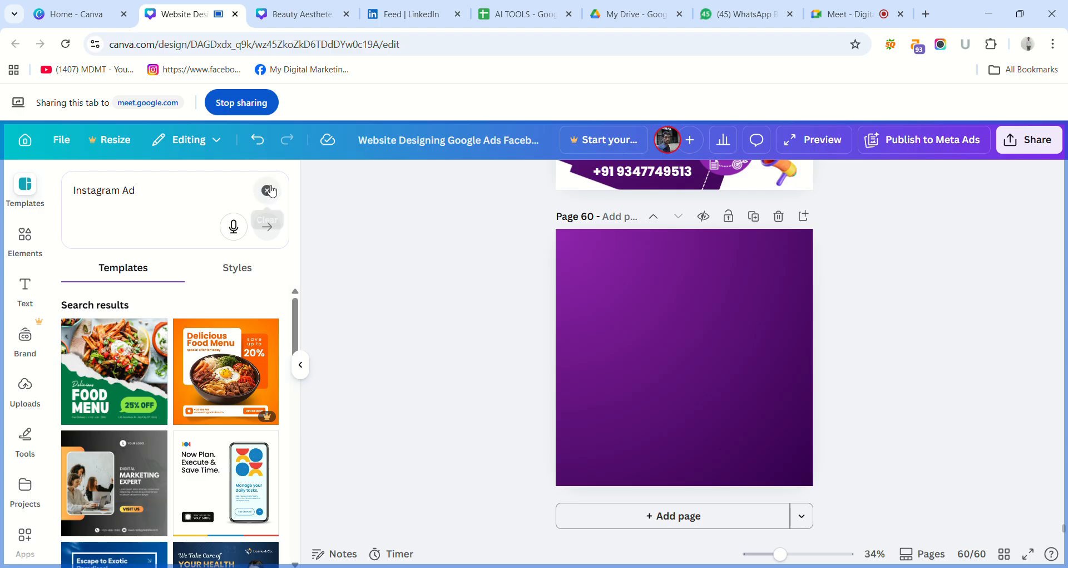
Clear the template search, delete the empty purple page 60 and add a new page at the end of the design.
{"action": "left_click", "coordinate": [267, 190]}
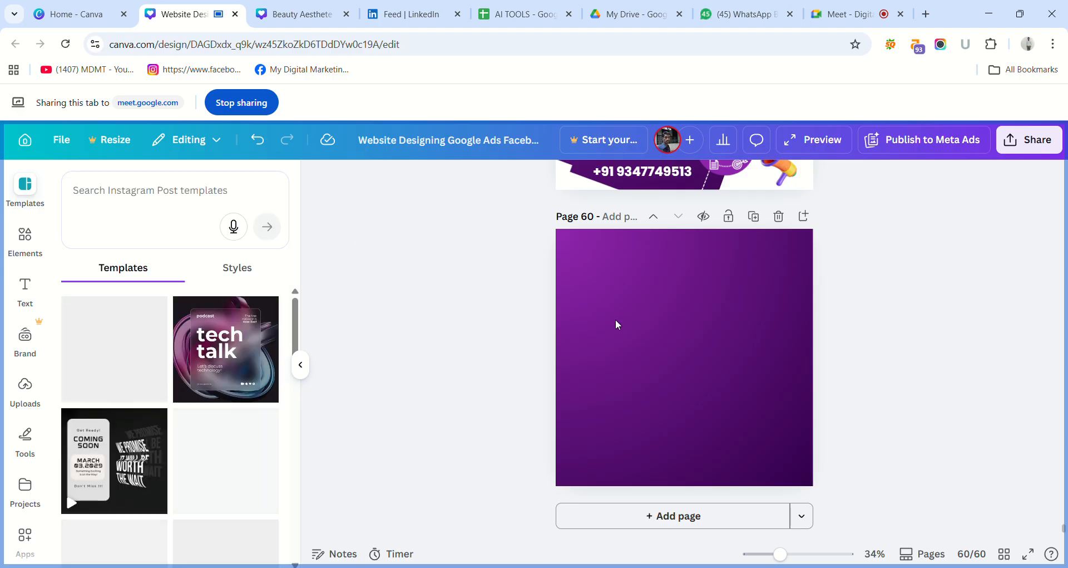
{"action": "left_click", "coordinate": [746, 245]}
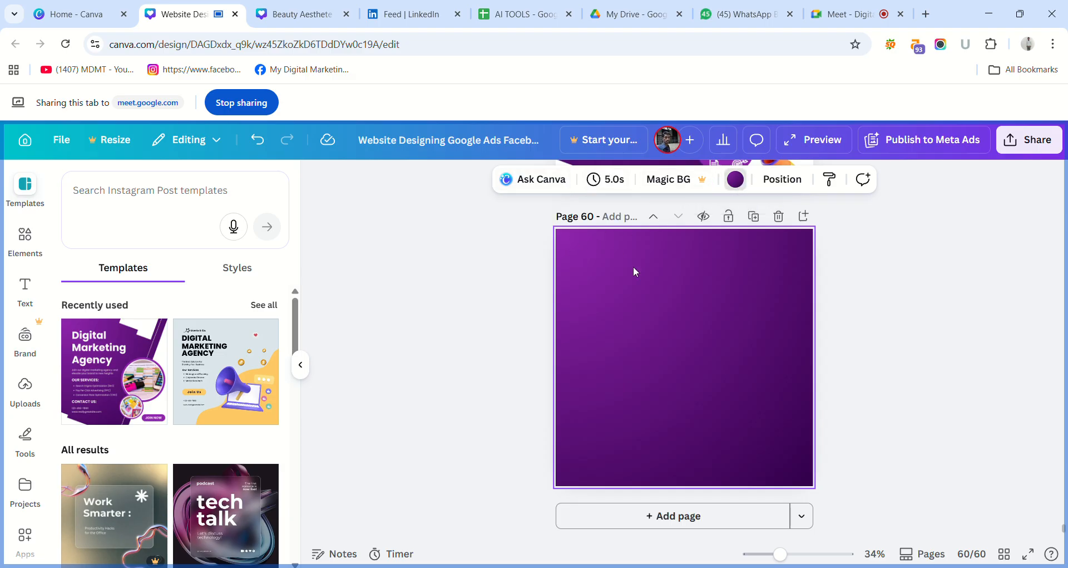
{"action": "left_click", "coordinate": [779, 218]}
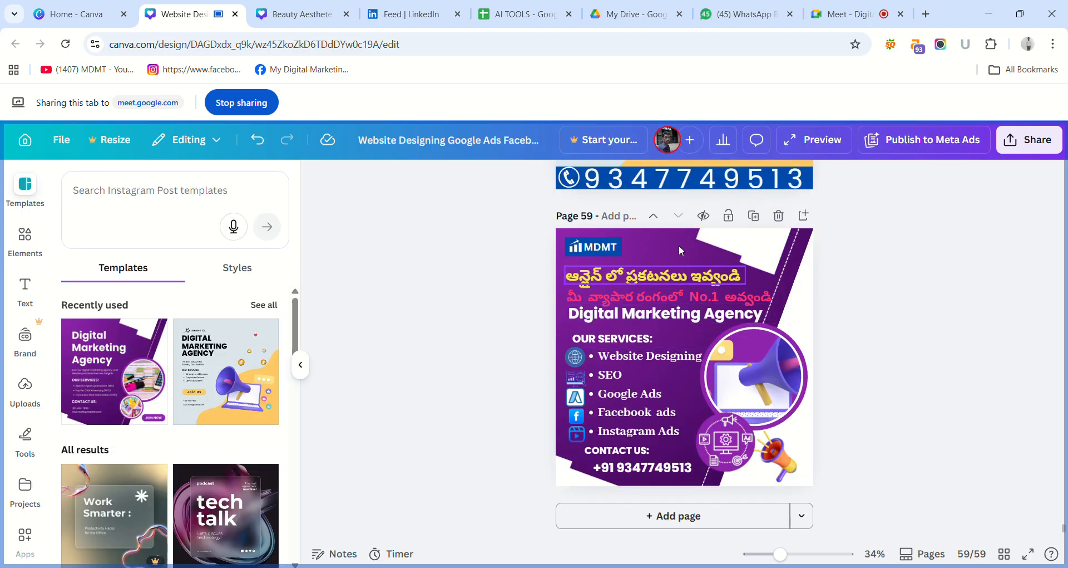
{"action": "left_click", "coordinate": [685, 516]}
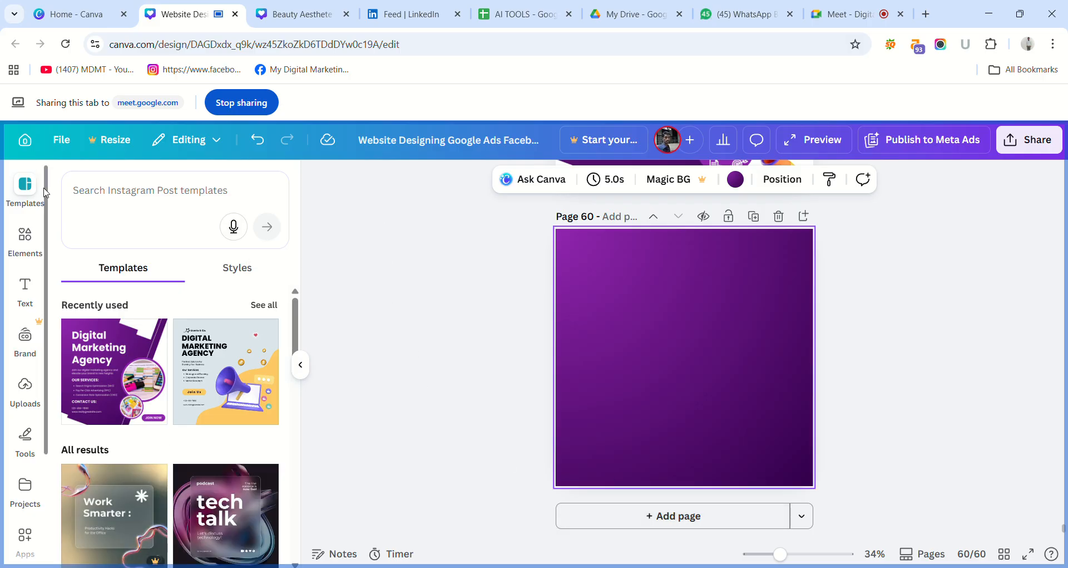
Change the new page's background to an off-white from the document colours.
{"action": "left_click", "coordinate": [44, 192]}
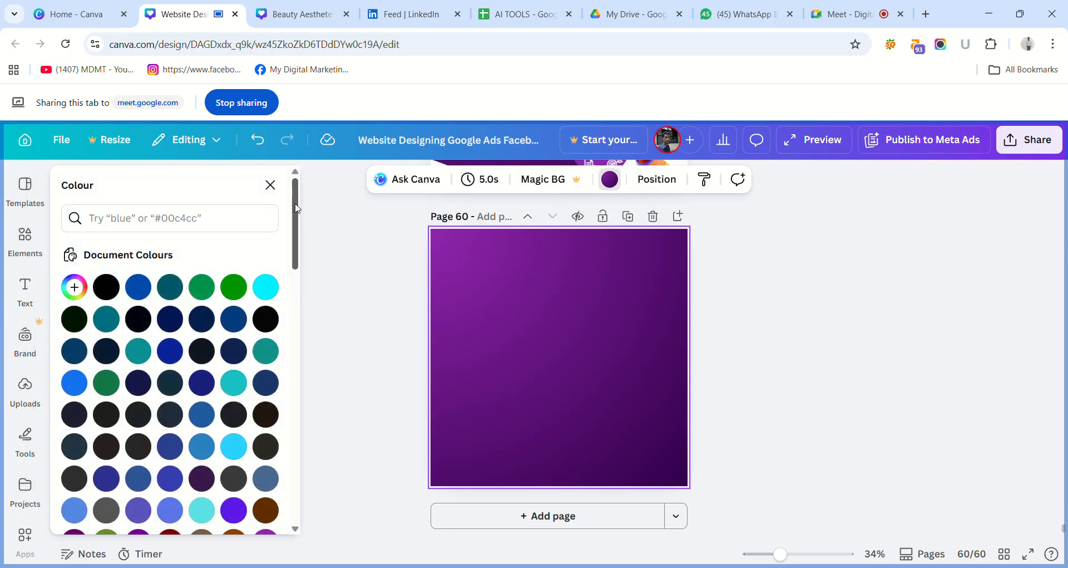
{"action": "left_click_drag", "start_coordinate": [297, 208], "coordinate": [315, 315]}
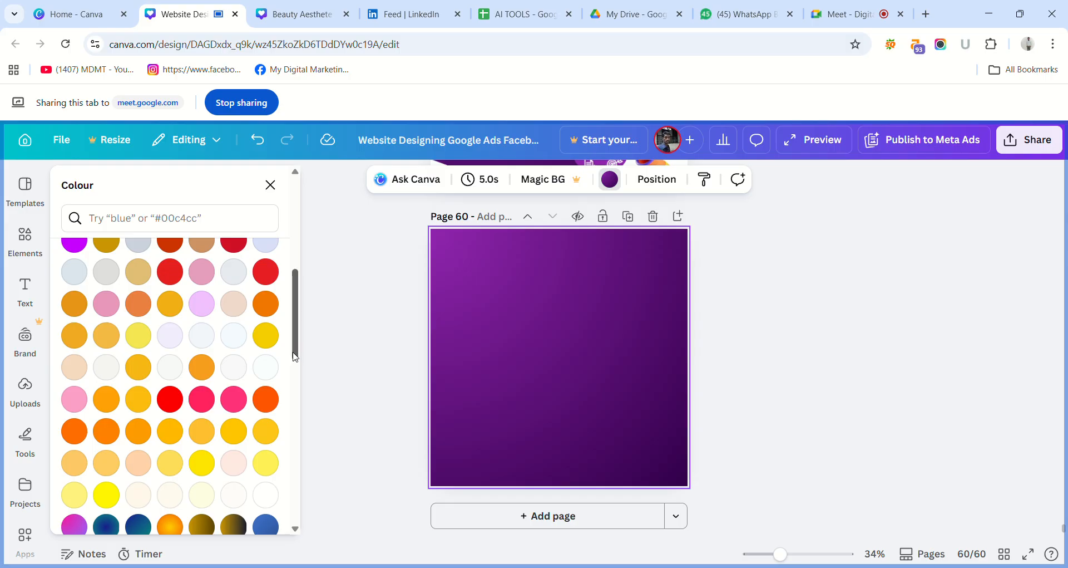
{"action": "left_click", "coordinate": [265, 367]}
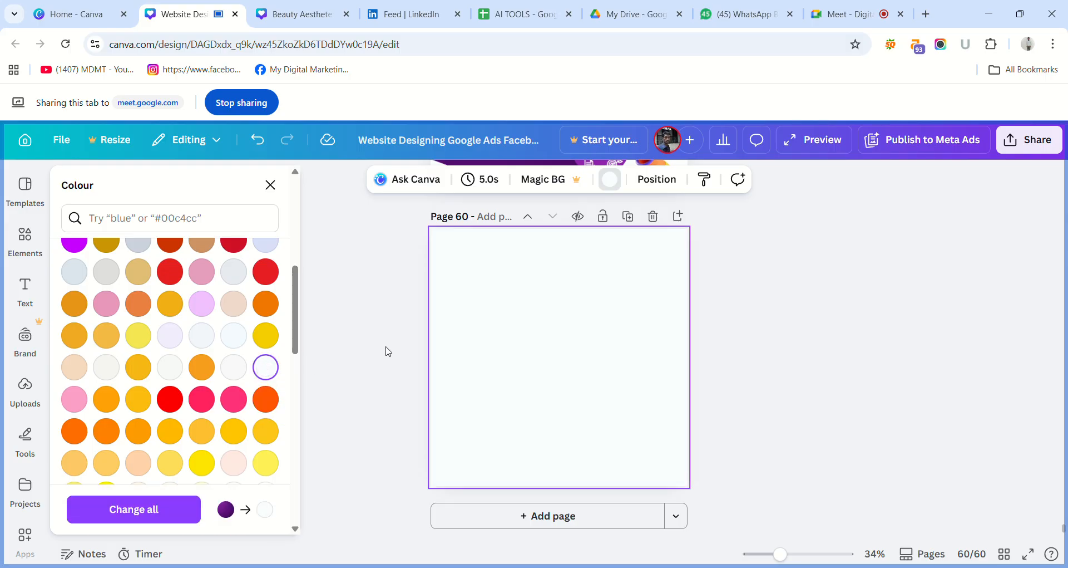
{"action": "key", "text": "Escape"}
{"action": "key", "text": "Escape"}
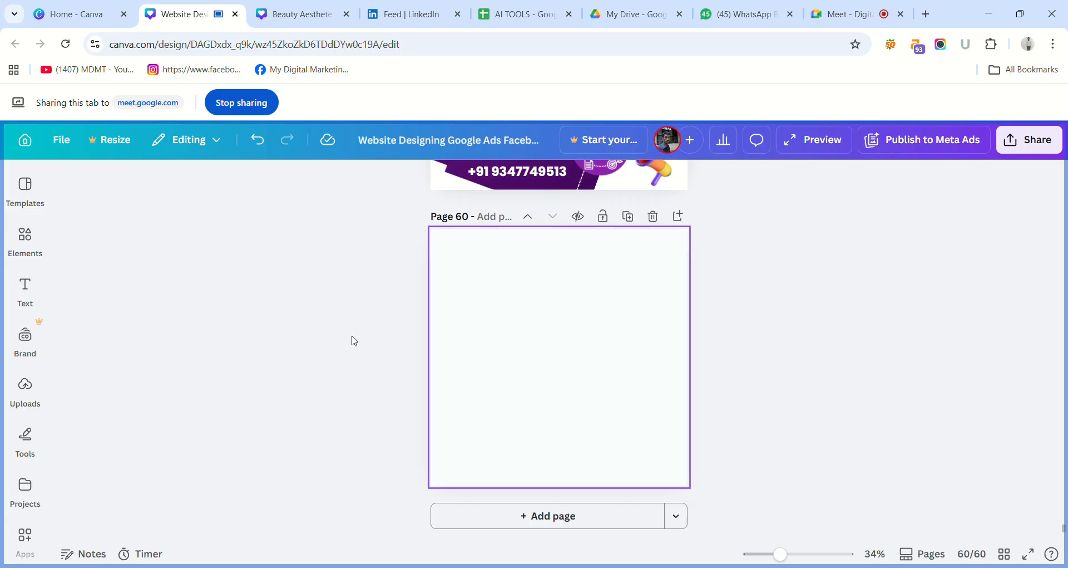
Search the templates for "Online tuition" and apply the Brown and Beige Modern Online Course Classes template to page 60.
{"action": "left_click", "coordinate": [36, 202]}
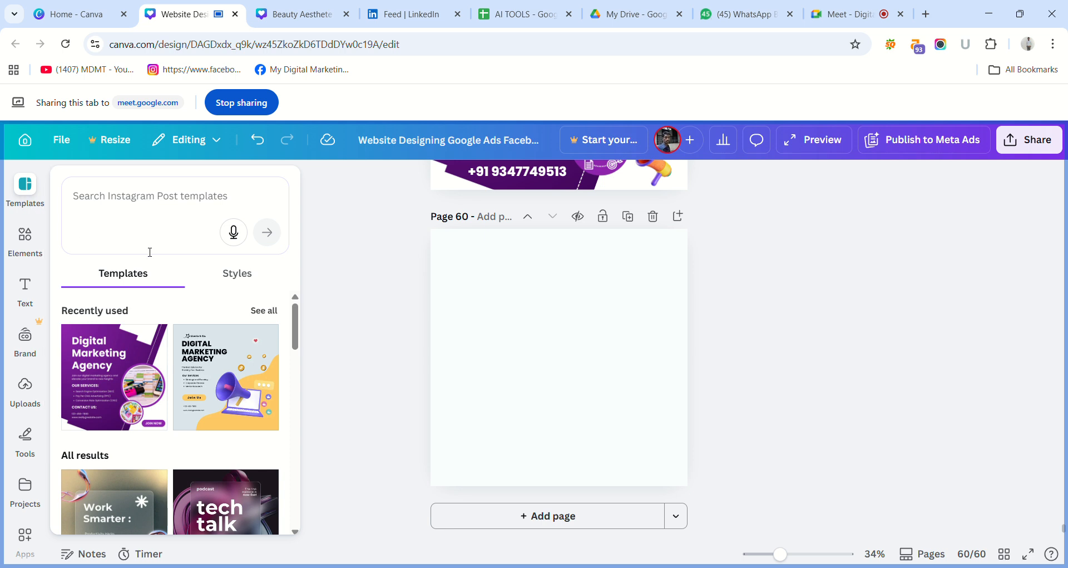
{"action": "left_click", "coordinate": [32, 194]}
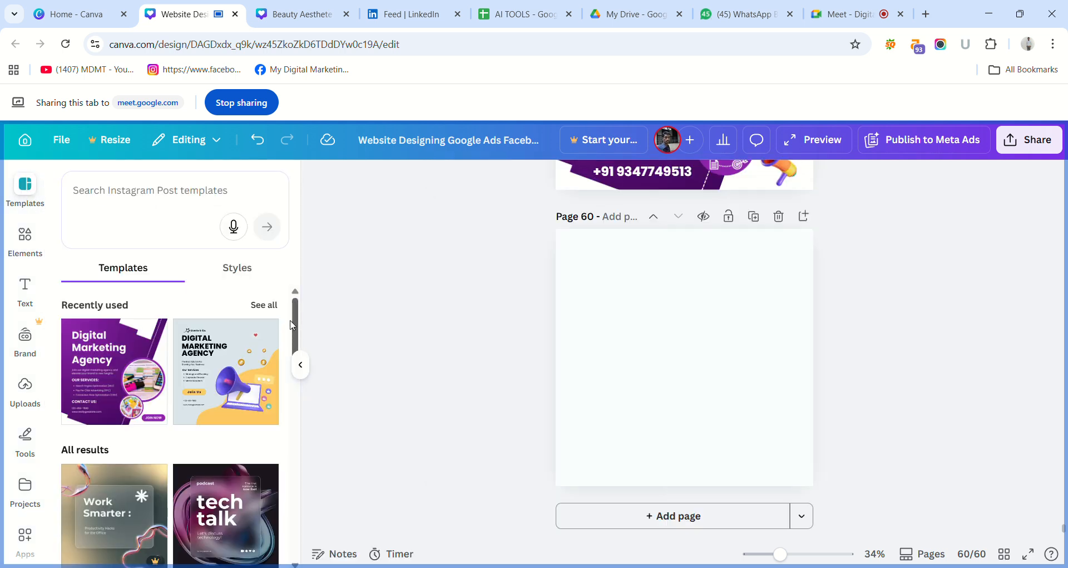
{"action": "left_click", "coordinate": [159, 200]}
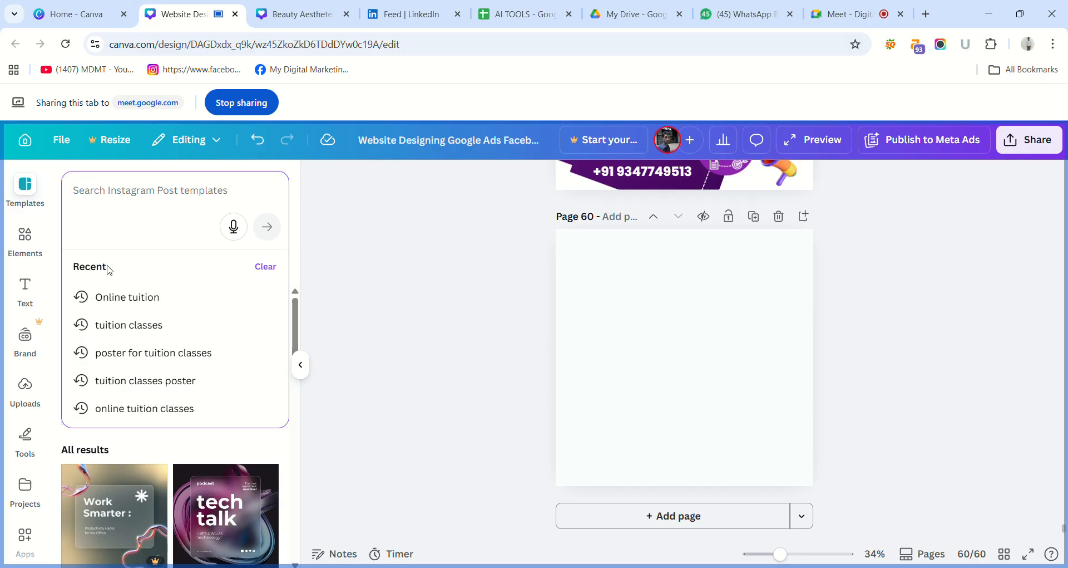
{"action": "left_click", "coordinate": [119, 298]}
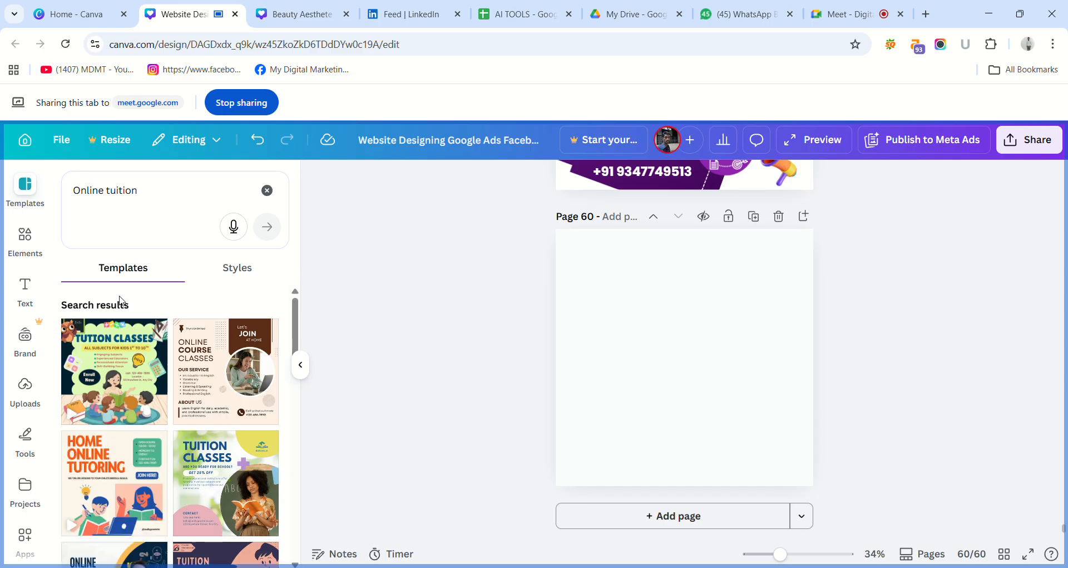
{"action": "left_click", "coordinate": [224, 366]}
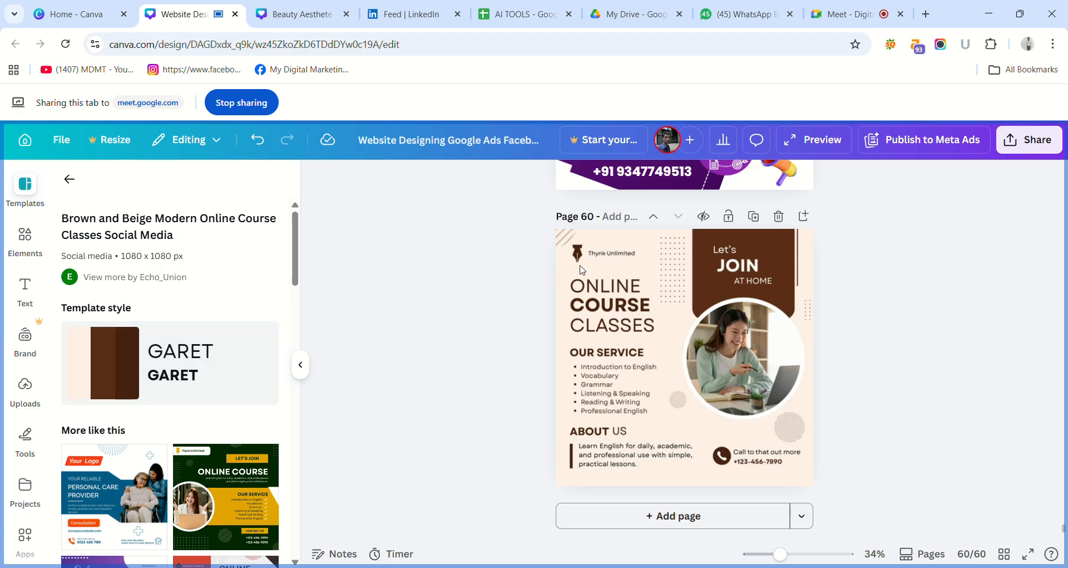
{"action": "left_click", "coordinate": [518, 302]}
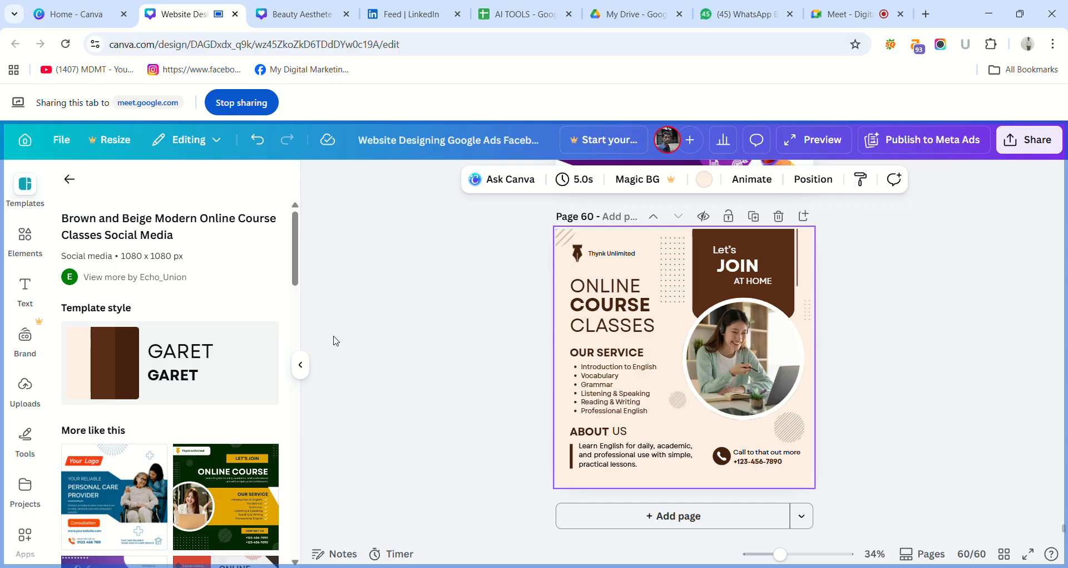
{"action": "left_click", "coordinate": [864, 385]}
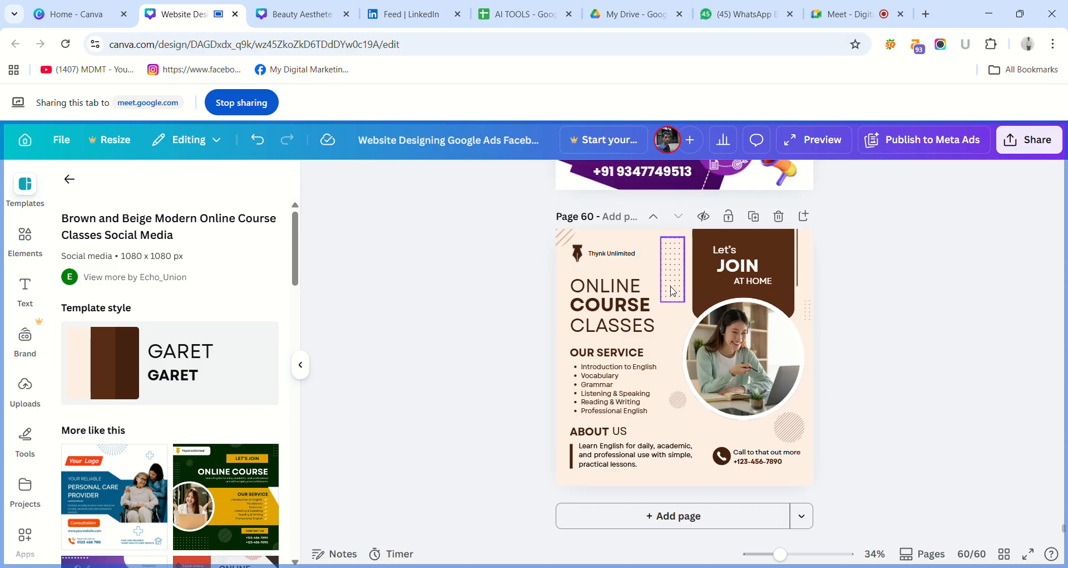
Delete the "Thynk Unlimited" text and the pen-nib logo icon from page 60.
{"action": "left_click", "coordinate": [611, 257]}
{"action": "key", "text": "Delete"}
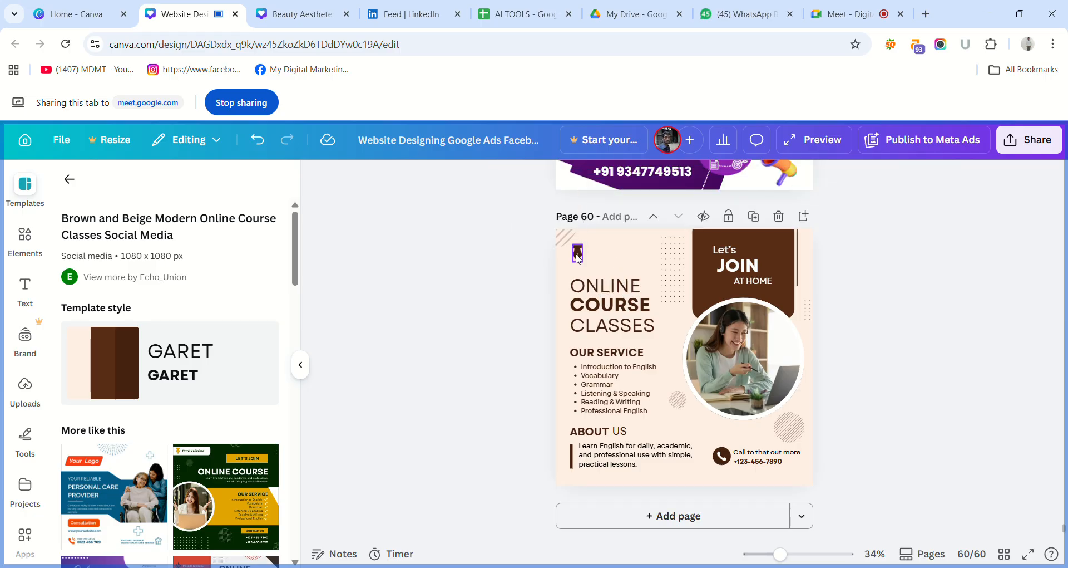
{"action": "left_click", "coordinate": [579, 255]}
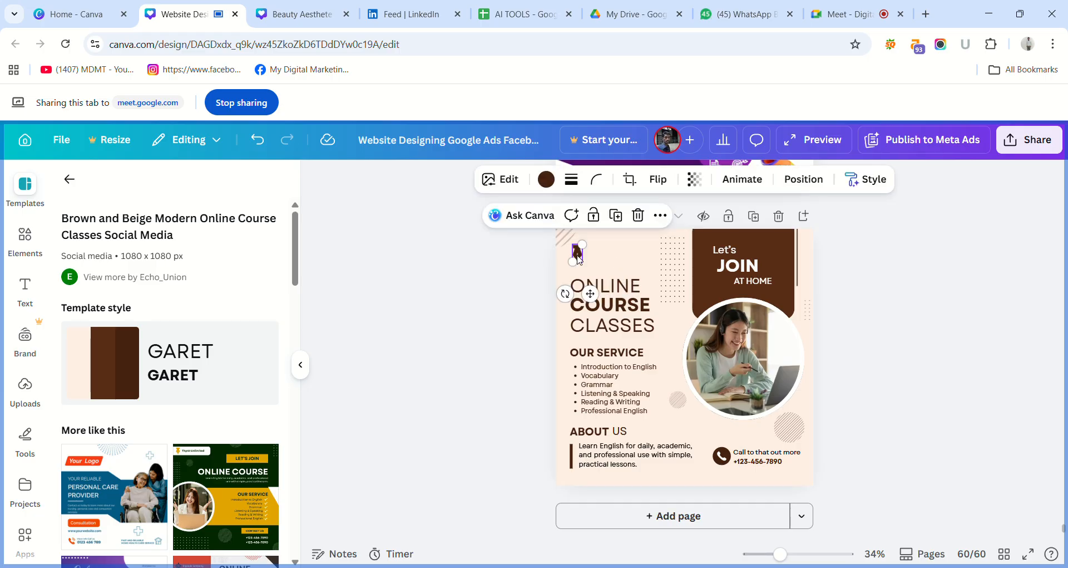
{"action": "key", "text": "Delete"}
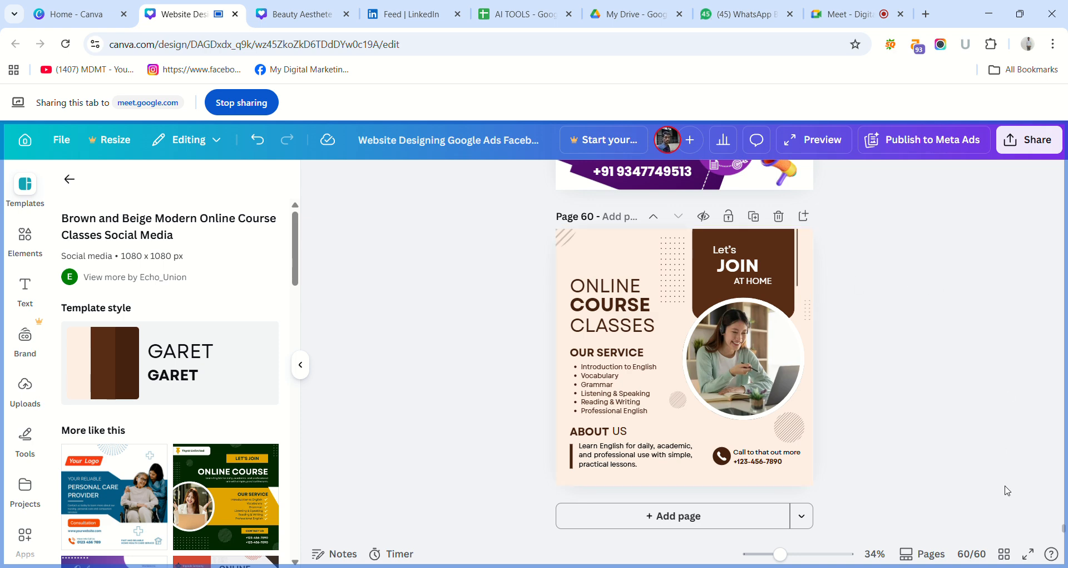
Copy the MDMT logo from page 59 and paste it onto page 60.
{"action": "scroll", "coordinate": [760, 273], "scroll_direction": "up", "scroll_amount": 8}
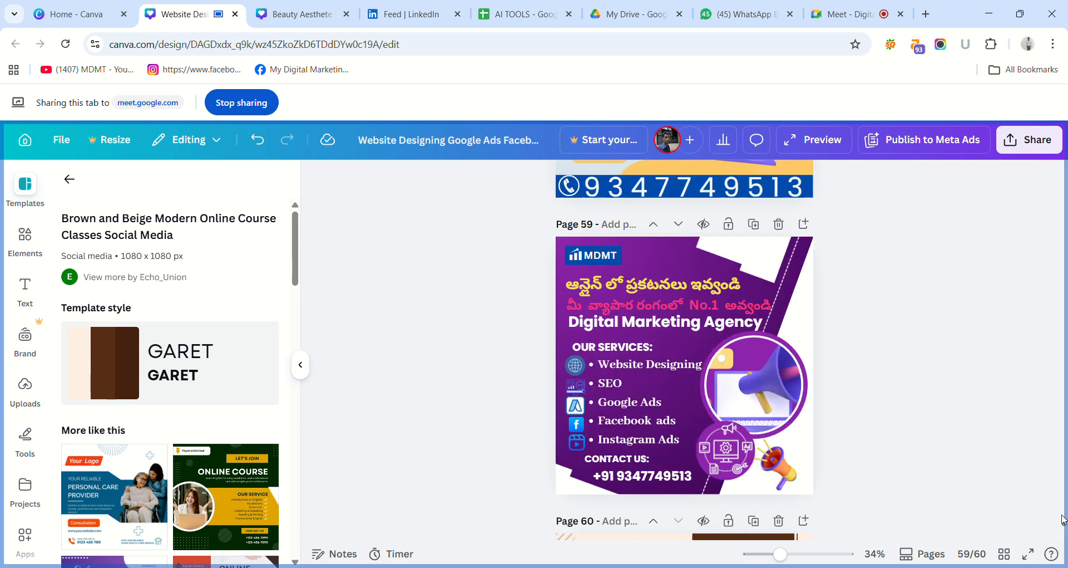
{"action": "scroll", "coordinate": [760, 273], "scroll_direction": "down", "scroll_amount": 5}
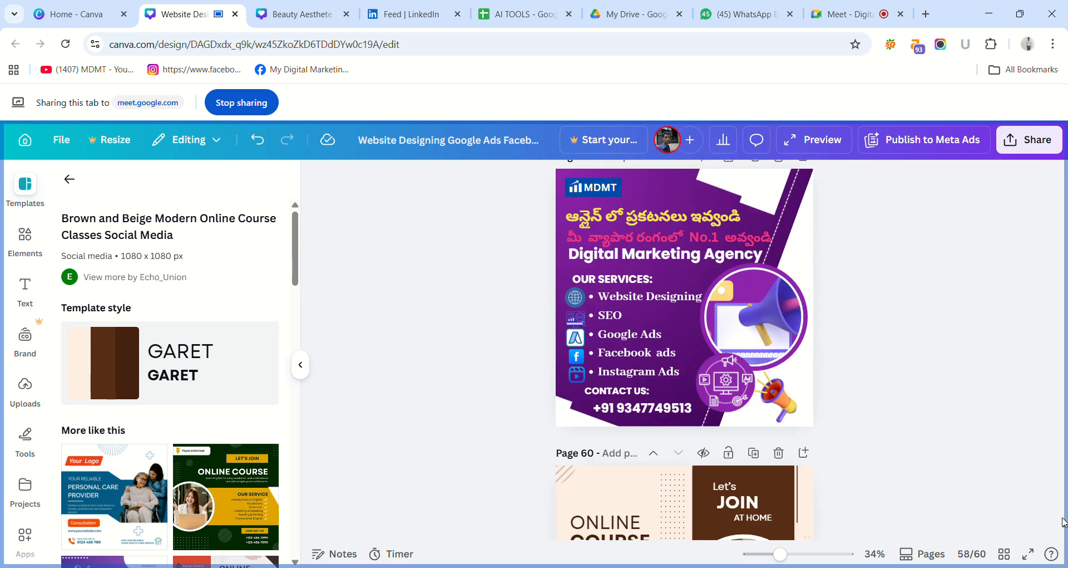
{"action": "left_click", "coordinate": [597, 192]}
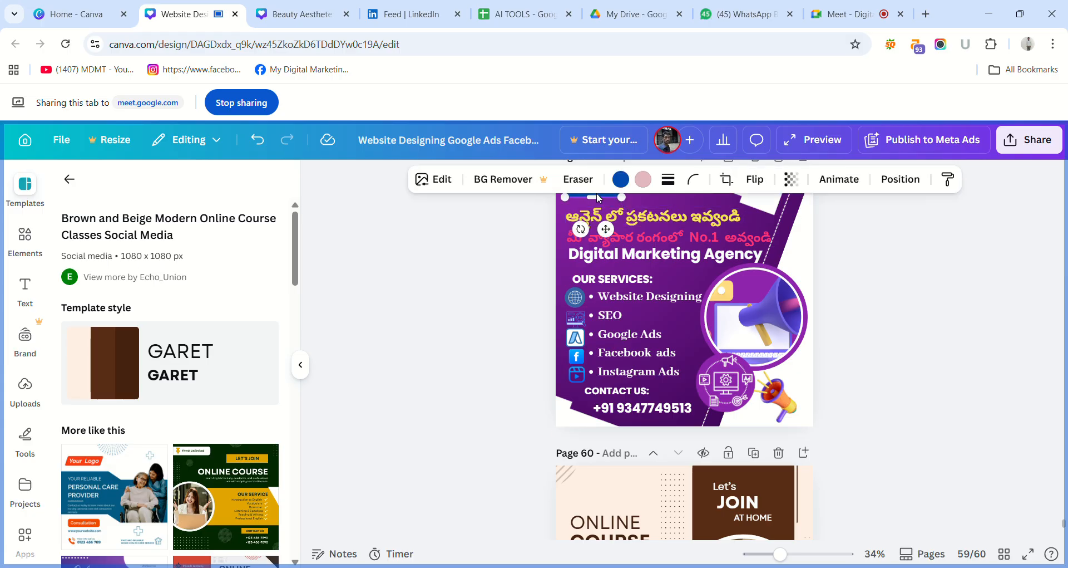
{"action": "left_click", "coordinate": [903, 256]}
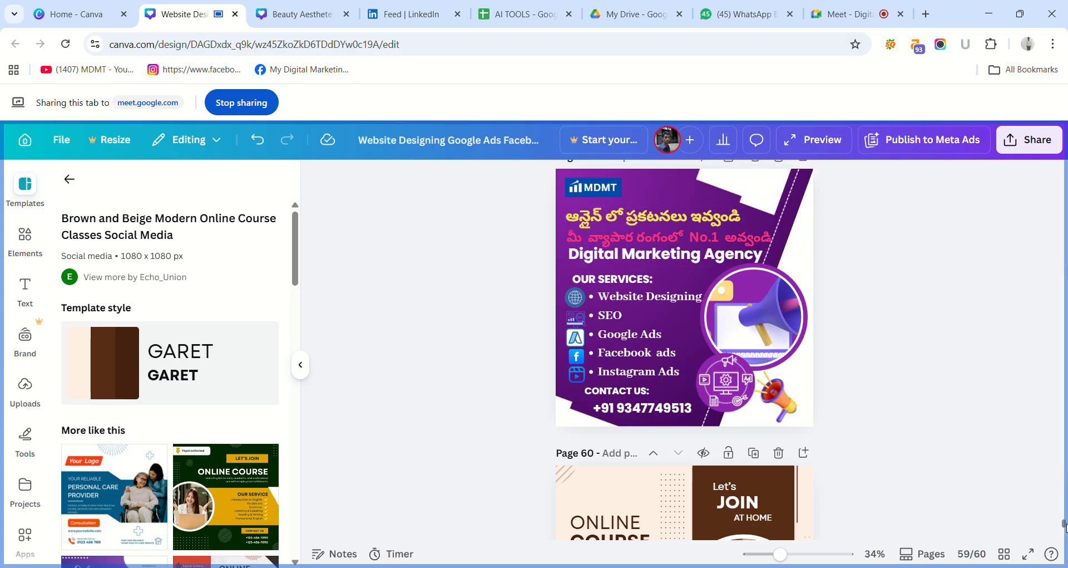
{"action": "scroll", "coordinate": [841, 415], "scroll_direction": "down", "scroll_amount": 4}
{"action": "key", "text": "ctrl+v"}
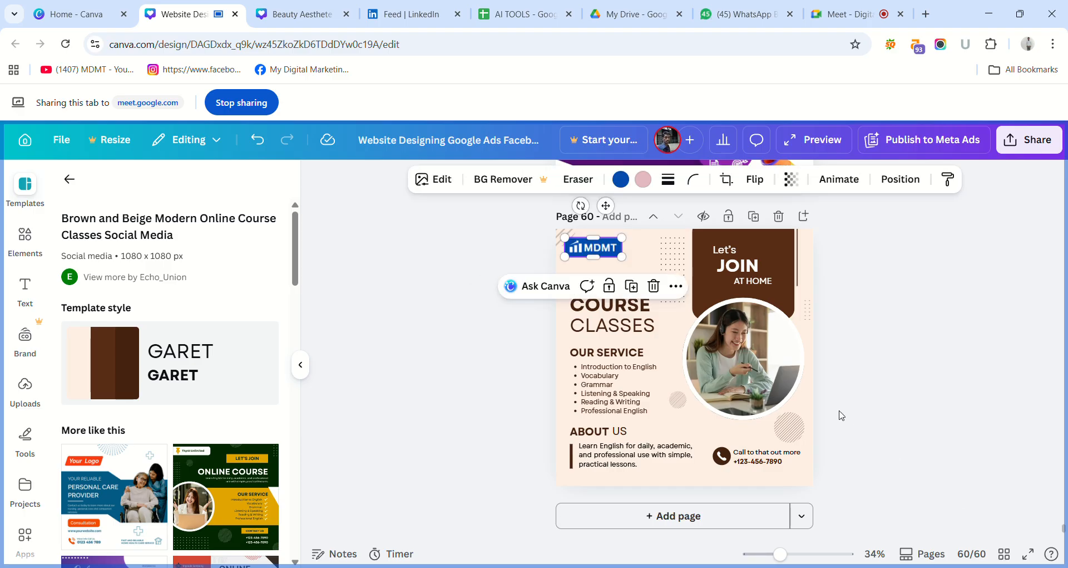
{"action": "left_click", "coordinate": [869, 396]}
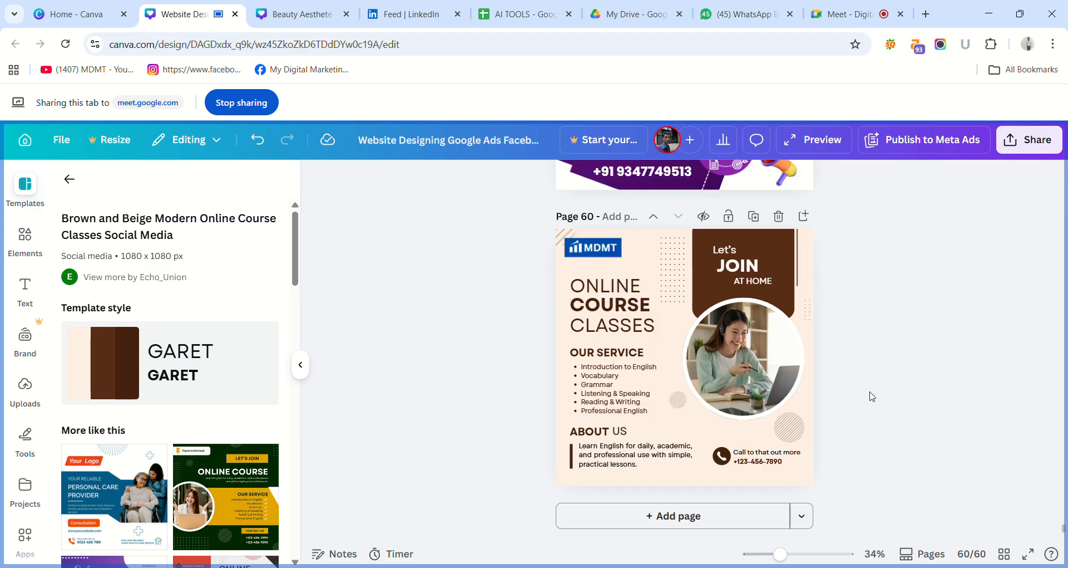
Shrink the MDMT logo on page 60 and shift it slightly inward, above the ONLINE heading.
{"action": "left_click", "coordinate": [618, 250]}
{"action": "mouse_move", "coordinate": [623, 257]}
{"action": "left_mouse_down"}
{"action": "mouse_move", "coordinate": [618, 265]}
{"action": "mouse_move", "coordinate": [609, 253]}
{"action": "left_mouse_up"}
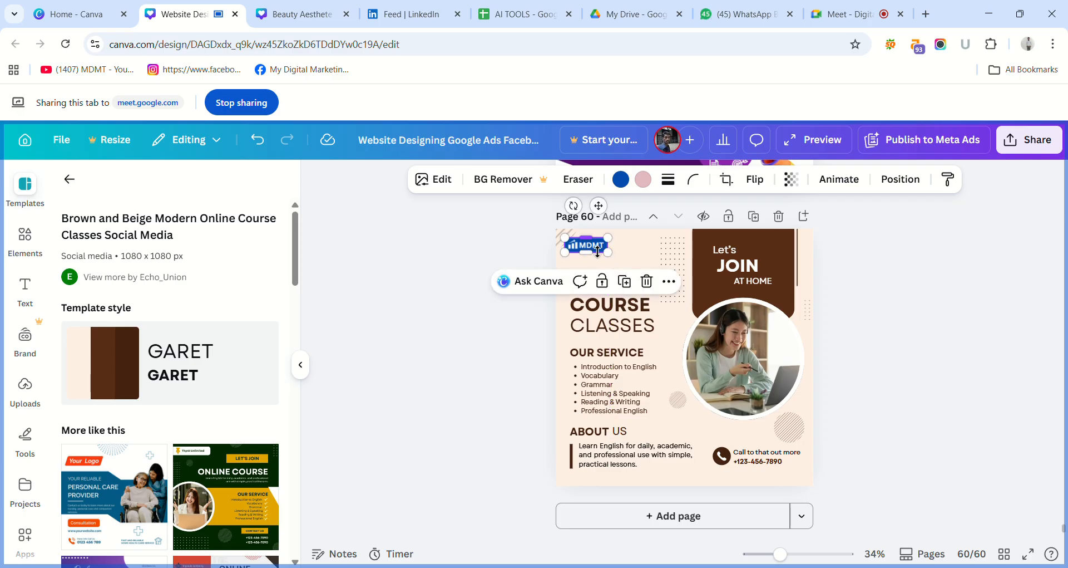
{"action": "left_click_drag", "start_coordinate": [597, 249], "coordinate": [613, 252]}
{"action": "left_click", "coordinate": [506, 261]}
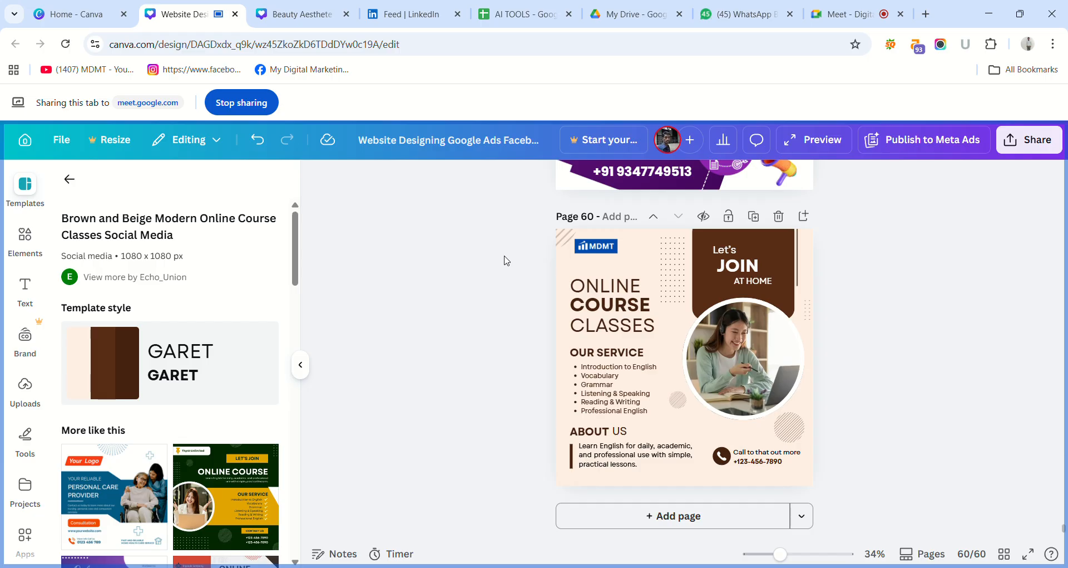
Move the ONLINE heading up a little and replace the word COURSE with OFFLINE.
{"action": "left_click_drag", "start_coordinate": [643, 292], "coordinate": [641, 283]}
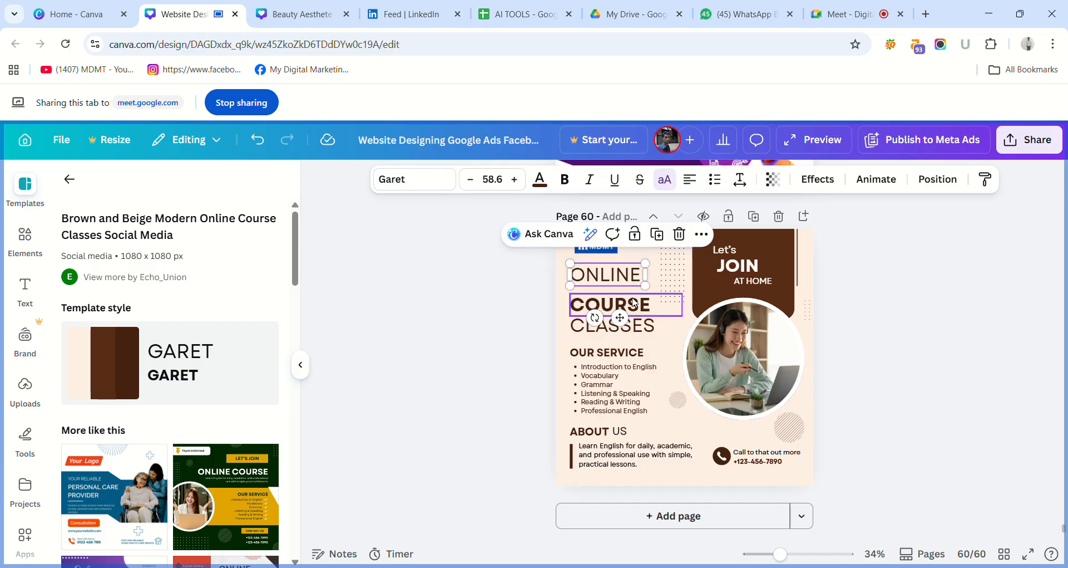
{"action": "left_click", "coordinate": [635, 307]}
{"action": "left_click", "coordinate": [634, 309]}
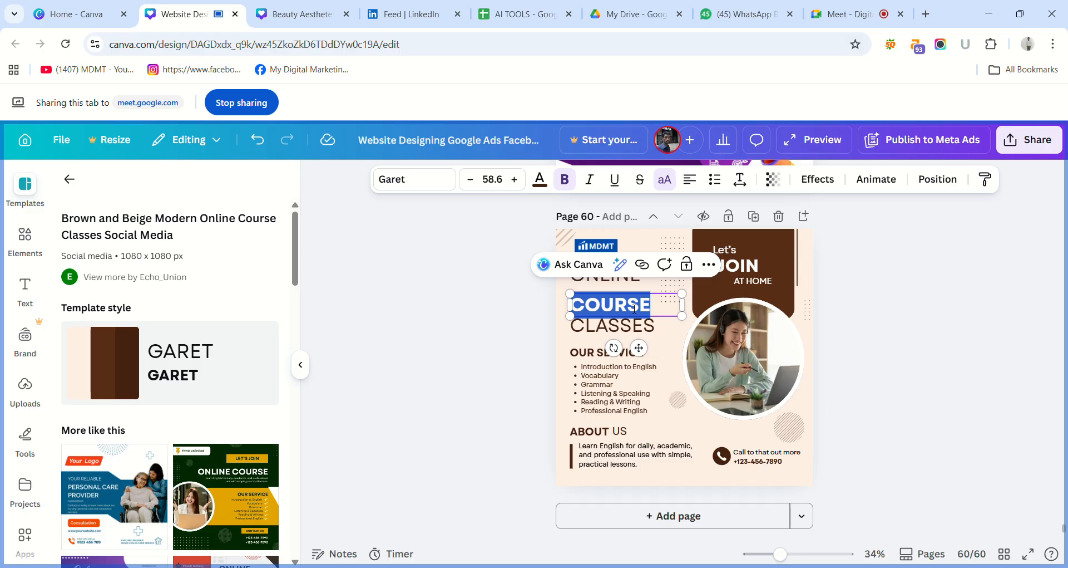
{"action": "type", "text": "OFF"}
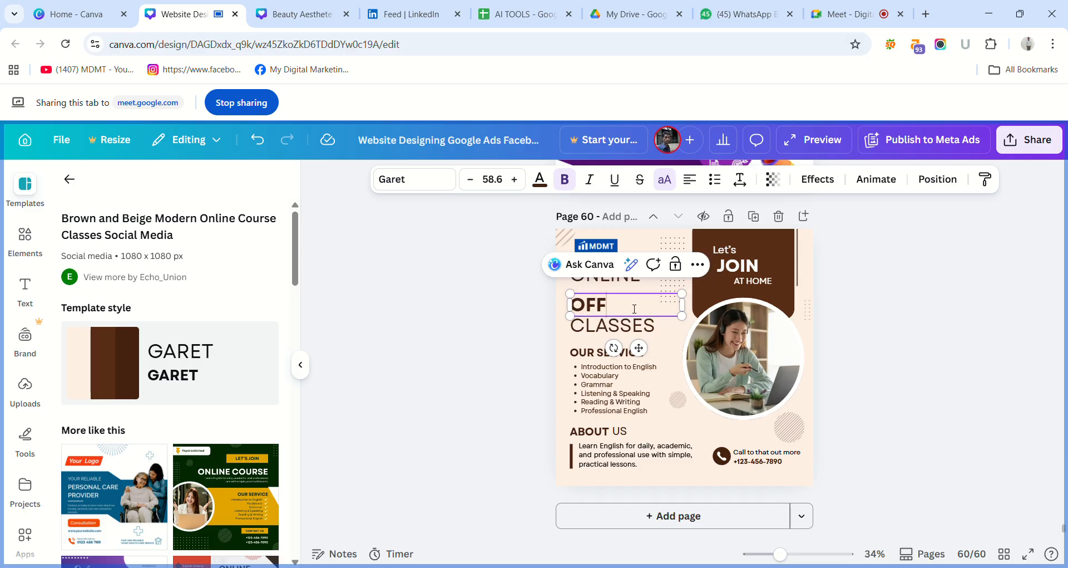
{"action": "type", "text": "LINE"}
{"action": "left_click", "coordinate": [513, 316]}
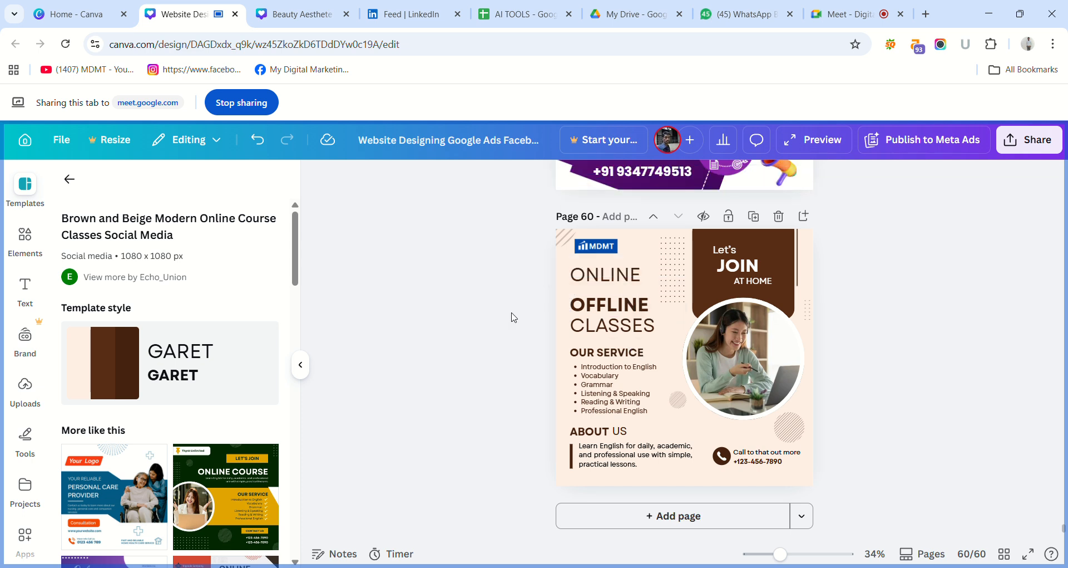
{"action": "left_click", "coordinate": [615, 307]}
{"action": "left_click", "coordinate": [548, 294]}
Duplicate the OFFLINE text, change the copy to "&", narrow its box and place it between ONLINE and OFFLINE, nudging ONLINE up.
{"action": "left_click", "coordinate": [611, 306]}
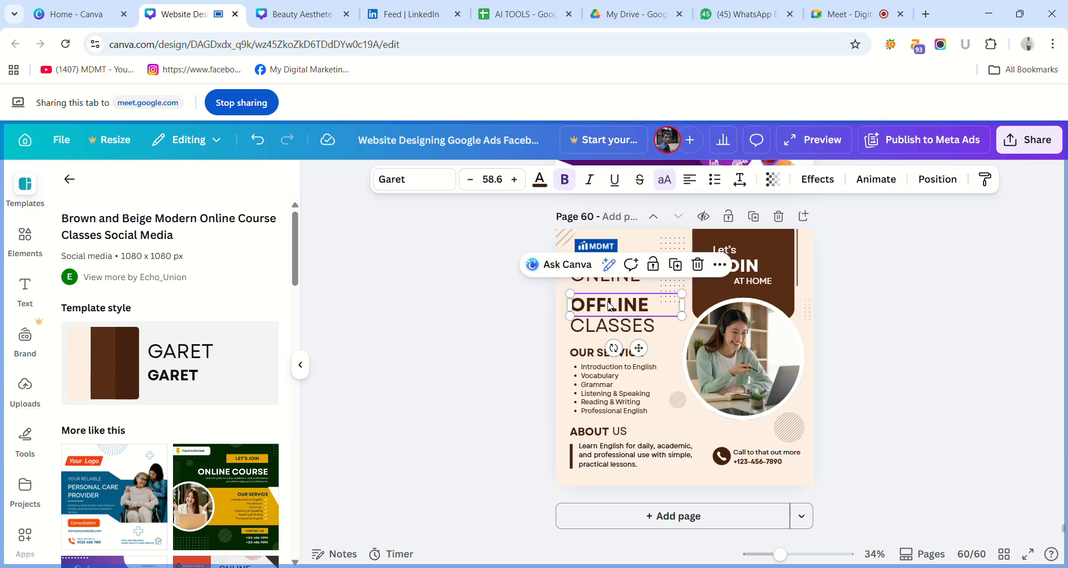
{"action": "key", "text": "ctrl+d"}
{"action": "left_click_drag", "start_coordinate": [624, 309], "coordinate": [622, 291]}
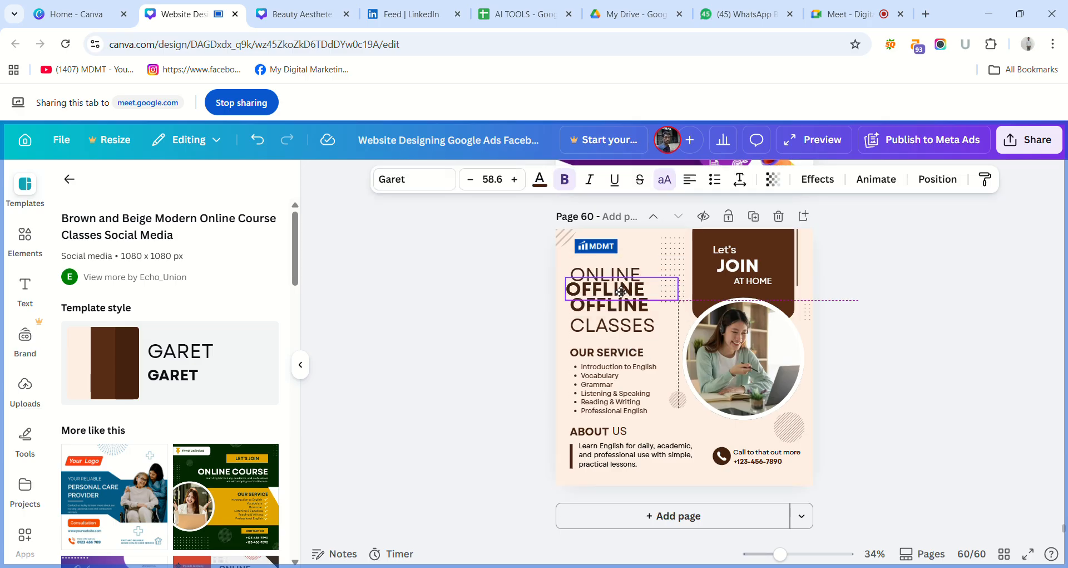
{"action": "double_click", "coordinate": [621, 291]}
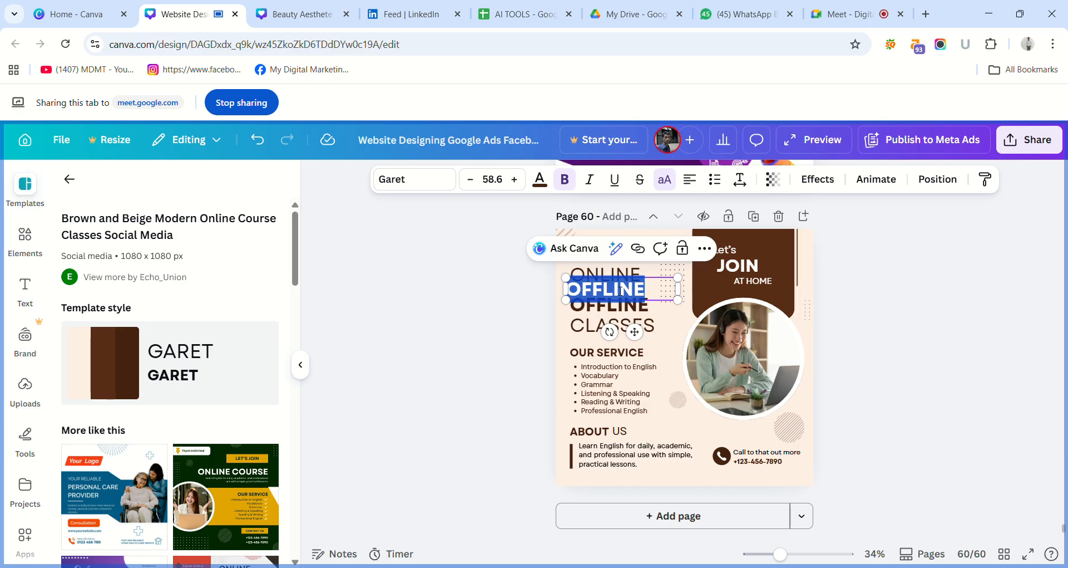
{"action": "type", "text": "&"}
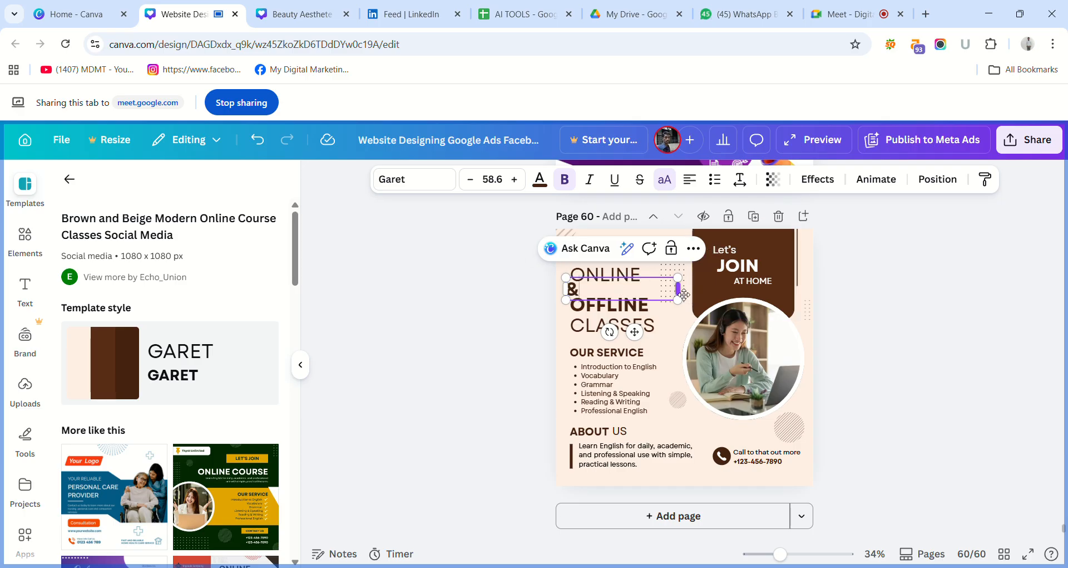
{"action": "left_click_drag", "start_coordinate": [678, 291], "coordinate": [630, 273]}
{"action": "left_click", "coordinate": [547, 301]}
{"action": "left_click", "coordinate": [630, 277]}
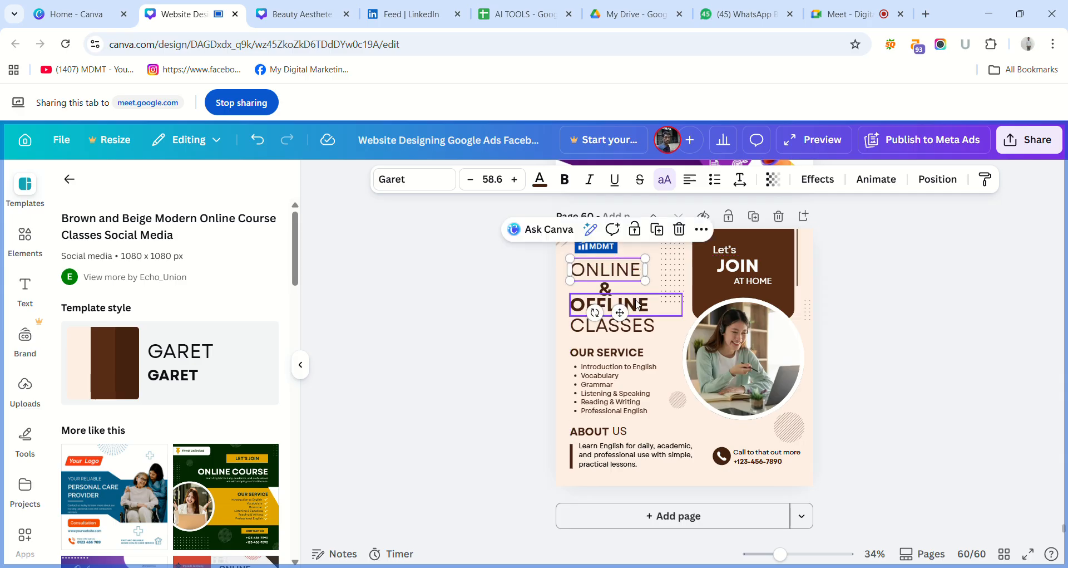
Delete the "&" text between ONLINE and OFFLINE on page 60.
{"action": "left_click", "coordinate": [518, 310]}
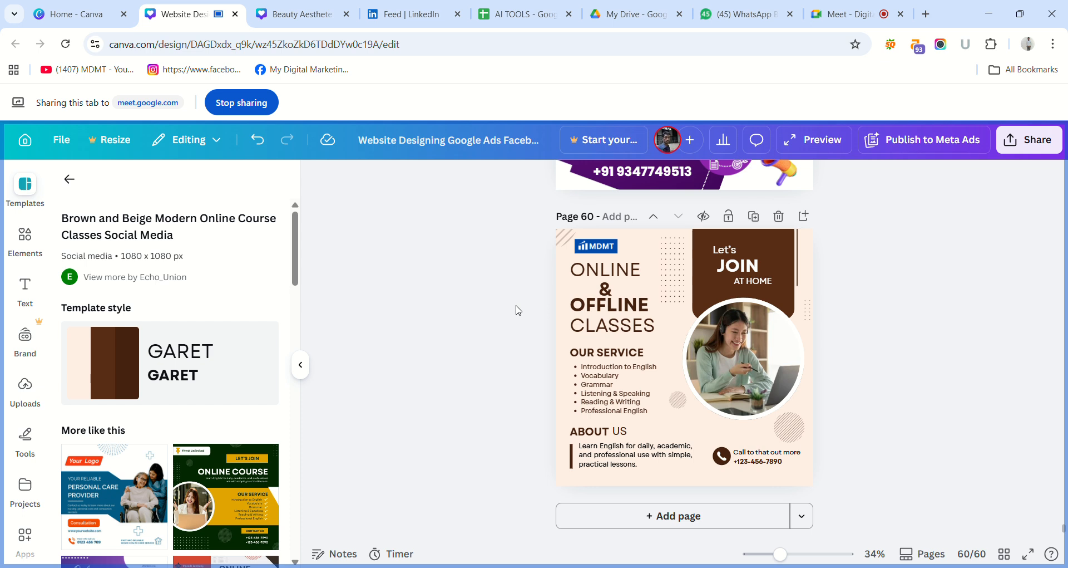
{"action": "left_click", "coordinate": [610, 287]}
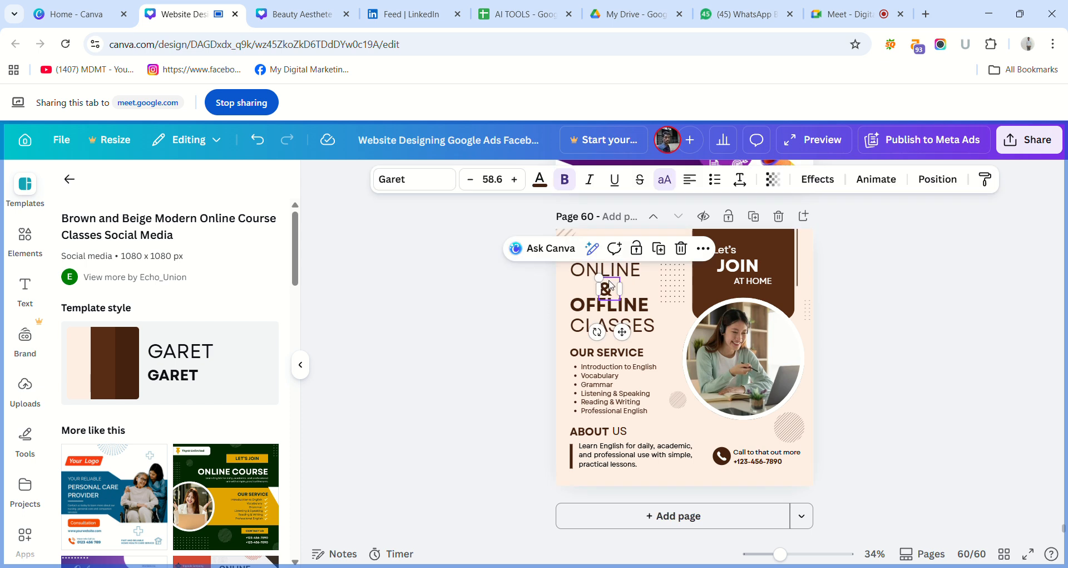
{"action": "key", "text": "Delete"}
Duplicate the ONLINE heading, change the upper copy to SATHVIK and widen its box so the word fits on one line.
{"action": "mouse_move", "coordinate": [616, 281]}
{"action": "left_mouse_down"}
{"action": "mouse_move", "coordinate": [627, 299]}
{"action": "mouse_move", "coordinate": [621, 275]}
{"action": "left_mouse_up"}
{"action": "double_click", "coordinate": [624, 279]}
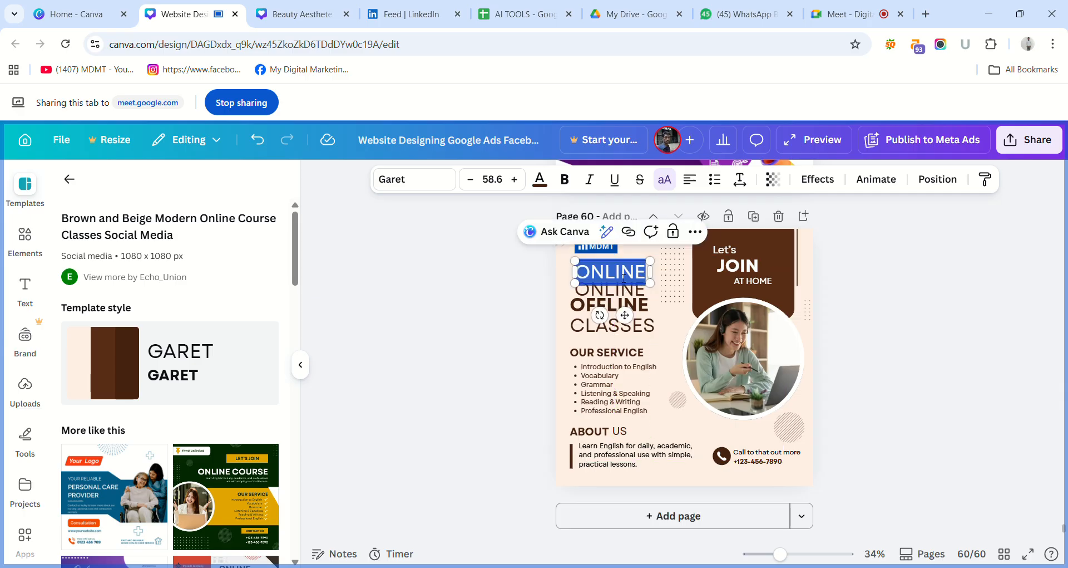
{"action": "type", "text": "S"}
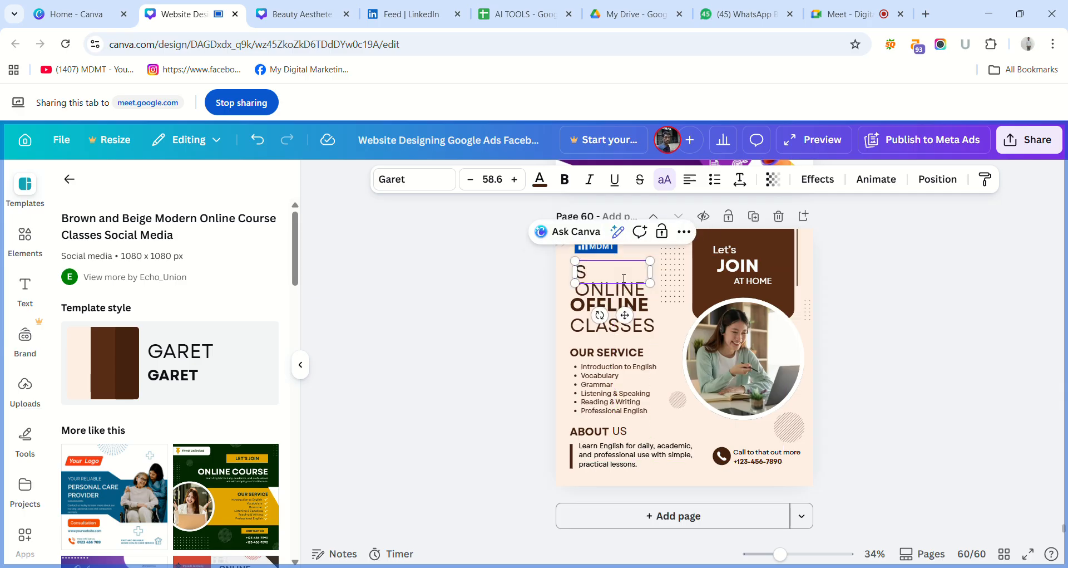
{"action": "type", "text": "ATHVIK"}
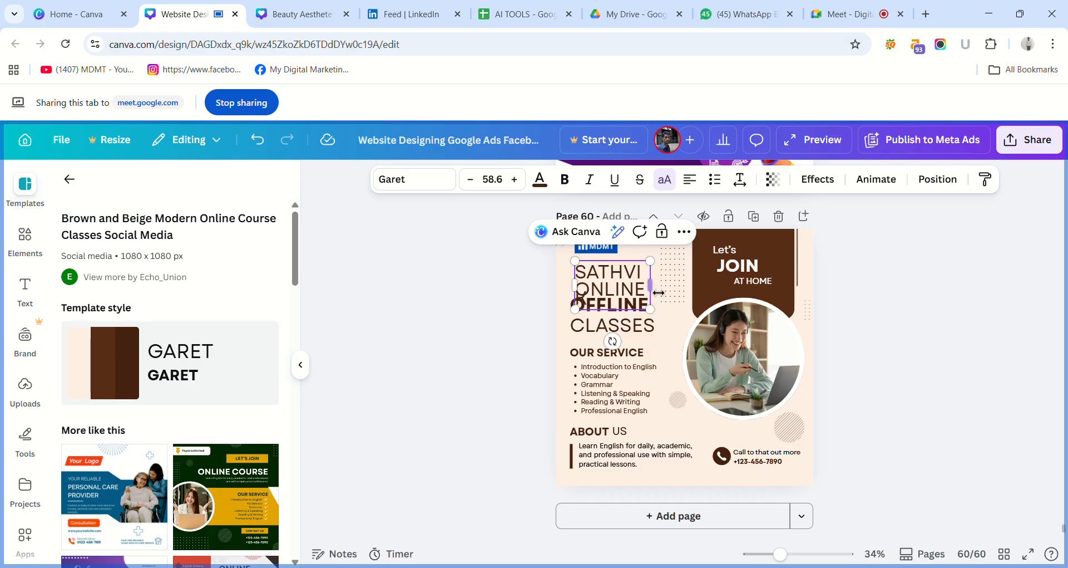
{"action": "left_click_drag", "start_coordinate": [660, 292], "coordinate": [720, 288]}
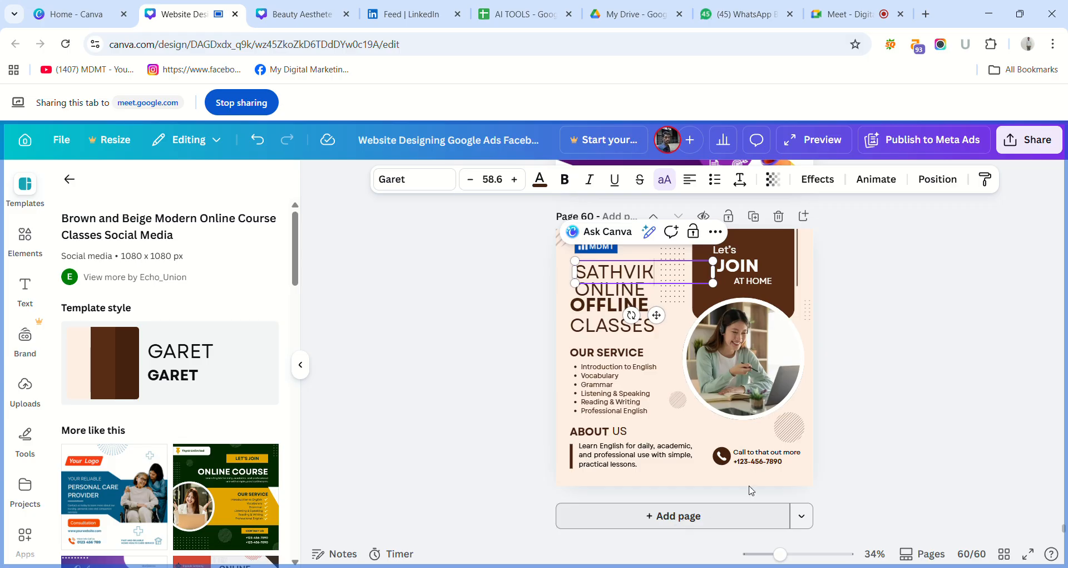
{"action": "left_click", "coordinate": [887, 494]}
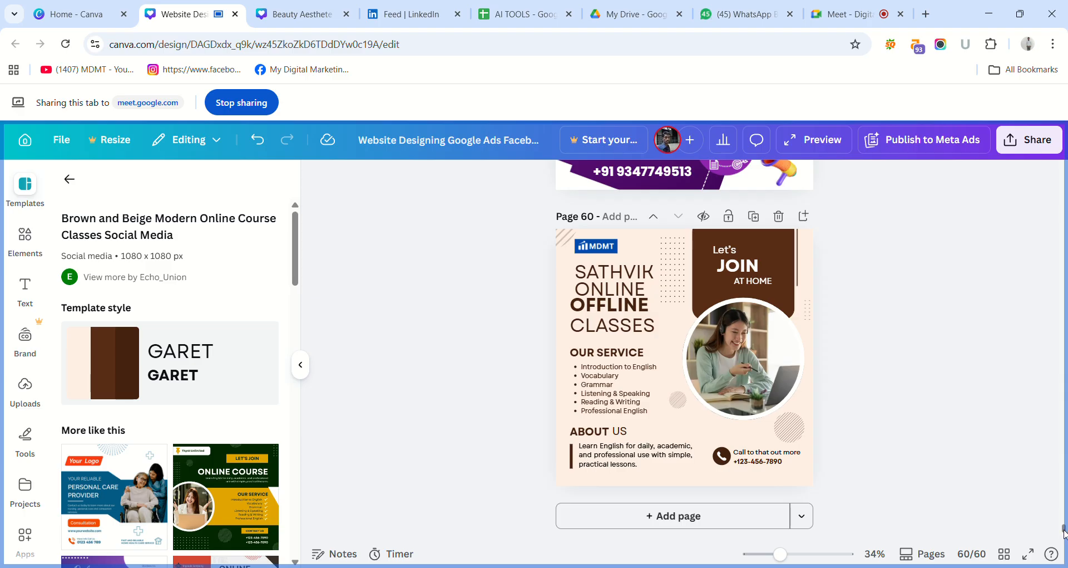
{"action": "left_click_drag", "start_coordinate": [1064, 532], "coordinate": [1049, 421]}
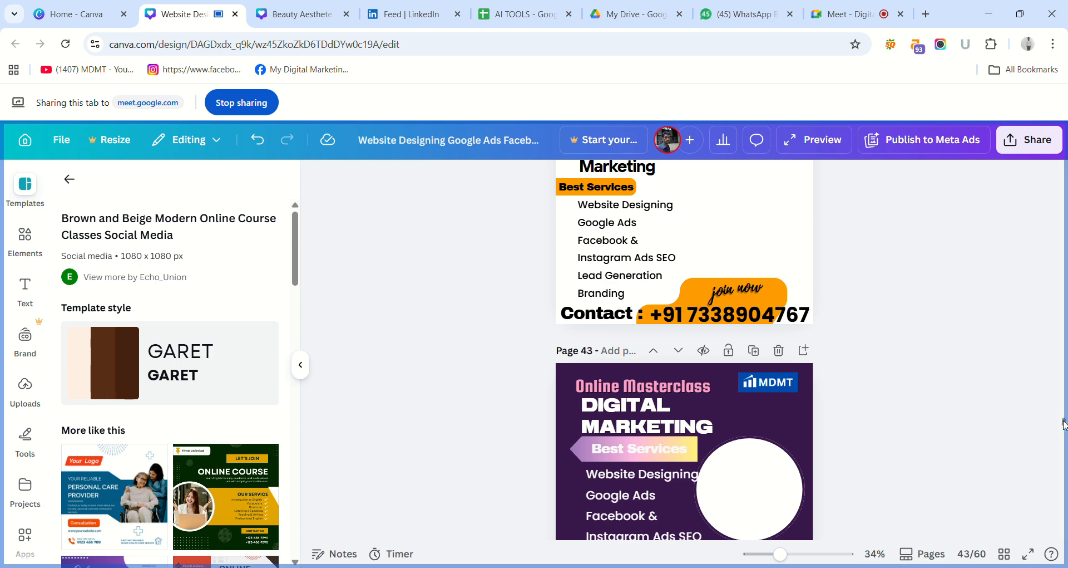
{"action": "left_click_drag", "start_coordinate": [1064, 418], "coordinate": [1065, 554]}
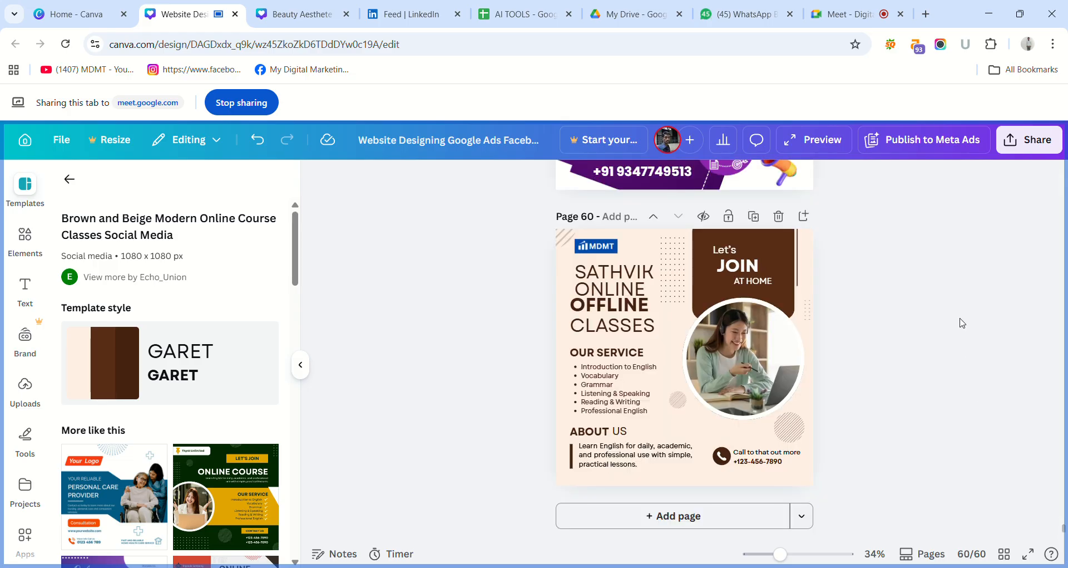
{"action": "left_click", "coordinate": [632, 276]}
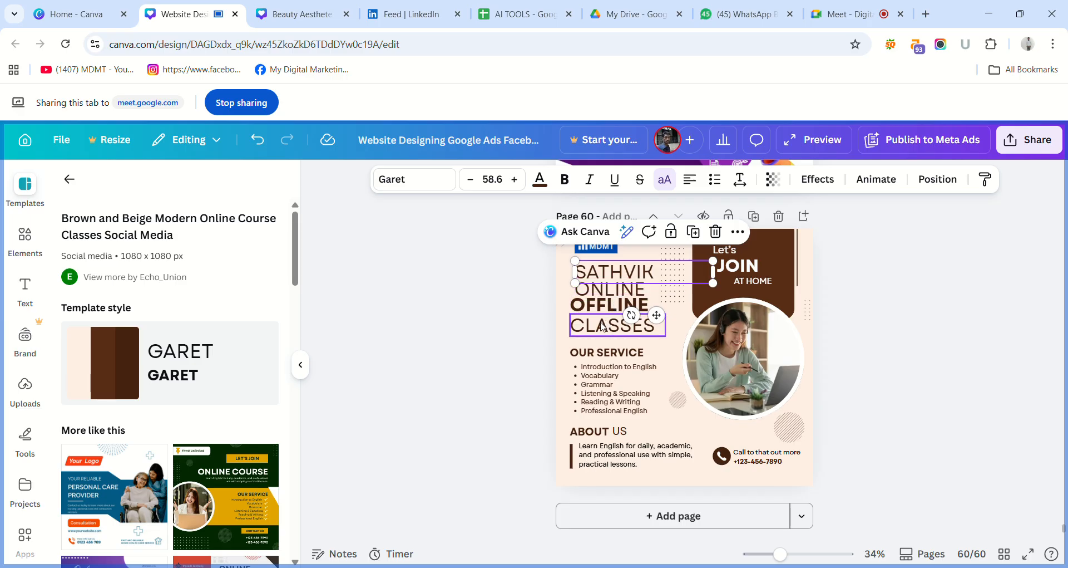
{"action": "left_click", "coordinate": [533, 314]}
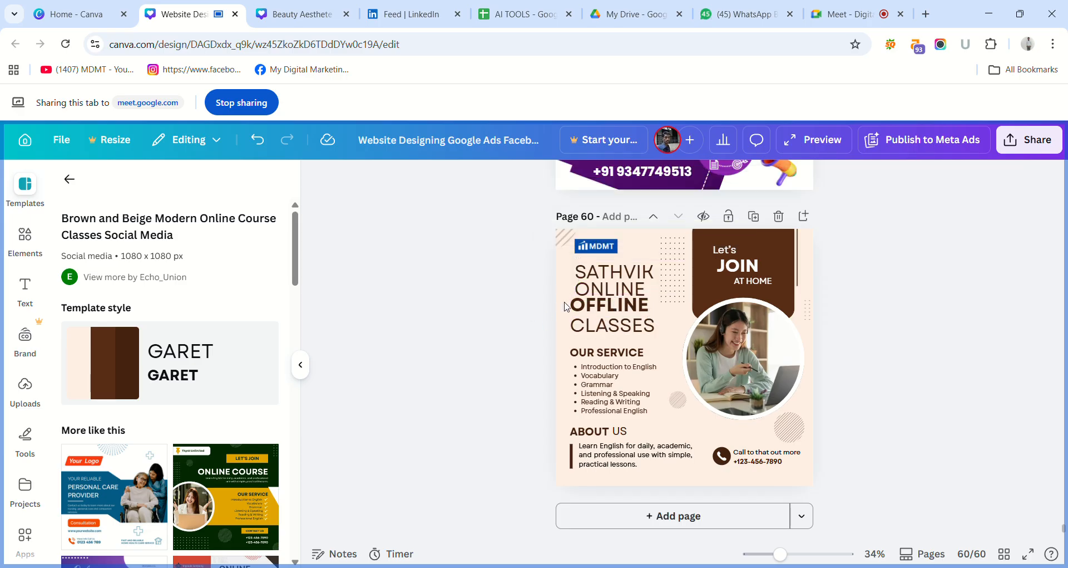
Resize SATHVIK to font size 58.7 with its box fitted to the word, and shift ONLINE slightly beneath it.
{"action": "left_click", "coordinate": [648, 281]}
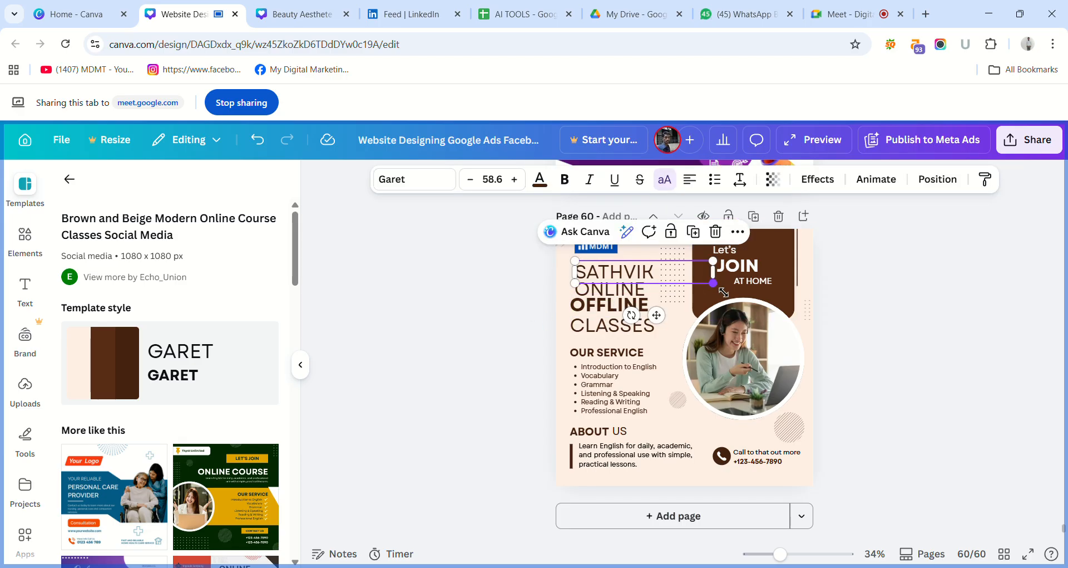
{"action": "left_click_drag", "start_coordinate": [723, 291], "coordinate": [641, 288]}
{"action": "left_click", "coordinate": [635, 293]}
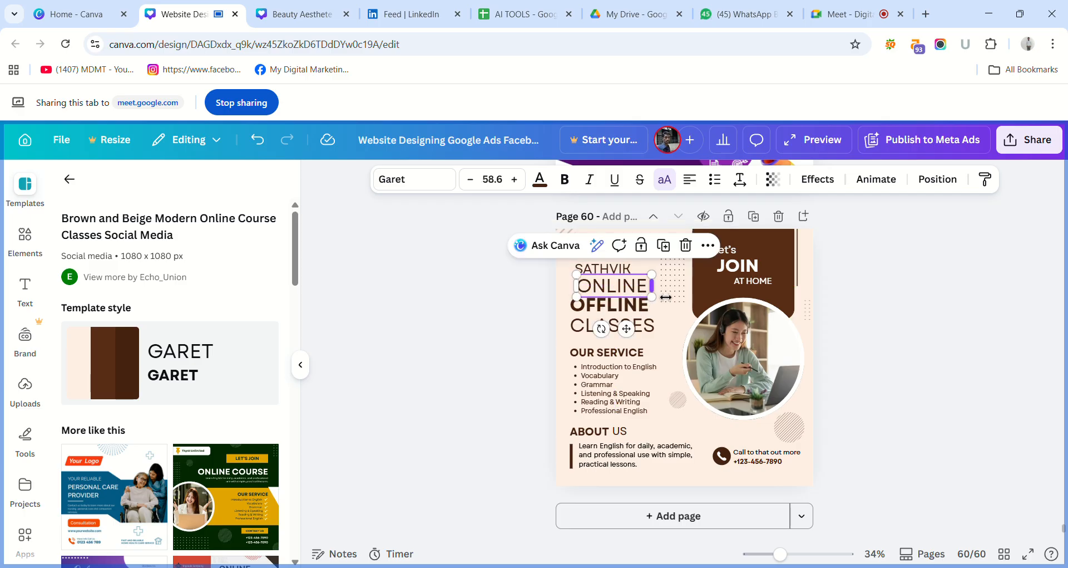
{"action": "left_click", "coordinate": [632, 270]}
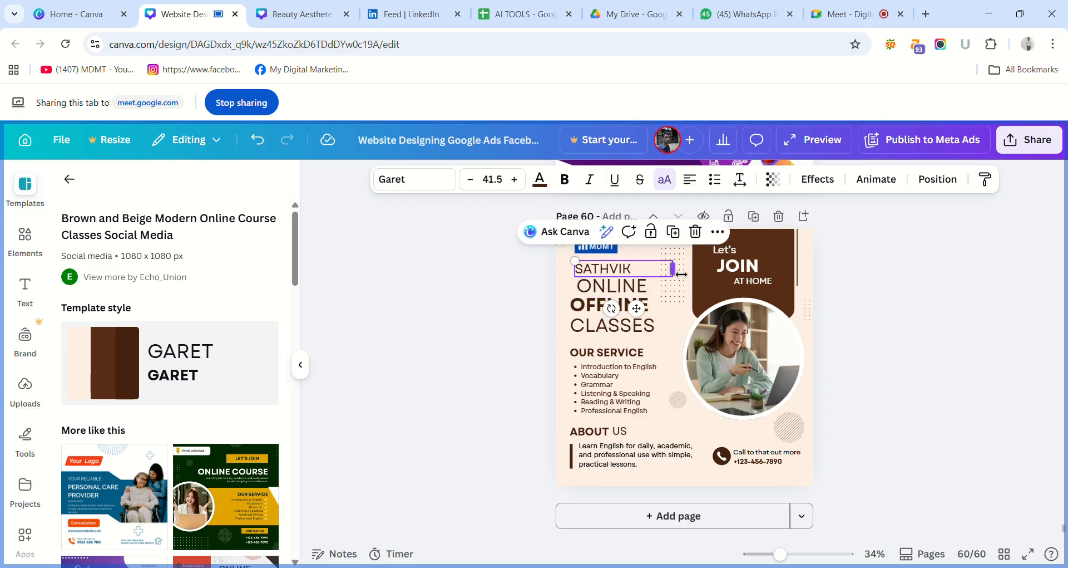
{"action": "left_click_drag", "start_coordinate": [672, 269], "coordinate": [605, 273]}
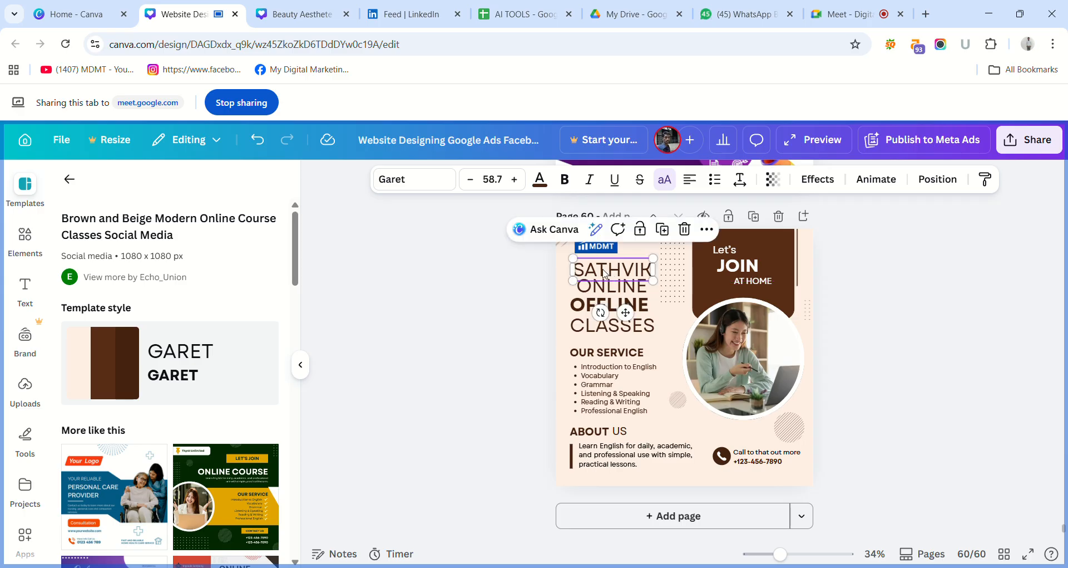
{"action": "left_click", "coordinate": [491, 284]}
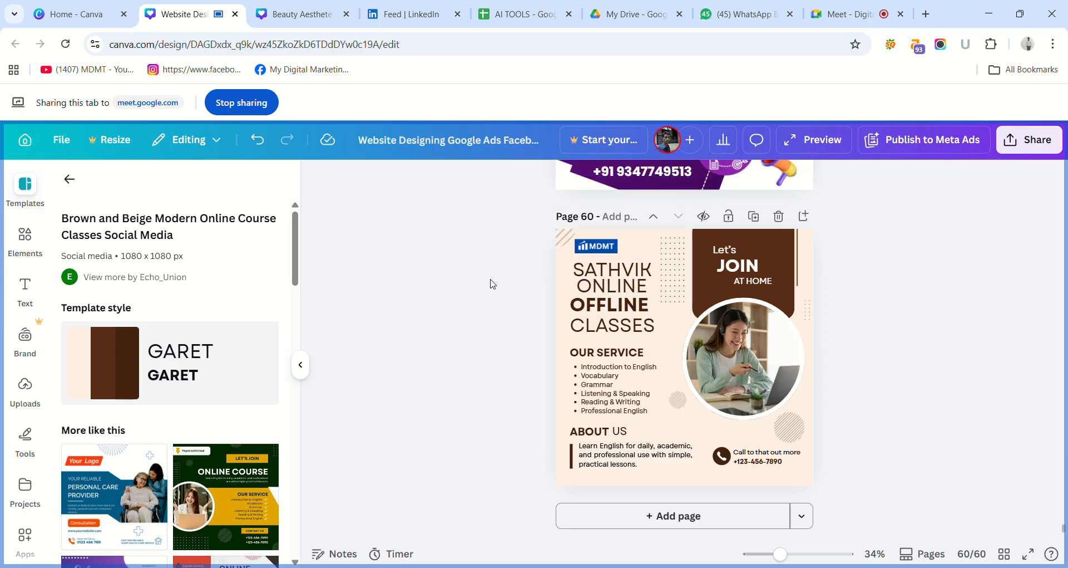
Shrink the ONLINE text to font size 35.2 beneath SATHVIK.
{"action": "left_click", "coordinate": [604, 292]}
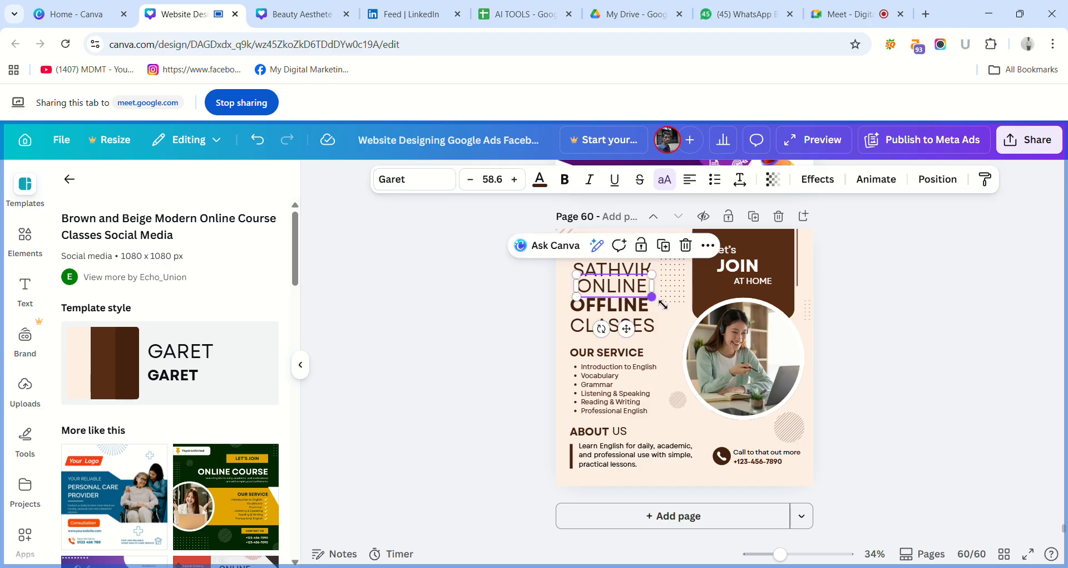
{"action": "left_click_drag", "start_coordinate": [662, 304], "coordinate": [602, 295]}
{"action": "left_click", "coordinate": [538, 294]}
{"action": "left_click", "coordinate": [600, 295]}
{"action": "left_click", "coordinate": [489, 290]}
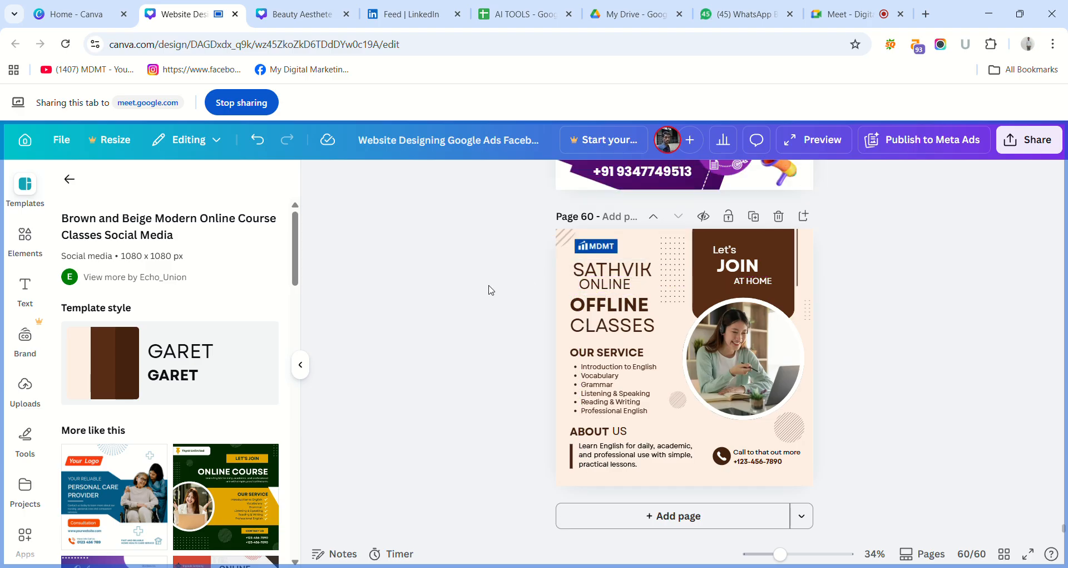
{"action": "left_click", "coordinate": [612, 288]}
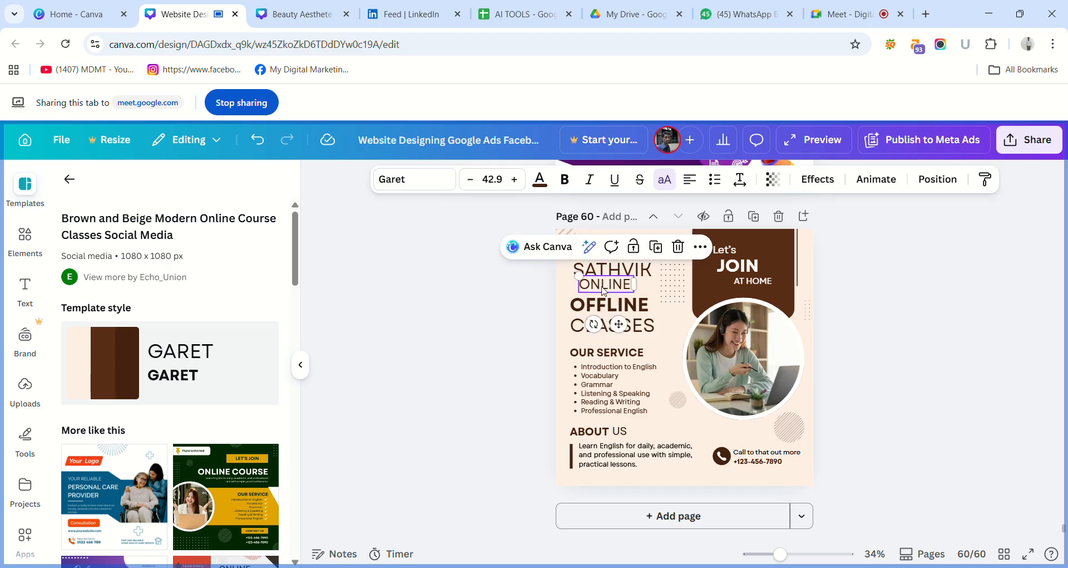
{"action": "left_click_drag", "start_coordinate": [579, 276], "coordinate": [596, 290]}
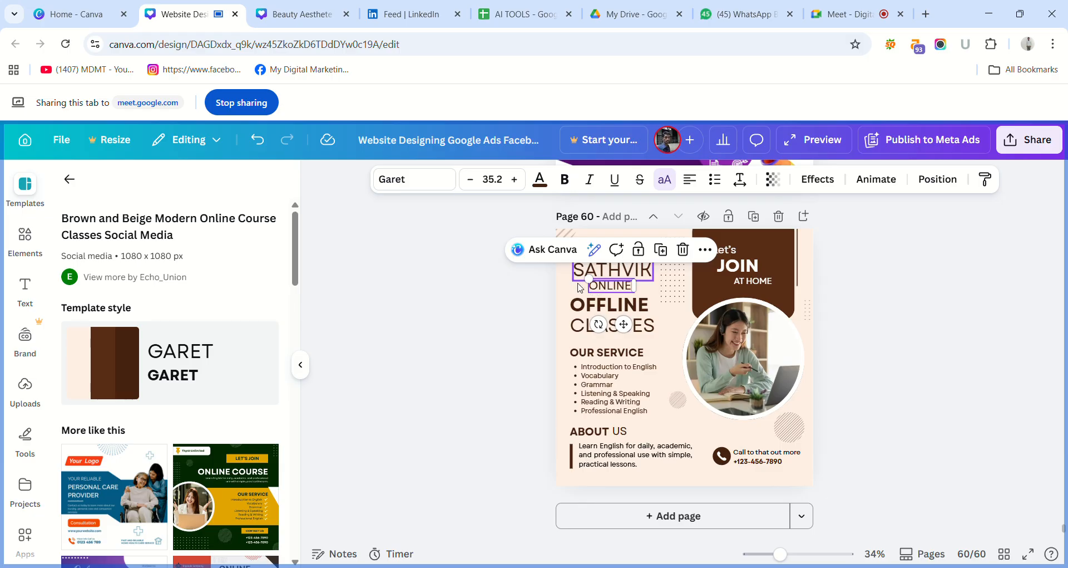
{"action": "left_click", "coordinate": [533, 291]}
Shift SATHVIK slightly to the right and place the small ONLINE text just below it without overlap.
{"action": "left_click", "coordinate": [624, 292]}
{"action": "left_click_drag", "start_coordinate": [625, 292], "coordinate": [636, 275]}
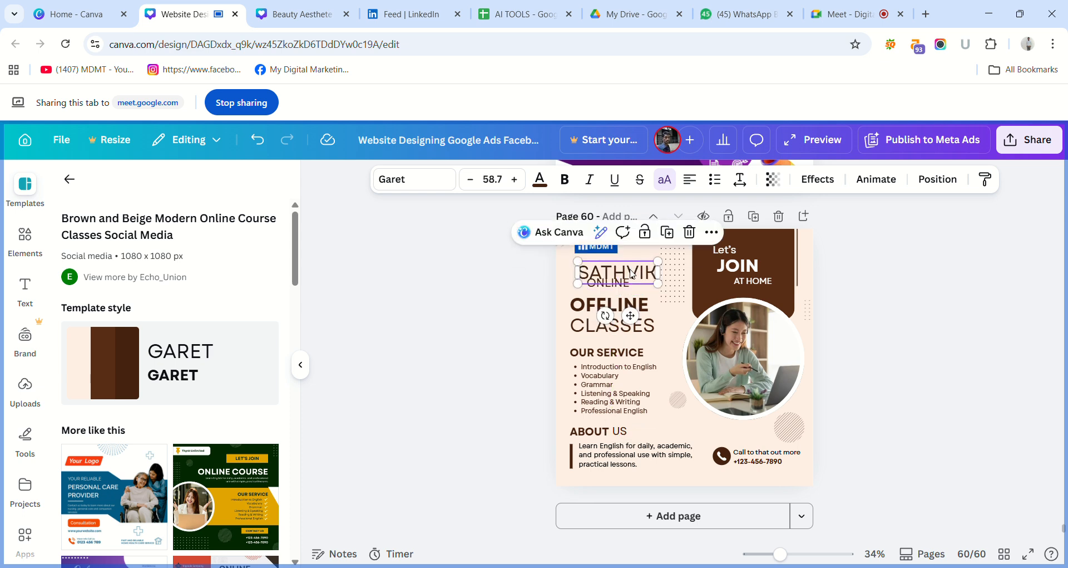
{"action": "left_click", "coordinate": [524, 310]}
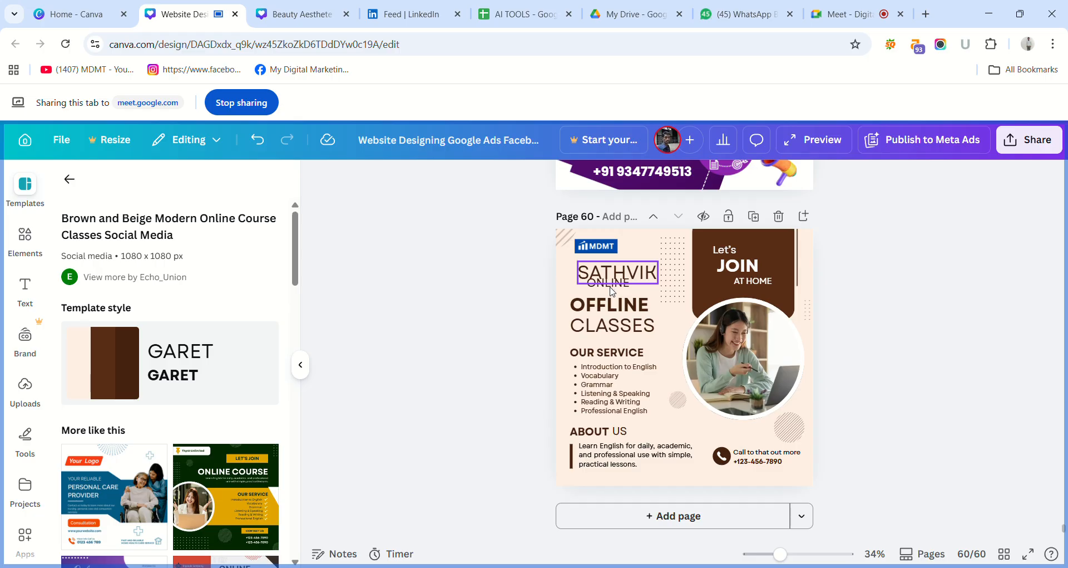
{"action": "left_click", "coordinate": [612, 289]}
{"action": "left_click_drag", "start_coordinate": [613, 290], "coordinate": [616, 292]}
{"action": "left_click", "coordinate": [532, 303]}
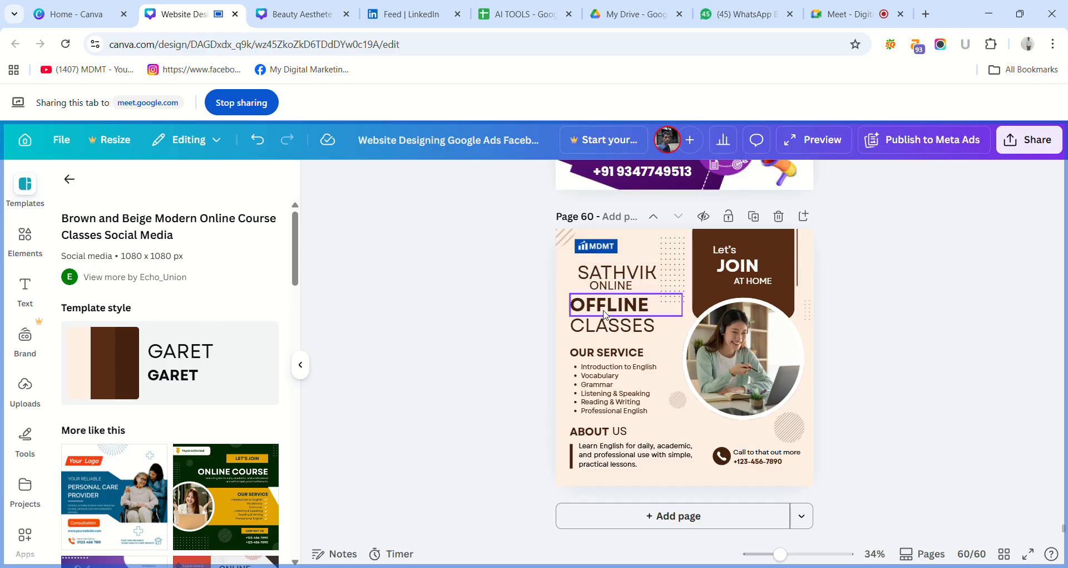
Move OFFLINE up closer to ONLINE and narrow its text box to fit the word.
{"action": "left_click", "coordinate": [608, 315]}
{"action": "left_click_drag", "start_coordinate": [607, 315], "coordinate": [615, 311]}
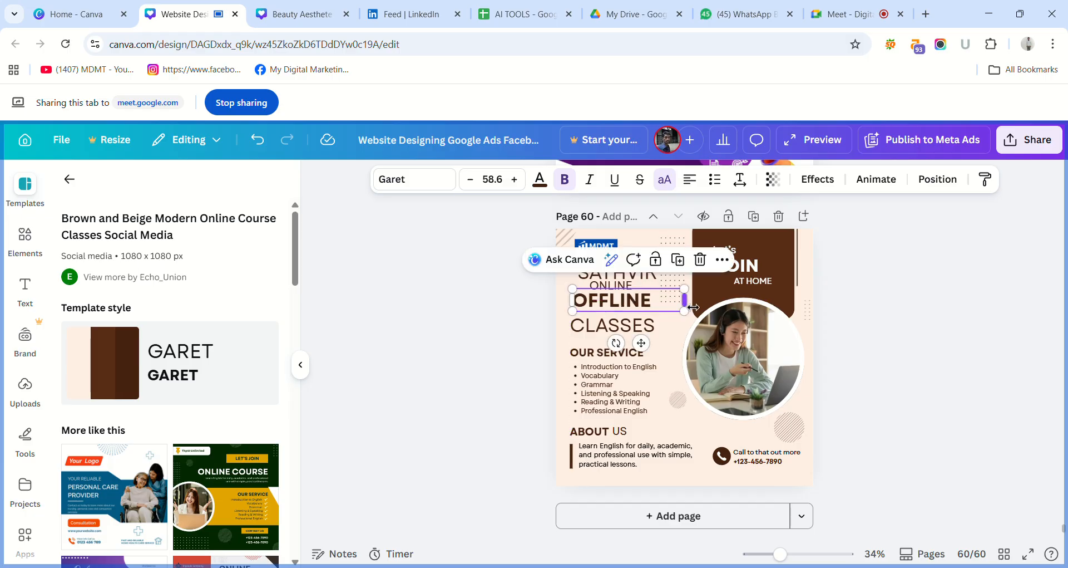
{"action": "left_click_drag", "start_coordinate": [696, 305], "coordinate": [655, 305]}
{"action": "left_click", "coordinate": [513, 307]}
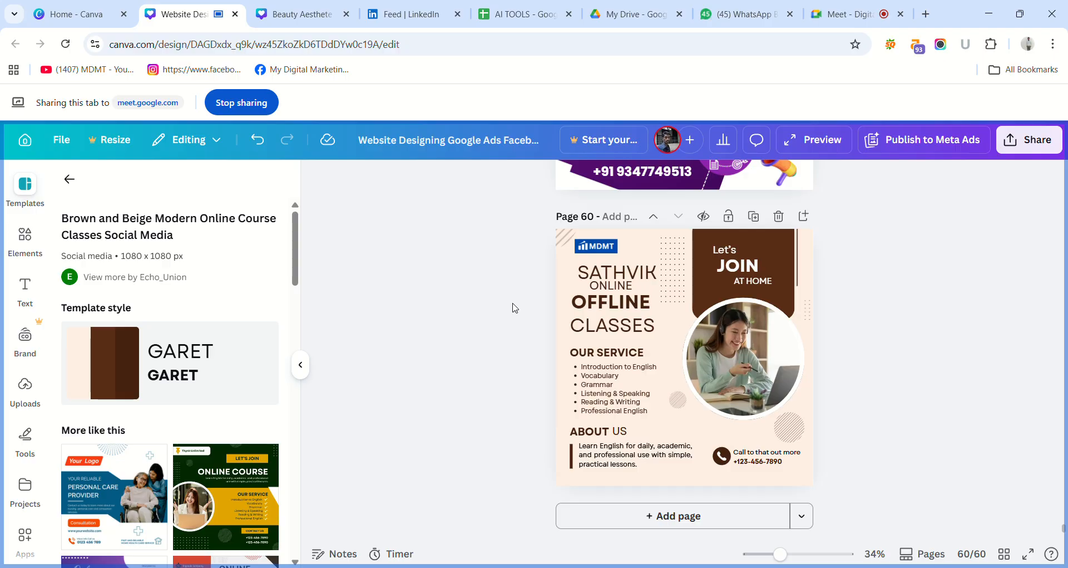
Nudge ONLINE and OFFLINE slightly to the right so they line up centred under SATHVIK.
{"action": "left_click", "coordinate": [610, 290]}
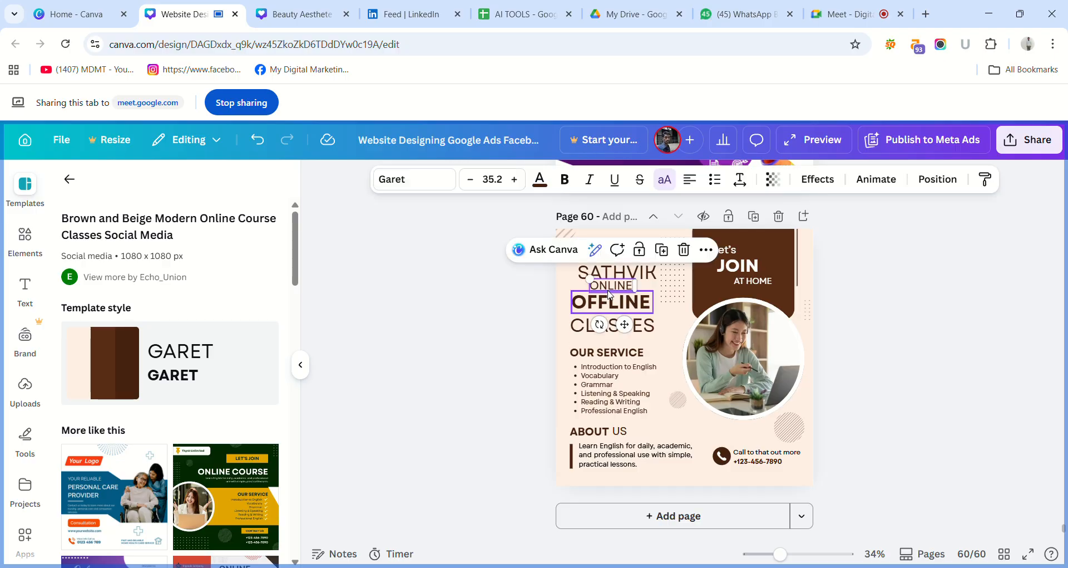
{"action": "left_click_drag", "start_coordinate": [610, 291], "coordinate": [620, 302]}
{"action": "left_click", "coordinate": [614, 300]}
{"action": "left_click", "coordinate": [508, 324]}
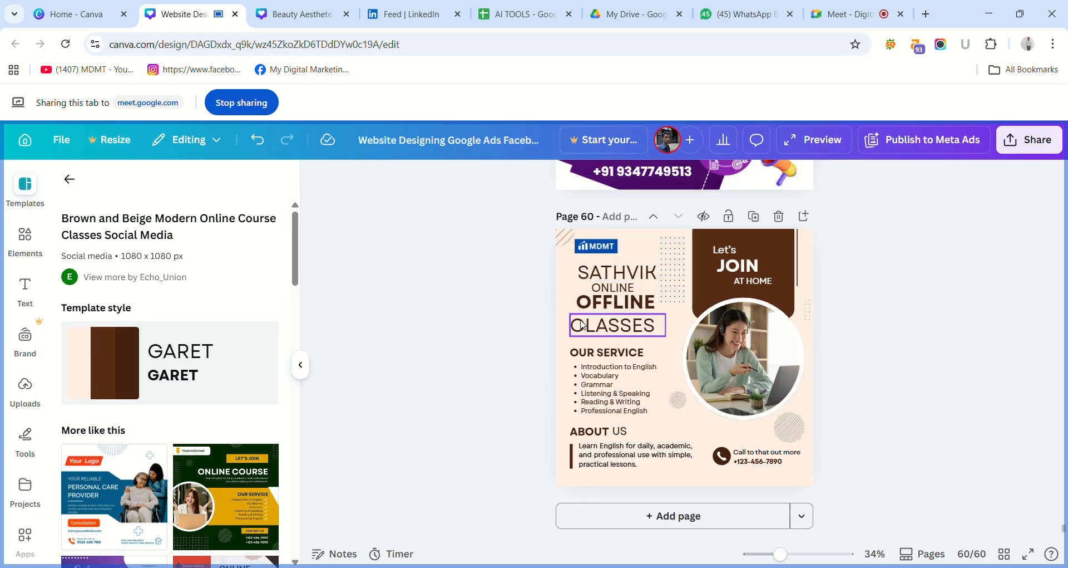
Replace the word CLASSES with TUTIONS.
{"action": "left_click", "coordinate": [604, 331]}
{"action": "double_click", "coordinate": [606, 331]}
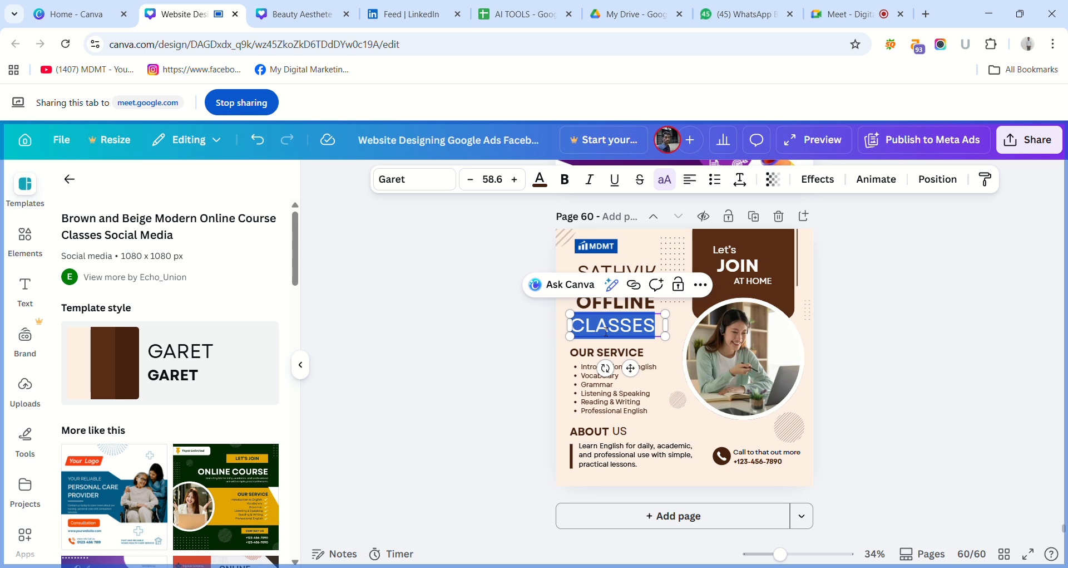
{"action": "type", "text": "TUT"}
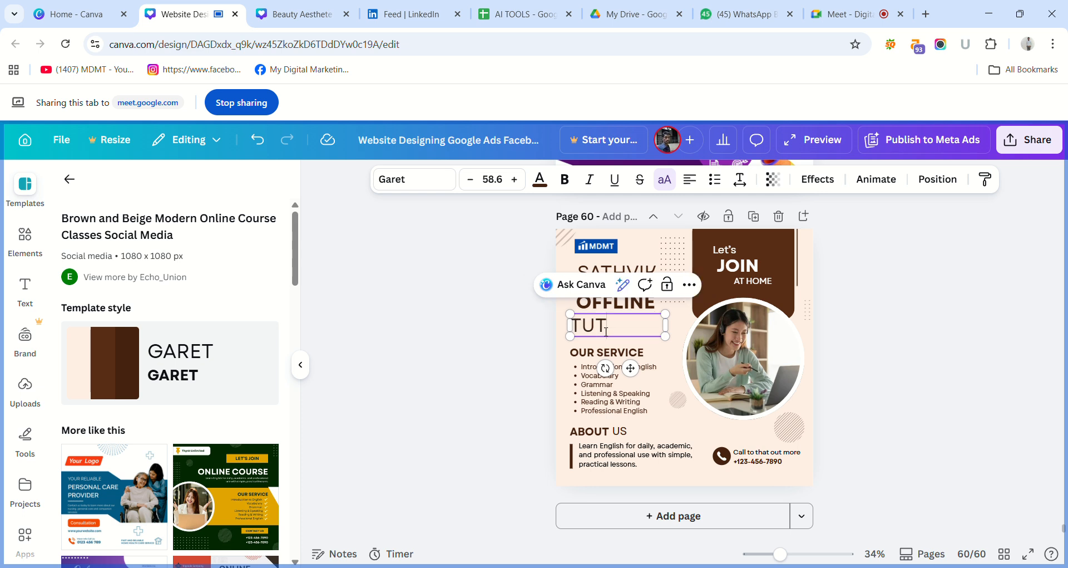
{"action": "type", "text": "IONS"}
{"action": "left_click", "coordinate": [529, 339]}
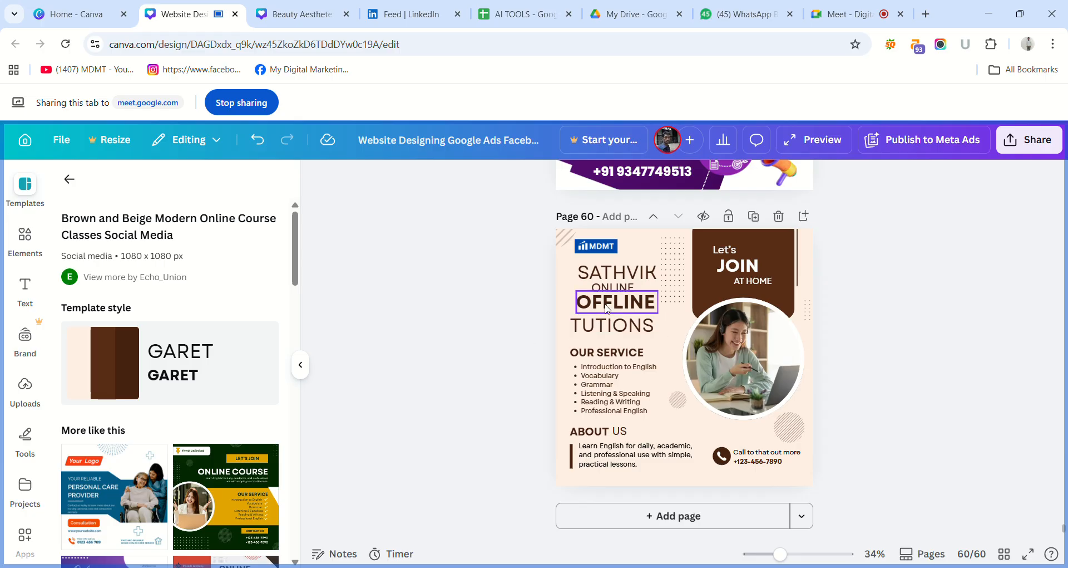
Nudge OFFLINE slightly up and move TUTIONS up and to the right, directly beneath it.
{"action": "left_click_drag", "start_coordinate": [613, 308], "coordinate": [612, 307]}
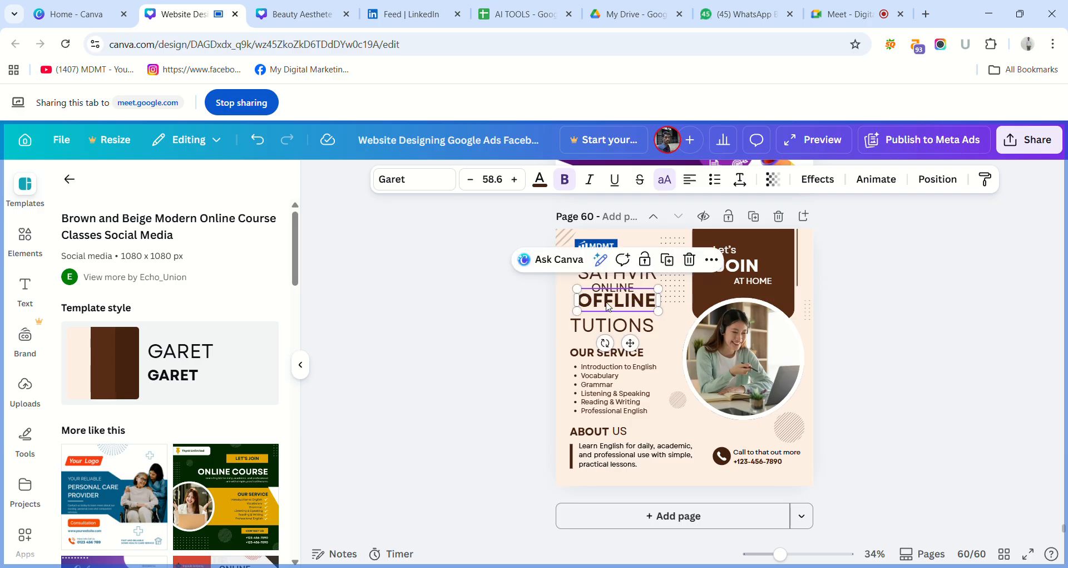
{"action": "left_click", "coordinate": [508, 317]}
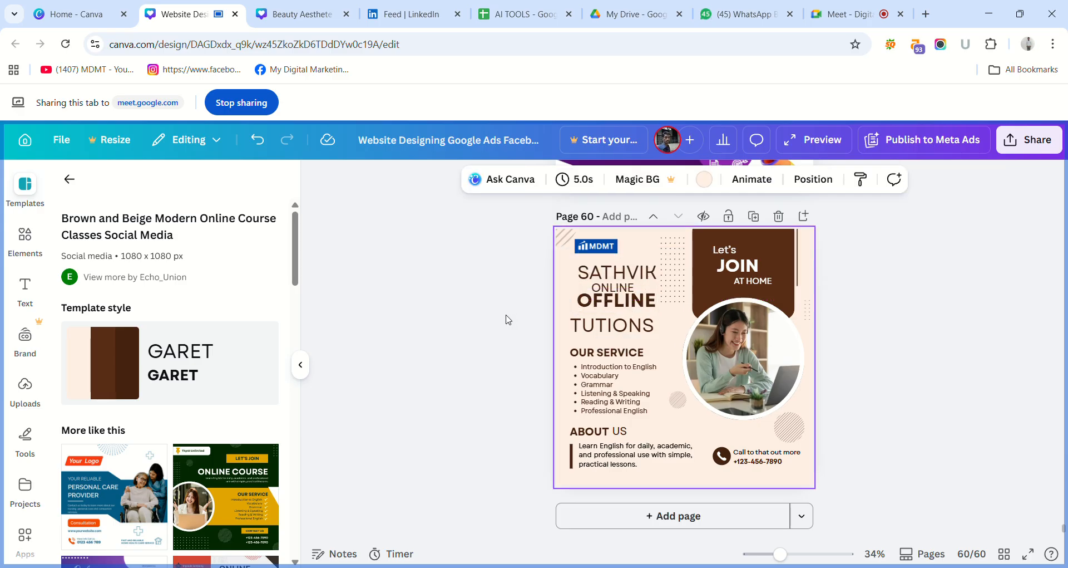
{"action": "left_click", "coordinate": [605, 332]}
{"action": "left_click_drag", "start_coordinate": [604, 332], "coordinate": [608, 327]}
{"action": "left_click_drag", "start_coordinate": [606, 326], "coordinate": [605, 328]}
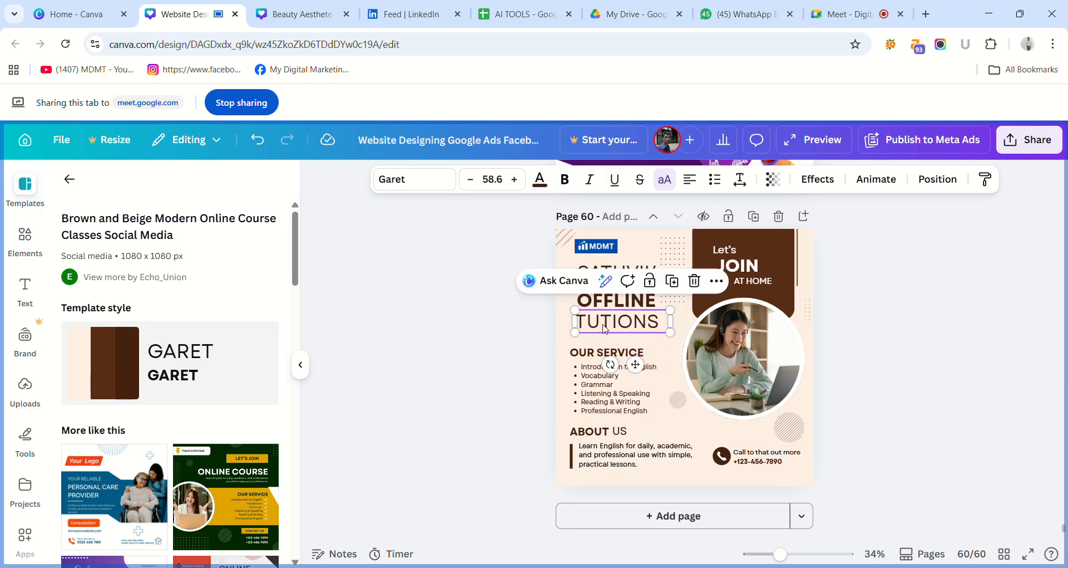
Increase the TUTIONS text to font size 62.6.
{"action": "left_click", "coordinate": [523, 179]}
{"action": "left_click", "coordinate": [524, 179]}
{"action": "left_click", "coordinate": [524, 179]}
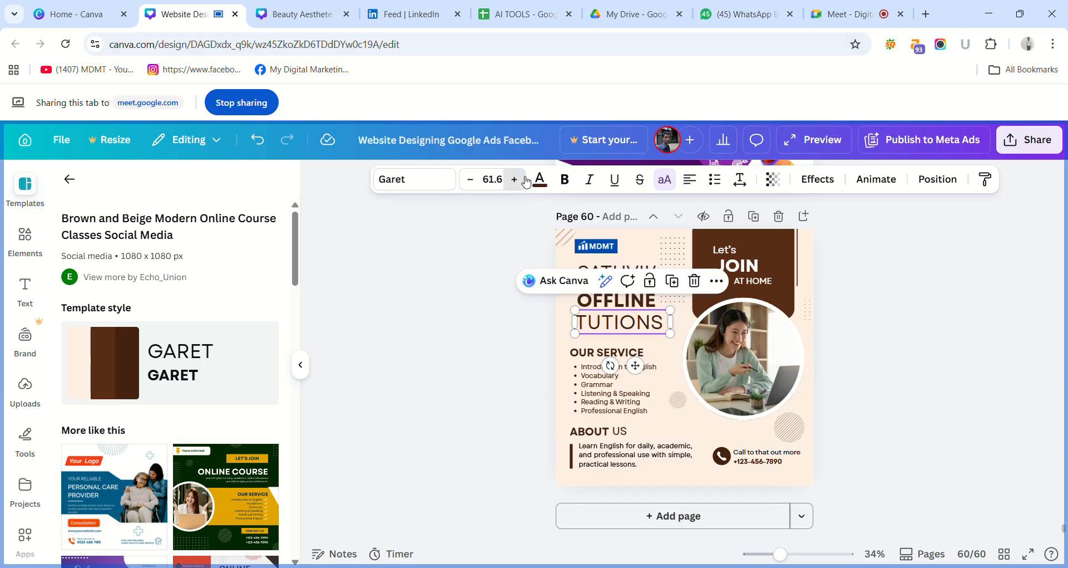
{"action": "left_click", "coordinate": [524, 179]}
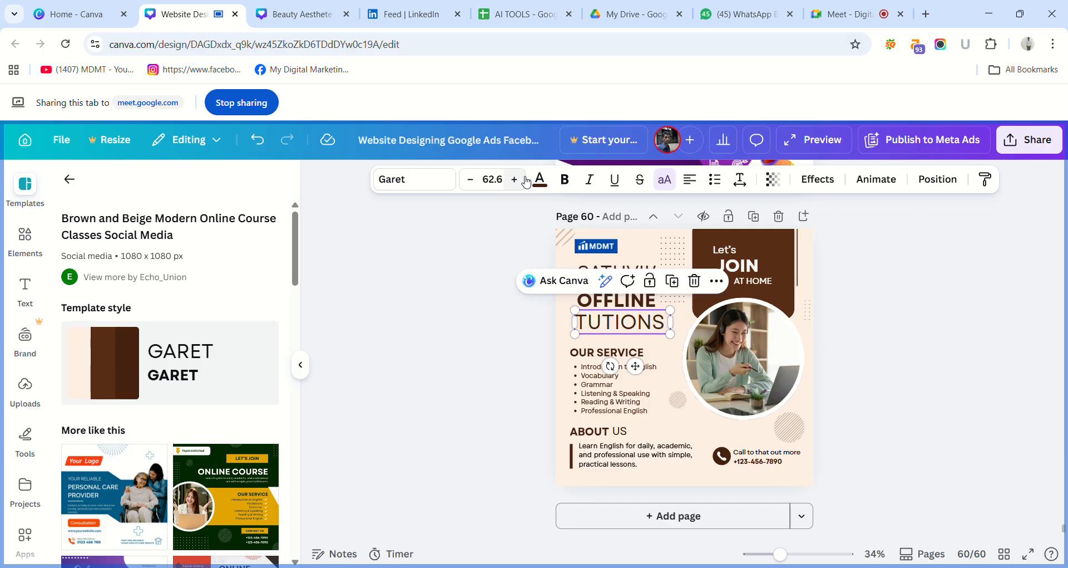
Nudge OFFLINE slightly down and move the OUR SERVICE heading up directly beneath TUTIONS.
{"action": "left_click", "coordinate": [410, 233]}
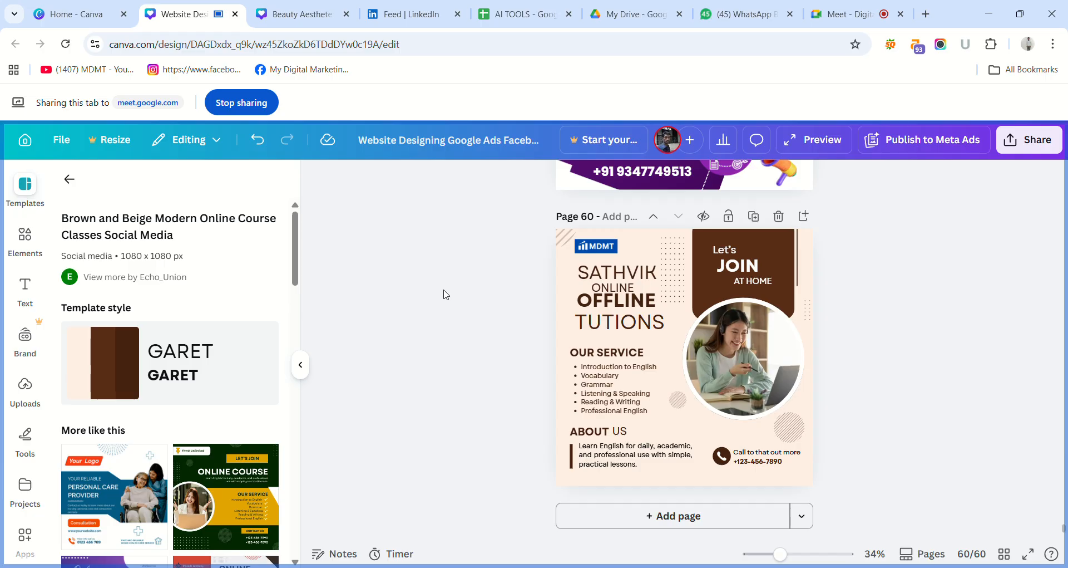
{"action": "left_click", "coordinate": [613, 304]}
{"action": "left_click_drag", "start_coordinate": [613, 303], "coordinate": [617, 309]}
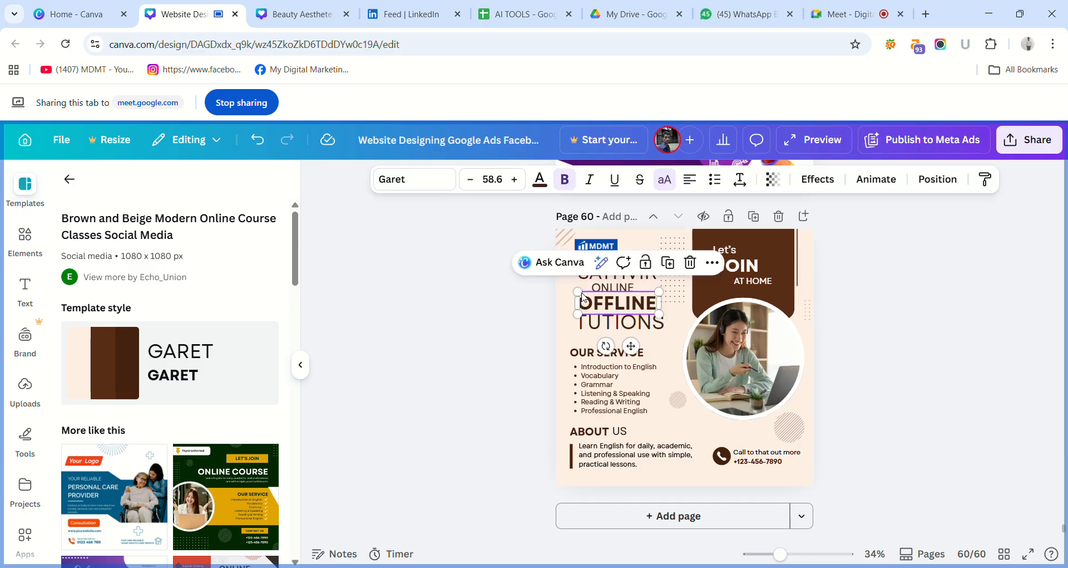
{"action": "left_click", "coordinate": [553, 291]}
{"action": "left_click_drag", "start_coordinate": [582, 350], "coordinate": [592, 344]}
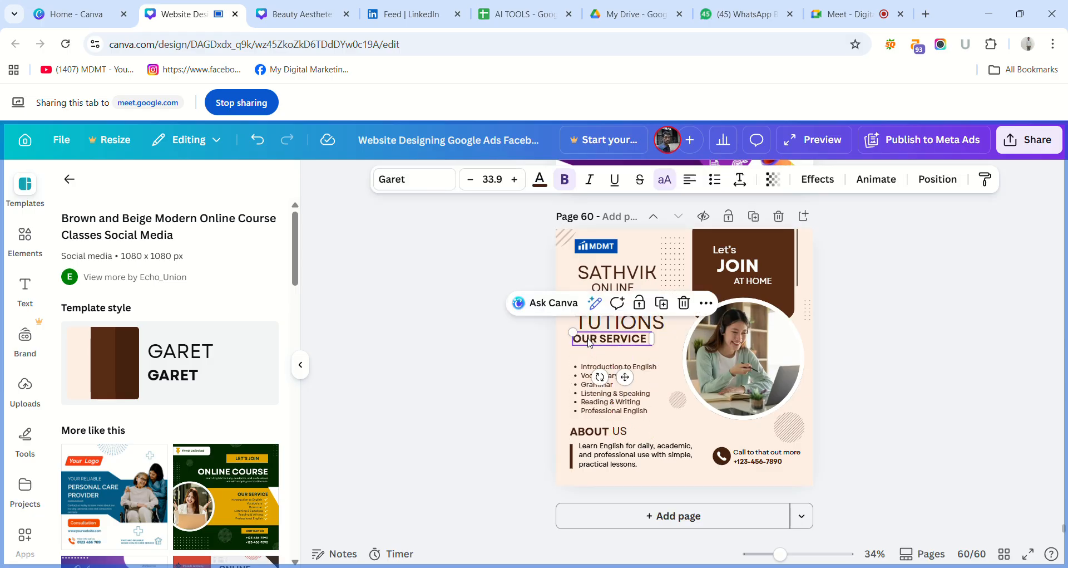
{"action": "left_click", "coordinate": [505, 359]}
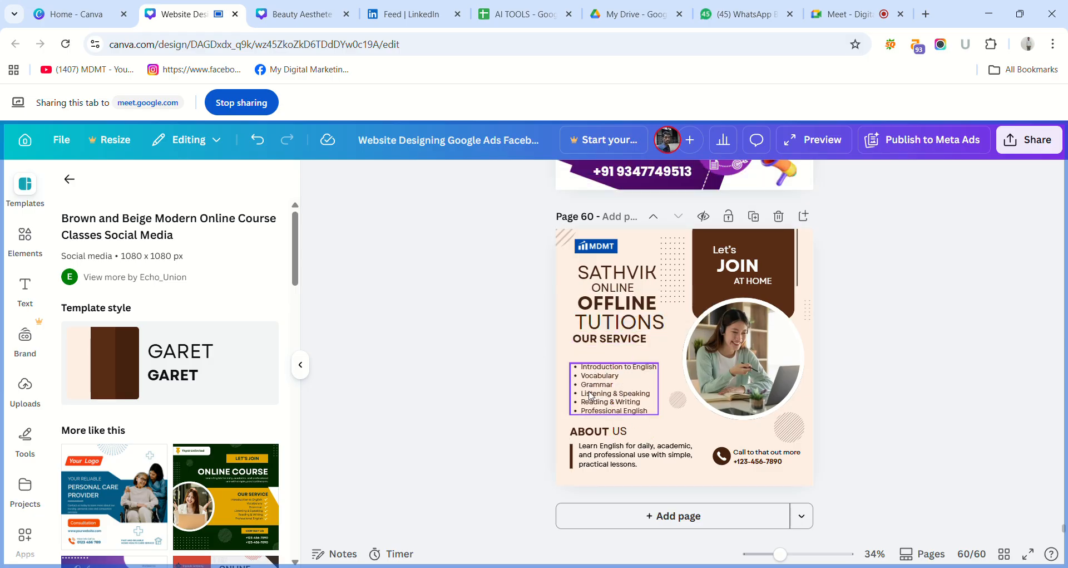
Replace the first two service bullets, Introduction to English and Vocabulary, with Maths and Science.
{"action": "left_click", "coordinate": [611, 369]}
{"action": "triple_click", "coordinate": [614, 370]}
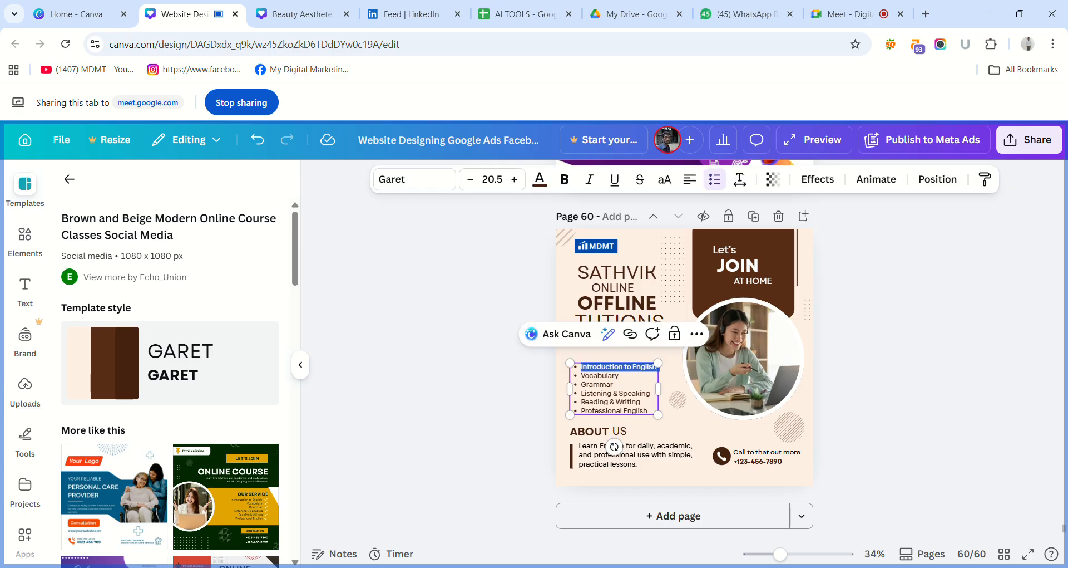
{"action": "key", "text": "BackSpace"}
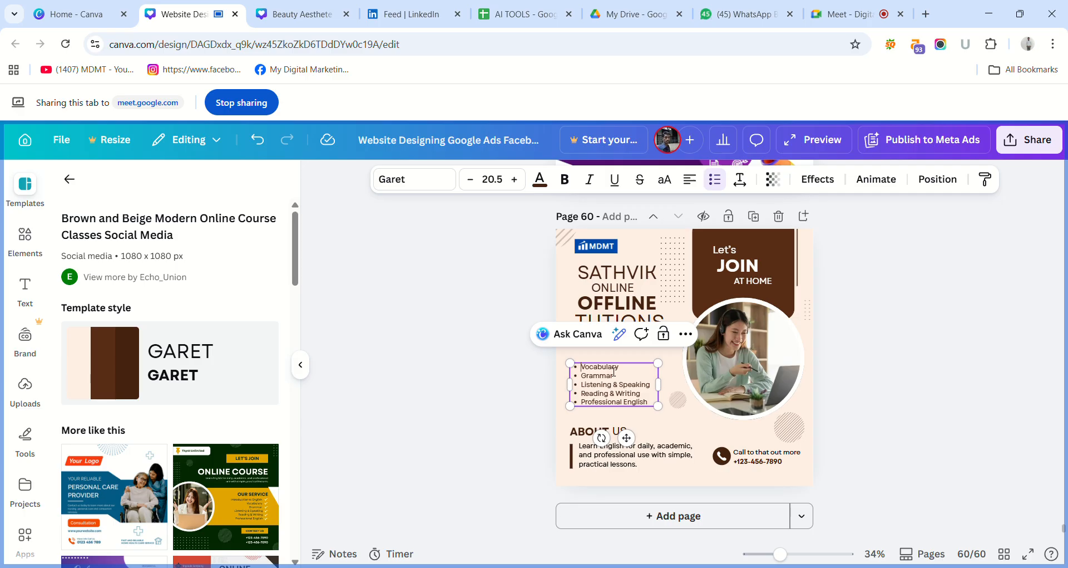
{"action": "key", "text": "Return"}
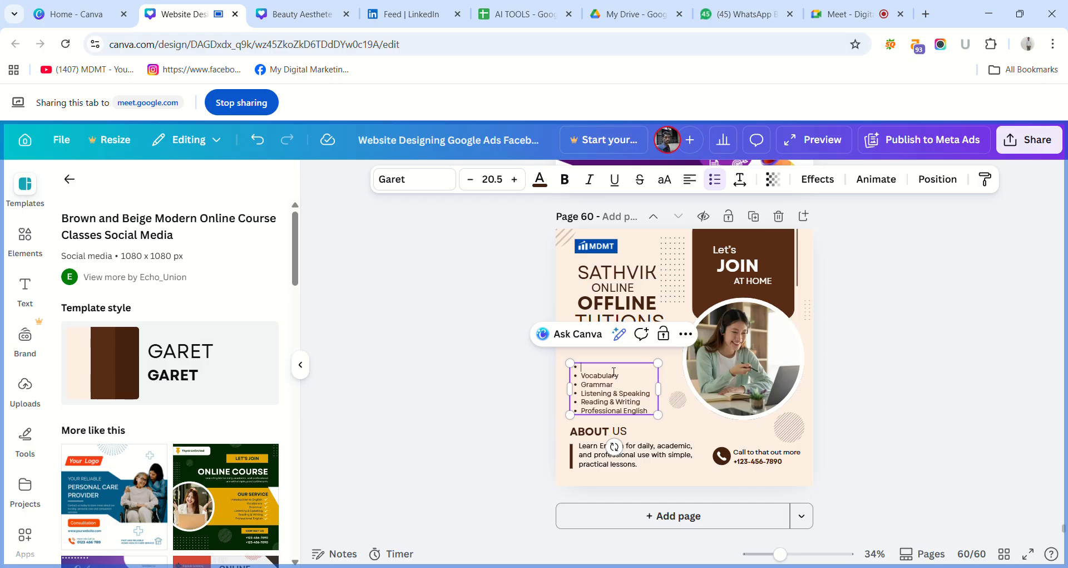
{"action": "type", "text": "Maths"}
{"action": "left_click", "coordinate": [624, 380]}
{"action": "key", "text": "BackSpace"}
{"action": "key", "text": "BackSpace"}
{"action": "key", "text": "BackSpace"}
{"action": "key", "text": "BackSpace"}
{"action": "key", "text": "BackSpace"}
{"action": "key", "text": "BackSpace"}
{"action": "key", "text": "BackSpace"}
{"action": "key", "text": "BackSpace"}
{"action": "key", "text": "BackSpace"}
{"action": "type", "text": "Science"}
Replace the third service bullet, Grammar, with Social.
{"action": "left_click", "coordinate": [623, 385]}
{"action": "key", "text": "BackSpace"}
{"action": "key", "text": "BackSpace"}
{"action": "key", "text": "BackSpace"}
{"action": "key", "text": "BackSpace"}
{"action": "key", "text": "BackSpace"}
{"action": "key", "text": "BackSpace"}
{"action": "key", "text": "BackSpace"}
{"action": "type", "text": "Social"}
Replace the fourth service bullet, Listening & Speaking, with Hindi.
{"action": "key", "text": "BackSpace"}
{"action": "key", "text": "BackSpace"}
{"action": "key", "text": "BackSpace"}
{"action": "key", "text": "BackSpace"}
{"action": "key", "text": "BackSpace"}
{"action": "key", "text": "BackSpace"}
{"action": "key", "text": "BackSpace"}
{"action": "key", "text": "BackSpace"}
{"action": "key", "text": "BackSpace"}
{"action": "key", "text": "BackSpace"}
{"action": "key", "text": "BackSpace"}
{"action": "key", "text": "BackSpace"}
{"action": "key", "text": "BackSpace"}
{"action": "key", "text": "BackSpace"}
{"action": "key", "text": "BackSpace"}
{"action": "key", "text": "BackSpace"}
{"action": "key", "text": "BackSpace"}
{"action": "key", "text": "BackSpace"}
{"action": "key", "text": "BackSpace"}
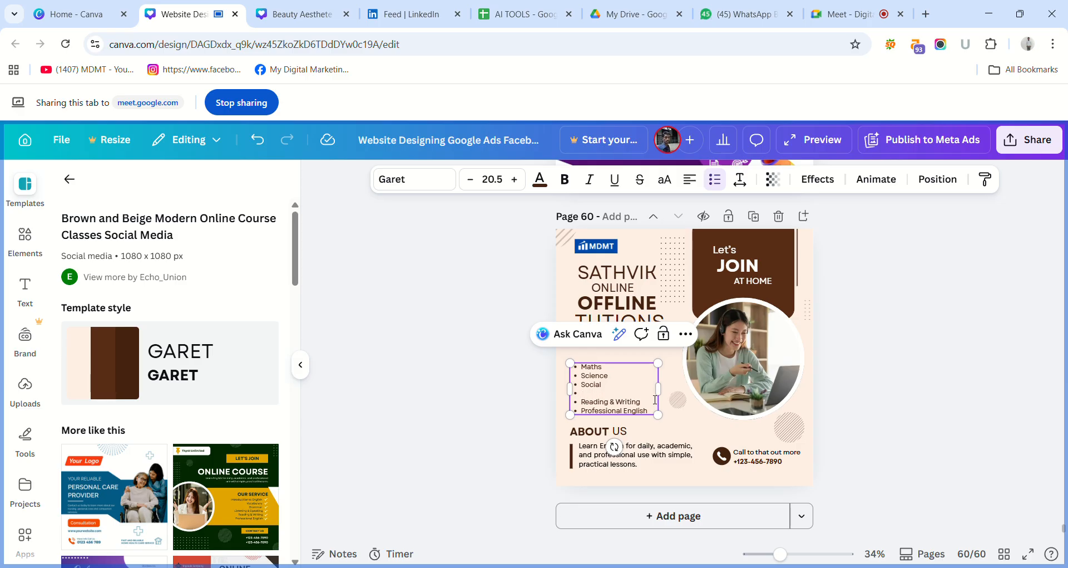
{"action": "type", "text": "C"}
{"action": "key", "text": "BackSpace"}
{"action": "type", "text": "HIN"}
{"action": "key", "text": "BackSpace"}
{"action": "key", "text": "BackSpace"}
{"action": "type", "text": "indi"}
Replace the fifth service bullet, Reading & Writing, with Sancrite.
{"action": "key", "text": "BackSpace"}
{"action": "key", "text": "BackSpace"}
{"action": "key", "text": "BackSpace"}
{"action": "key", "text": "BackSpace"}
{"action": "key", "text": "BackSpace"}
{"action": "key", "text": "BackSpace"}
{"action": "key", "text": "BackSpace"}
{"action": "key", "text": "BackSpace"}
{"action": "key", "text": "BackSpace"}
{"action": "key", "text": "BackSpace"}
{"action": "key", "text": "BackSpace"}
{"action": "key", "text": "BackSpace"}
{"action": "key", "text": "BackSpace"}
{"action": "key", "text": "BackSpace"}
{"action": "key", "text": "BackSpace"}
{"action": "key", "text": "BackSpace"}
{"action": "key", "text": "BackSpace"}
{"action": "type", "text": "English"}
{"action": "key", "text": "BackSpace"}
{"action": "key", "text": "BackSpace"}
{"action": "key", "text": "BackSpace"}
{"action": "key", "text": "BackSpace"}
{"action": "key", "text": "BackSpace"}
{"action": "type", "text": "Sancrite"}
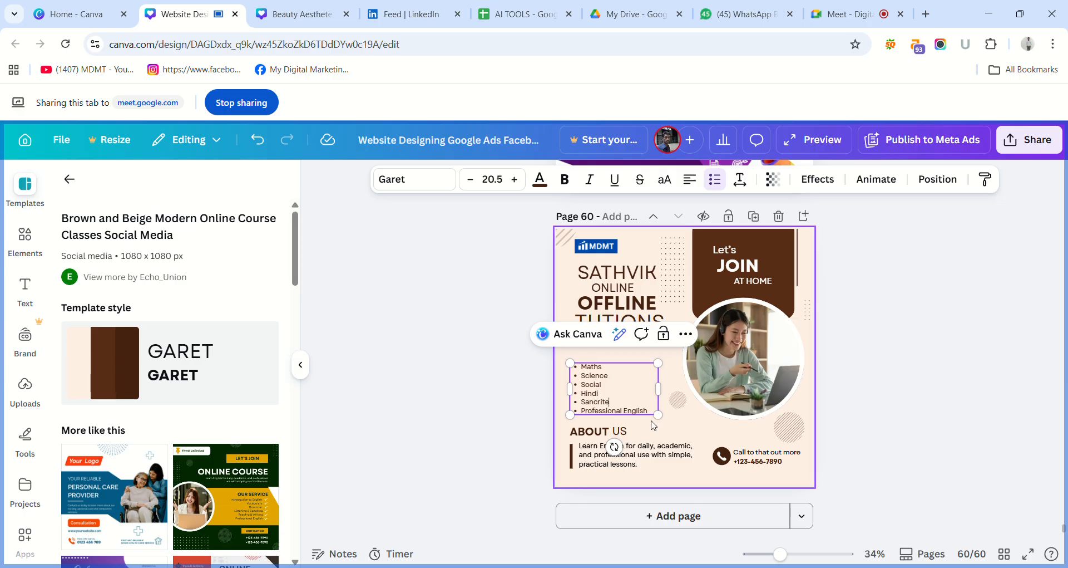
Replace the last service bullet, Professional English, with Kannada.
{"action": "key", "text": "BackSpace"}
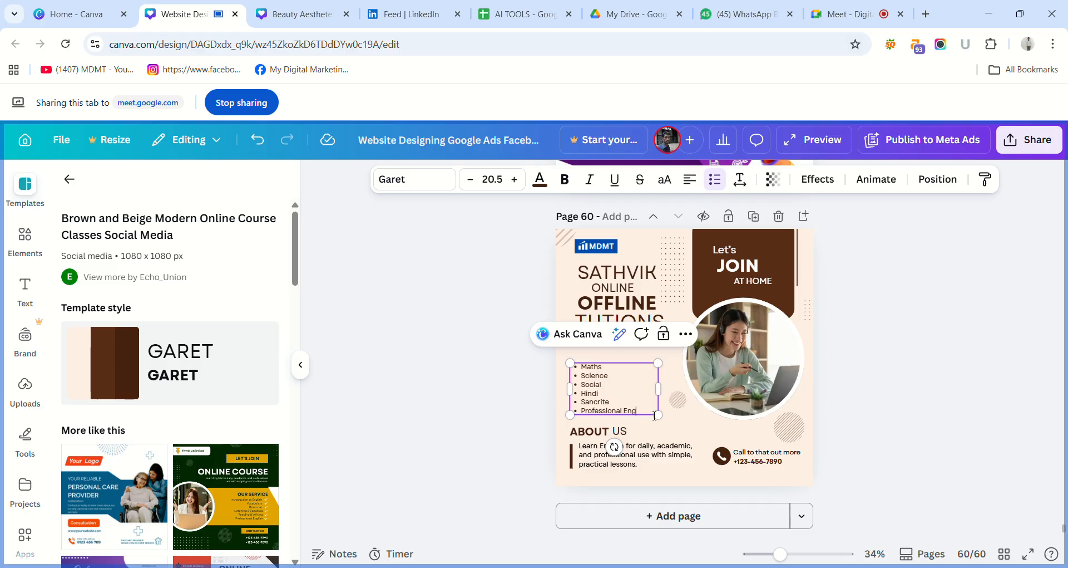
{"action": "key", "text": "BackSpace"}
{"action": "key", "text": "BackSpace"}
{"action": "key", "text": "BackSpace"}
{"action": "key", "text": "BackSpace"}
Correct the fifth bullet's spelling to Sanscrite and move the OUR SERVICE heading down directly above the bullet list.
{"action": "key", "text": "BackSpace"}
{"action": "key", "text": "BackSpace"}
{"action": "key", "text": "BackSpace"}
{"action": "key", "text": "BackSpace"}
{"action": "key", "text": "BackSpace"}
{"action": "key", "text": "BackSpace"}
{"action": "type", "text": "Kannada"}
{"action": "left_click", "coordinate": [601, 403]}
{"action": "key", "text": "BackSpace"}
{"action": "type", "text": "sk"}
{"action": "left_click", "coordinate": [546, 389]}
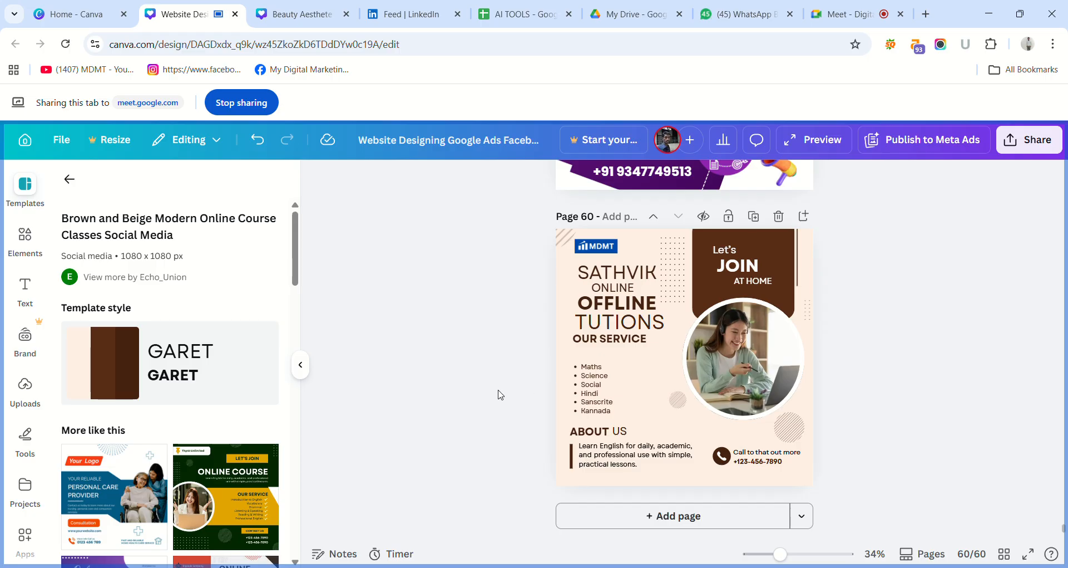
{"action": "left_click_drag", "start_coordinate": [612, 345], "coordinate": [615, 356]}
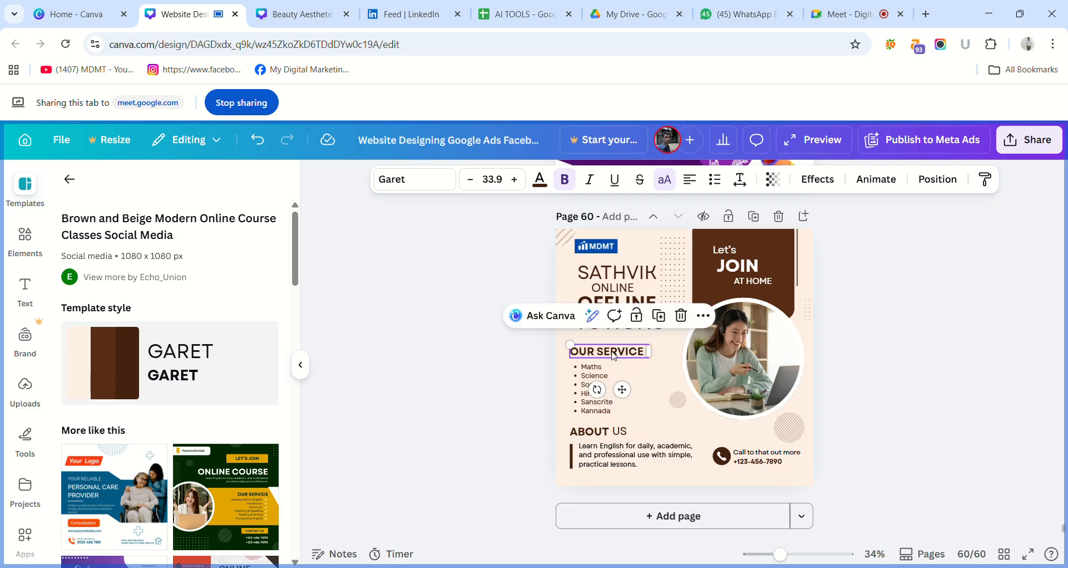
{"action": "left_click", "coordinate": [538, 356]}
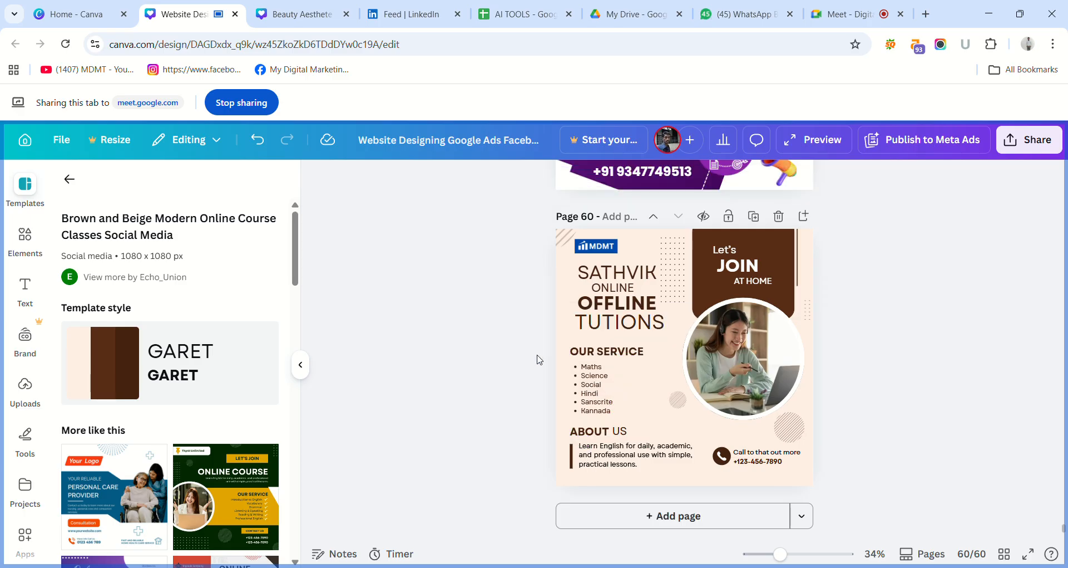
{"action": "left_click", "coordinate": [720, 353]}
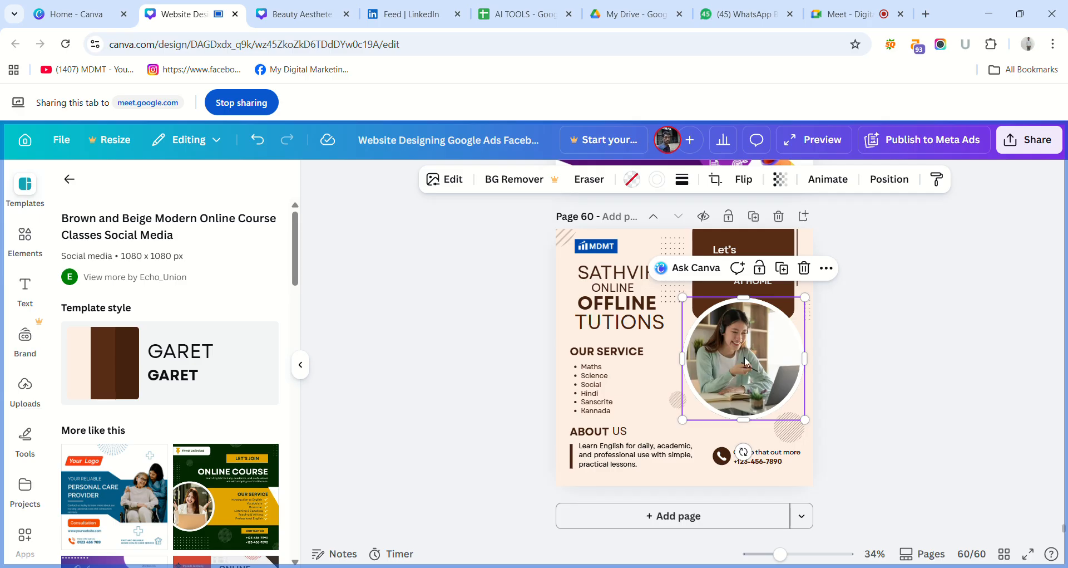
{"action": "key", "text": "Delete"}
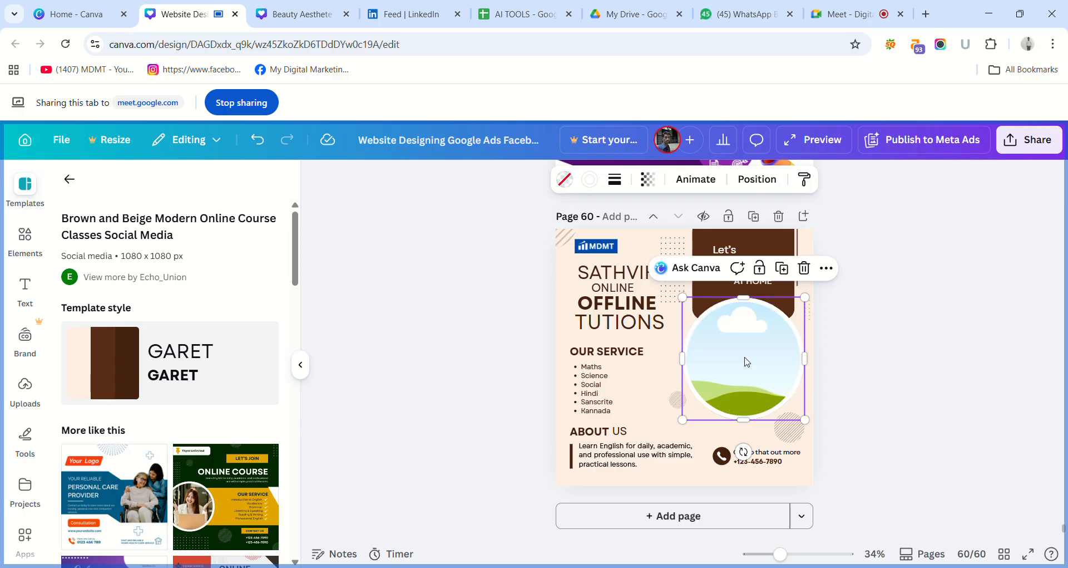
{"action": "key", "text": "ctrl+z"}
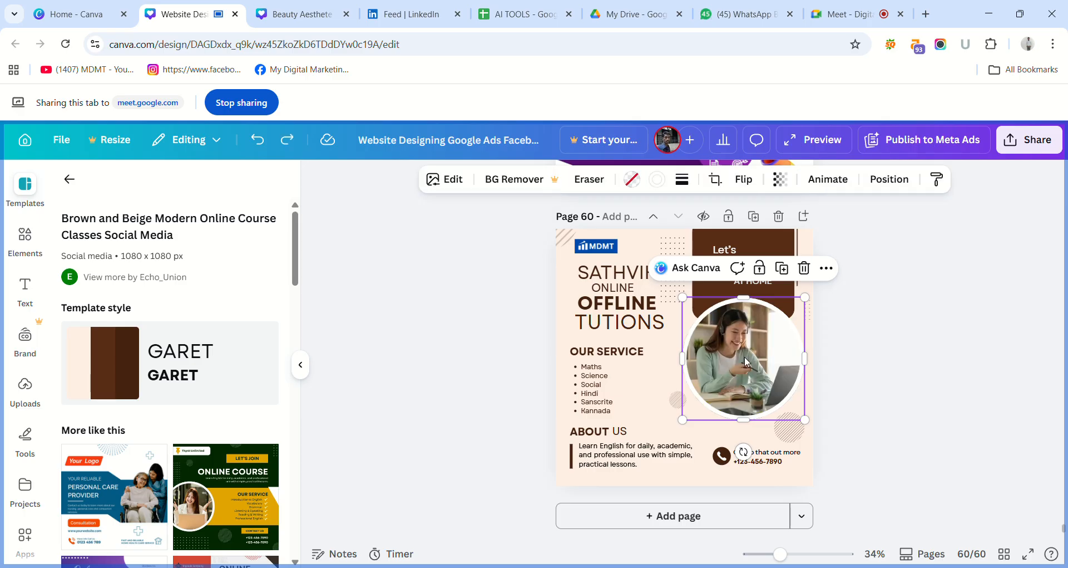
{"action": "left_click", "coordinate": [904, 385]}
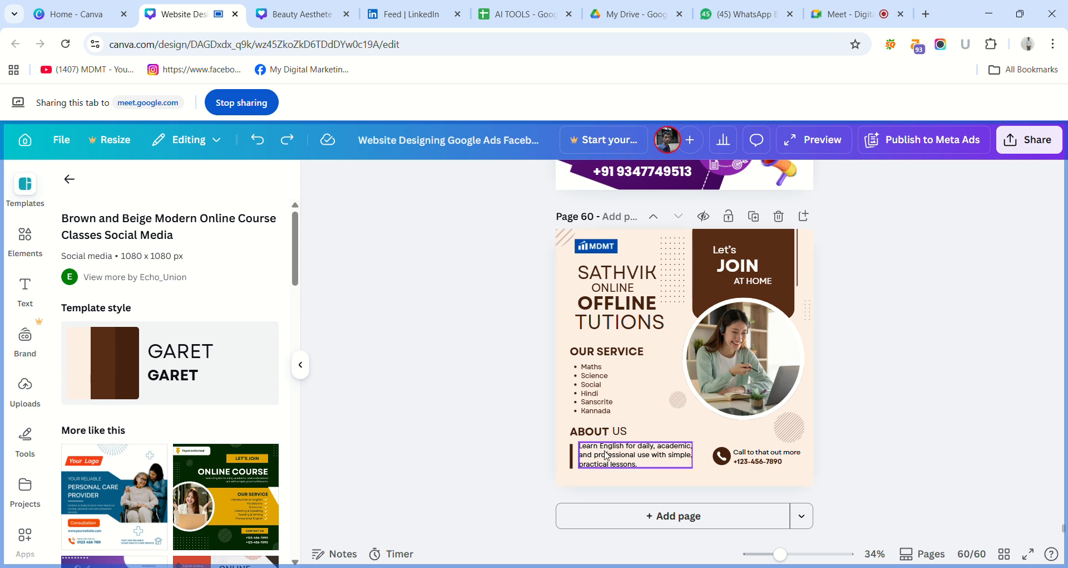
Replace the paragraph under ABOUT US with IB,CBSE.
{"action": "double_click", "coordinate": [667, 449]}
{"action": "left_click", "coordinate": [667, 450]}
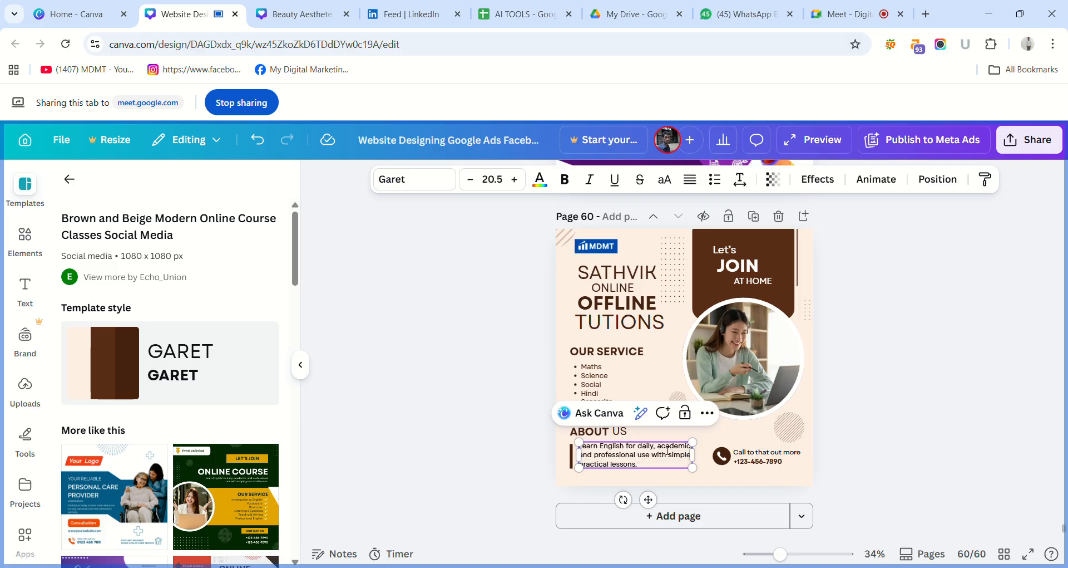
{"action": "key", "text": "ctrl+a"}
{"action": "key", "text": "BackSpace"}
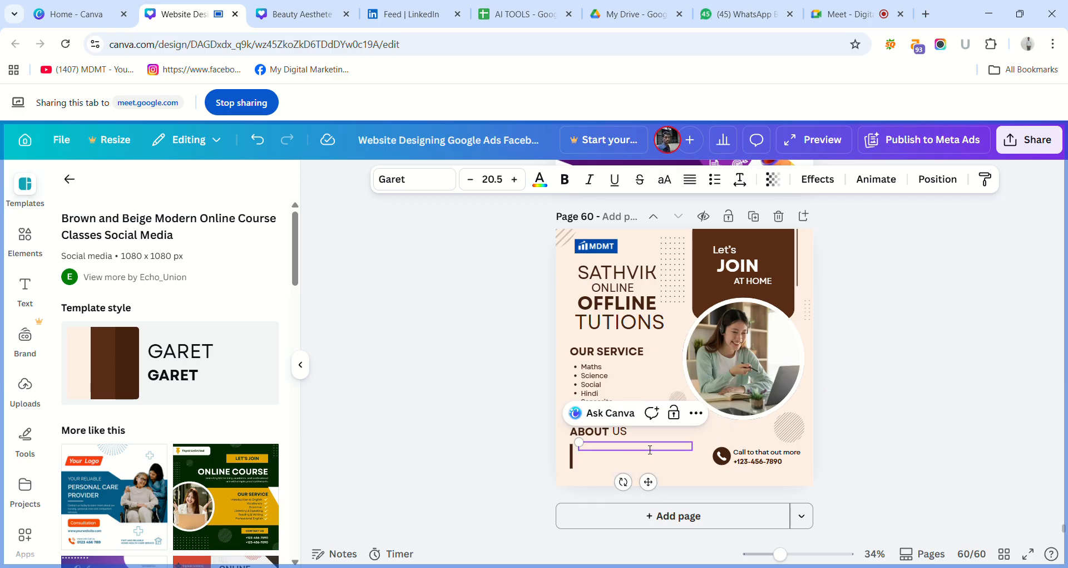
{"action": "type", "text": "a"}
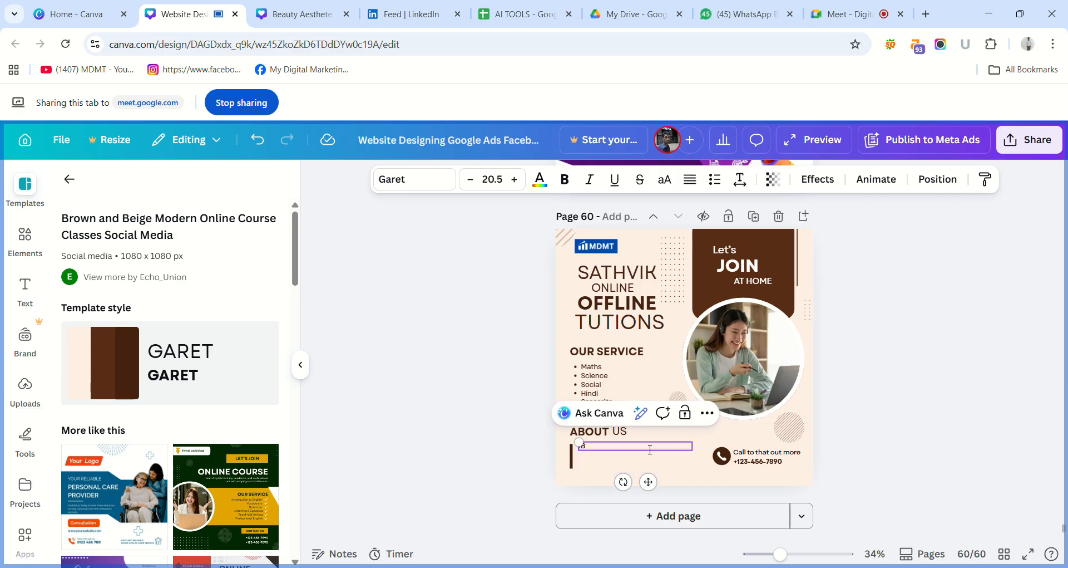
{"action": "type", "text": ",c"}
{"action": "key", "text": "BackSpace"}
{"action": "type", "text": "Cbse,ICSE"}
{"action": "key", "text": "BackSpace"}
{"action": "key", "text": "BackSpace"}
{"action": "key", "text": "BackSpace"}
{"action": "type", "text": "CSE"}
{"action": "key", "text": "BackSpace"}
{"action": "key", "text": "BackSpace"}
{"action": "key", "text": "BackSpace"}
{"action": "type", "text": "BSE,ICSE,JEE MAINS"}
Extend the text under ABOUT US with ,ICSE,JEE MAINS,NEET on the same line.
{"action": "type", "text": "NEET"}
{"action": "key", "text": "BackSpace"}
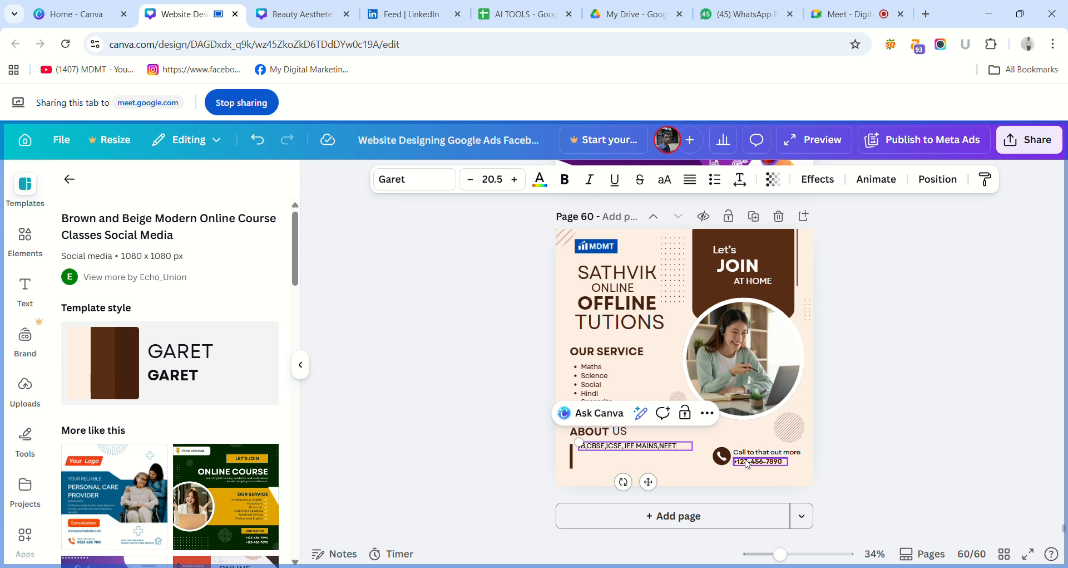
Replace the placeholder phone number beside the call icon with the tuition centre's +91 contact number.
{"action": "double_click", "coordinate": [748, 461]}
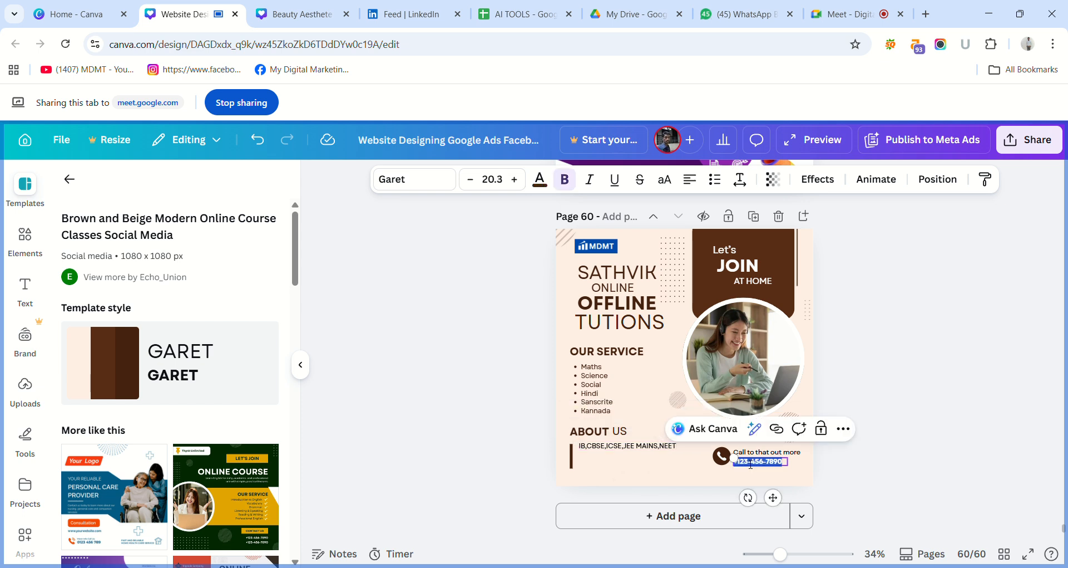
{"action": "left_click", "coordinate": [751, 464]}
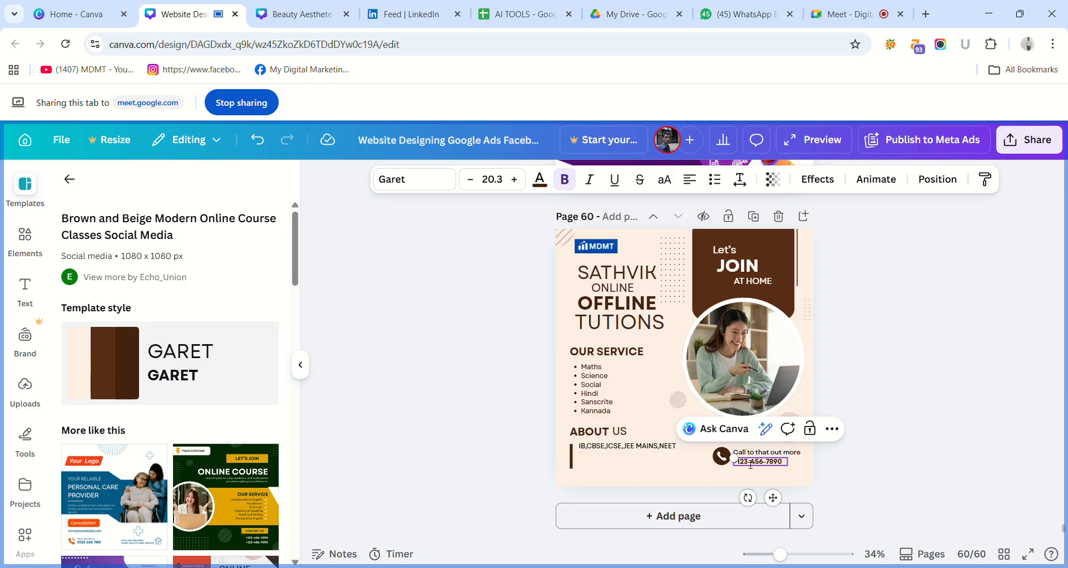
{"action": "key", "text": "BackSpace"}
{"action": "key", "text": "BackSpace"}
{"action": "key", "text": "BackSpace"}
{"action": "key", "text": "BackSpace"}
{"action": "key", "text": "BackSpace"}
{"action": "key", "text": "BackSpace"}
{"action": "key", "text": "BackSpace"}
{"action": "key", "text": "BackSpace"}
{"action": "key", "text": "BackSpace"}
{"action": "key", "text": "BackSpace"}
{"action": "key", "text": "BackSpace"}
{"action": "left_click", "coordinate": [975, 391]}
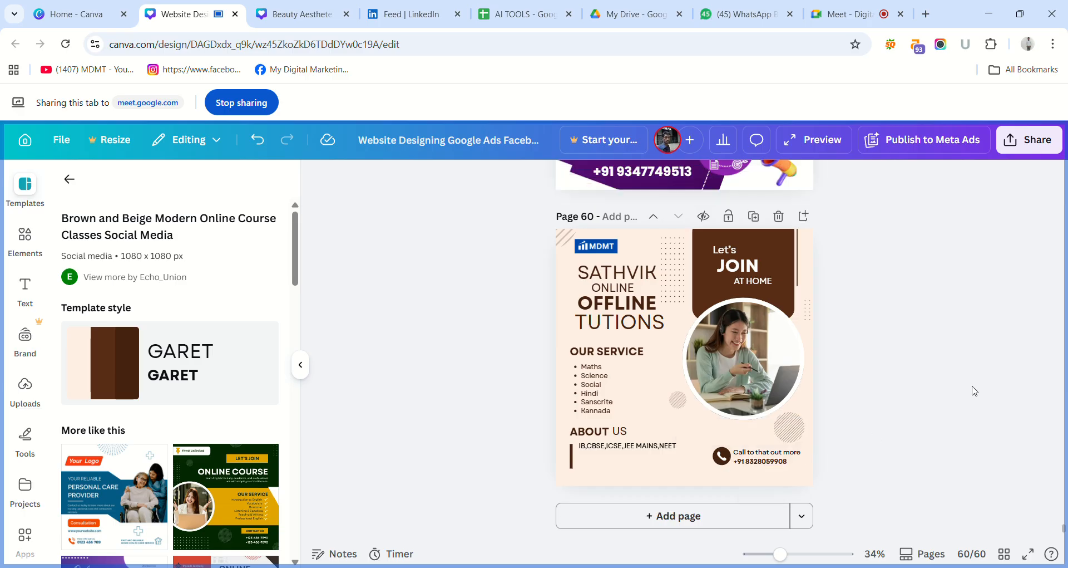
{"action": "double_click", "coordinate": [793, 453]}
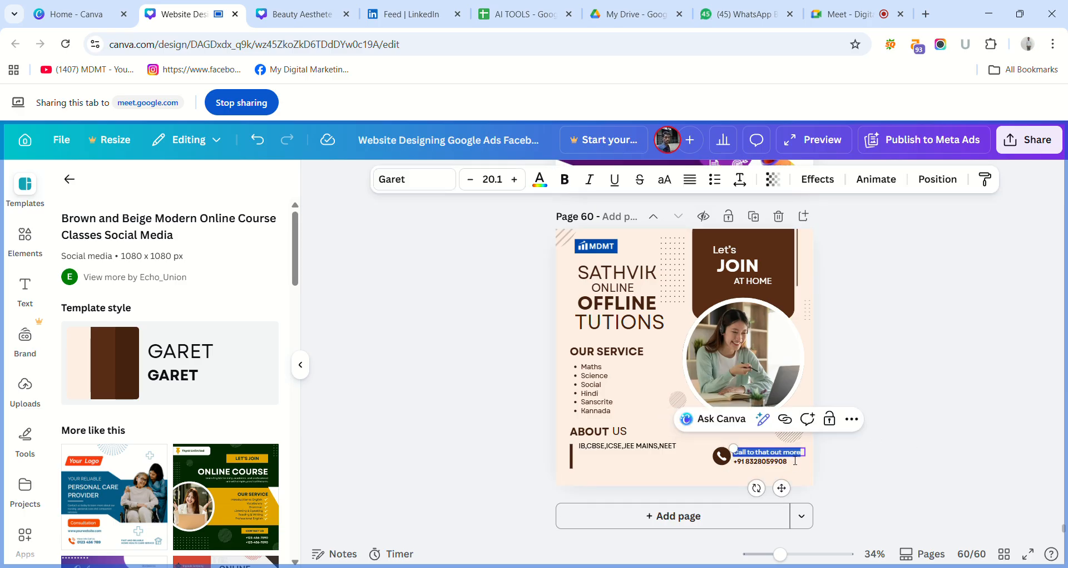
{"action": "left_click", "coordinate": [852, 450]}
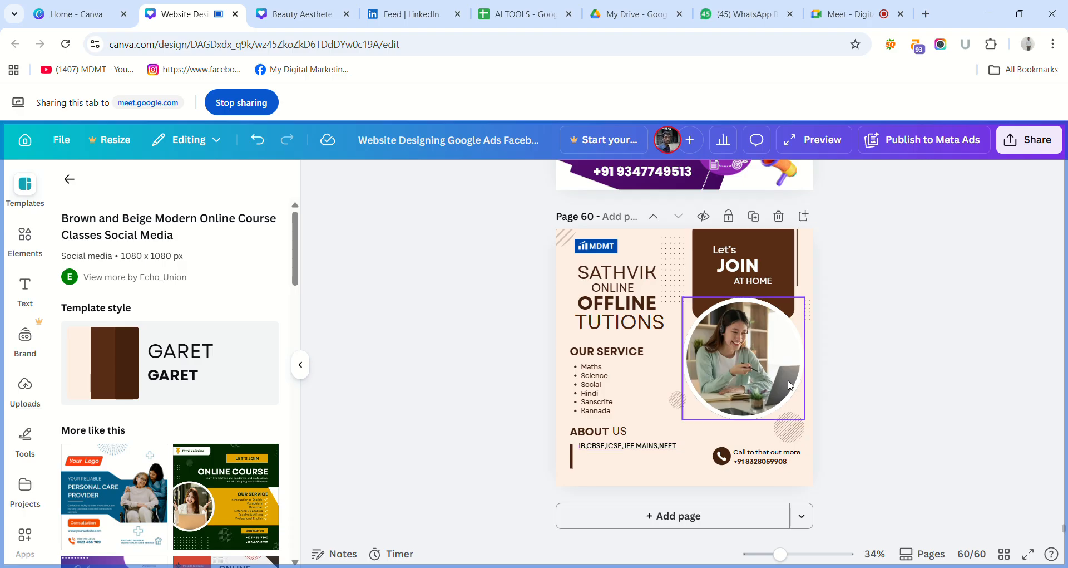
Download only page 60 of the design as a JPG file.
{"action": "left_click", "coordinate": [1027, 146]}
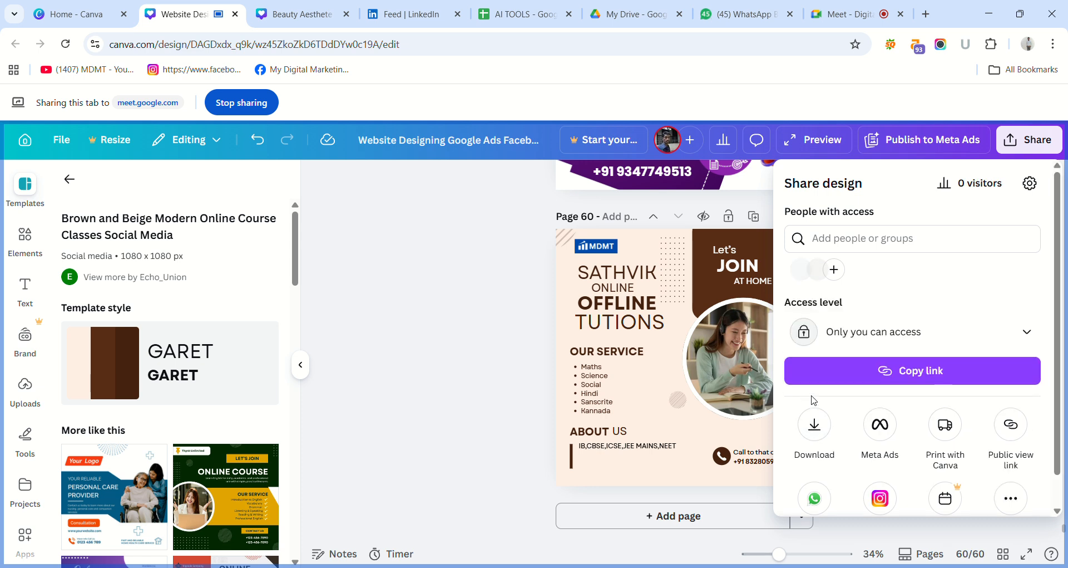
{"action": "left_click", "coordinate": [815, 425]}
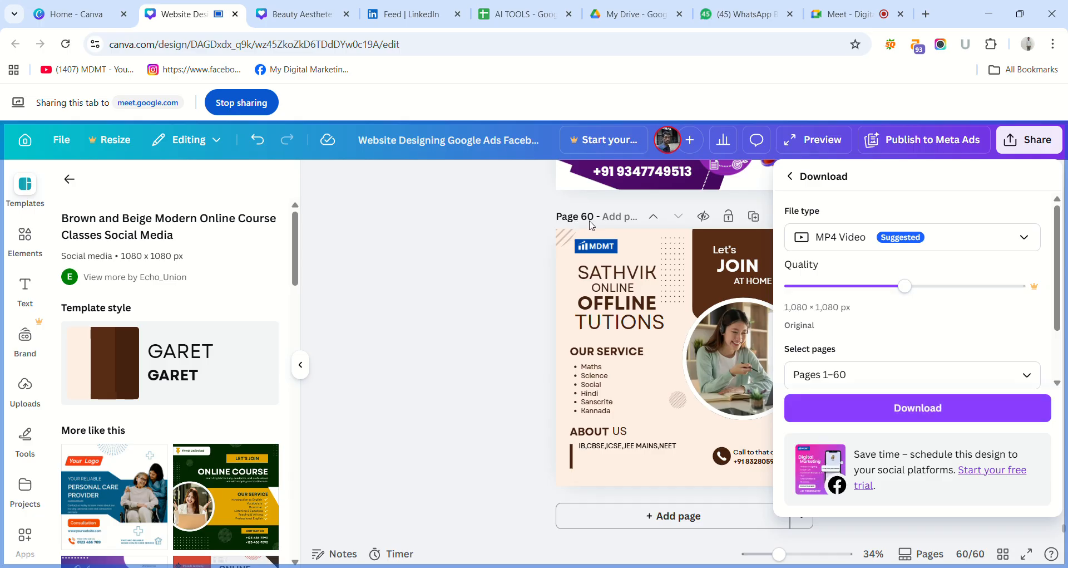
{"action": "left_click", "coordinate": [821, 373]}
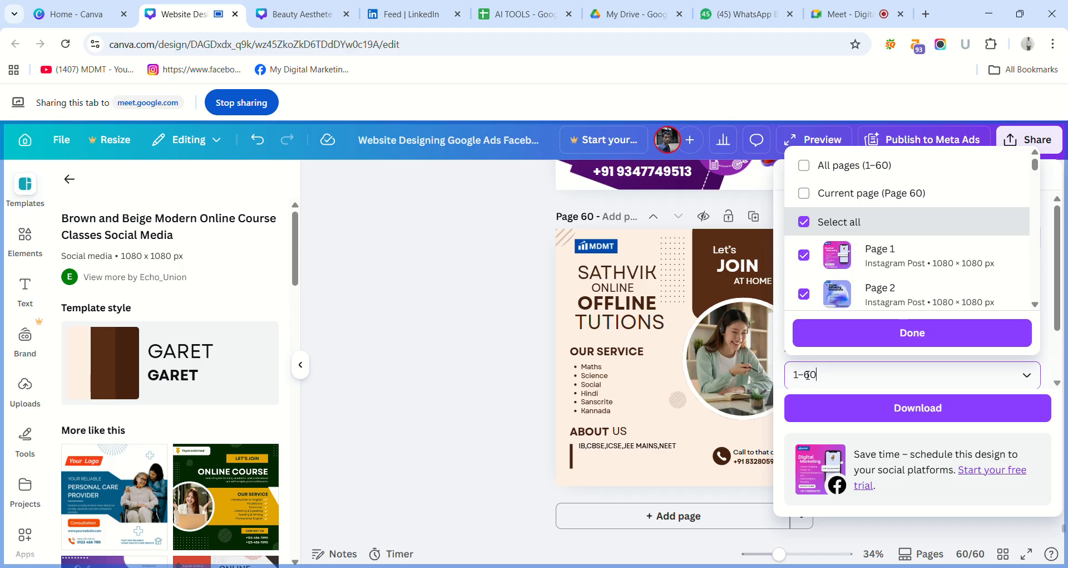
{"action": "key", "text": "BackSpace"}
{"action": "key", "text": "BackSpace"}
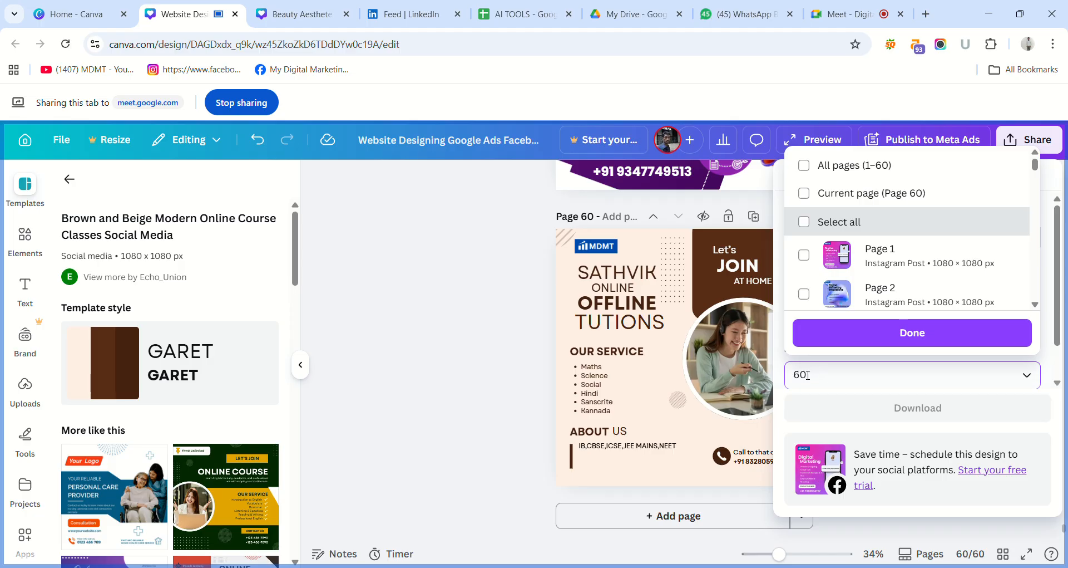
{"action": "left_click", "coordinate": [883, 337]}
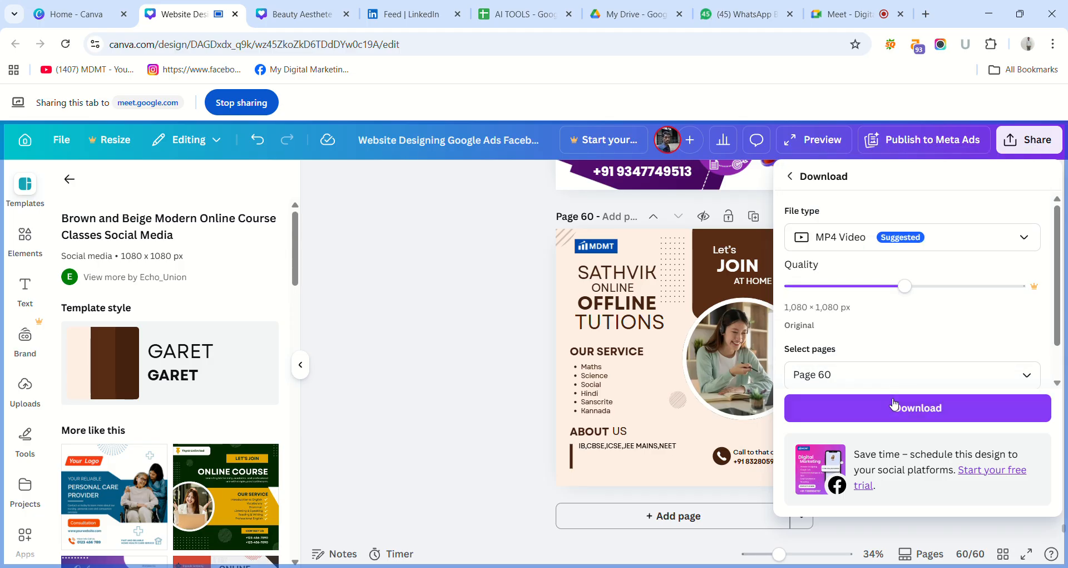
{"action": "left_click", "coordinate": [928, 238]}
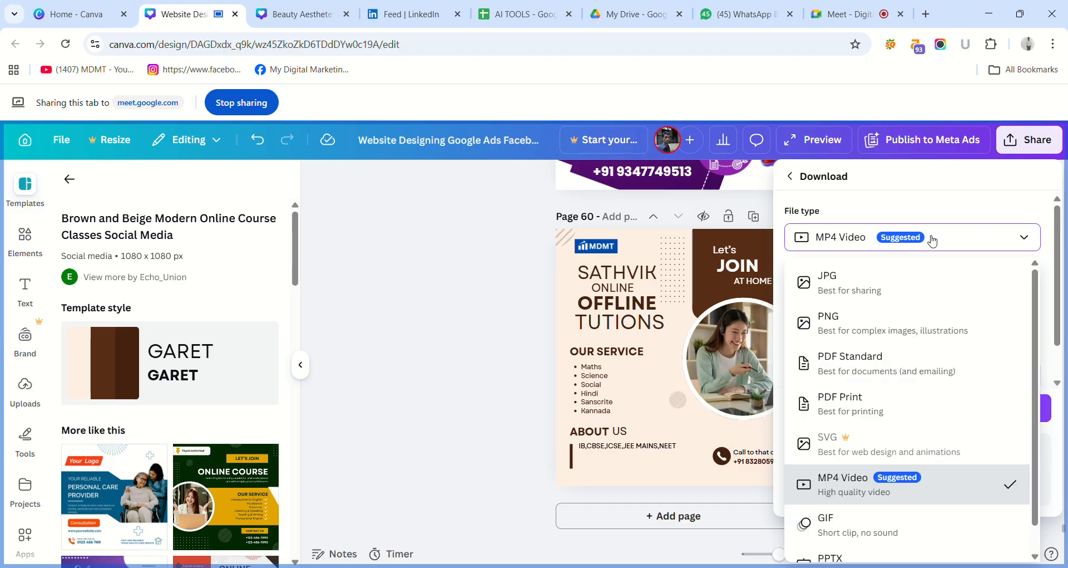
{"action": "left_click", "coordinate": [864, 286]}
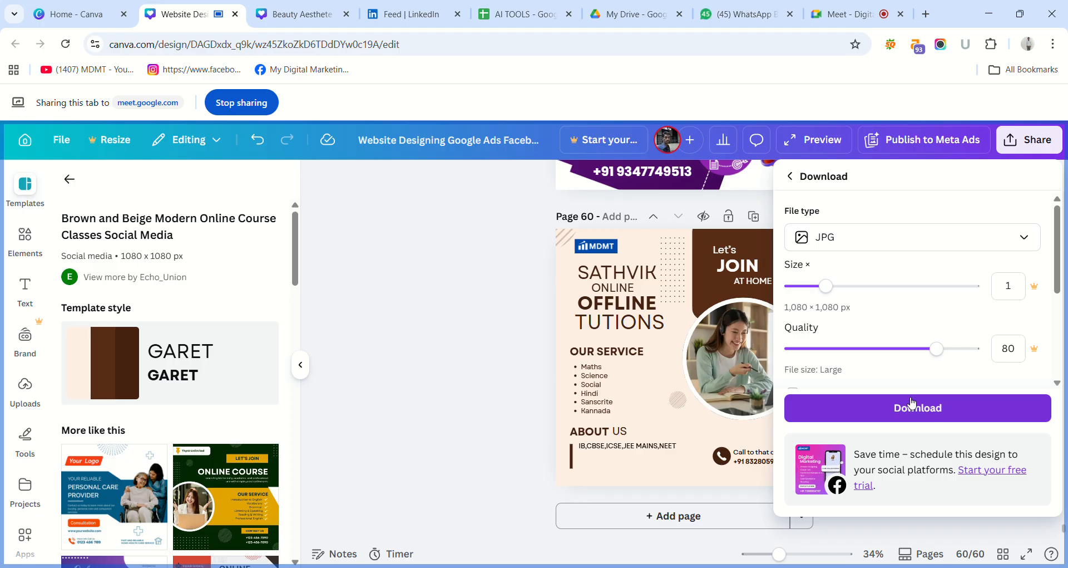
{"action": "left_click", "coordinate": [912, 402]}
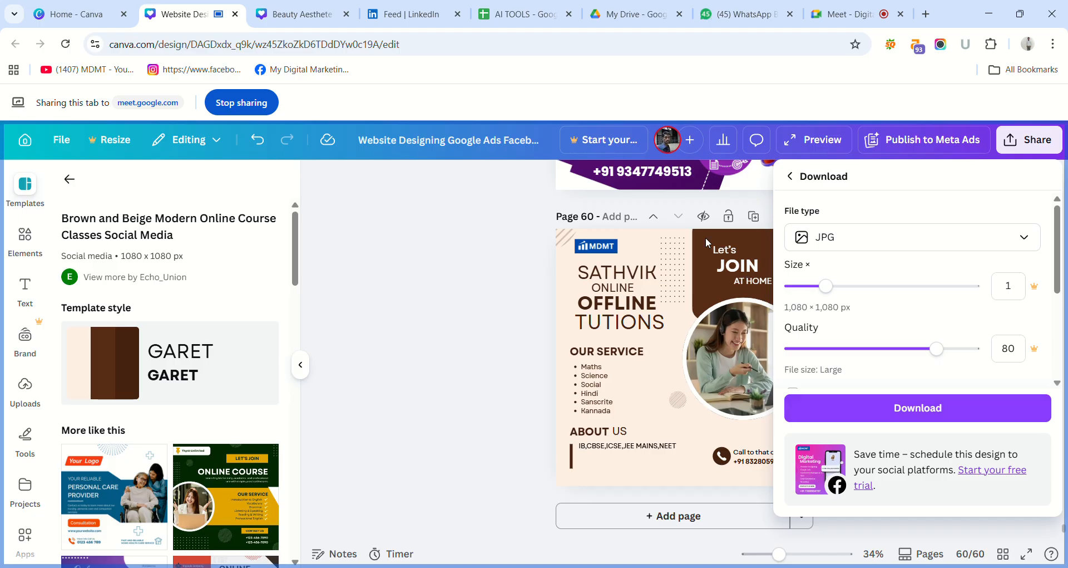
{"action": "left_click", "coordinate": [608, 249]}
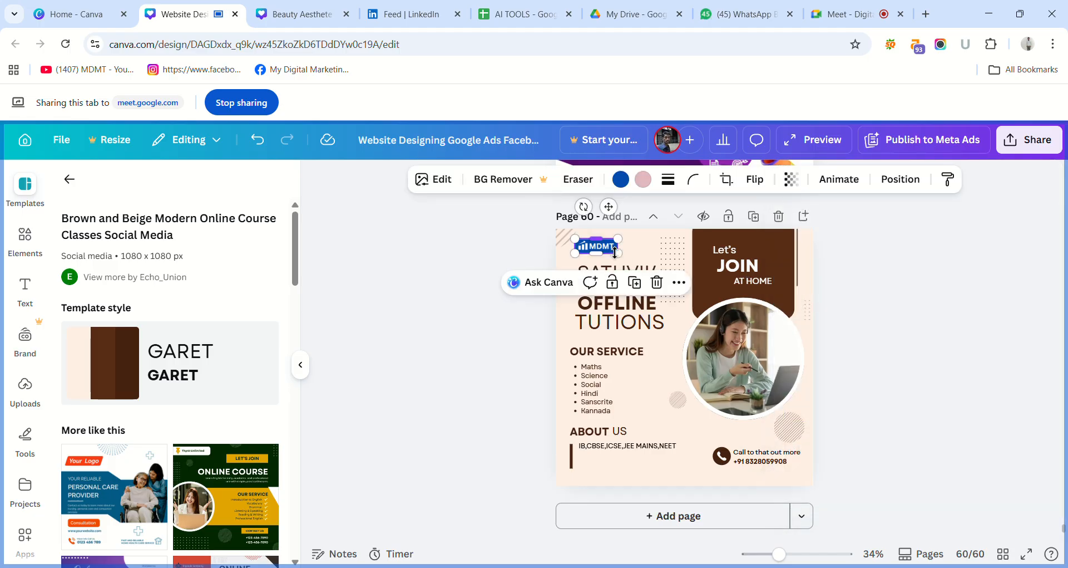
Delete the MDMT logo from page 60 and choose JPG as the download file type.
{"action": "key", "text": "Delete"}
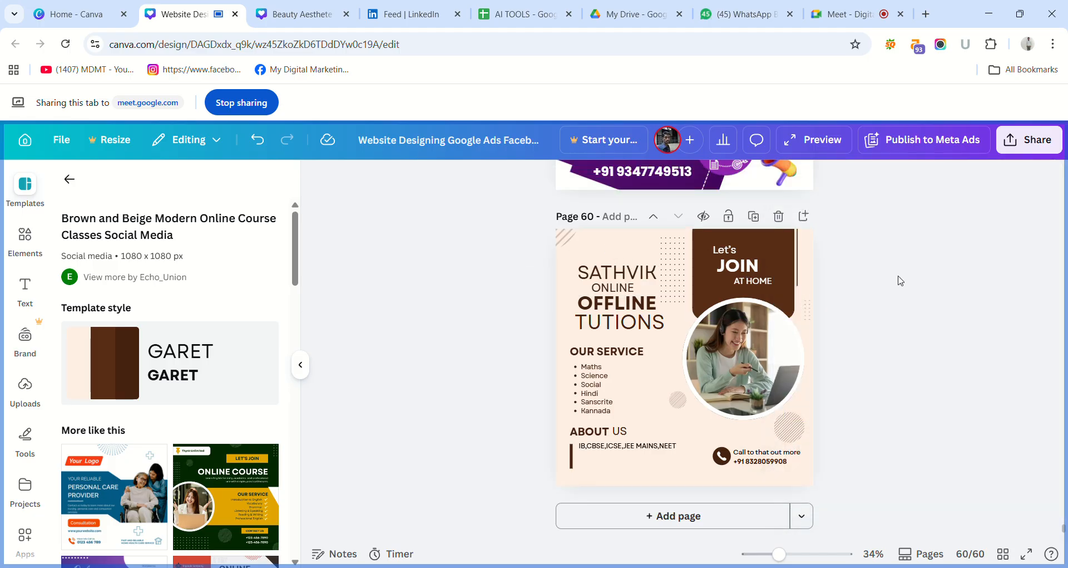
{"action": "left_click", "coordinate": [1046, 147]}
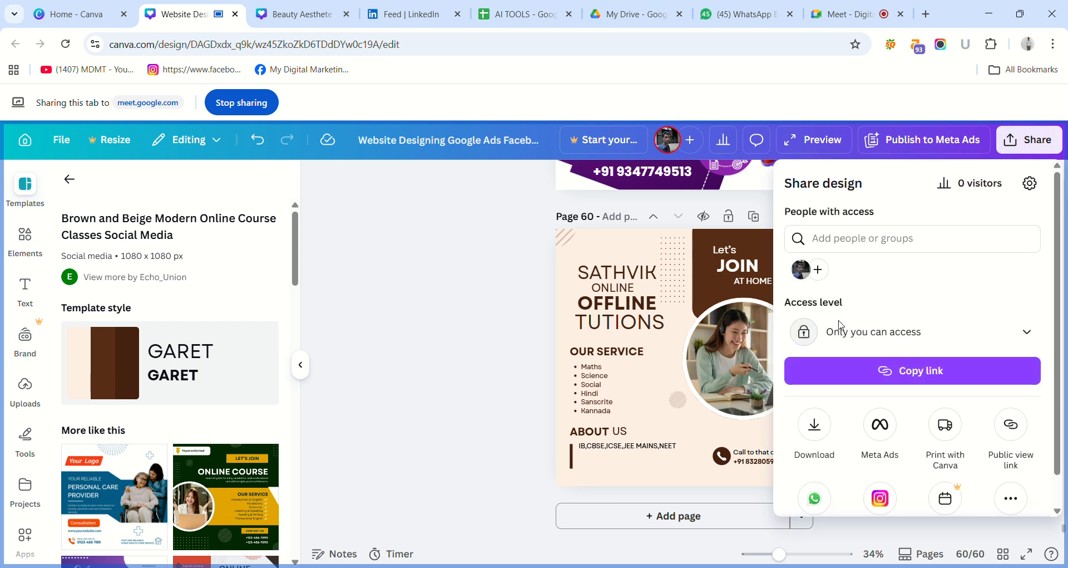
{"action": "left_click", "coordinate": [825, 416]}
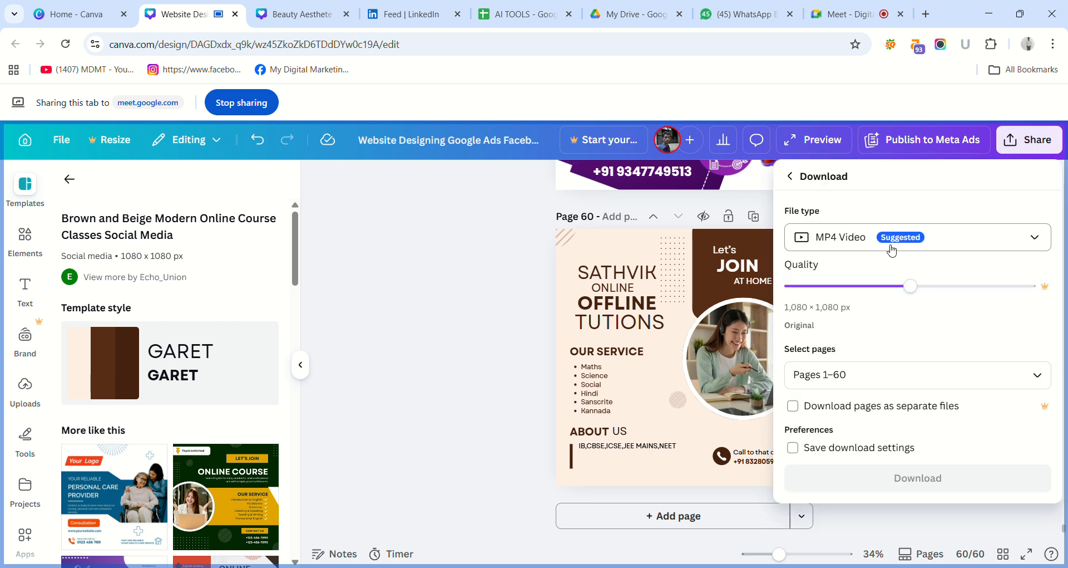
{"action": "left_click", "coordinate": [860, 249]}
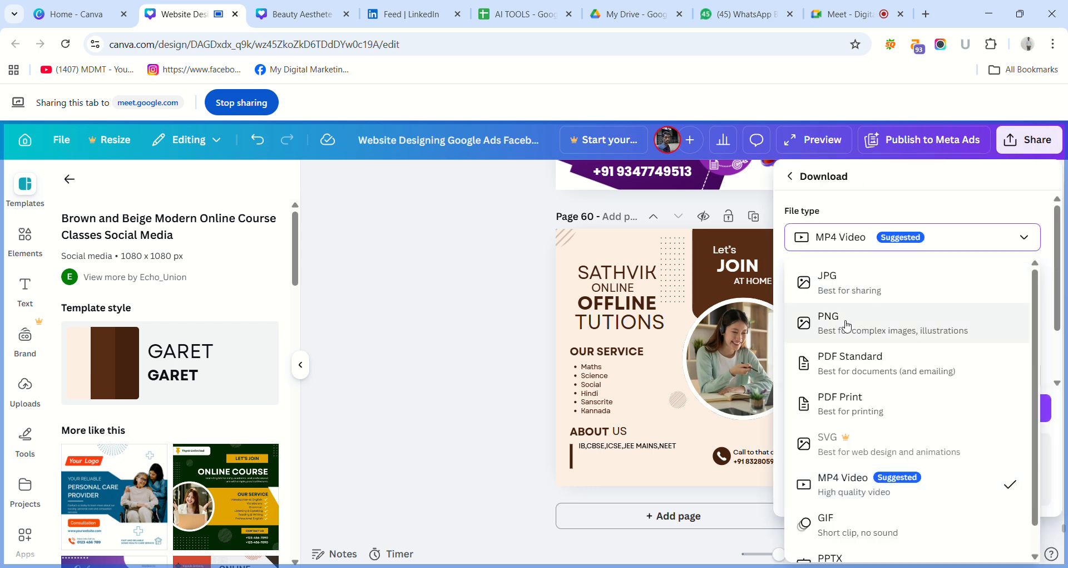
{"action": "left_click", "coordinate": [848, 295]}
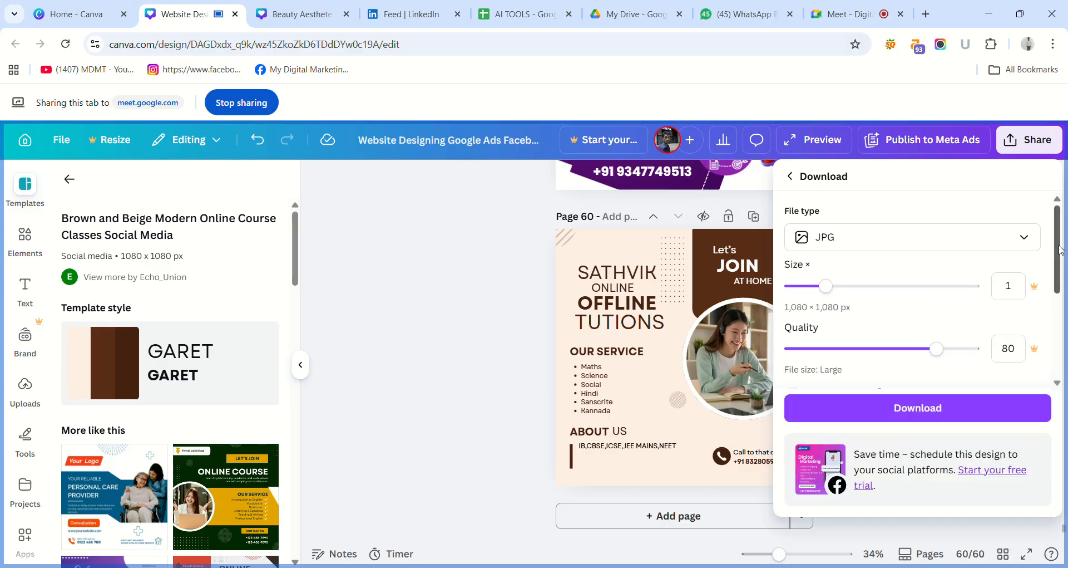
Limit the page selection to page 60 only and download it.
{"action": "scroll", "coordinate": [1059, 249], "scroll_direction": "down", "scroll_amount": 3}
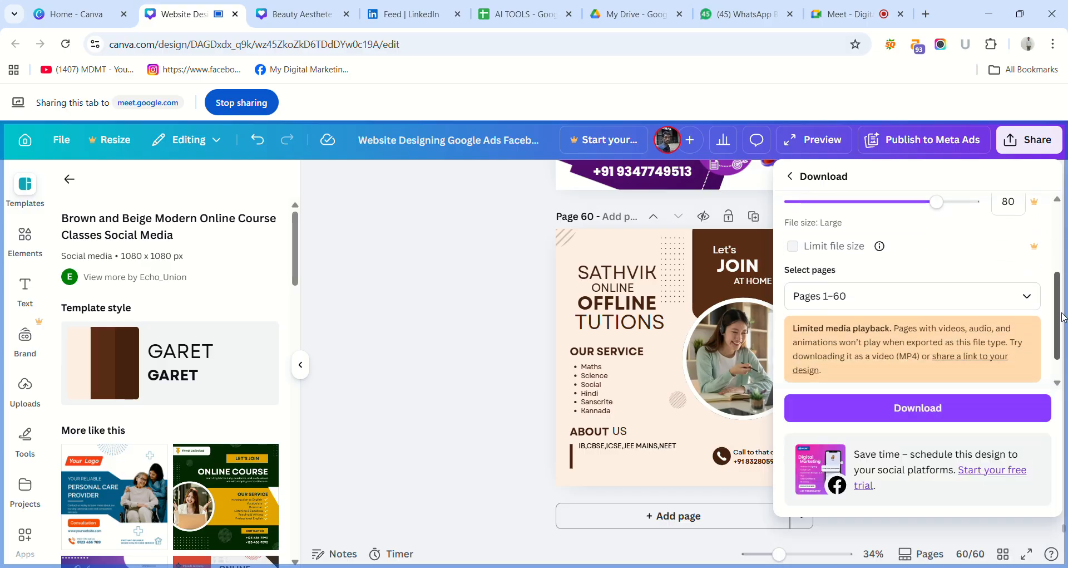
{"action": "left_click", "coordinate": [840, 301]}
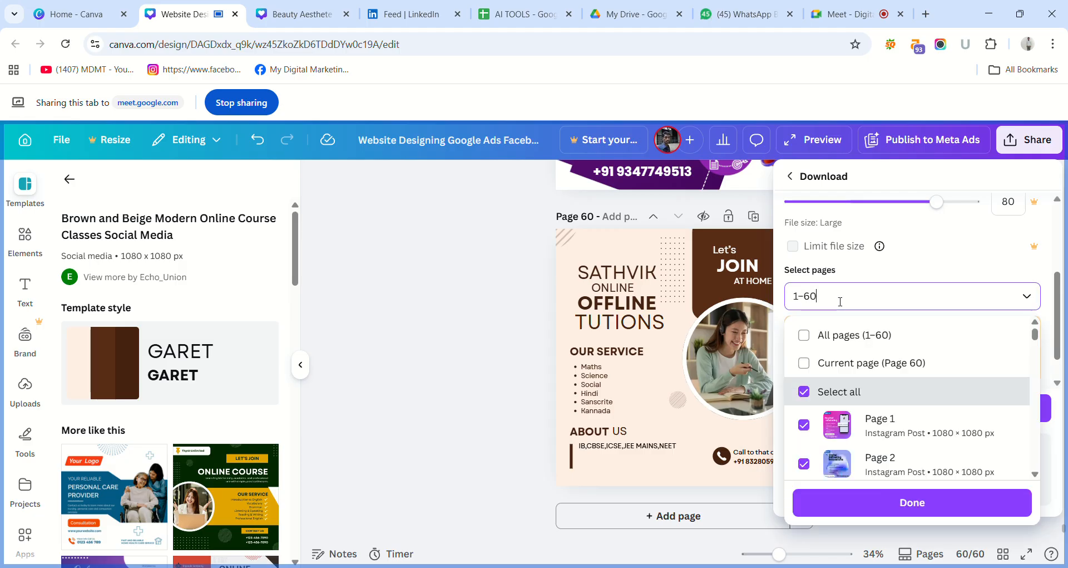
{"action": "key", "text": "BackSpace"}
{"action": "key", "text": "BackSpace"}
{"action": "key", "text": "BackSpace"}
{"action": "key", "text": "BackSpace"}
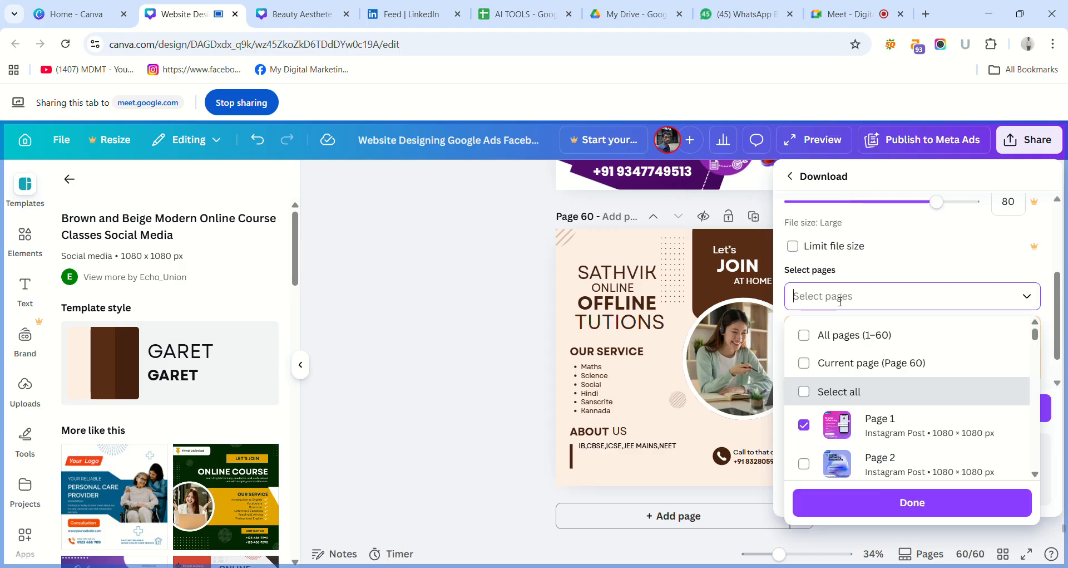
{"action": "type", "text": "60"}
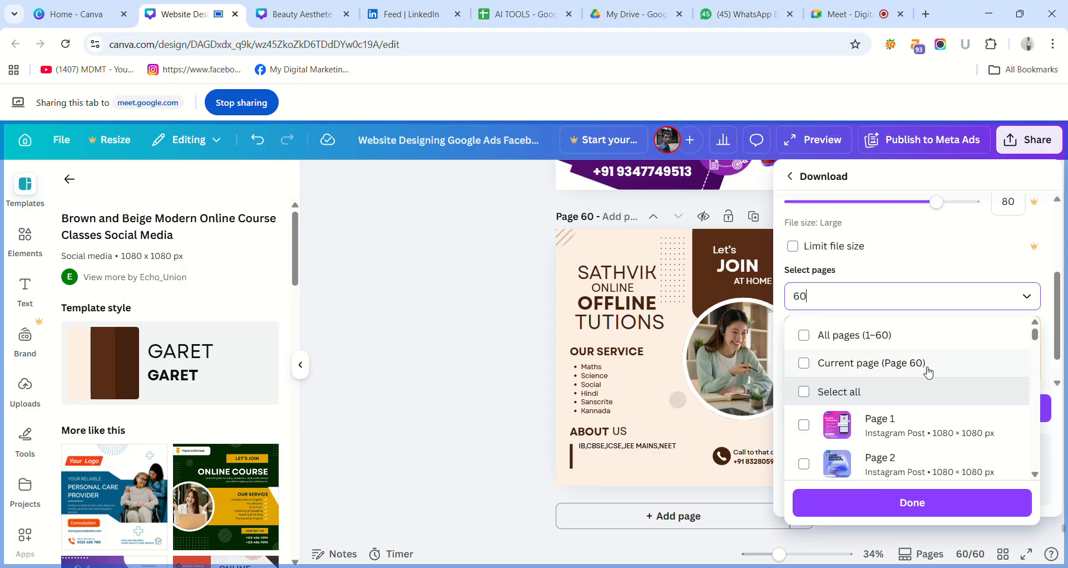
{"action": "left_click", "coordinate": [913, 502]}
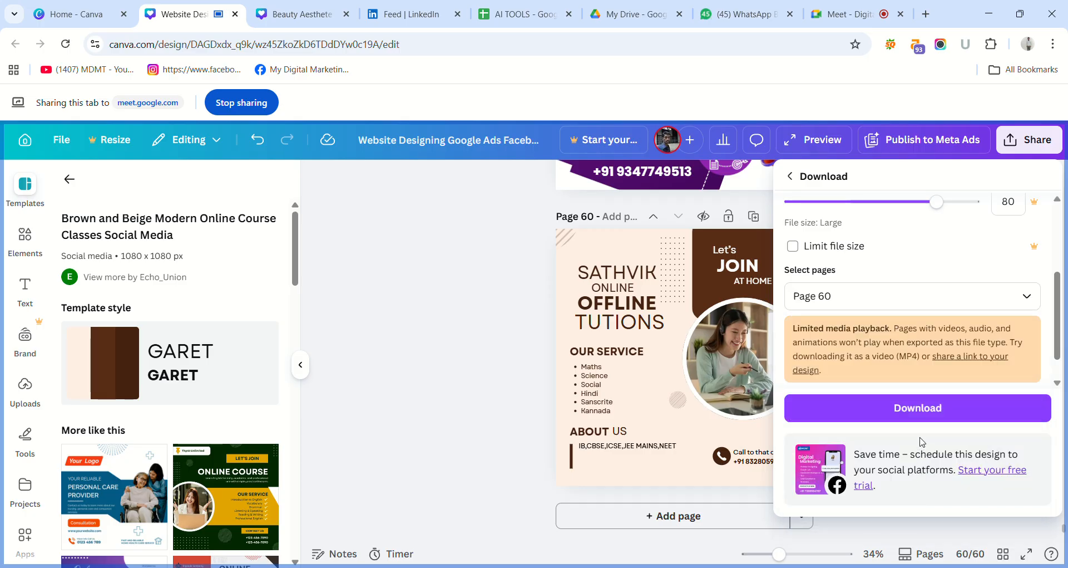
{"action": "left_click", "coordinate": [920, 413]}
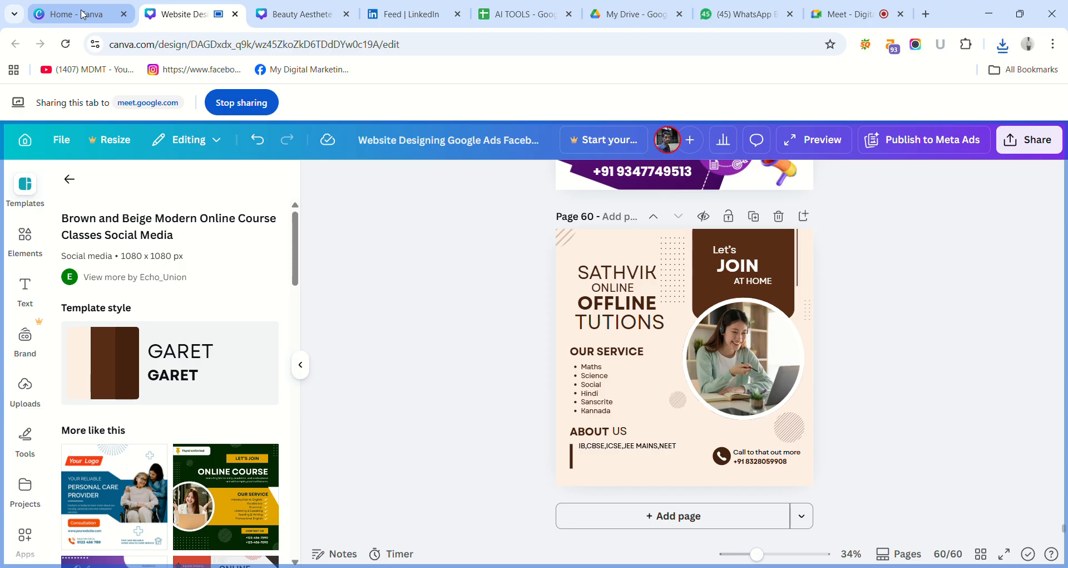
Switch to the Canva home page, share it in the meeting instead, and show all social media design types.
{"action": "left_click", "coordinate": [82, 14]}
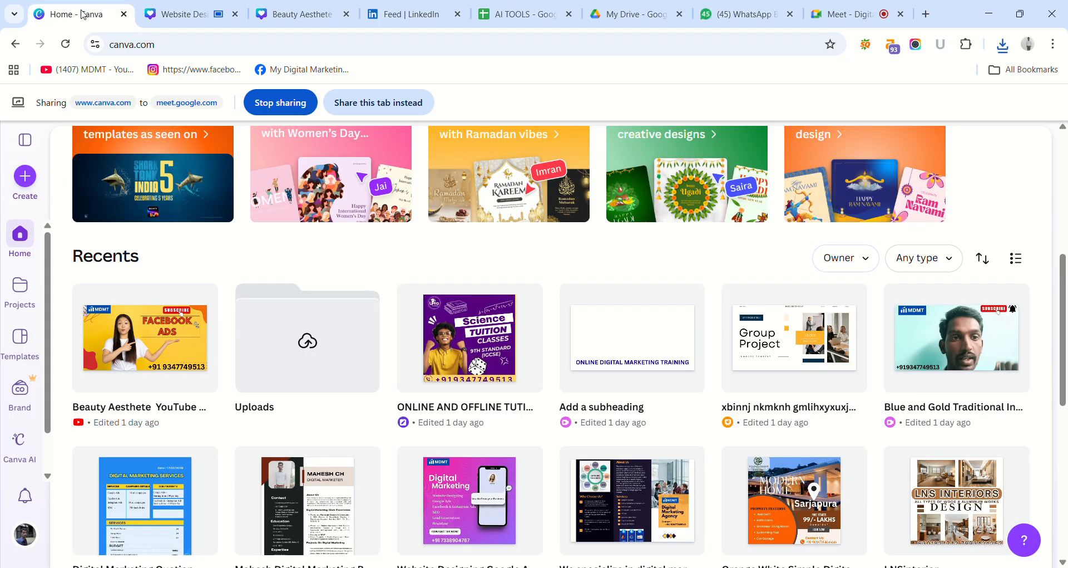
{"action": "left_click", "coordinate": [342, 104]}
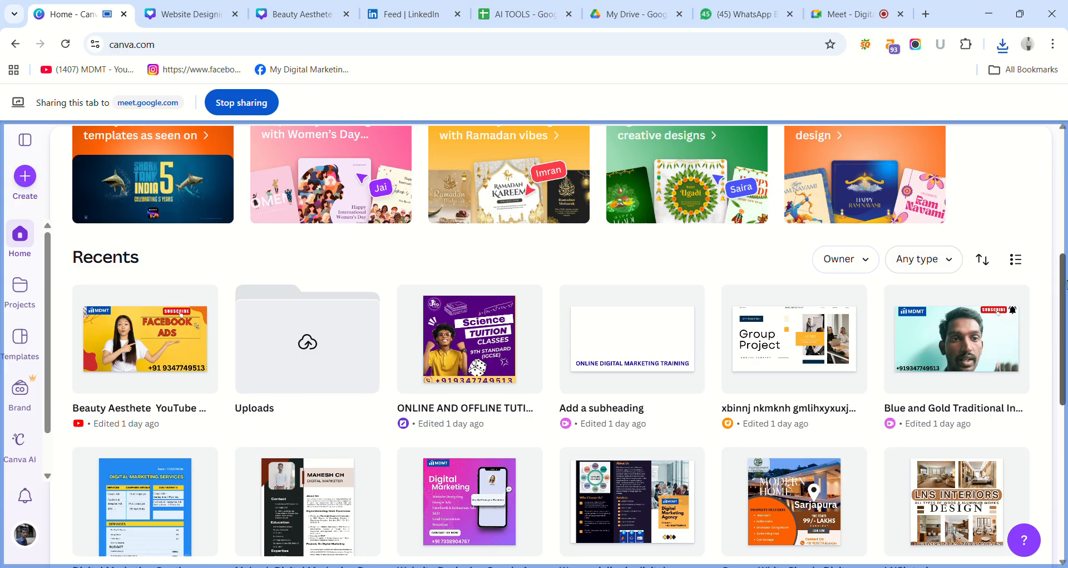
{"action": "scroll", "coordinate": [1066, 284], "scroll_direction": "up", "scroll_amount": 6}
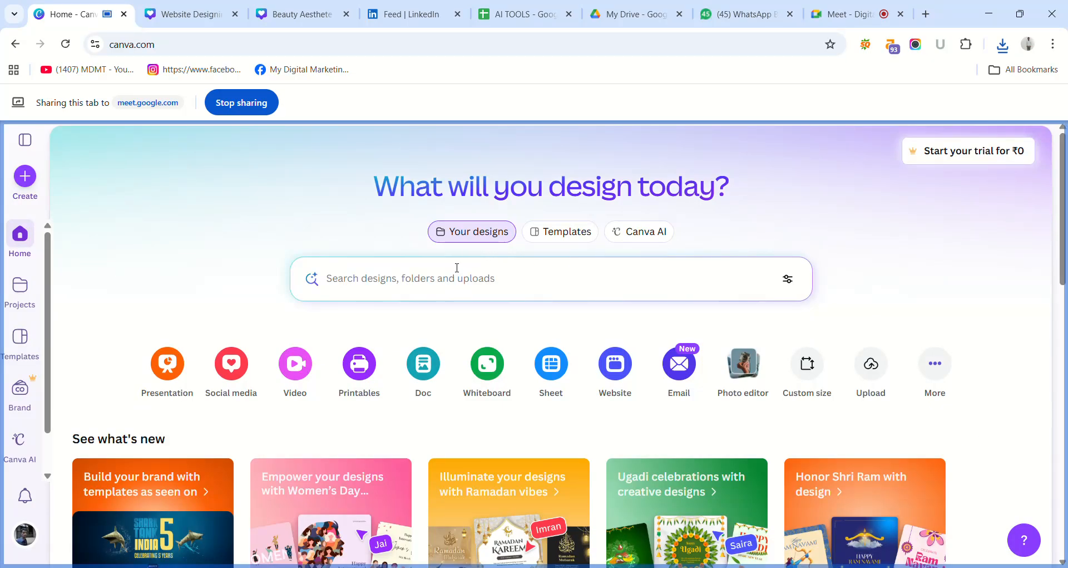
{"action": "mouse_move", "coordinate": [234, 380]}
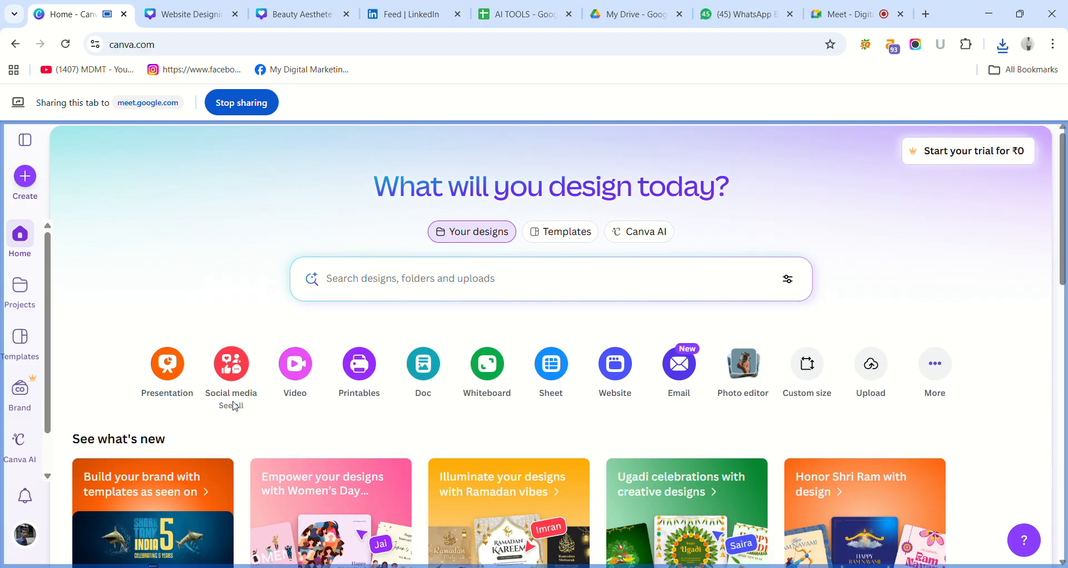
{"action": "left_click", "coordinate": [233, 405]}
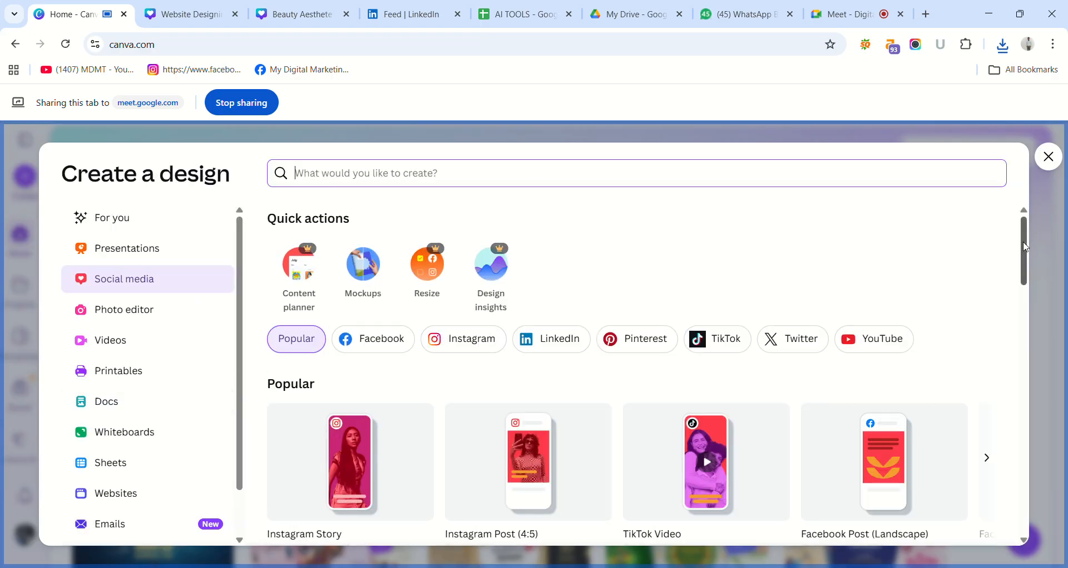
Filter the social media design types to Instagram and open the full Instagram template collection.
{"action": "left_click_drag", "start_coordinate": [1025, 247], "coordinate": [1032, 204]}
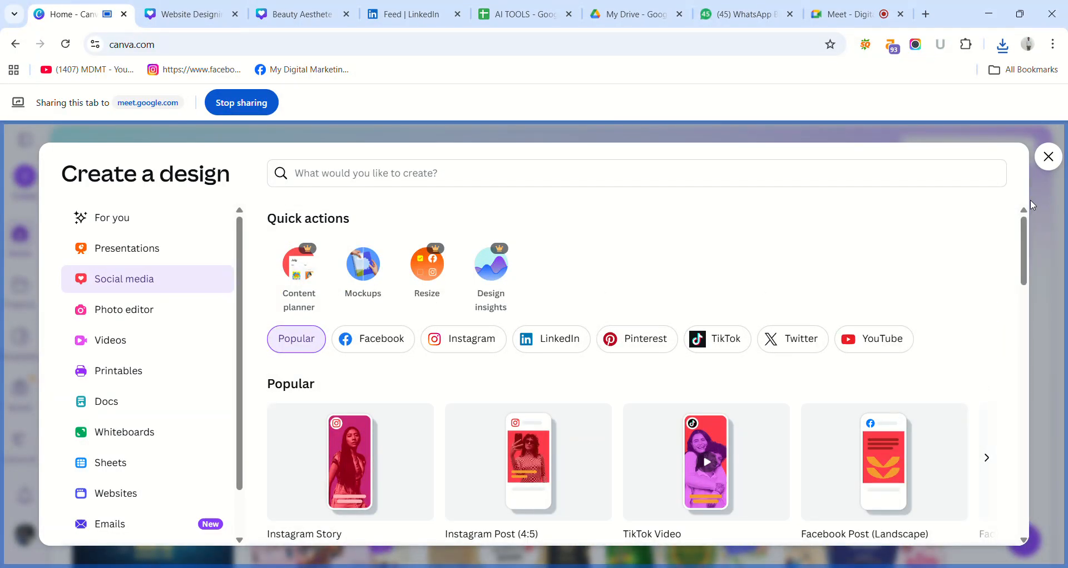
{"action": "left_click", "coordinate": [474, 346]}
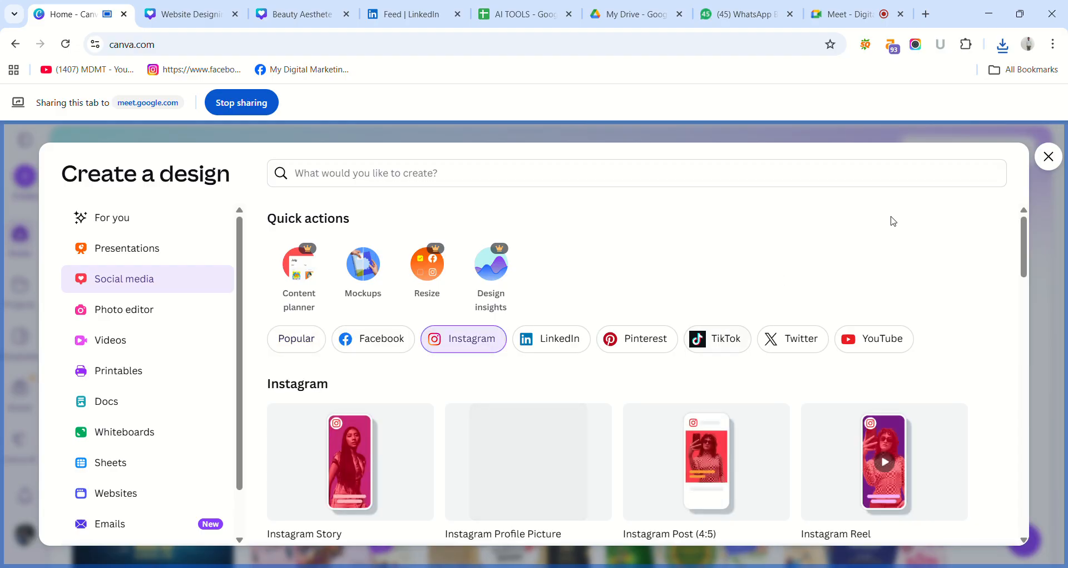
{"action": "left_click_drag", "start_coordinate": [1025, 244], "coordinate": [1037, 265]}
{"action": "scroll", "coordinate": [1038, 265], "scroll_direction": "down", "scroll_amount": 1}
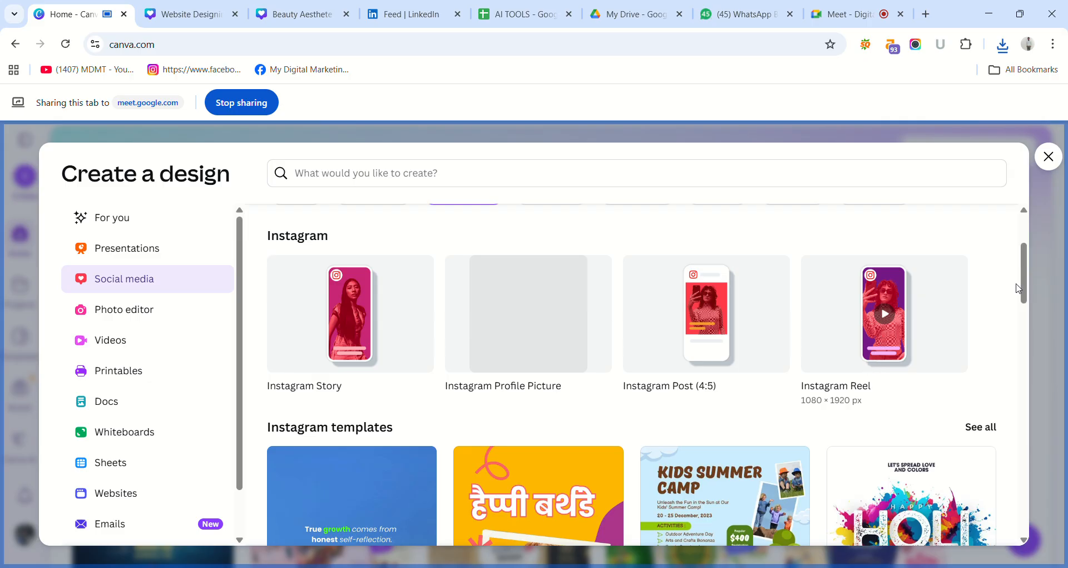
{"action": "left_click", "coordinate": [983, 430]}
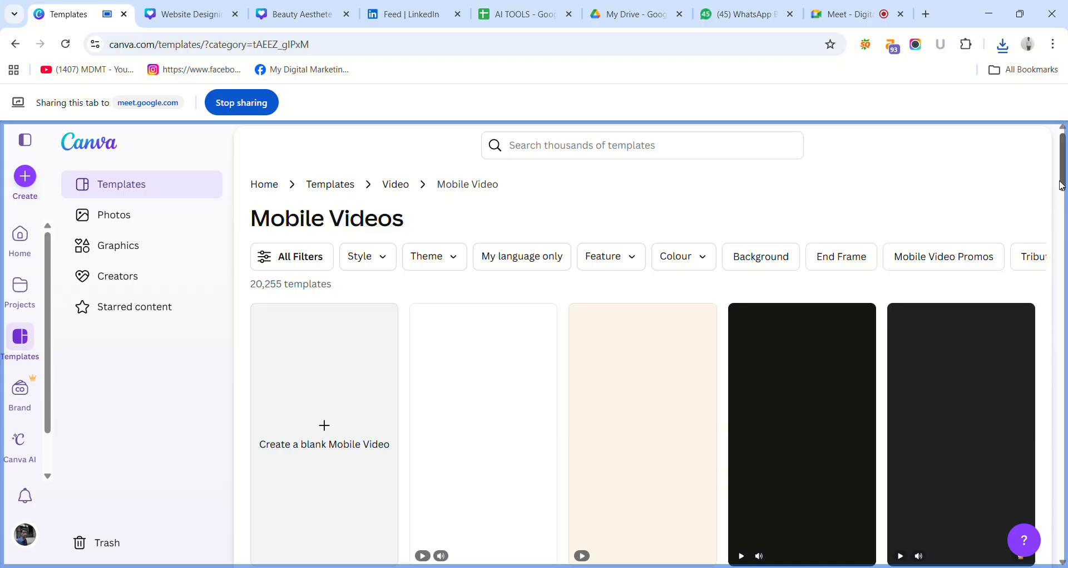
Search the templates for 1200*620 and choose the suggested size 1200x628.
{"action": "left_click", "coordinate": [761, 138]}
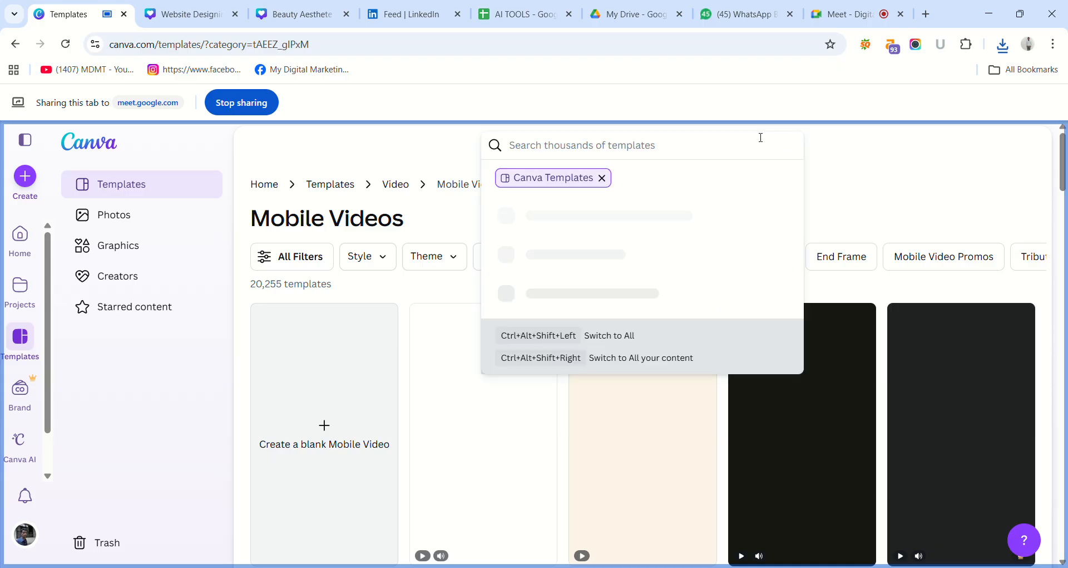
{"action": "type", "text": "1200"}
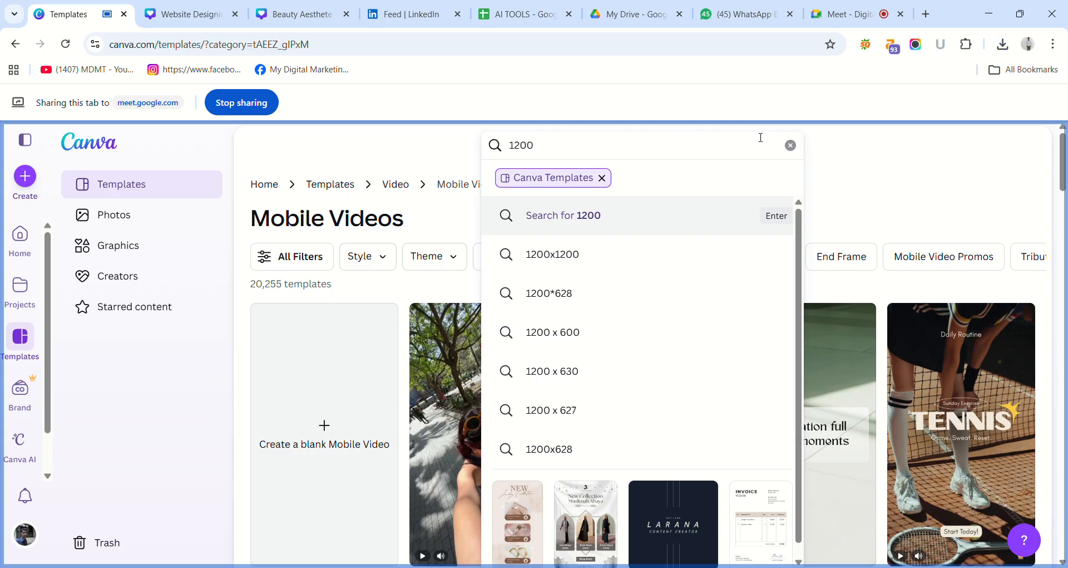
{"action": "type", "text": "*62"}
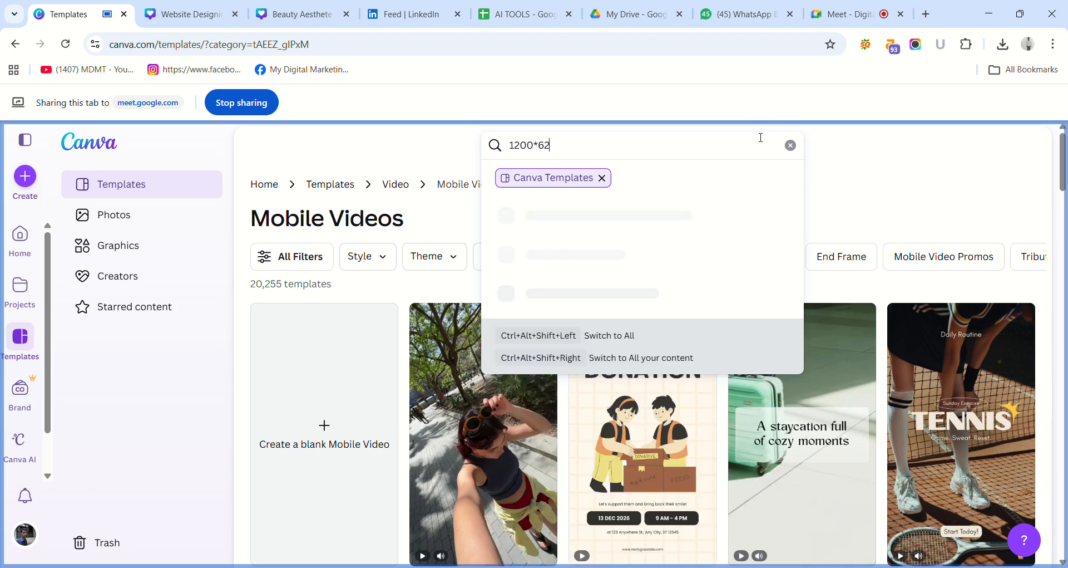
{"action": "type", "text": "0"}
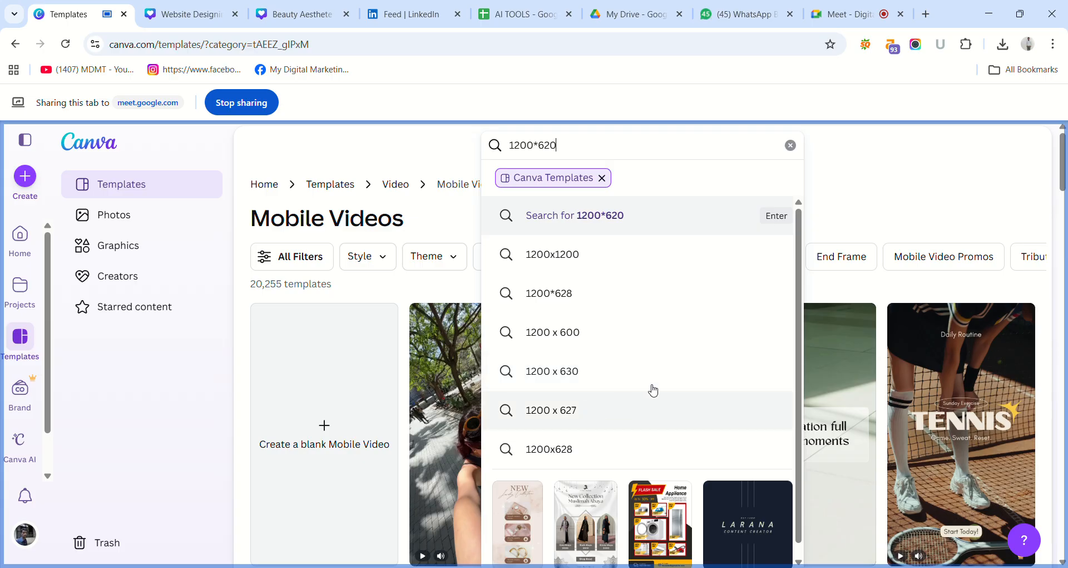
{"action": "scroll", "coordinate": [801, 365], "scroll_direction": "down", "scroll_amount": 1}
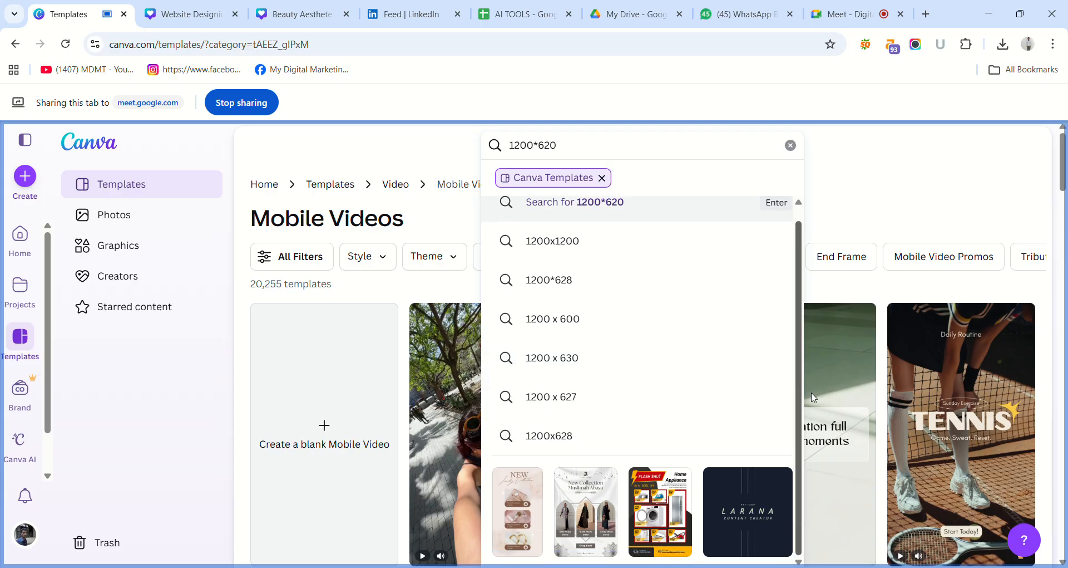
{"action": "left_click", "coordinate": [589, 447]}
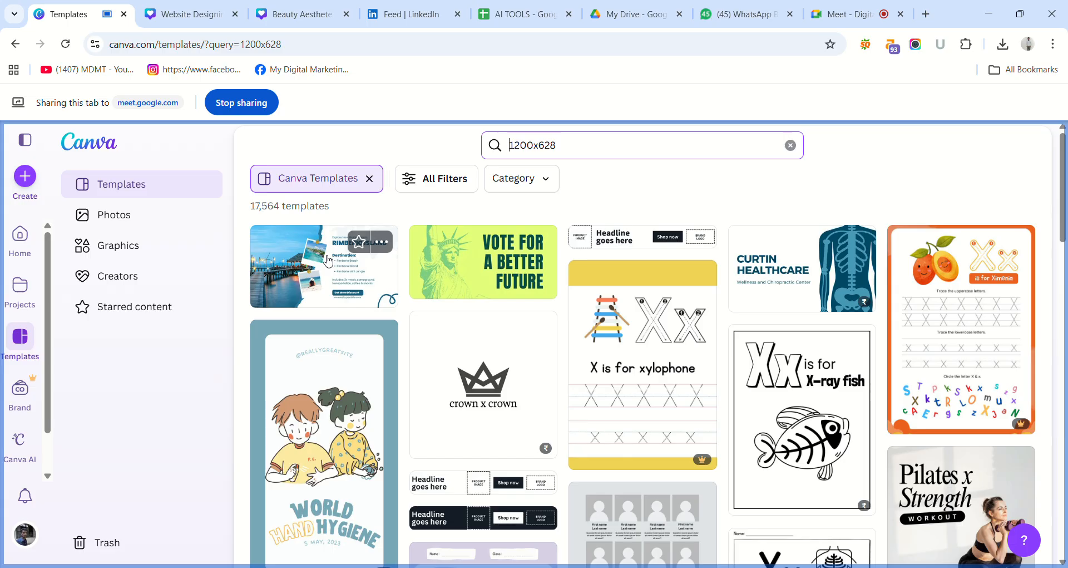
Start creating a new design and examine the popular social media formats and the Instagram templates.
{"action": "left_click", "coordinate": [33, 176]}
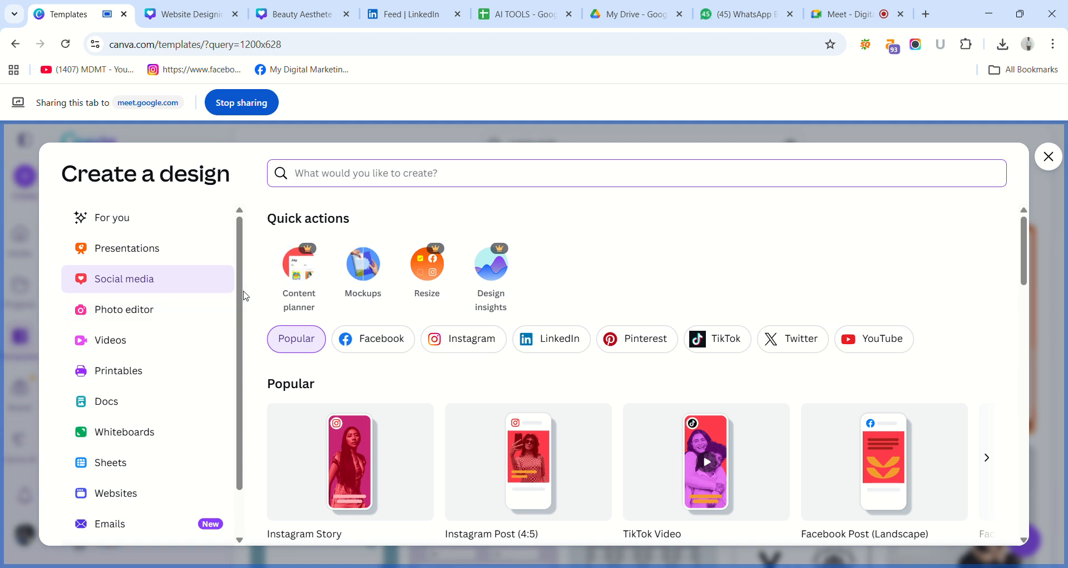
{"action": "left_click_drag", "start_coordinate": [242, 291], "coordinate": [234, 207]}
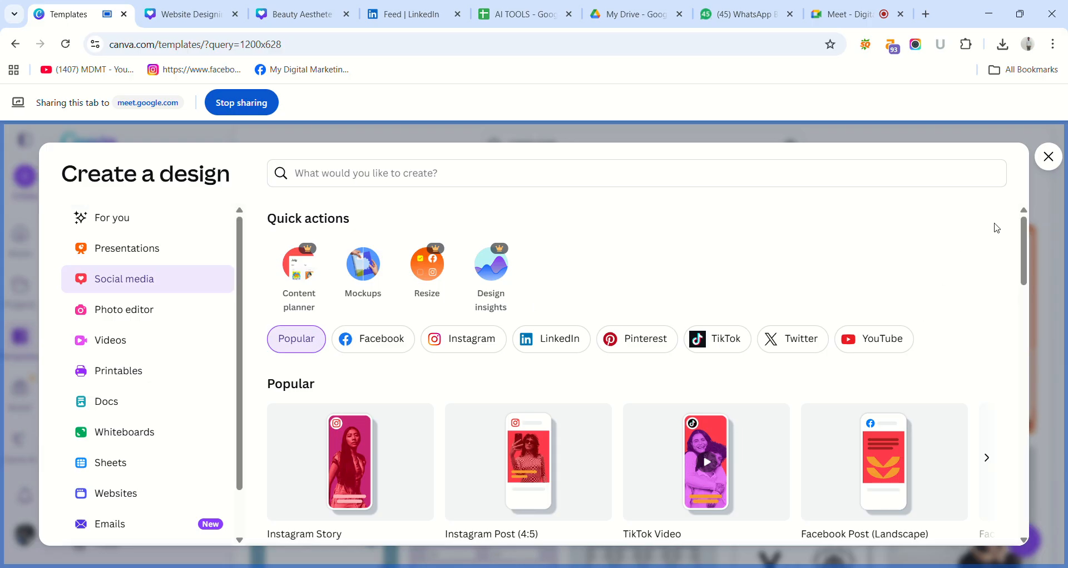
{"action": "left_click_drag", "start_coordinate": [1024, 238], "coordinate": [1040, 275]}
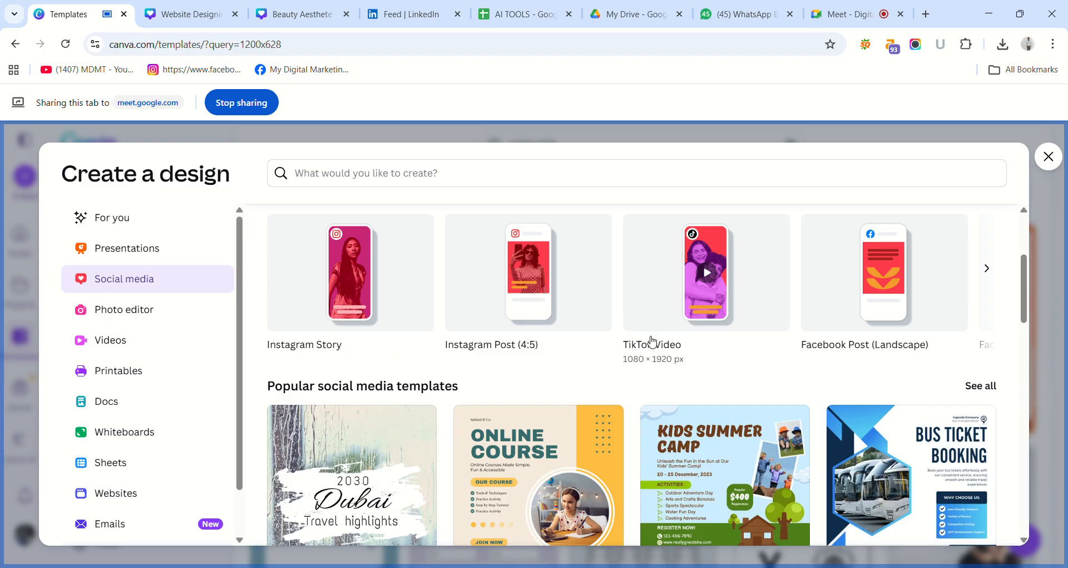
{"action": "left_click", "coordinate": [990, 278]}
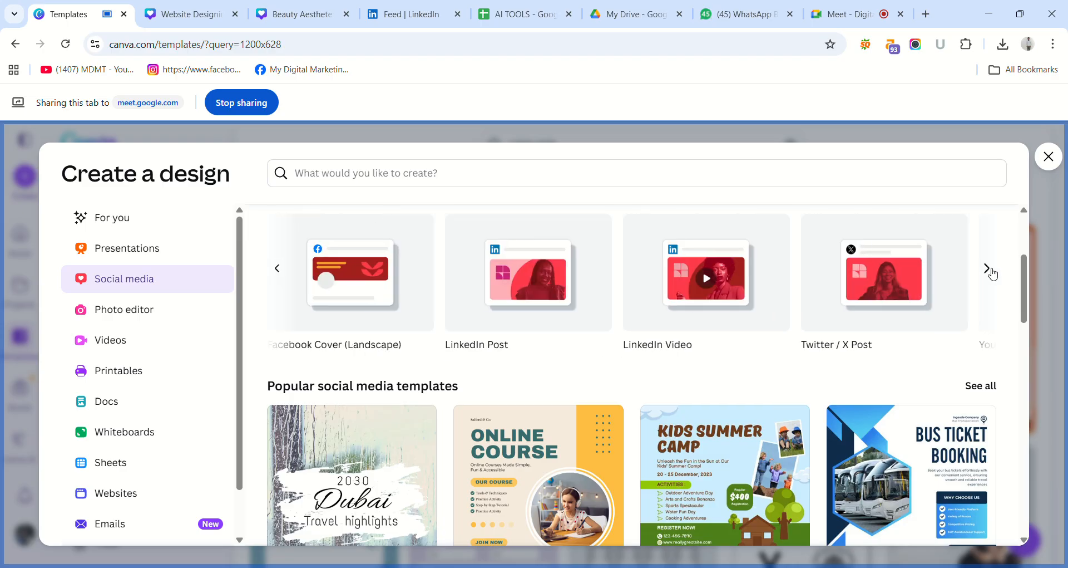
{"action": "left_click", "coordinate": [992, 272]}
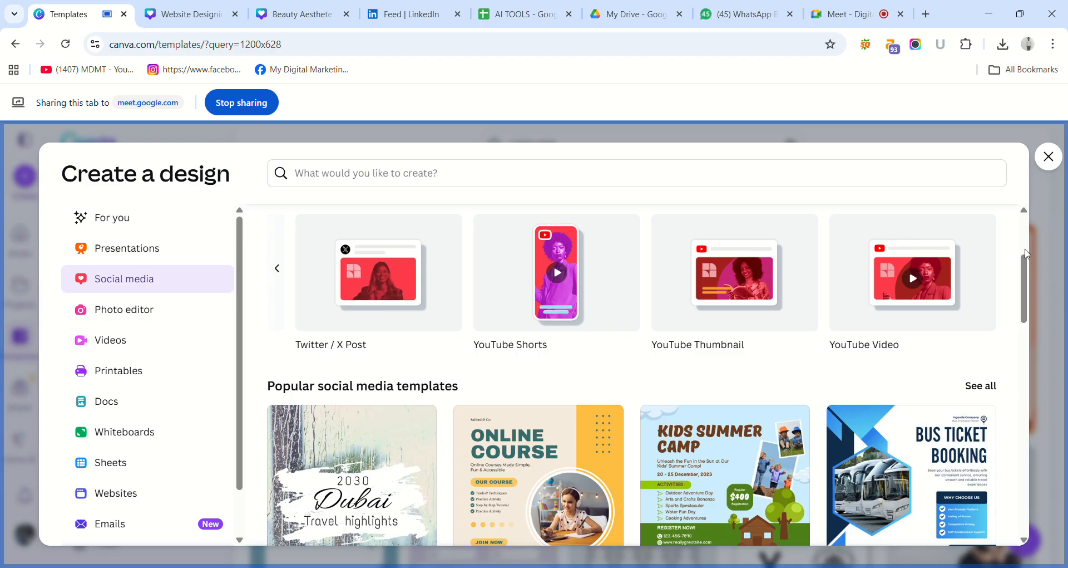
{"action": "scroll", "coordinate": [1030, 318], "scroll_direction": "down", "scroll_amount": 5}
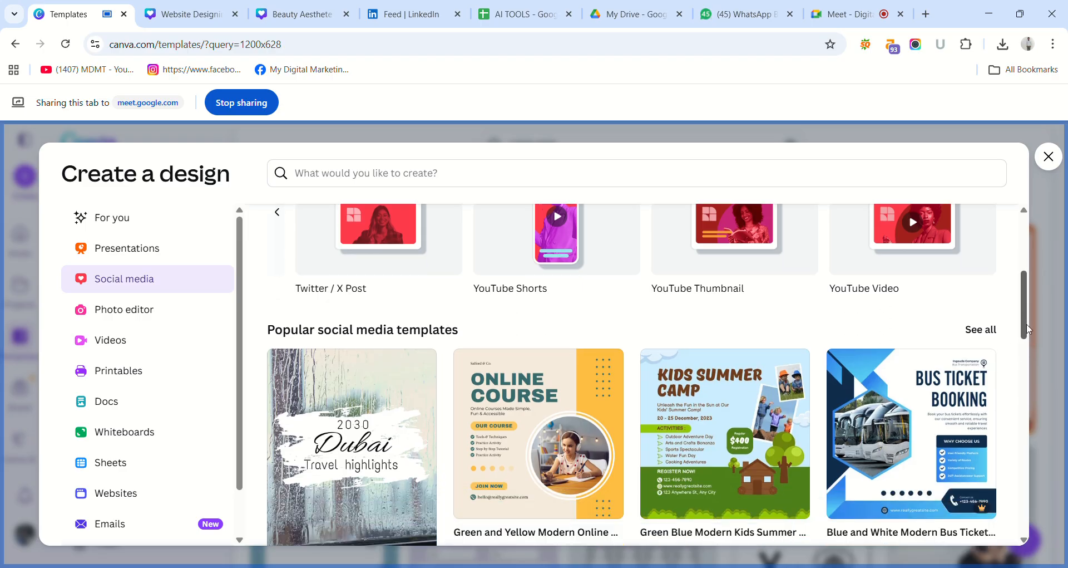
{"action": "left_click_drag", "start_coordinate": [1037, 359], "coordinate": [1015, 163]}
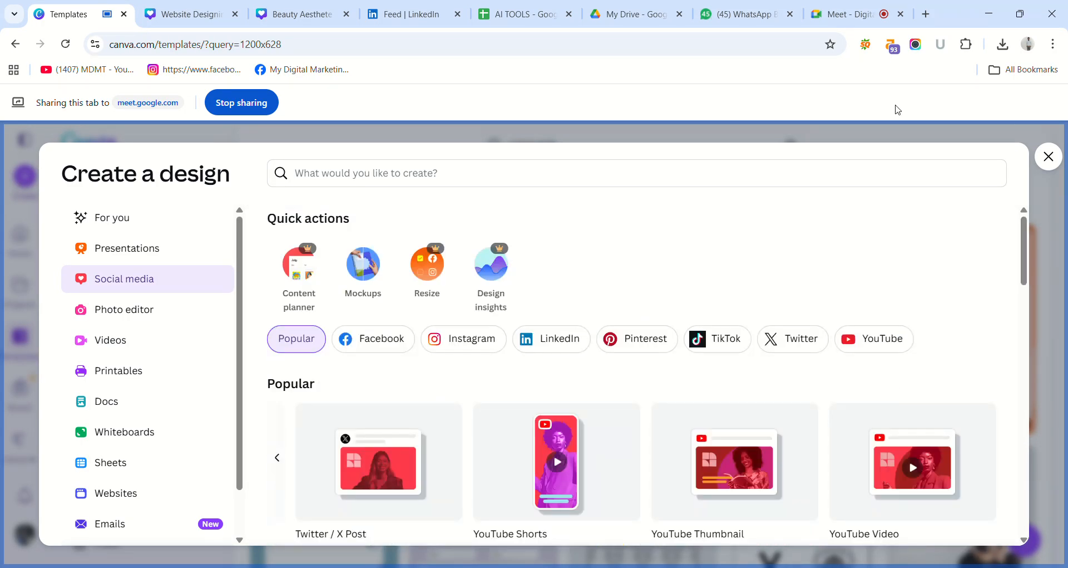
{"action": "left_click", "coordinate": [472, 338]}
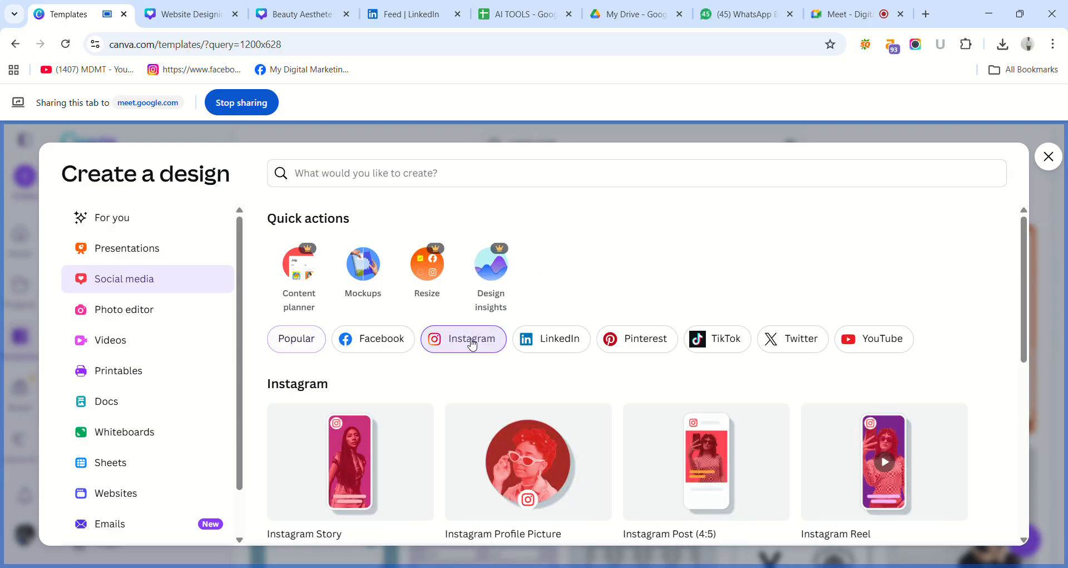
{"action": "left_click_drag", "start_coordinate": [1022, 270], "coordinate": [1049, 561]}
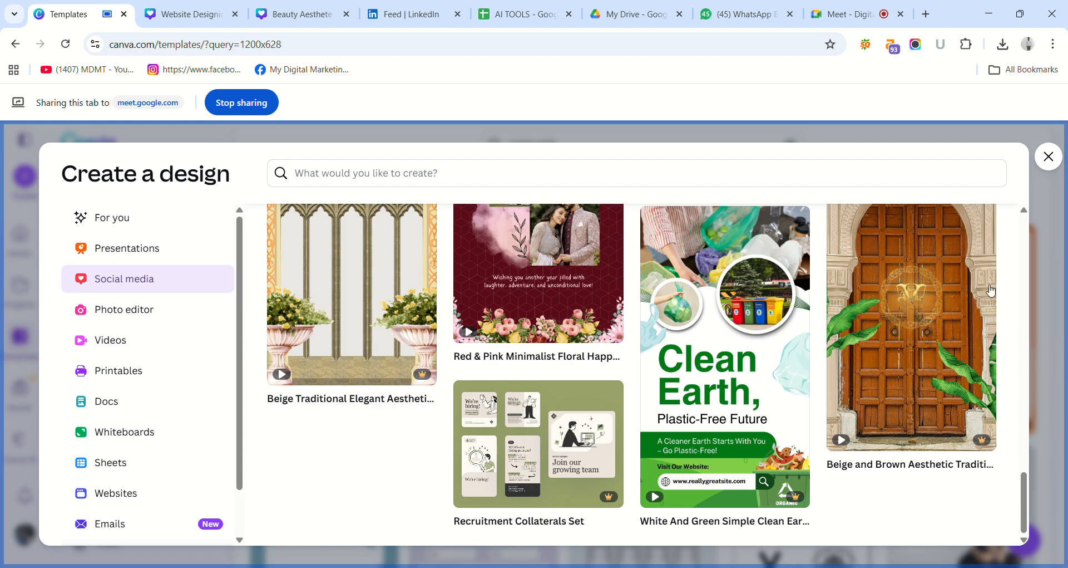
Review the Instagram design formats and templates offered for creating a new design.
{"action": "scroll", "coordinate": [1026, 230], "scroll_direction": "up", "scroll_amount": 1}
{"action": "scroll", "coordinate": [1027, 229], "scroll_direction": "up", "scroll_amount": 15}
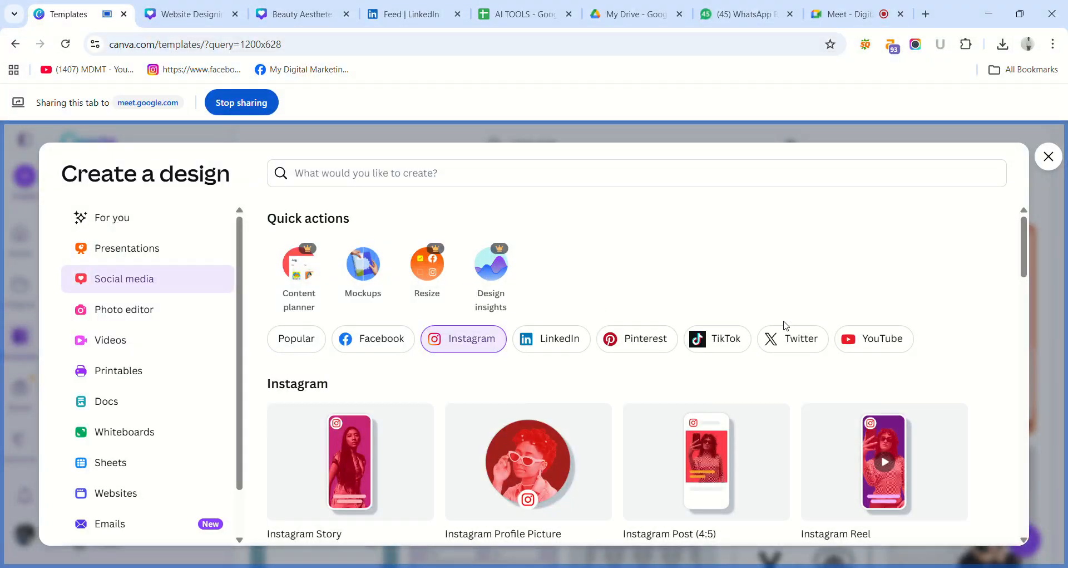
{"action": "left_click_drag", "start_coordinate": [1029, 238], "coordinate": [1037, 264]}
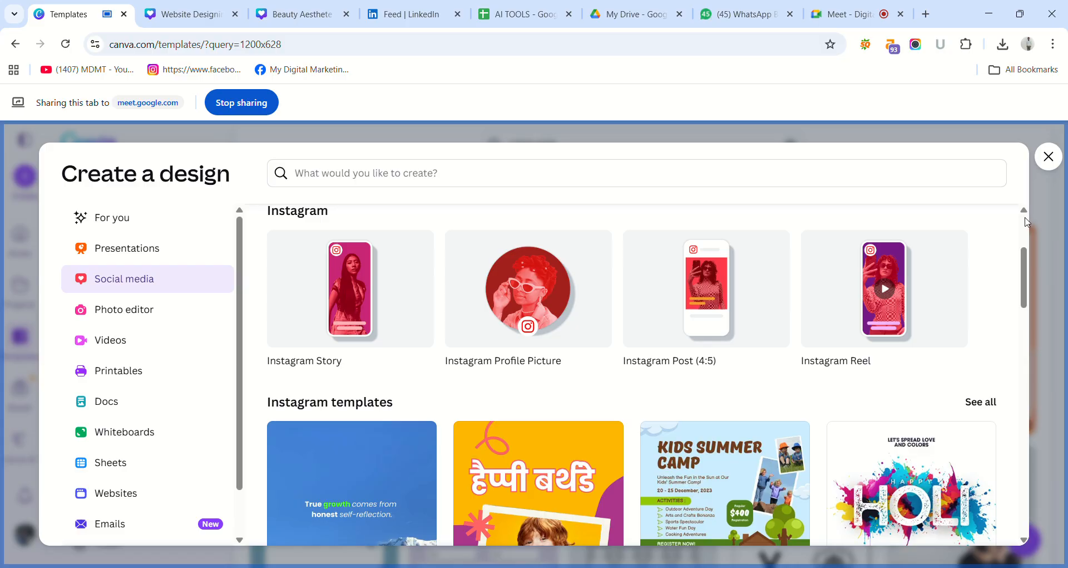
{"action": "scroll", "coordinate": [1027, 221], "scroll_direction": "up", "scroll_amount": 3}
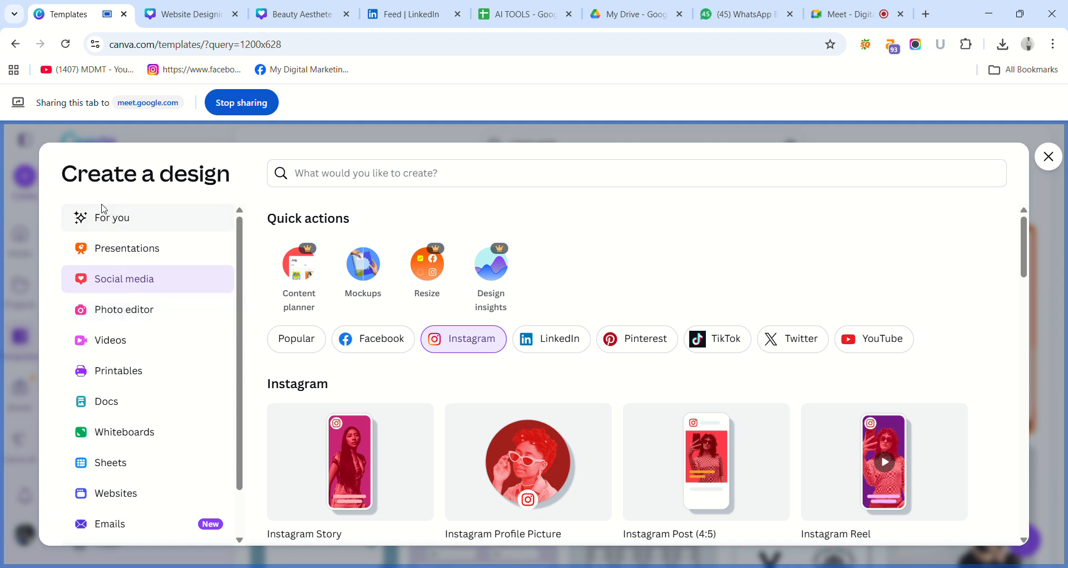
Show the personalised design suggestions and browse their new design formats and templates.
{"action": "left_click", "coordinate": [112, 218]}
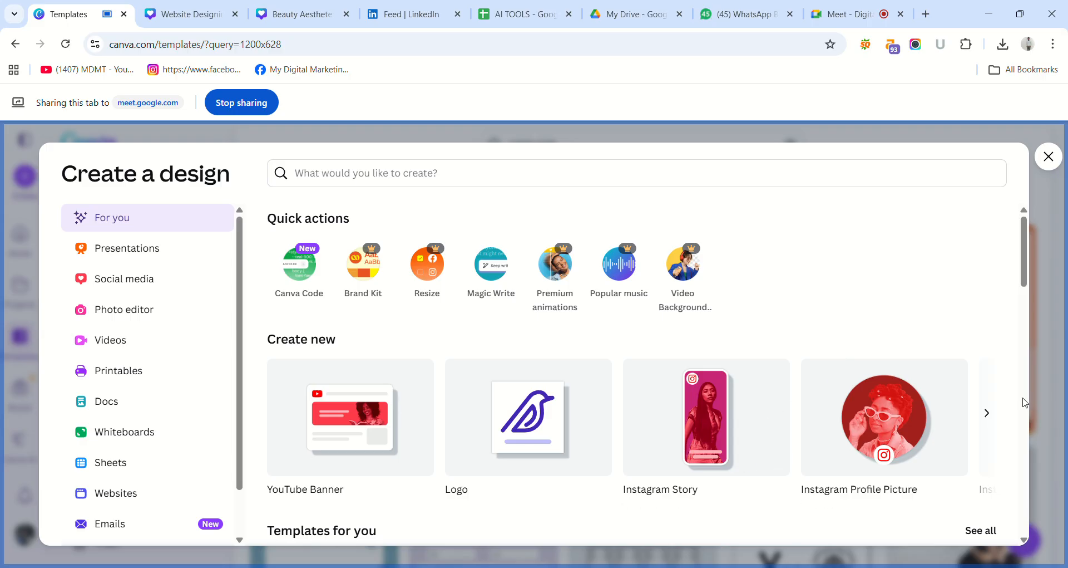
{"action": "left_click", "coordinate": [988, 412]}
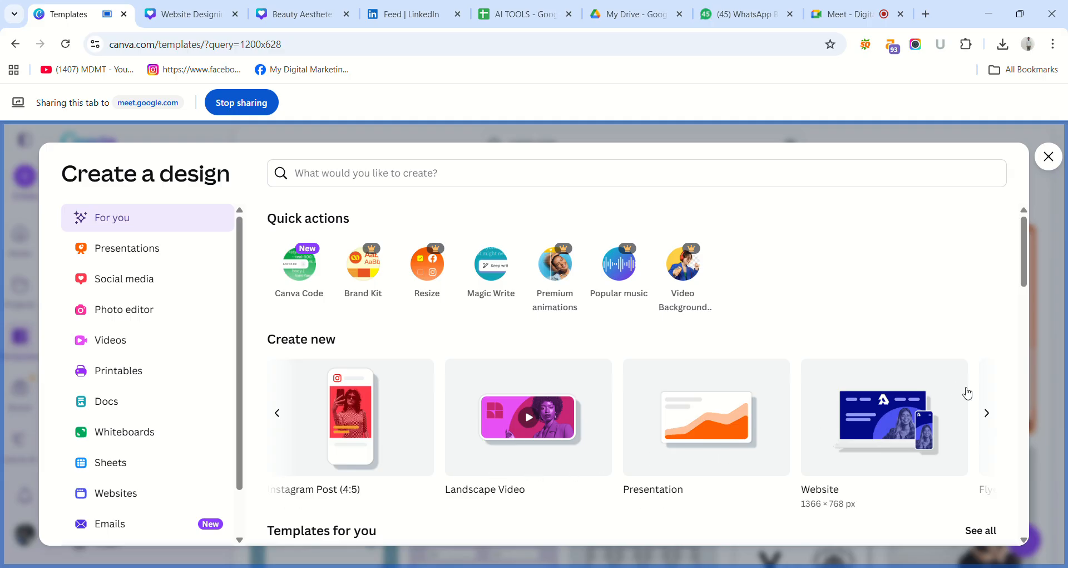
{"action": "left_click_drag", "start_coordinate": [1025, 268], "coordinate": [1055, 508]}
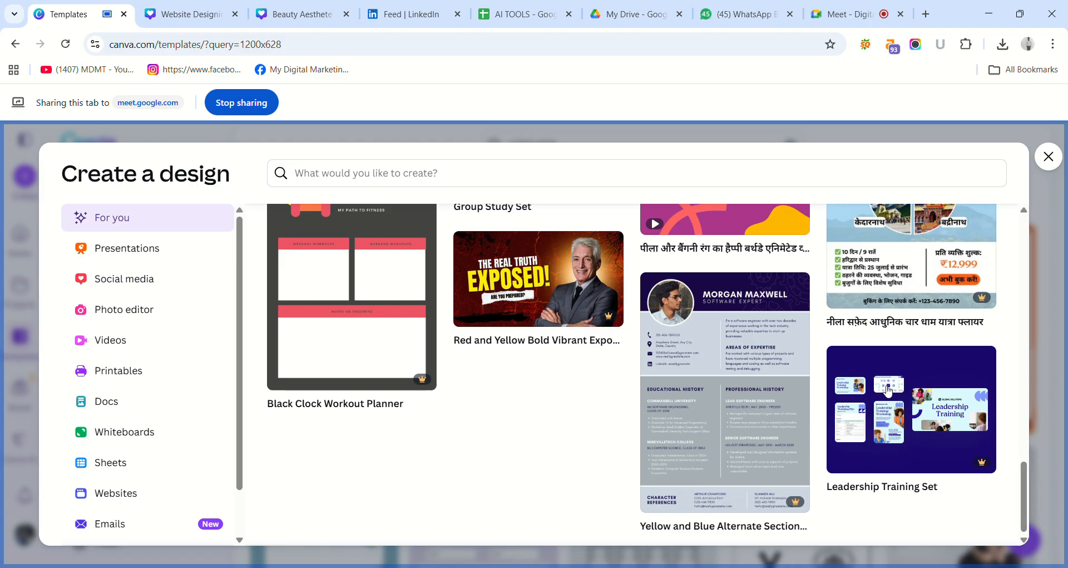
Search the design types for the size 1200*628.
{"action": "left_click", "coordinate": [601, 181]}
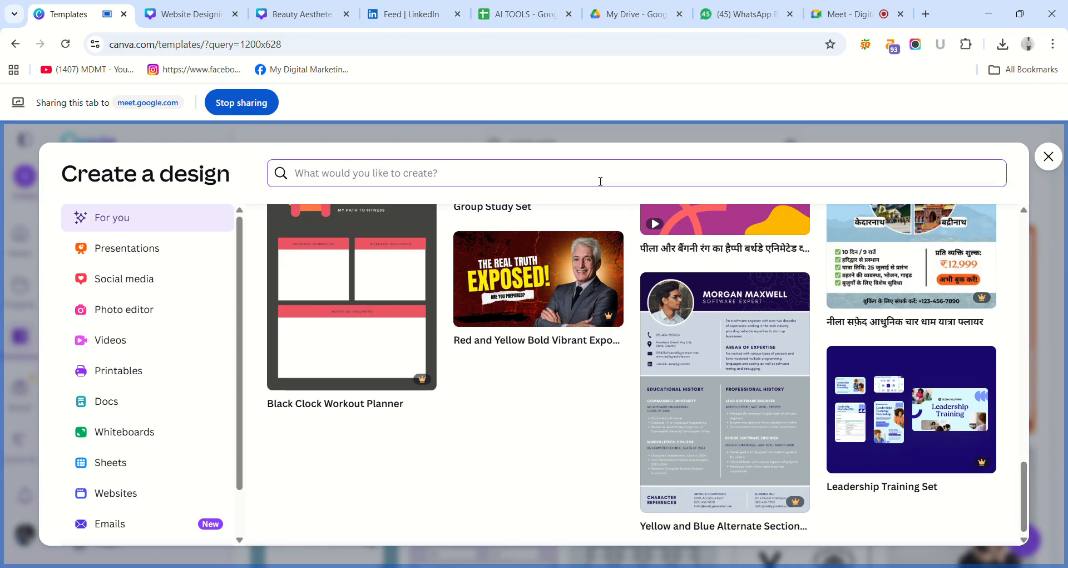
{"action": "type", "text": "10"}
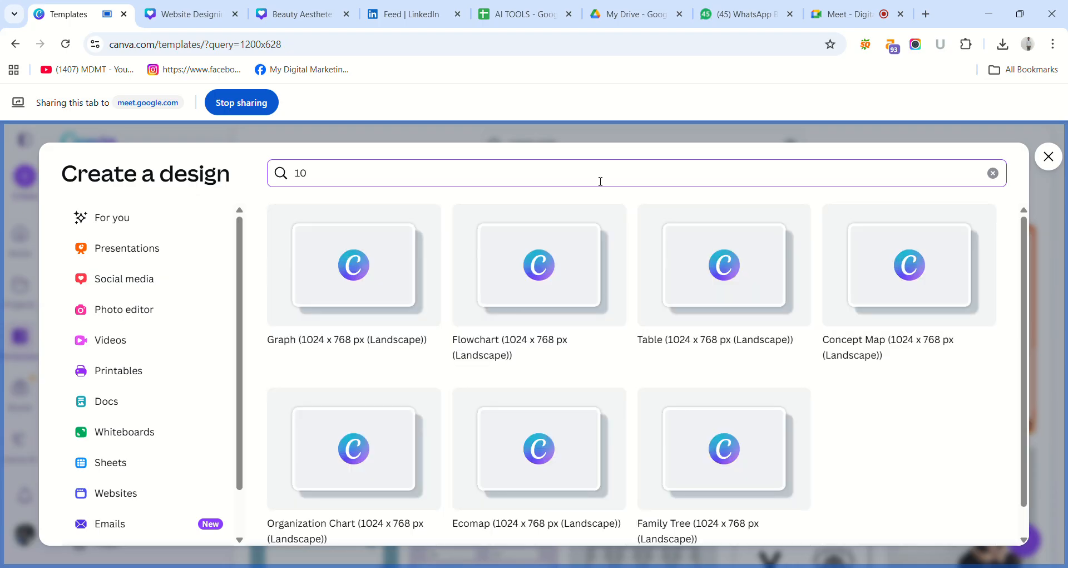
{"action": "key", "text": "BackSpace"}
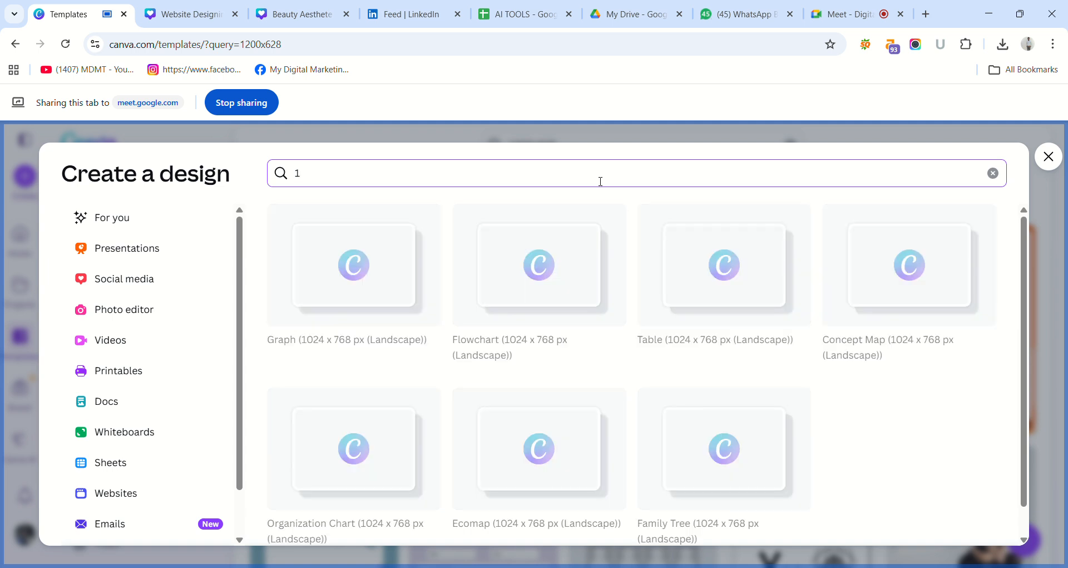
{"action": "type", "text": "200"}
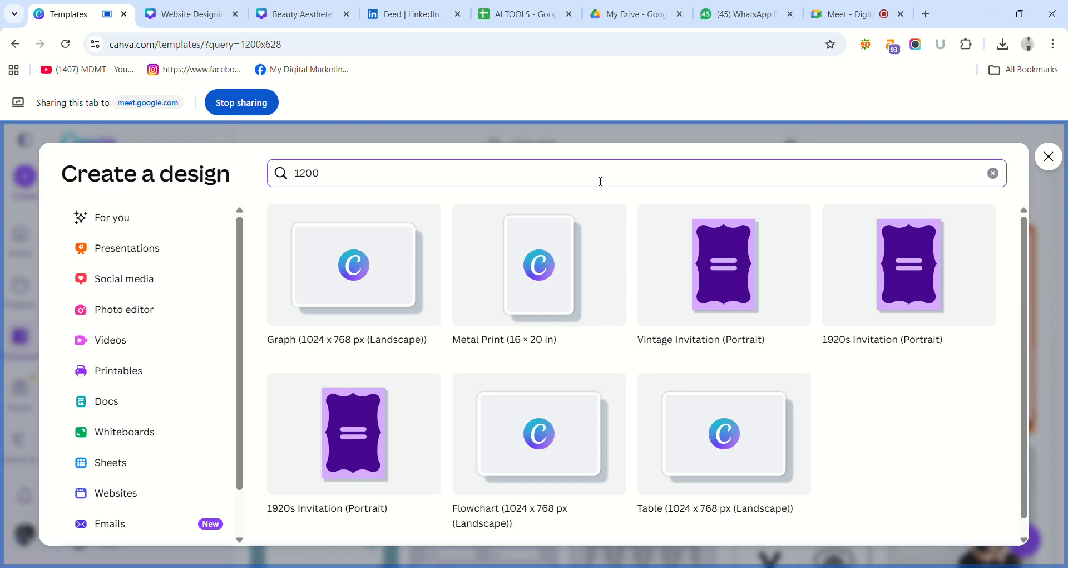
{"action": "type", "text": "*"}
{"action": "key", "text": "BackSpace"}
{"action": "type", "text": "8"}
Return to the social media design types and search for 1200*628 from there.
{"action": "left_click", "coordinate": [137, 279]}
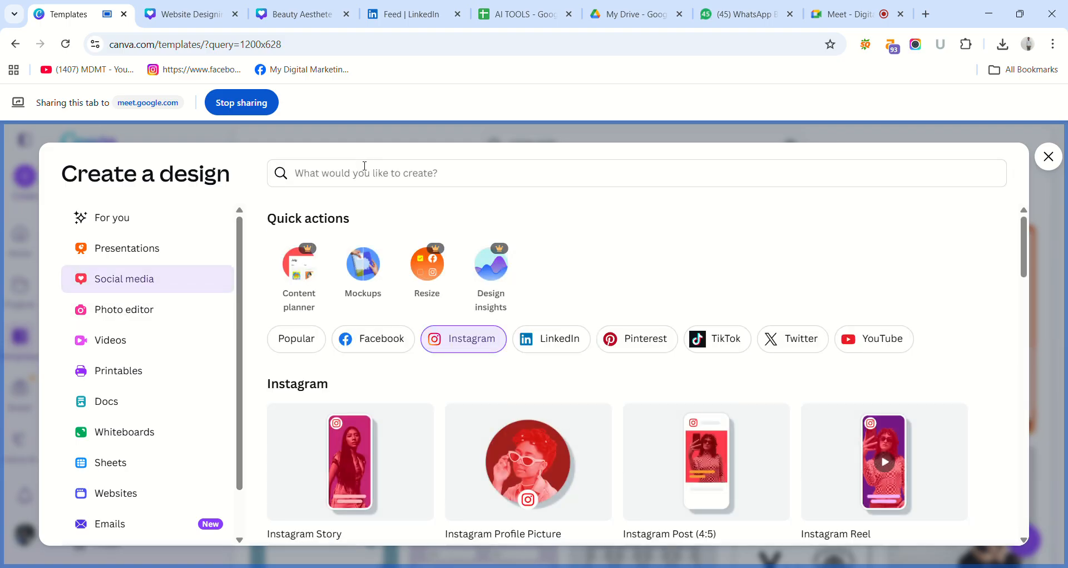
{"action": "left_click", "coordinate": [362, 167]}
{"action": "type", "text": "1200"}
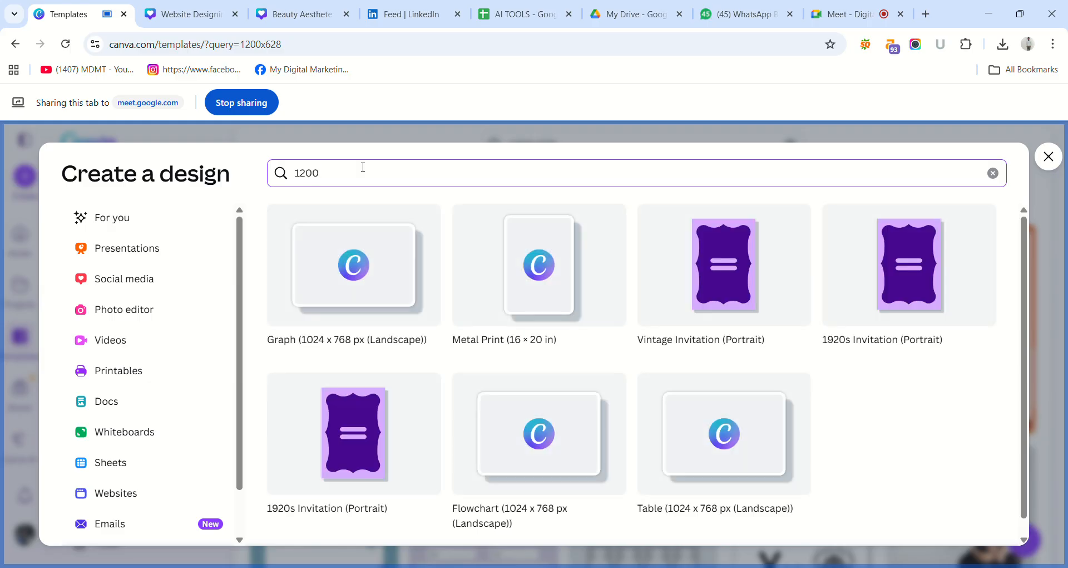
{"action": "type", "text": "*62"}
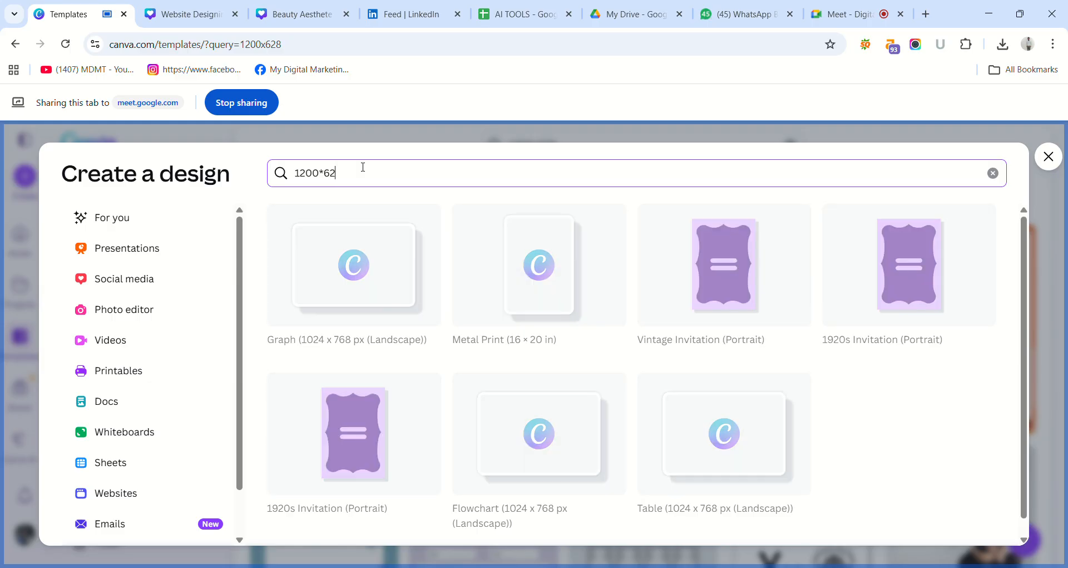
{"action": "type", "text": "8"}
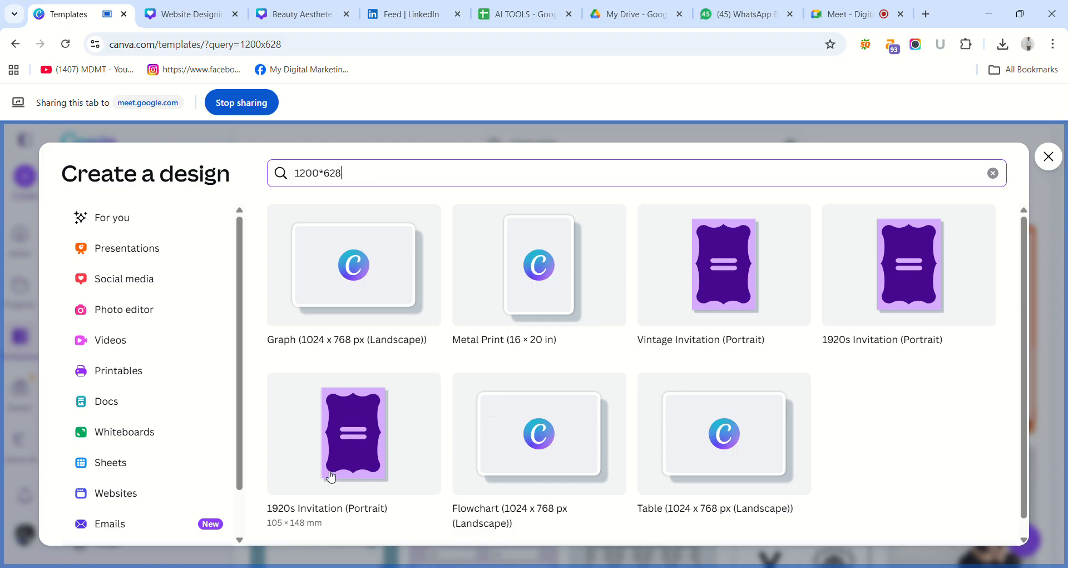
Go back to the social media design types, try a search for 1200 and clear it.
{"action": "left_click", "coordinate": [115, 282]}
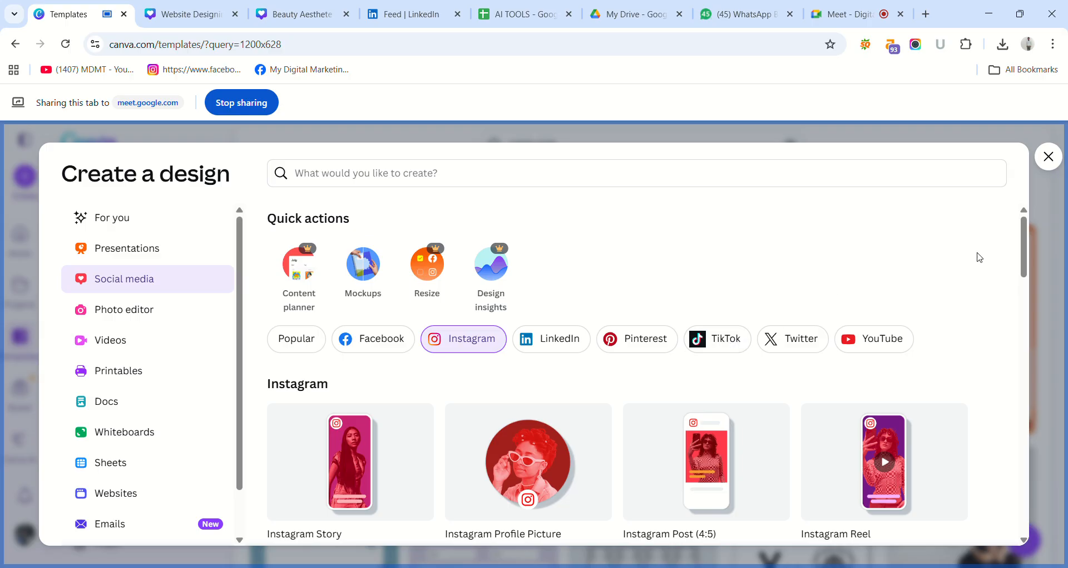
{"action": "left_click", "coordinate": [853, 178]}
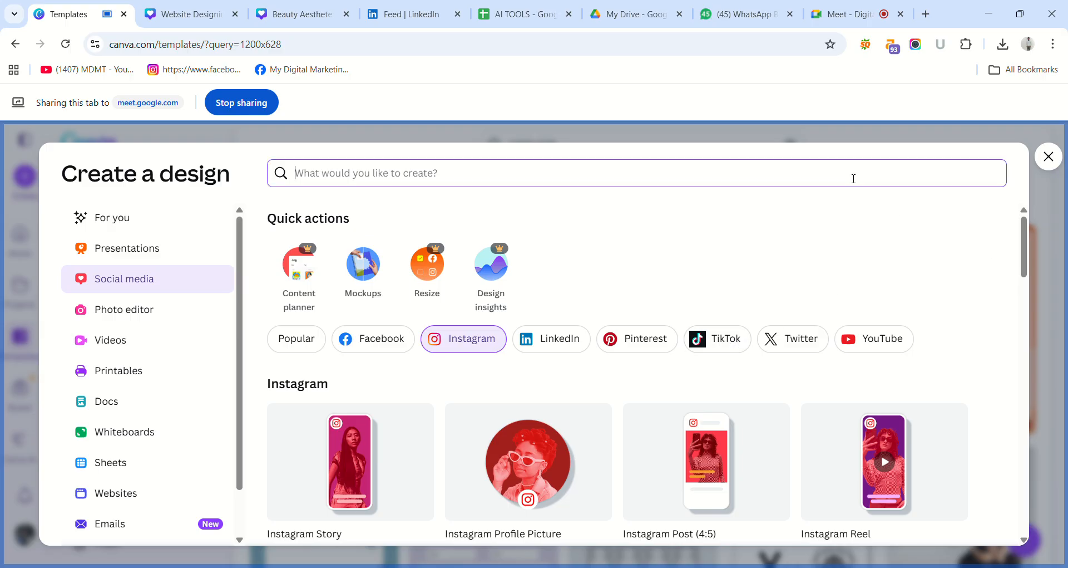
{"action": "type", "text": "1200"}
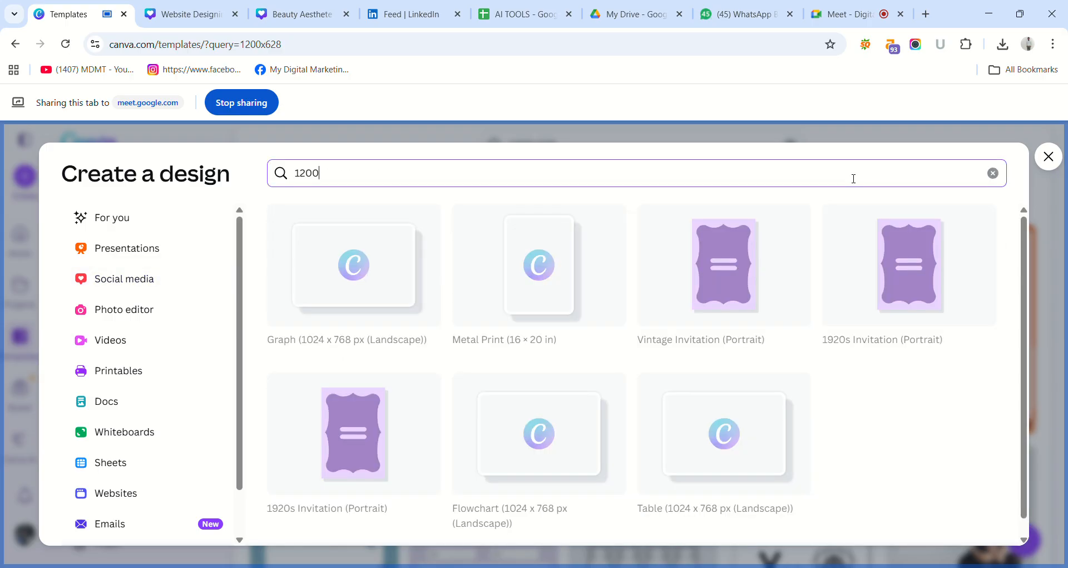
{"action": "key", "text": "BackSpace"}
{"action": "key", "text": "BackSpace"}
{"action": "key", "text": "BackSpace"}
{"action": "key", "text": "BackSpace"}
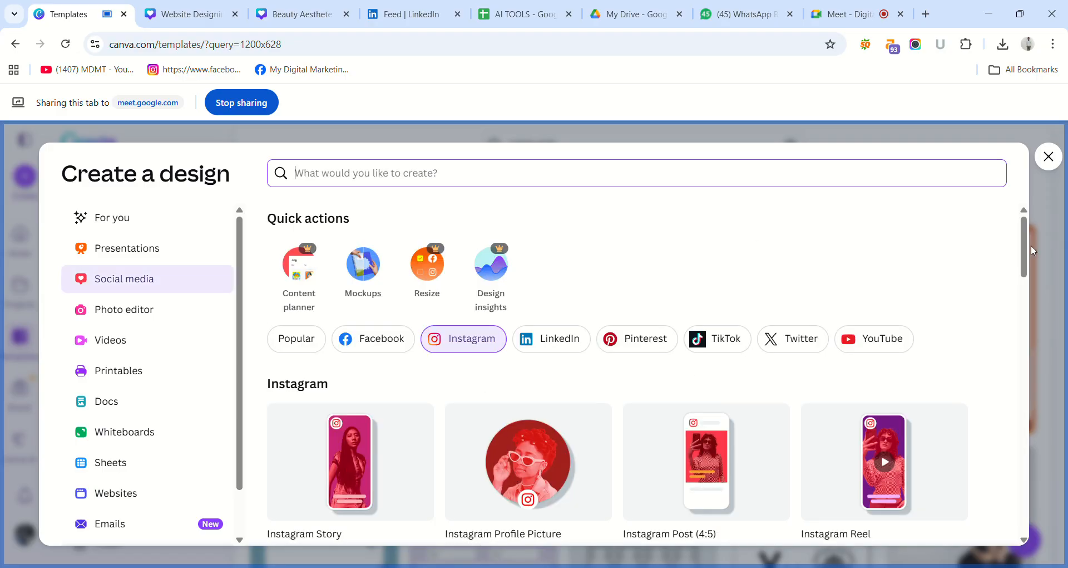
Browse the Instagram formats and templates to the end of the list and close the design creation window.
{"action": "left_click_drag", "start_coordinate": [1031, 244], "coordinate": [1033, 291]}
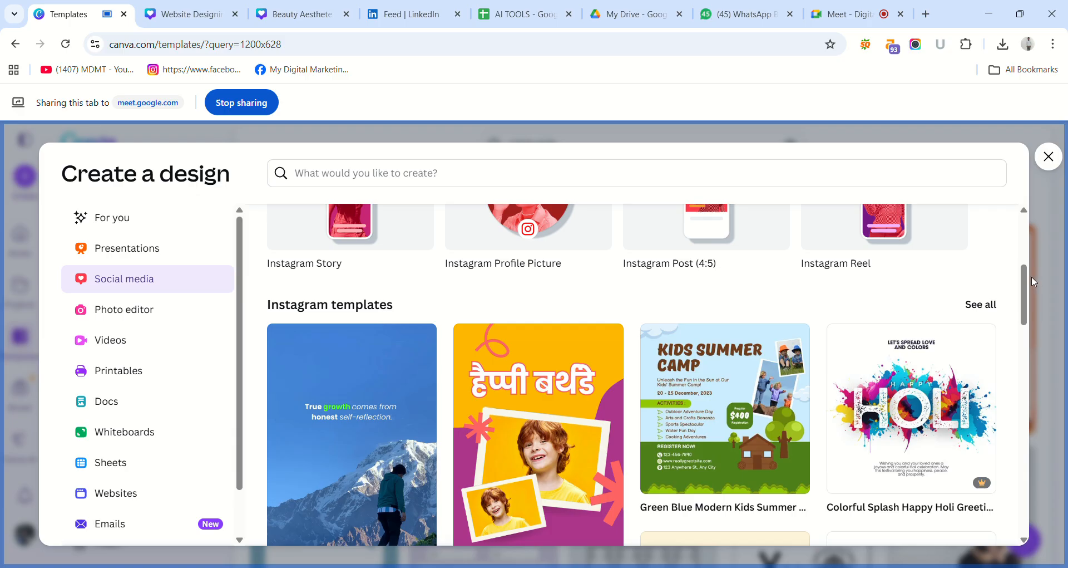
{"action": "left_click_drag", "start_coordinate": [1023, 279], "coordinate": [1024, 251]}
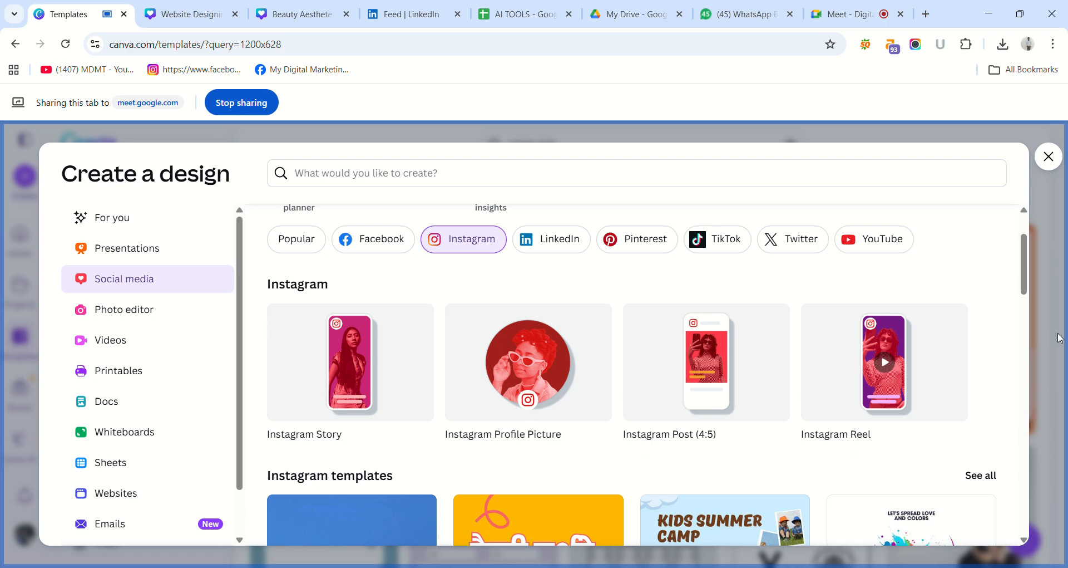
{"action": "left_click_drag", "start_coordinate": [1028, 262], "coordinate": [1065, 387]}
{"action": "scroll", "coordinate": [1066, 401], "scroll_direction": "down", "scroll_amount": 5}
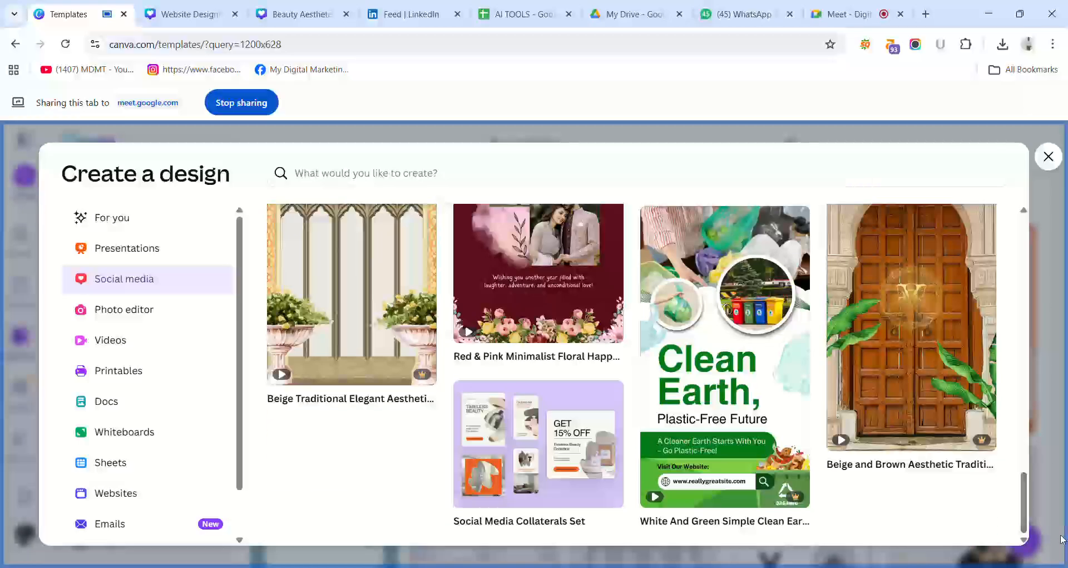
{"action": "left_click", "coordinate": [1049, 158]}
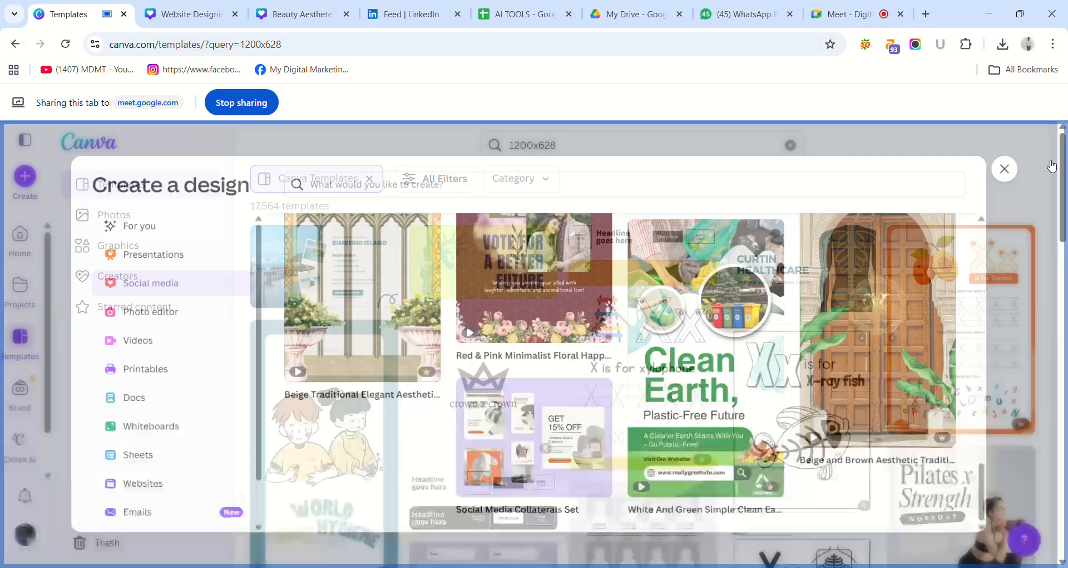
Customise the White Blue Modern Travel Destination X Twitter Ad template and share its tab in the meeting instead.
{"action": "left_click", "coordinate": [330, 271]}
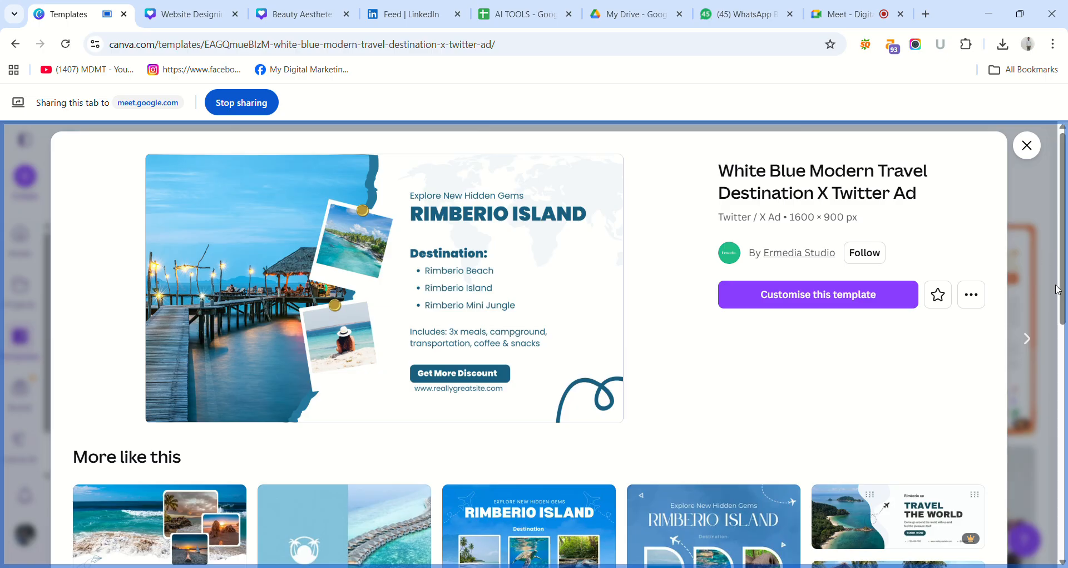
{"action": "left_click_drag", "start_coordinate": [1064, 295], "coordinate": [1062, 263]}
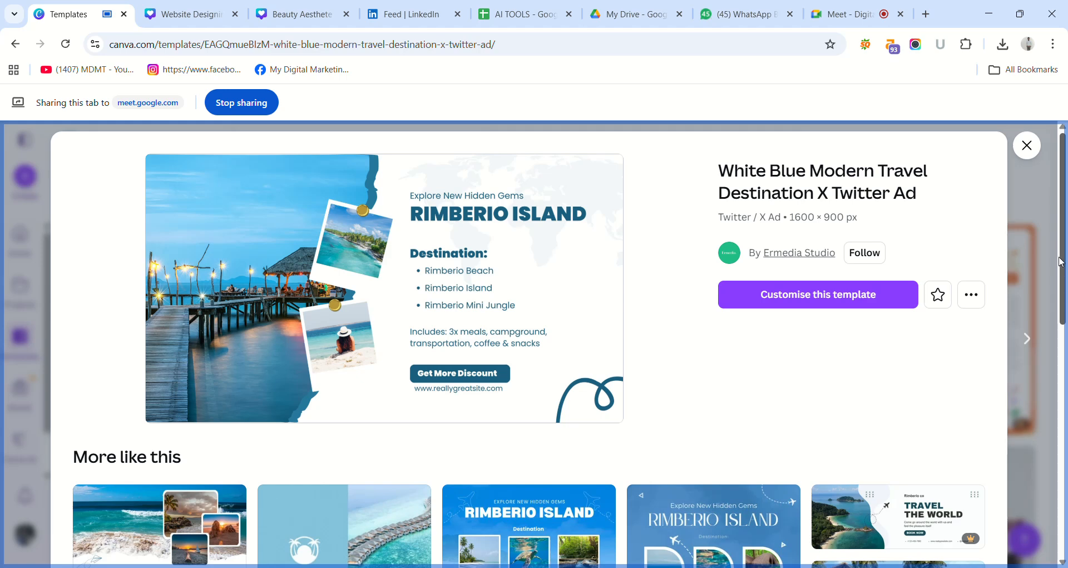
{"action": "left_click", "coordinate": [850, 293]}
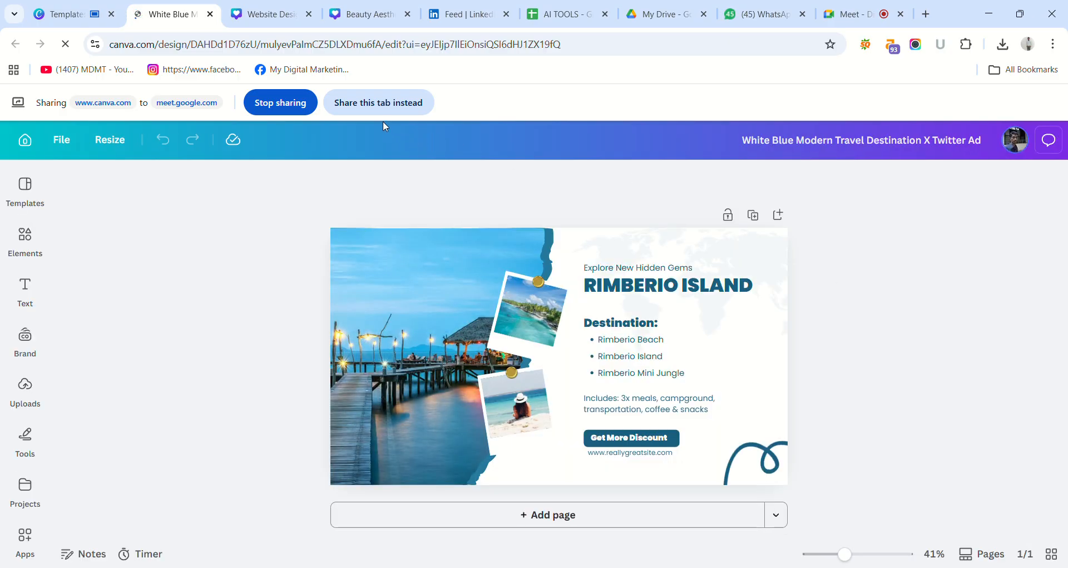
{"action": "left_click", "coordinate": [382, 103]}
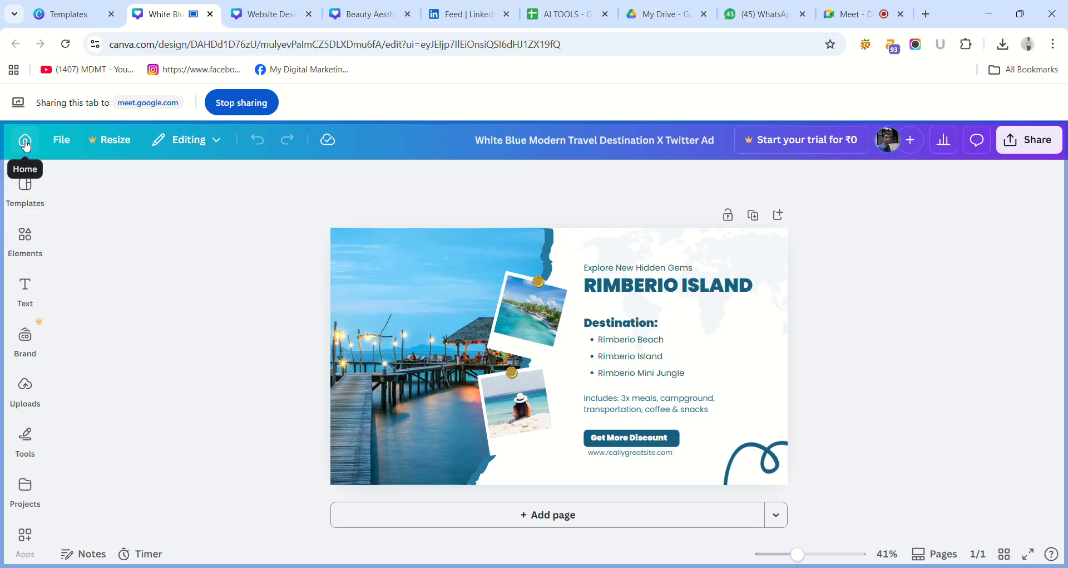
Examine the travel design's sharing options and the further ways to publish it, and close them.
{"action": "mouse_move", "coordinate": [43, 179]}
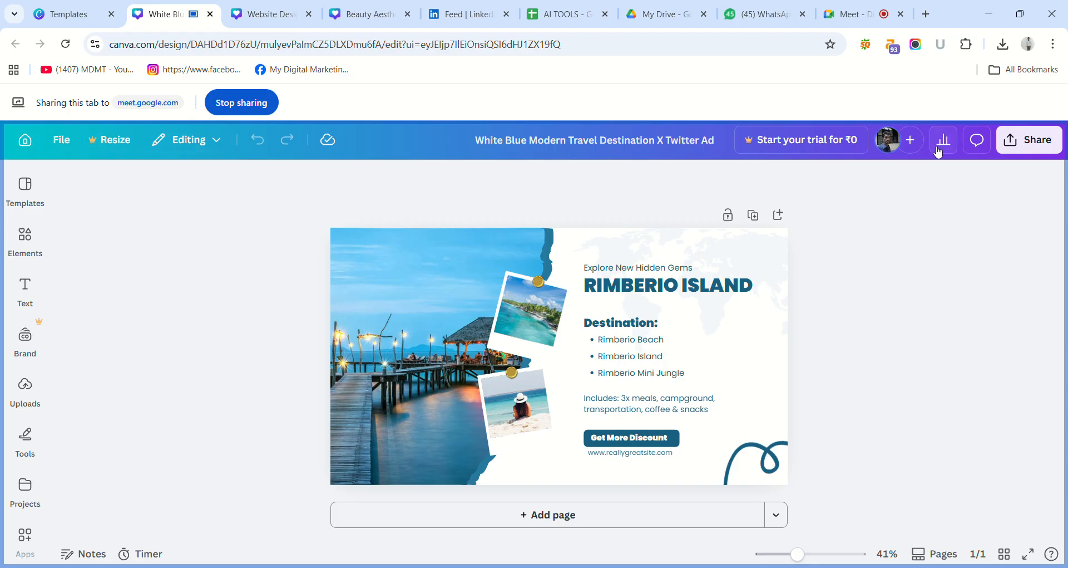
{"action": "left_click", "coordinate": [1023, 139]}
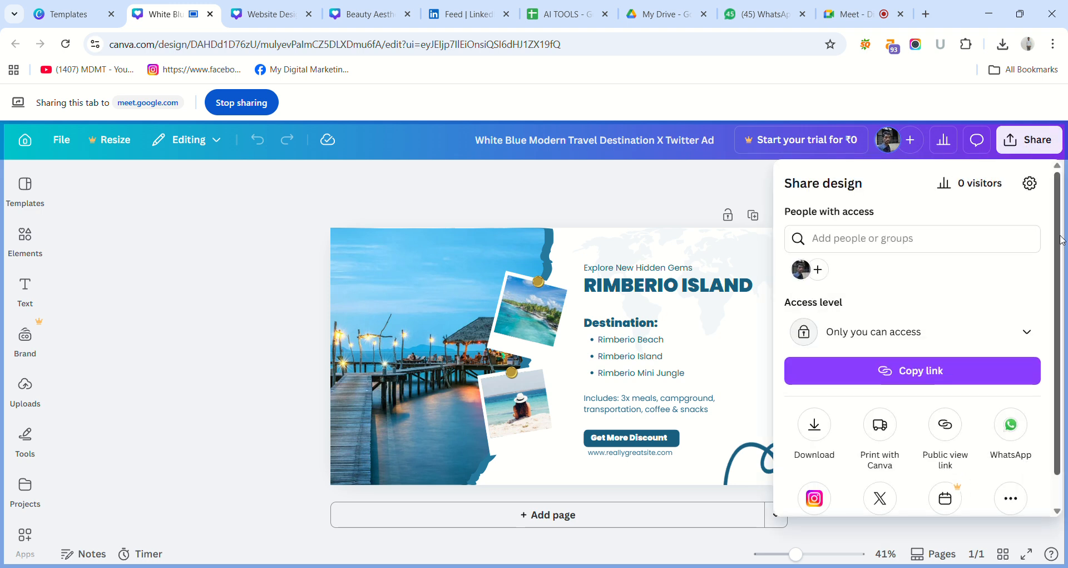
{"action": "scroll", "coordinate": [1061, 239], "scroll_direction": "down", "scroll_amount": 1}
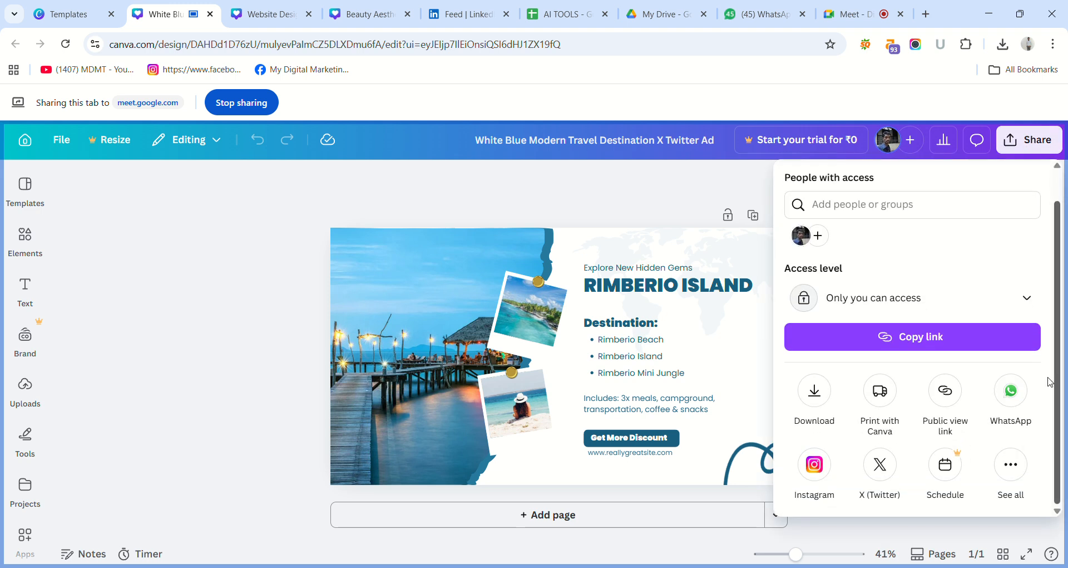
{"action": "left_click", "coordinate": [1013, 465]}
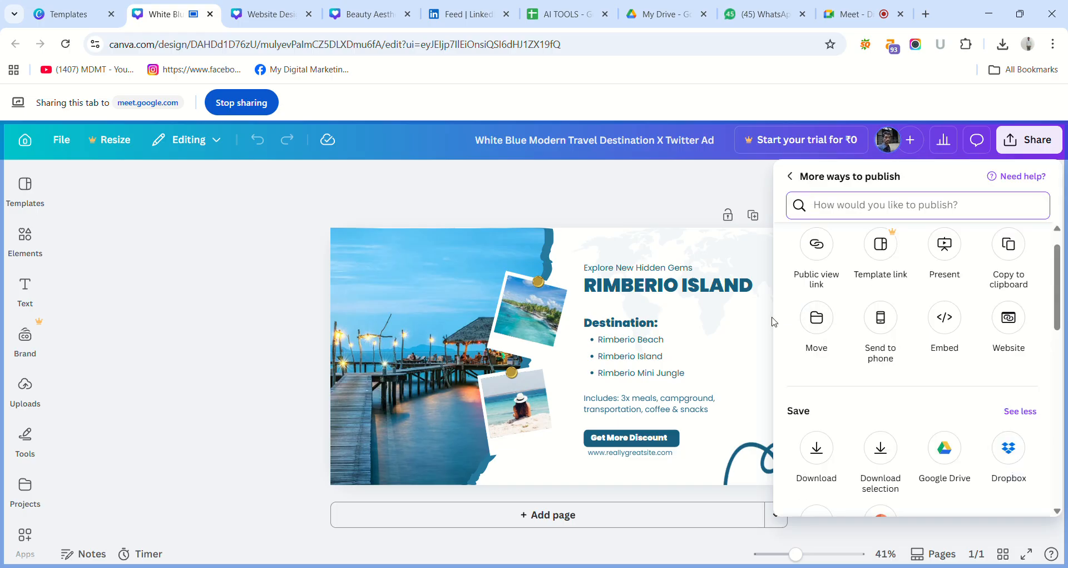
{"action": "left_click", "coordinate": [590, 206]}
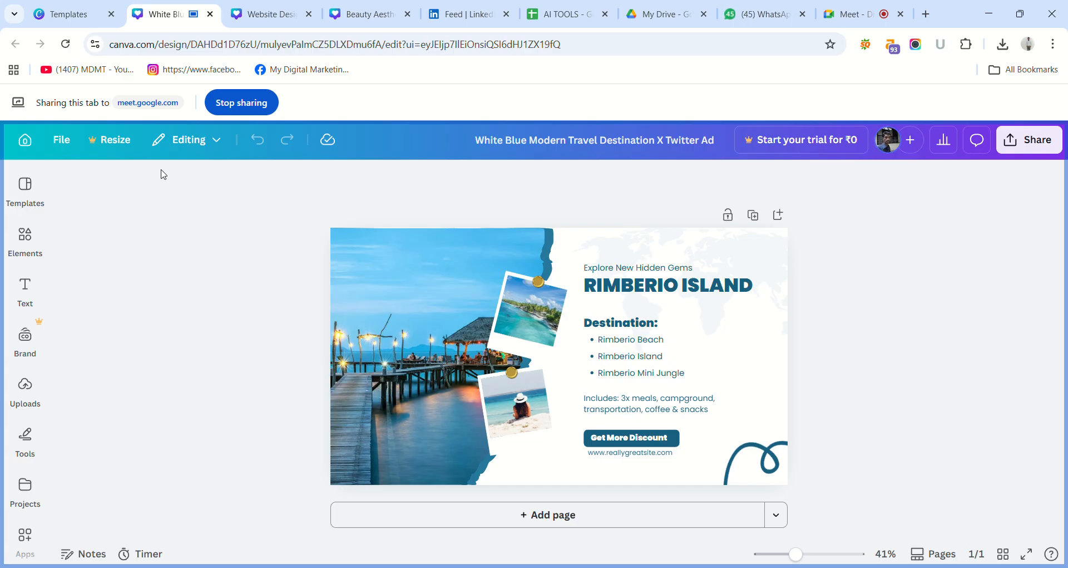
Look through the resize options and the file options of the travel design.
{"action": "left_click", "coordinate": [114, 143]}
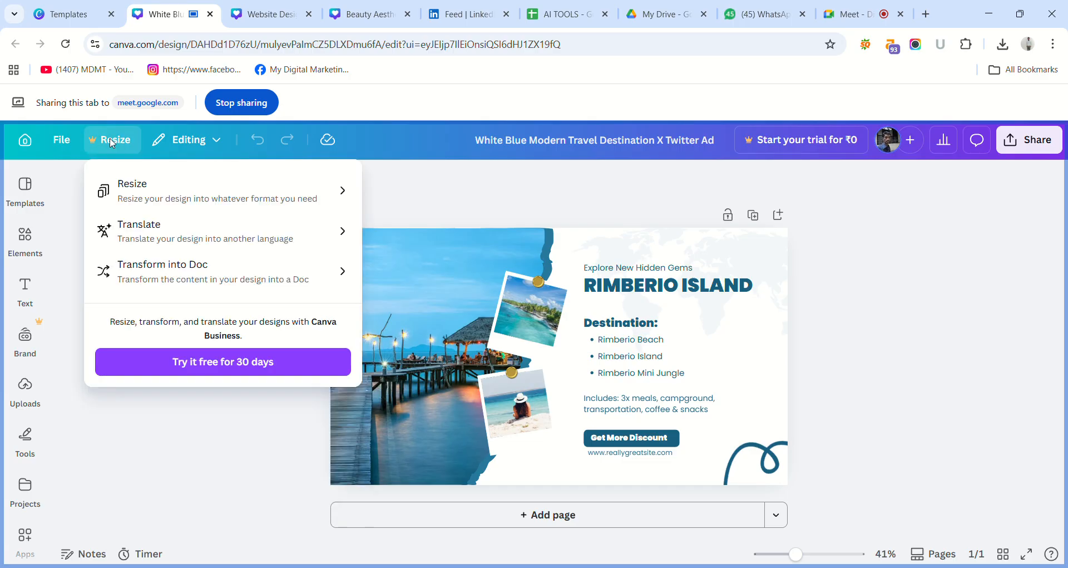
{"action": "left_click", "coordinate": [66, 148]}
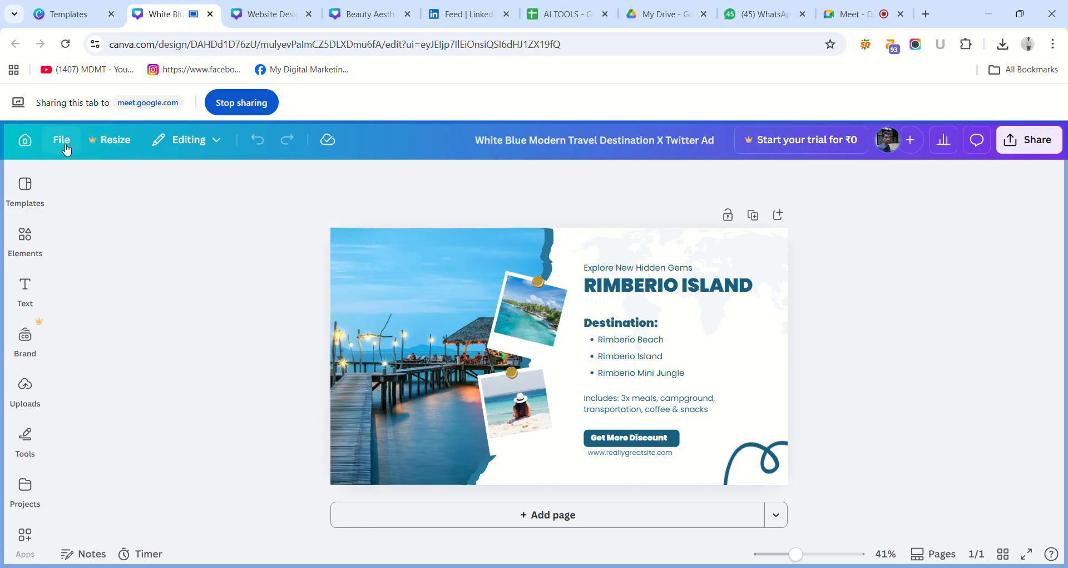
{"action": "left_click", "coordinate": [66, 147]}
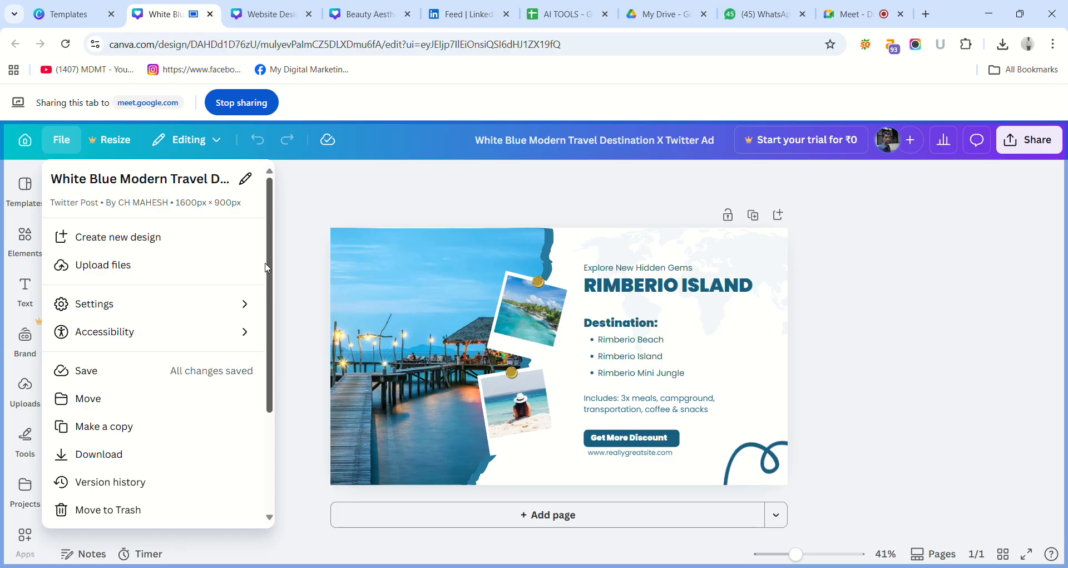
{"action": "left_click_drag", "start_coordinate": [272, 273], "coordinate": [284, 187]}
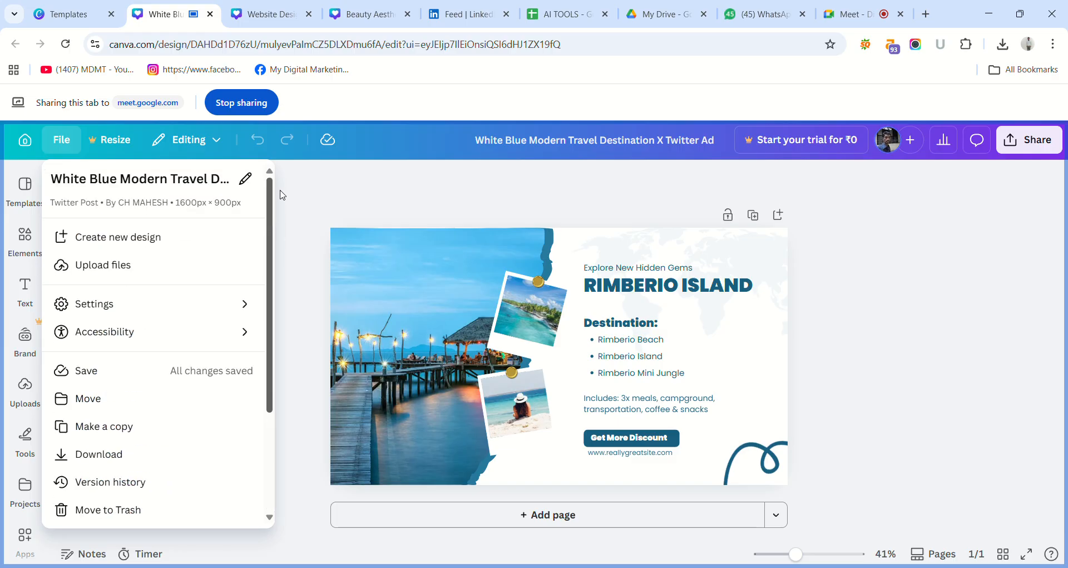
{"action": "left_click", "coordinate": [246, 178]}
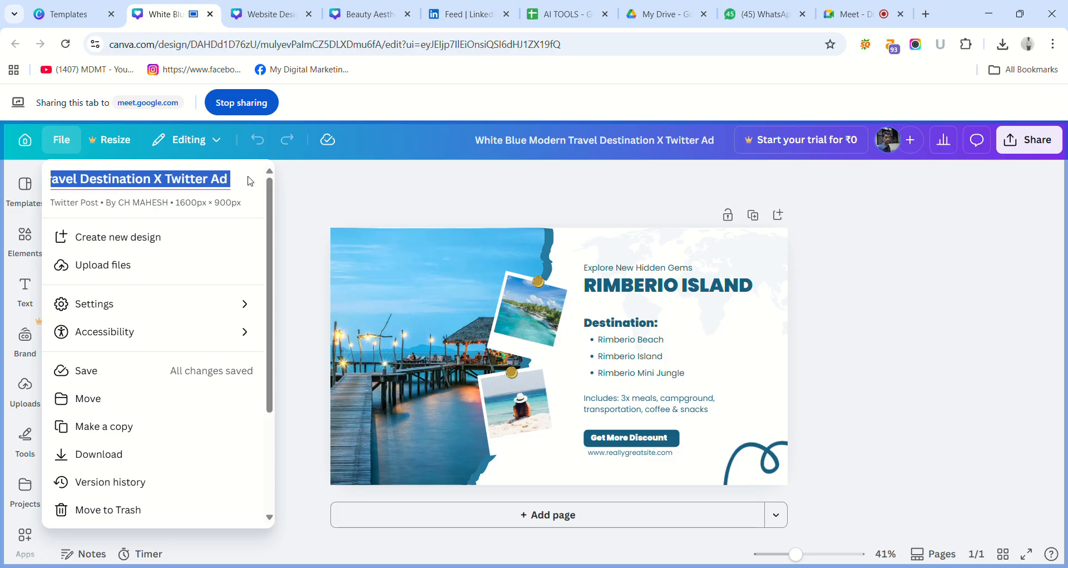
{"action": "left_click", "coordinate": [231, 202]}
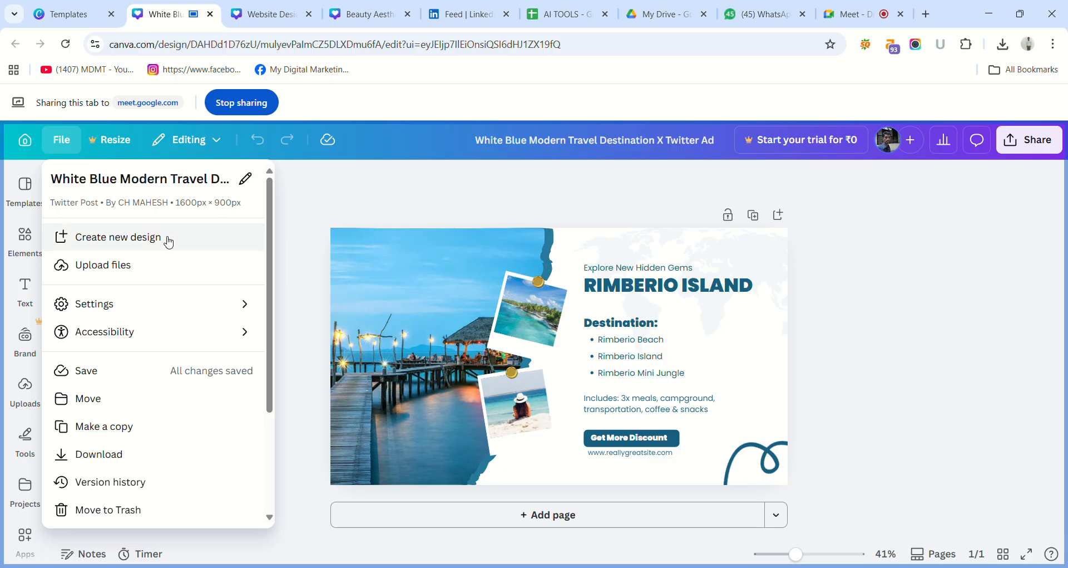
{"action": "left_click", "coordinate": [315, 222]}
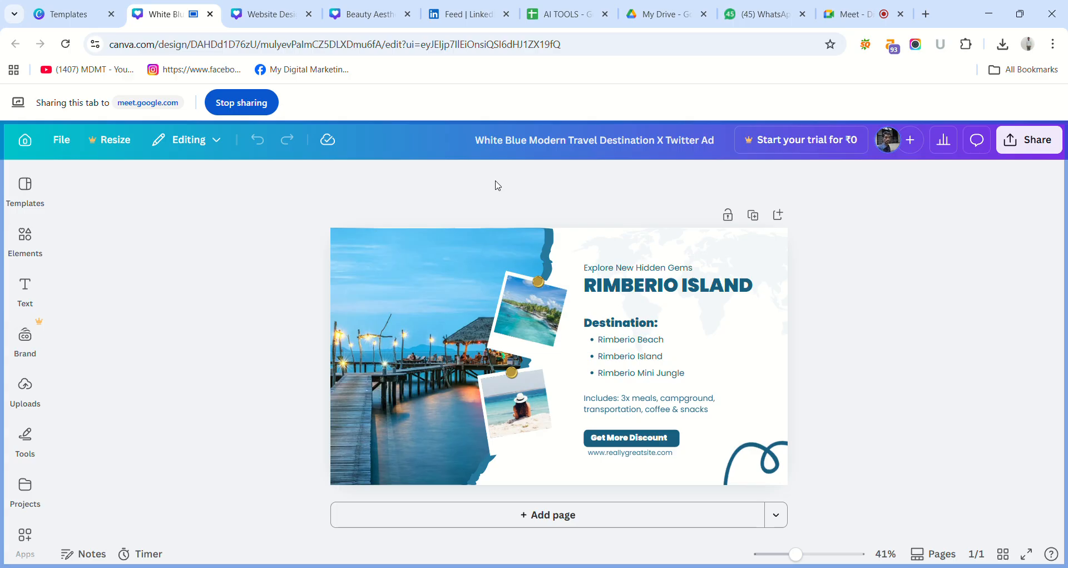
Replace the travel design's main heading "RIMBERIO ISLAND" with "SATHVIK TUTIONS".
{"action": "left_click", "coordinate": [644, 290]}
{"action": "left_click", "coordinate": [648, 292]}
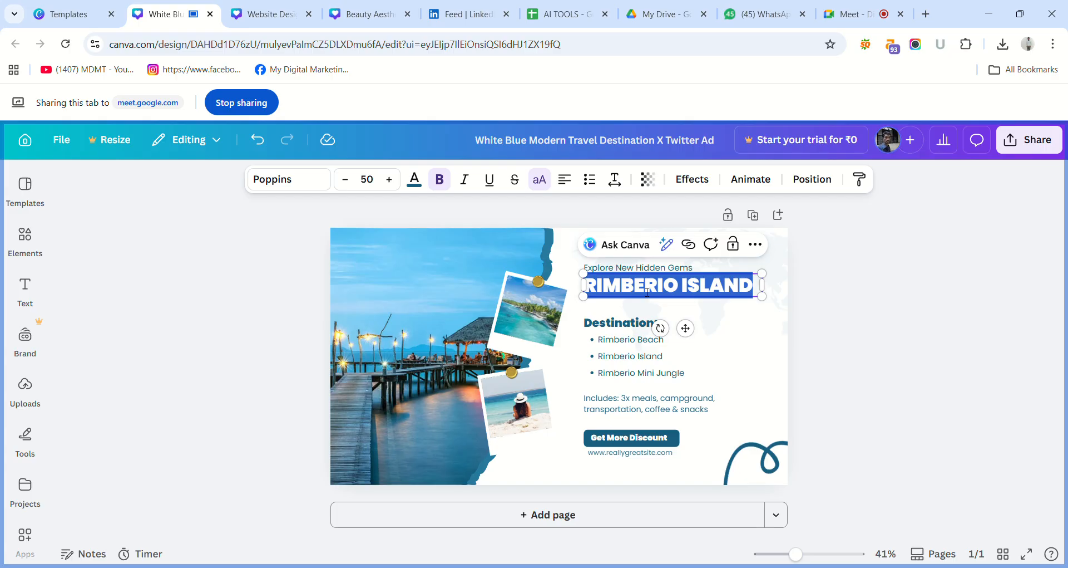
{"action": "key", "text": "BackSpace"}
{"action": "type", "text": "SAT"}
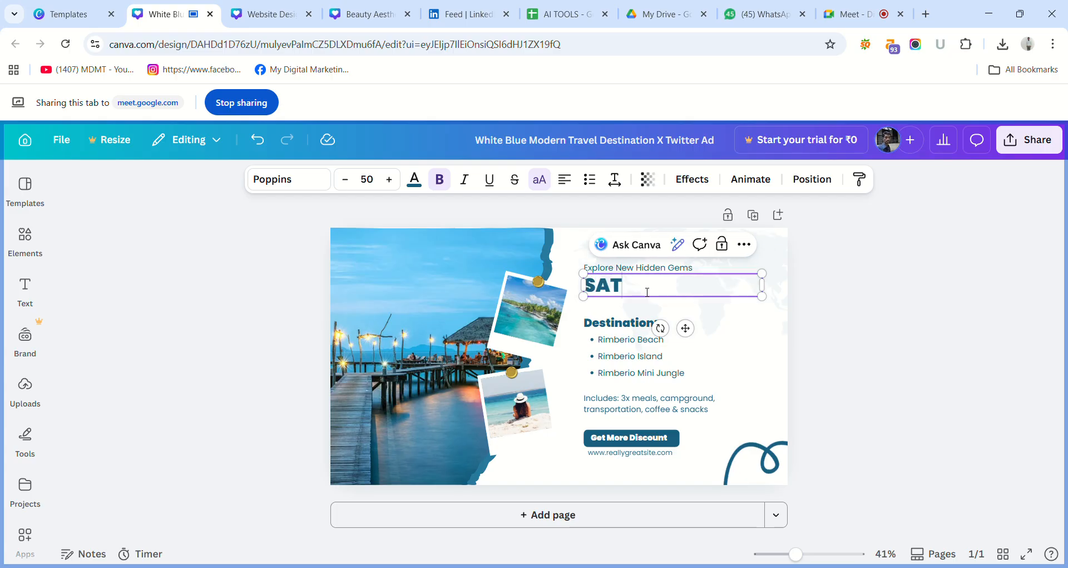
{"action": "type", "text": "HVIK TUTIONS"}
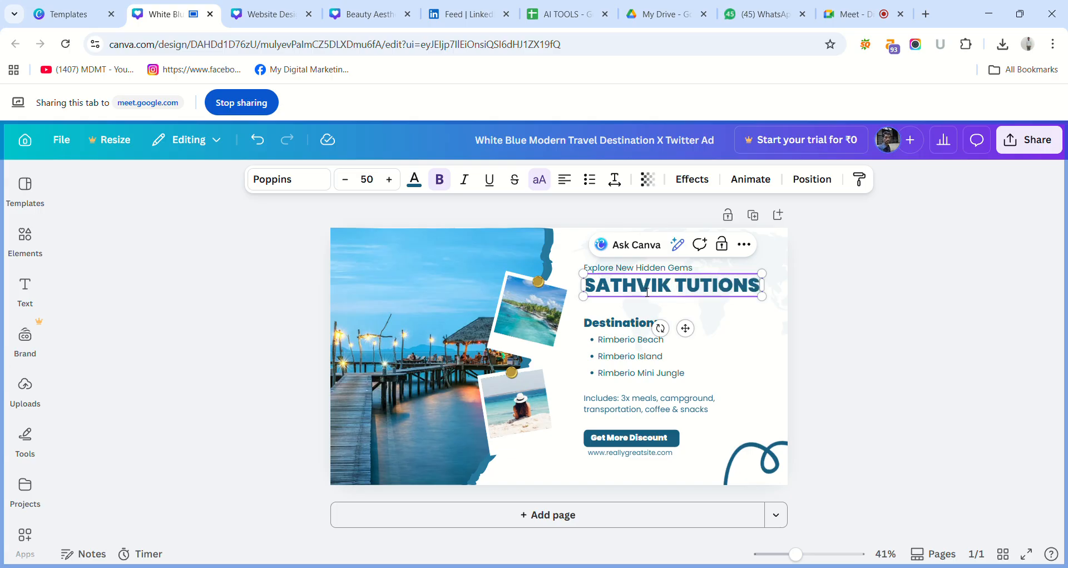
{"action": "left_click", "coordinate": [808, 347]}
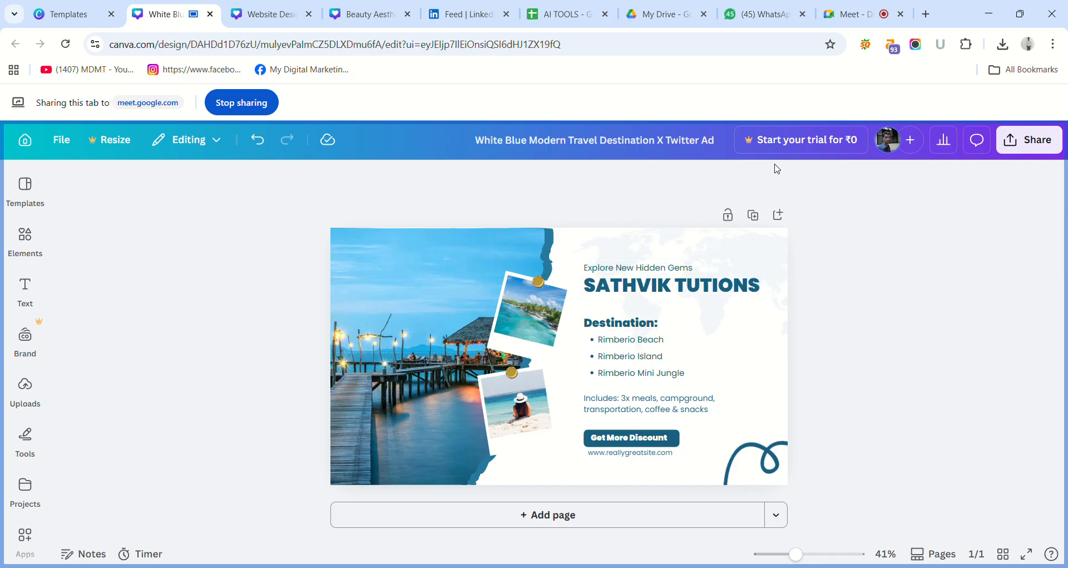
Check the Sathvik poster's wording, move the Destination subheading up directly beneath the main heading, and replace its text with "Onli".
{"action": "left_click", "coordinate": [270, 14]}
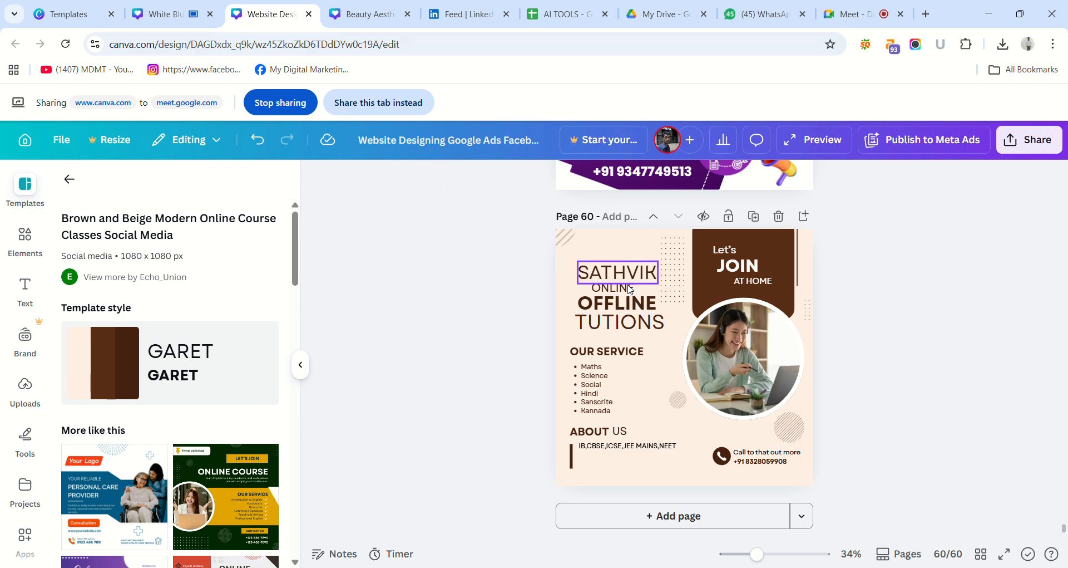
{"action": "left_click", "coordinate": [167, 13]}
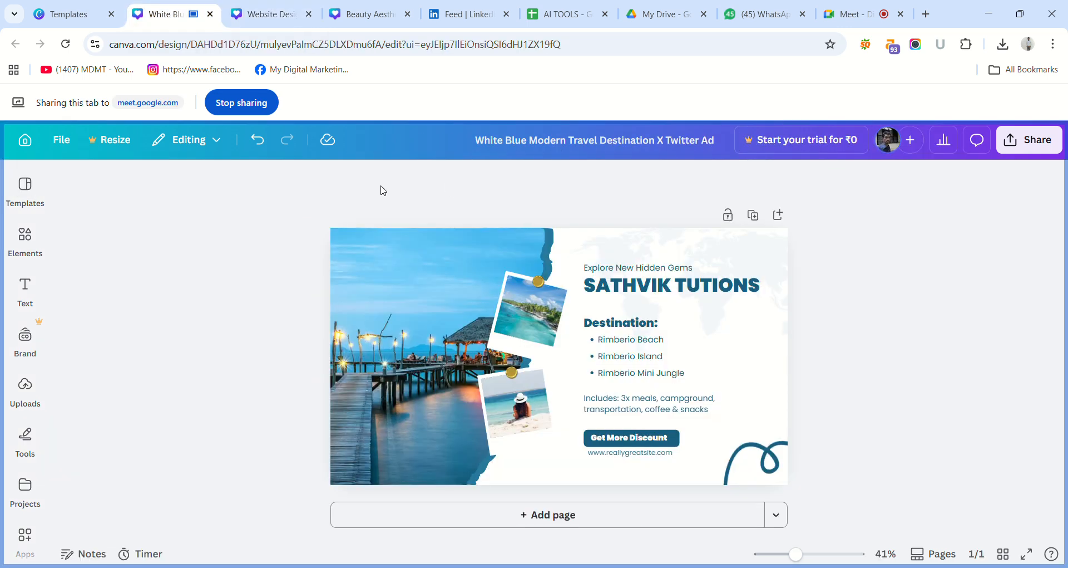
{"action": "left_click", "coordinate": [630, 328]}
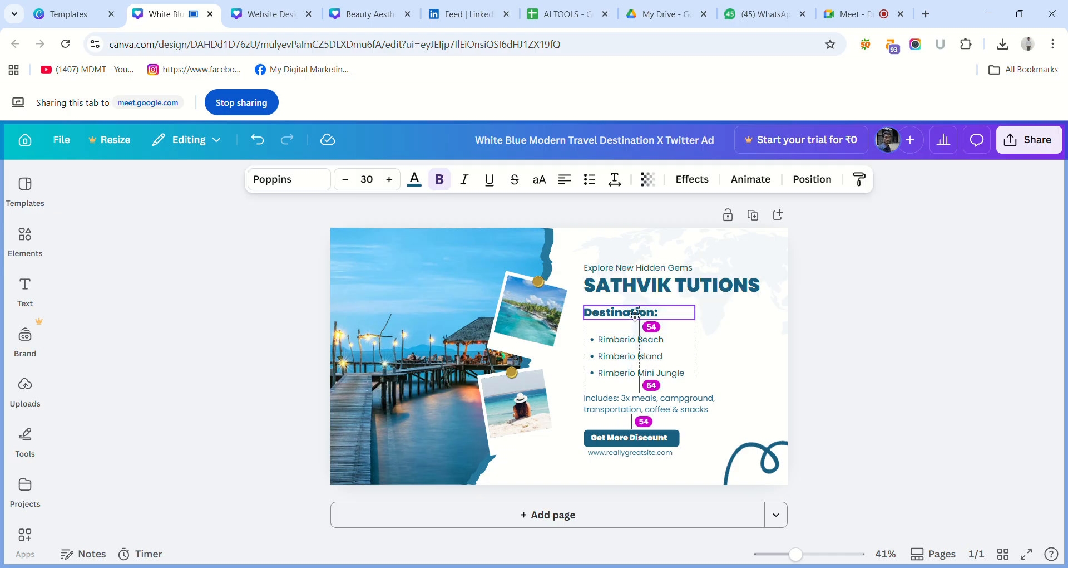
{"action": "left_click_drag", "start_coordinate": [630, 328], "coordinate": [633, 309]}
{"action": "double_click", "coordinate": [634, 311]}
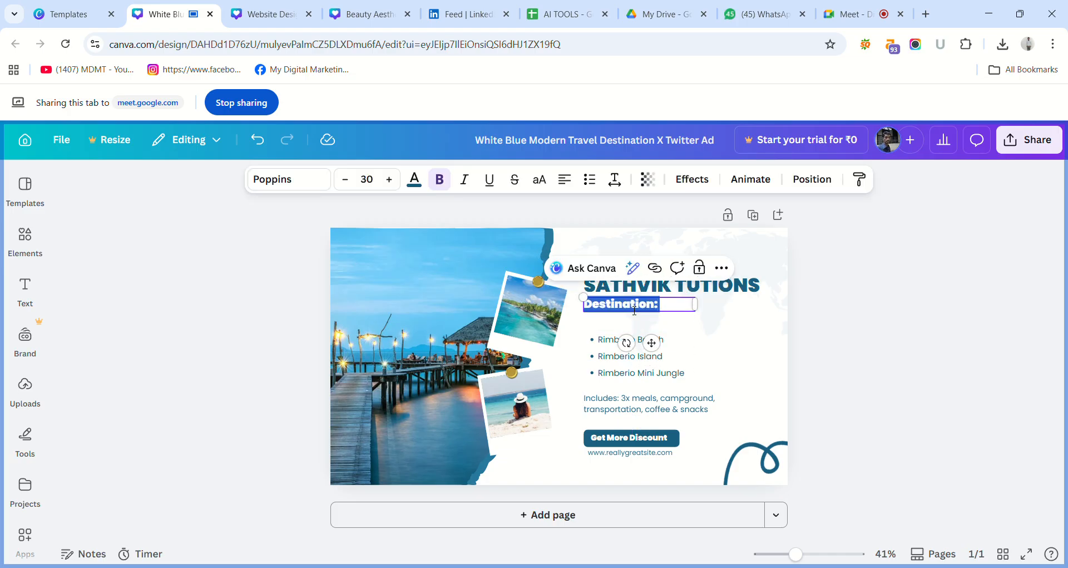
{"action": "type", "text": "o"}
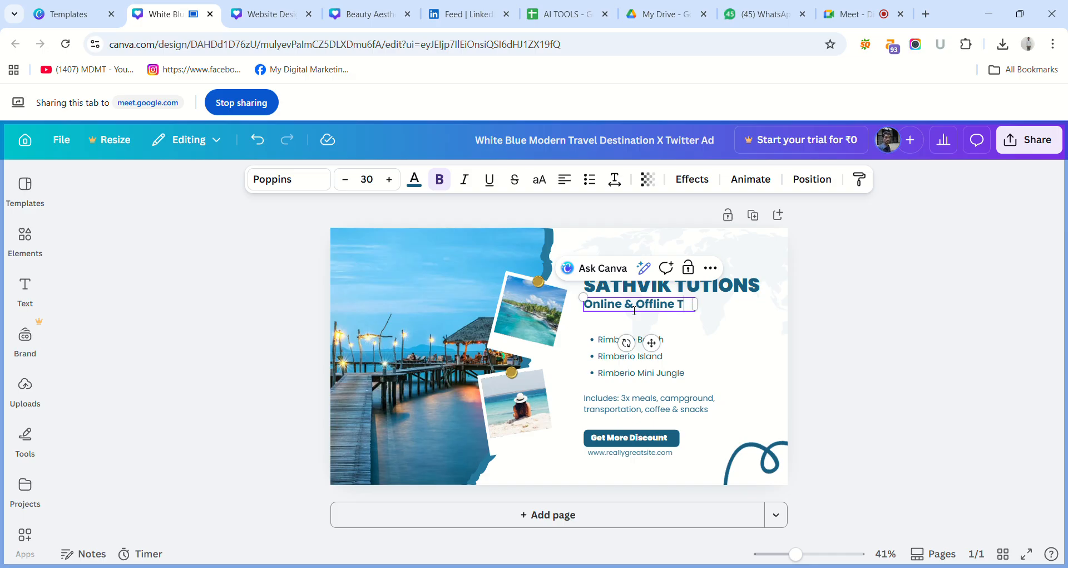
Complete the subheading as "Online & Offline Tutions", widen its text box to fit one line, and shift it beneath the main heading.
{"action": "type", "text": "tions"}
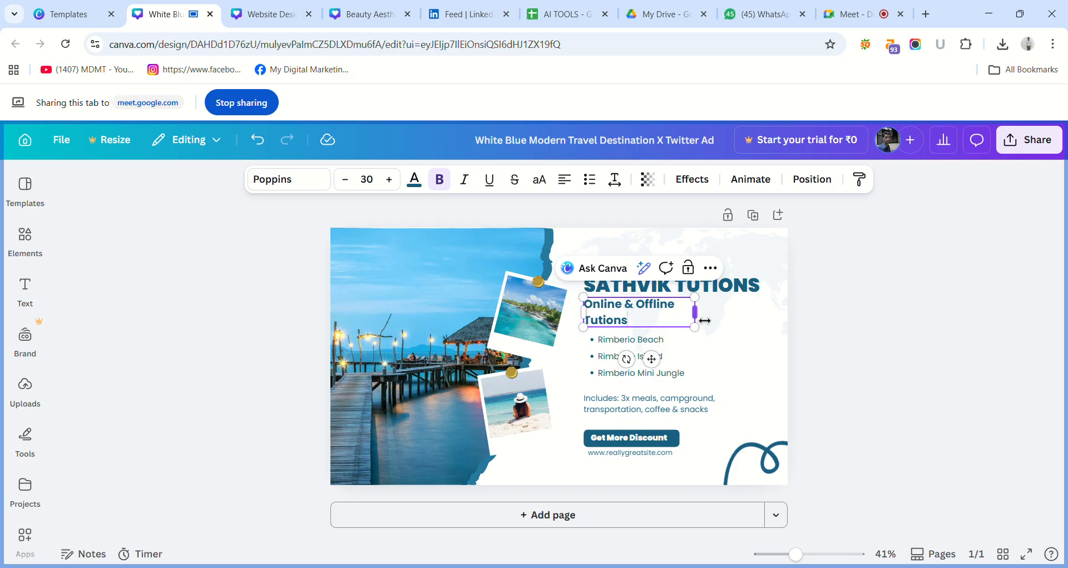
{"action": "left_click_drag", "start_coordinate": [705, 320], "coordinate": [725, 307]}
{"action": "left_click", "coordinate": [828, 290]}
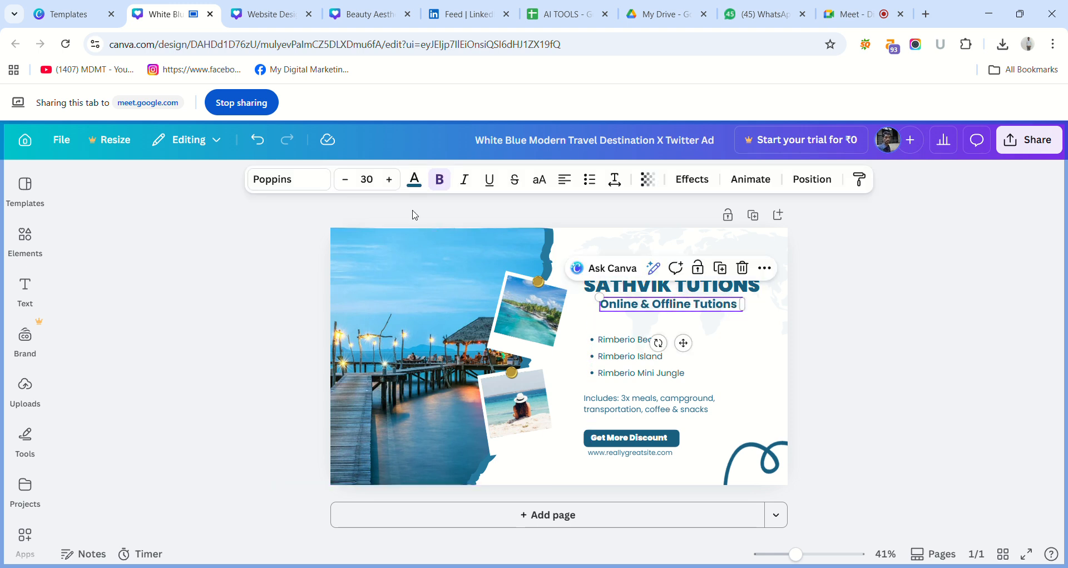
Remove the bold formatting from the "Online & Offline Tutions" subheading and set its font to Times New Roman.
{"action": "left_click", "coordinate": [440, 180]}
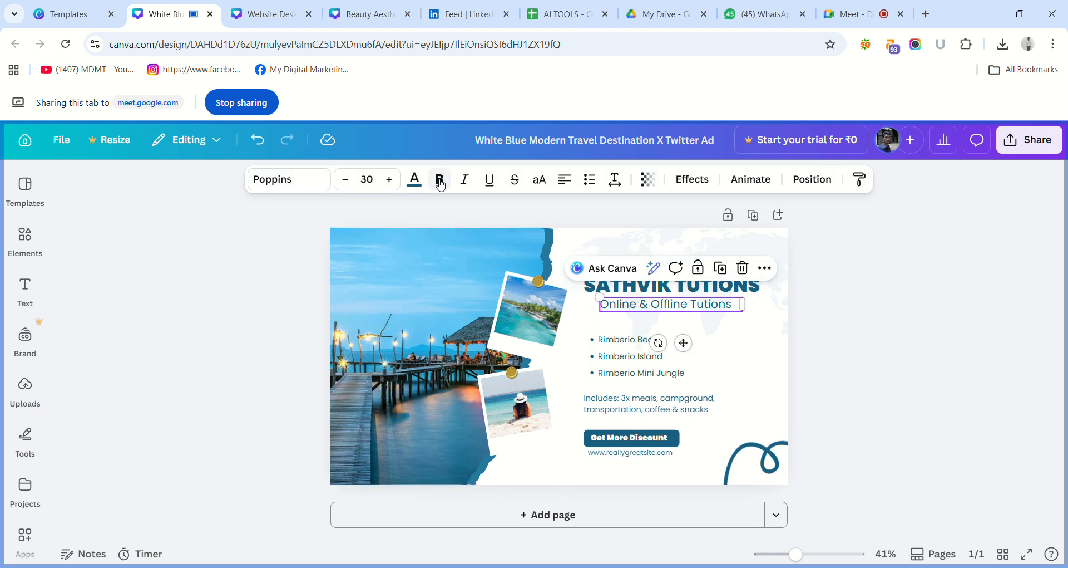
{"action": "left_click", "coordinate": [318, 181]}
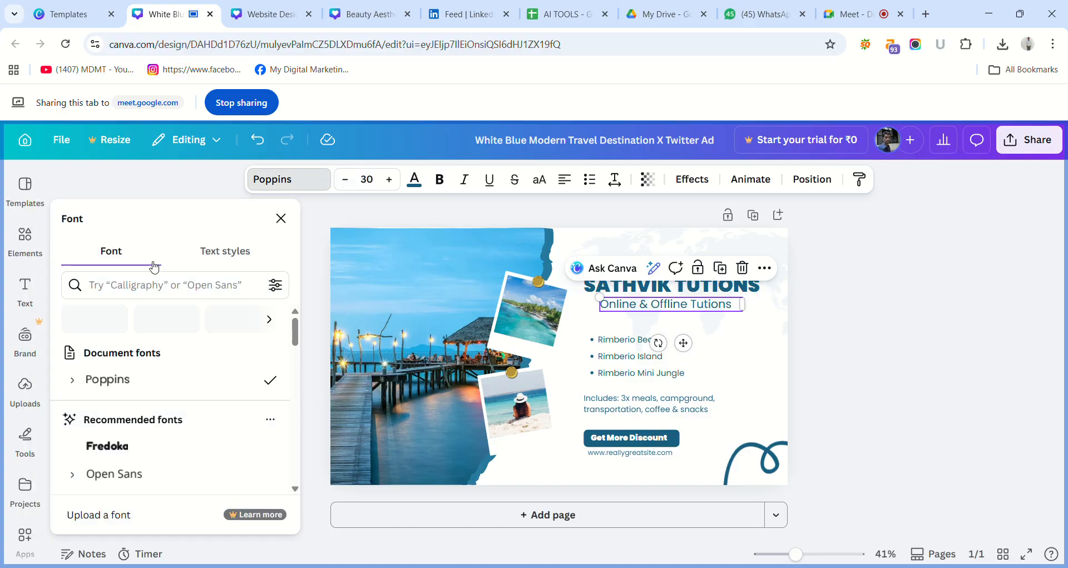
{"action": "left_click", "coordinate": [150, 284]}
{"action": "type", "text": "T"}
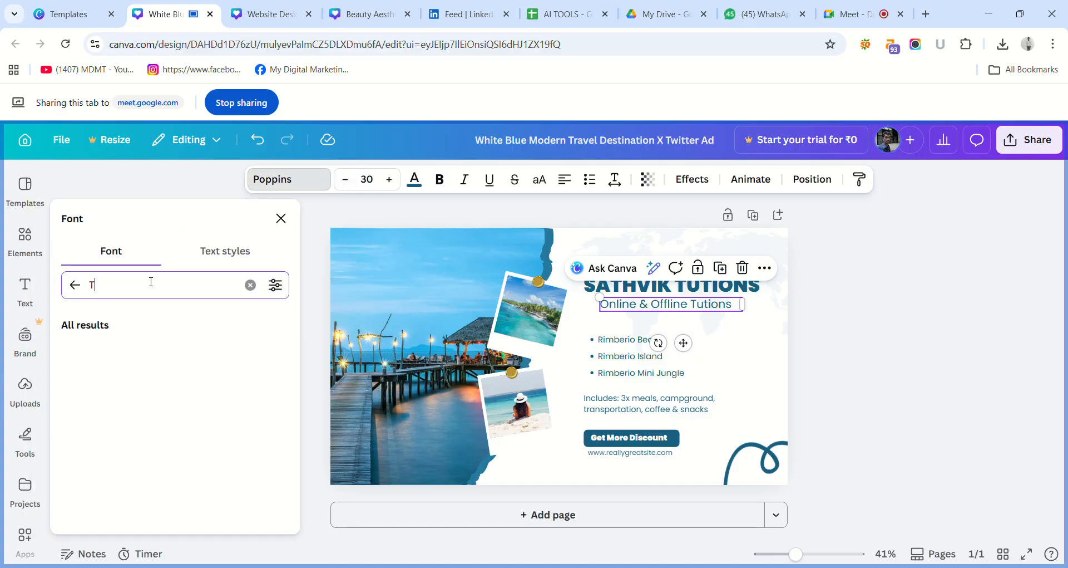
{"action": "type", "text": "ime"}
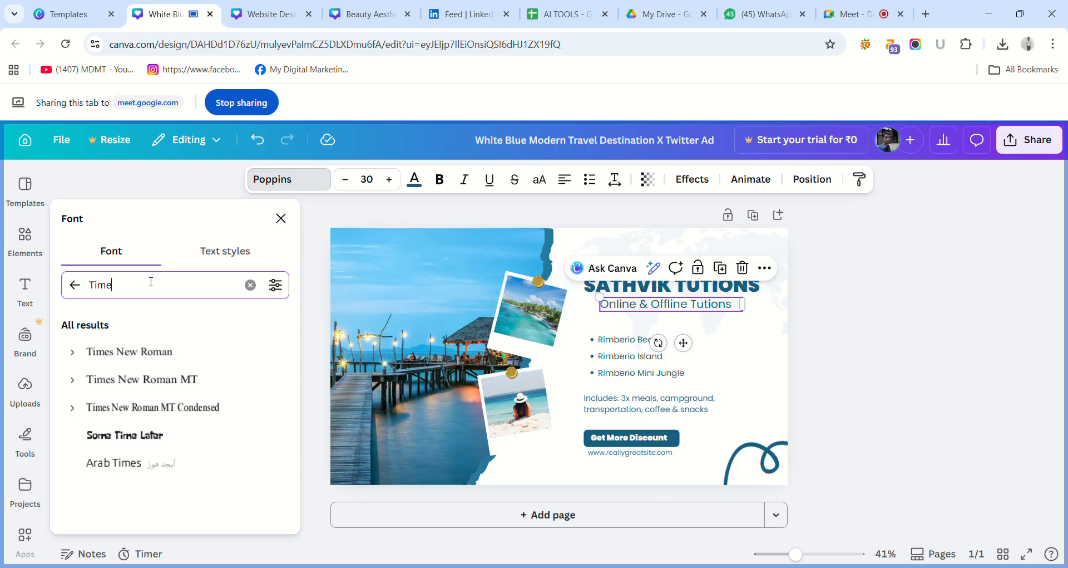
{"action": "left_click", "coordinate": [134, 356]}
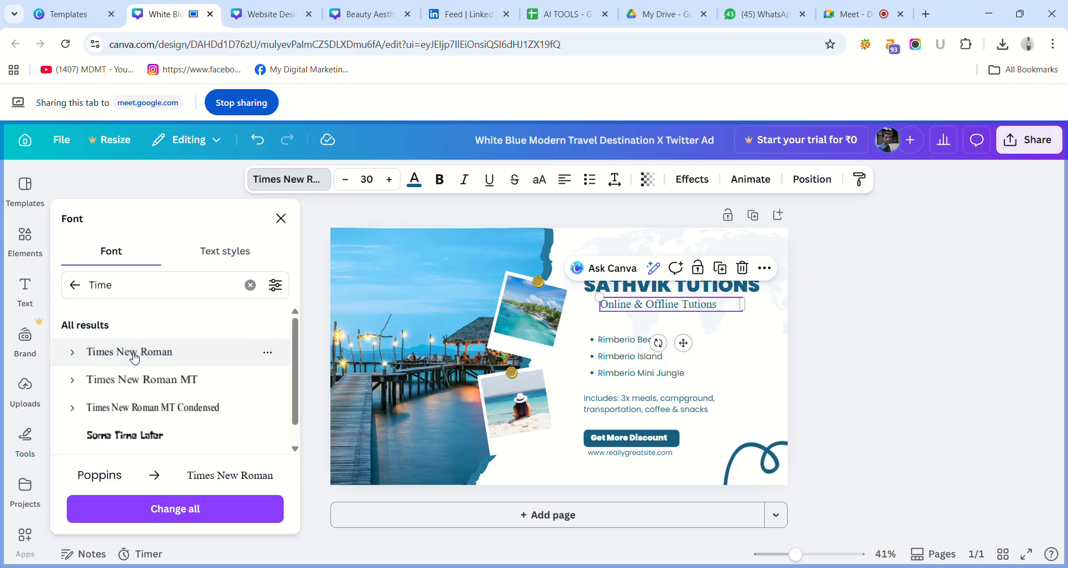
Set the main heading "SATHVIK TUTIONS" in Times New Roman MT and widen its text box so it fits on one line.
{"action": "left_click", "coordinate": [637, 283]}
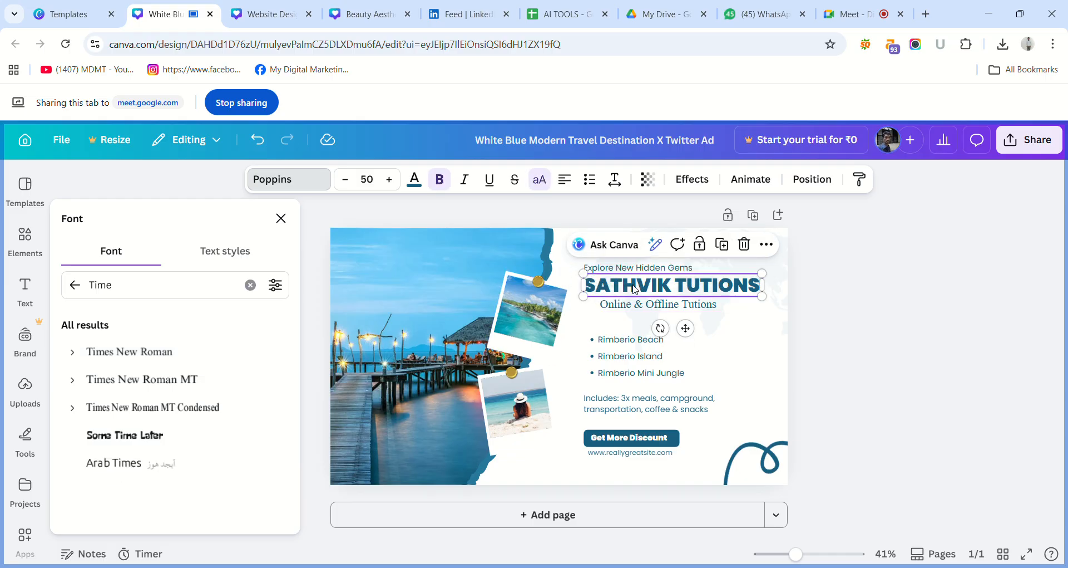
{"action": "left_click", "coordinate": [136, 381]}
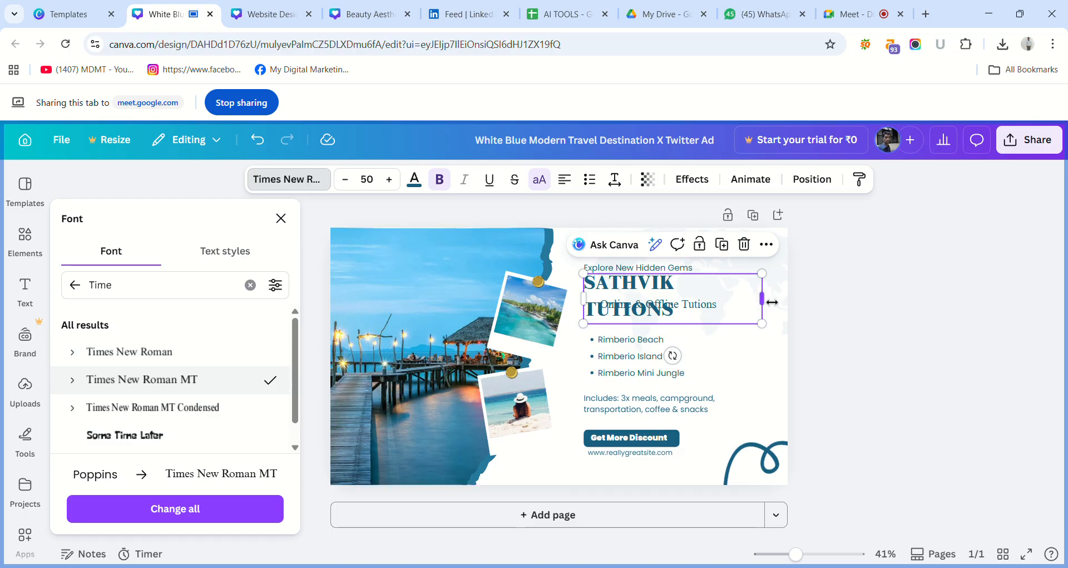
{"action": "mouse_move", "coordinate": [772, 301]}
{"action": "left_mouse_down"}
{"action": "mouse_move", "coordinate": [794, 298]}
{"action": "mouse_move", "coordinate": [774, 297]}
{"action": "left_mouse_up"}
{"action": "left_click", "coordinate": [843, 285]}
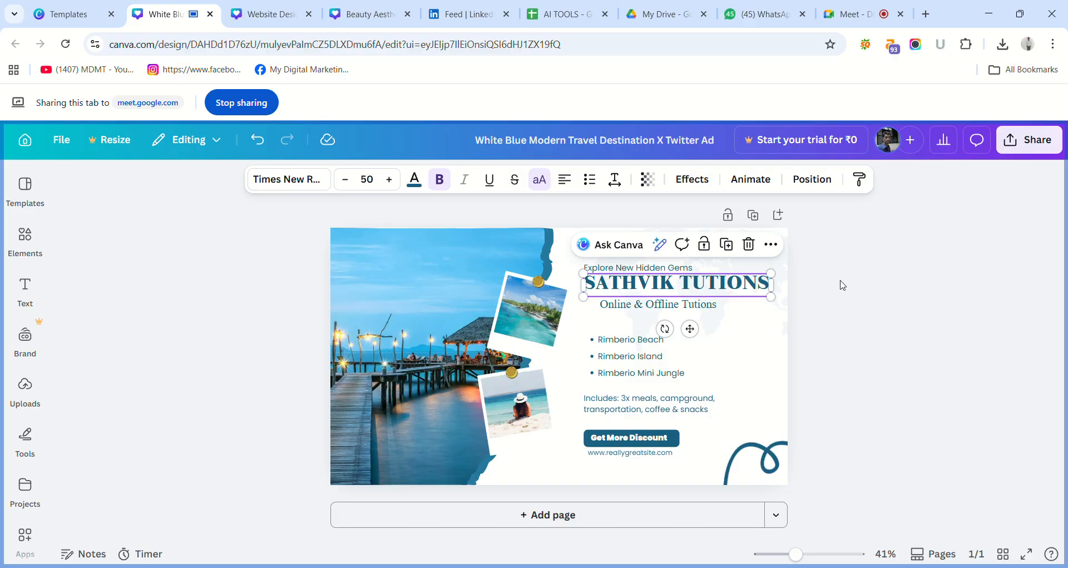
{"action": "left_click", "coordinate": [843, 285]}
Enlarge the subheading to about size 39.2 beneath the main heading, and delete the "Explore New Hidden Gems" line above the heading.
{"action": "left_click_drag", "start_coordinate": [703, 309], "coordinate": [722, 312]}
{"action": "left_click_drag", "start_coordinate": [622, 301], "coordinate": [573, 292]}
{"action": "left_click_drag", "start_coordinate": [642, 301], "coordinate": [674, 300]}
{"action": "left_click", "coordinate": [862, 336]}
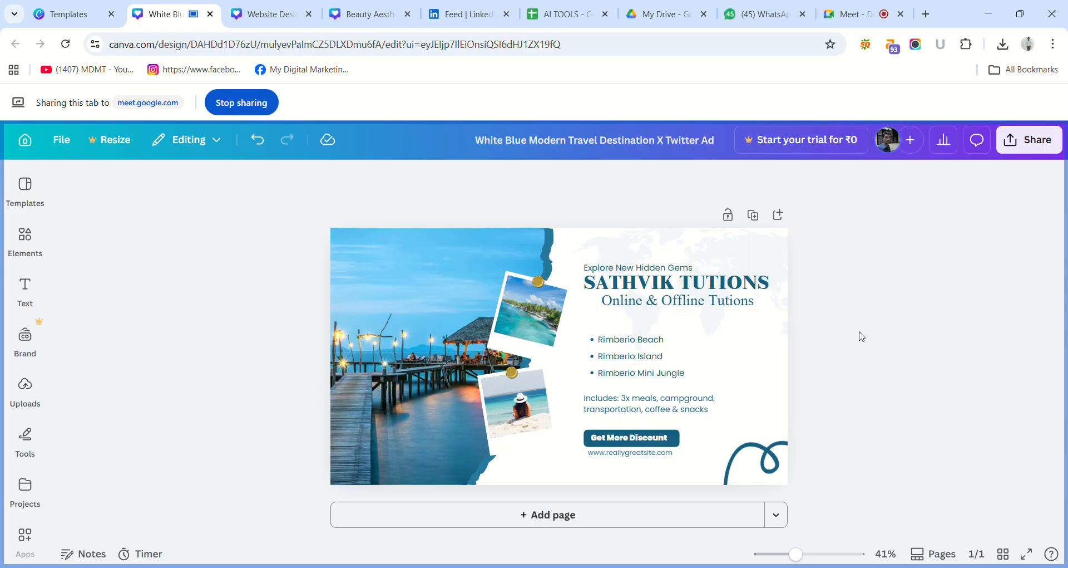
{"action": "left_click", "coordinate": [705, 269]}
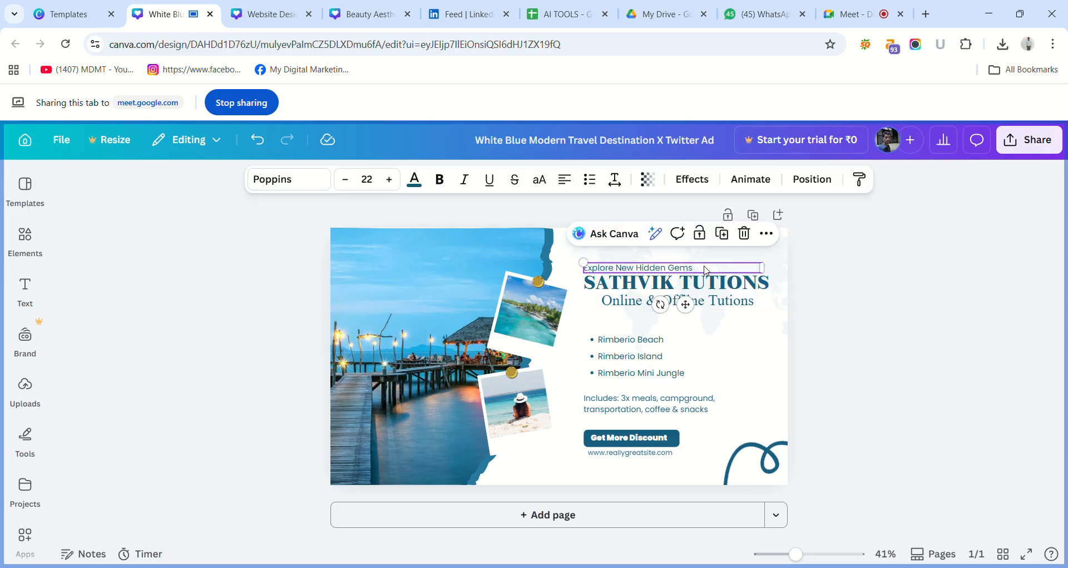
{"action": "key", "text": "Delete"}
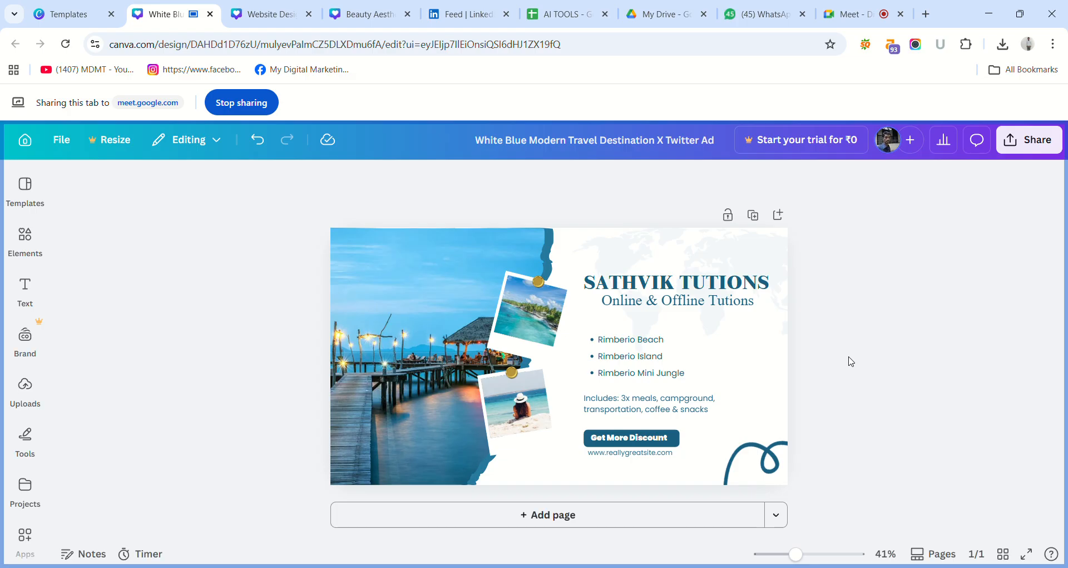
Replace the "Rimberio Beach" bullet with three bullets reading "Maths", "Science" and "Social".
{"action": "left_click", "coordinate": [671, 340]}
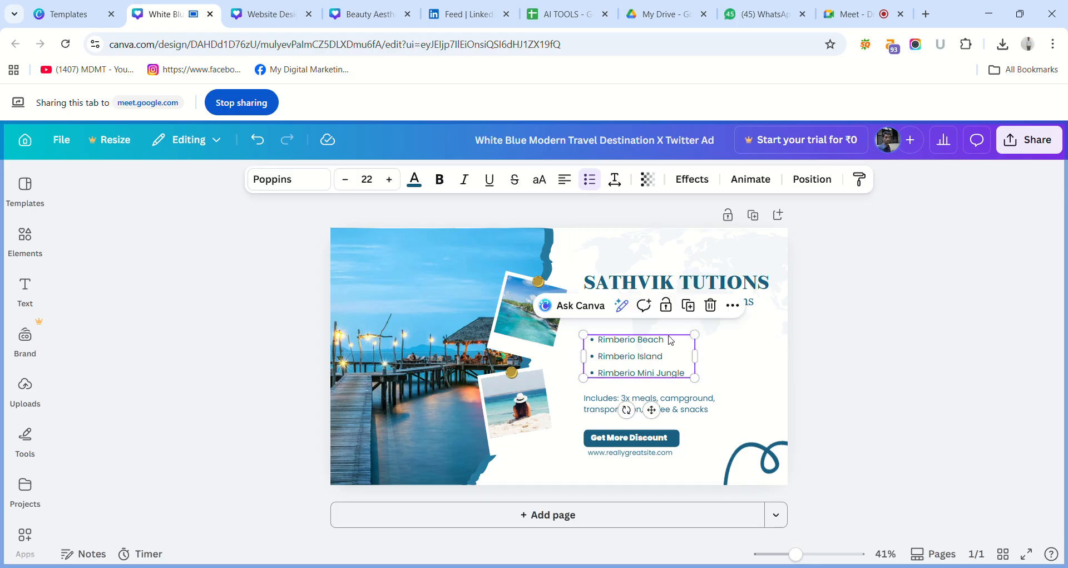
{"action": "triple_click", "coordinate": [672, 340]}
{"action": "key", "text": "BackSpace"}
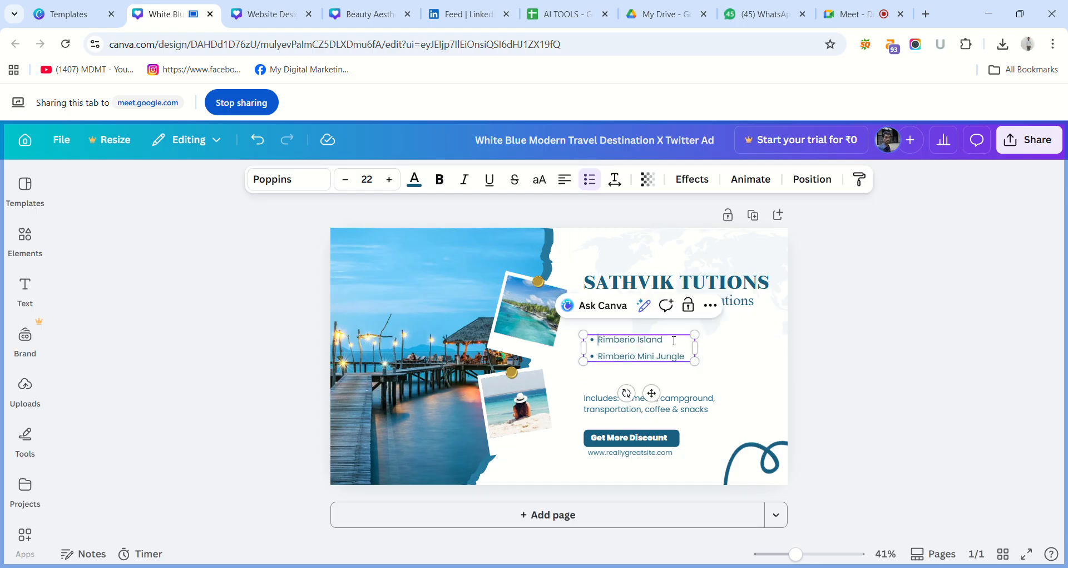
{"action": "key", "text": "Return"}
{"action": "key", "text": "Return"}
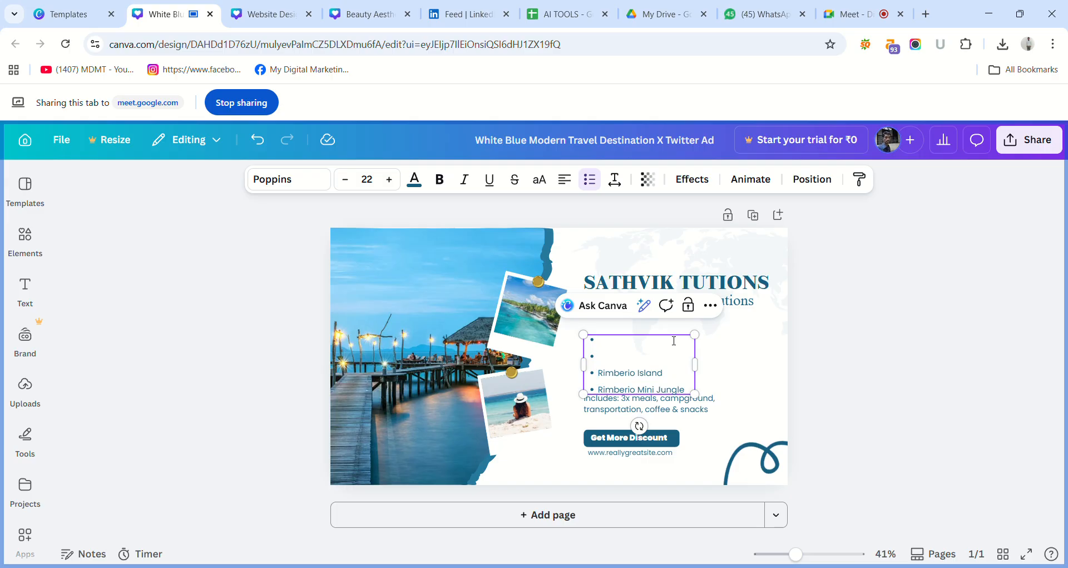
{"action": "type", "text": "Maths"}
{"action": "key", "text": "Return"}
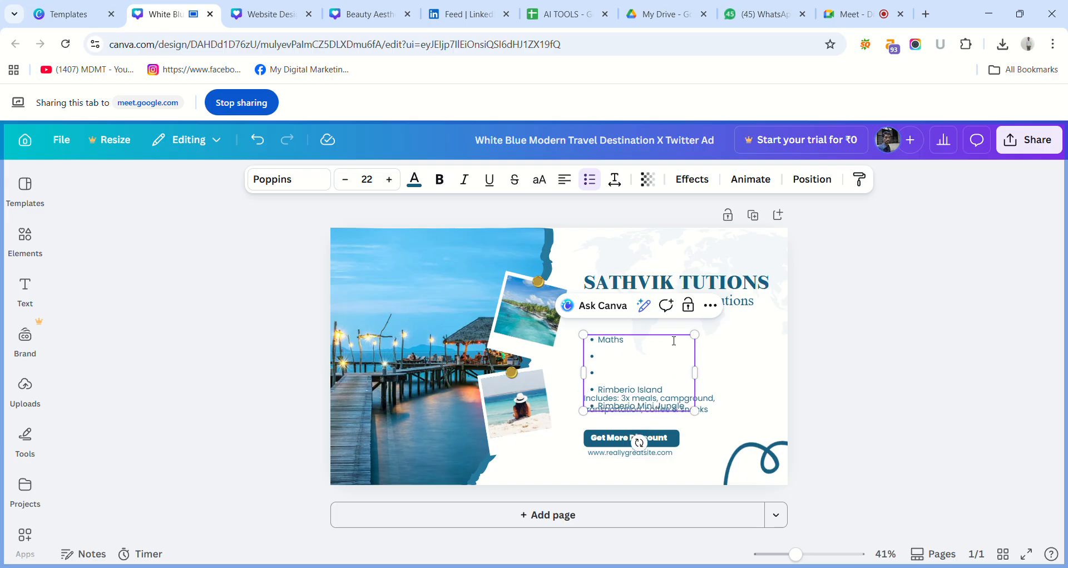
{"action": "type", "text": "S"}
{"action": "type", "text": "cience "}
{"action": "type", "text": "S"}
{"action": "type", "text": "ocial"}
{"action": "left_click", "coordinate": [780, 320]}
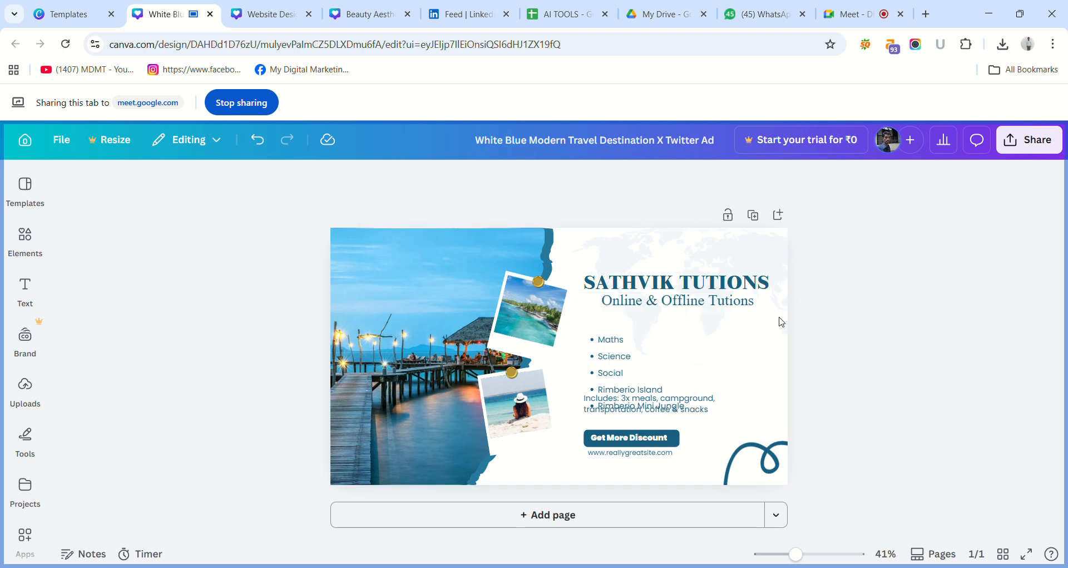
Delete the "Includes: 3x meals" paragraph below the bullet list and reposition the list in the space between the subheading and the button.
{"action": "left_click_drag", "start_coordinate": [643, 360], "coordinate": [644, 345]}
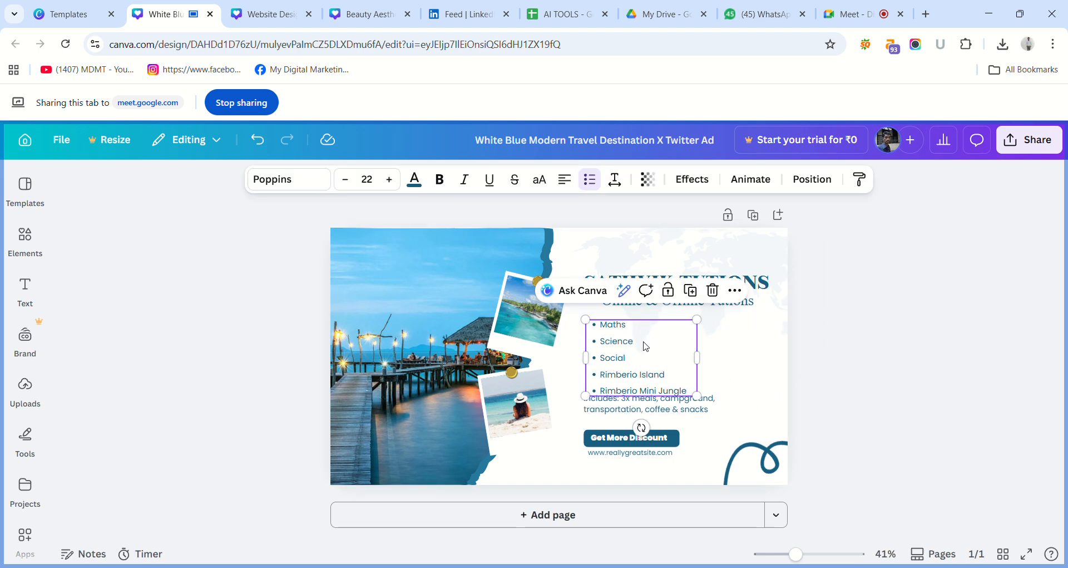
{"action": "left_click", "coordinate": [676, 408]}
{"action": "key", "text": "Delete"}
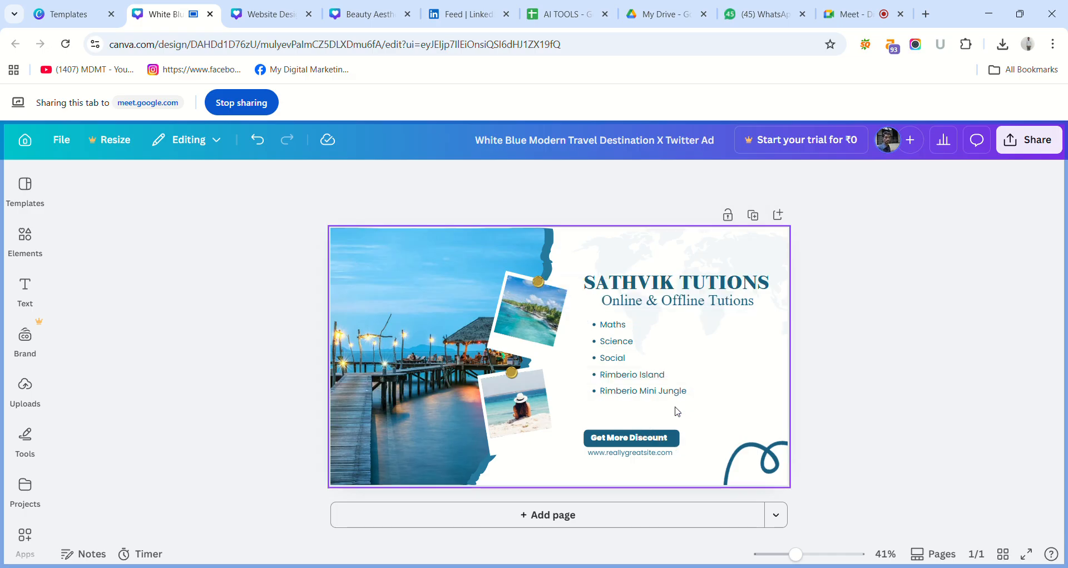
{"action": "left_click_drag", "start_coordinate": [659, 384], "coordinate": [665, 395]}
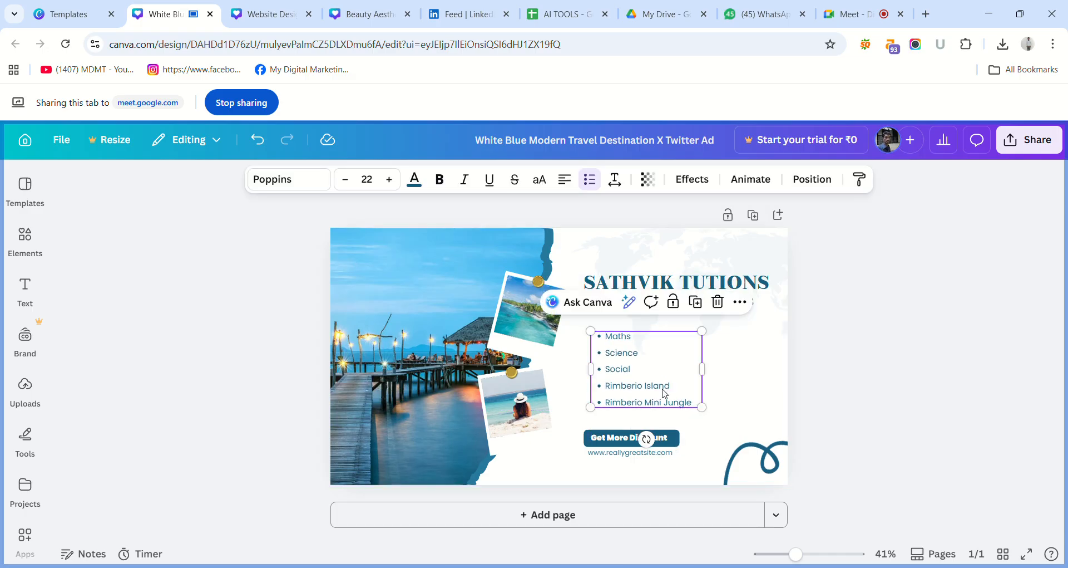
Replace the "Rimberio Island" and "Rimberio Mini Jungle" bullets with "Scanscrite", "Hindi" and "Kannada".
{"action": "left_click", "coordinate": [678, 390]}
{"action": "triple_click", "coordinate": [677, 390]}
{"action": "key", "text": "BackSpace"}
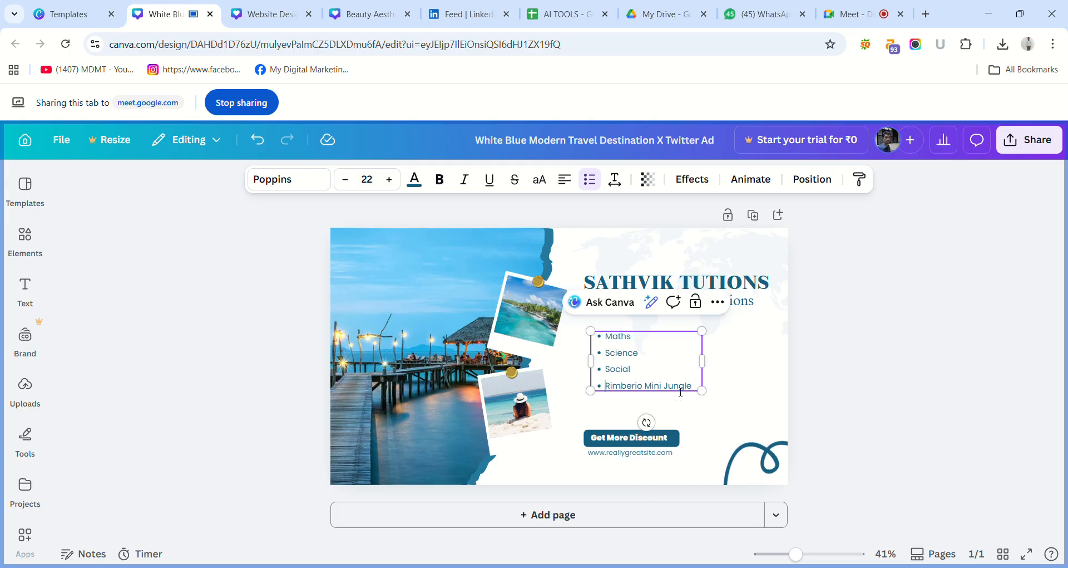
{"action": "type", "text": "Sci"}
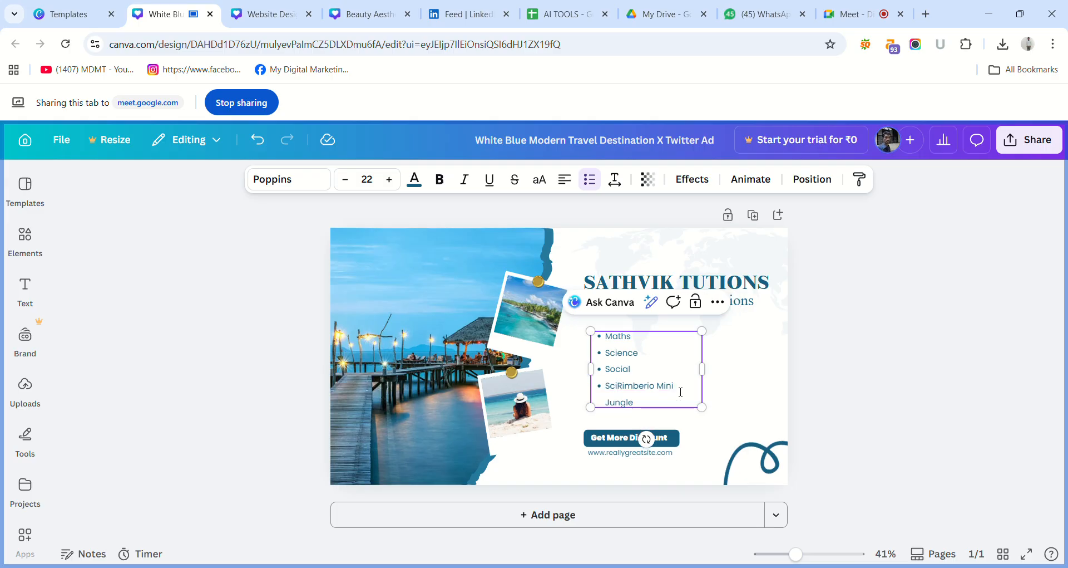
{"action": "key", "text": "BackSpace"}
{"action": "type", "text": "anscrite"}
{"action": "key", "text": "Return"}
{"action": "key", "text": "BackSpace"}
{"action": "key", "text": "BackSpace"}
{"action": "key", "text": "BackSpace"}
{"action": "key", "text": "BackSpace"}
{"action": "key", "text": "BackSpace"}
{"action": "key", "text": "BackSpace"}
{"action": "key", "text": "BackSpace"}
{"action": "key", "text": "BackSpace"}
{"action": "key", "text": "BackSpace"}
{"action": "type", "text": "Hindi"}
{"action": "key", "text": "Return"}
{"action": "type", "text": "Kannada"}
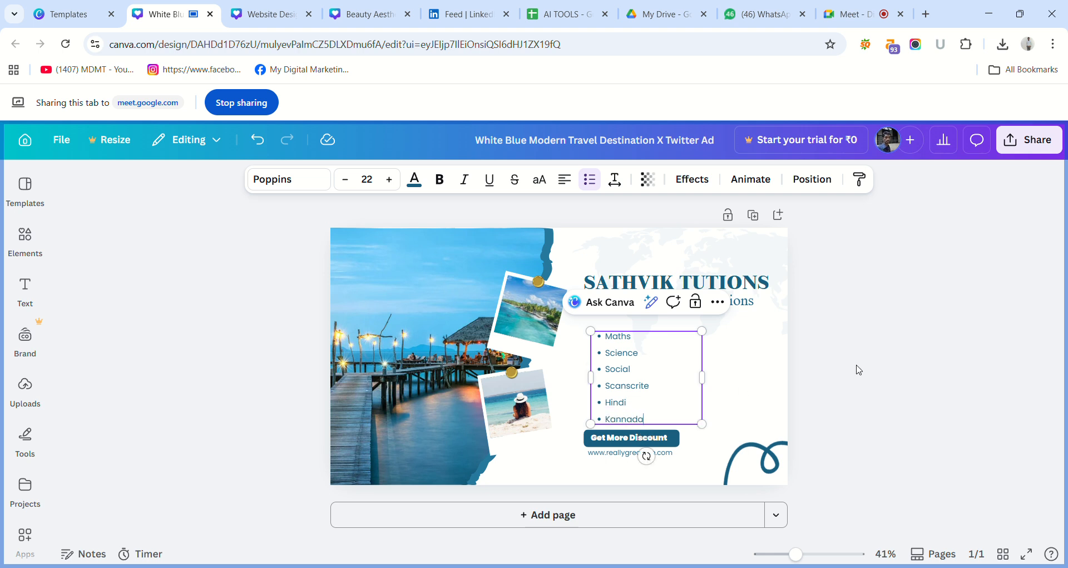
{"action": "left_click", "coordinate": [887, 365]}
Move the subject list up beneath the subheading and reduce its line spacing to 1.74.
{"action": "left_click", "coordinate": [656, 336]}
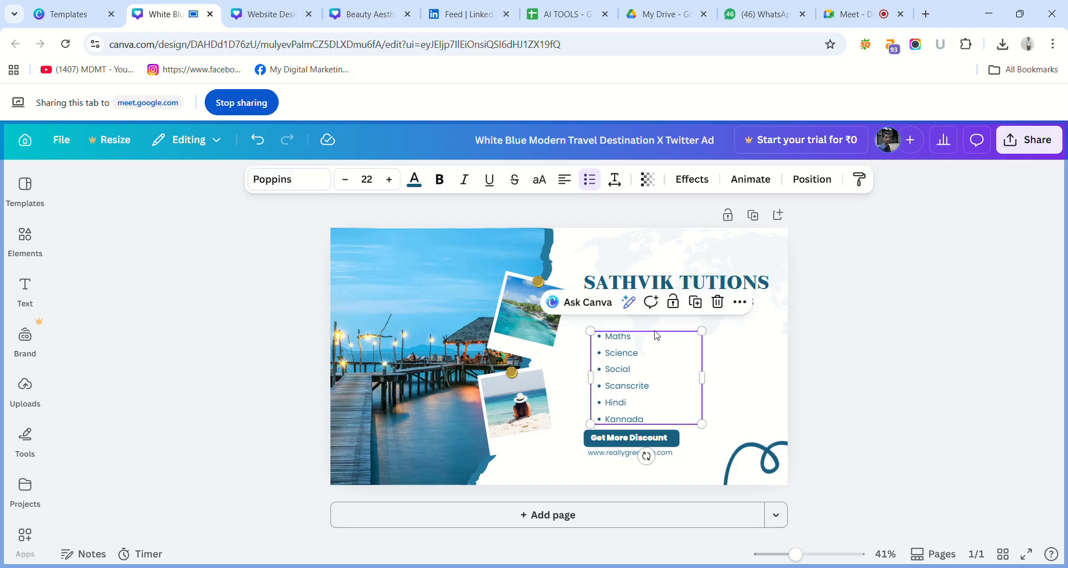
{"action": "left_click_drag", "start_coordinate": [657, 336], "coordinate": [656, 322]}
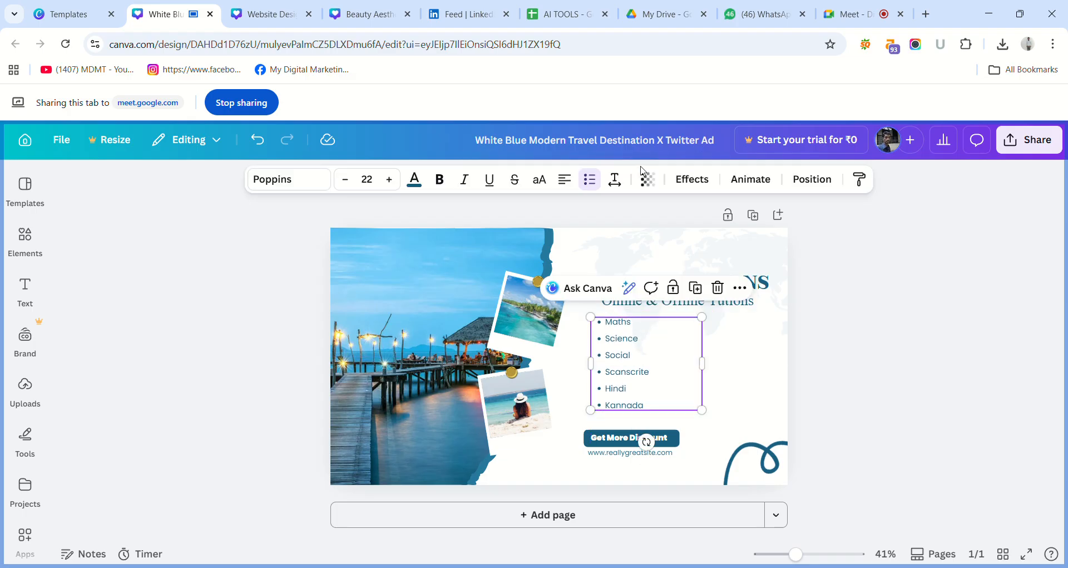
{"action": "left_click", "coordinate": [615, 179]}
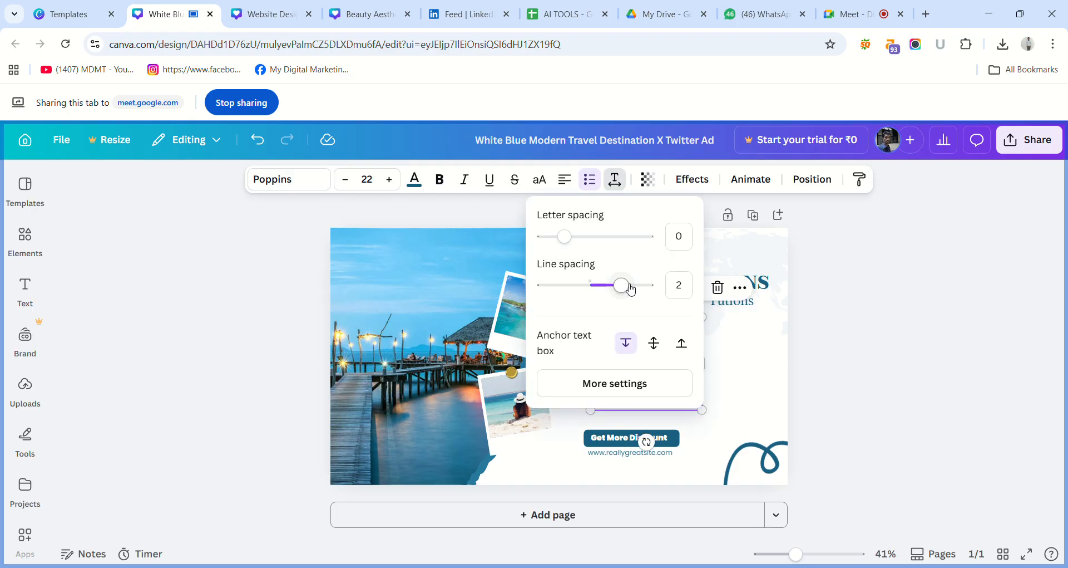
{"action": "left_click_drag", "start_coordinate": [631, 288], "coordinate": [612, 291]}
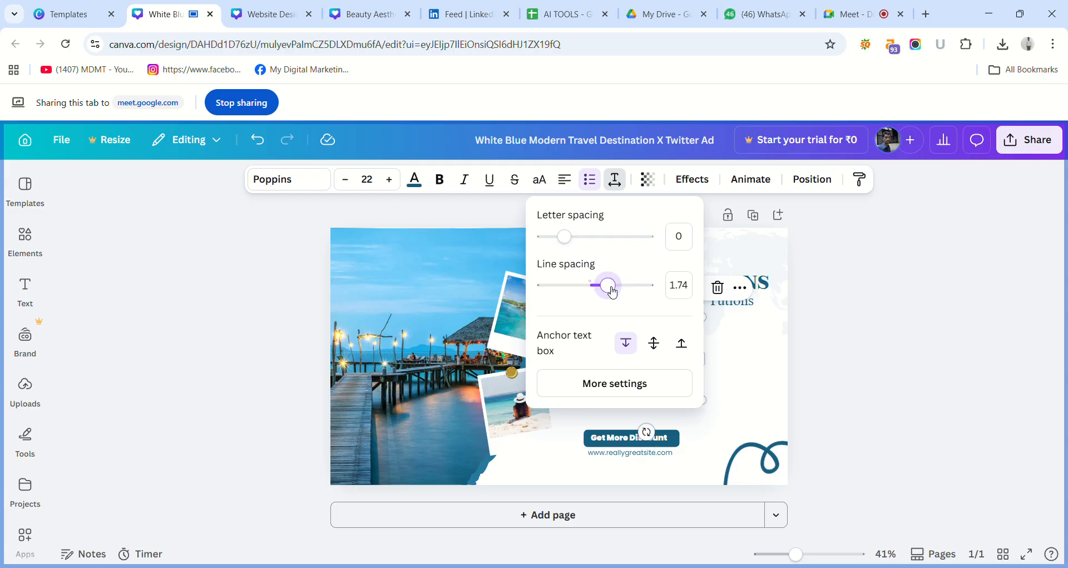
{"action": "left_click", "coordinate": [821, 300]}
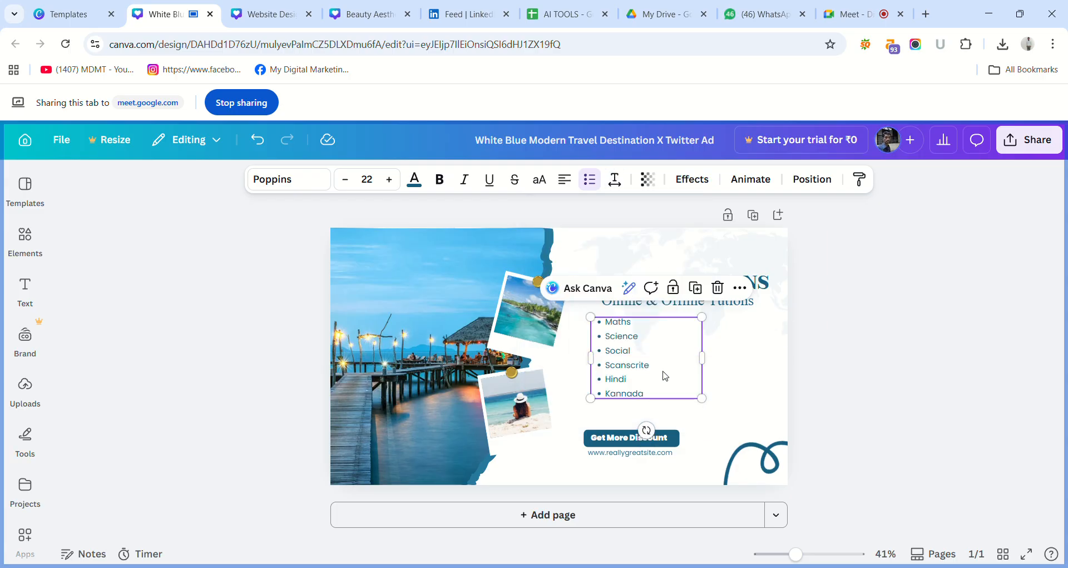
Change the spelling of the "Scanscrite" bullet to "Senscrite".
{"action": "double_click", "coordinate": [643, 372]}
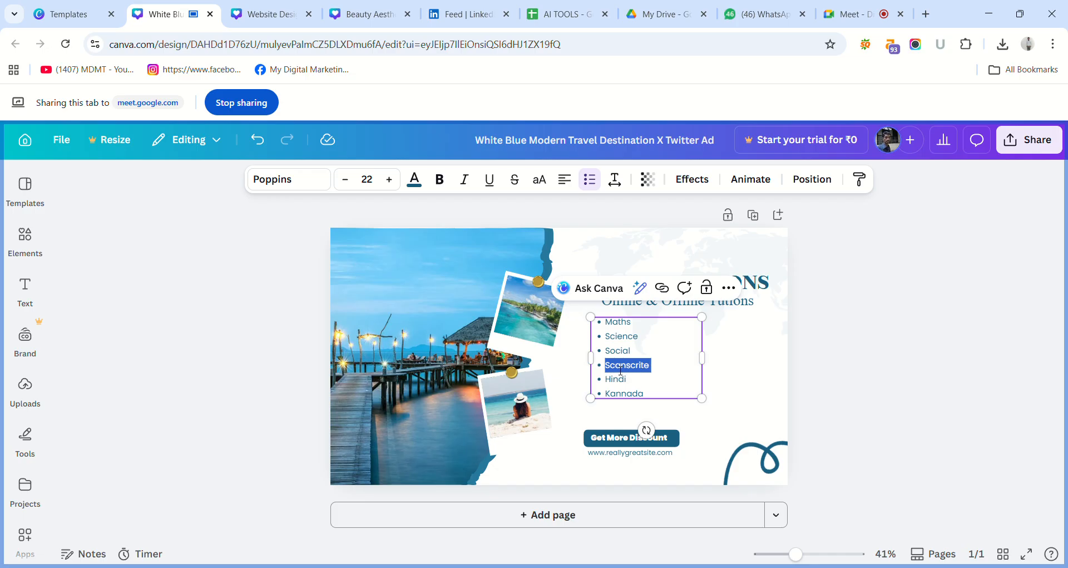
{"action": "left_click", "coordinate": [620, 370]}
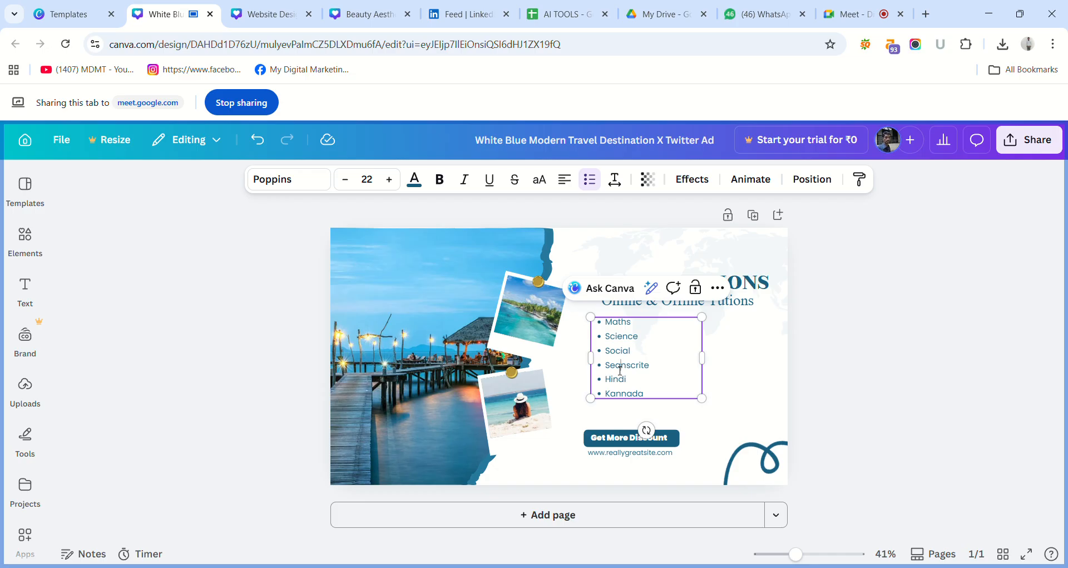
{"action": "key", "text": "BackSpace"}
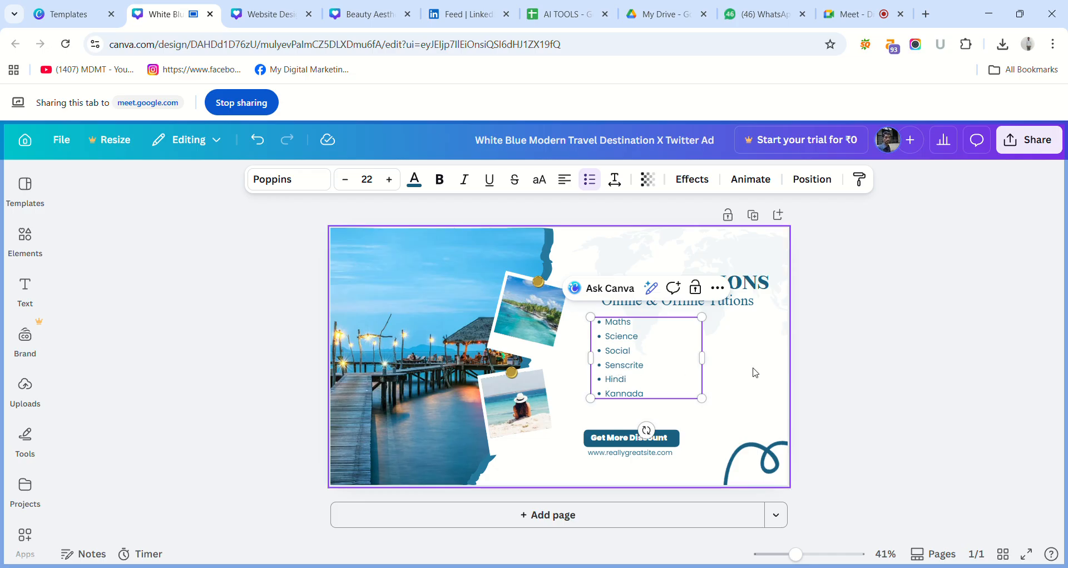
{"action": "left_click", "coordinate": [821, 375]}
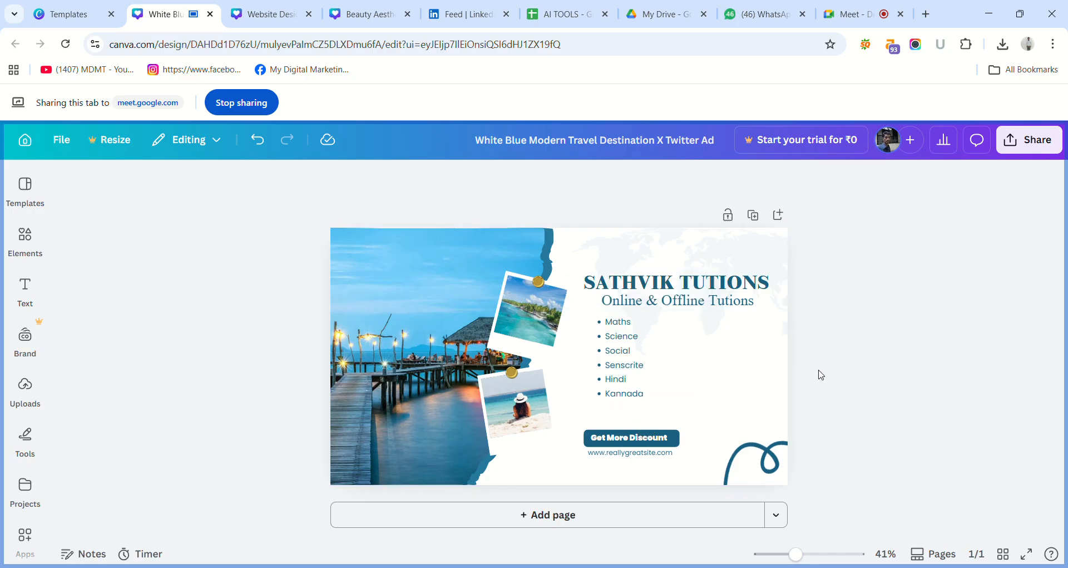
Space out the text by moving the subject list down, the main heading up, and the subheading slightly down between them.
{"action": "left_click_drag", "start_coordinate": [613, 337], "coordinate": [627, 353]}
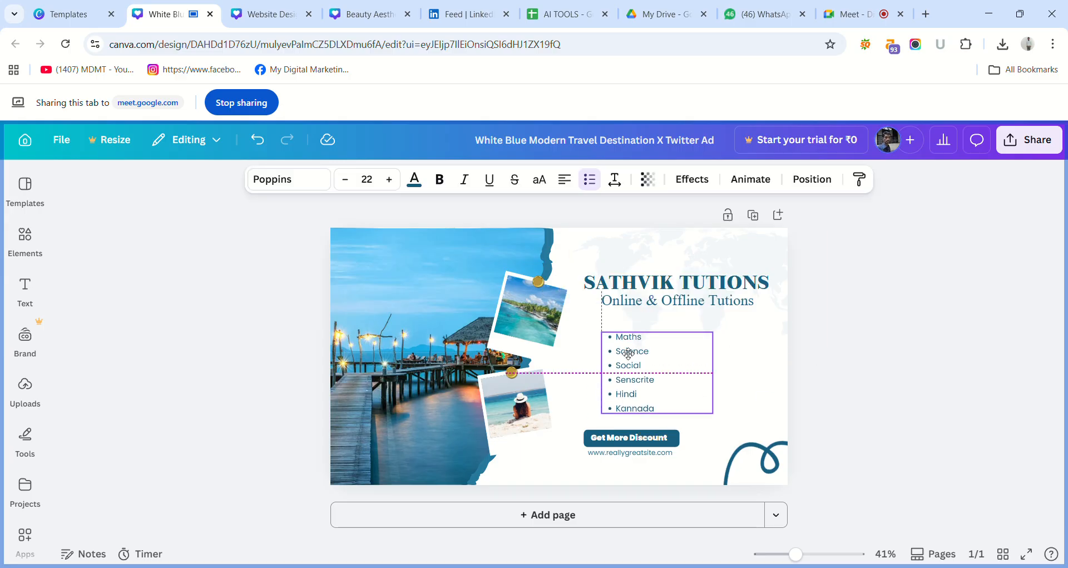
{"action": "left_click_drag", "start_coordinate": [662, 286], "coordinate": [660, 259]}
{"action": "mouse_move", "coordinate": [648, 306]}
{"action": "left_mouse_down"}
{"action": "mouse_move", "coordinate": [635, 275]}
{"action": "mouse_move", "coordinate": [642, 314]}
{"action": "left_mouse_up"}
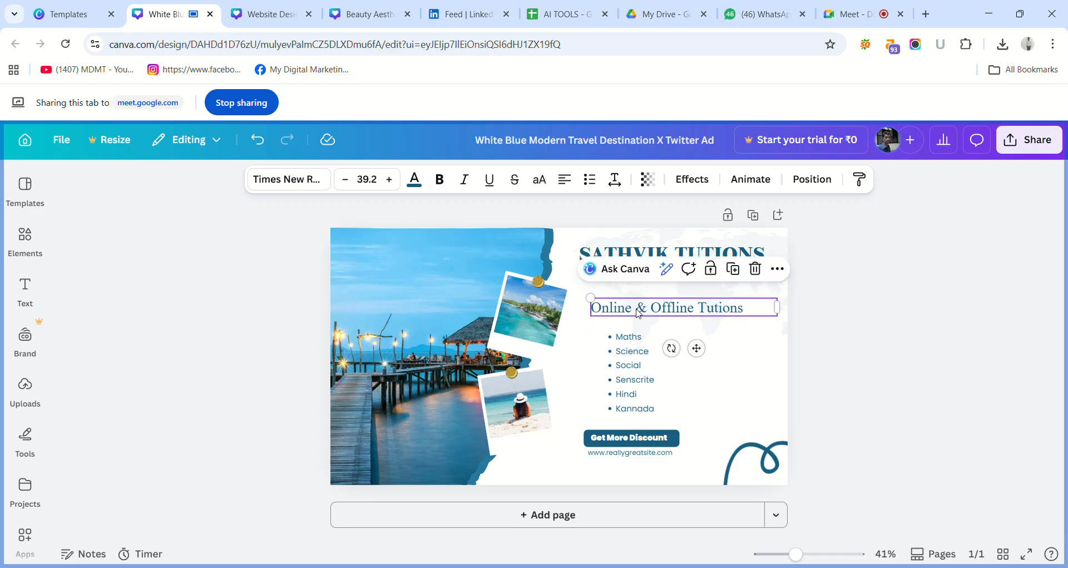
Replace the lower "Online & Offline Tutions" text with "SERVICES", fit its box to the word, and place it beneath the subheading.
{"action": "double_click", "coordinate": [642, 313]}
{"action": "type", "text": "S"}
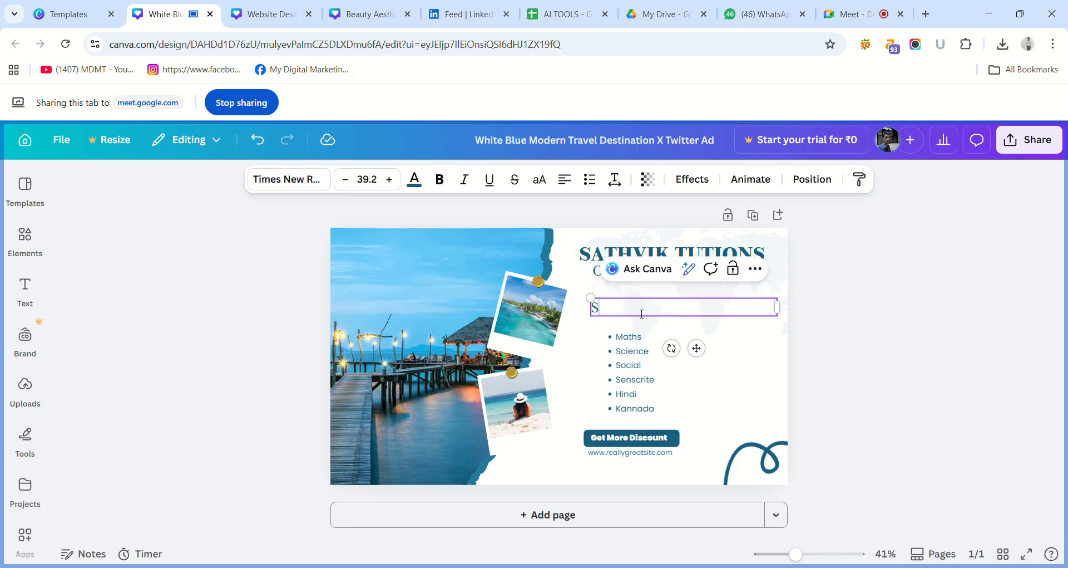
{"action": "type", "text": "ERVICES"}
{"action": "left_click_drag", "start_coordinate": [785, 316], "coordinate": [678, 296]}
{"action": "left_click", "coordinate": [902, 308]}
Fit the subject list's box to its text, shift the list up and right, and place "SERVICES" just above it.
{"action": "left_click", "coordinate": [645, 349]}
{"action": "left_click_drag", "start_coordinate": [640, 352], "coordinate": [668, 334]}
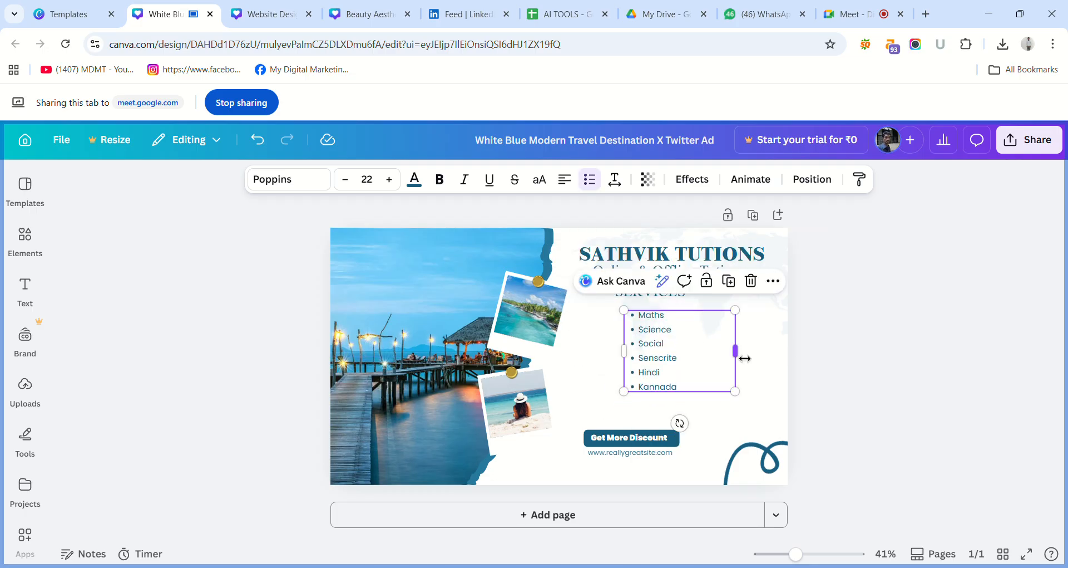
{"action": "left_click_drag", "start_coordinate": [744, 358], "coordinate": [686, 351]}
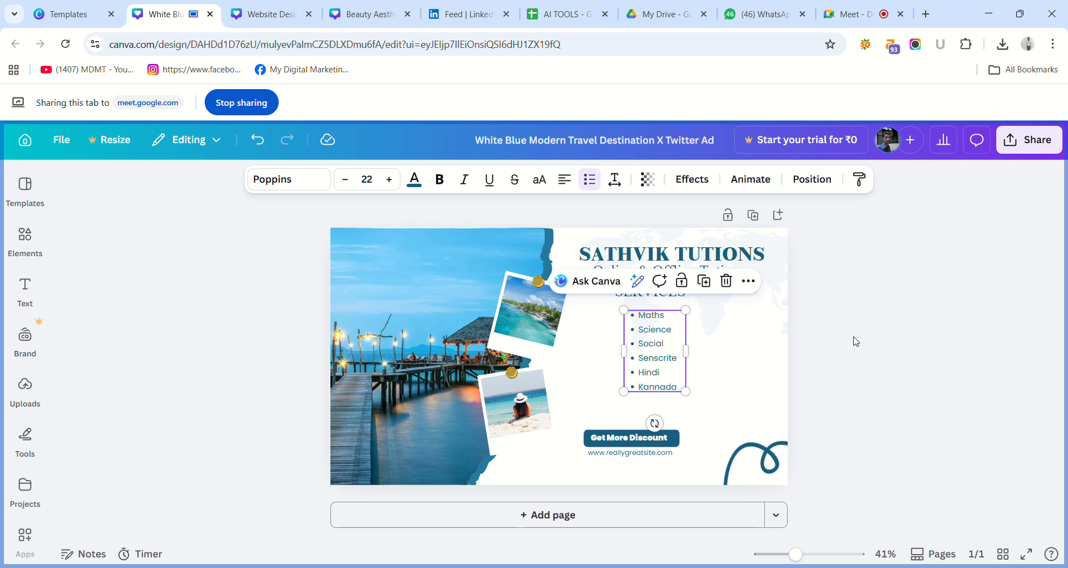
{"action": "left_click", "coordinate": [855, 341]}
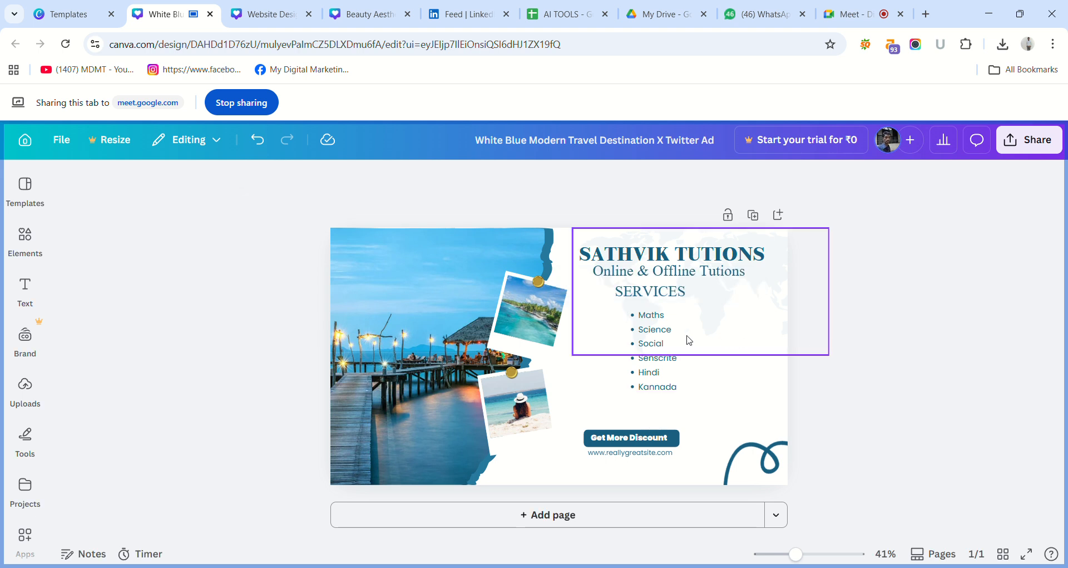
{"action": "left_click_drag", "start_coordinate": [675, 341], "coordinate": [678, 347]}
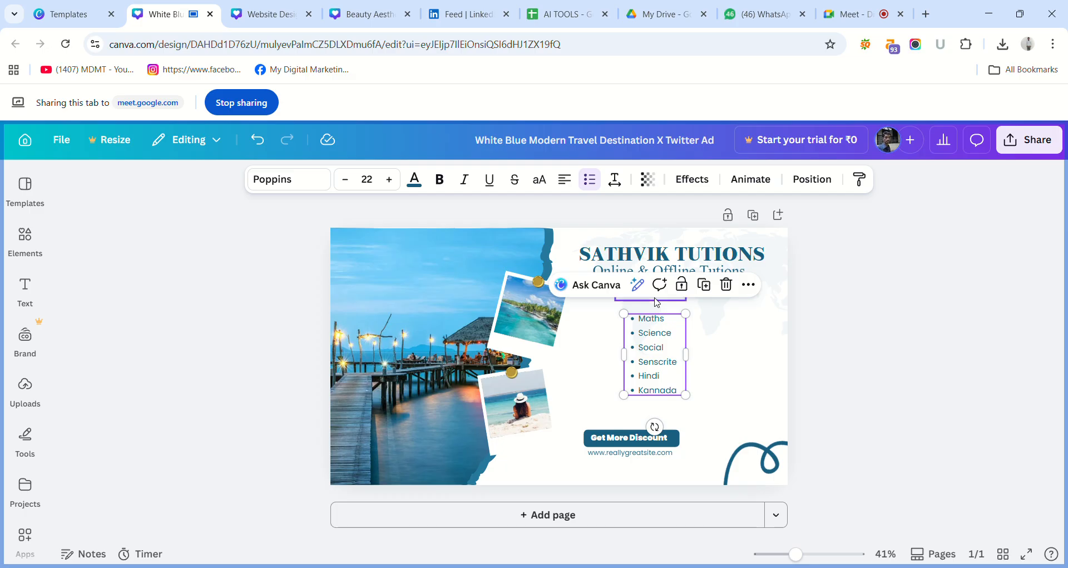
{"action": "left_click_drag", "start_coordinate": [657, 304], "coordinate": [665, 314]}
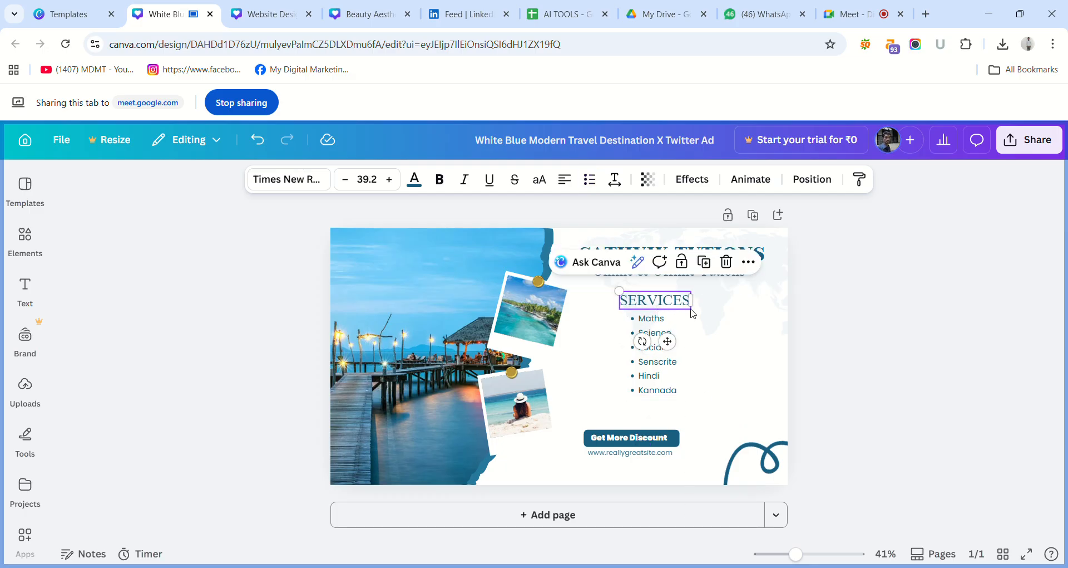
{"action": "left_click", "coordinate": [842, 348]}
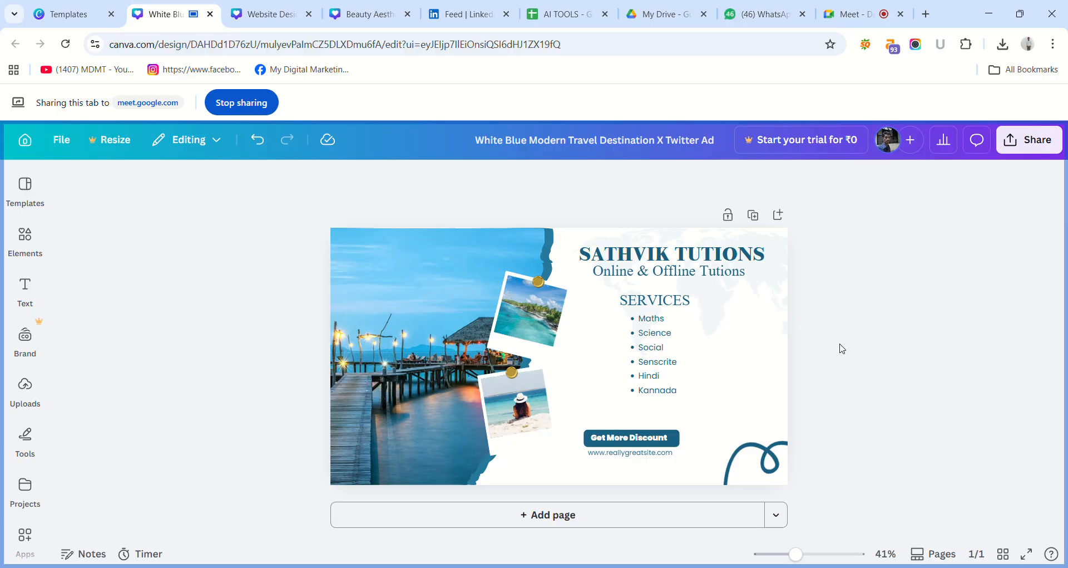
Fit the "Online & Offline Tutions" box to its text and shift it with the main heading slightly down and right.
{"action": "left_click_drag", "start_coordinate": [721, 256], "coordinate": [716, 266]}
{"action": "left_click", "coordinate": [718, 270]}
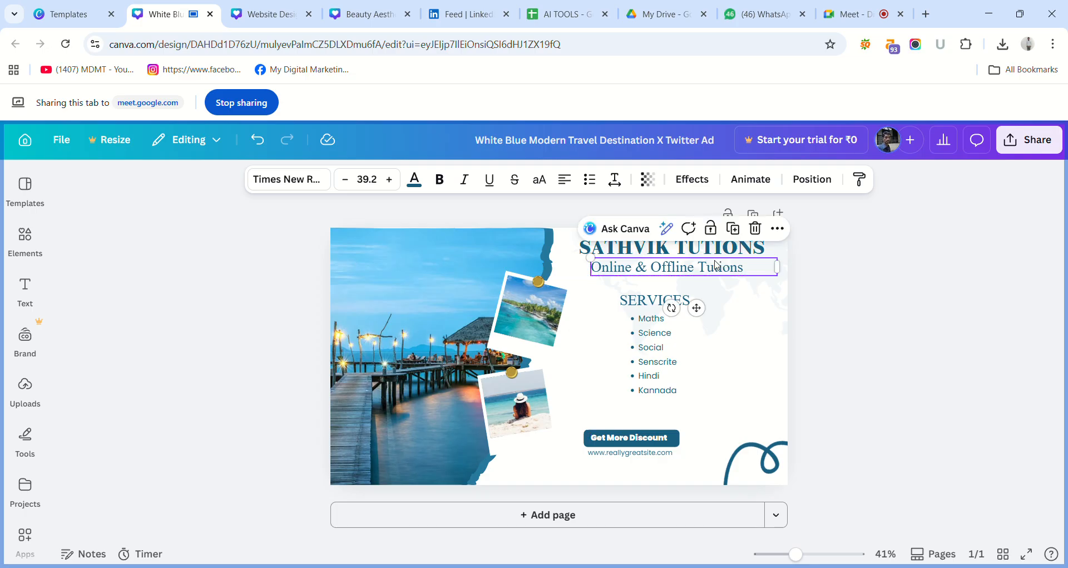
{"action": "left_click_drag", "start_coordinate": [786, 275], "coordinate": [749, 275]}
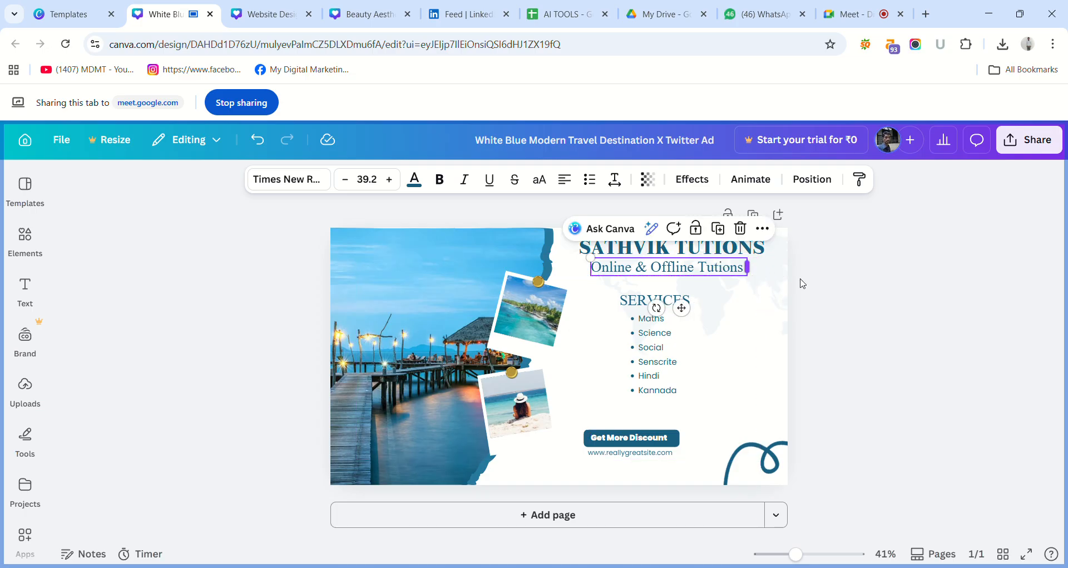
{"action": "left_click", "coordinate": [837, 295]}
{"action": "mouse_move", "coordinate": [677, 273]}
{"action": "left_mouse_down"}
{"action": "mouse_move", "coordinate": [684, 282]}
{"action": "mouse_move", "coordinate": [678, 263]}
{"action": "mouse_move", "coordinate": [684, 271]}
{"action": "left_mouse_up"}
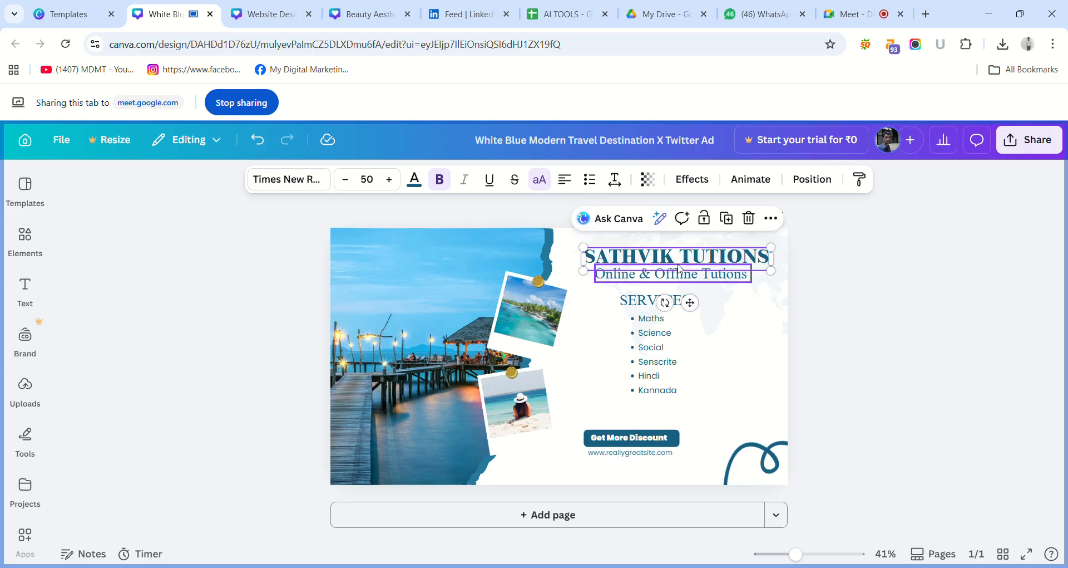
{"action": "left_click", "coordinate": [856, 312]}
{"action": "left_click", "coordinate": [682, 292]}
{"action": "left_click_drag", "start_coordinate": [682, 294], "coordinate": [685, 296]}
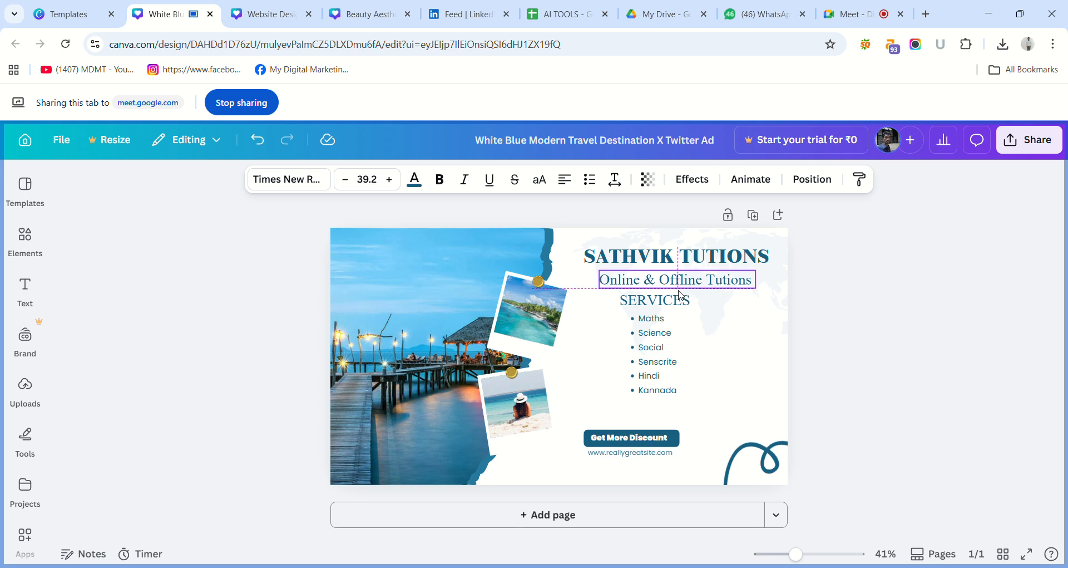
Move the subject list and the "SERVICES" heading slightly down and right to even out the spacing under the subheading.
{"action": "left_click", "coordinate": [658, 358]}
{"action": "left_click_drag", "start_coordinate": [658, 358], "coordinate": [669, 363]}
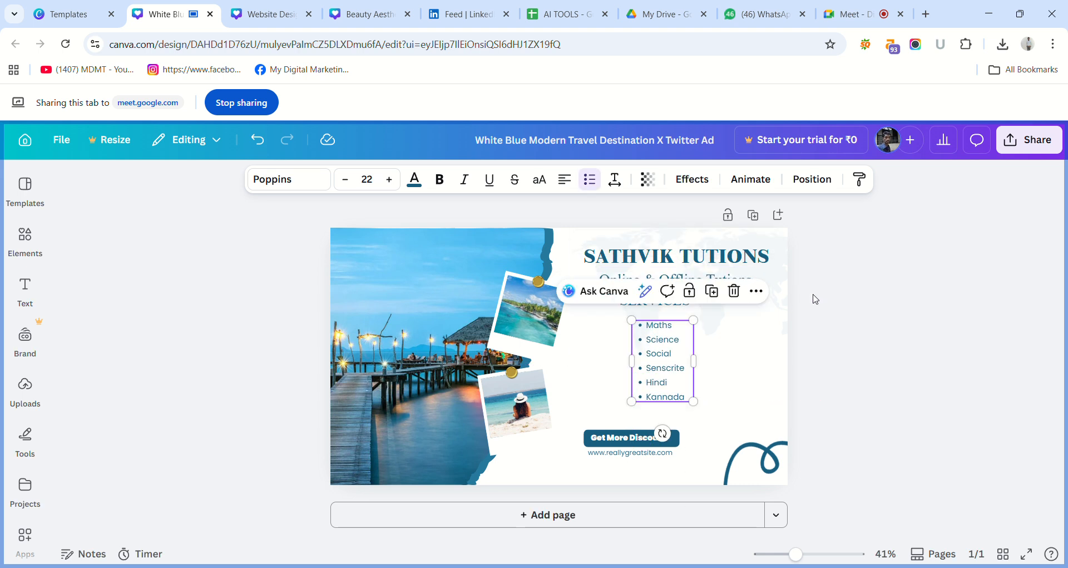
{"action": "left_click", "coordinate": [673, 302]}
{"action": "left_click_drag", "start_coordinate": [677, 307], "coordinate": [677, 306]}
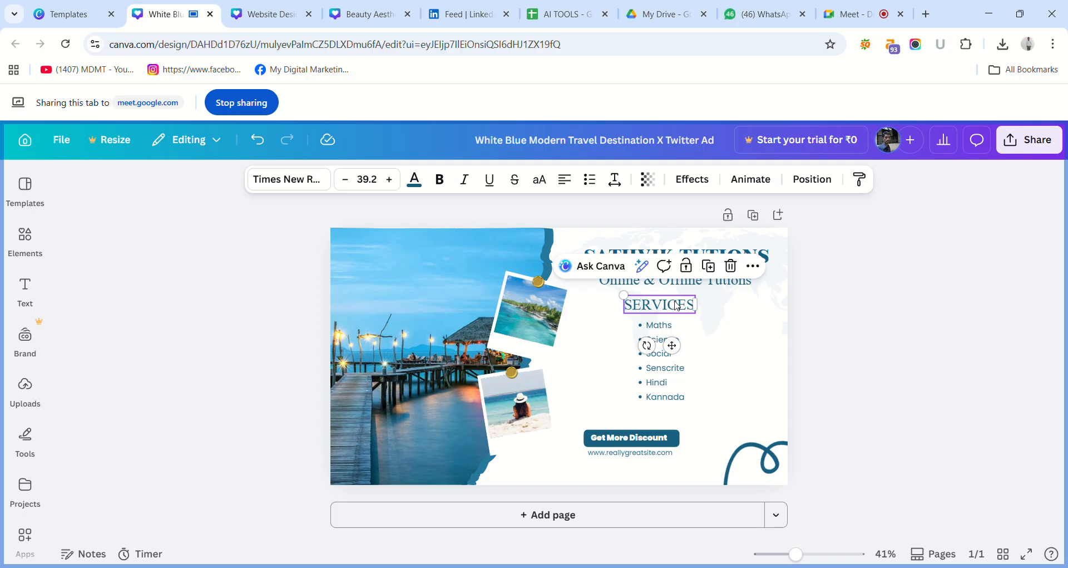
{"action": "left_click", "coordinate": [837, 350]}
Change the "Get More Discount" label to "Contact Us" and narrow its text box to fit.
{"action": "left_click", "coordinate": [639, 443]}
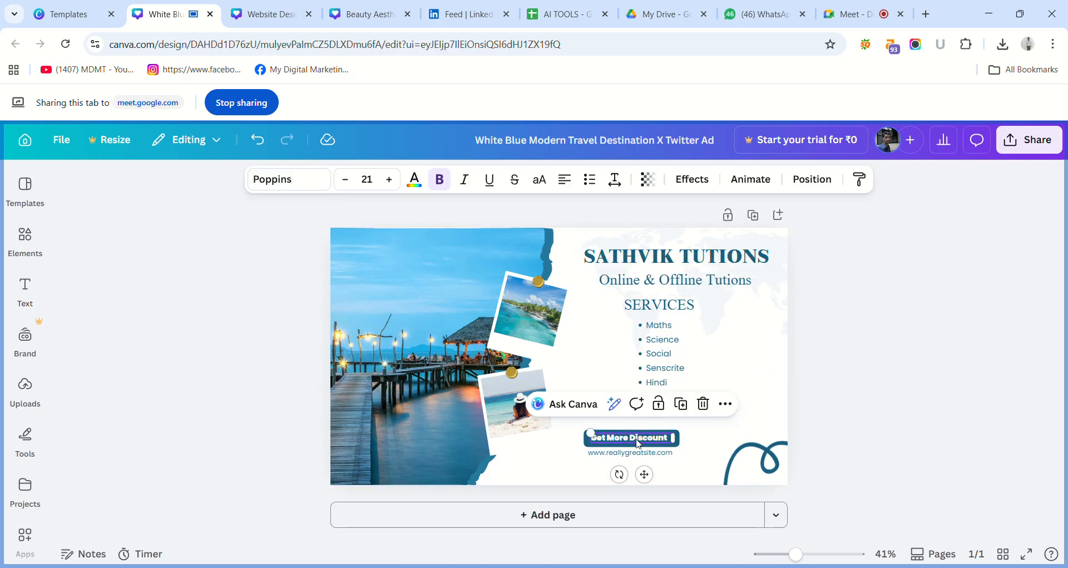
{"action": "double_click", "coordinate": [641, 444]}
{"action": "type", "text": "Co"}
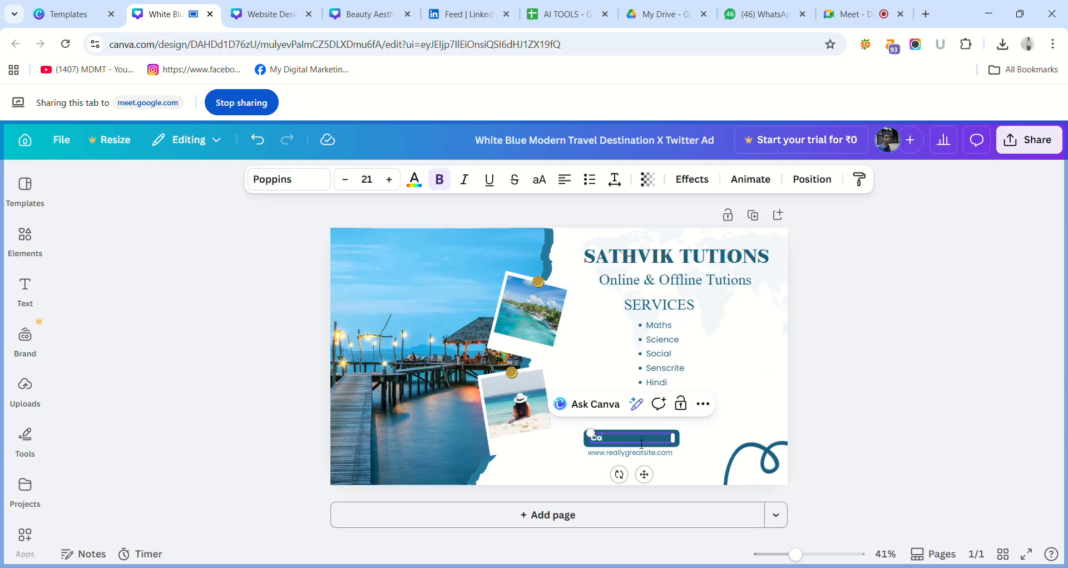
{"action": "type", "text": "ntact Us"}
{"action": "left_click_drag", "start_coordinate": [674, 438], "coordinate": [642, 446]}
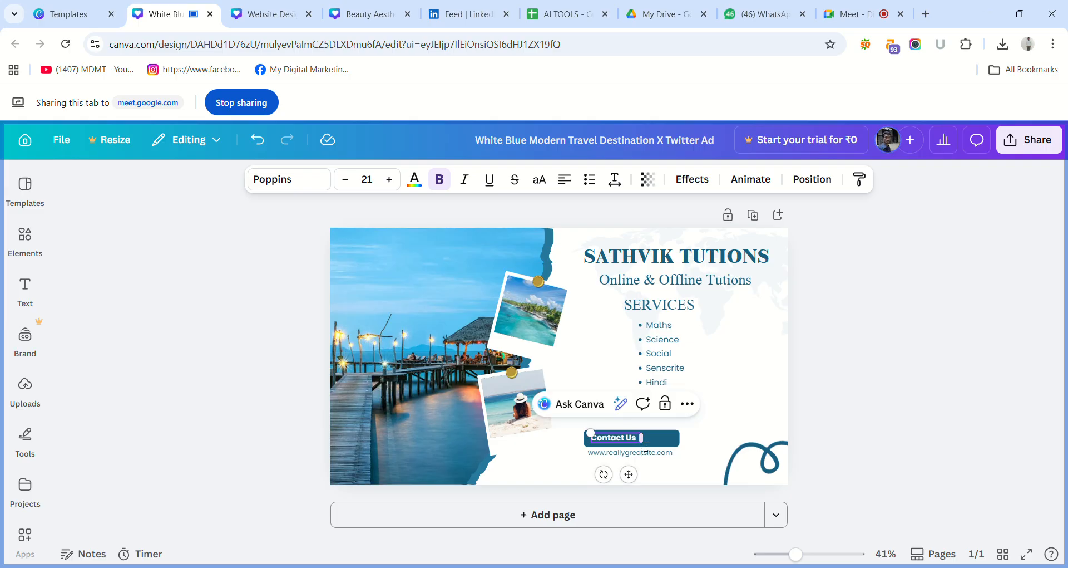
{"action": "left_click", "coordinate": [889, 390]}
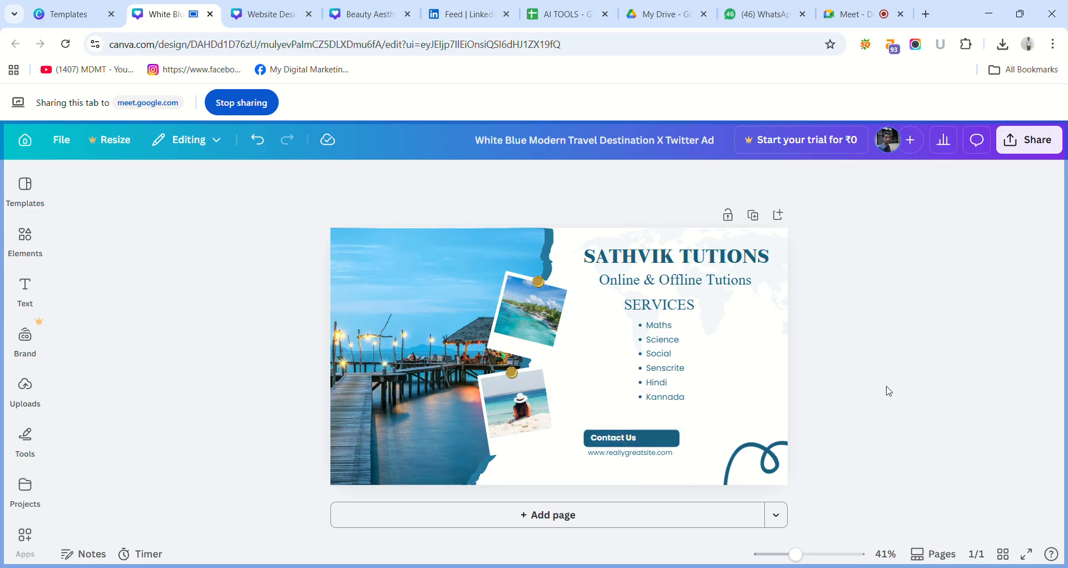
Move the blue button shape up beneath the subject list and centre the "Contact Us" label on it.
{"action": "left_click", "coordinate": [655, 440]}
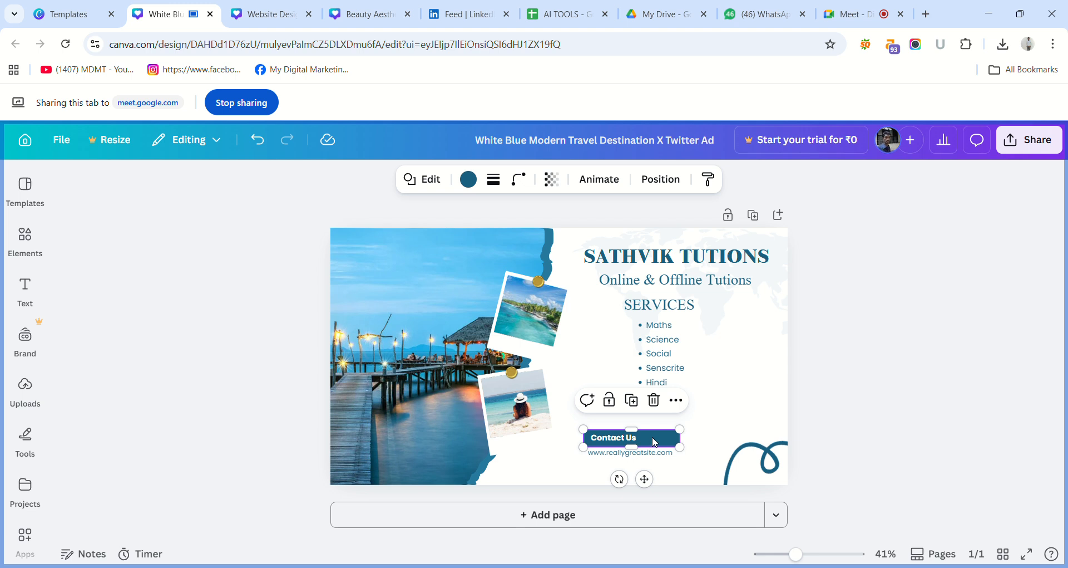
{"action": "left_click_drag", "start_coordinate": [655, 441], "coordinate": [664, 434]}
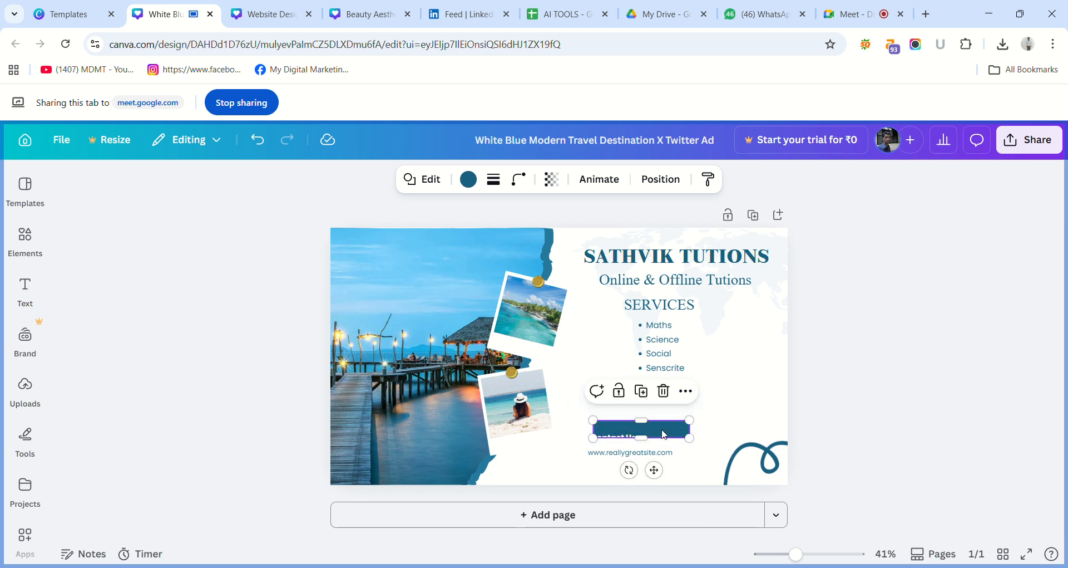
{"action": "left_click", "coordinate": [565, 449]}
{"action": "mouse_move", "coordinate": [641, 428]}
{"action": "left_mouse_down"}
{"action": "mouse_move", "coordinate": [618, 445]}
{"action": "mouse_move", "coordinate": [650, 433]}
{"action": "left_mouse_up"}
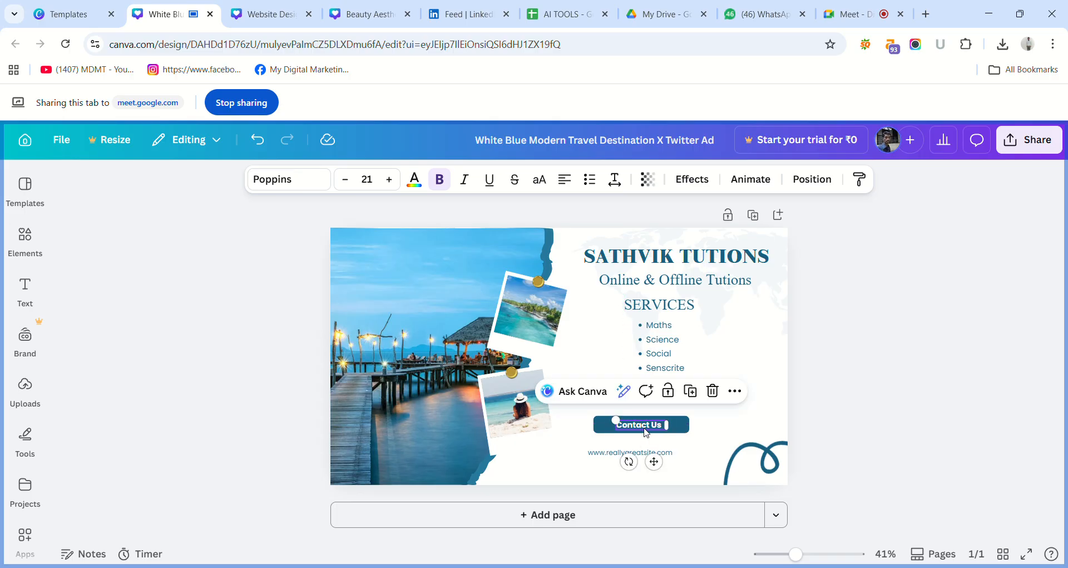
{"action": "left_click", "coordinate": [823, 419]}
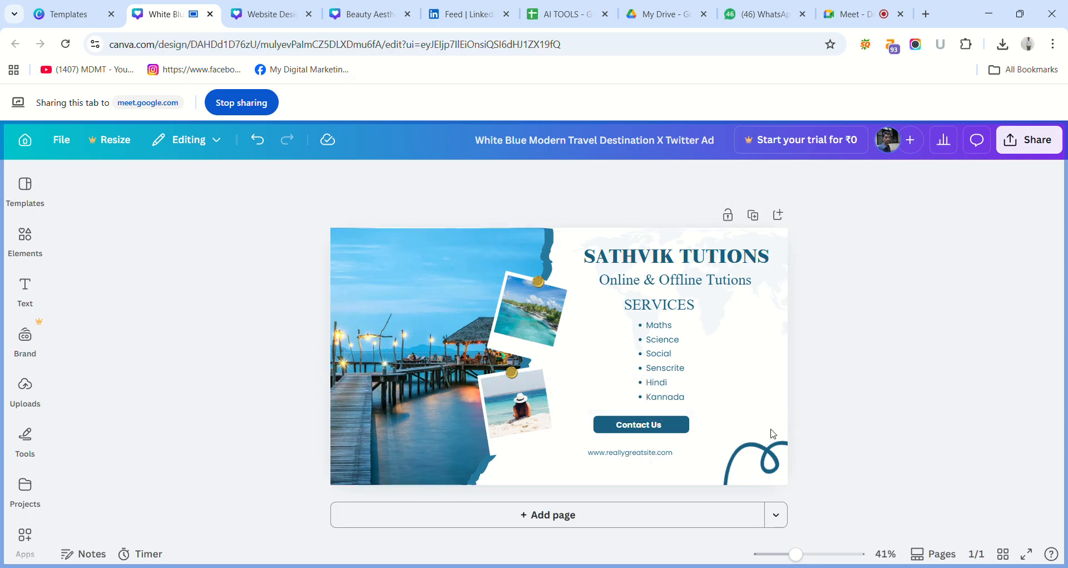
Replace the website address with the contact phone number copied from the Sathvik tuitions flyer on page 60 of the other open design.
{"action": "double_click", "coordinate": [661, 454]}
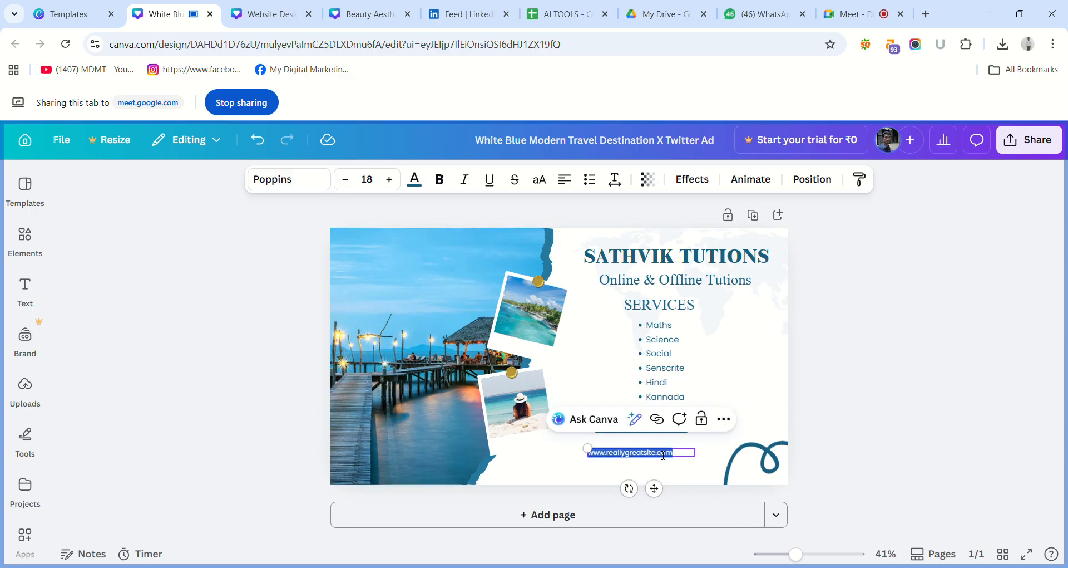
{"action": "key", "text": "BackSpace"}
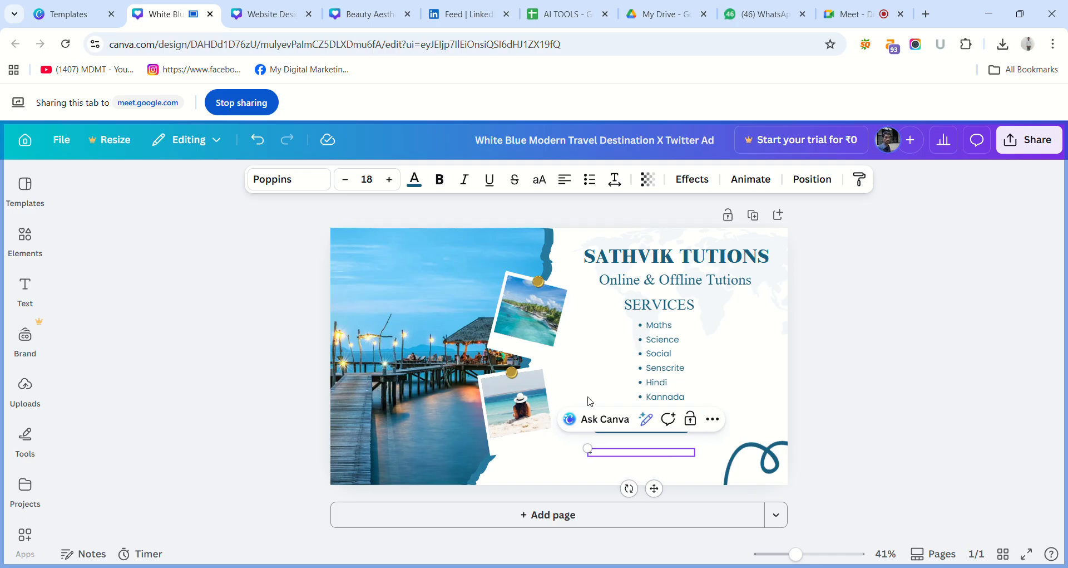
{"action": "left_click", "coordinate": [273, 14]}
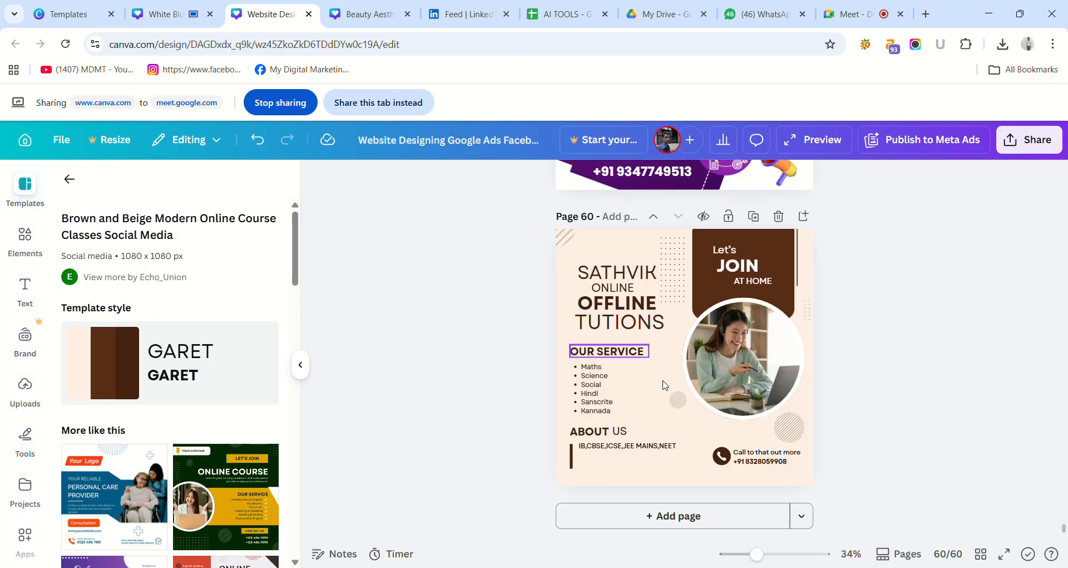
{"action": "left_click", "coordinate": [781, 467]}
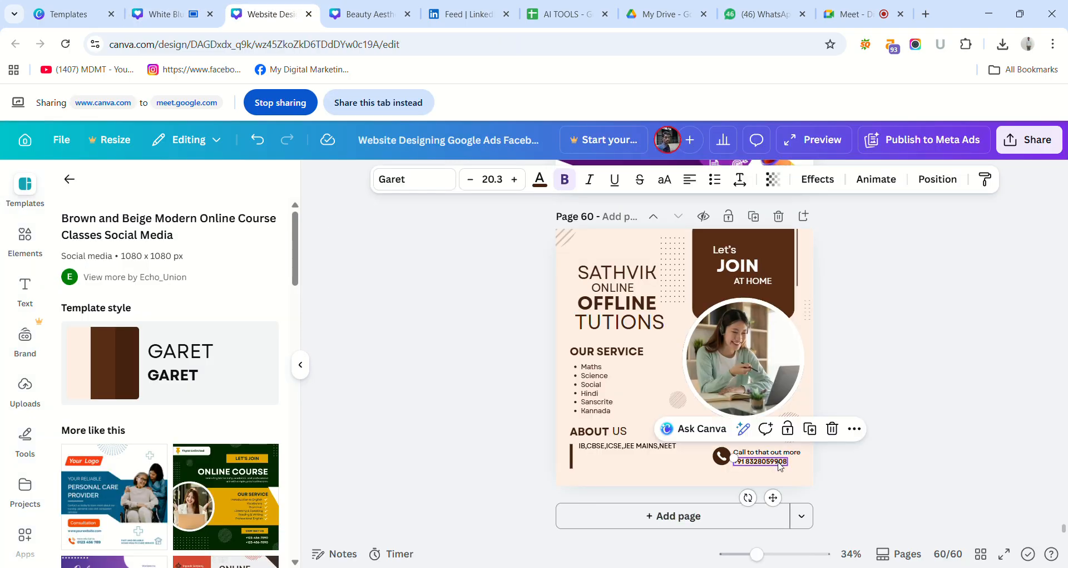
{"action": "left_click", "coordinate": [167, 14]}
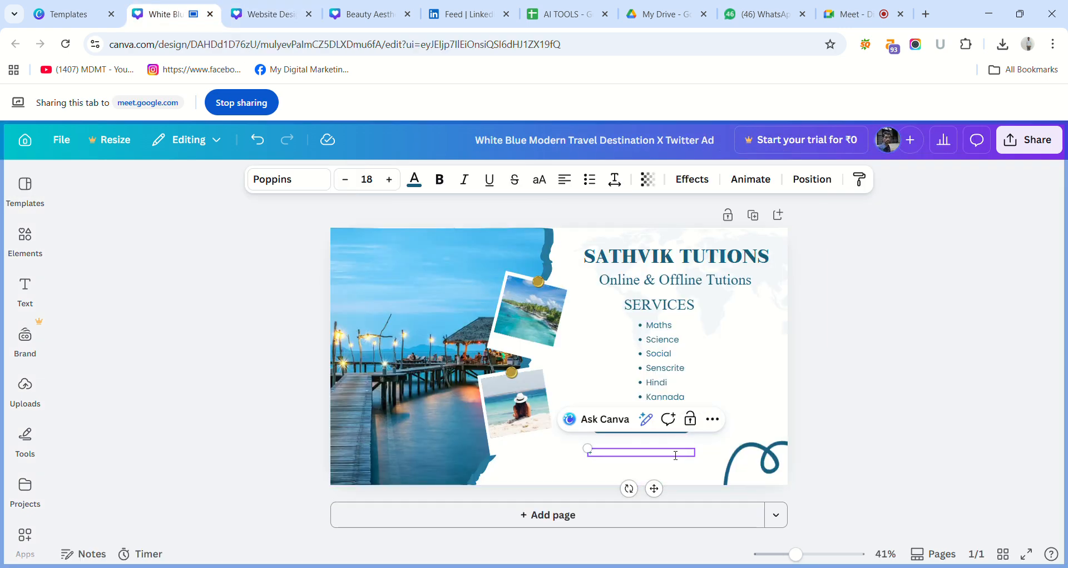
{"action": "key", "text": "ctrl+v"}
{"action": "key", "text": "ctrl+a"}
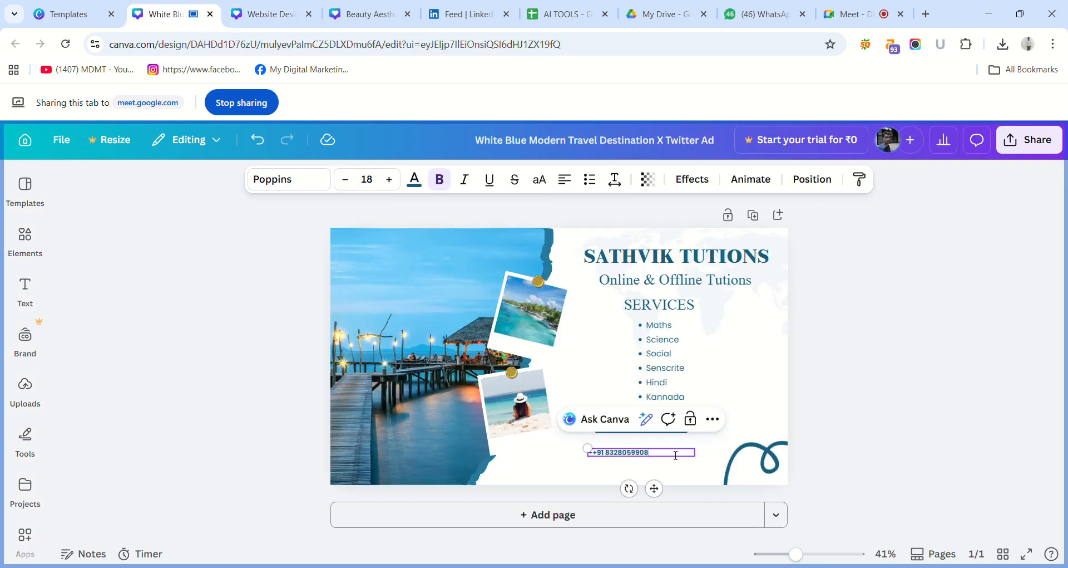
Enlarge the bold phone number text to font size 33.
{"action": "key", "text": "ctrl+b"}
{"action": "key", "text": "ctrl+b"}
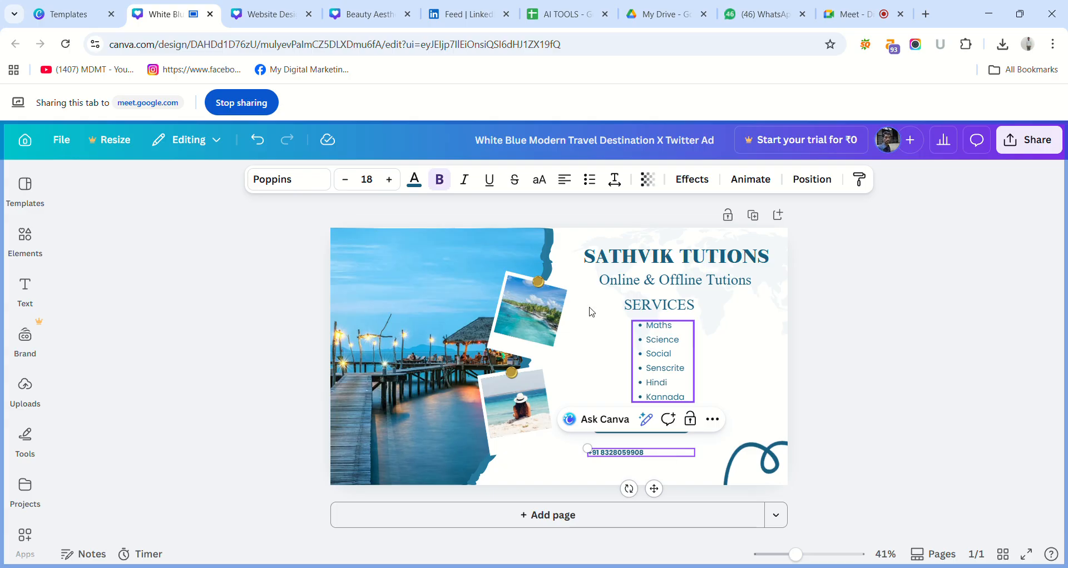
{"action": "left_click", "coordinate": [392, 180]}
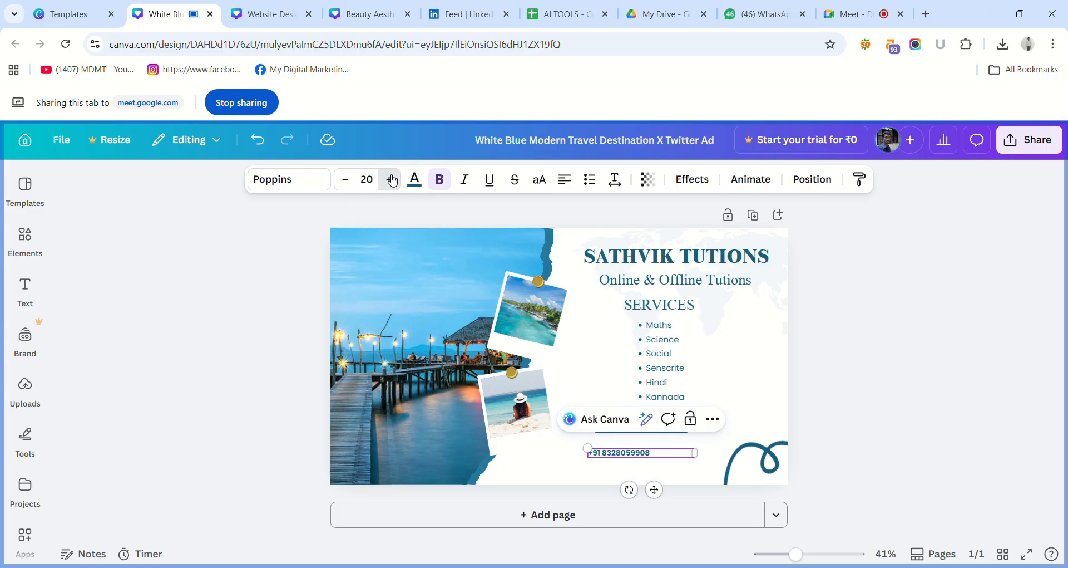
{"action": "left_click", "coordinate": [393, 179]}
{"action": "left_click", "coordinate": [392, 180]}
{"action": "left_click", "coordinate": [392, 180]}
{"action": "left_click", "coordinate": [392, 179]}
{"action": "left_click", "coordinate": [392, 179]}
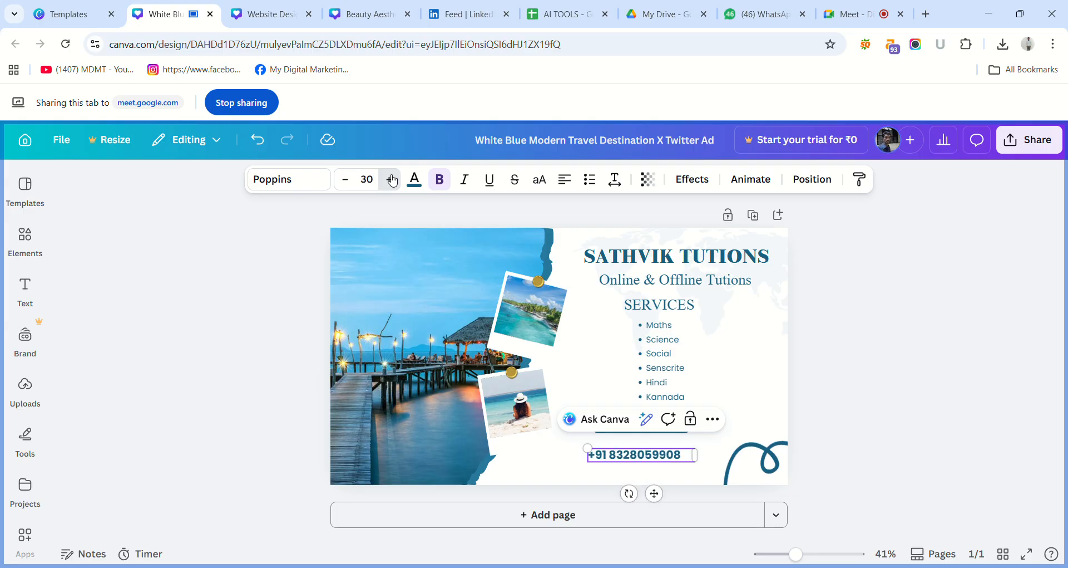
{"action": "left_click", "coordinate": [393, 179]}
{"action": "left_click", "coordinate": [392, 179]}
{"action": "left_click", "coordinate": [392, 179]}
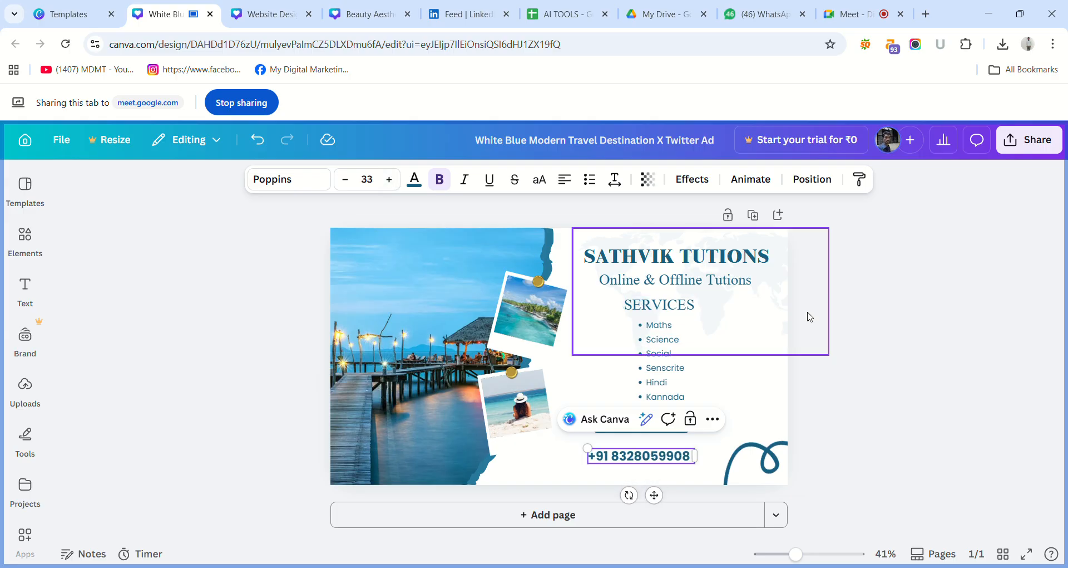
Move the phone number up and slightly right so it sits directly beneath the "Contact Us" button.
{"action": "left_click", "coordinate": [842, 334]}
{"action": "left_click", "coordinate": [667, 461]}
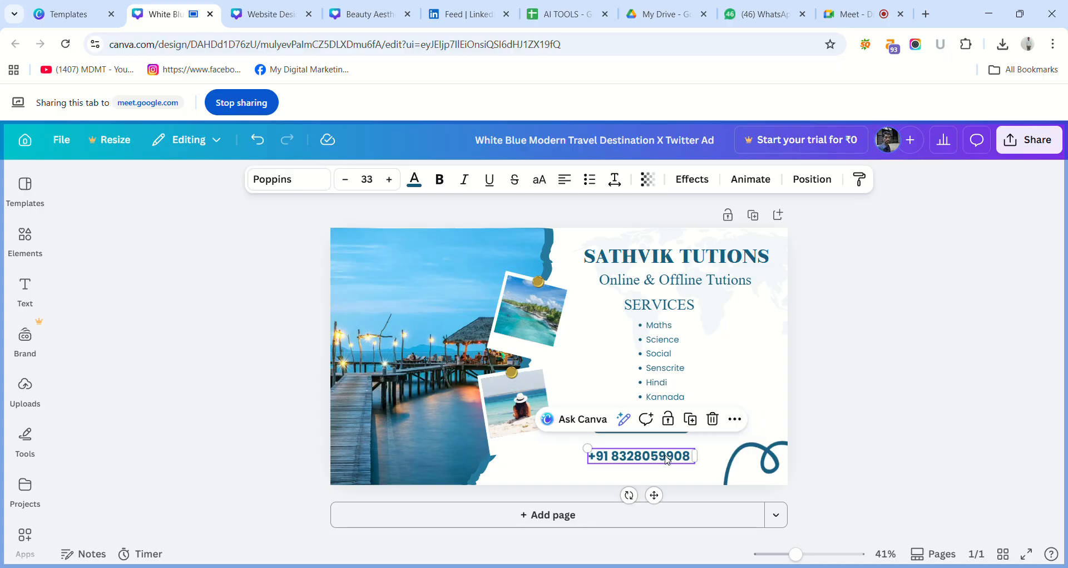
{"action": "left_click_drag", "start_coordinate": [667, 461], "coordinate": [675, 452]}
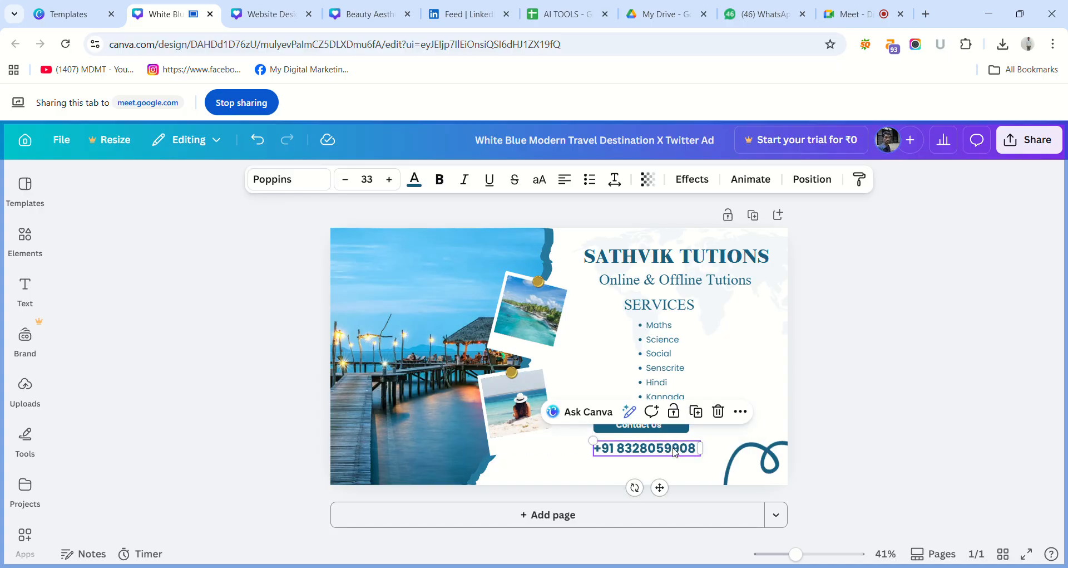
{"action": "left_click", "coordinate": [856, 388]}
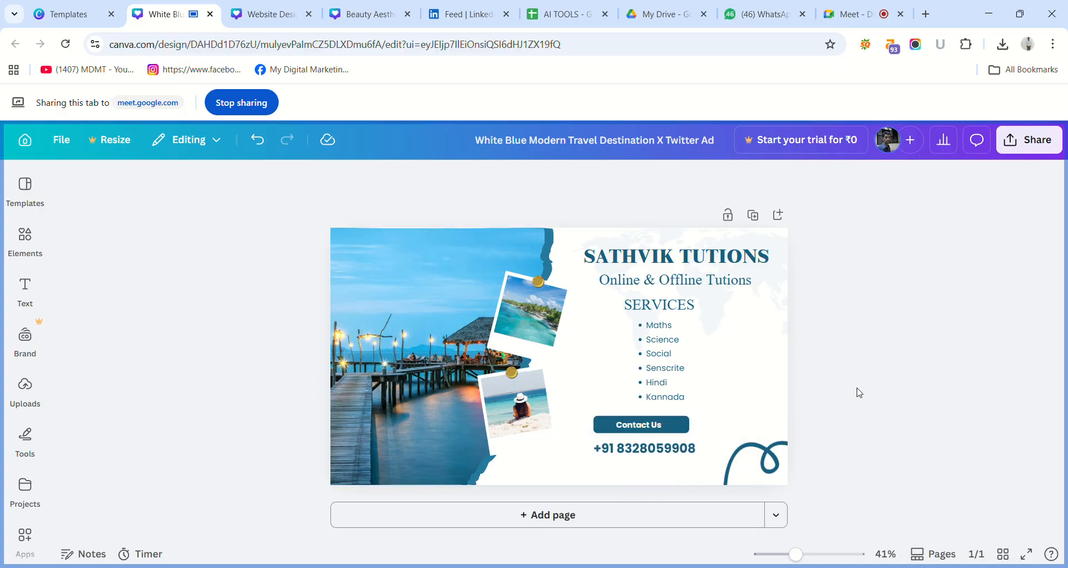
Delete the wooden pier photo from the large frame and bring up the elements library.
{"action": "left_click", "coordinate": [389, 341]}
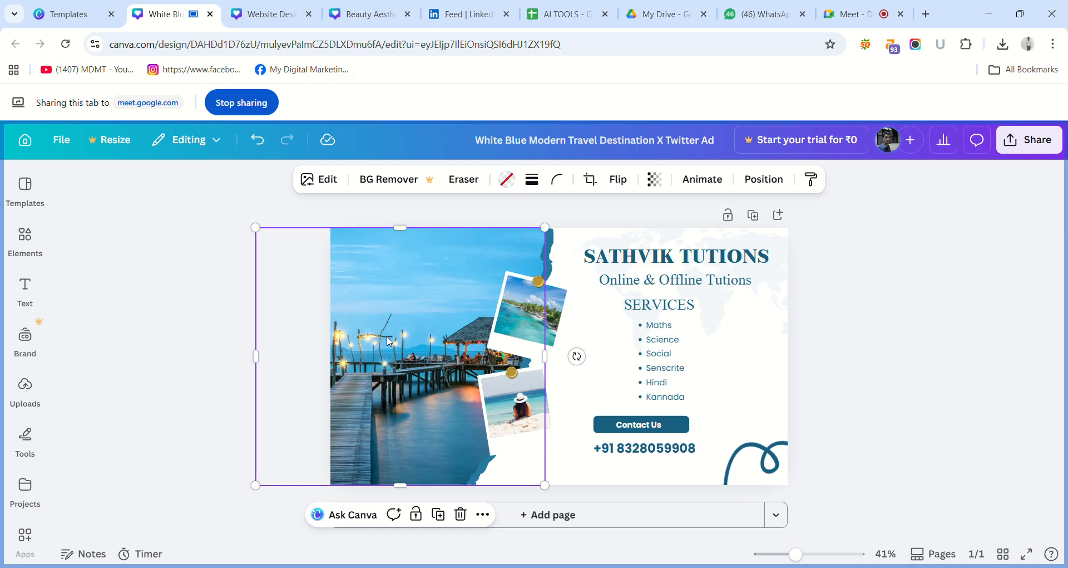
{"action": "key", "text": "Delete"}
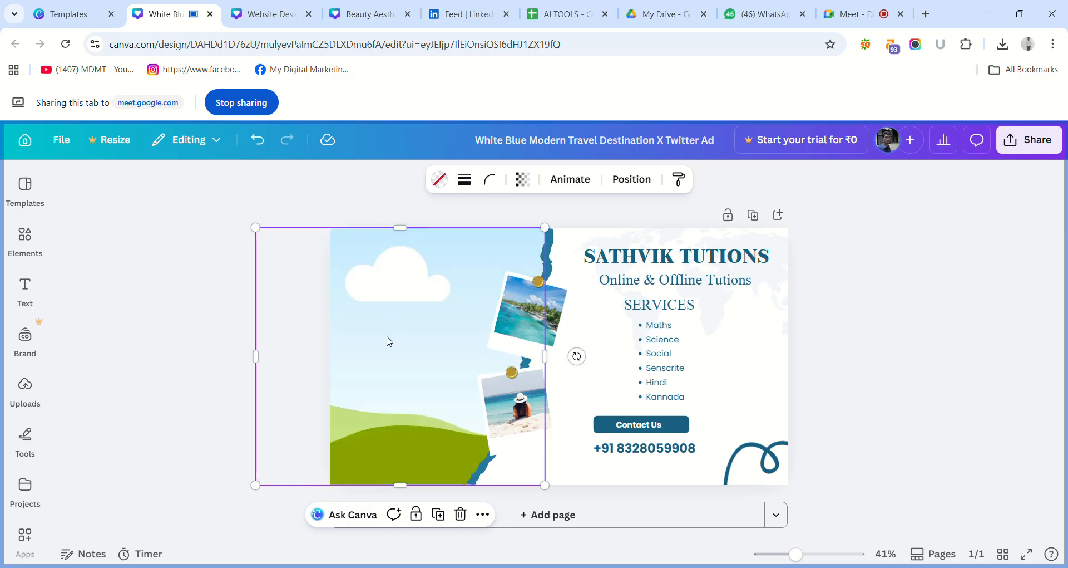
{"action": "left_click", "coordinate": [29, 194]}
{"action": "left_click", "coordinate": [25, 245]}
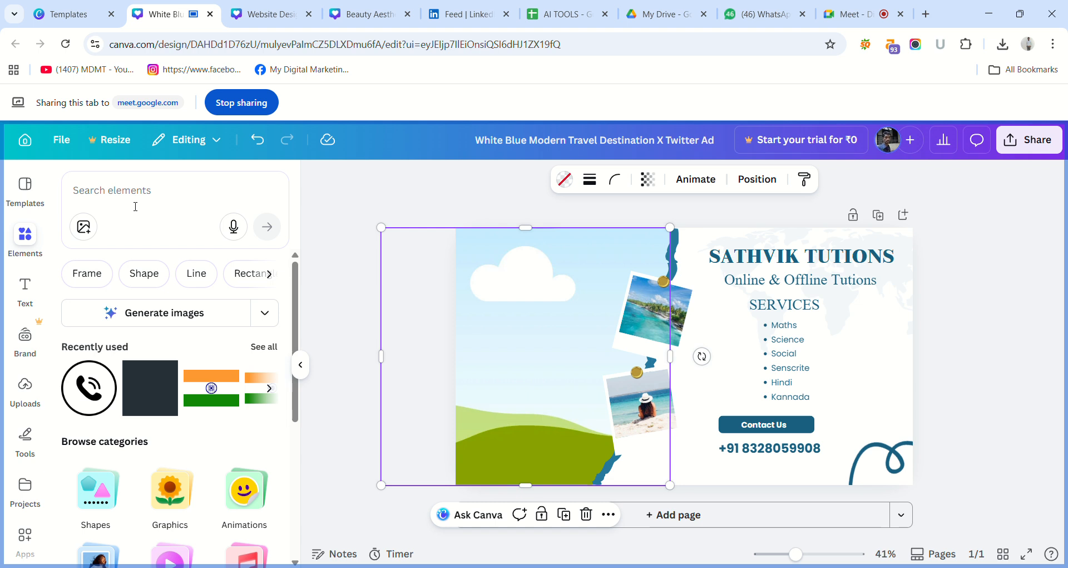
Search the elements for "Online Tutions", limit the results to photos and look through them for a suitable image.
{"action": "left_click", "coordinate": [135, 207]}
{"action": "type", "text": "Tutio"}
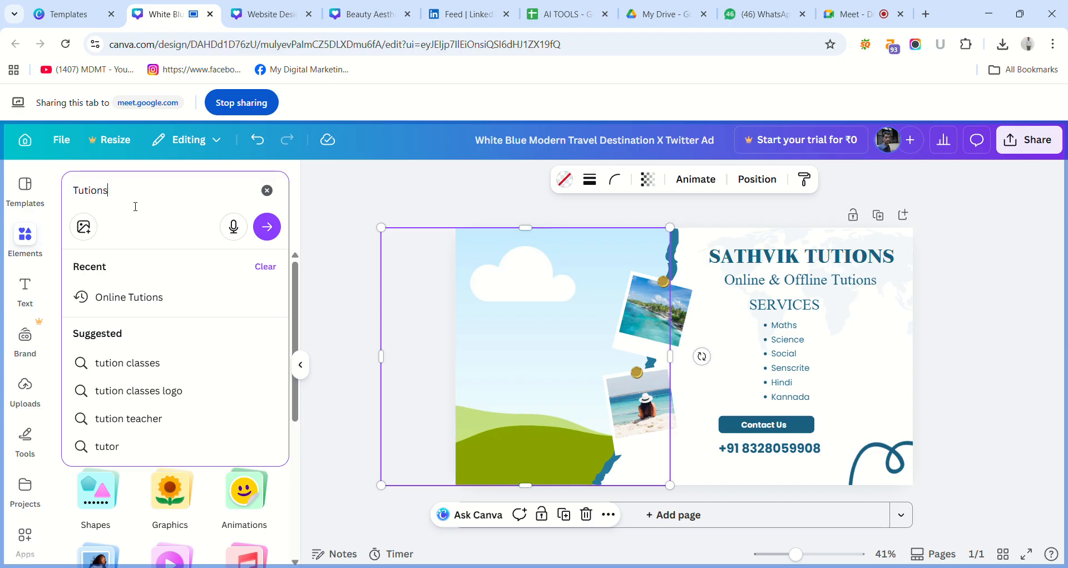
{"action": "type", "text": "ns"}
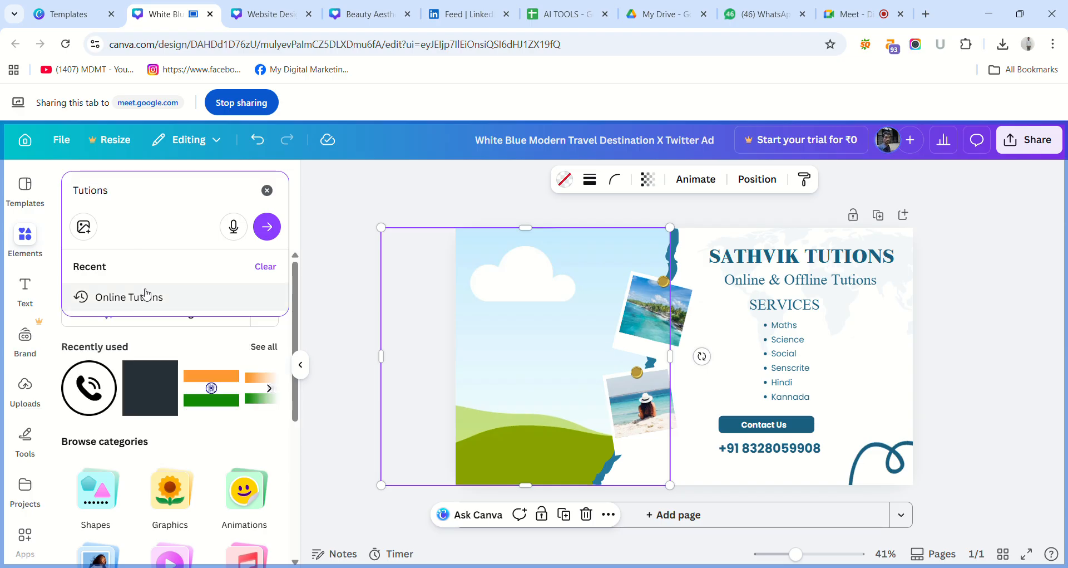
{"action": "left_click", "coordinate": [144, 296]}
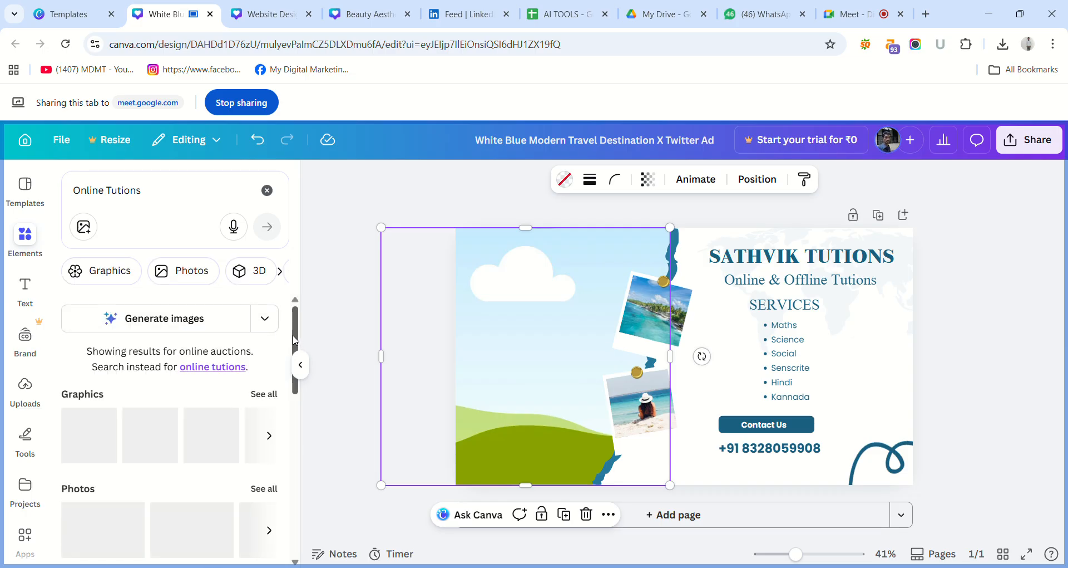
{"action": "left_click_drag", "start_coordinate": [295, 339], "coordinate": [300, 363]}
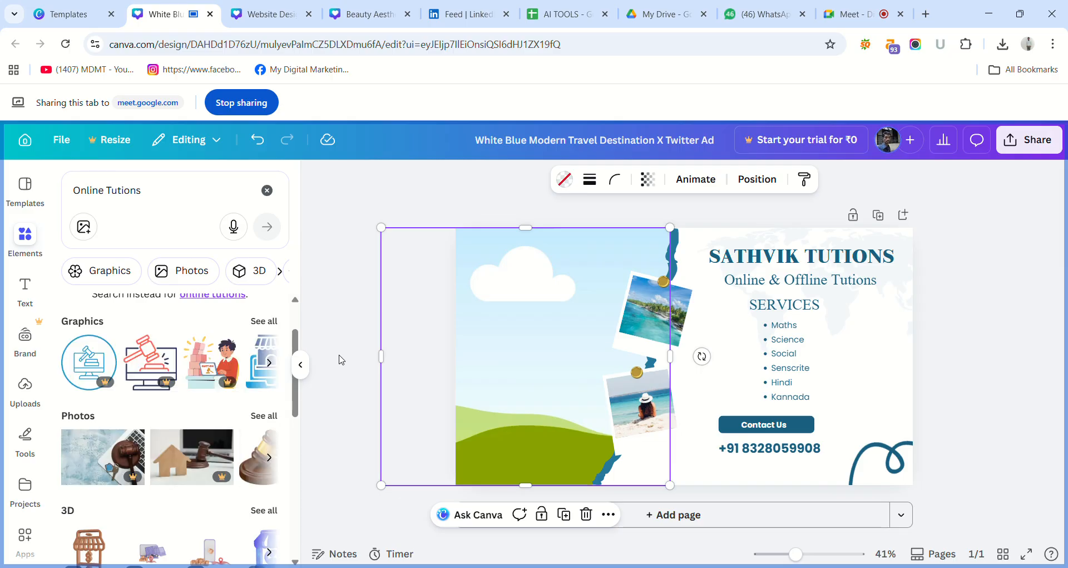
{"action": "left_click", "coordinate": [270, 417]}
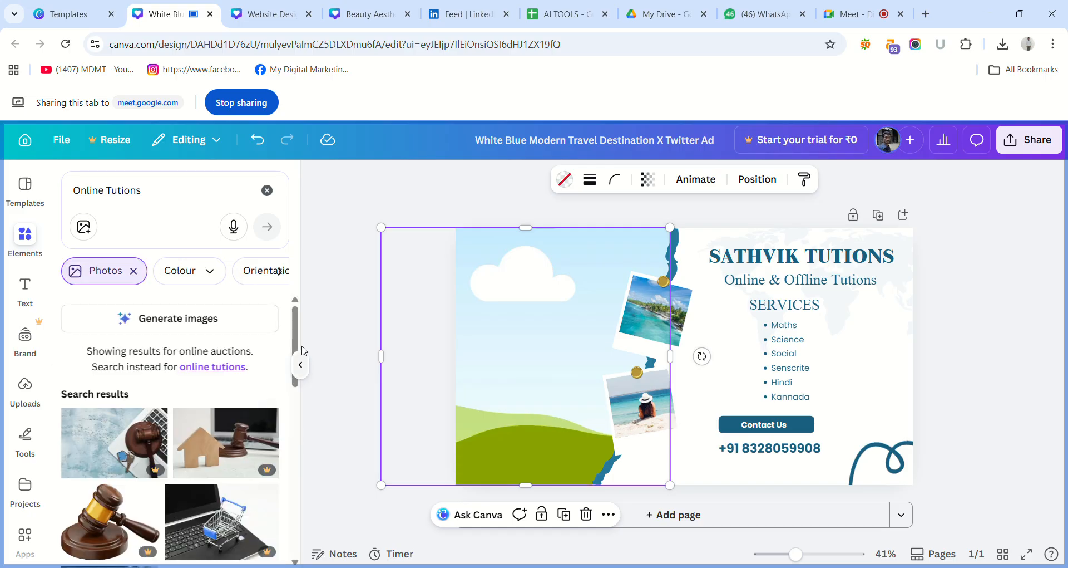
{"action": "left_click_drag", "start_coordinate": [299, 337], "coordinate": [309, 503]}
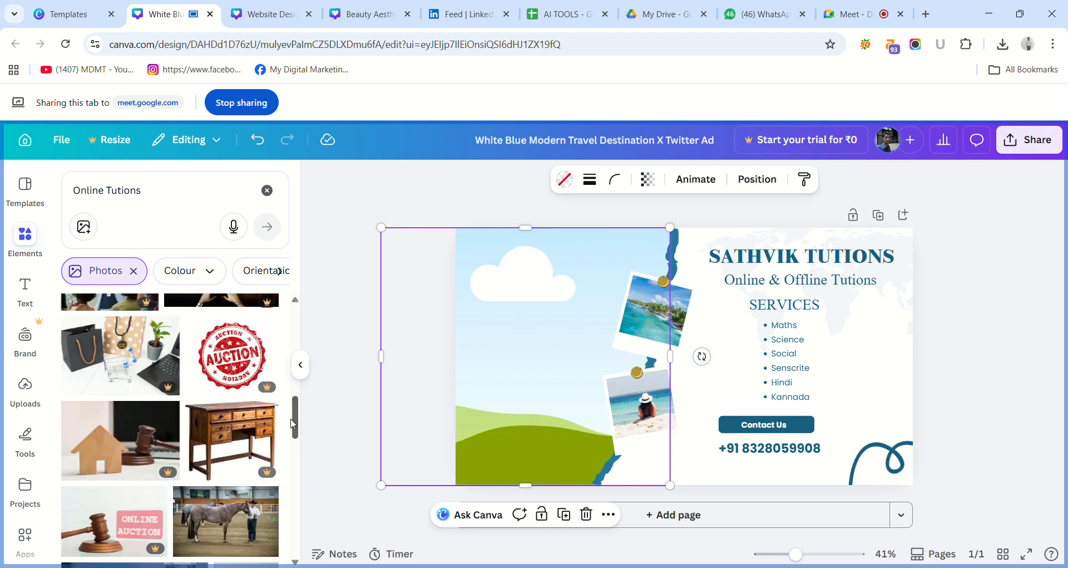
{"action": "left_click_drag", "start_coordinate": [296, 423], "coordinate": [306, 455]}
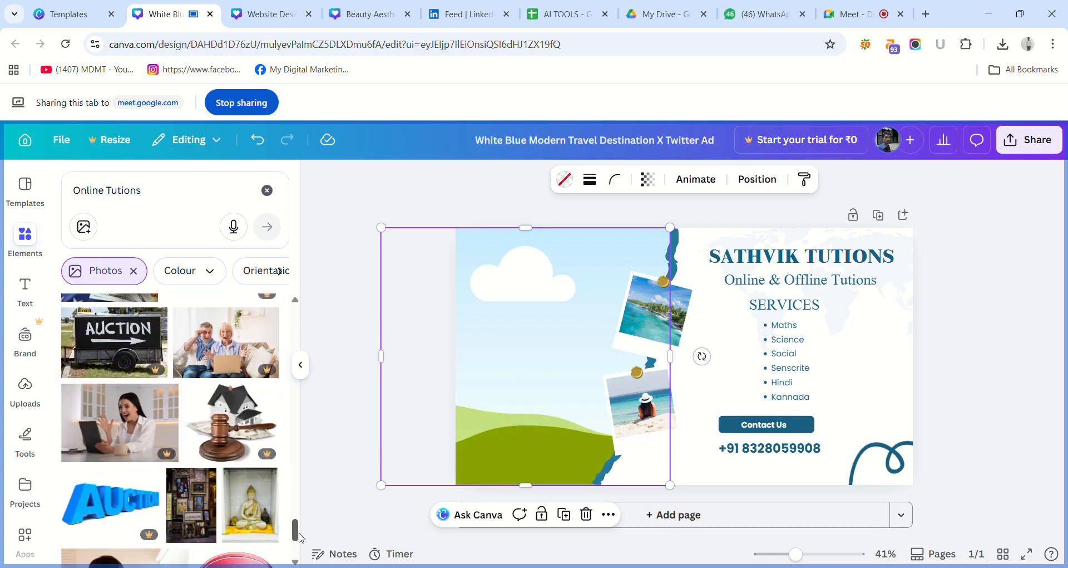
{"action": "left_click_drag", "start_coordinate": [304, 556], "coordinate": [307, 566]}
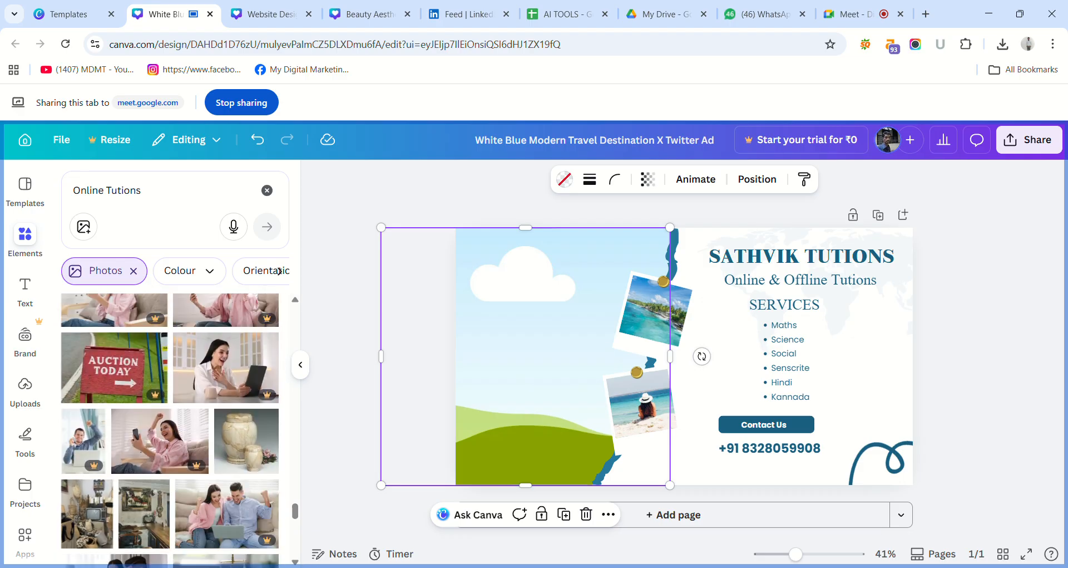
Shorten the photo search to "Tutions" and look over the results.
{"action": "left_click", "coordinate": [112, 192]}
{"action": "key", "text": "BackSpace"}
{"action": "key", "text": "BackSpace"}
{"action": "key", "text": "BackSpace"}
{"action": "key", "text": "BackSpace"}
{"action": "key", "text": "BackSpace"}
{"action": "key", "text": "BackSpace"}
{"action": "key", "text": "BackSpace"}
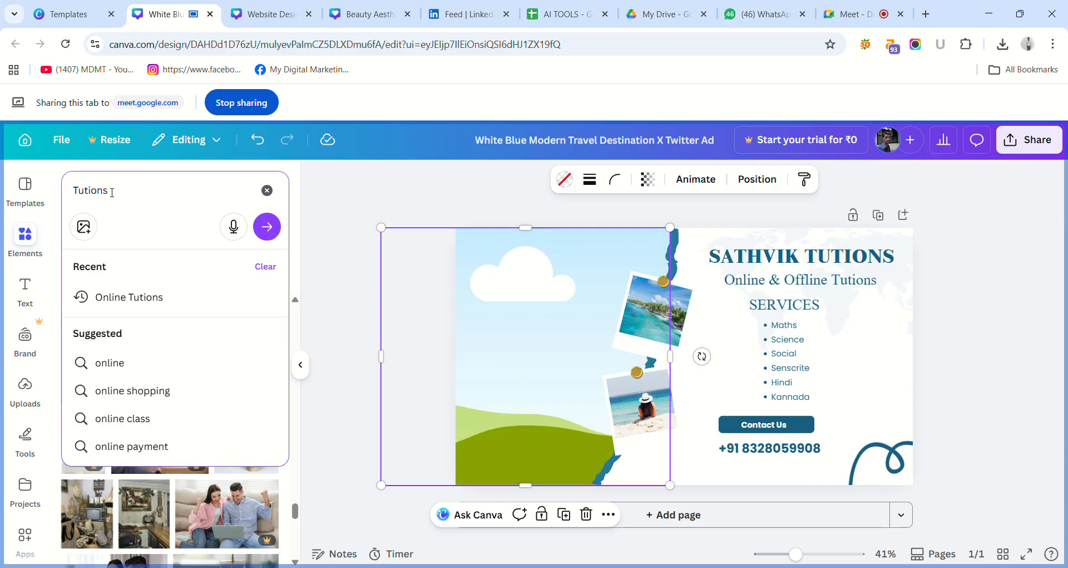
{"action": "key", "text": "Return"}
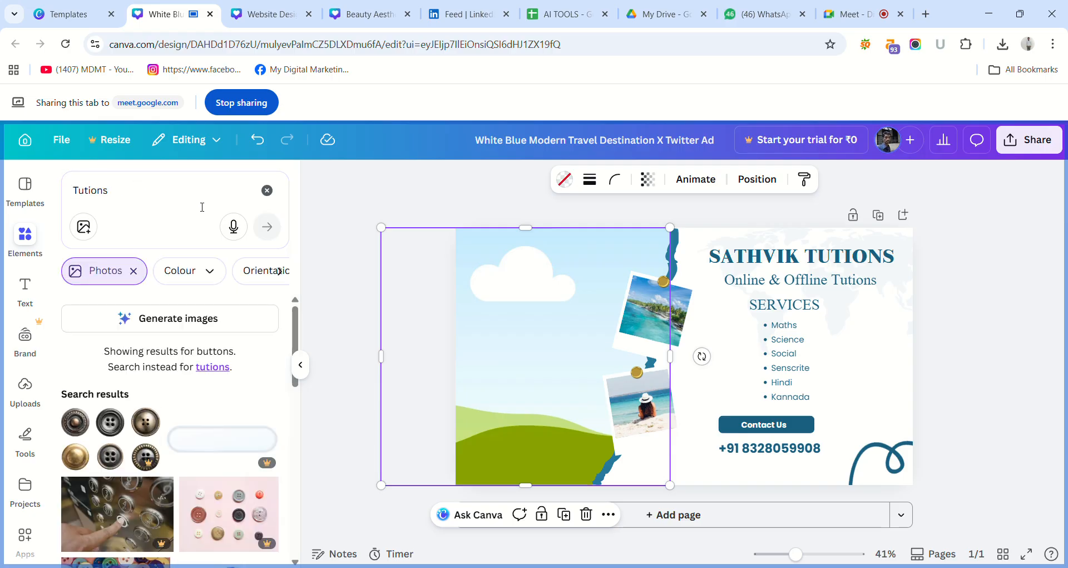
{"action": "scroll", "coordinate": [296, 316], "scroll_direction": "down", "scroll_amount": 5}
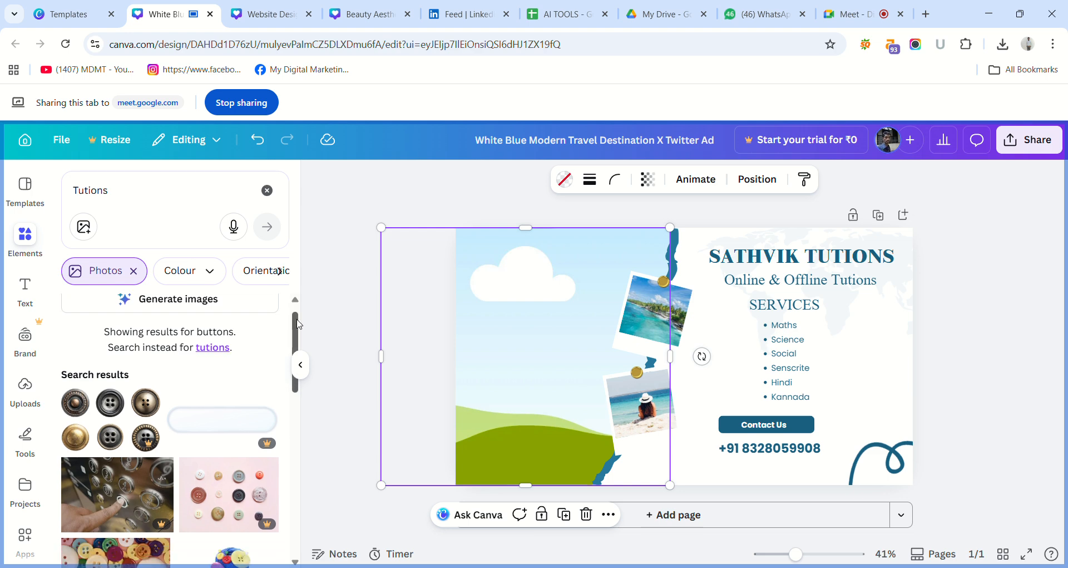
{"action": "scroll", "coordinate": [289, 359], "scroll_direction": "up", "scroll_amount": 5}
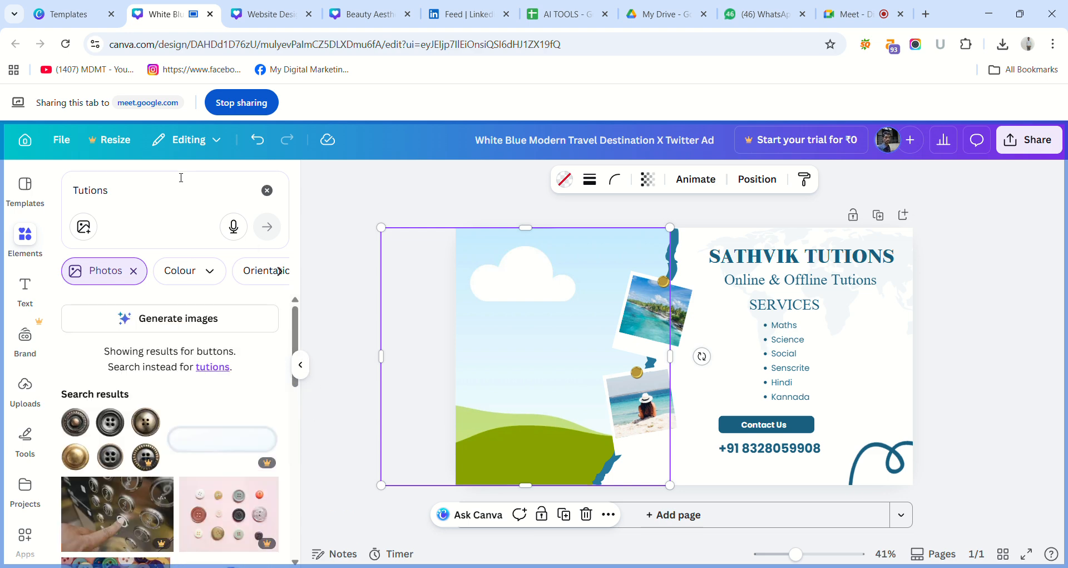
Search the photos for "children reading books" and look through the results.
{"action": "left_click", "coordinate": [145, 190]}
{"action": "key", "text": "BackSpace"}
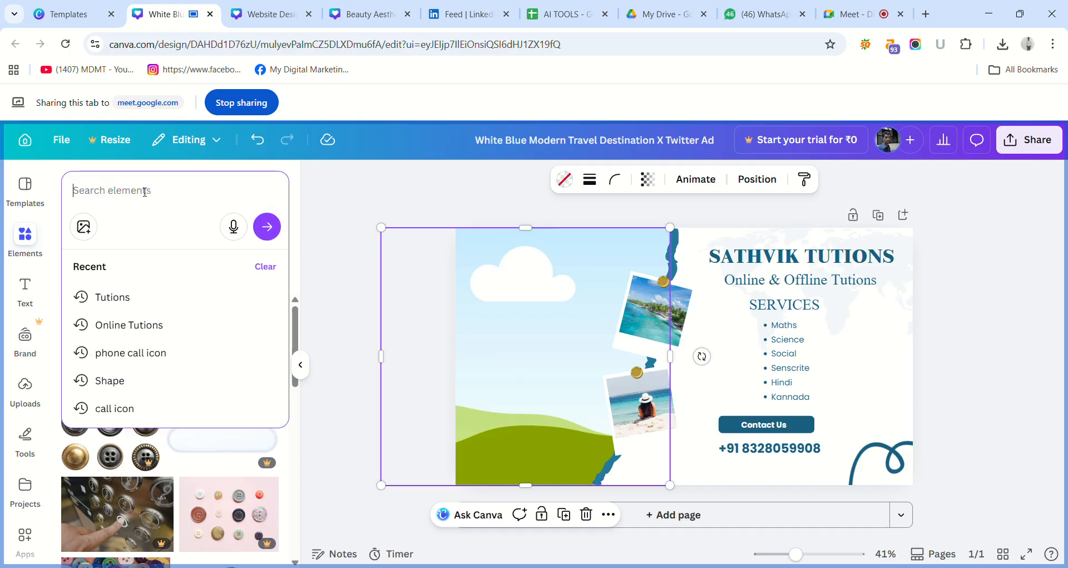
{"action": "type", "text": "Chi"}
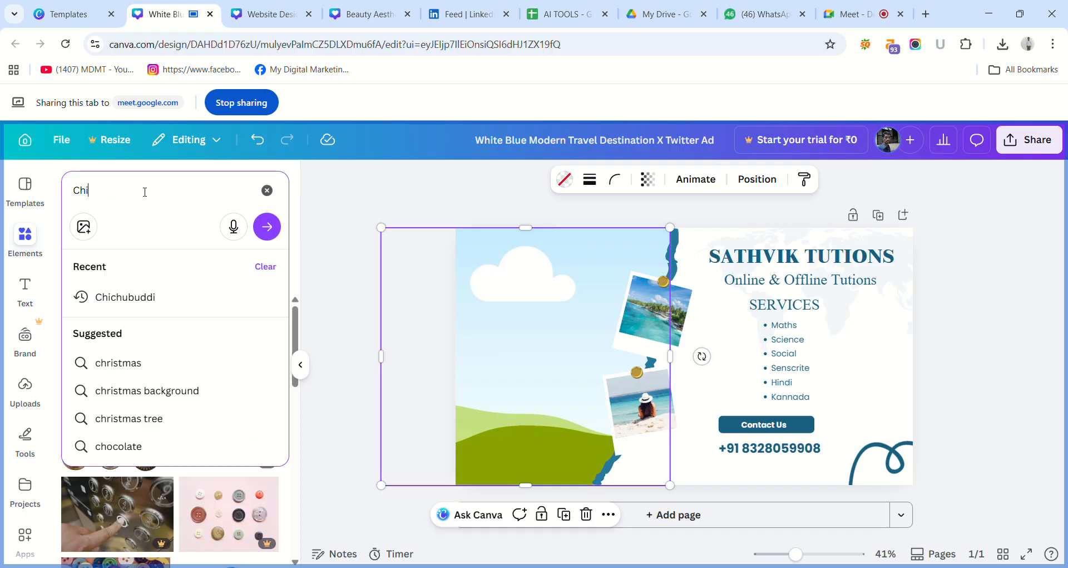
{"action": "type", "text": "d"}
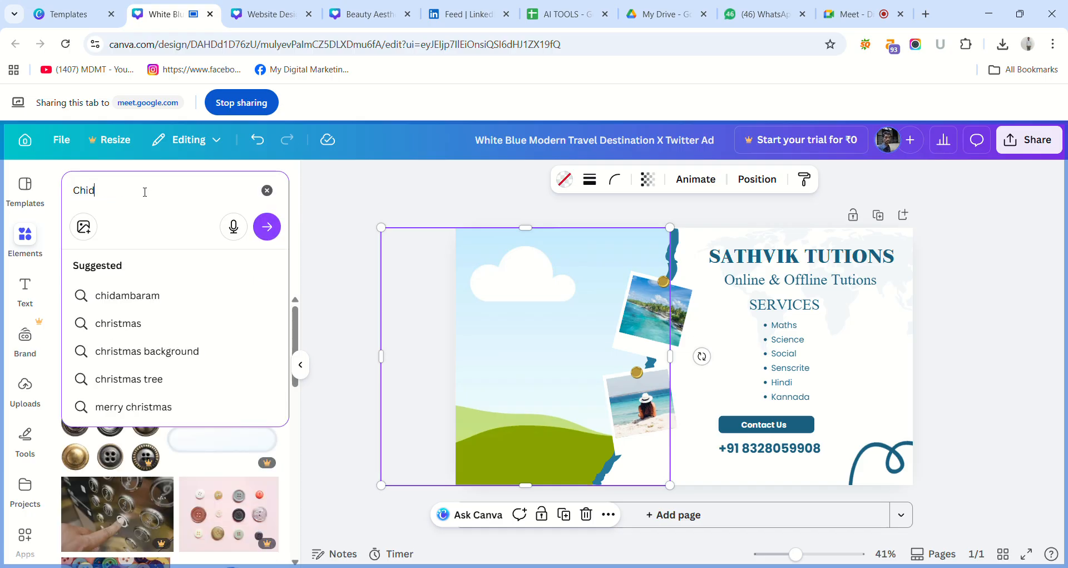
{"action": "type", "text": "ren"}
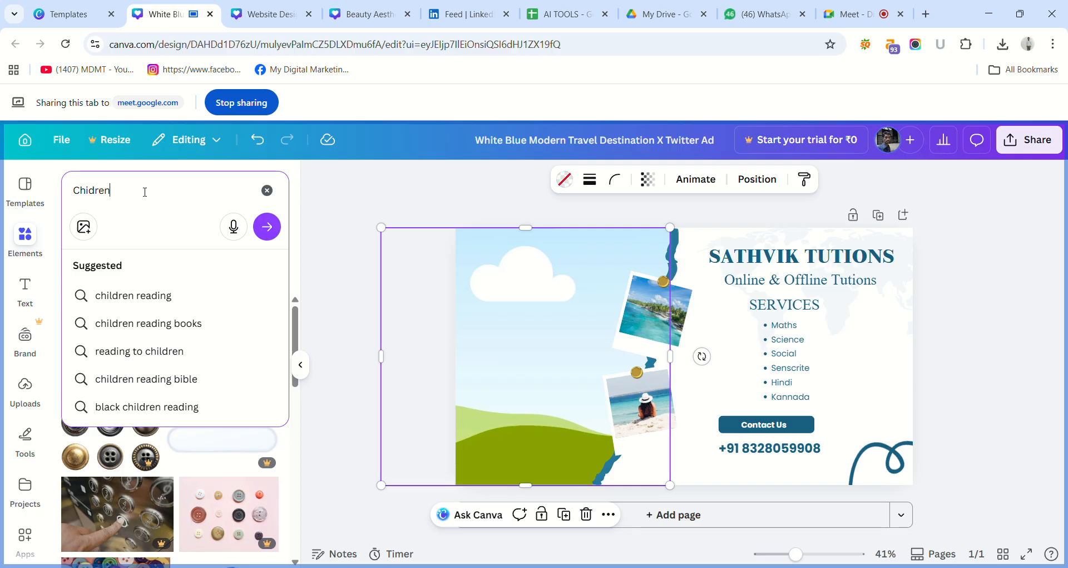
{"action": "left_click", "coordinate": [158, 323]}
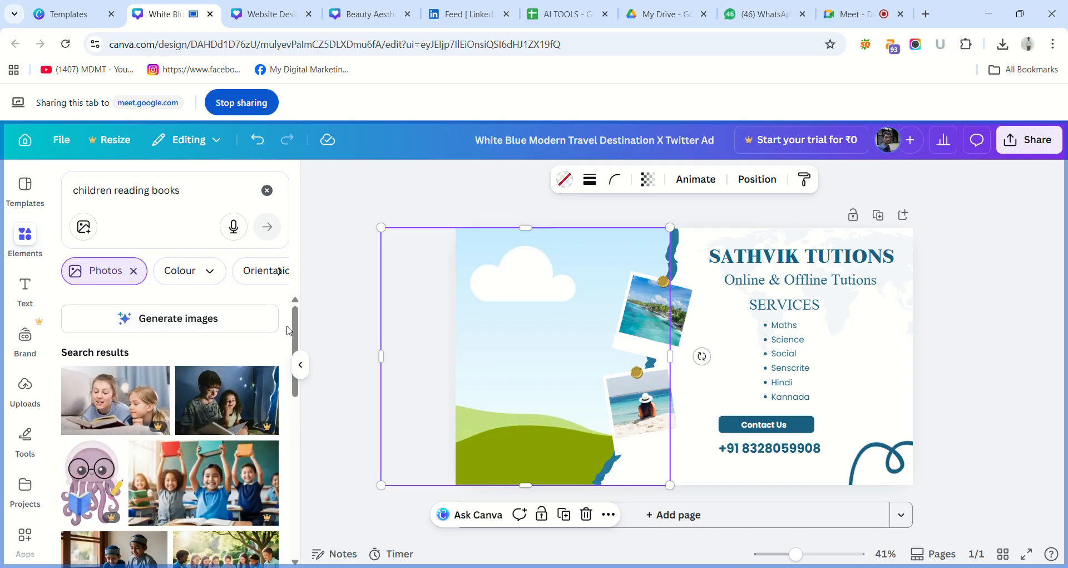
{"action": "left_click_drag", "start_coordinate": [290, 332], "coordinate": [299, 424]}
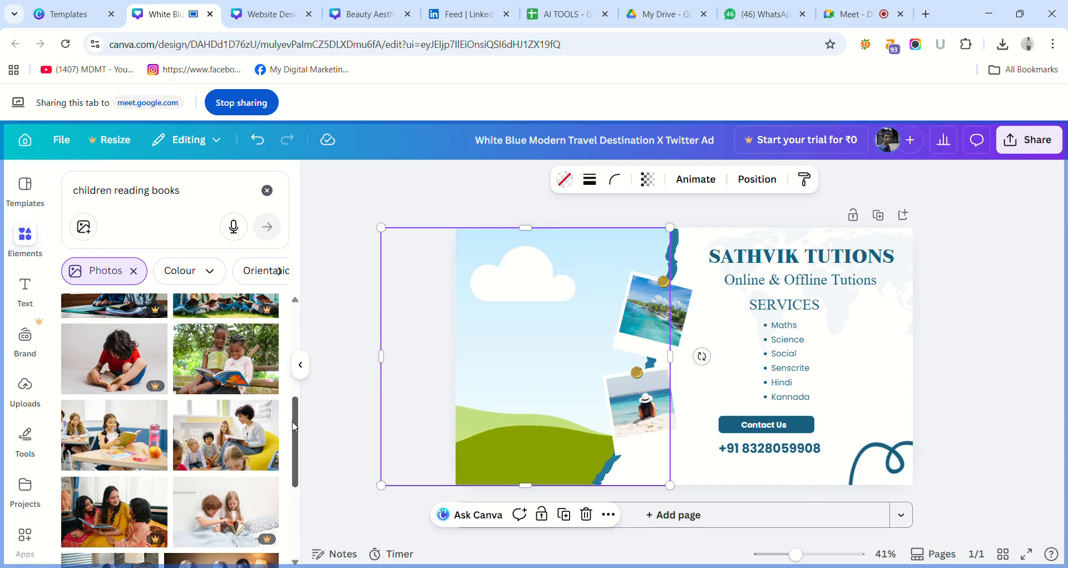
Try the photo of a curly-haired woman reading to a group of children in the large frame, and delete it.
{"action": "left_click", "coordinate": [265, 430]}
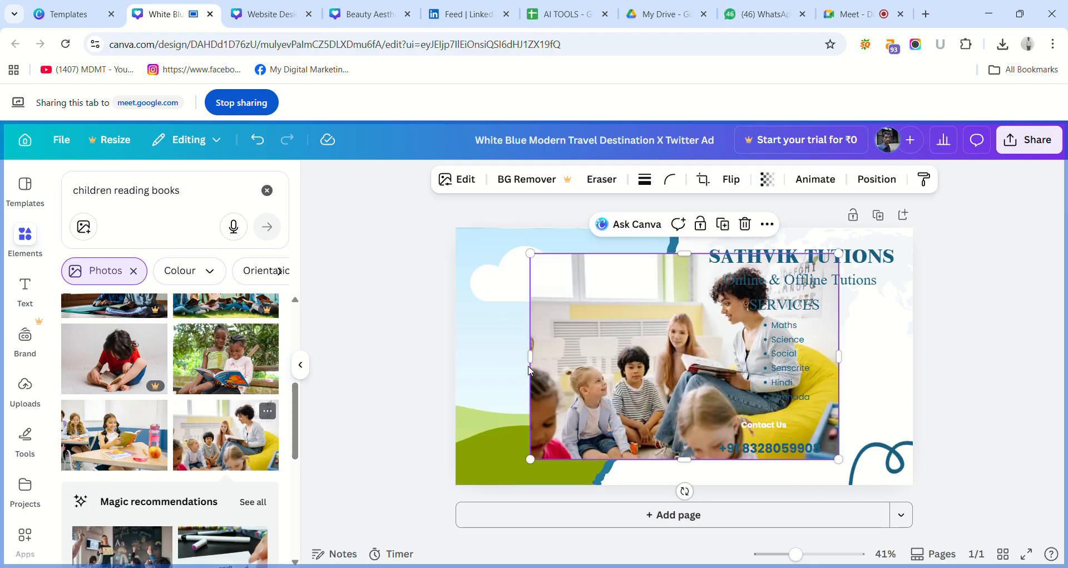
{"action": "left_click_drag", "start_coordinate": [648, 342], "coordinate": [553, 341]}
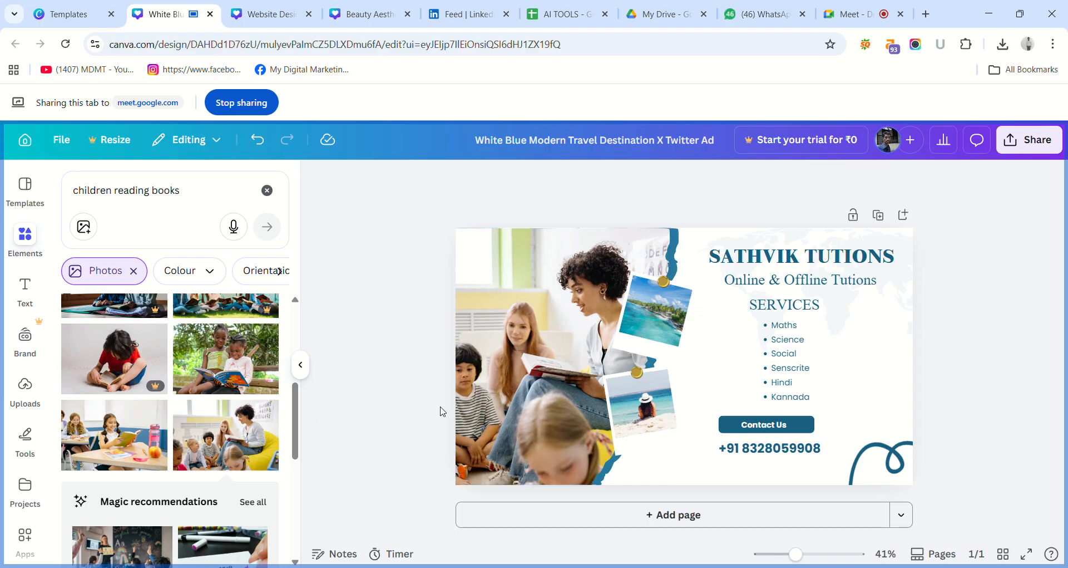
{"action": "left_click", "coordinate": [474, 407]}
{"action": "key", "text": "Delete"}
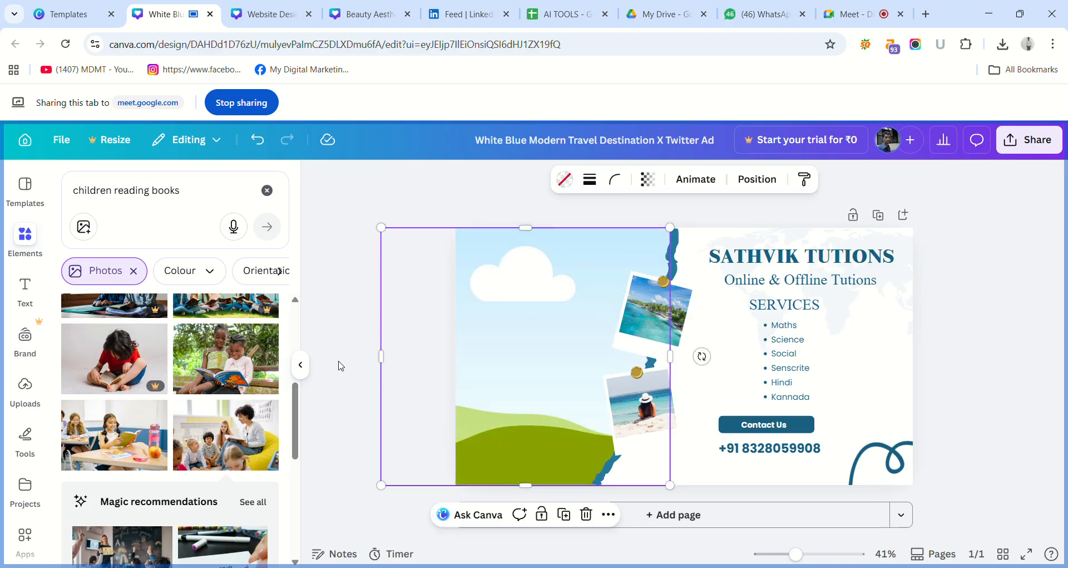
Fill the large empty frame with the photo of a smiling girl reading a book at a classroom desk.
{"action": "left_click", "coordinate": [115, 417]}
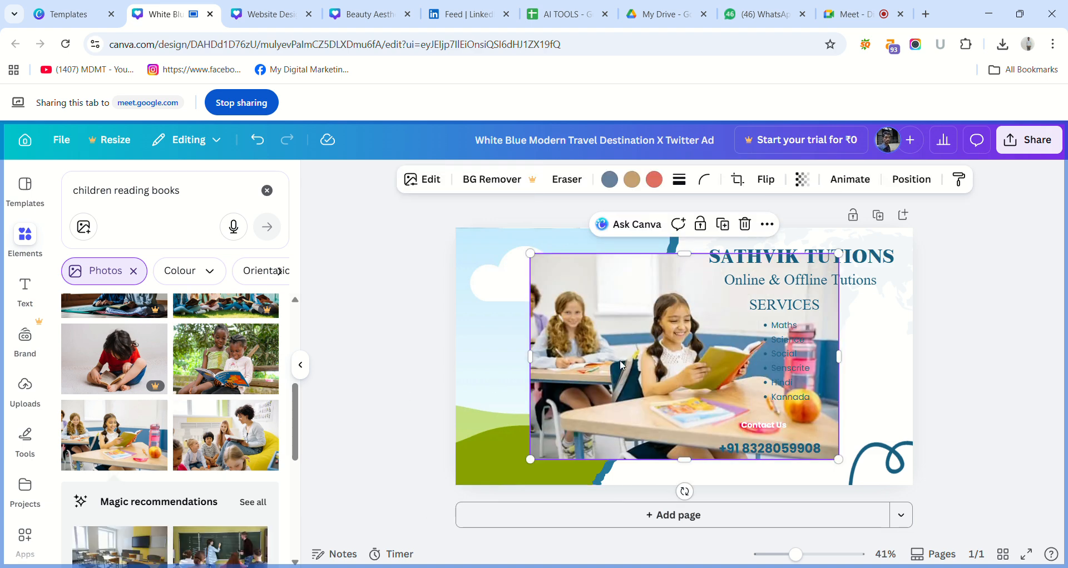
{"action": "left_click_drag", "start_coordinate": [612, 367], "coordinate": [559, 346]}
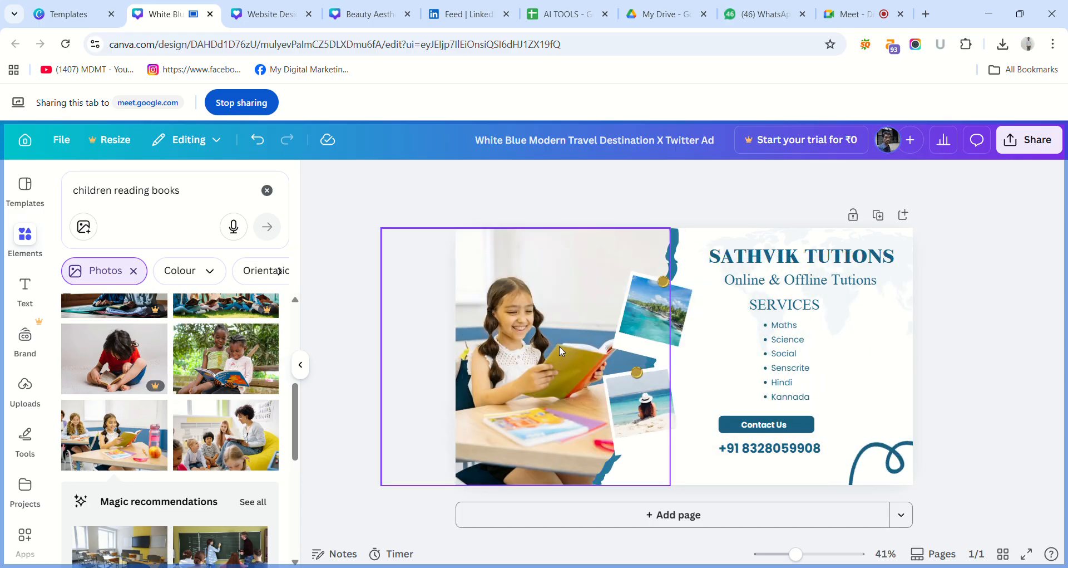
{"action": "left_click", "coordinate": [416, 362]}
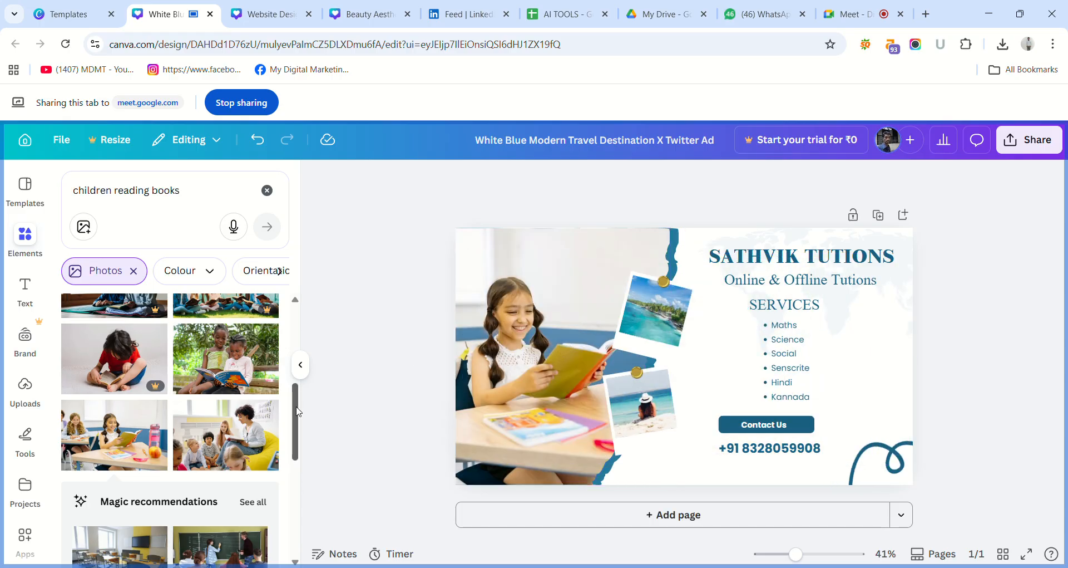
Replace the large frame's image with the classroom photo of several pupils reading at their desks.
{"action": "left_click_drag", "start_coordinate": [298, 411], "coordinate": [328, 515]}
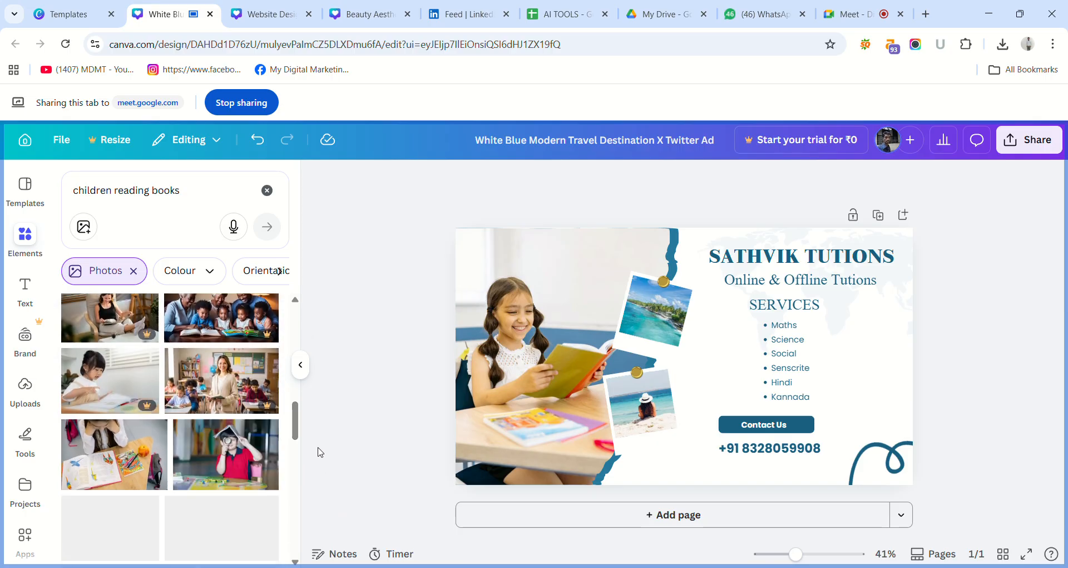
{"action": "scroll", "coordinate": [298, 440], "scroll_direction": "down", "scroll_amount": 5}
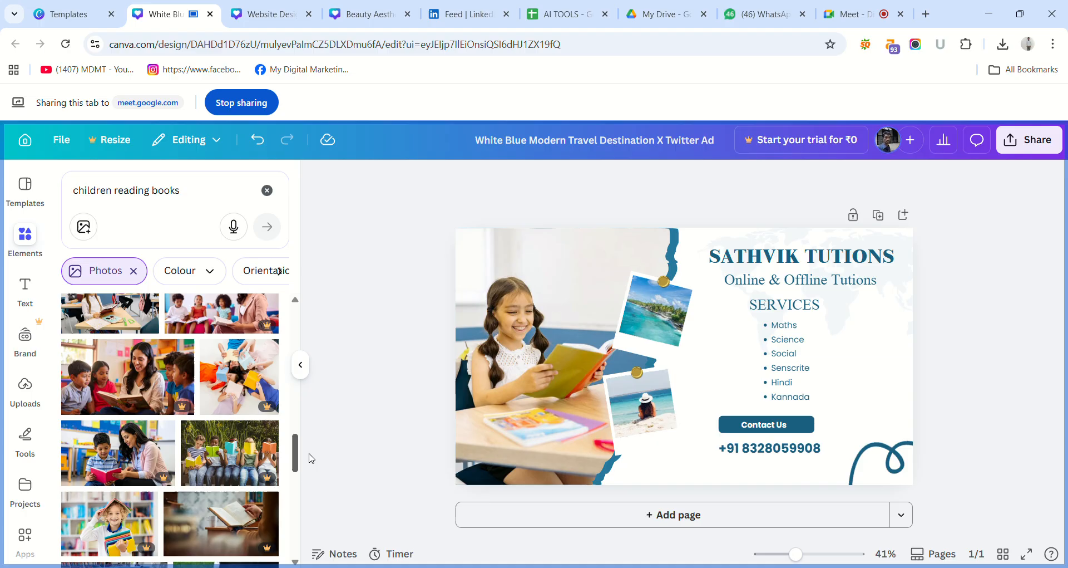
{"action": "left_click_drag", "start_coordinate": [311, 457], "coordinate": [311, 450]}
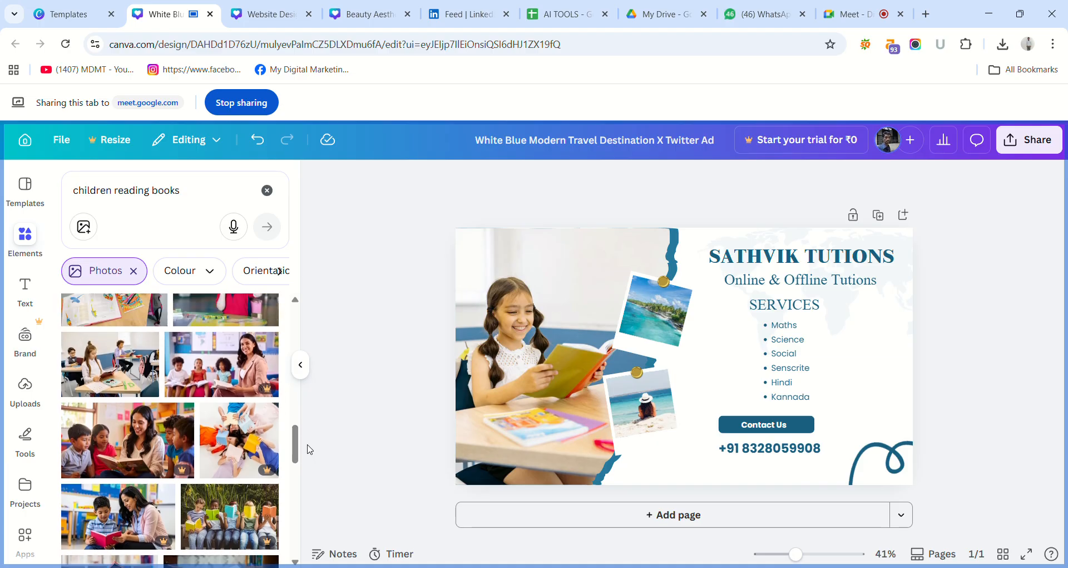
{"action": "left_click", "coordinate": [138, 372]}
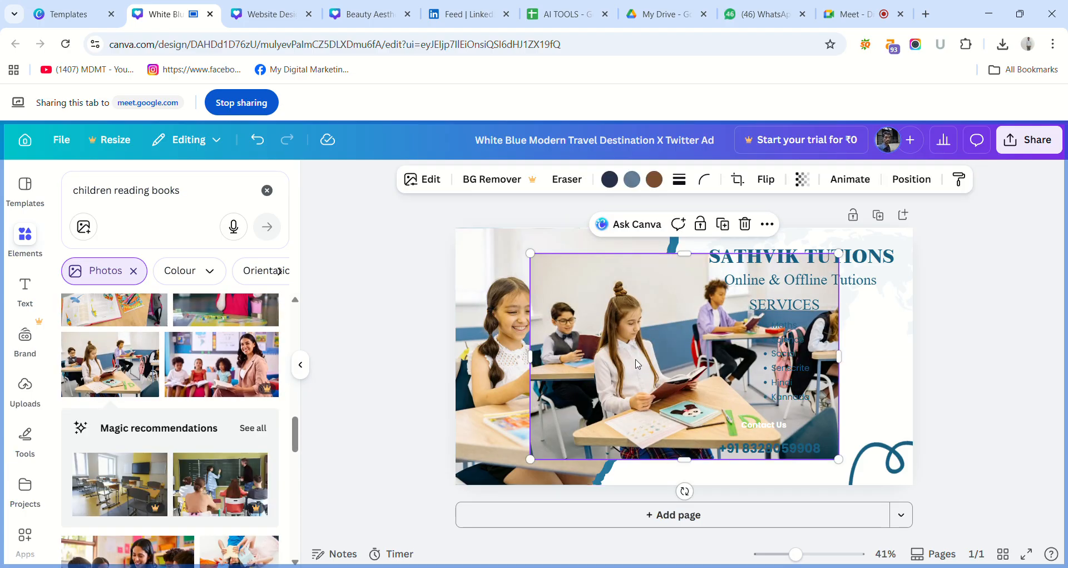
{"action": "left_click_drag", "start_coordinate": [639, 365], "coordinate": [555, 355]}
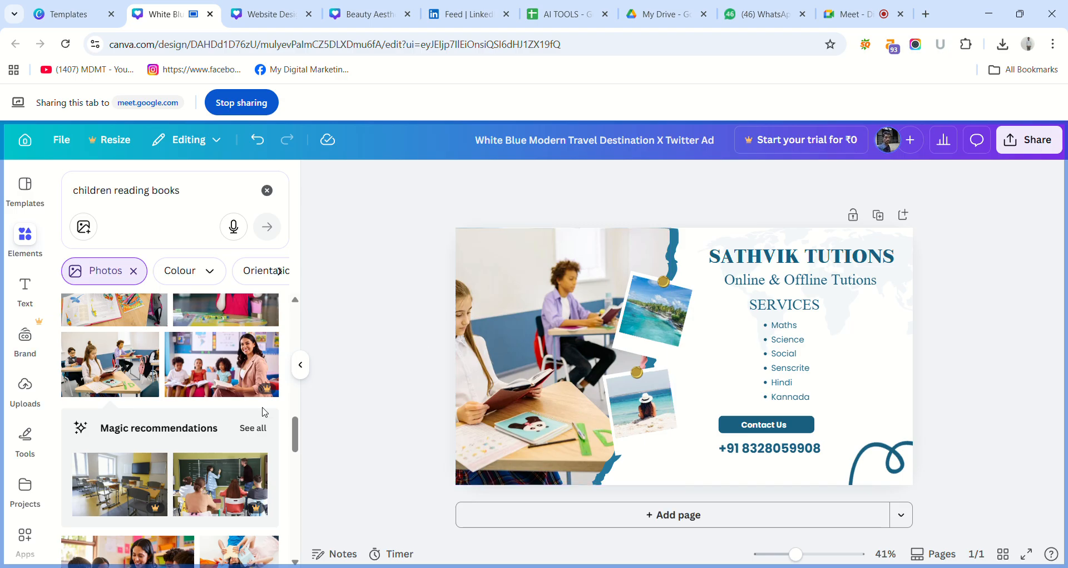
Replace the island photo in the upper polaroid frame with the photo of a child bent over an open book.
{"action": "left_click_drag", "start_coordinate": [295, 446], "coordinate": [296, 420]}
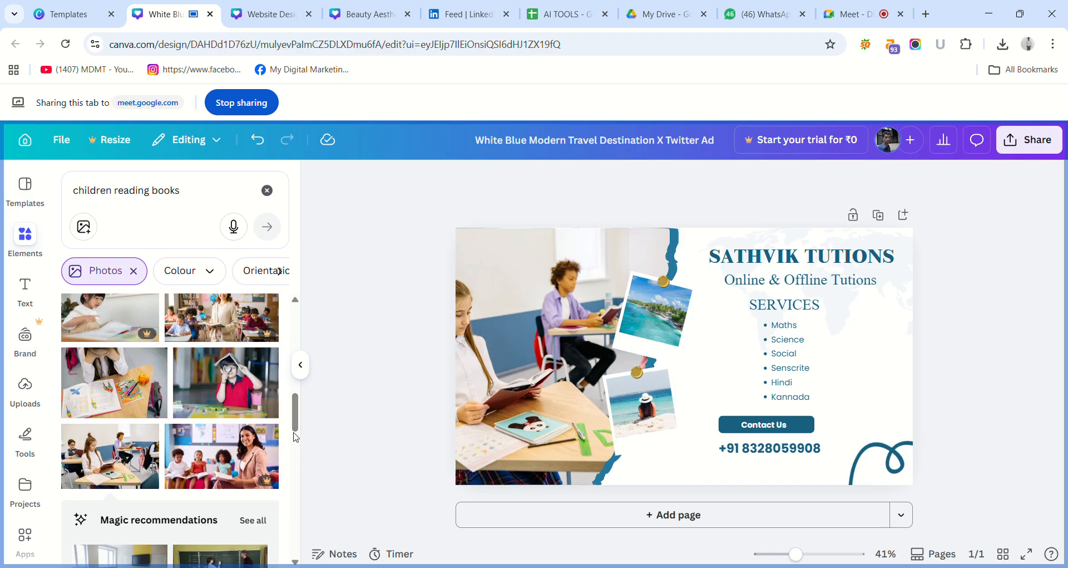
{"action": "left_click", "coordinate": [109, 393]}
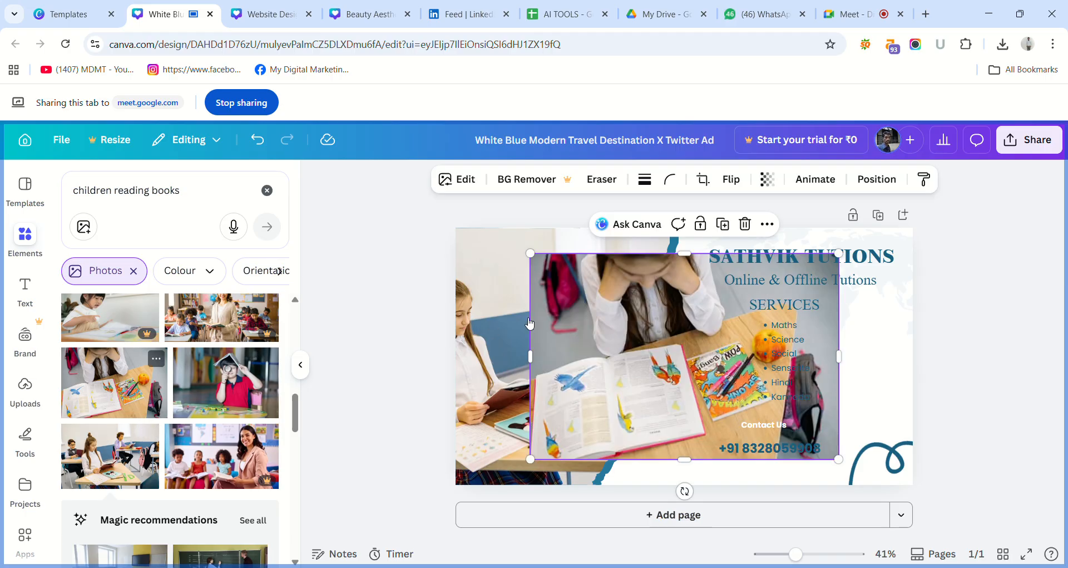
{"action": "left_click_drag", "start_coordinate": [656, 328], "coordinate": [673, 308]}
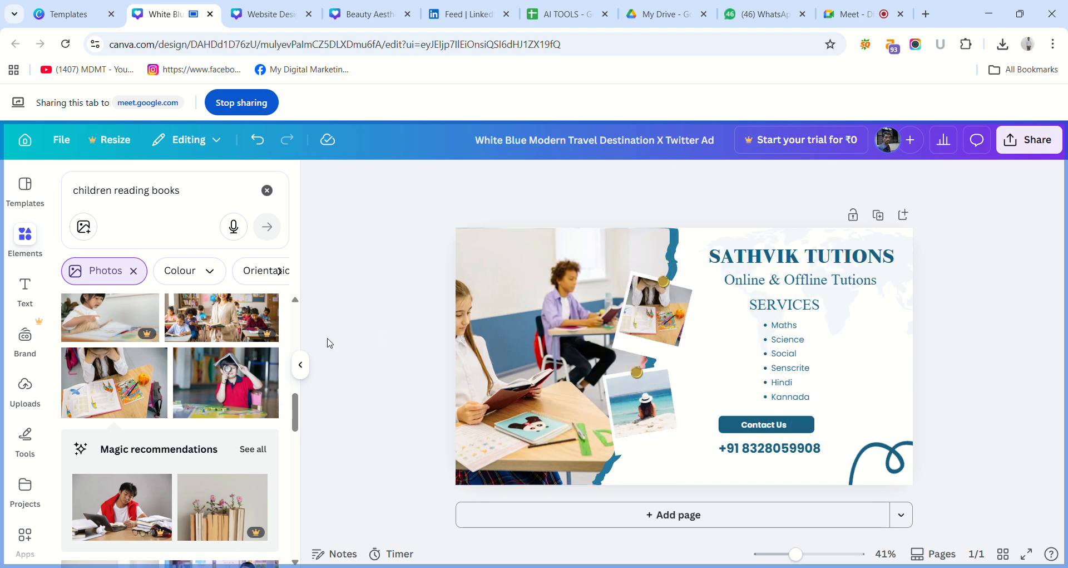
Replace the beach photo in the lower polaroid frame with the photo of a curly-haired woman reading to a group of children.
{"action": "left_click_drag", "start_coordinate": [301, 410], "coordinate": [302, 379]}
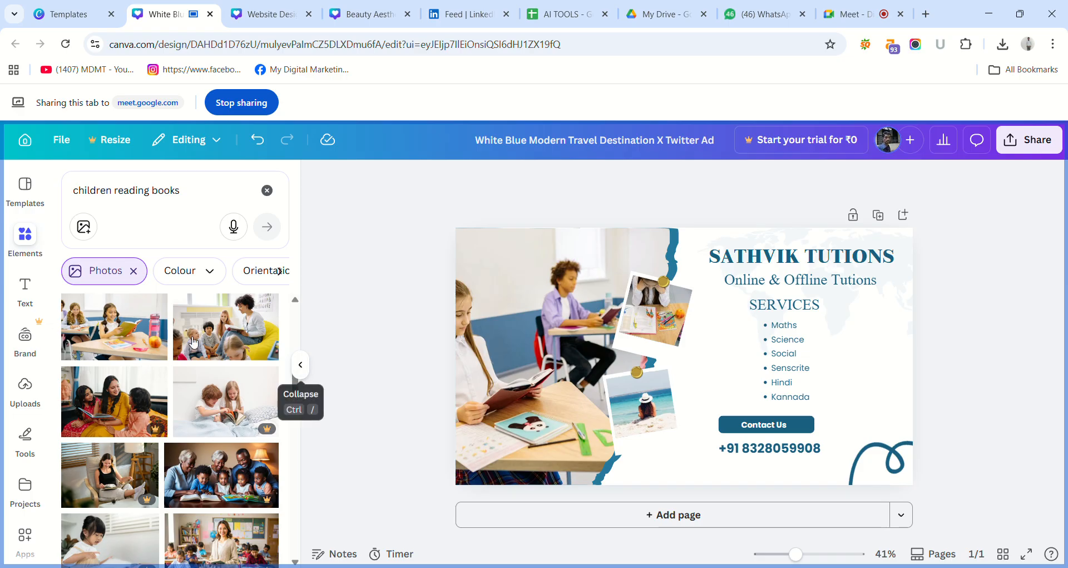
{"action": "left_click", "coordinate": [255, 326]}
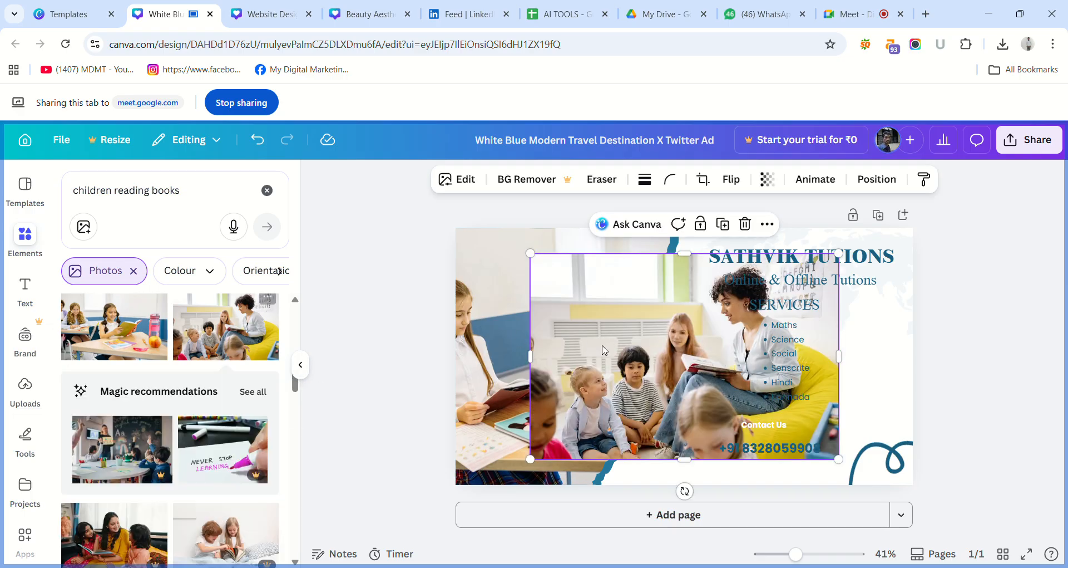
{"action": "left_click_drag", "start_coordinate": [646, 367], "coordinate": [645, 420]}
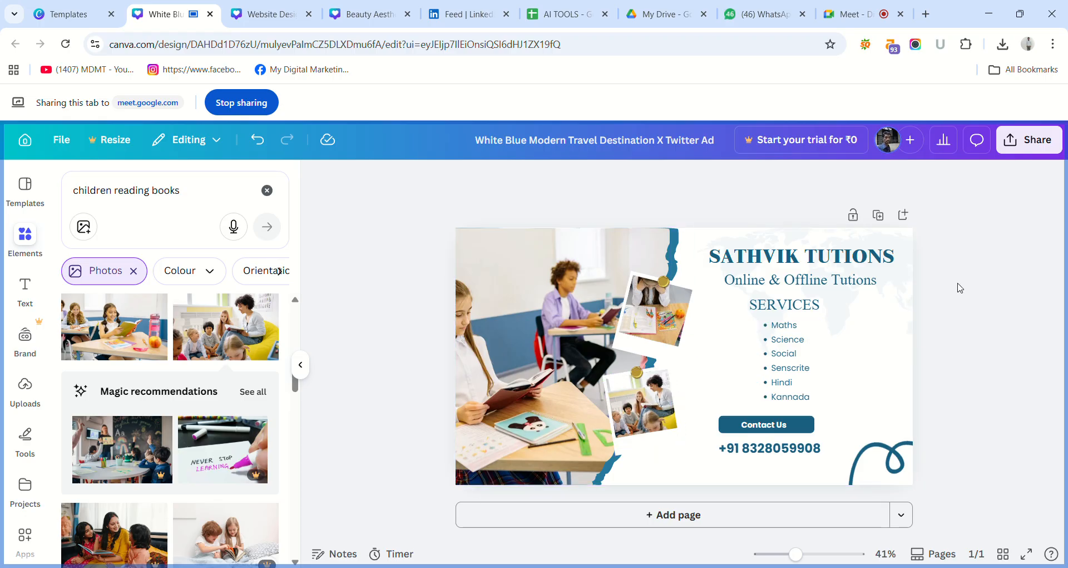
Open the ad's download settings, choose JPG as the file type, and close them without downloading.
{"action": "left_click", "coordinate": [1030, 142]}
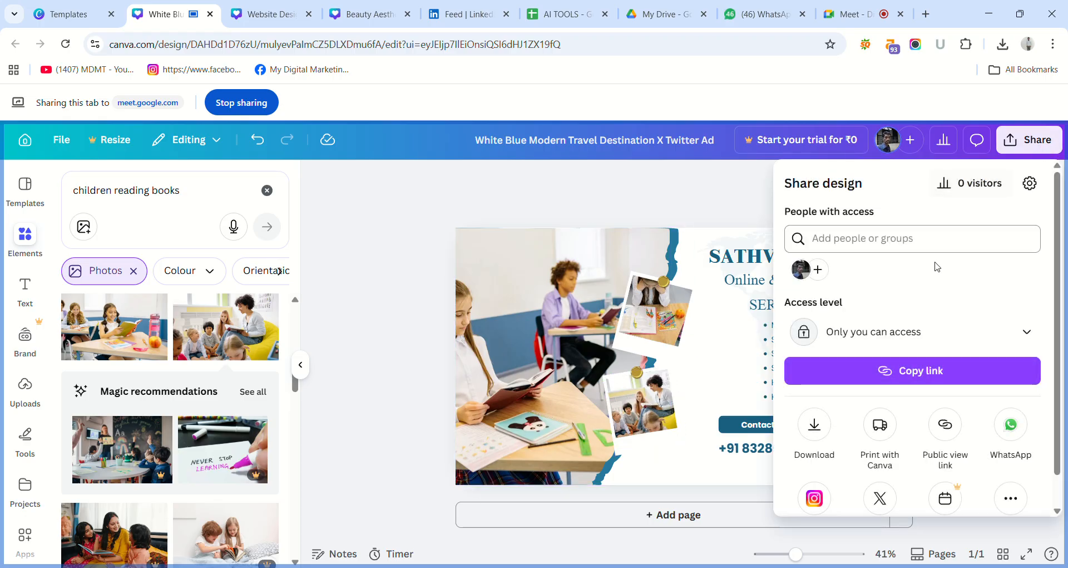
{"action": "left_click", "coordinate": [815, 425]}
{"action": "left_click", "coordinate": [909, 233]}
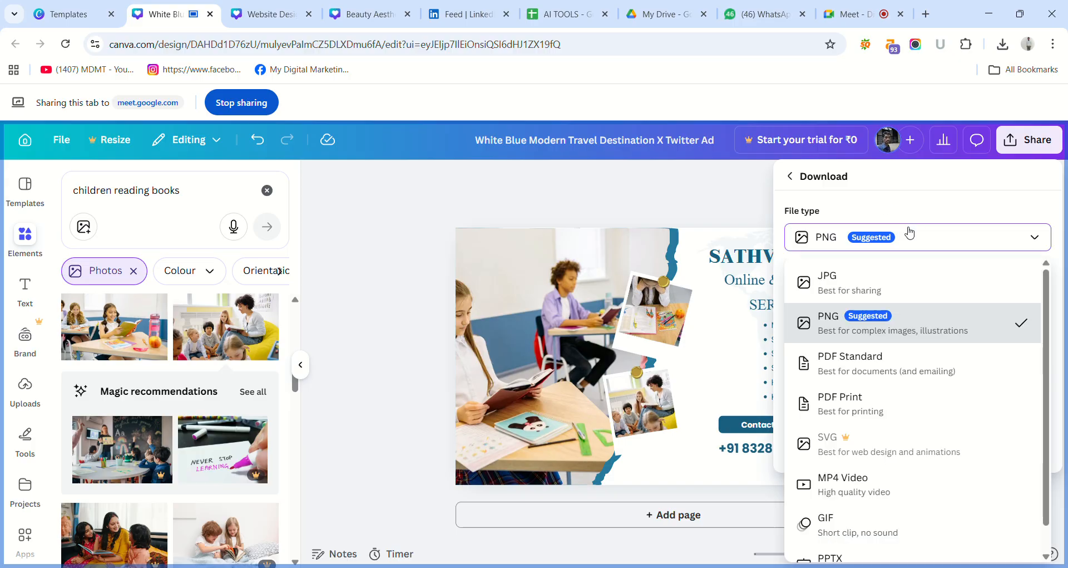
{"action": "left_click", "coordinate": [875, 289]}
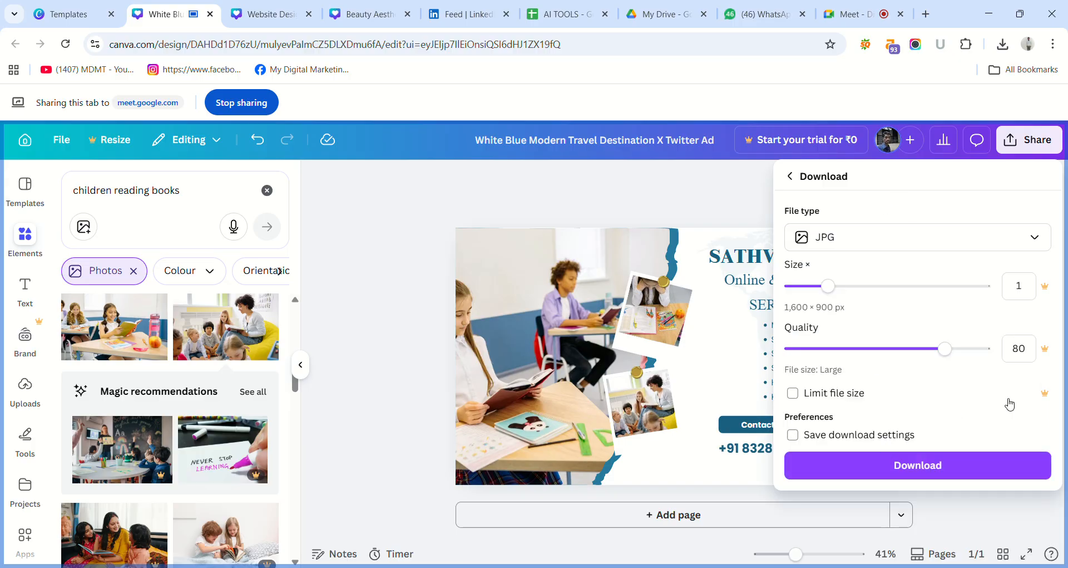
{"action": "left_click", "coordinate": [753, 202]}
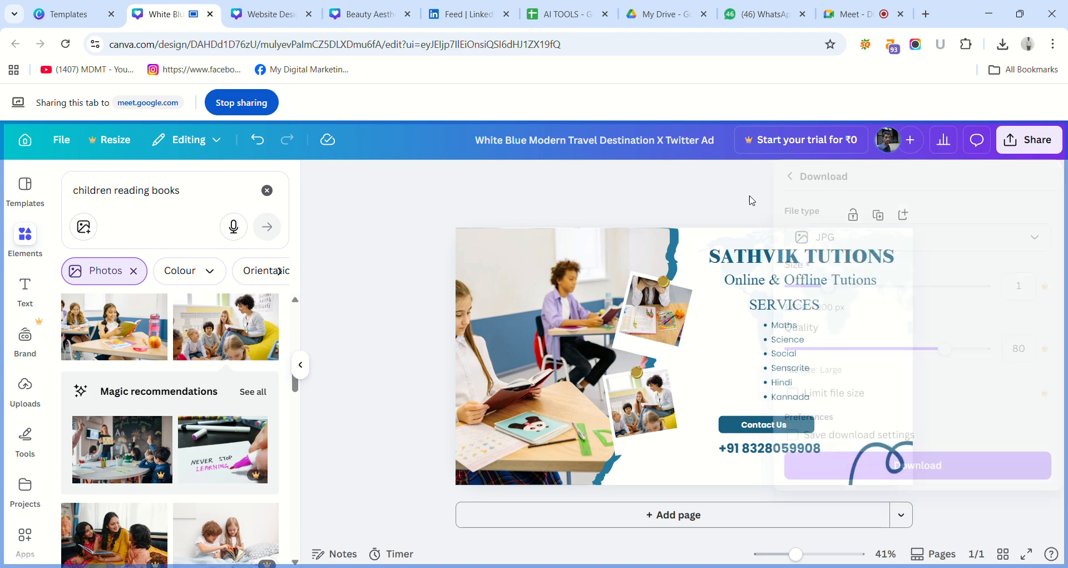
Leave the travel template's preview in the other browser tab and go to the Canva home page.
{"action": "left_click", "coordinate": [84, 7]}
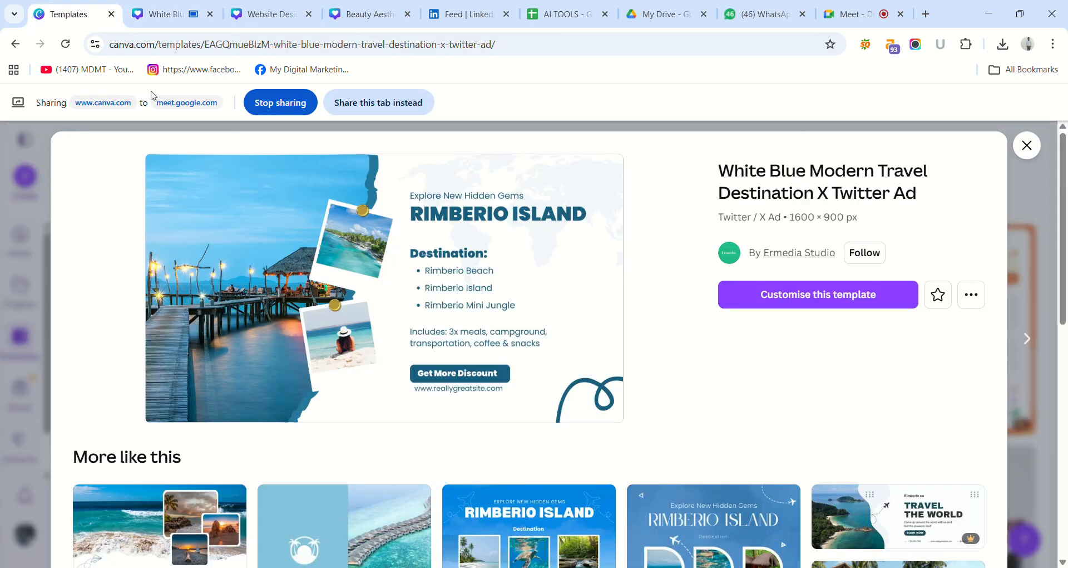
{"action": "left_click", "coordinate": [42, 153]}
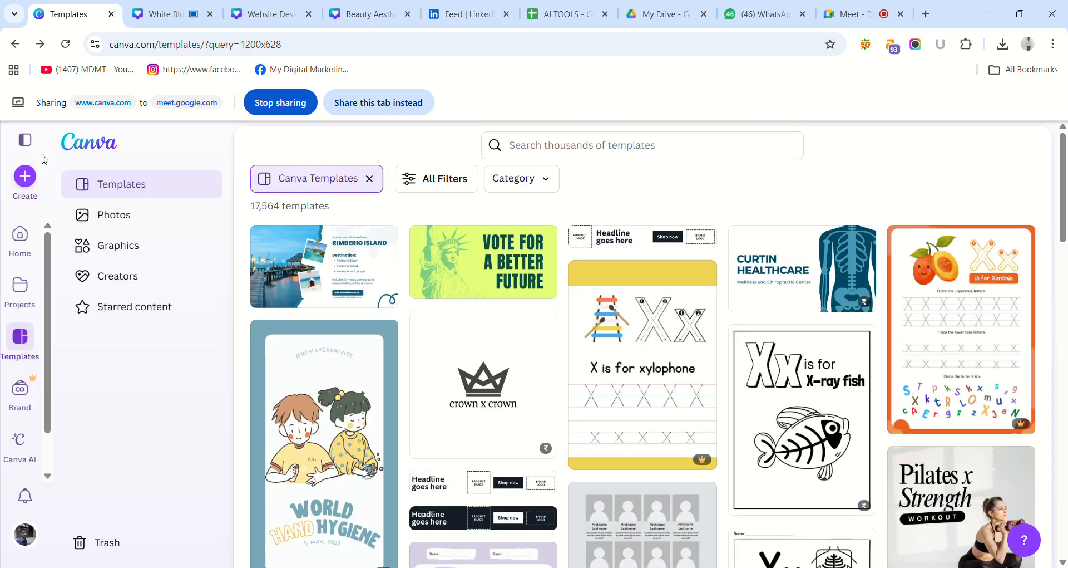
{"action": "left_click", "coordinate": [15, 43]}
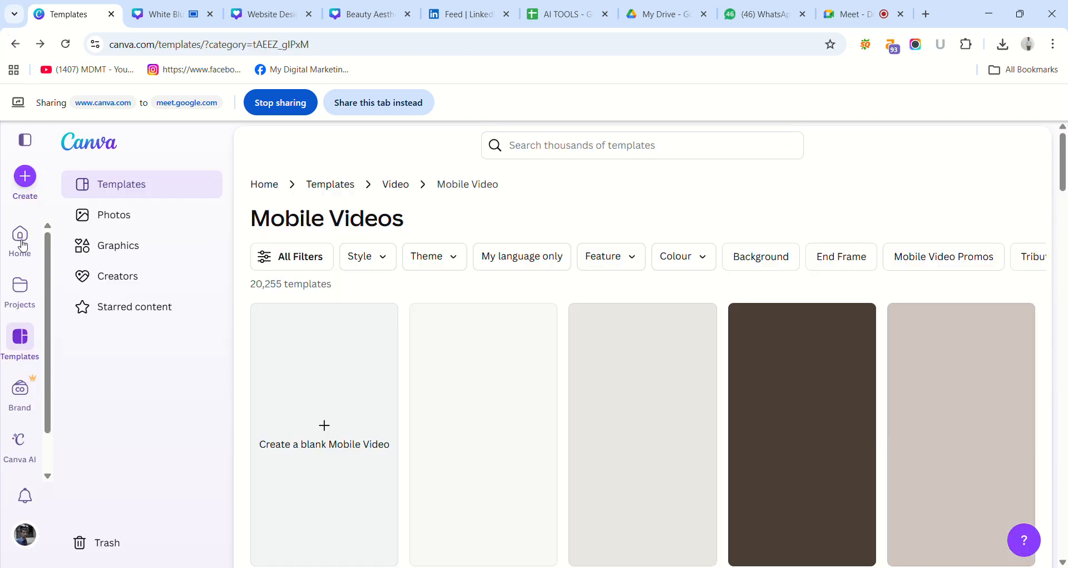
{"action": "left_click", "coordinate": [21, 243]}
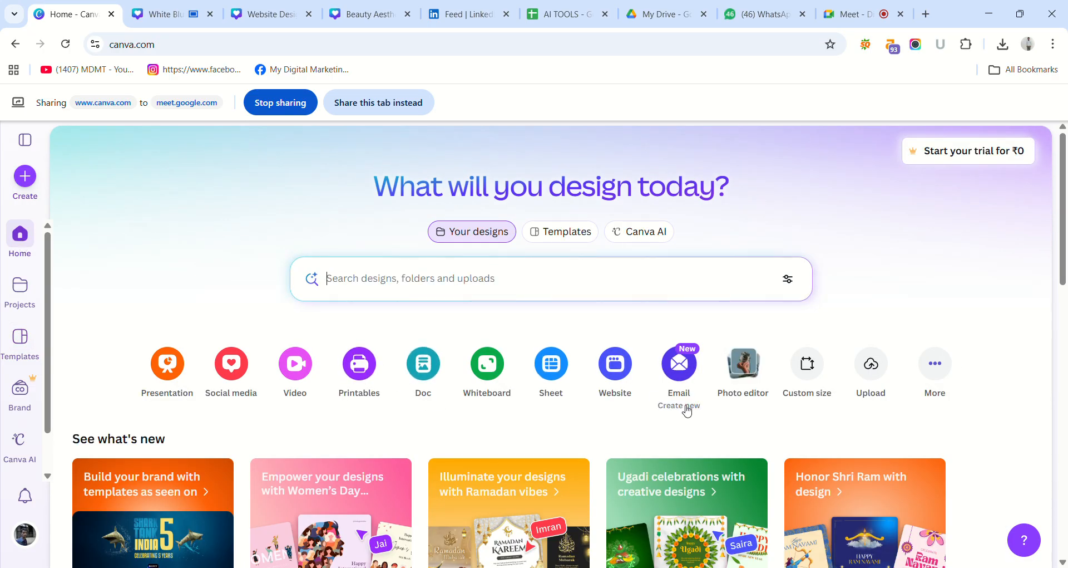
Search your own designs for "logo", filtered to the Logo category and any type, and look through the results.
{"action": "left_click", "coordinate": [570, 288]}
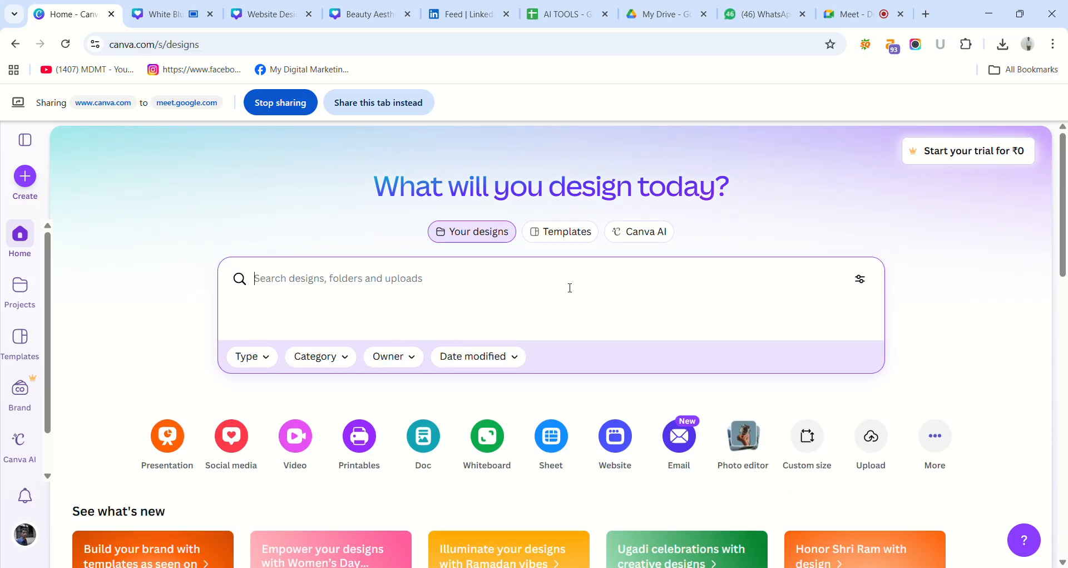
{"action": "type", "text": "logo"}
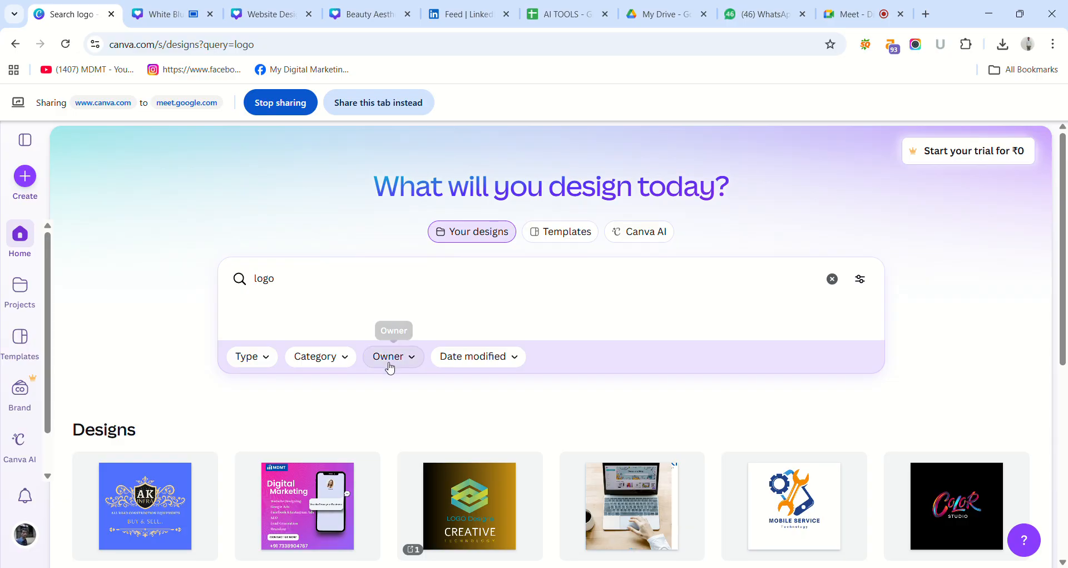
{"action": "left_click", "coordinate": [336, 361]}
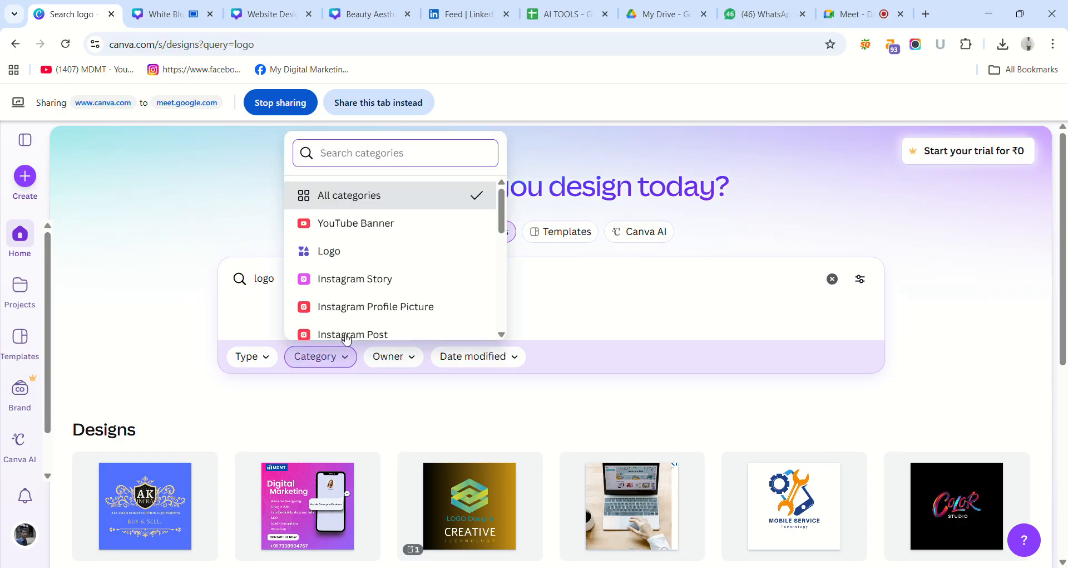
{"action": "scroll", "coordinate": [371, 241], "scroll_direction": "down", "scroll_amount": 1}
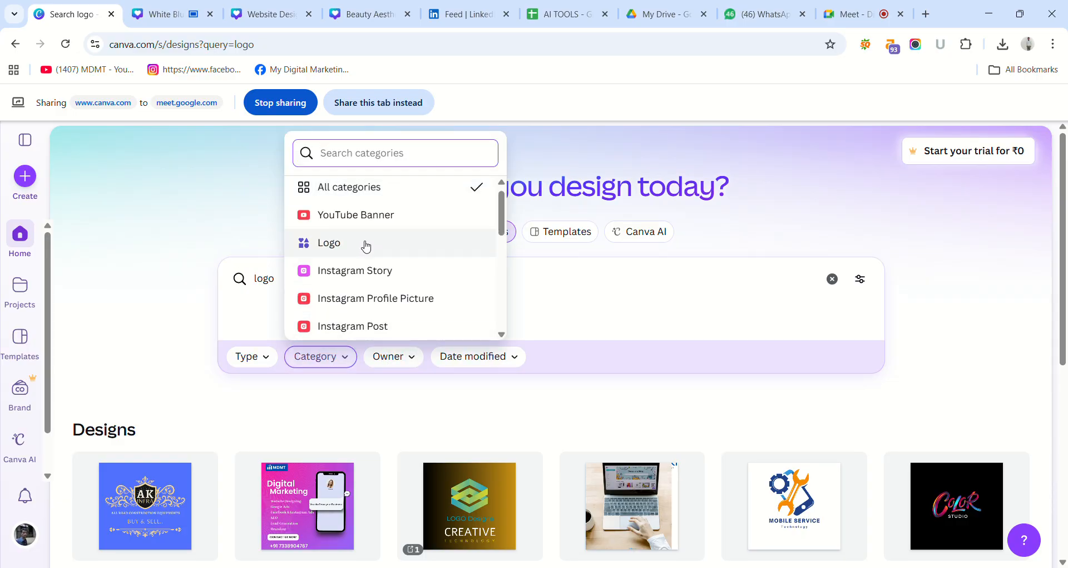
{"action": "left_click", "coordinate": [365, 244]}
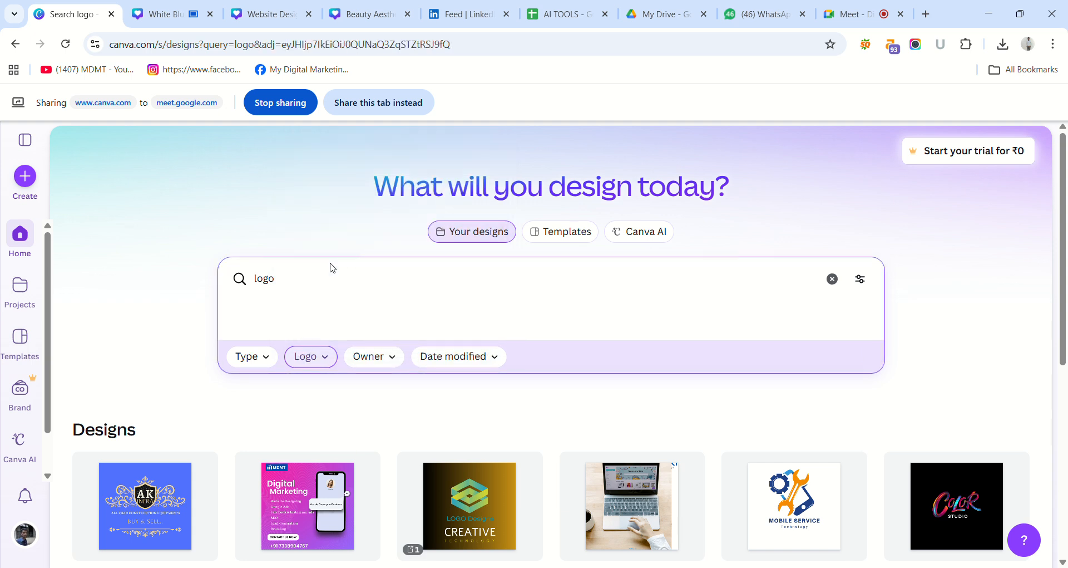
{"action": "left_click", "coordinate": [287, 361]}
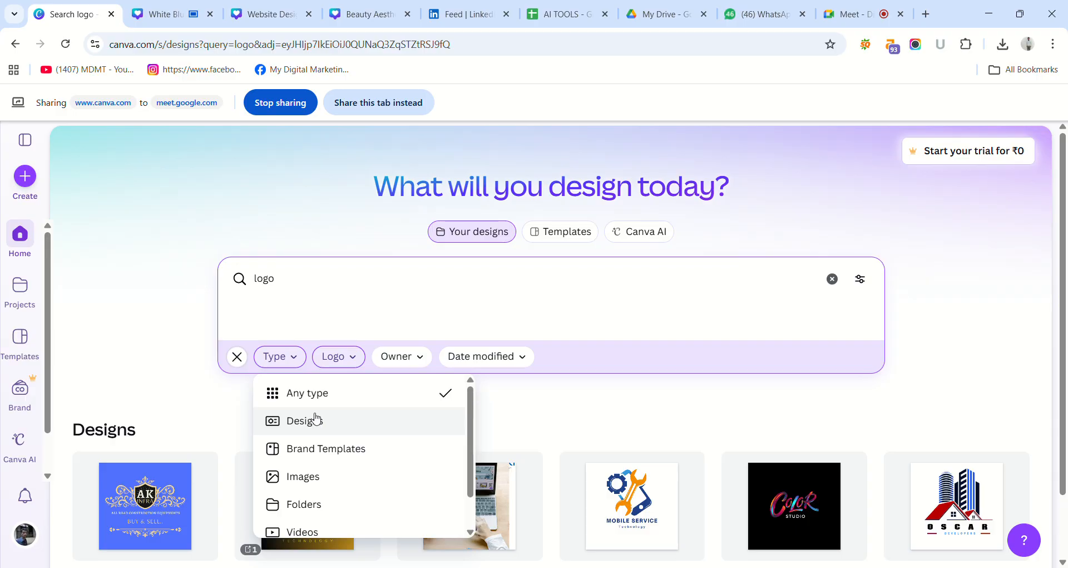
{"action": "left_click", "coordinate": [318, 396]}
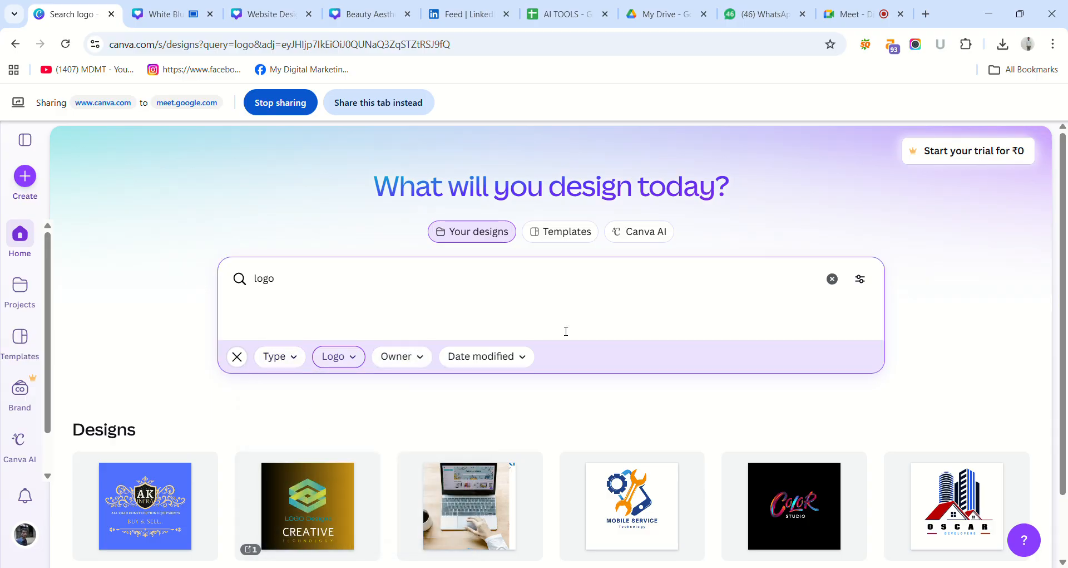
{"action": "key", "text": "Down"}
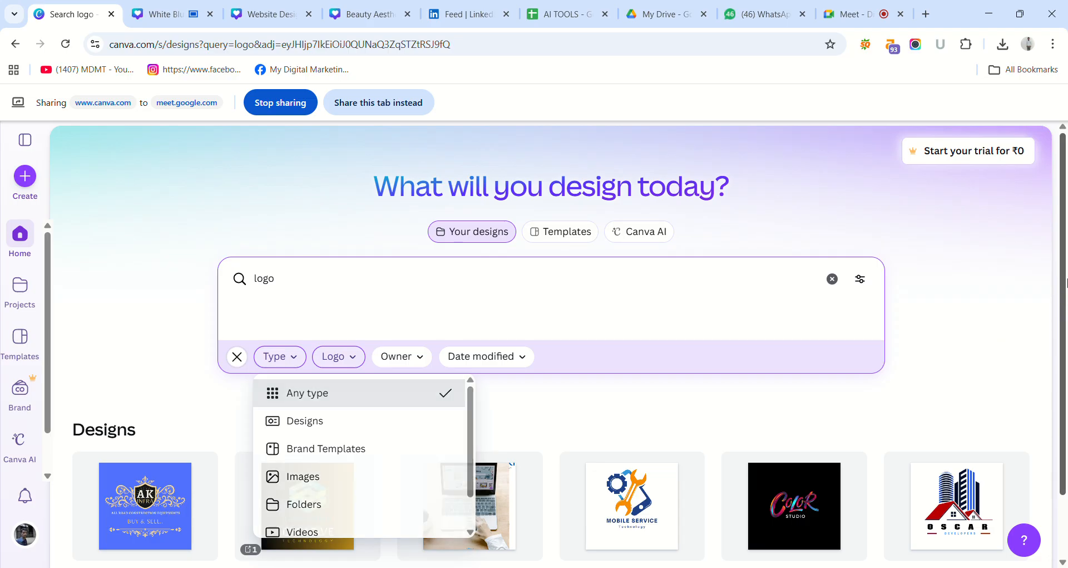
{"action": "scroll", "coordinate": [1067, 261], "scroll_direction": "down", "scroll_amount": 5}
{"action": "scroll", "coordinate": [1066, 469], "scroll_direction": "up", "scroll_amount": 5}
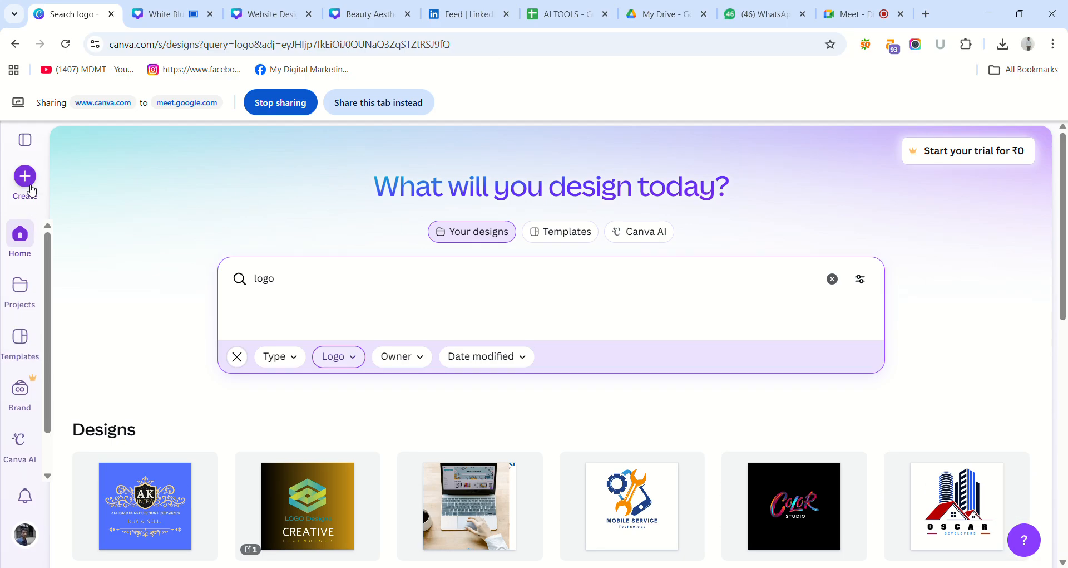
Start creating a design and search the available design types for "logo".
{"action": "left_click", "coordinate": [26, 184]}
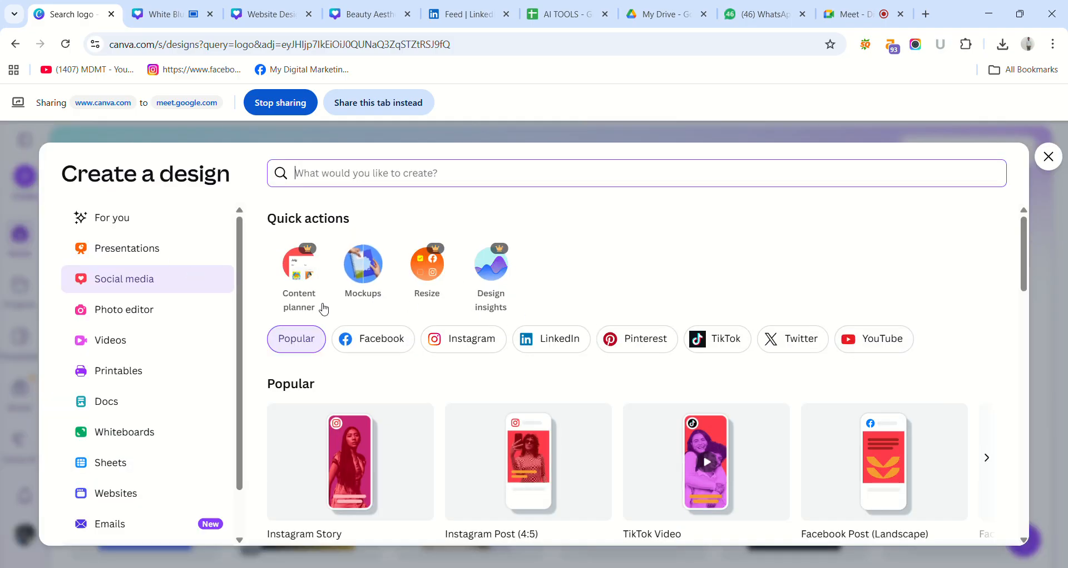
{"action": "left_click", "coordinate": [241, 342]}
{"action": "left_click_drag", "start_coordinate": [241, 339], "coordinate": [285, 440]}
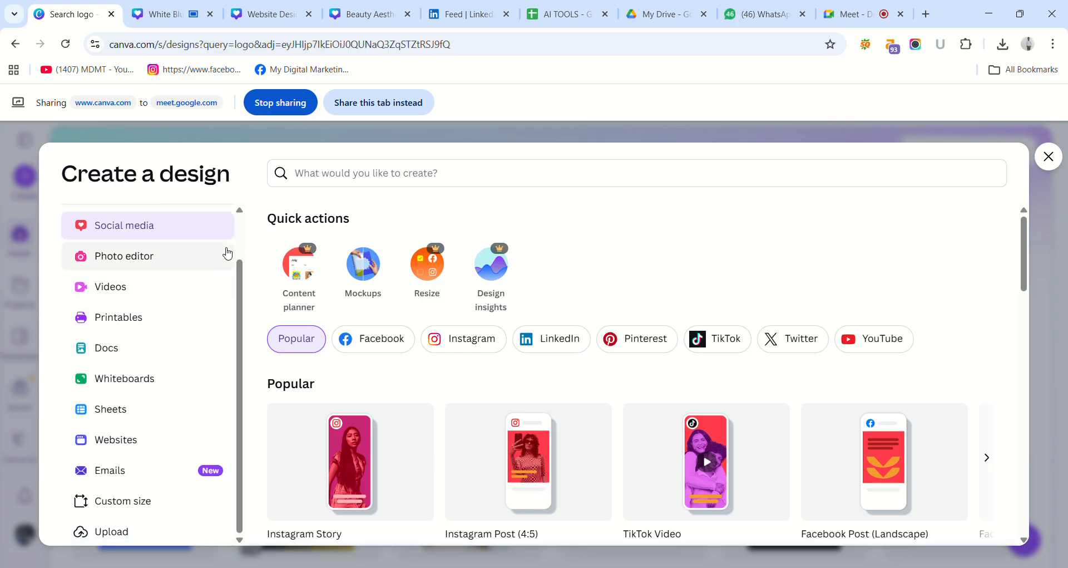
{"action": "left_click_drag", "start_coordinate": [239, 270], "coordinate": [232, 197]}
{"action": "left_click", "coordinate": [329, 171]}
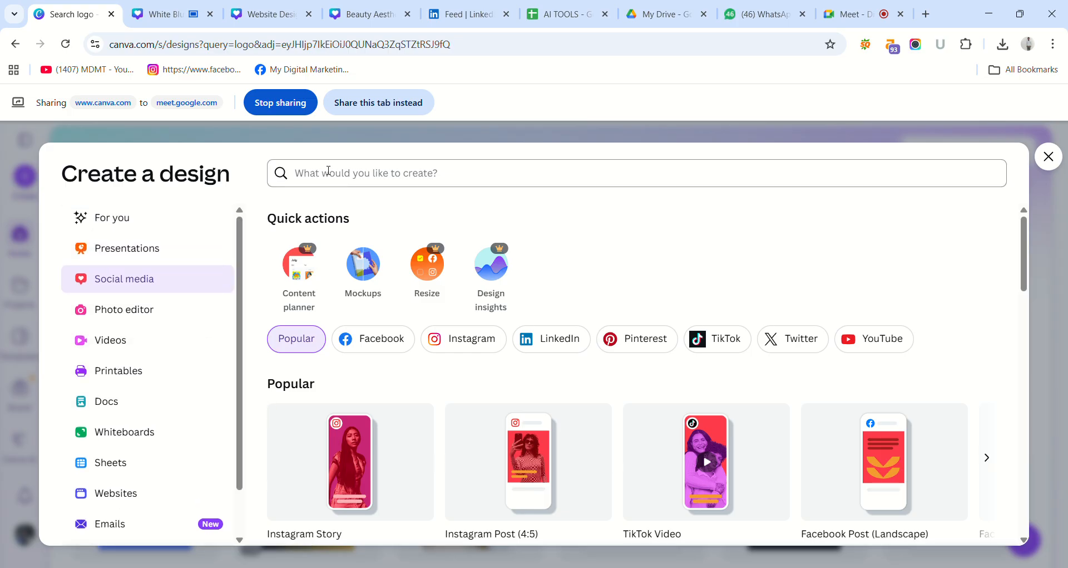
{"action": "type", "text": "logo"}
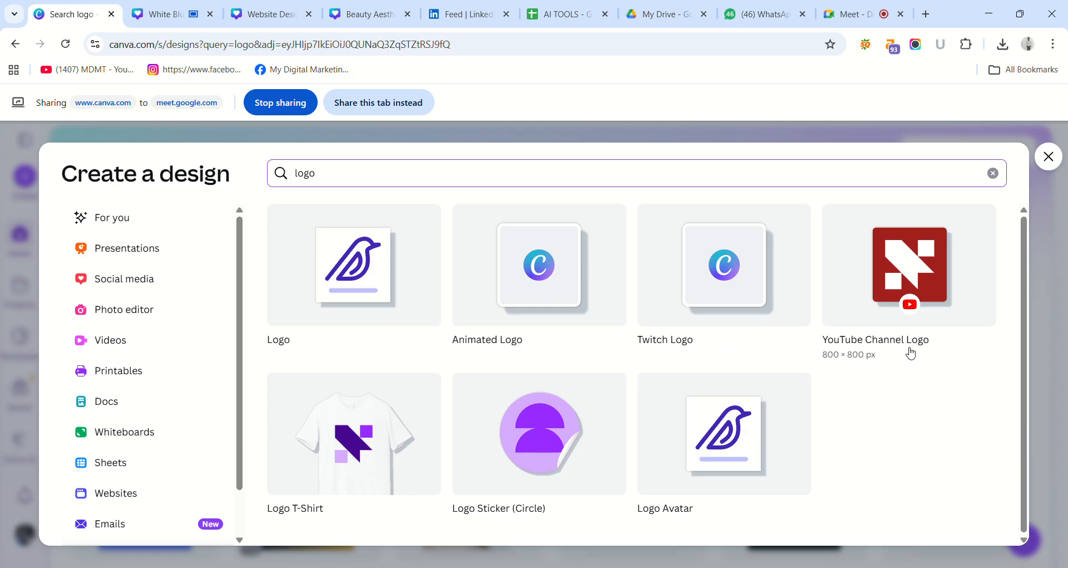
{"action": "left_click_drag", "start_coordinate": [1025, 335], "coordinate": [1049, 387]}
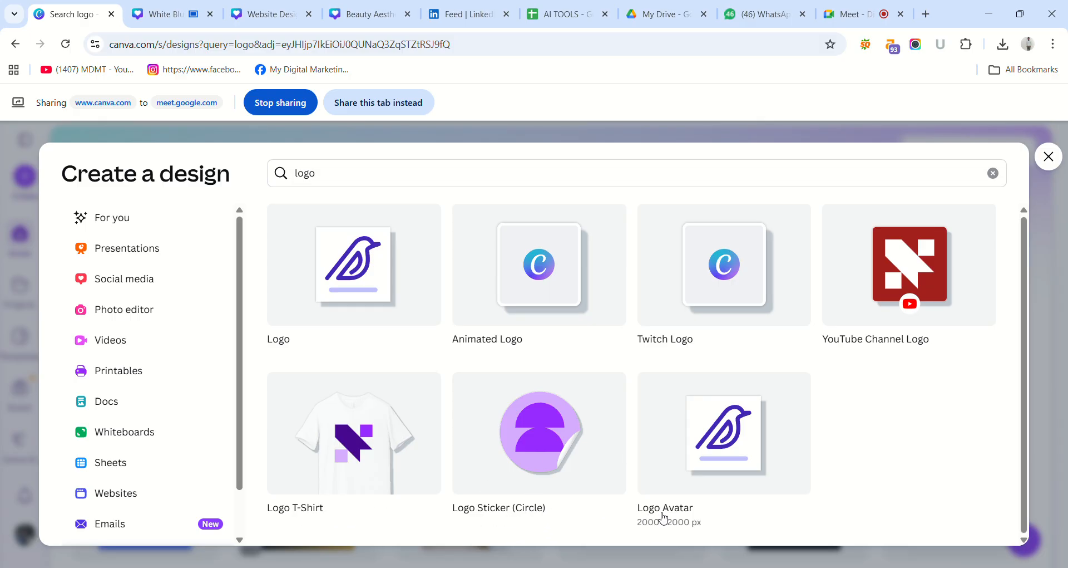
Open a blank 2000 × 2000 px Logo design and check in Google Meet which Canva tab is being presented.
{"action": "left_click", "coordinate": [351, 266]}
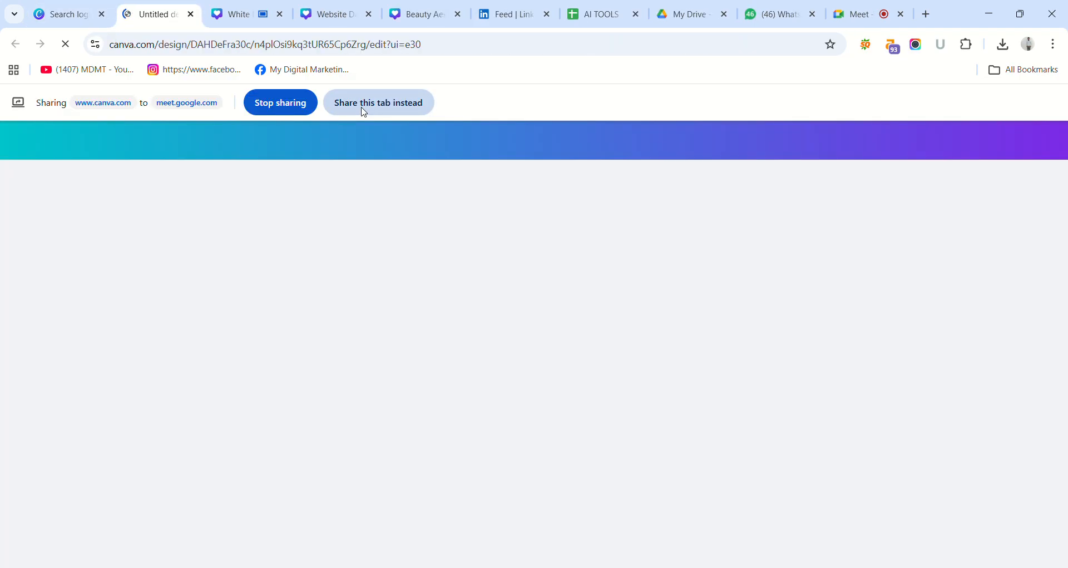
{"action": "left_click", "coordinate": [363, 111]}
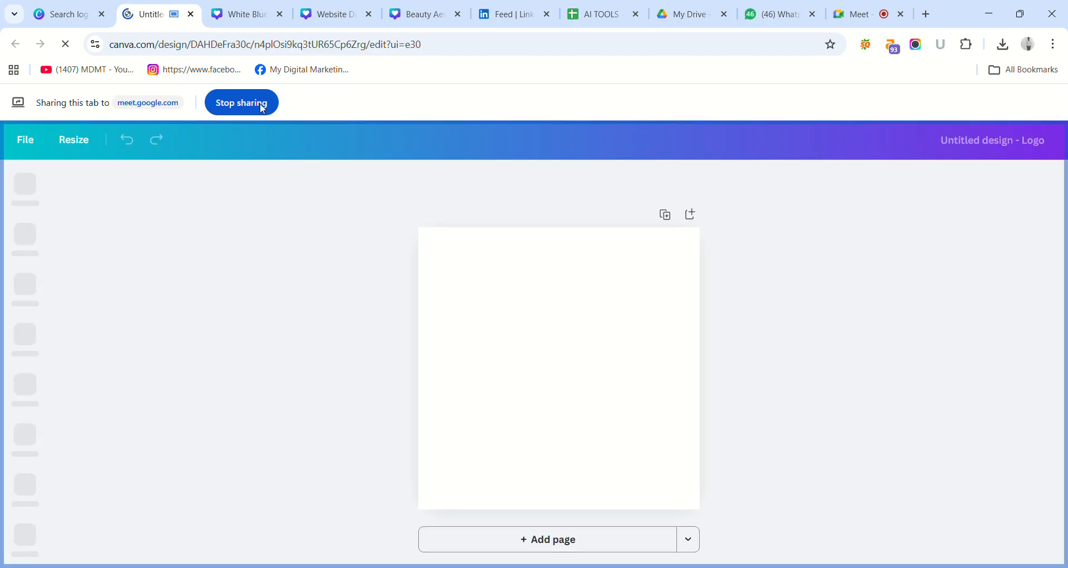
{"action": "left_click", "coordinate": [65, 14]}
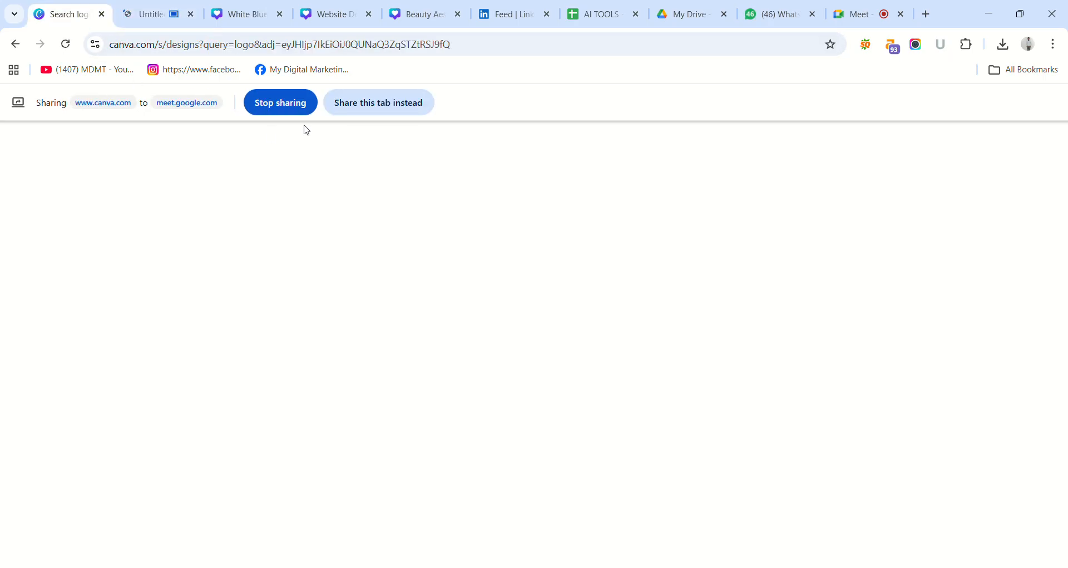
{"action": "left_click", "coordinate": [372, 111]}
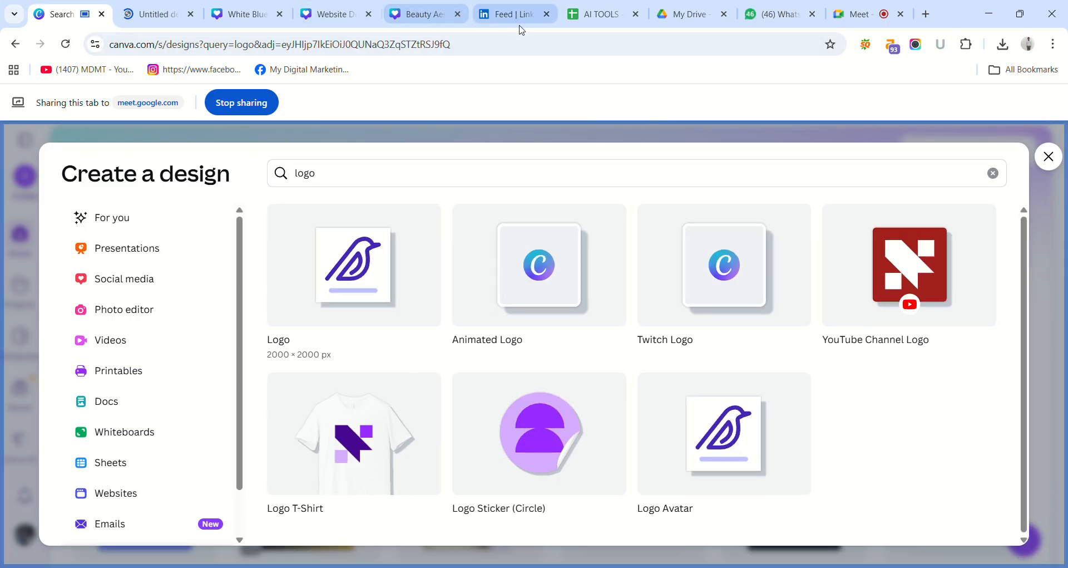
{"action": "left_click", "coordinate": [859, 21]}
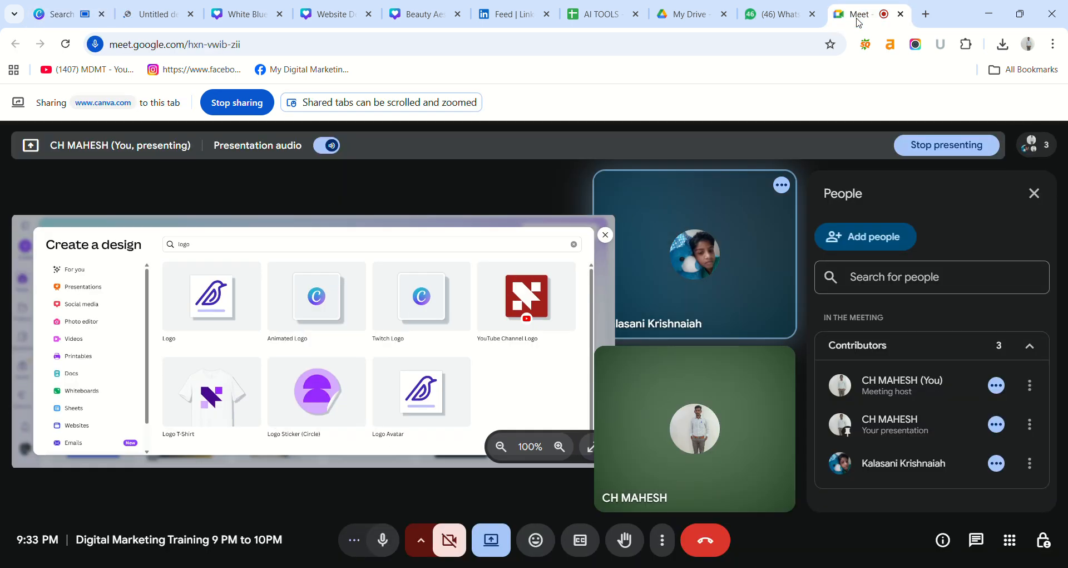
{"action": "left_click", "coordinate": [151, 9]}
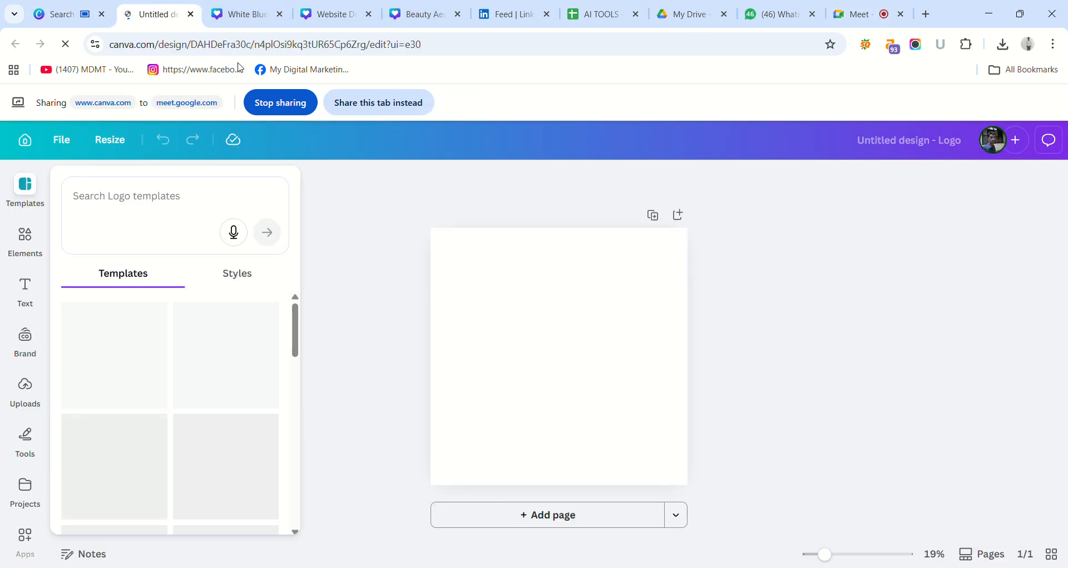
Create a fresh blank Logo design, share its tab in the meeting, and close the earlier untitled logo design's tab.
{"action": "left_click", "coordinate": [72, 22]}
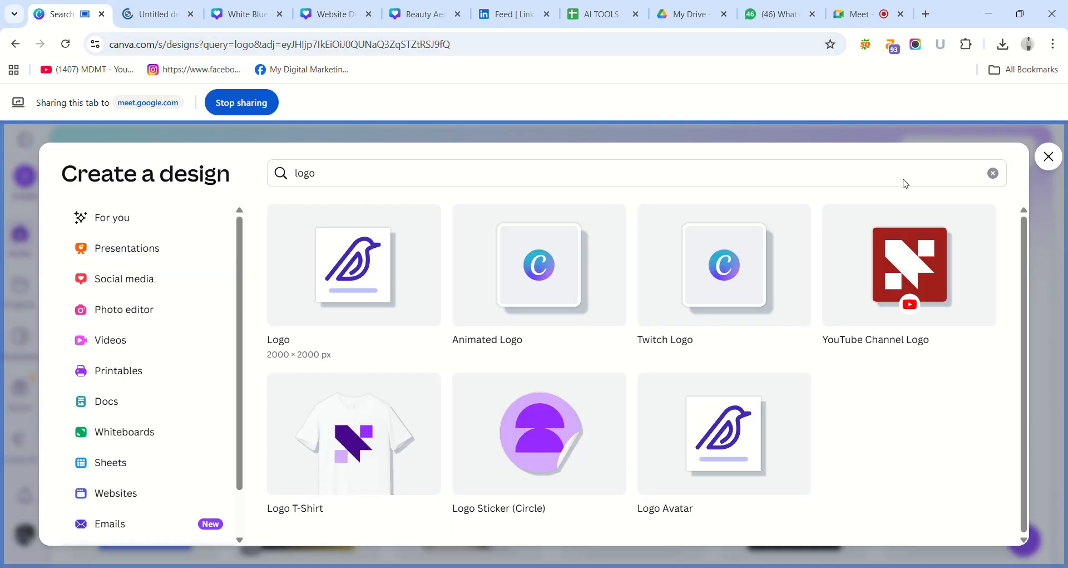
{"action": "left_click", "coordinate": [399, 244]}
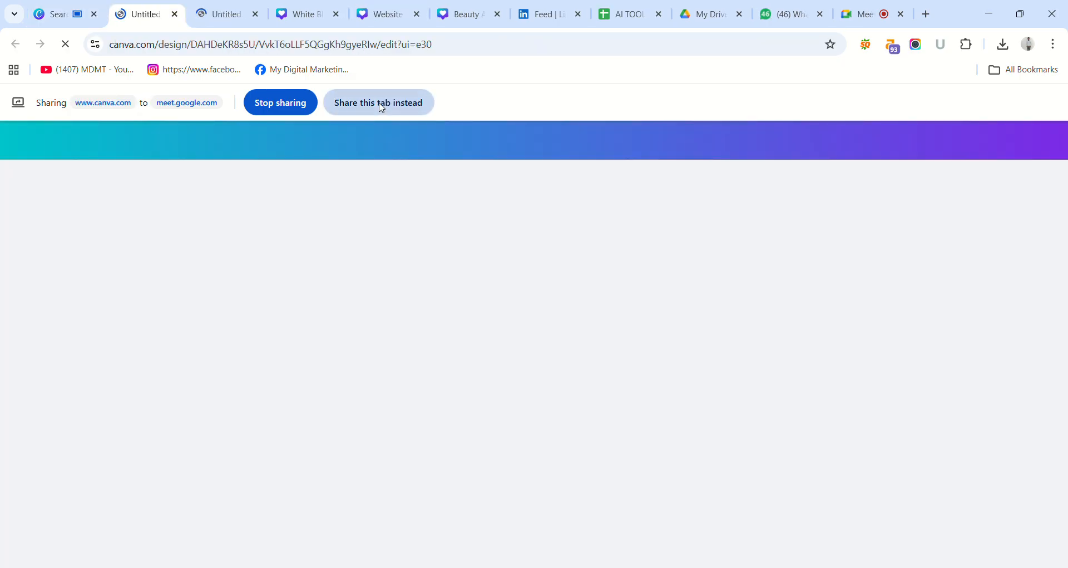
{"action": "left_click", "coordinate": [382, 103]}
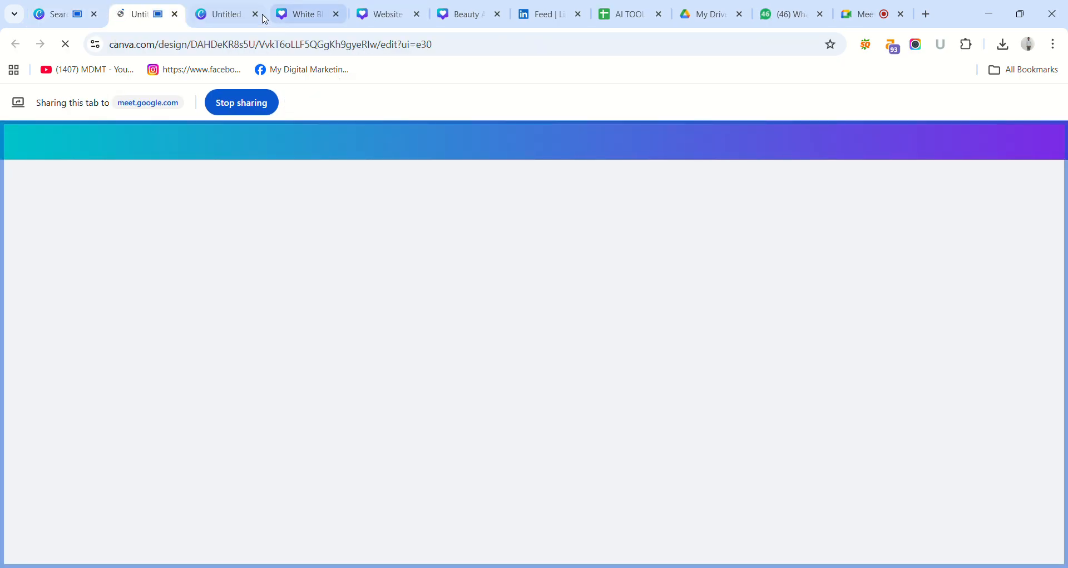
{"action": "left_click", "coordinate": [256, 14]}
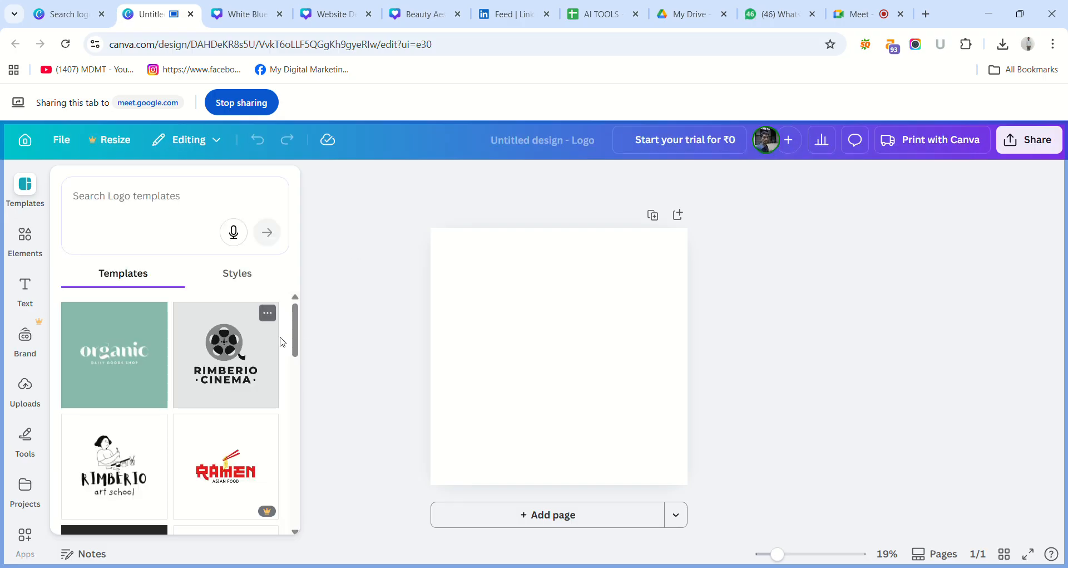
Browse the available logo templates and check the style options for the blank design.
{"action": "left_click_drag", "start_coordinate": [295, 340], "coordinate": [317, 479]}
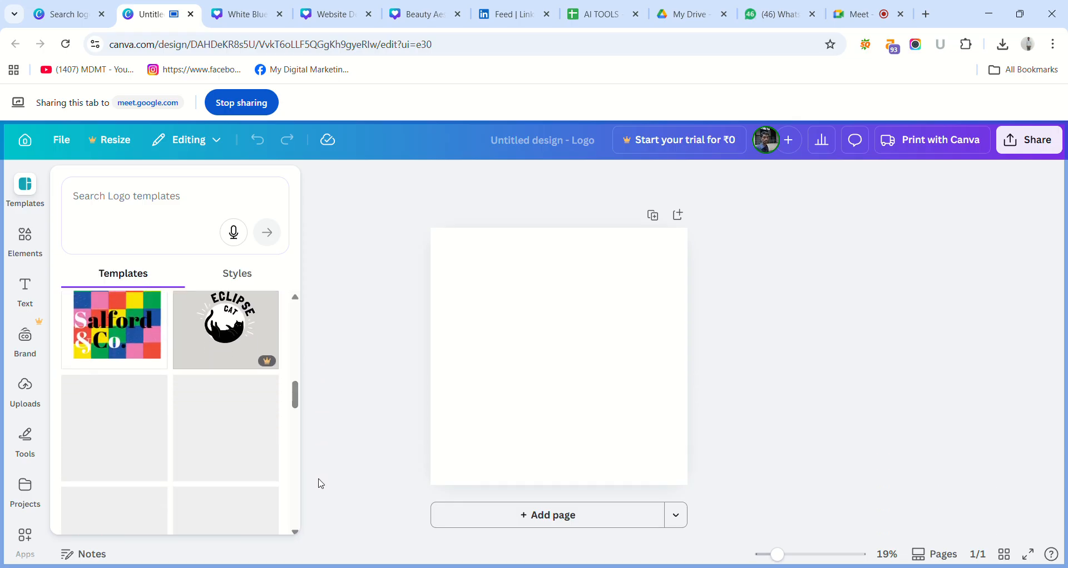
{"action": "left_click", "coordinate": [249, 272]}
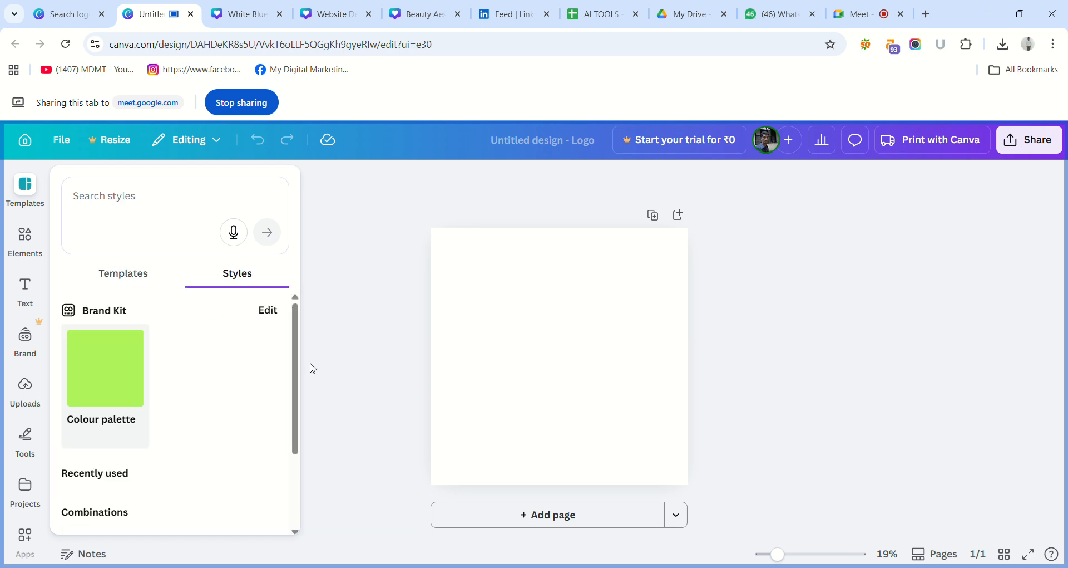
{"action": "left_click", "coordinate": [131, 277]}
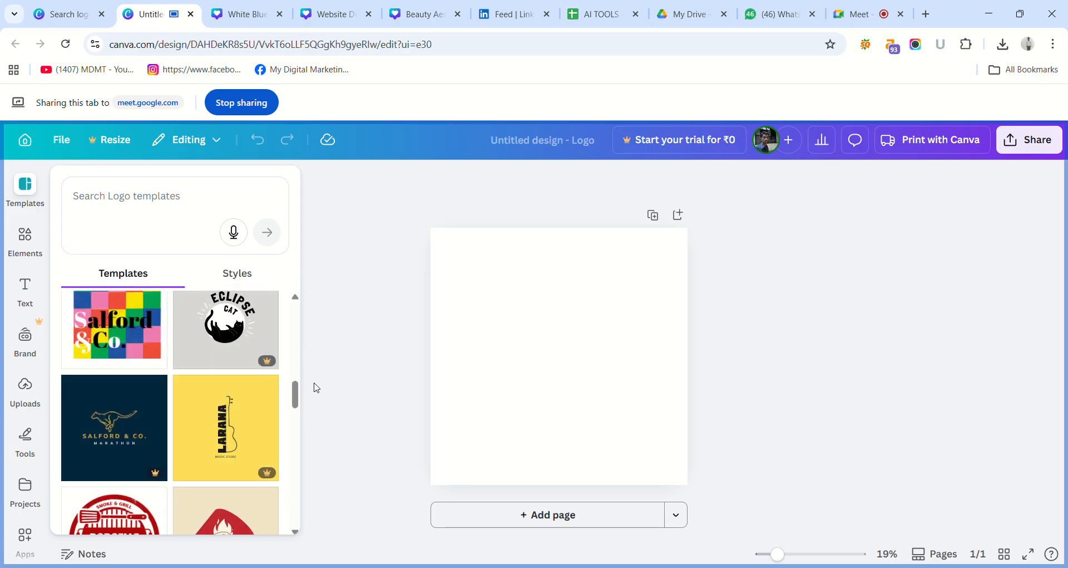
{"action": "left_click_drag", "start_coordinate": [296, 402], "coordinate": [303, 426]}
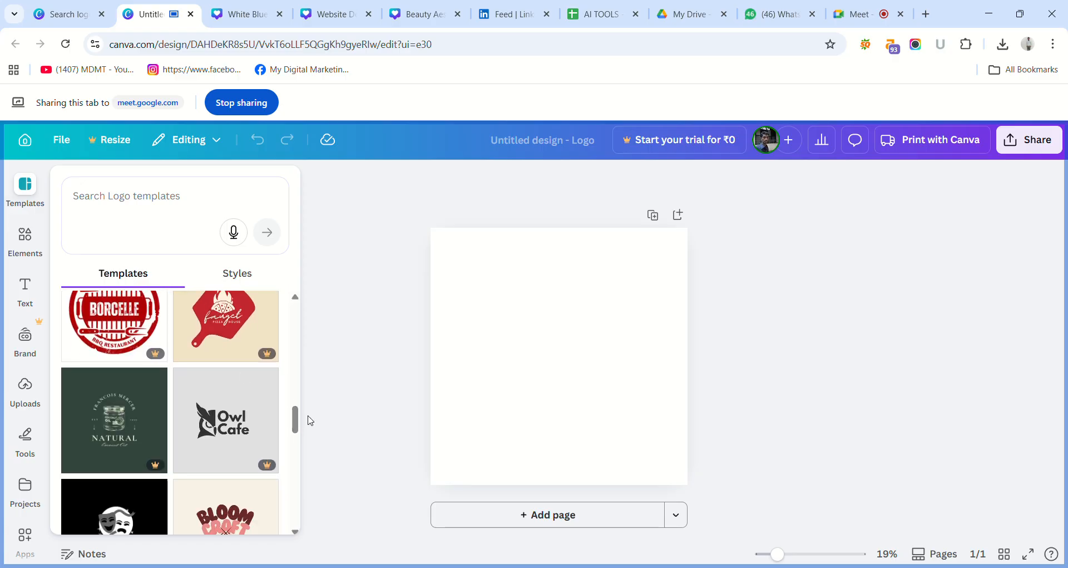
{"action": "left_click_drag", "start_coordinate": [296, 420], "coordinate": [301, 430]}
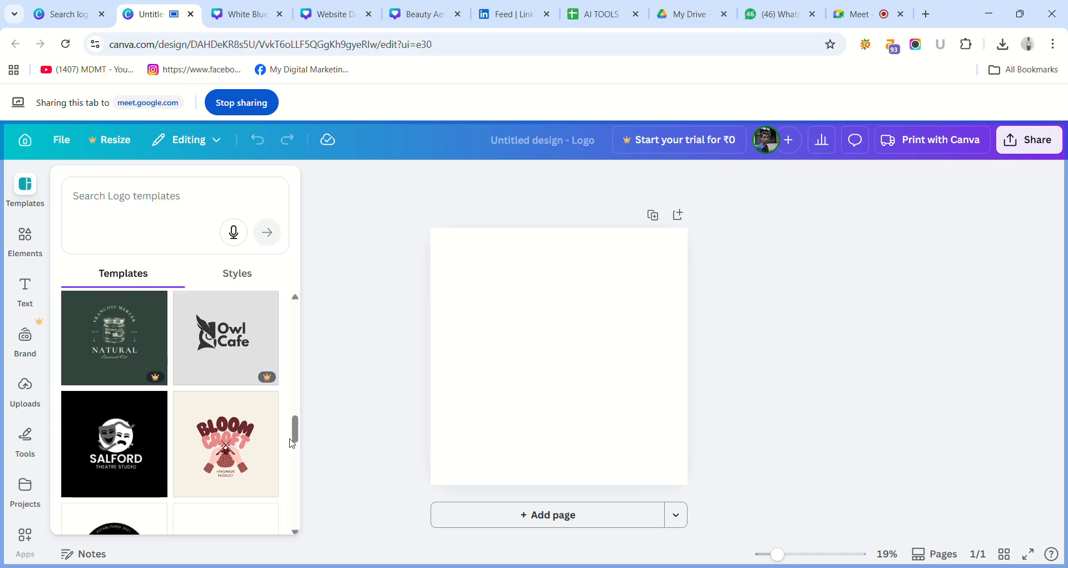
{"action": "left_click_drag", "start_coordinate": [296, 434], "coordinate": [319, 521]}
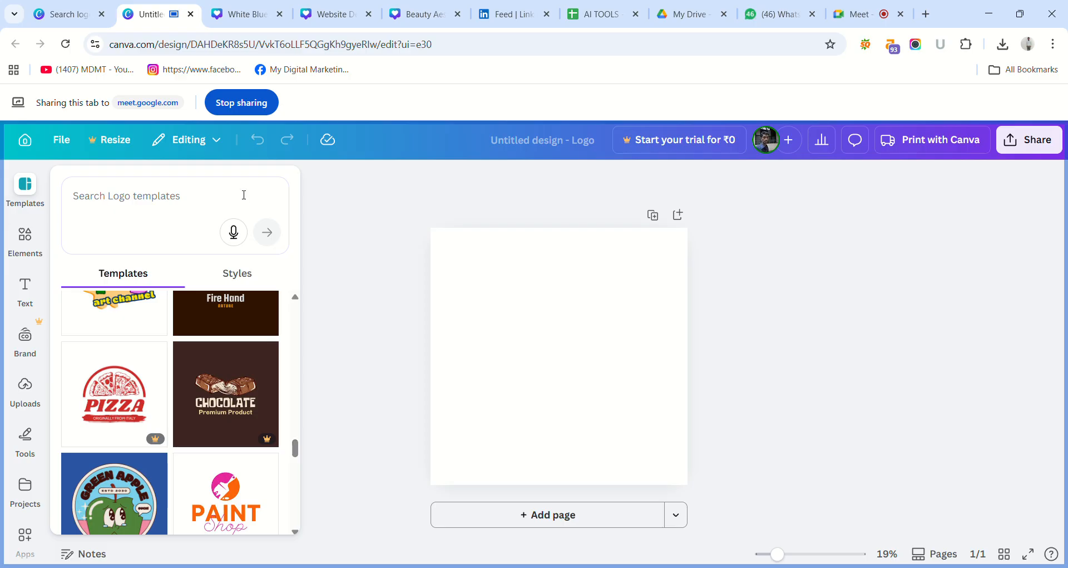
Search the logo templates for the suggested term "education logo".
{"action": "left_click", "coordinate": [187, 227]}
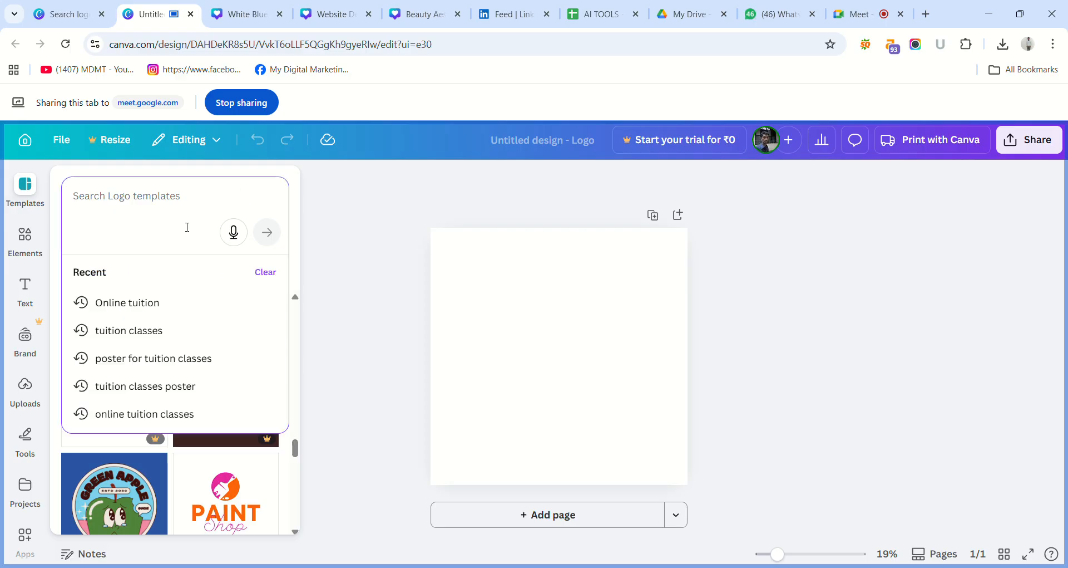
{"action": "type", "text": "Educat"}
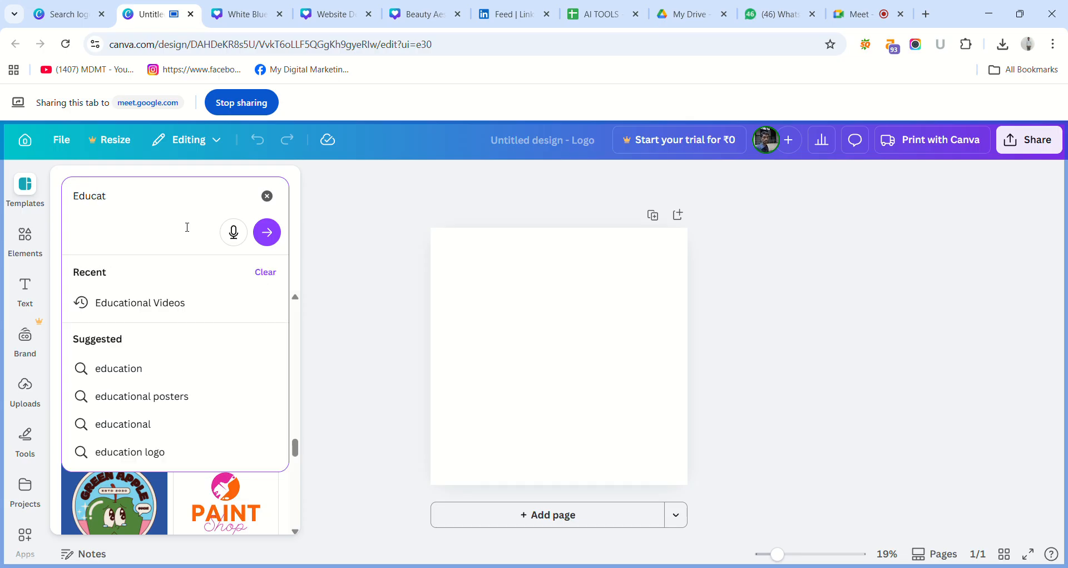
{"action": "type", "text": "ions"}
{"action": "key", "text": "Return"}
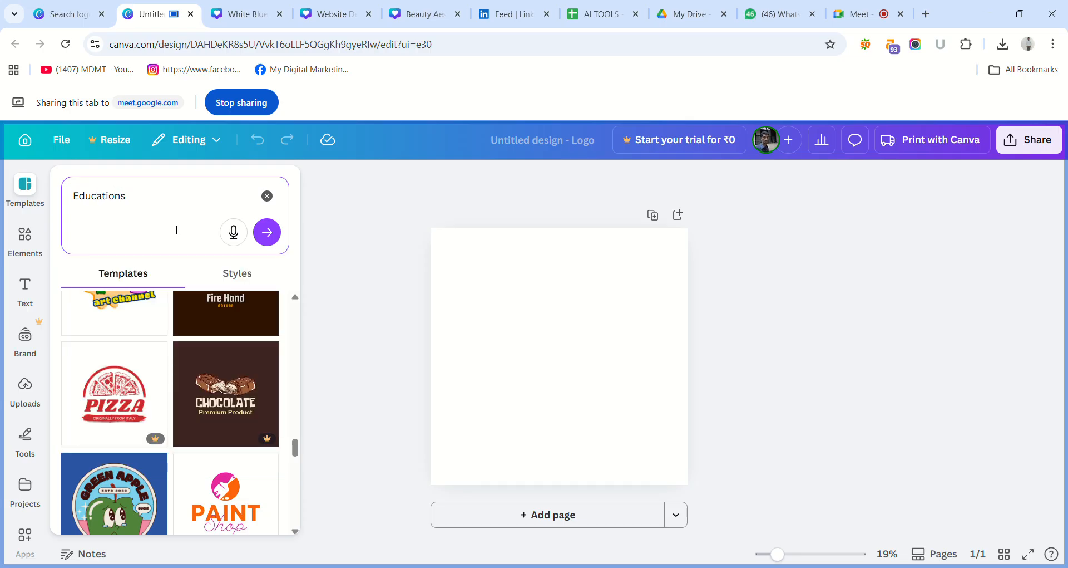
{"action": "key", "text": "BackSpace"}
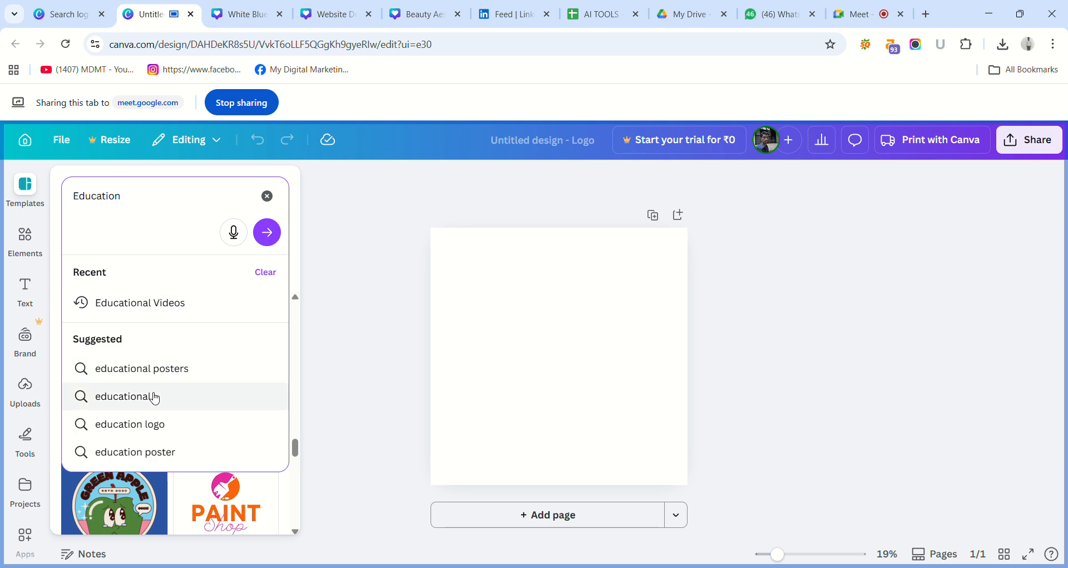
{"action": "left_click", "coordinate": [153, 424]}
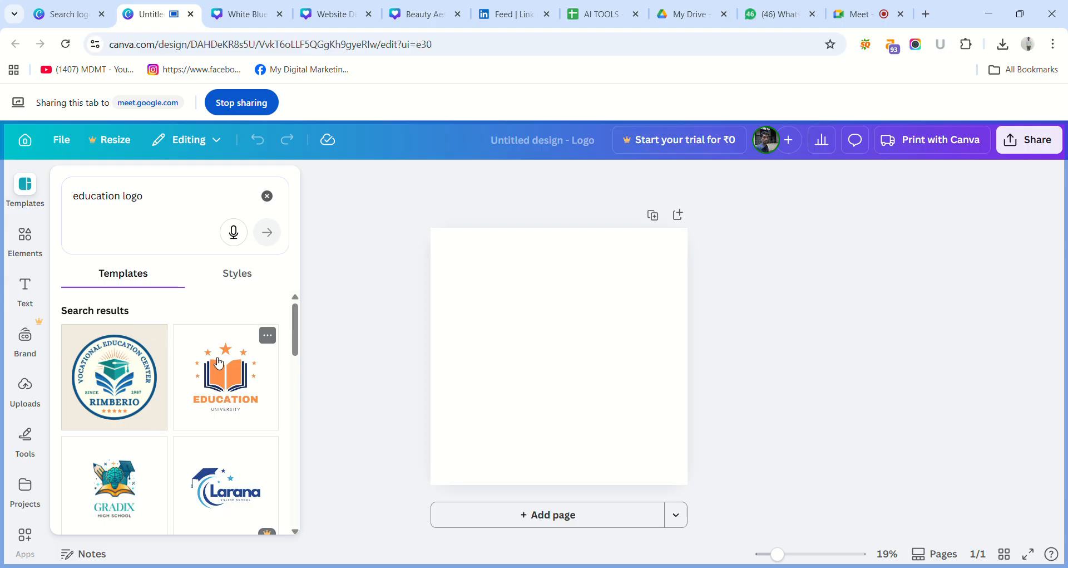
Apply the Blue and Beige Vintage Classic Education Badge Logo template from the search results to the blank page.
{"action": "left_click_drag", "start_coordinate": [296, 342], "coordinate": [296, 351]}
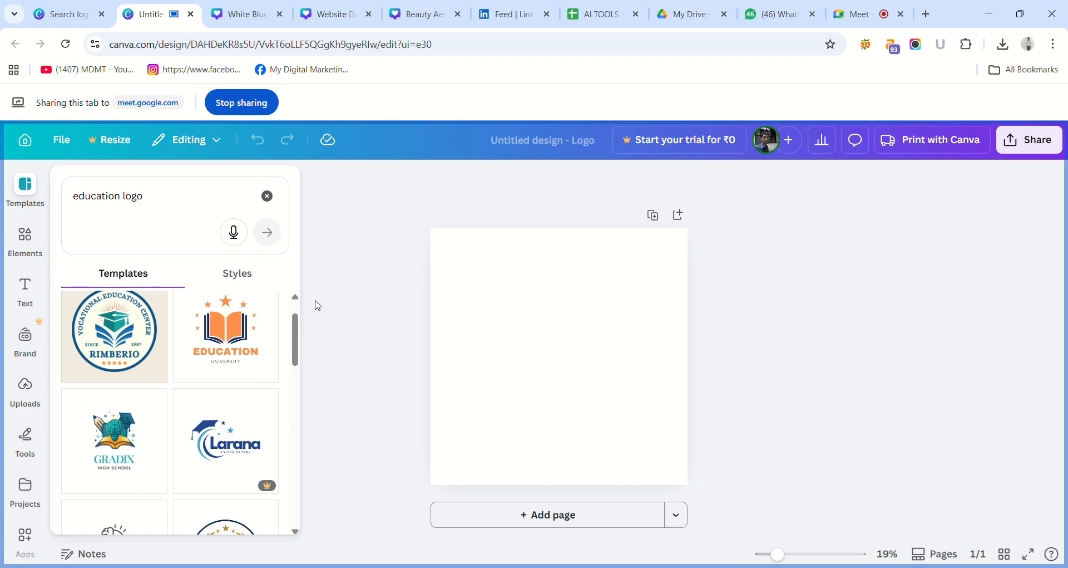
{"action": "left_click_drag", "start_coordinate": [293, 344], "coordinate": [331, 451]}
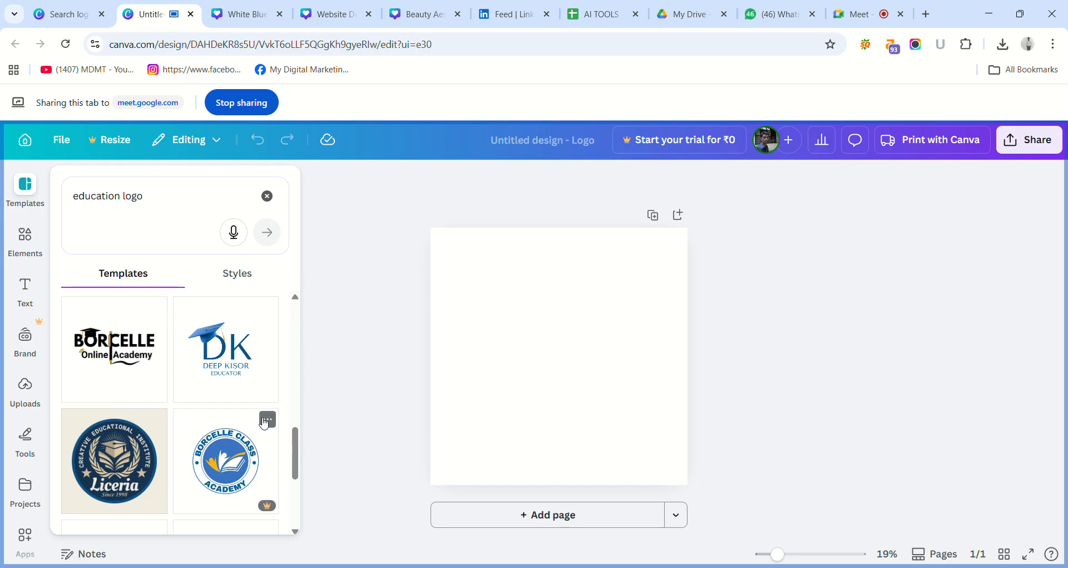
{"action": "left_click", "coordinate": [114, 452]}
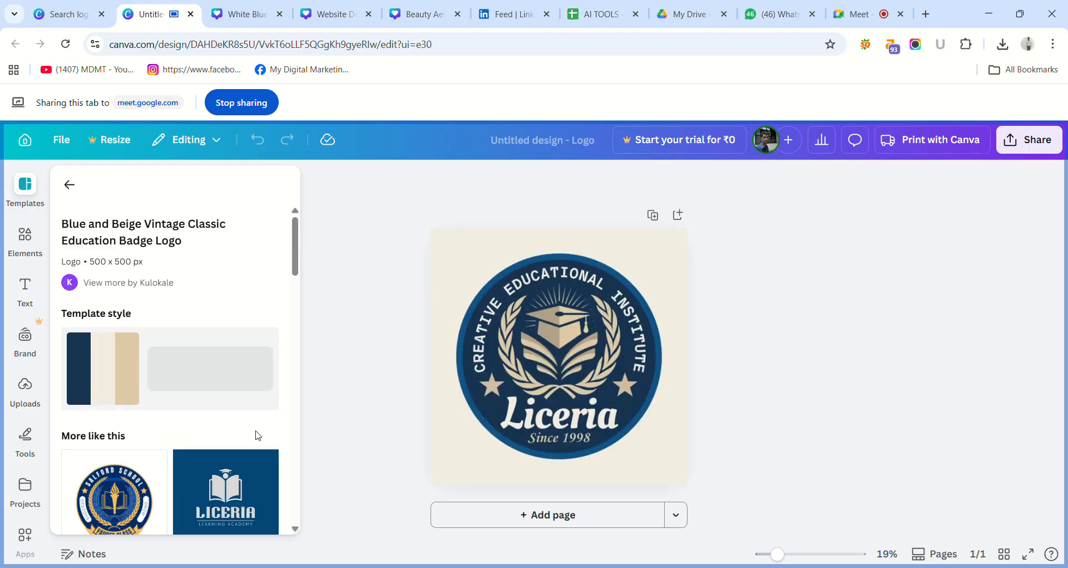
{"action": "left_click", "coordinate": [482, 355]}
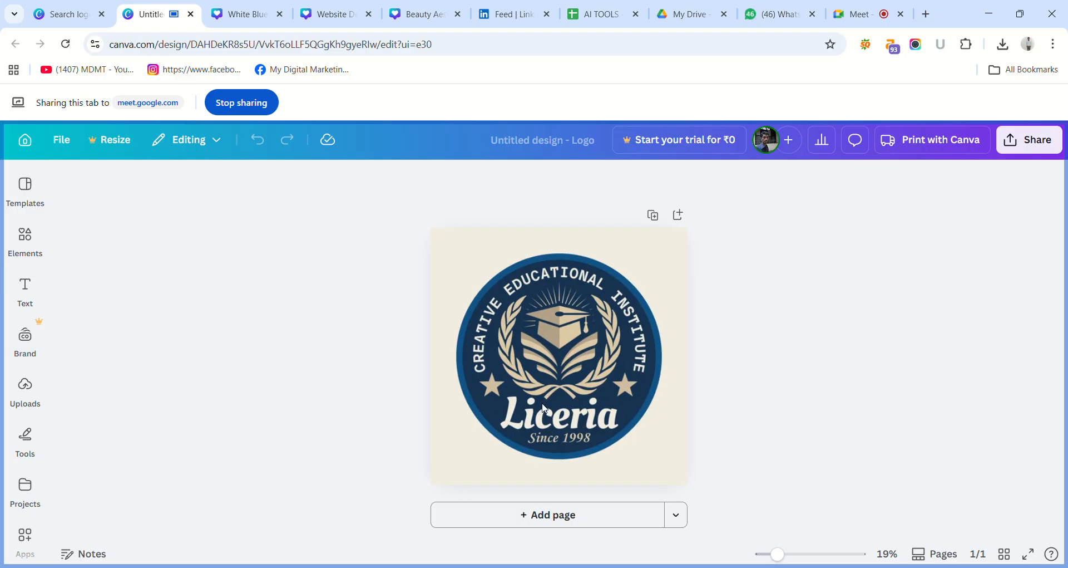
Delete the graduation cap and laurel emblem from the badge, and undo the deletion.
{"action": "left_click", "coordinate": [518, 292]}
{"action": "key", "text": "Delete"}
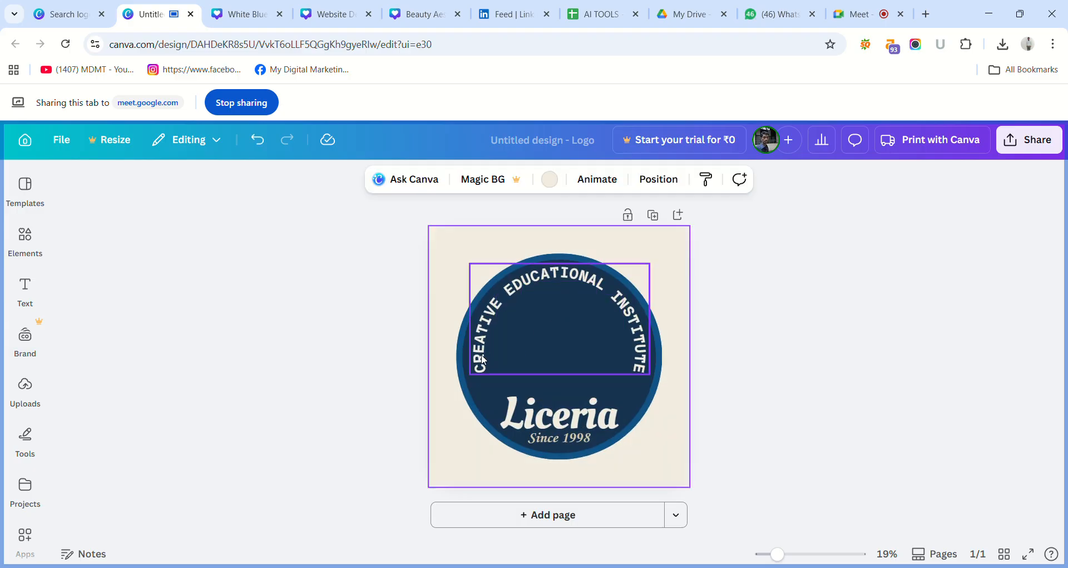
{"action": "left_click", "coordinate": [361, 345]}
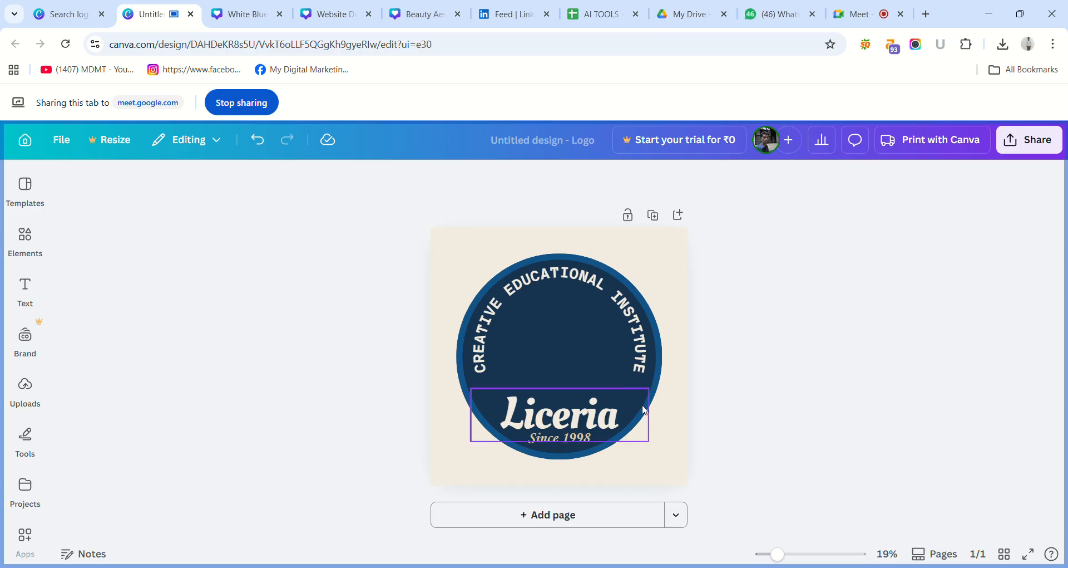
{"action": "key", "text": "ctrl+z"}
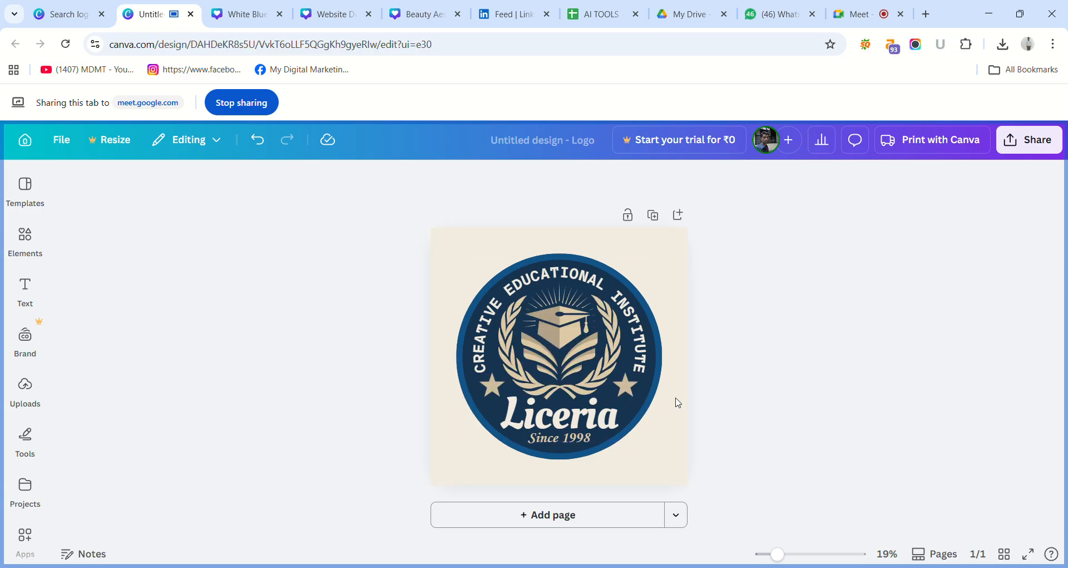
Replace the name "Liceria" on the badge with "Sathvik".
{"action": "double_click", "coordinate": [605, 416]}
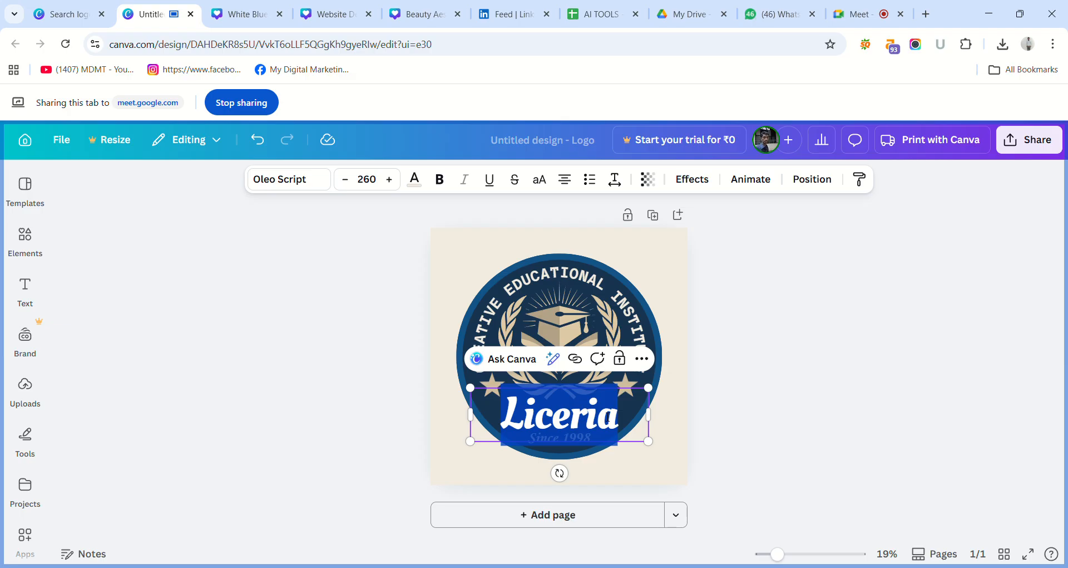
{"action": "key", "text": "BackSpace"}
{"action": "type", "text": "S"}
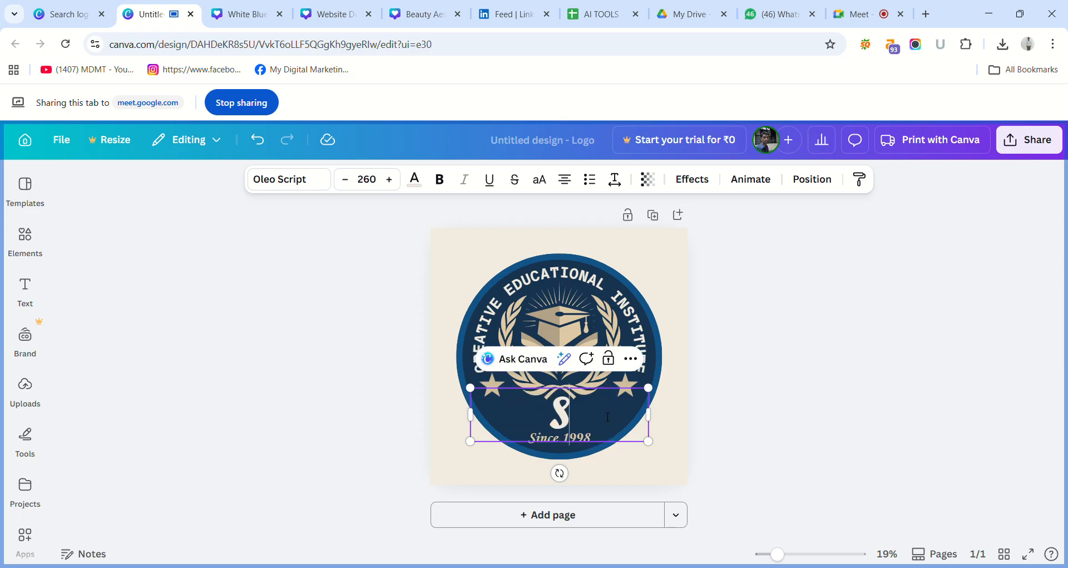
{"action": "type", "text": "athv"}
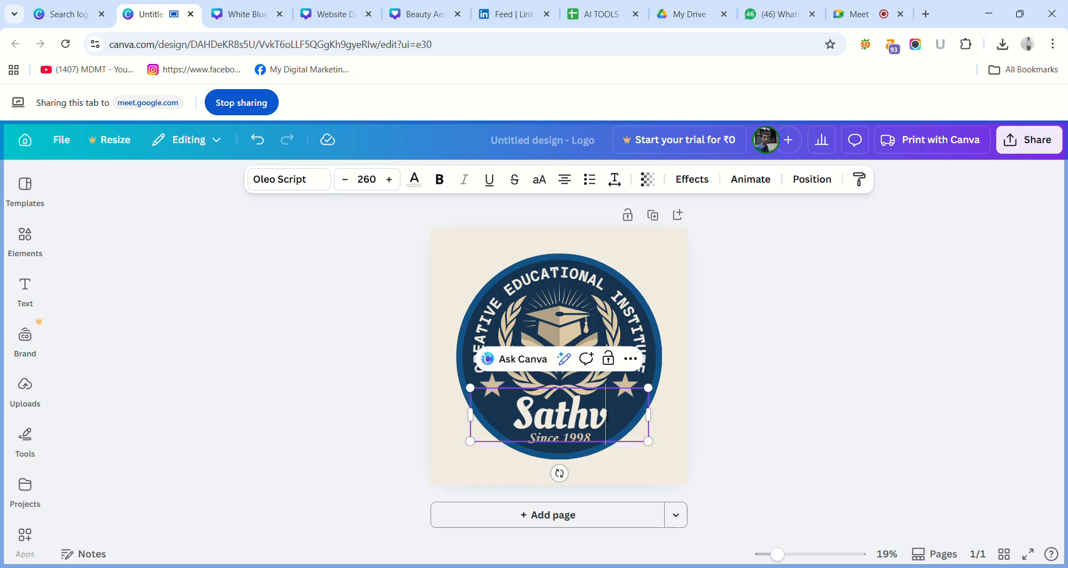
{"action": "type", "text": "ik"}
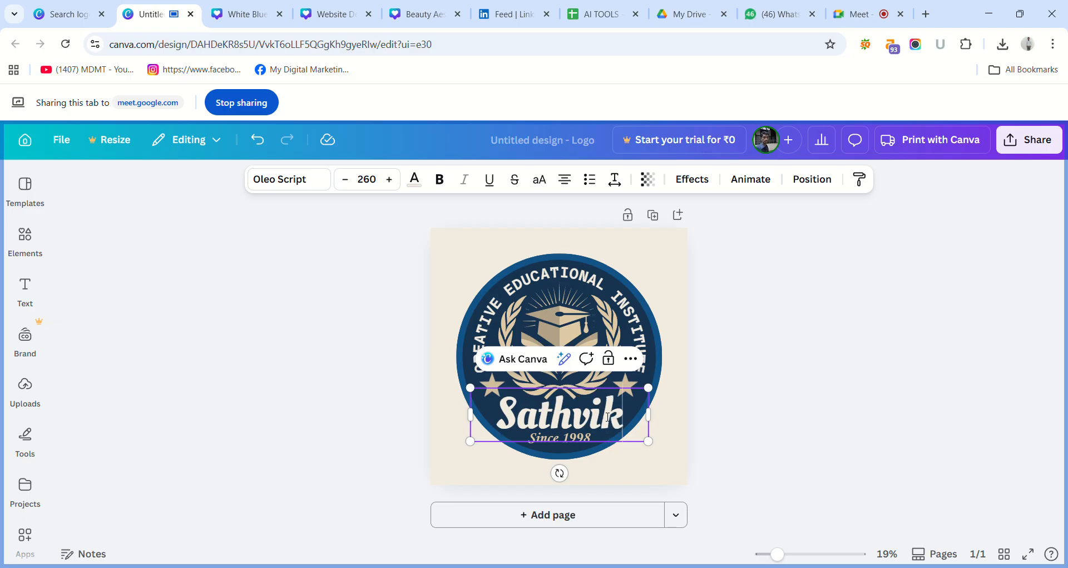
{"action": "left_click", "coordinate": [742, 427]}
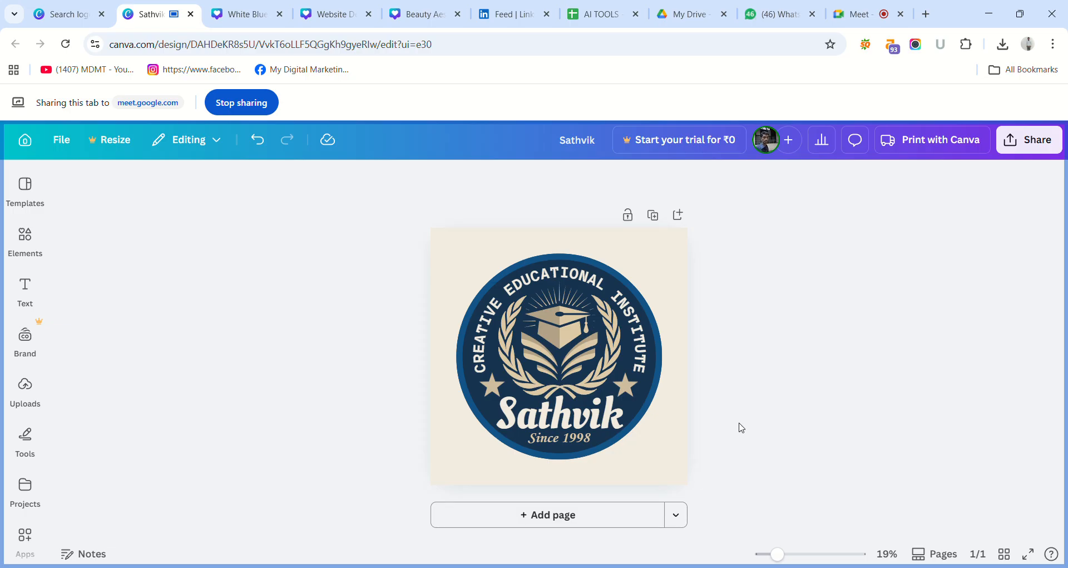
Scale the "Sathvik" text down to font size 130 and widen its text box across the badge.
{"action": "left_click", "coordinate": [619, 427]}
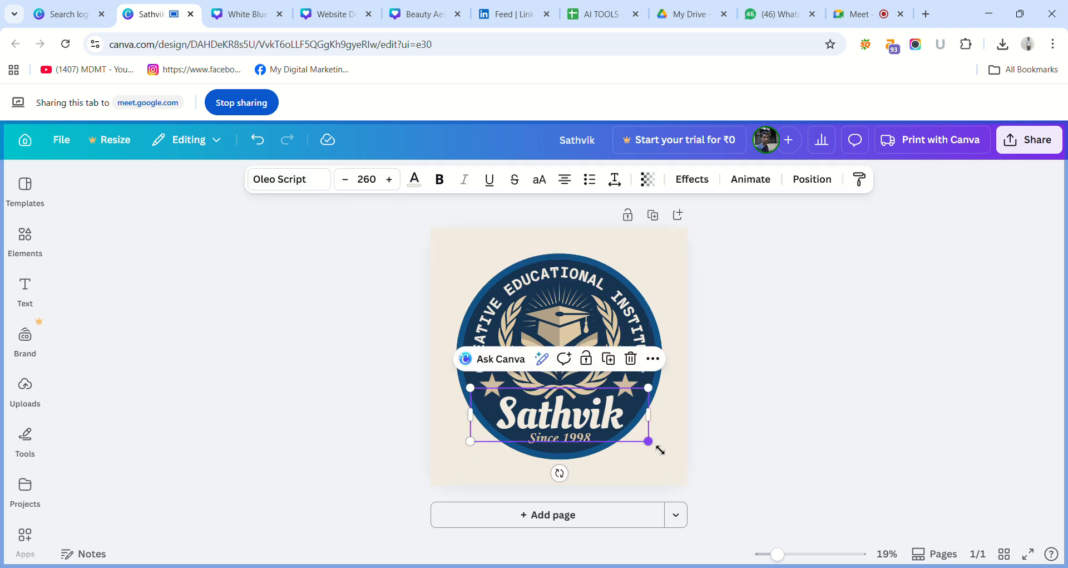
{"action": "left_click_drag", "start_coordinate": [660, 449], "coordinate": [567, 436]}
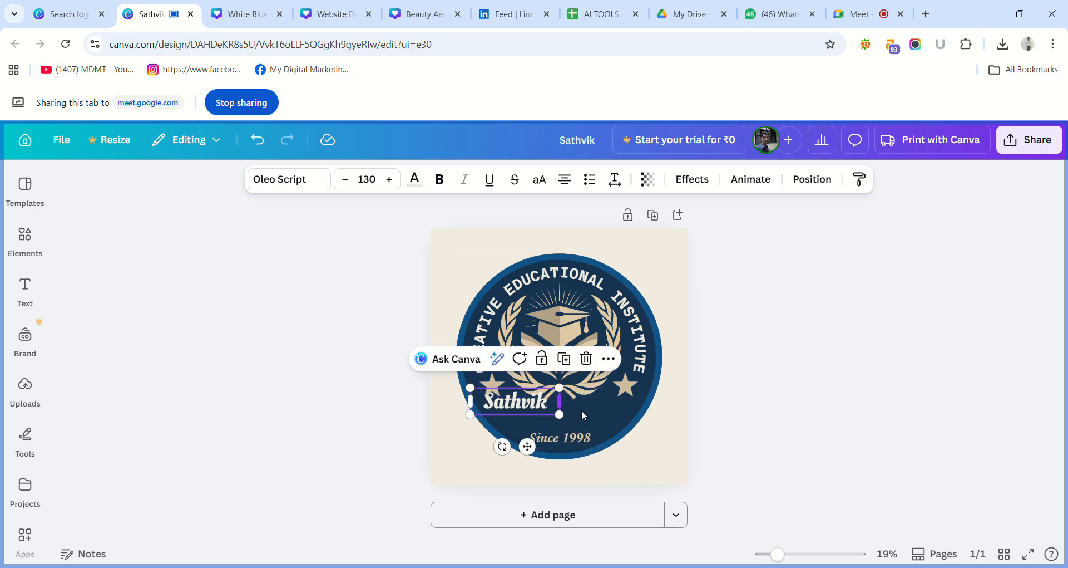
{"action": "left_click_drag", "start_coordinate": [582, 412], "coordinate": [668, 419]}
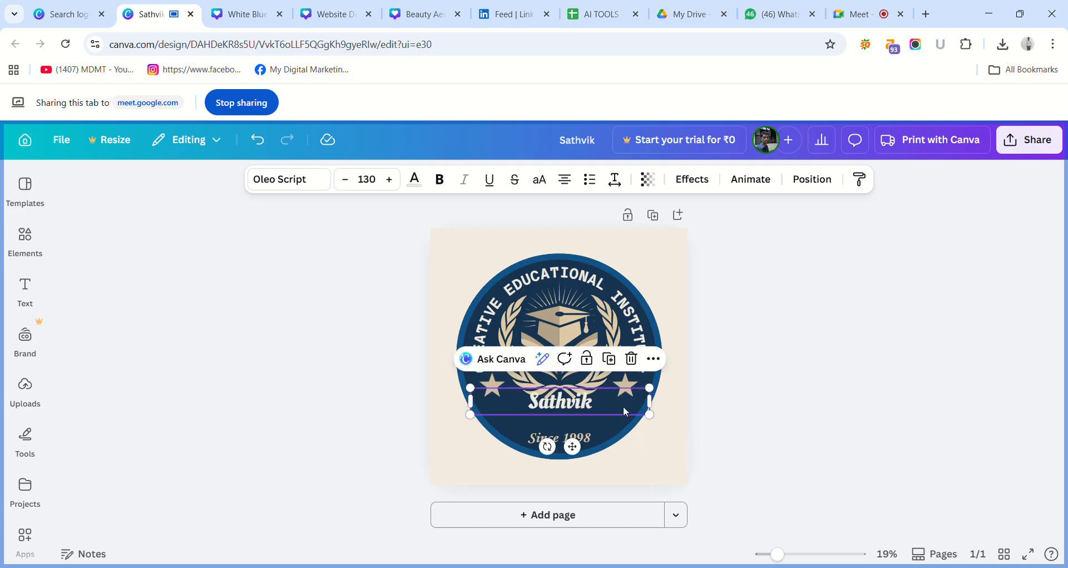
Extend the badge name to "Sathvik Tutions" and move it down to just above "Since 1998".
{"action": "left_click", "coordinate": [628, 411]}
{"action": "type", "text": "T"}
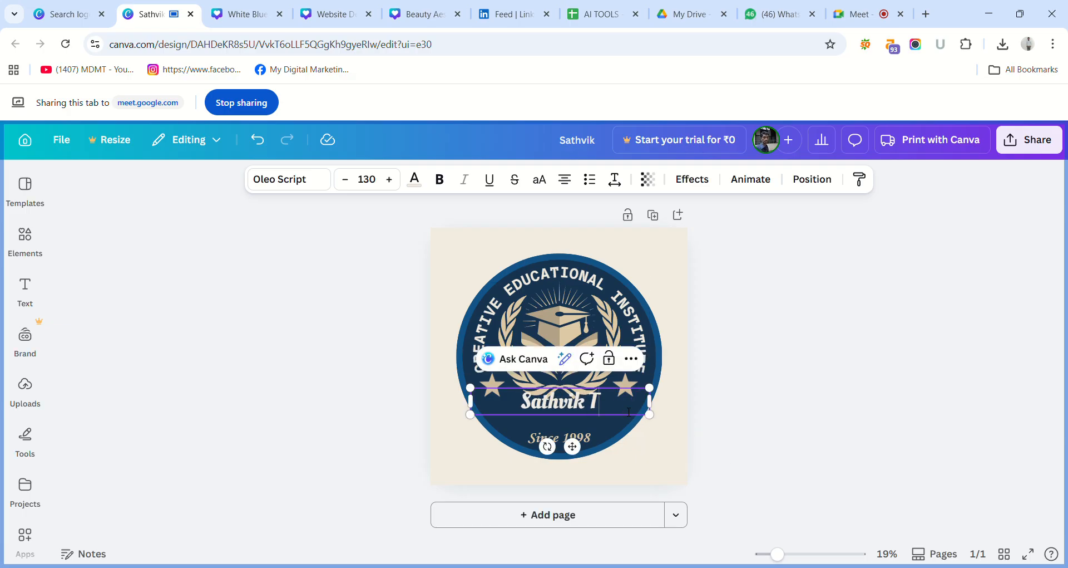
{"action": "type", "text": "utions"}
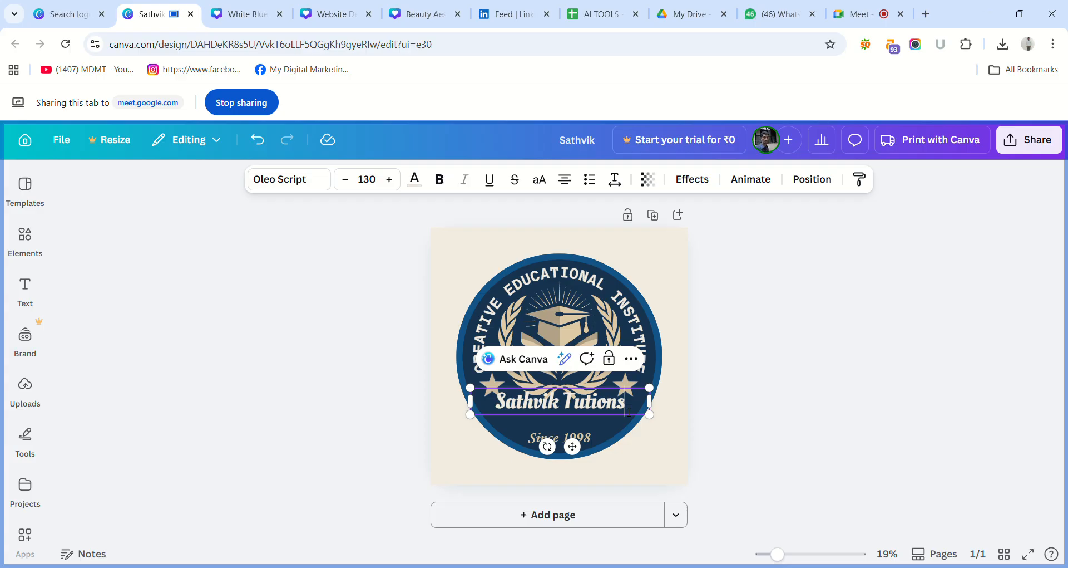
{"action": "left_click", "coordinate": [711, 434]}
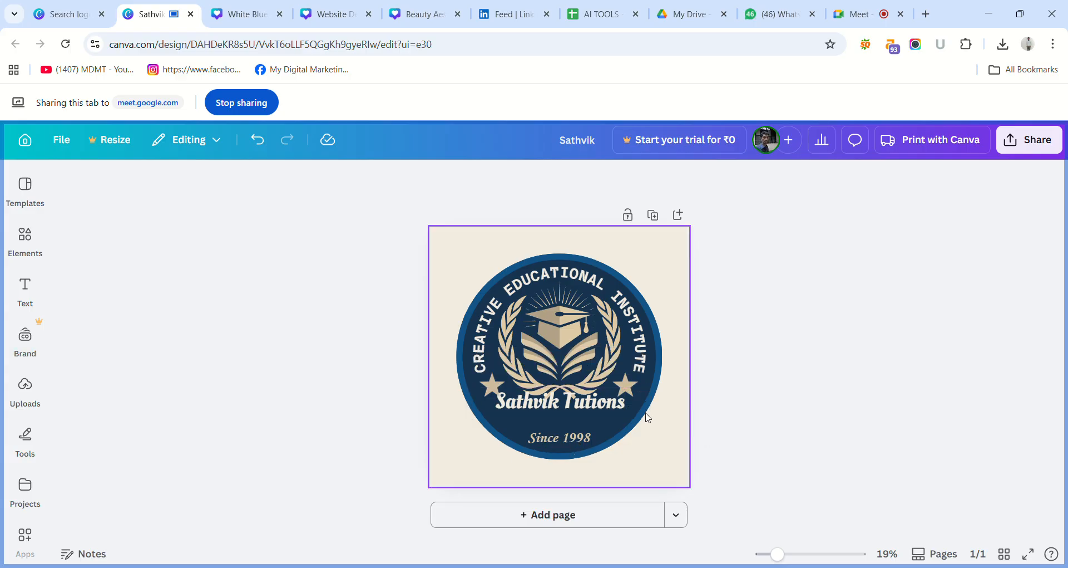
{"action": "left_click", "coordinate": [609, 408]}
{"action": "left_click_drag", "start_coordinate": [605, 415], "coordinate": [614, 425]}
{"action": "left_click", "coordinate": [722, 438]}
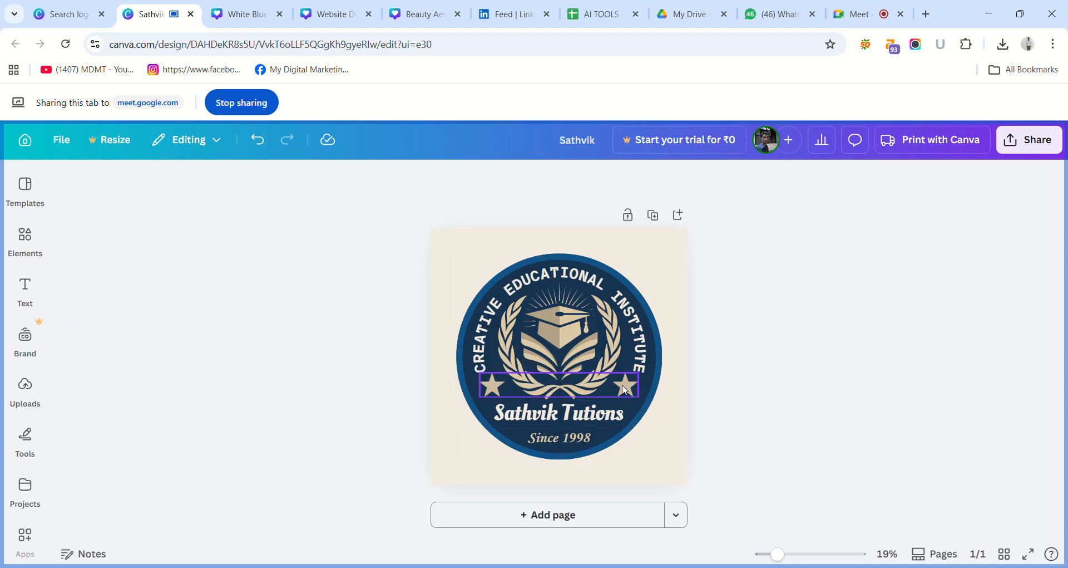
Replace the word "CREATIVE" in the curved text around the badge with "ONLINE AND".
{"action": "double_click", "coordinate": [484, 352]}
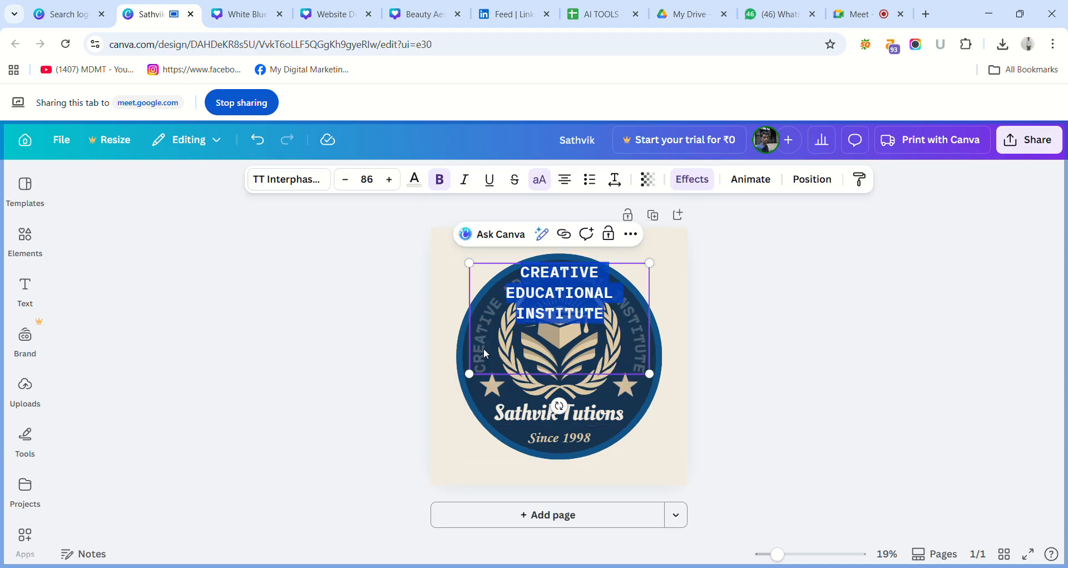
{"action": "double_click", "coordinate": [576, 273]}
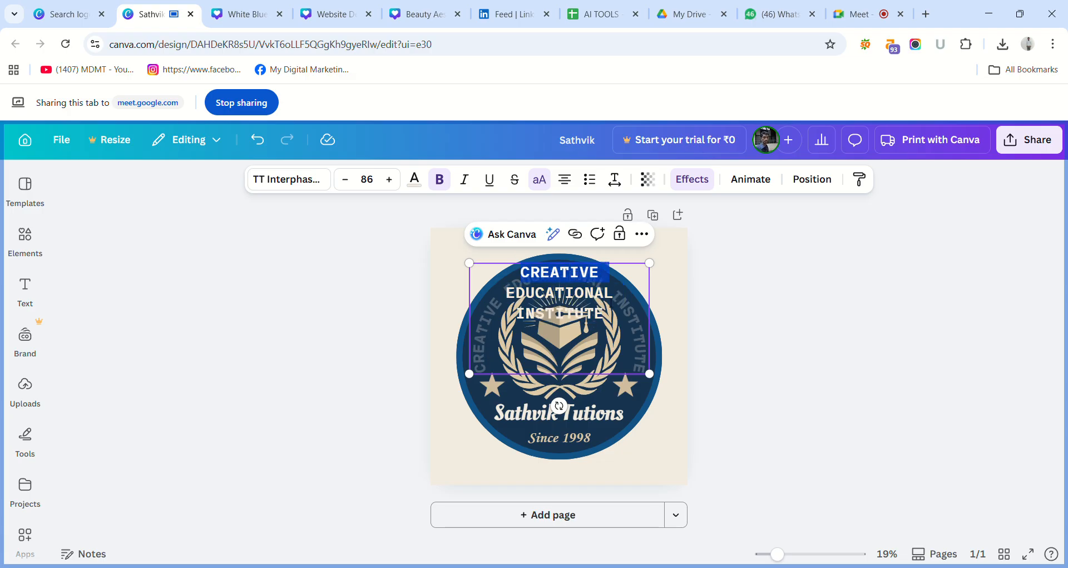
{"action": "left_click", "coordinate": [612, 295]}
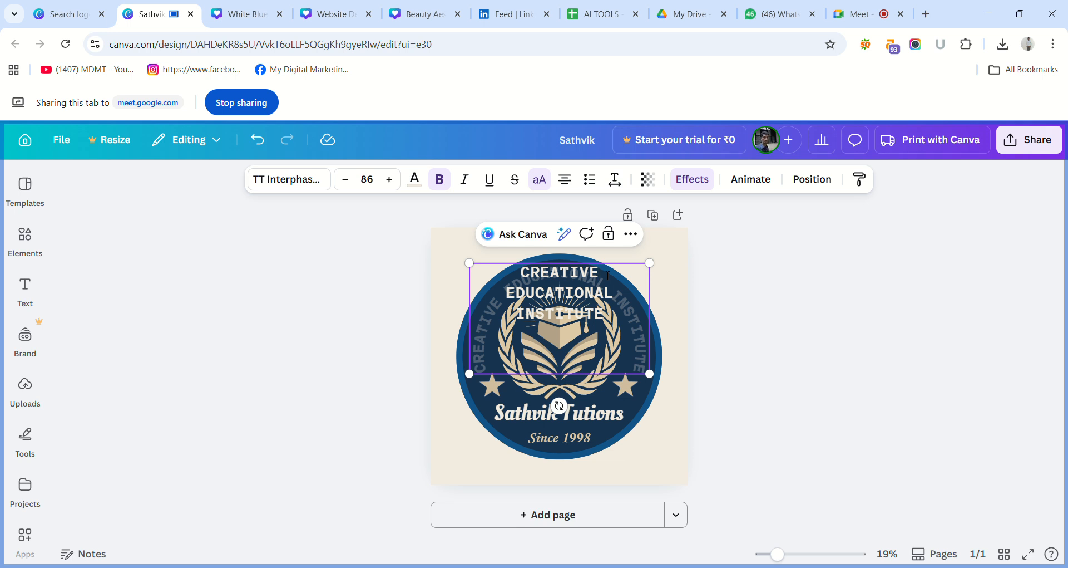
{"action": "triple_click", "coordinate": [608, 276]}
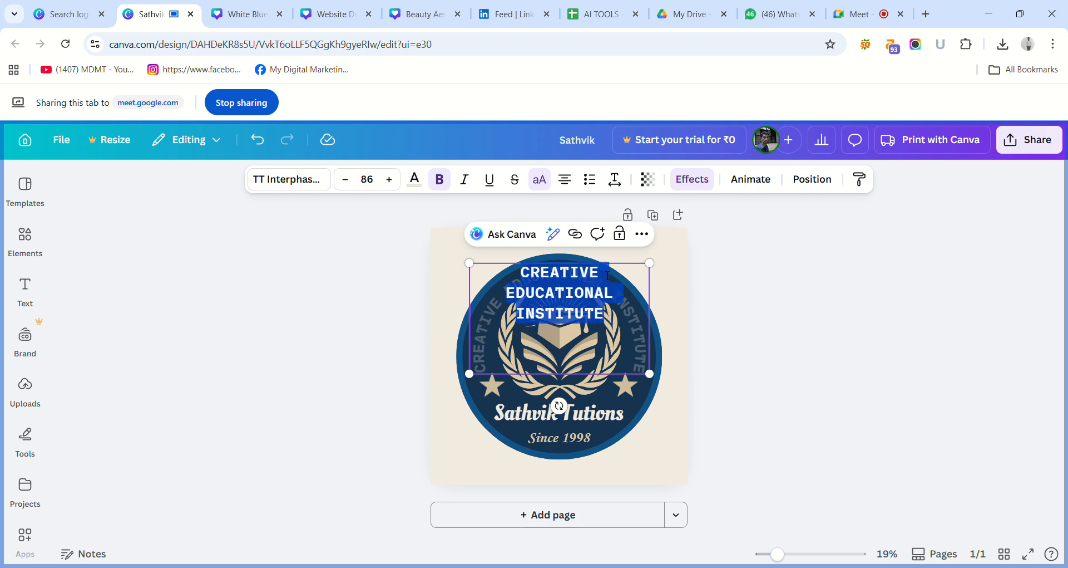
{"action": "left_click", "coordinate": [608, 276]}
{"action": "key", "text": "BackSpace"}
{"action": "key", "text": "BackSpace"}
{"action": "key", "text": "BackSpace"}
{"action": "key", "text": "BackSpace"}
{"action": "key", "text": "BackSpace"}
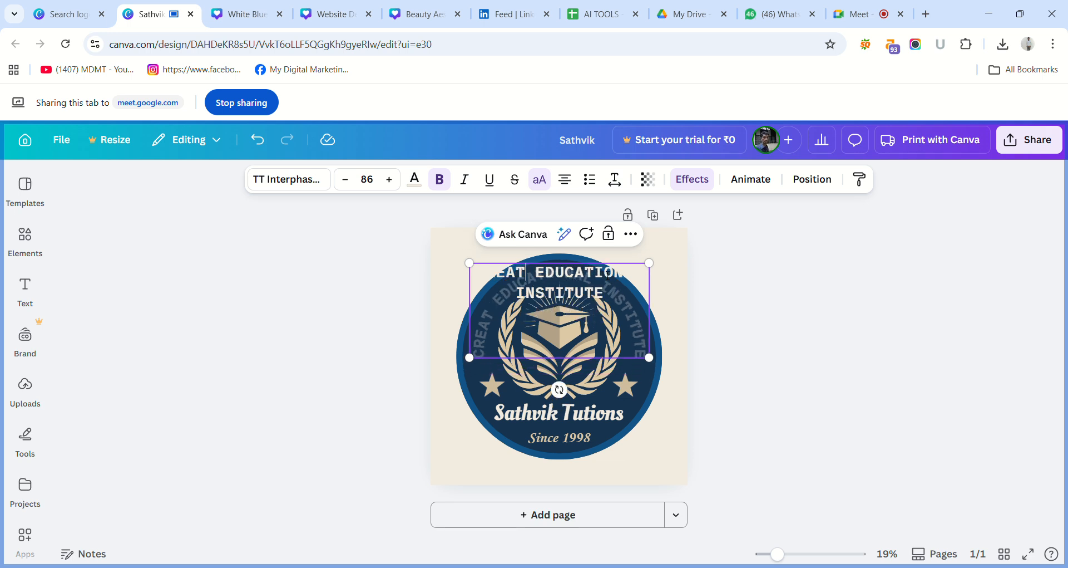
{"action": "key", "text": "BackSpace"}
{"action": "key", "text": "BackSpace"}
{"action": "key", "text": "BackSpace"}
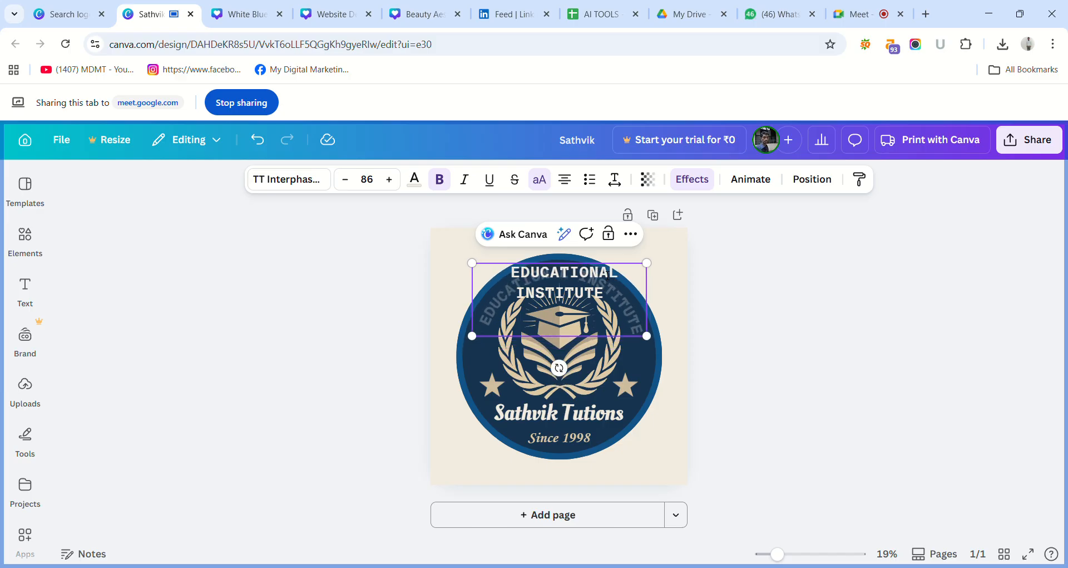
{"action": "type", "text": "ON "}
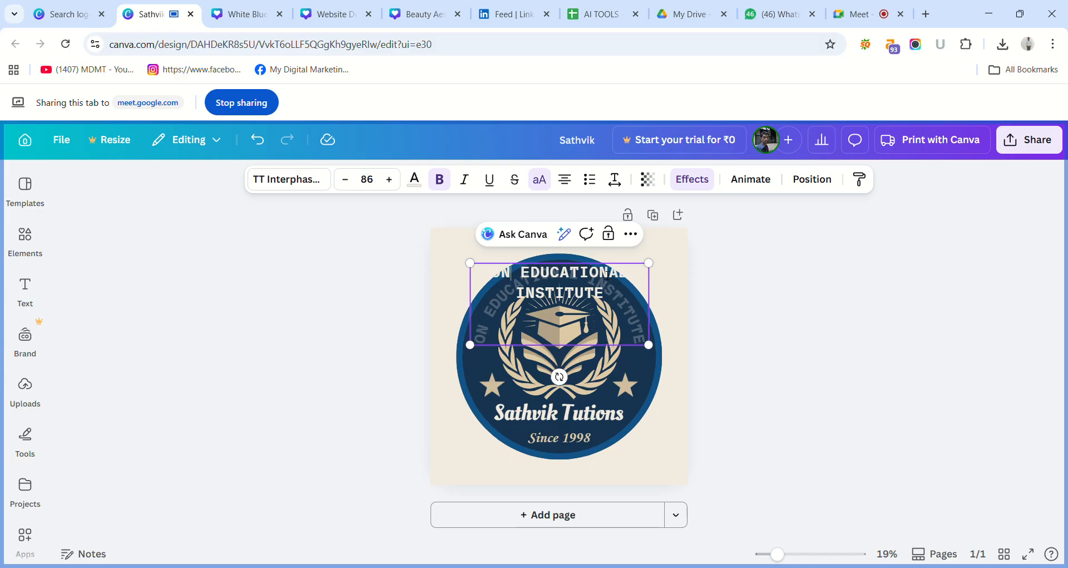
{"action": "type", "text": "LINE"}
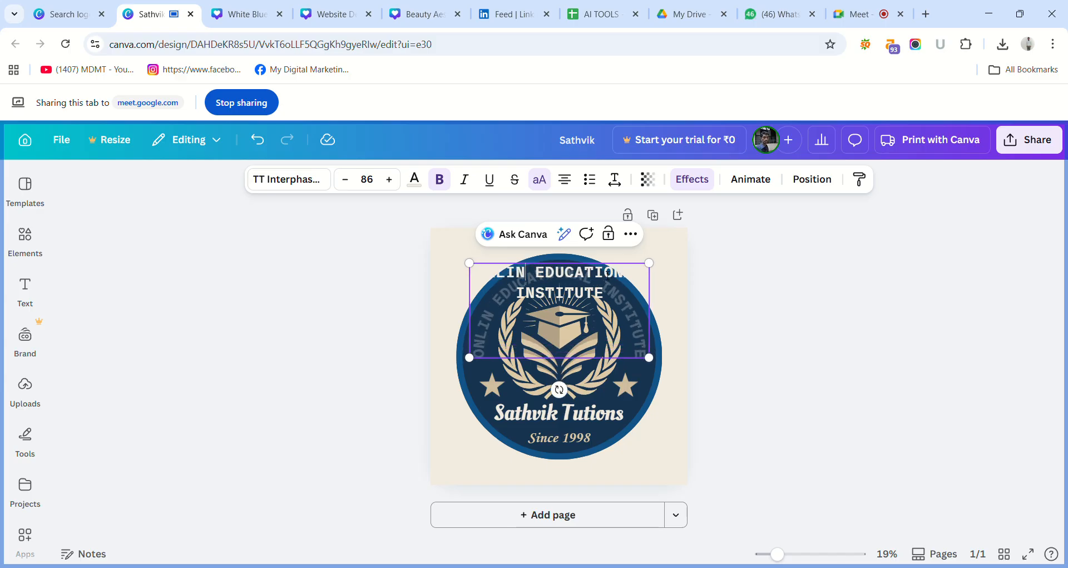
{"action": "type", "text": " AN"}
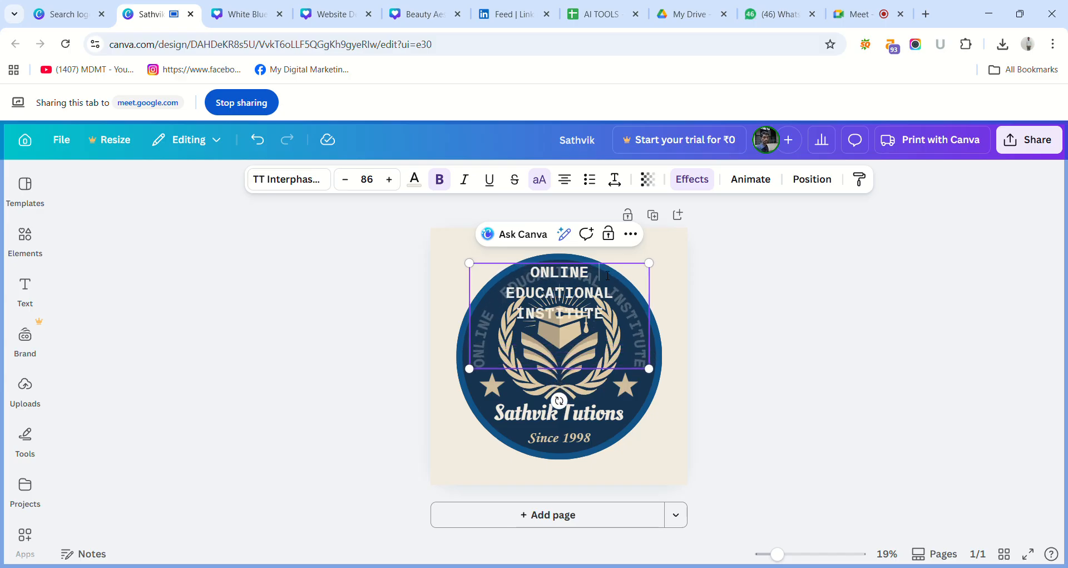
{"action": "type", "text": "D"}
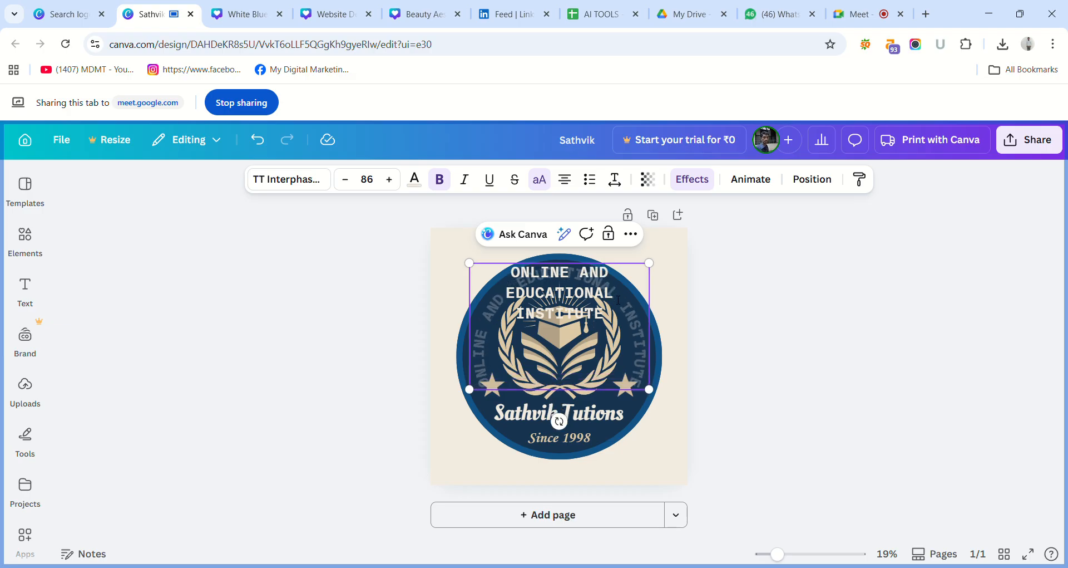
Replace the word "EDUCATIONAL" in the badge's curved text with "OFFLINE".
{"action": "key", "text": "BackSpace"}
{"action": "key", "text": "BackSpace"}
{"action": "key", "text": "BackSpace"}
{"action": "key", "text": "BackSpace"}
{"action": "key", "text": "BackSpace"}
{"action": "key", "text": "BackSpace"}
{"action": "key", "text": "BackSpace"}
{"action": "key", "text": "BackSpace"}
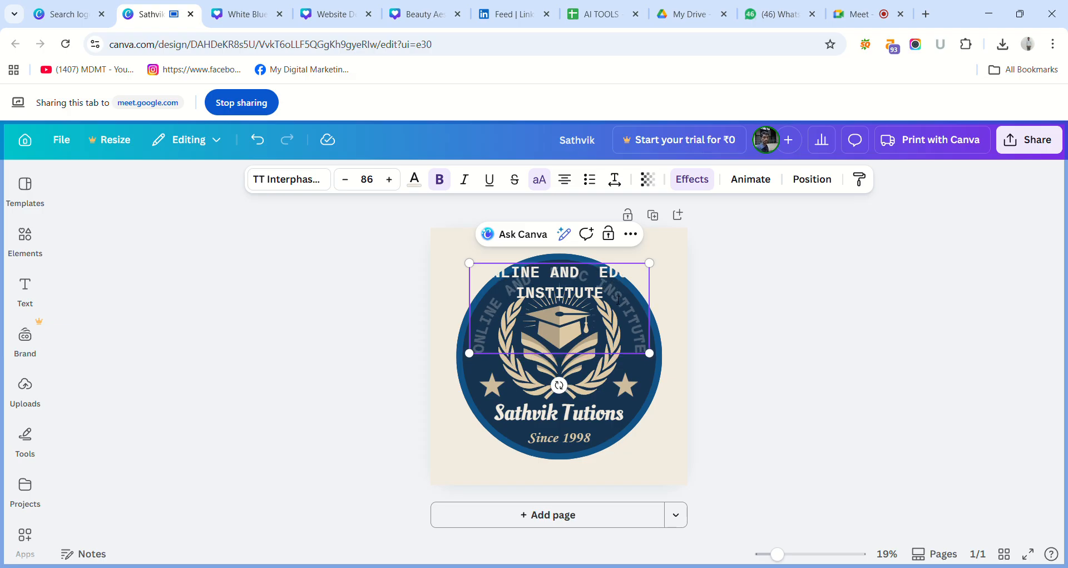
{"action": "key", "text": "BackSpace"}
{"action": "key", "text": "BackSpace"}
{"action": "key", "text": "BackSpace"}
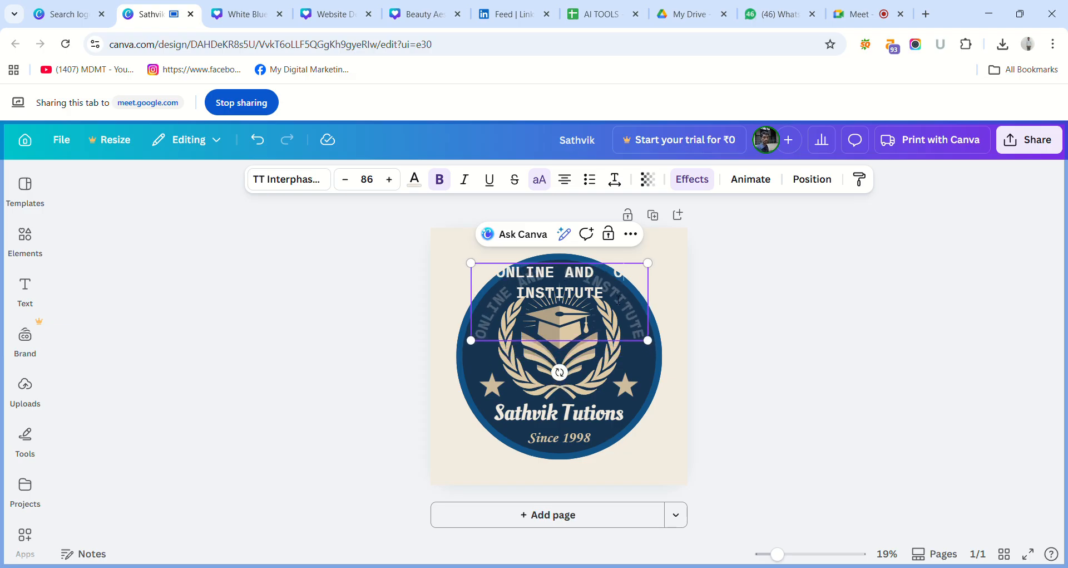
{"action": "type", "text": "OFFLINE"}
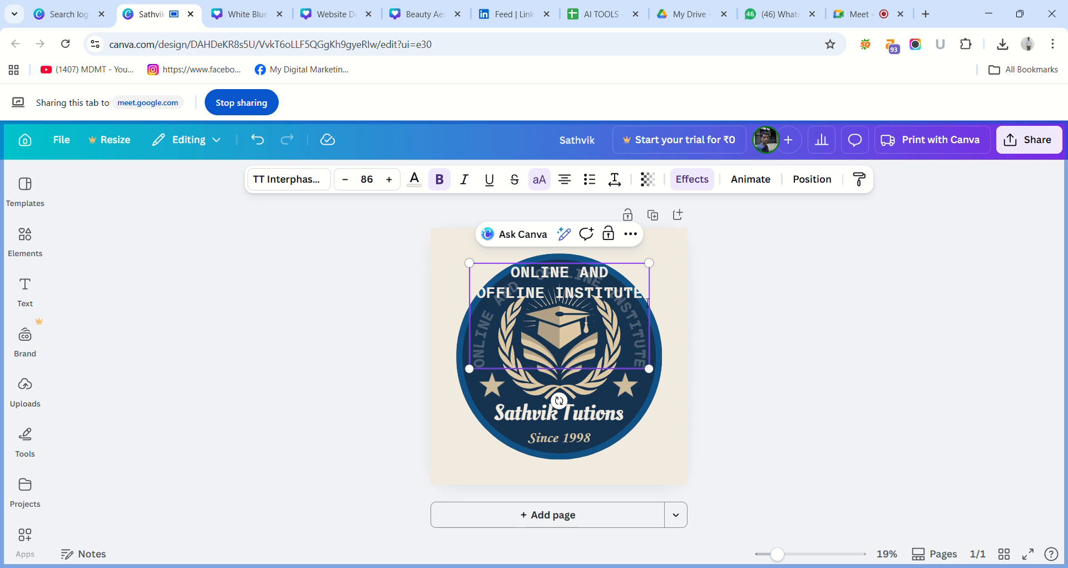
Replace the word "INSTITUTE" at the end of the badge's curved text with "TUTIONS".
{"action": "key", "text": "BackSpace"}
{"action": "key", "text": "BackSpace"}
{"action": "key", "text": "BackSpace"}
{"action": "key", "text": "BackSpace"}
{"action": "key", "text": "BackSpace"}
{"action": "key", "text": "BackSpace"}
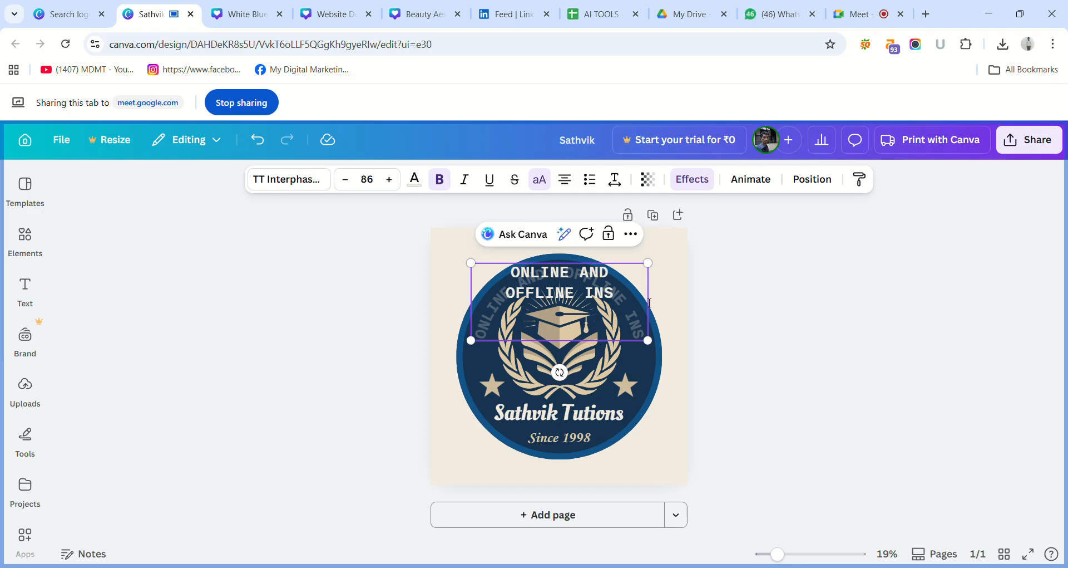
{"action": "key", "text": "BackSpace"}
{"action": "key", "text": "BackSpace"}
{"action": "key", "text": "BackSpace"}
{"action": "key", "text": "BackSpace"}
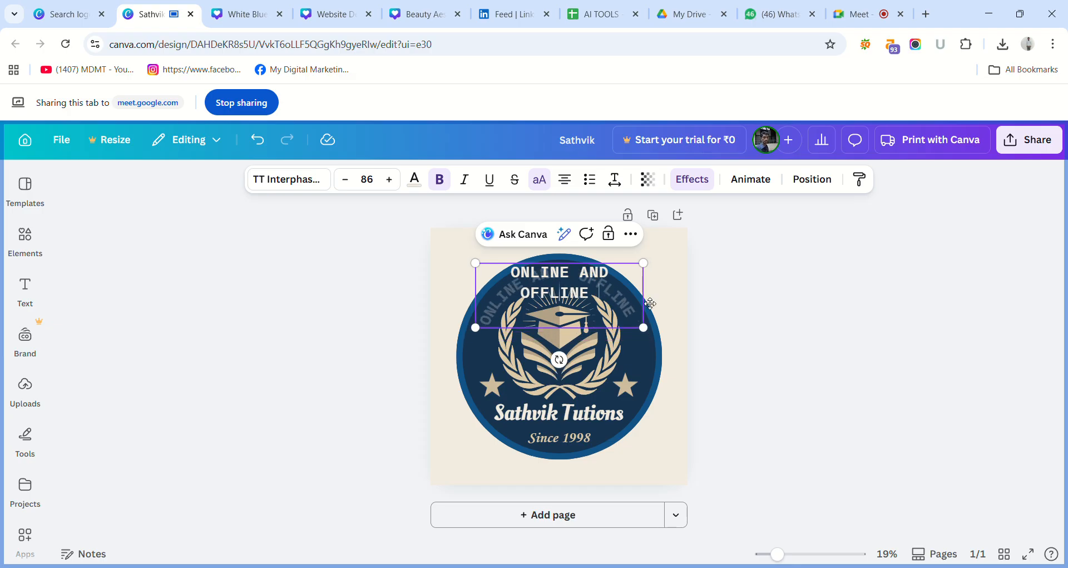
{"action": "type", "text": "TUTI"}
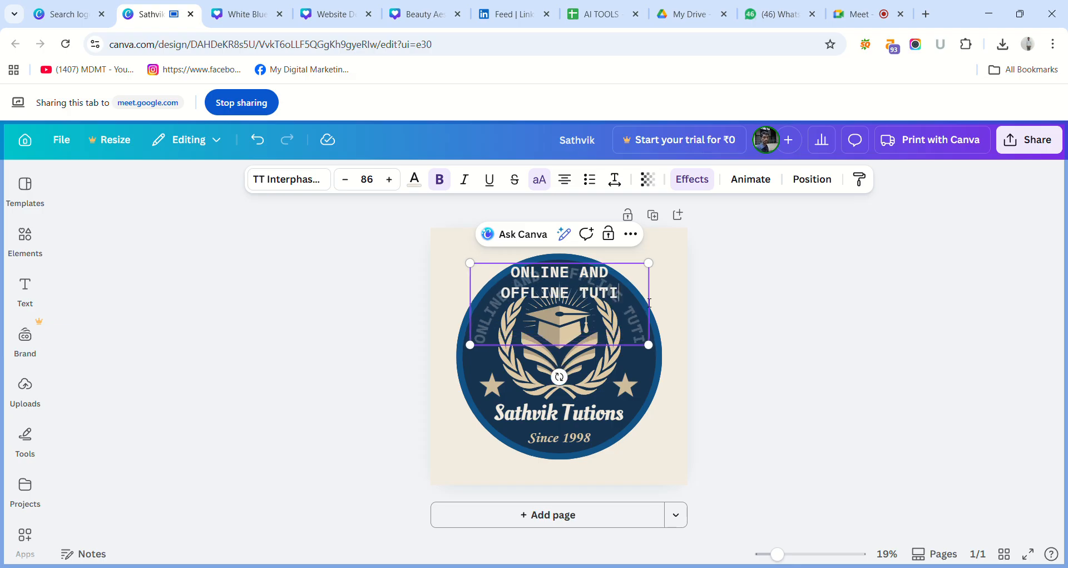
{"action": "type", "text": "ONS"}
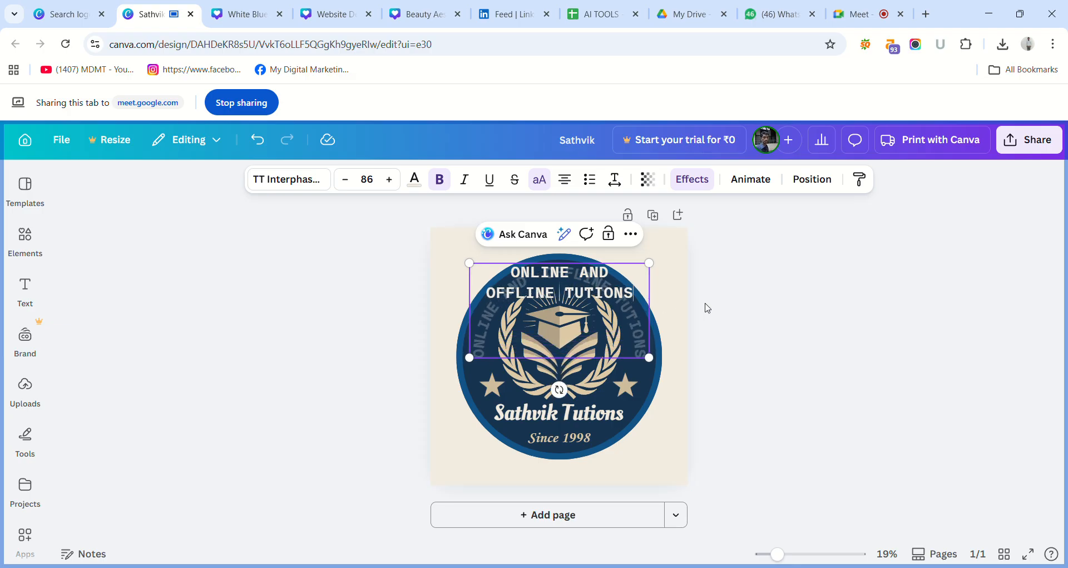
{"action": "left_click", "coordinate": [707, 307]}
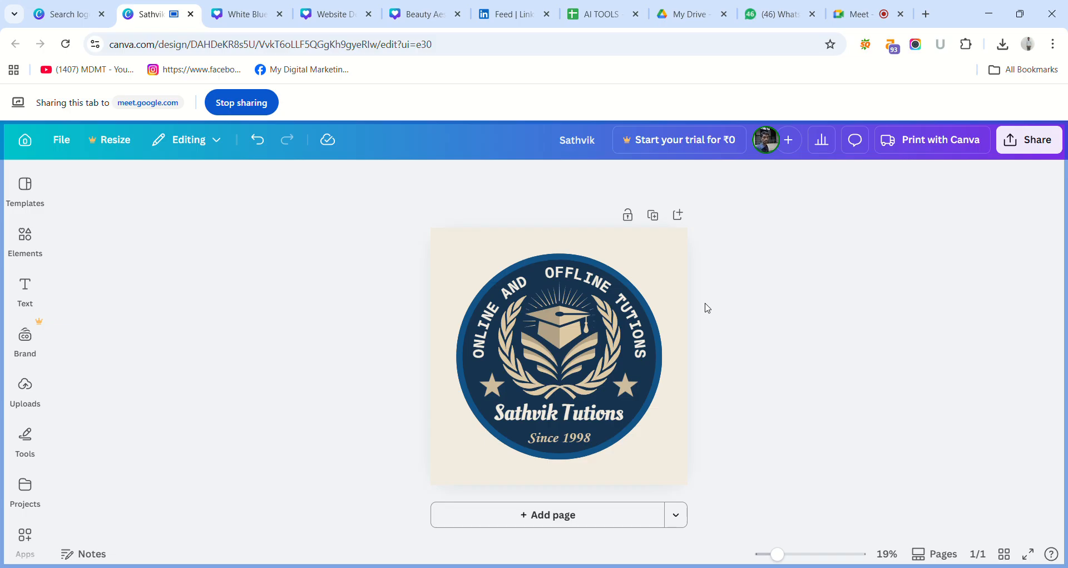
{"action": "left_click", "coordinate": [845, 21]}
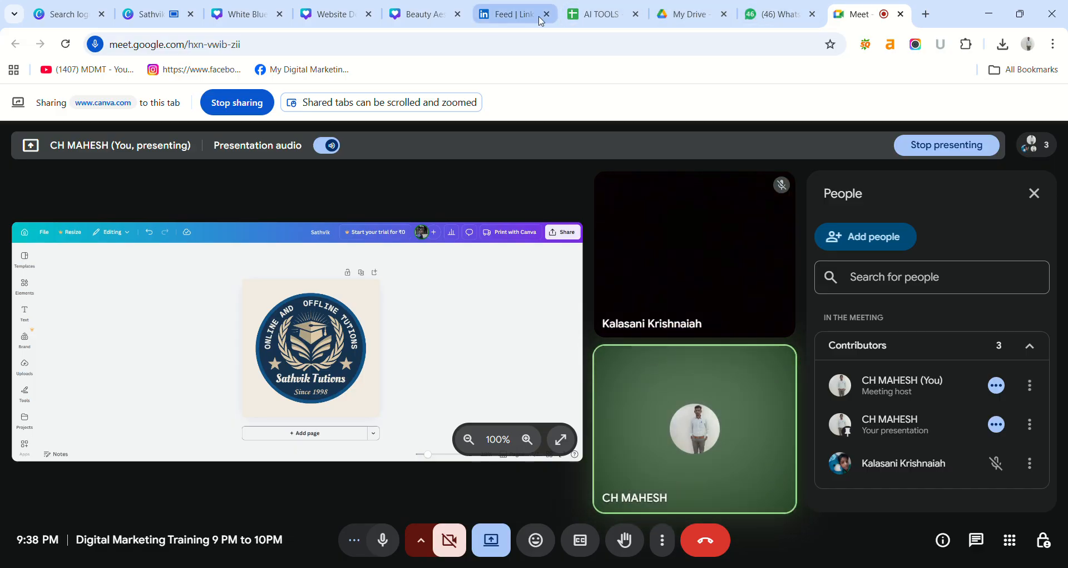
{"action": "left_click", "coordinate": [176, 17]}
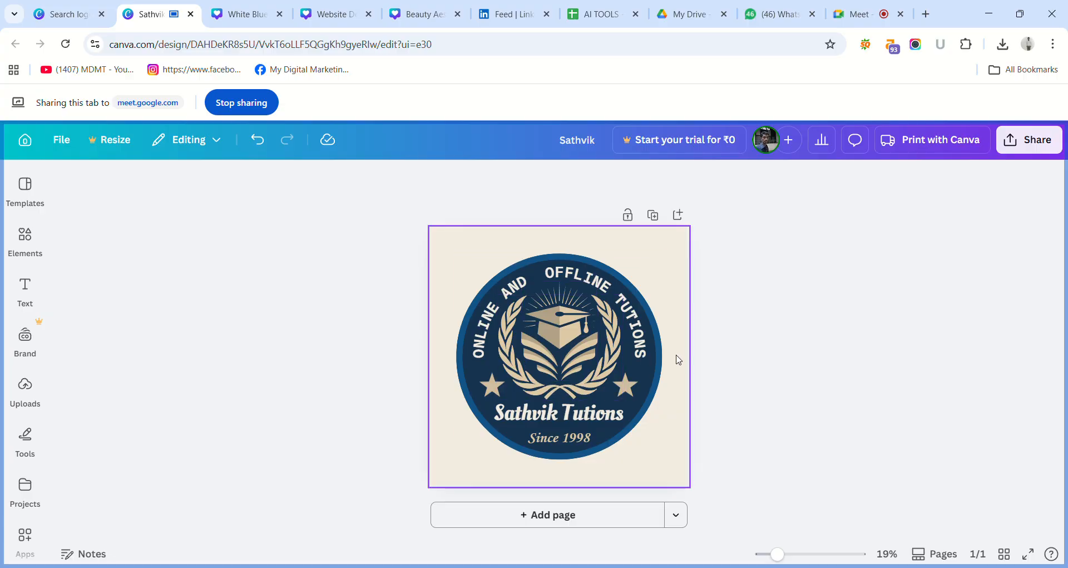
{"action": "double_click", "coordinate": [580, 437]}
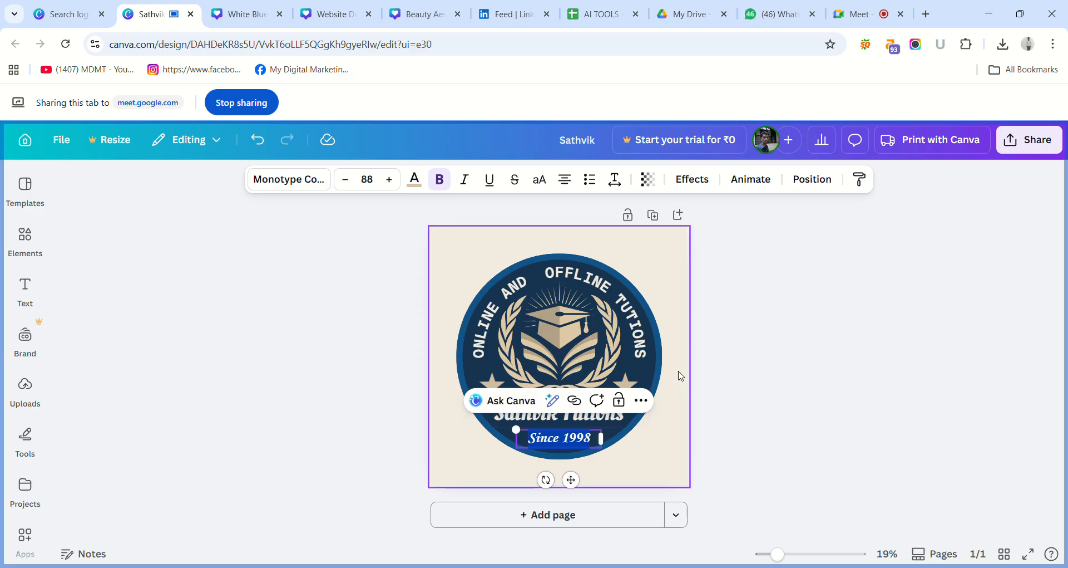
{"action": "left_click", "coordinate": [719, 363]}
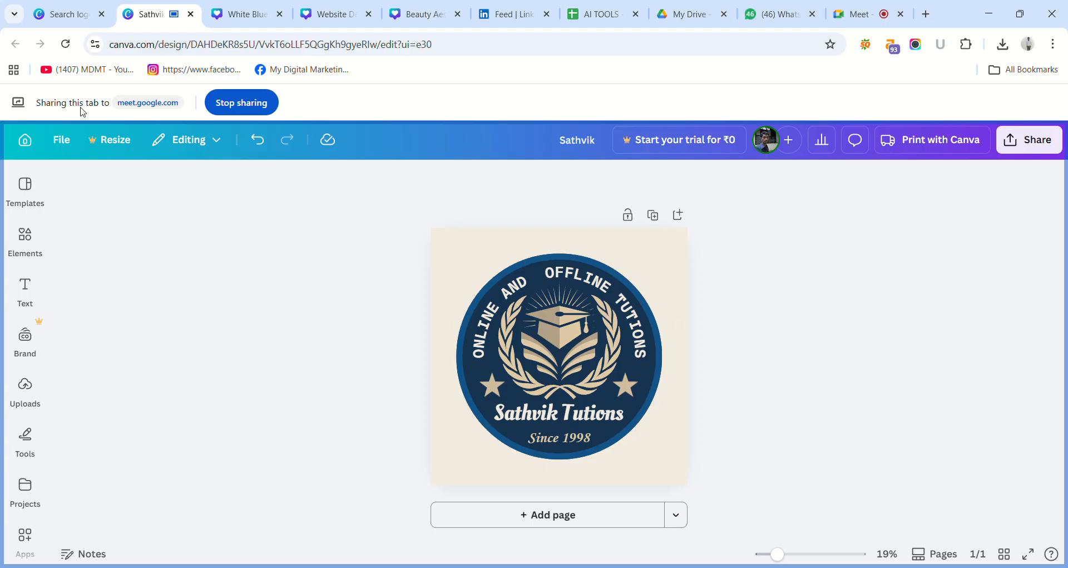
Open the template suggestions and look through the logos similar to the education badge.
{"action": "left_click", "coordinate": [37, 183]}
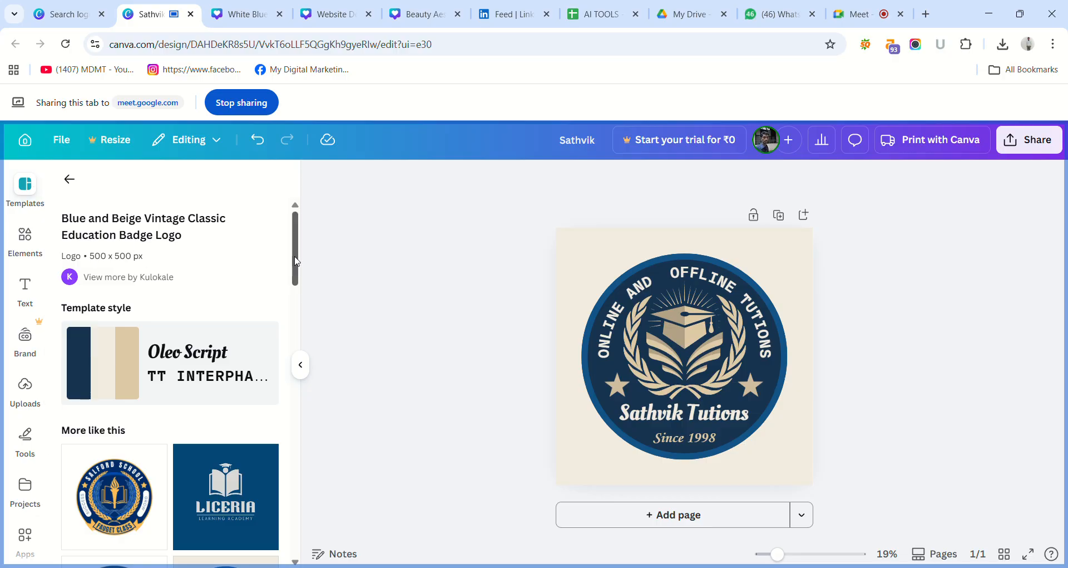
{"action": "left_click_drag", "start_coordinate": [295, 262], "coordinate": [304, 312]}
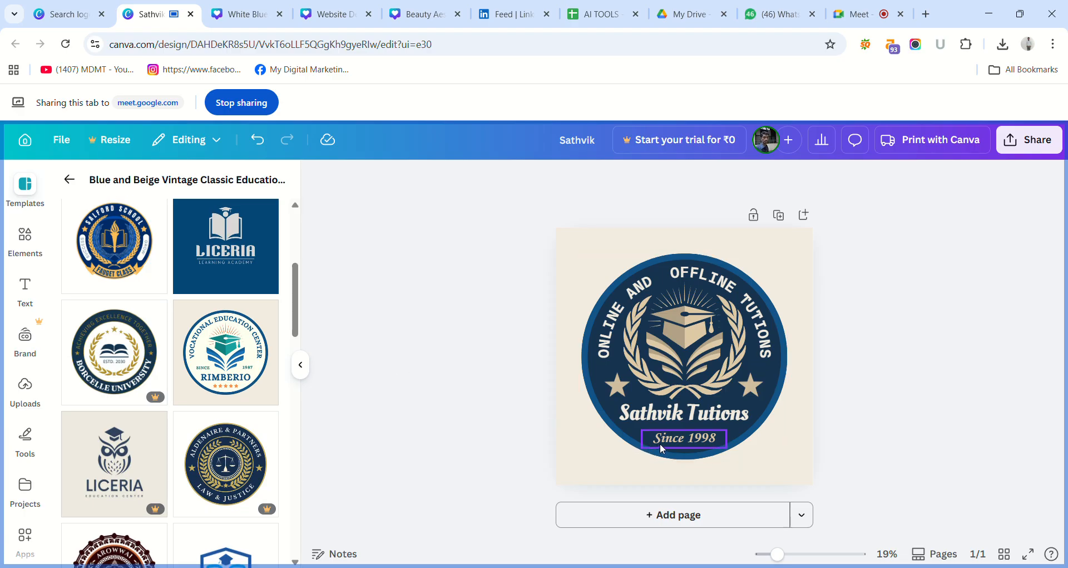
Change the year in the "Since" line beneath the badge name to 2004.
{"action": "double_click", "coordinate": [714, 445]}
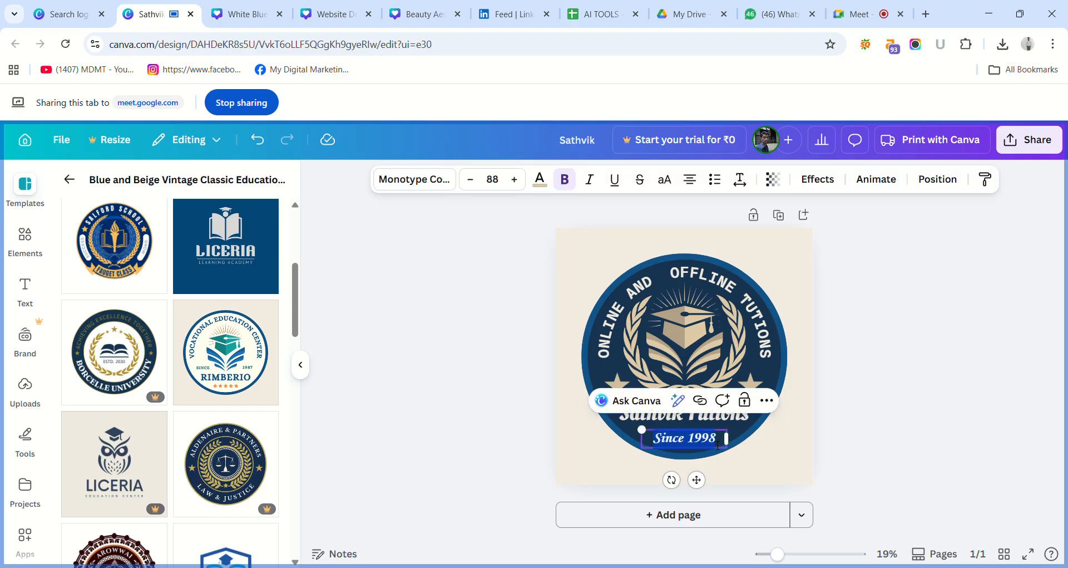
{"action": "left_click", "coordinate": [721, 444]}
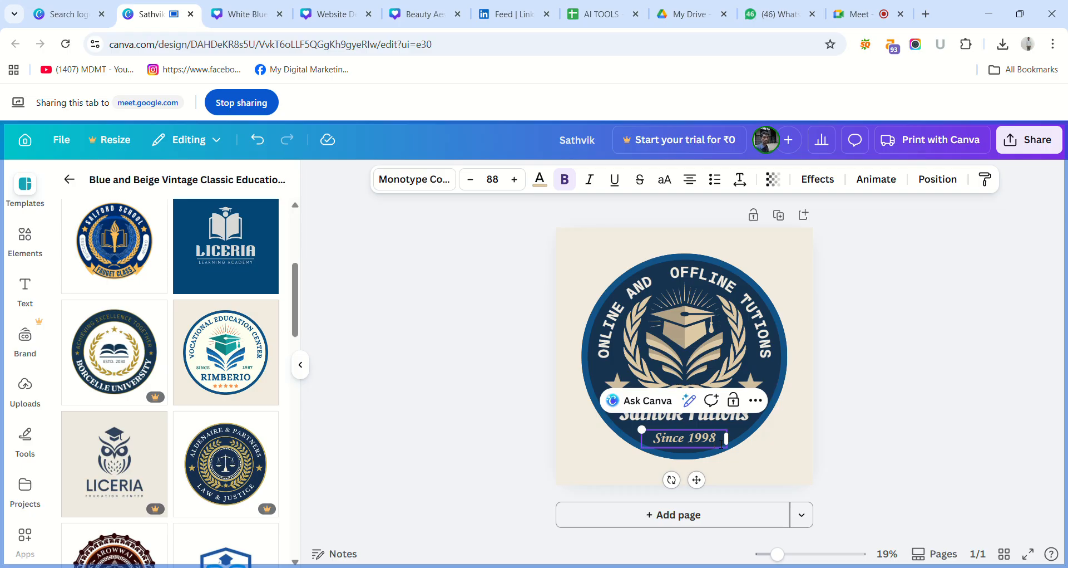
{"action": "key", "text": "BackSpace"}
{"action": "key", "text": "BackSpace"}
{"action": "key", "text": "BackSpace"}
{"action": "key", "text": "BackSpace"}
{"action": "type", "text": "202"}
{"action": "key", "text": "BackSpace"}
{"action": "type", "text": "04"}
{"action": "left_click", "coordinate": [833, 452]}
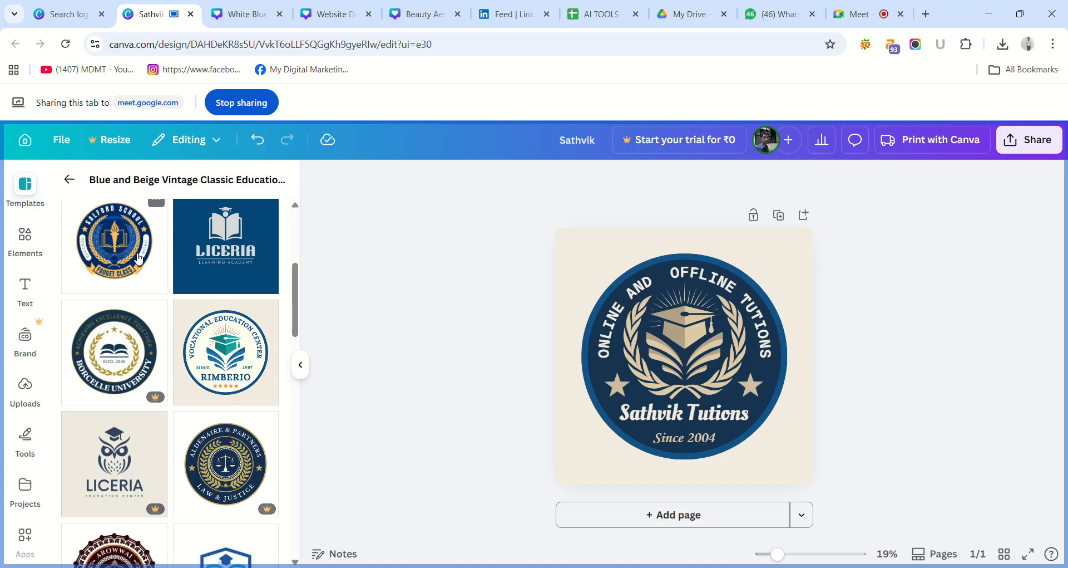
Add a second page and apply the similar blue open-book education logo template with the ribbon banner to it.
{"action": "left_click_drag", "start_coordinate": [296, 283], "coordinate": [305, 333]}
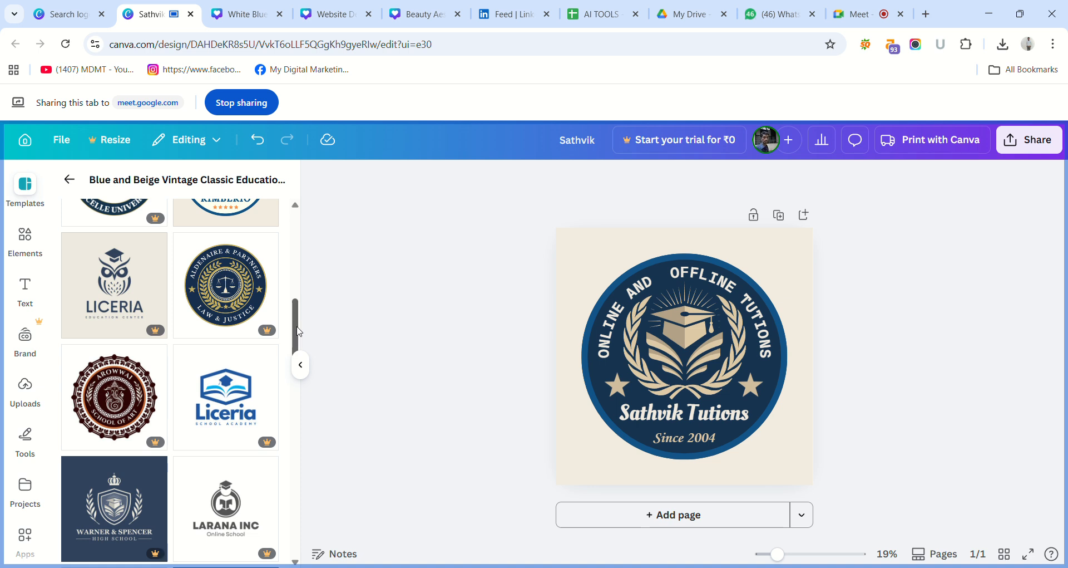
{"action": "left_click_drag", "start_coordinate": [305, 332], "coordinate": [324, 388]}
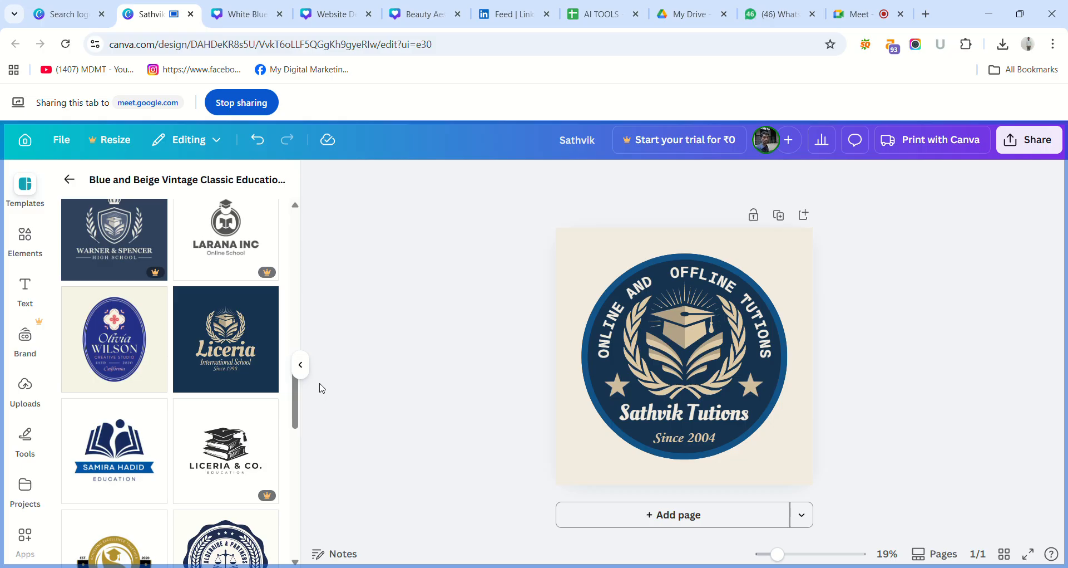
{"action": "left_click_drag", "start_coordinate": [300, 392], "coordinate": [321, 445]}
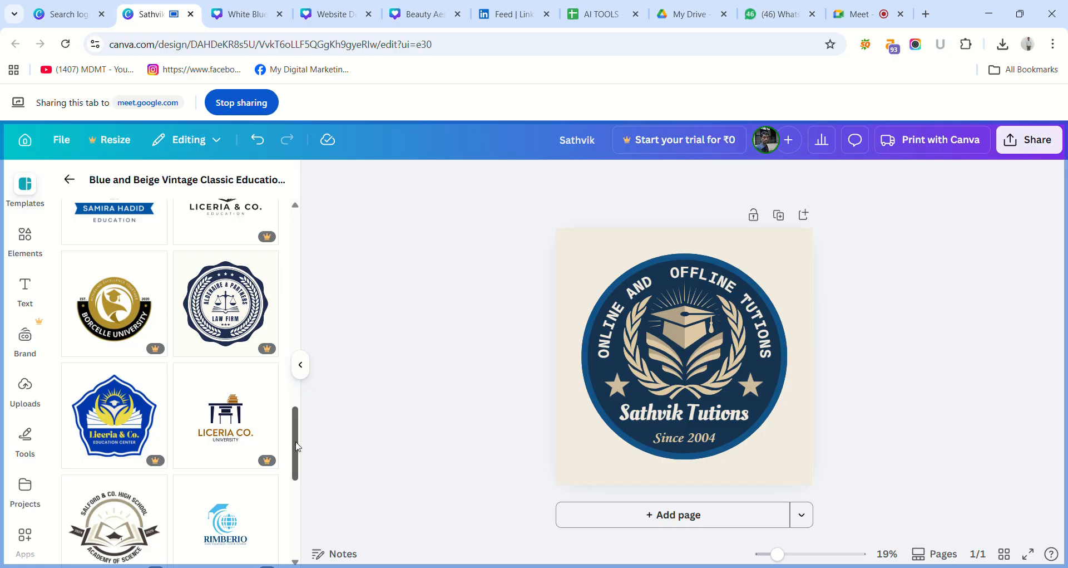
{"action": "left_click_drag", "start_coordinate": [298, 446], "coordinate": [281, 378]}
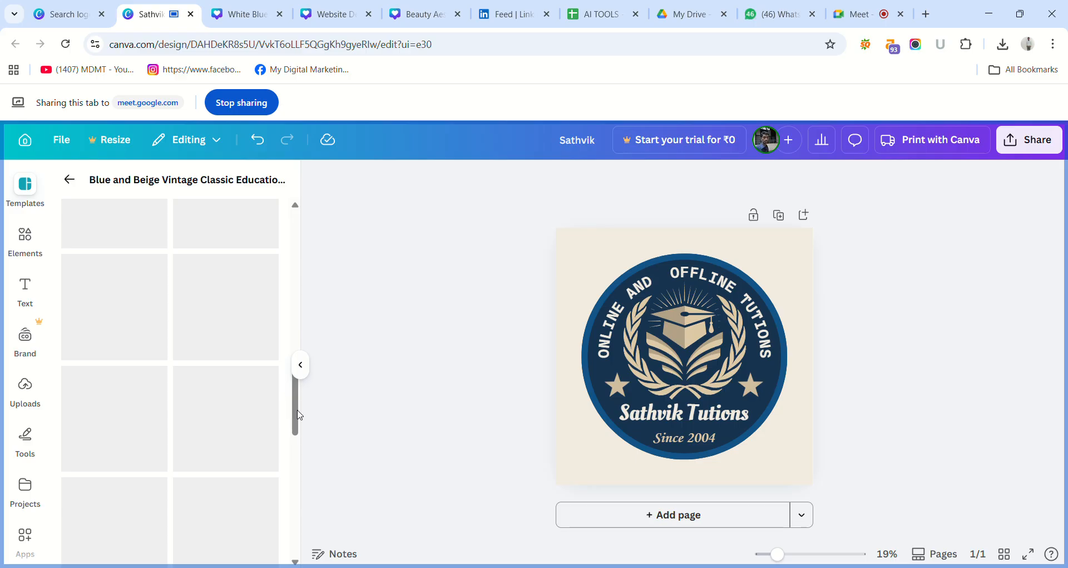
{"action": "left_click_drag", "start_coordinate": [299, 418], "coordinate": [343, 497]}
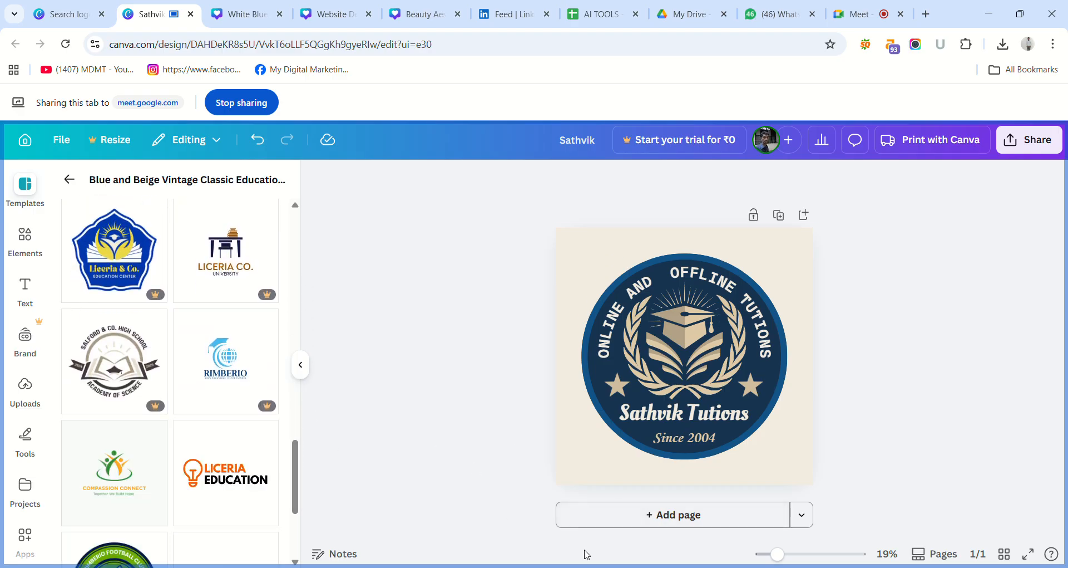
{"action": "left_click", "coordinate": [676, 516]}
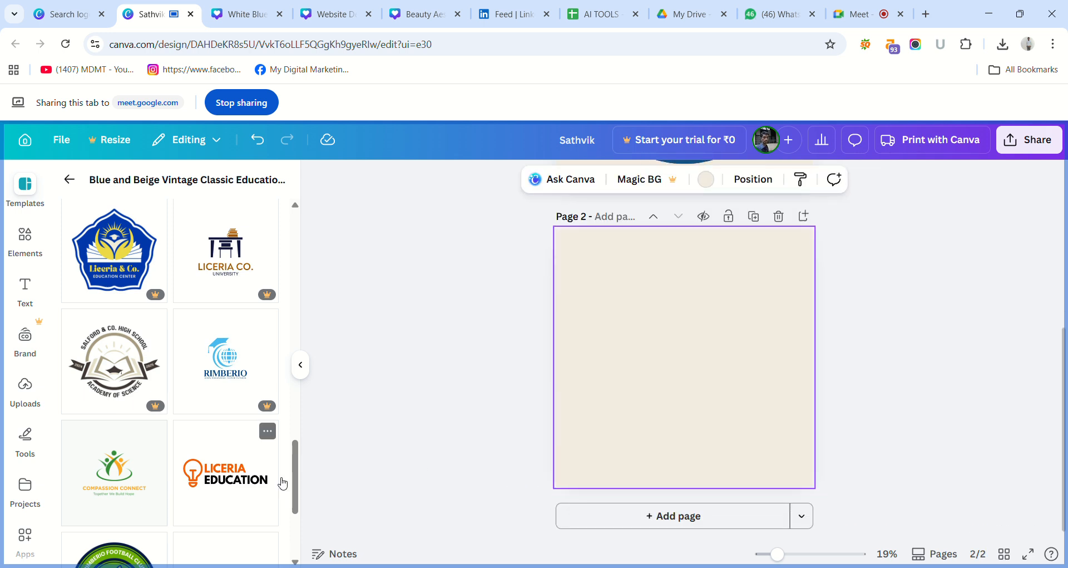
{"action": "left_click_drag", "start_coordinate": [296, 483], "coordinate": [301, 412]}
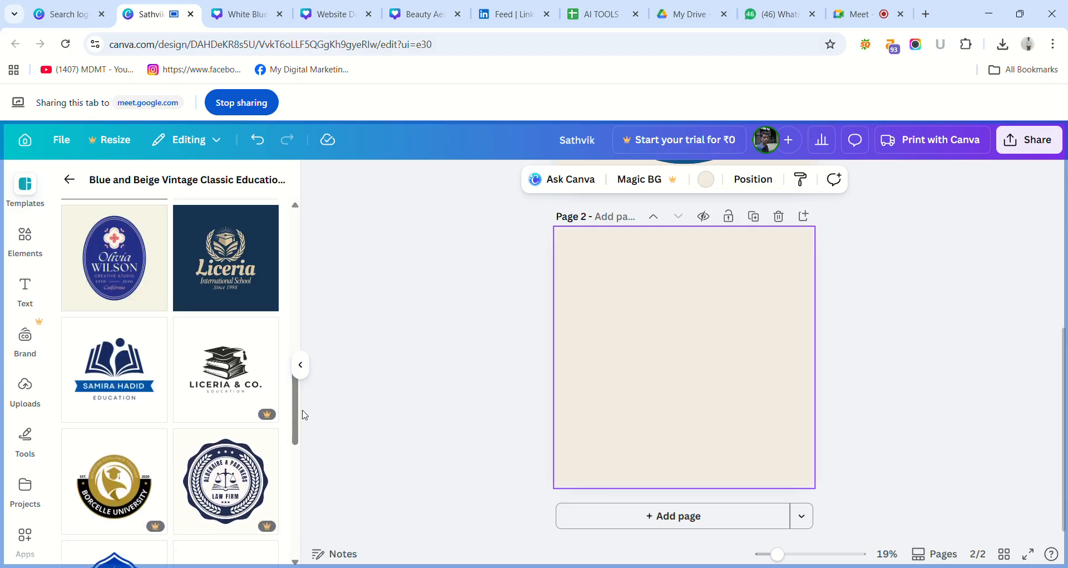
{"action": "left_click", "coordinate": [140, 389]}
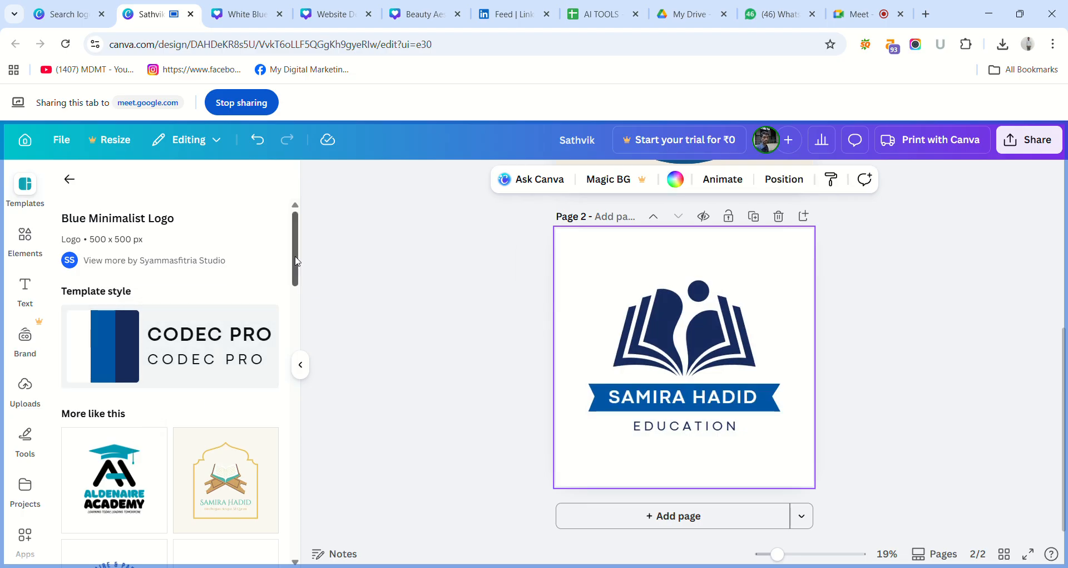
Apply the similar BrightMind Academy logo template with the graduate and open book to page 2.
{"action": "left_click_drag", "start_coordinate": [295, 264], "coordinate": [309, 291]}
{"action": "left_click", "coordinate": [244, 436]}
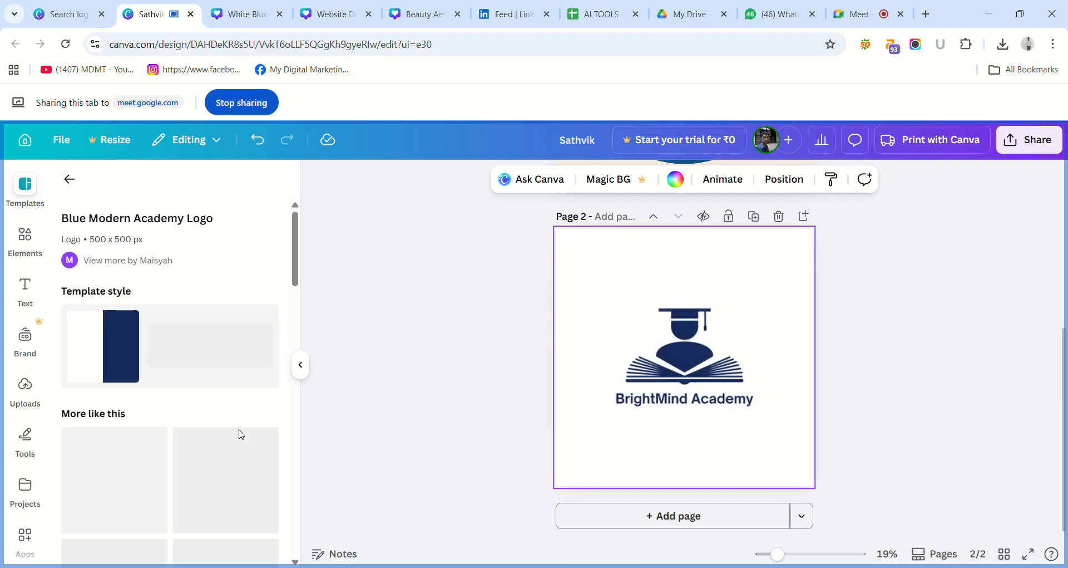
Try replacing the "BrightMind Academy" name beneath the graduate icon on page 2, and undo the last text removal.
{"action": "left_click", "coordinate": [680, 406]}
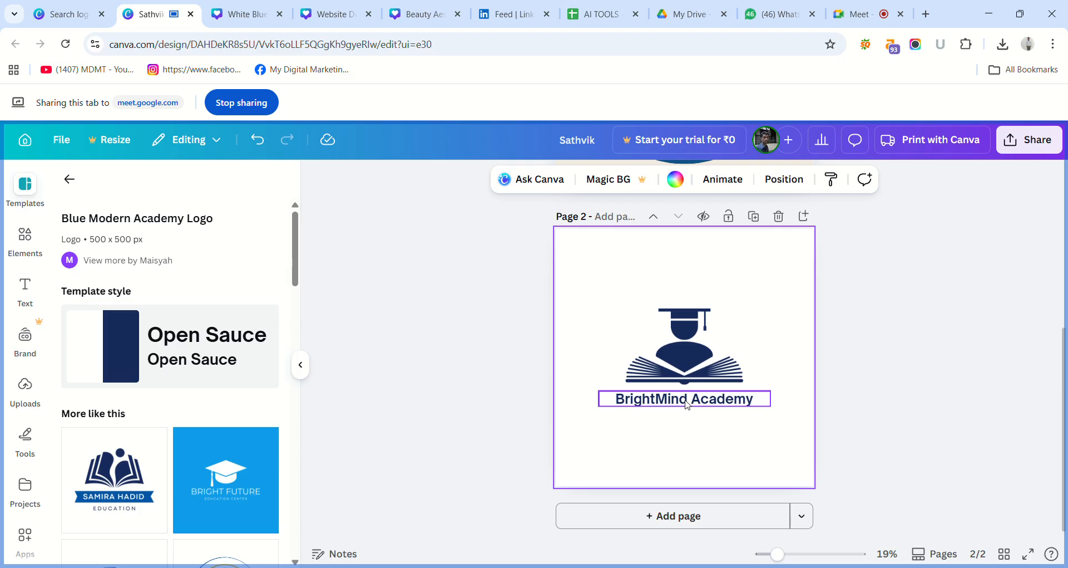
{"action": "left_click", "coordinate": [691, 405]}
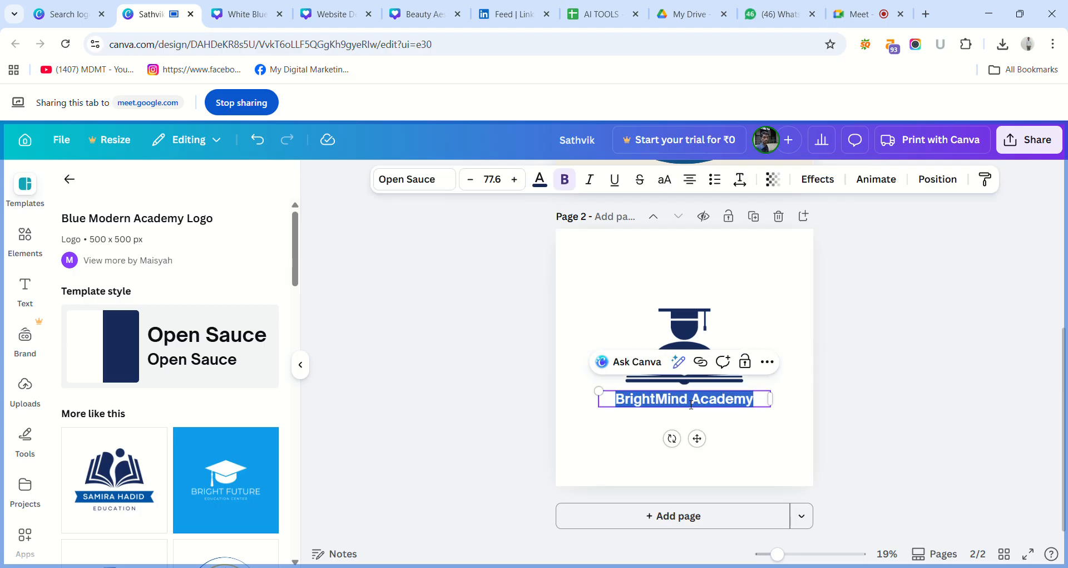
{"action": "type", "text": "Sa"}
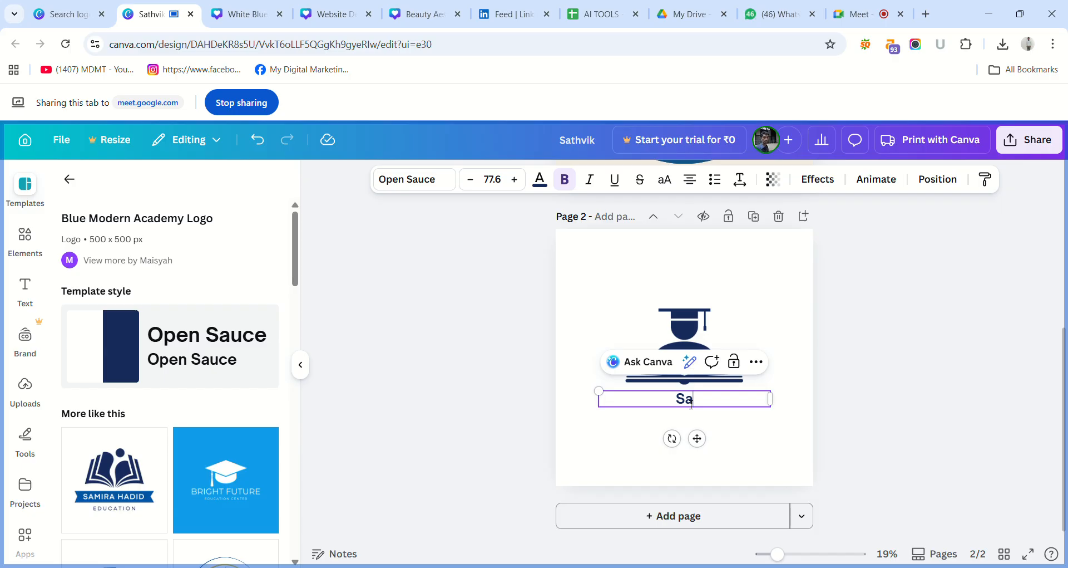
{"action": "key", "text": "BackSpace"}
{"action": "key", "text": "BackSpace"}
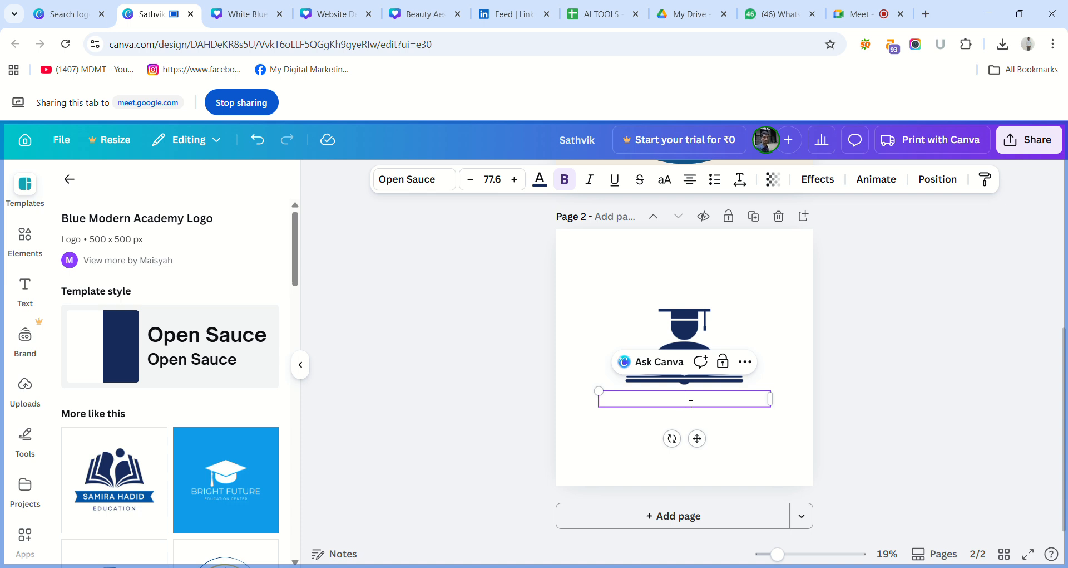
{"action": "left_click", "coordinate": [496, 331]}
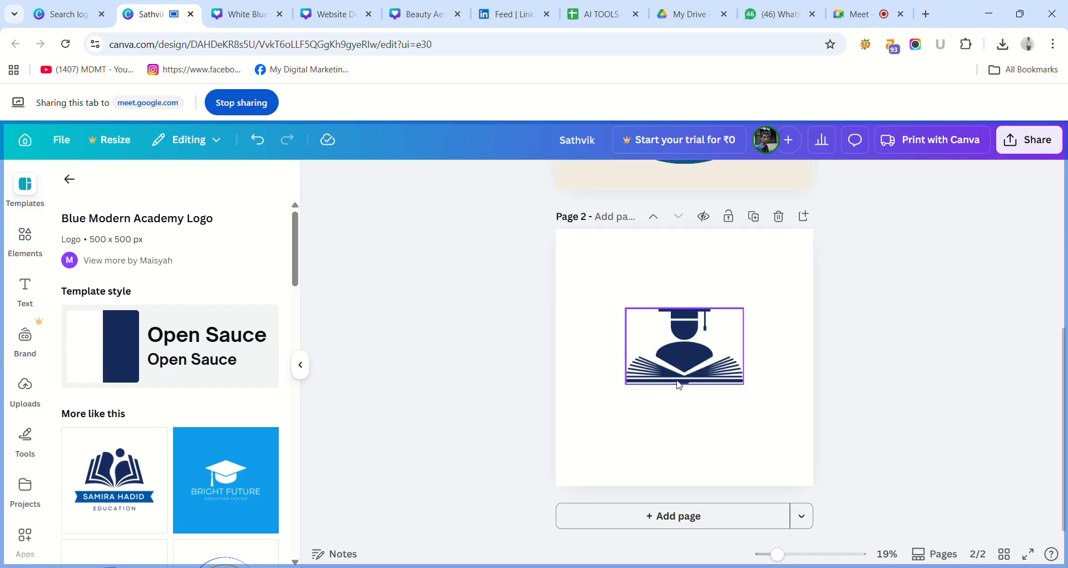
{"action": "key", "text": "ctrl+z"}
{"action": "left_click", "coordinate": [692, 399]}
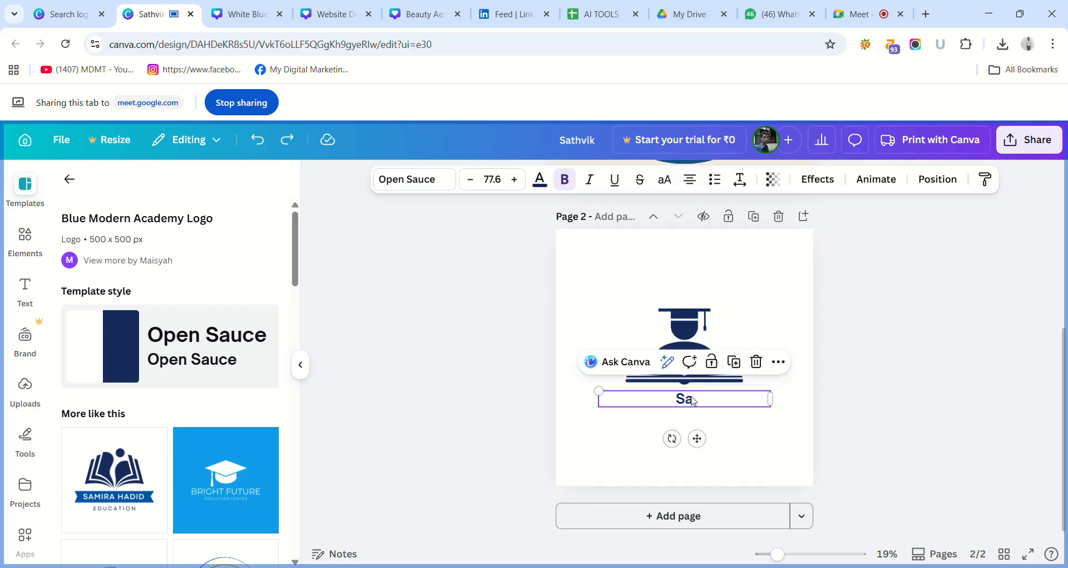
{"action": "left_click", "coordinate": [679, 331]}
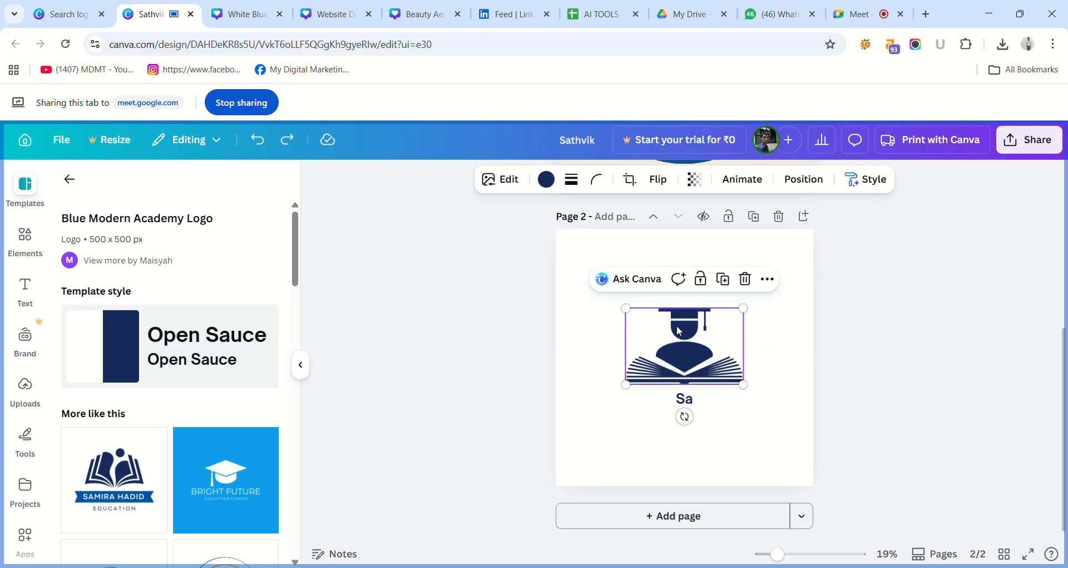
Replace page 2 with the similar teal-and-black Aldenaire Academy logo template with the graduation cap.
{"action": "mouse_move", "coordinate": [243, 482]}
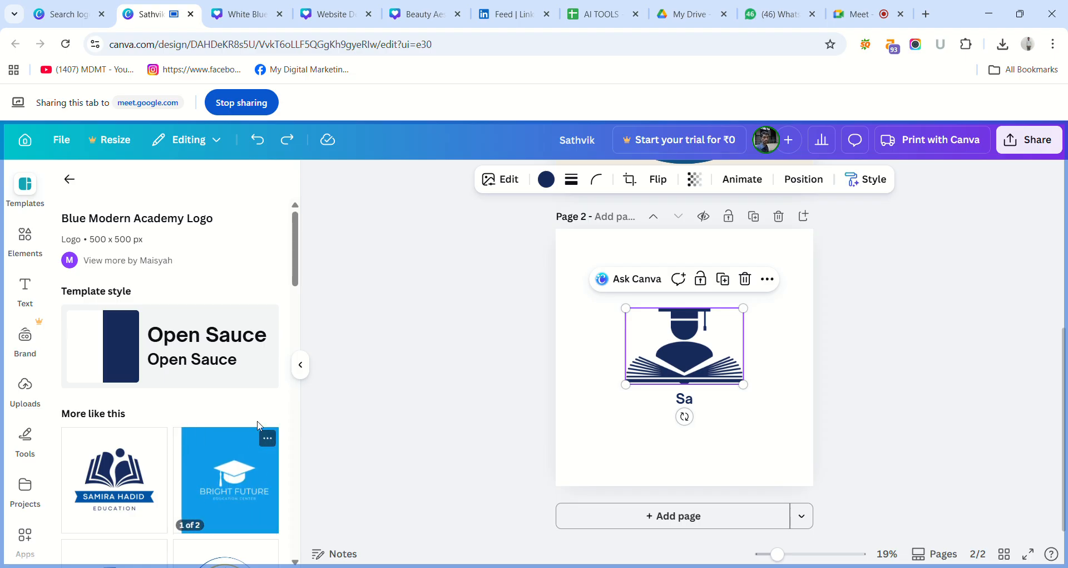
{"action": "scroll", "coordinate": [288, 331], "scroll_direction": "down", "scroll_amount": 4}
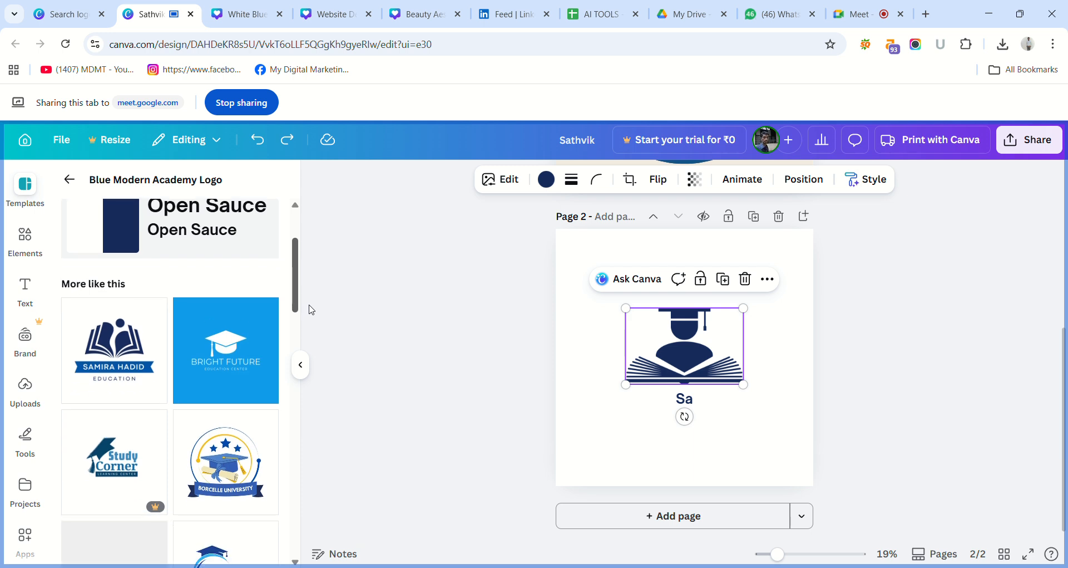
{"action": "mouse_move", "coordinate": [239, 400]}
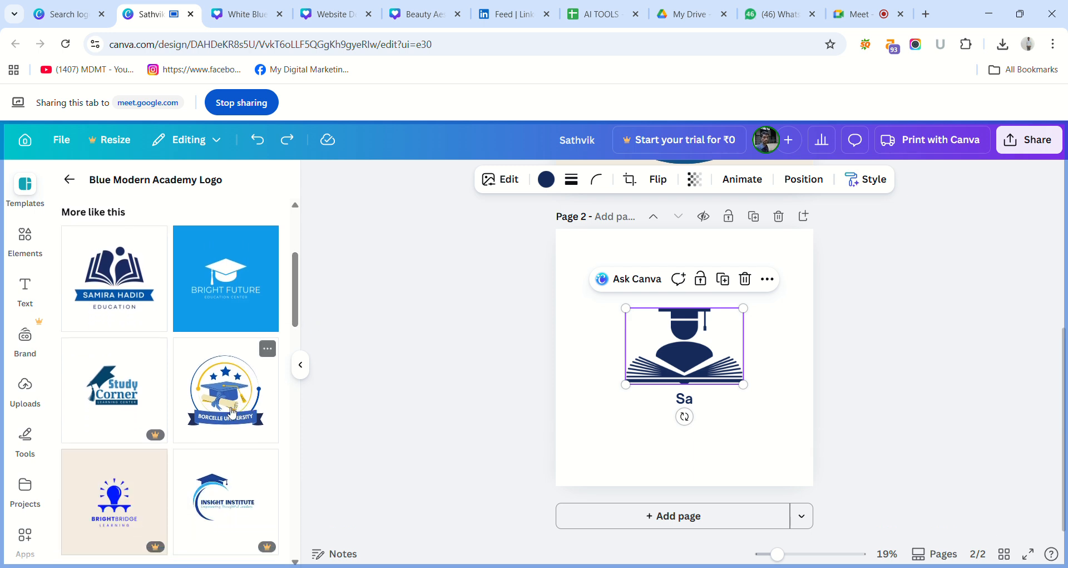
{"action": "mouse_move", "coordinate": [233, 515]}
{"action": "left_click_drag", "start_coordinate": [295, 310], "coordinate": [317, 357]}
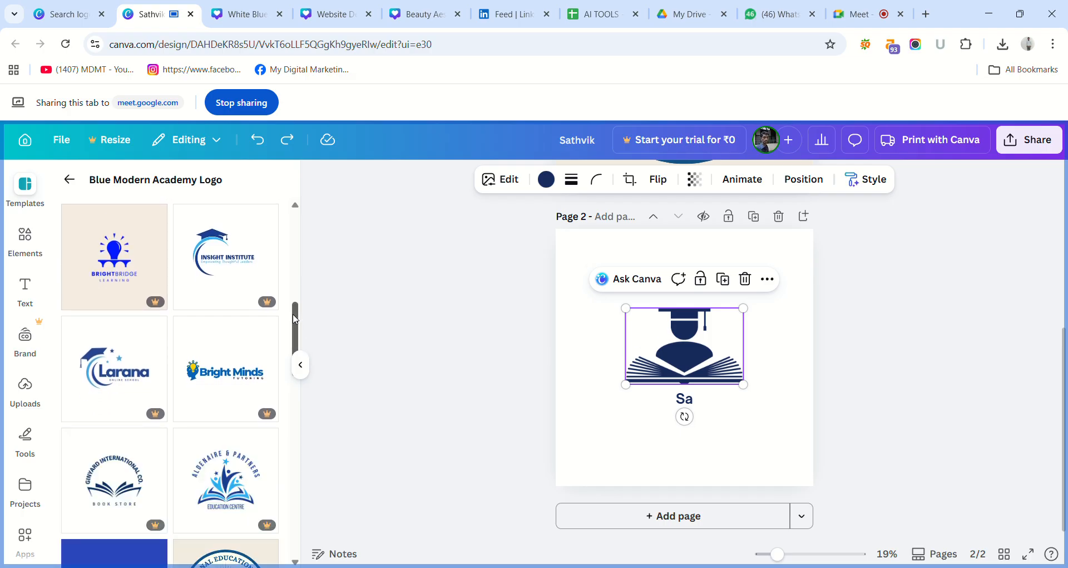
{"action": "left_click_drag", "start_coordinate": [297, 332], "coordinate": [321, 412]}
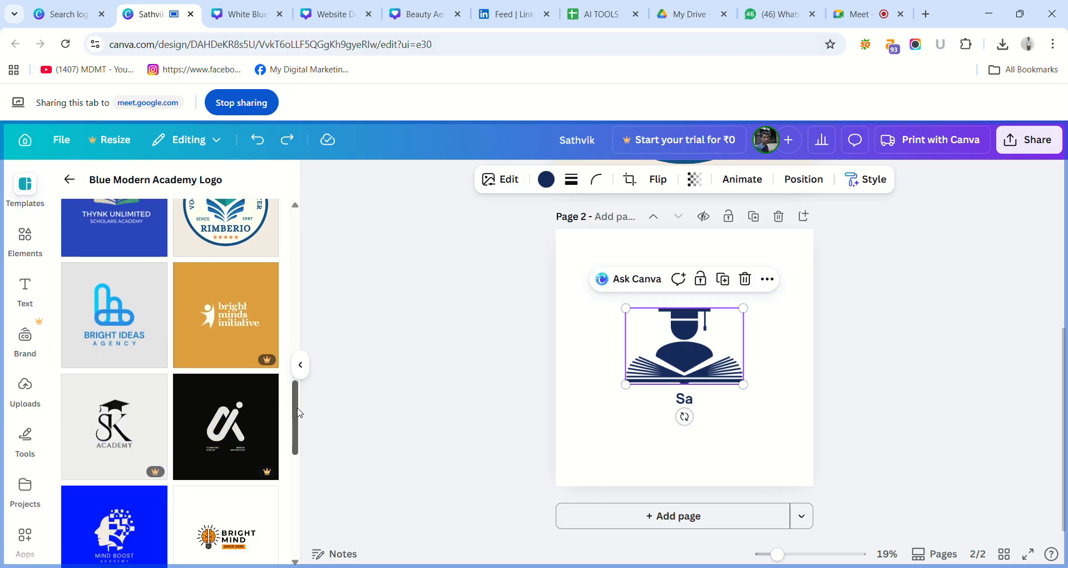
{"action": "left_click_drag", "start_coordinate": [296, 416], "coordinate": [296, 418]}
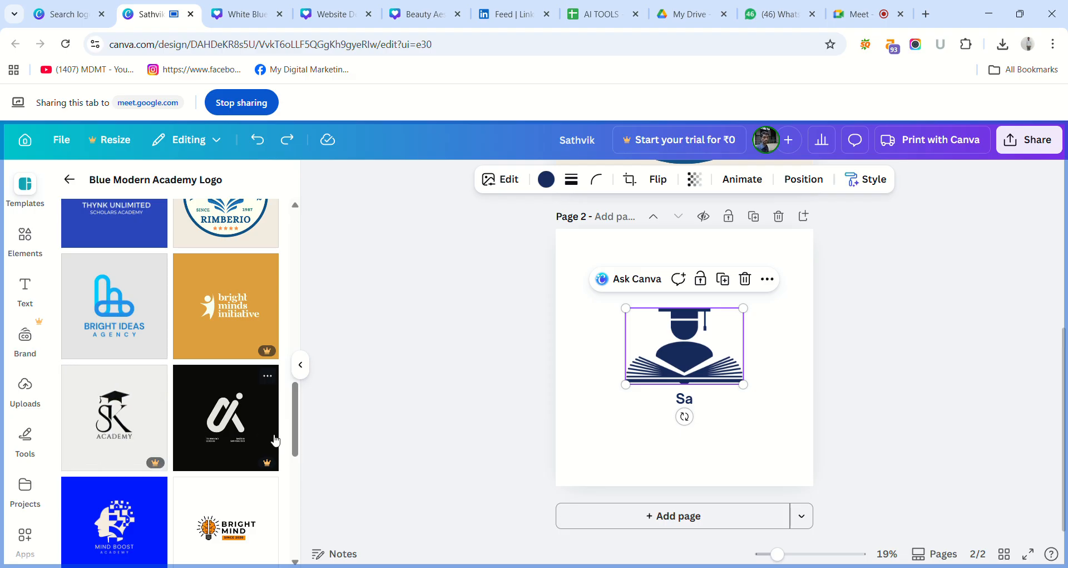
{"action": "left_click_drag", "start_coordinate": [297, 434], "coordinate": [314, 501]}
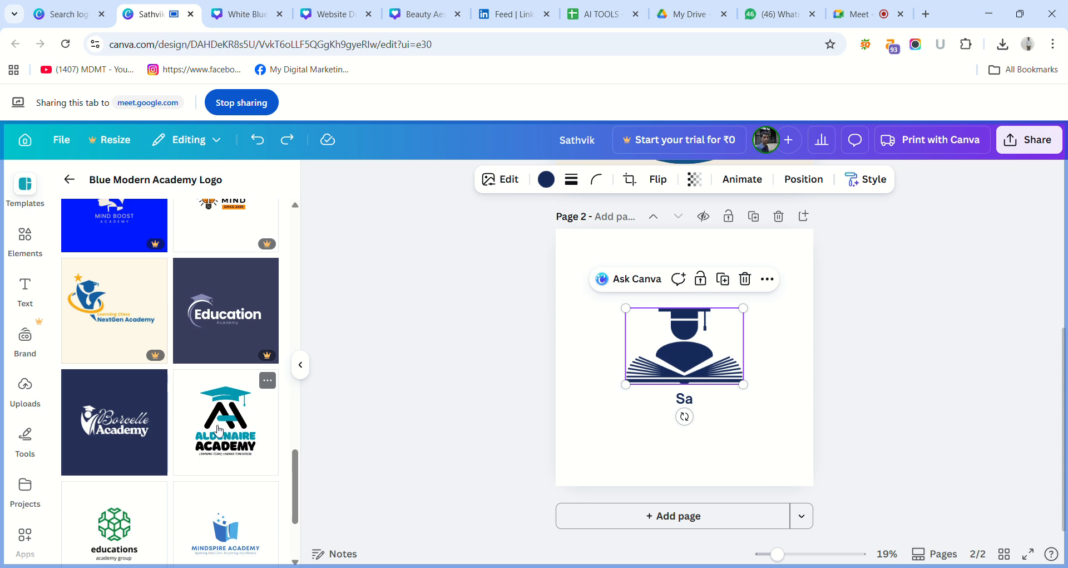
{"action": "left_click", "coordinate": [231, 434]}
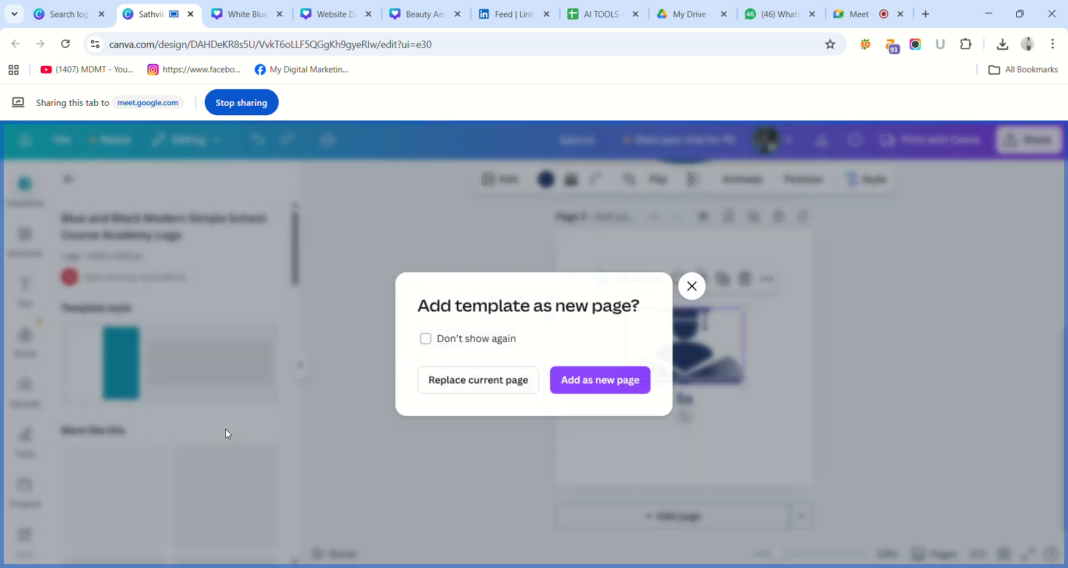
{"action": "left_click", "coordinate": [466, 388]}
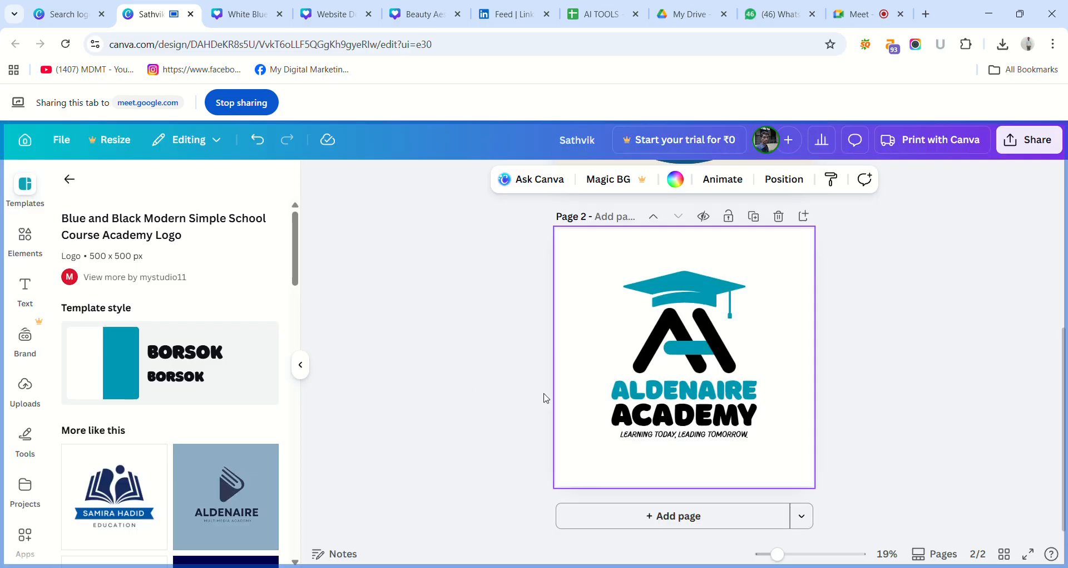
Change the two name lines of the page 2 logo to "SATHVIK" and "TUTIONS".
{"action": "left_click", "coordinate": [667, 388]}
{"action": "double_click", "coordinate": [666, 389]}
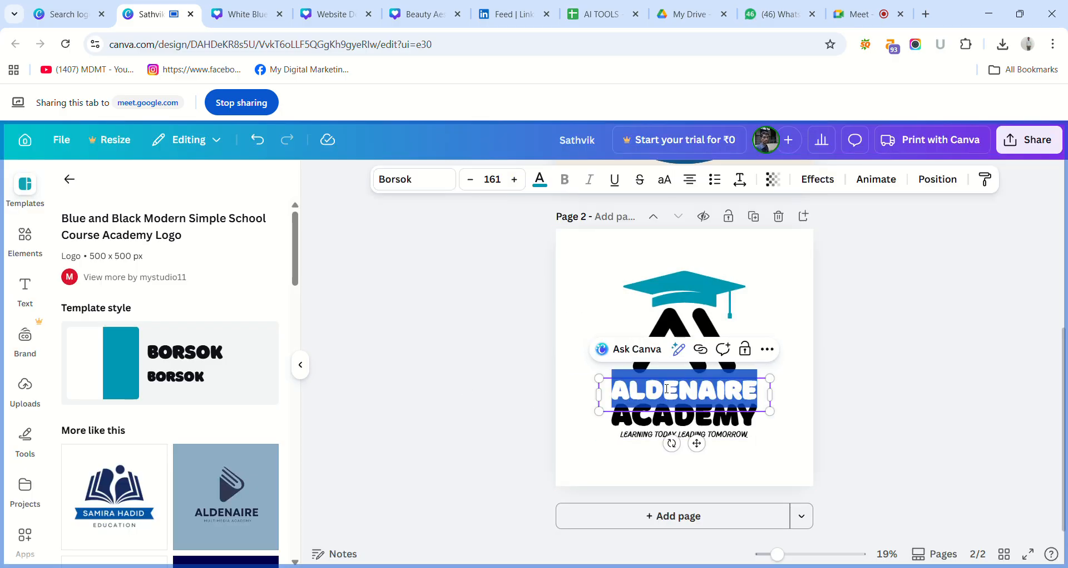
{"action": "type", "text": "SA"}
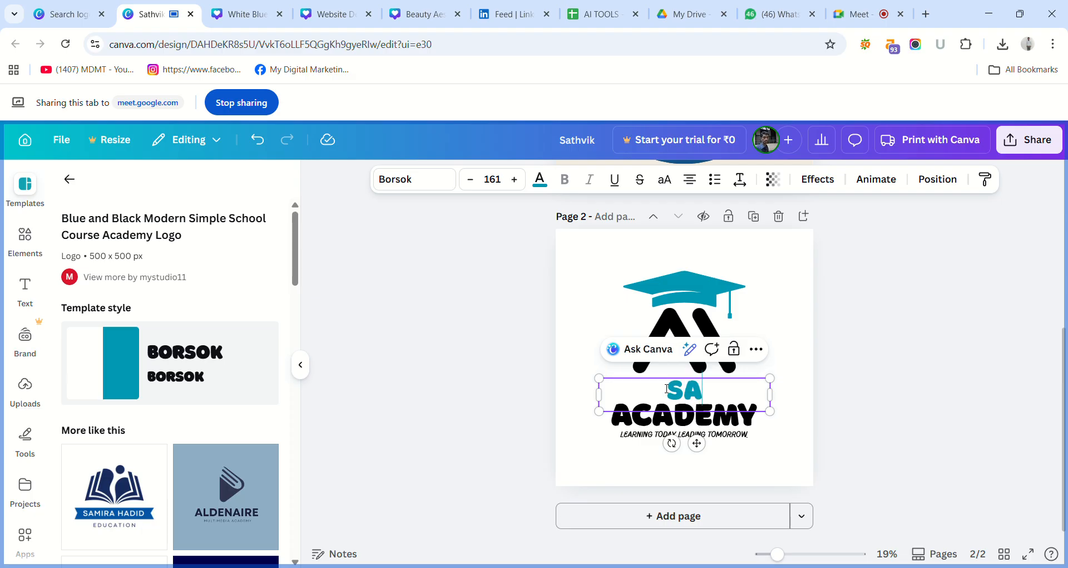
{"action": "type", "text": "THVIK"}
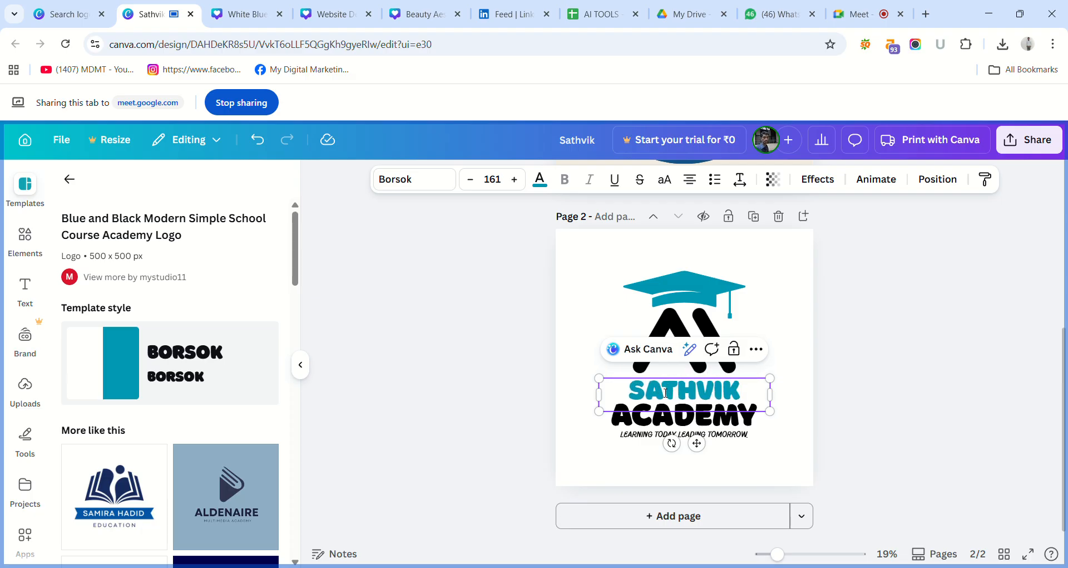
{"action": "double_click", "coordinate": [659, 421]}
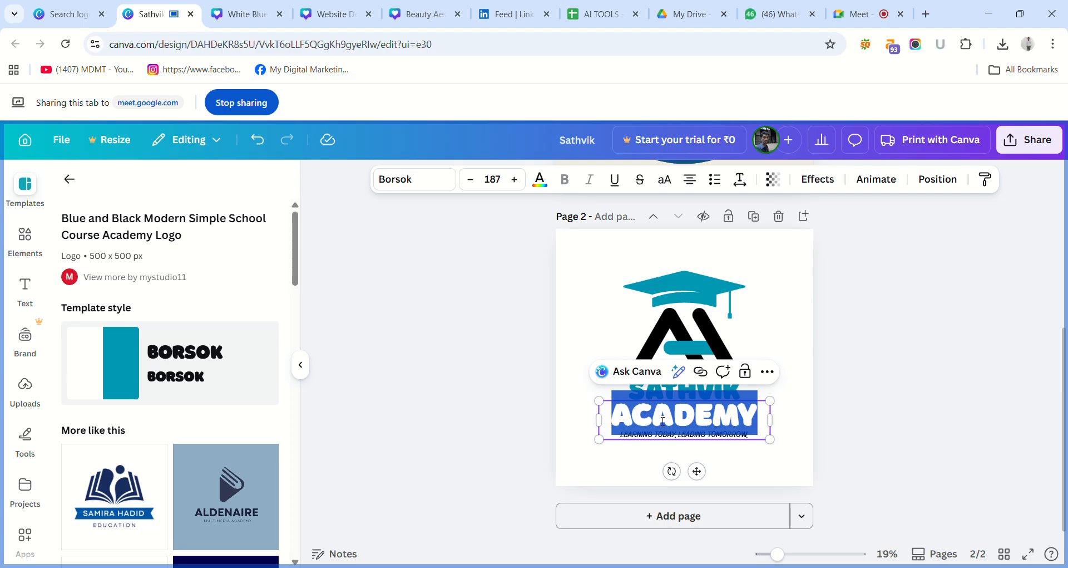
{"action": "type", "text": "T"}
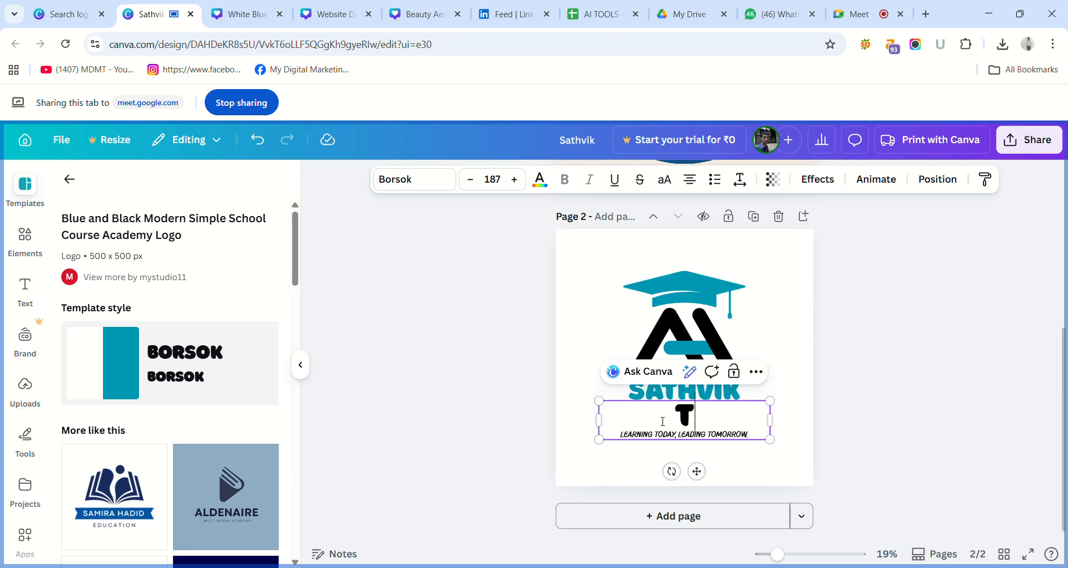
{"action": "type", "text": "UTIONS"}
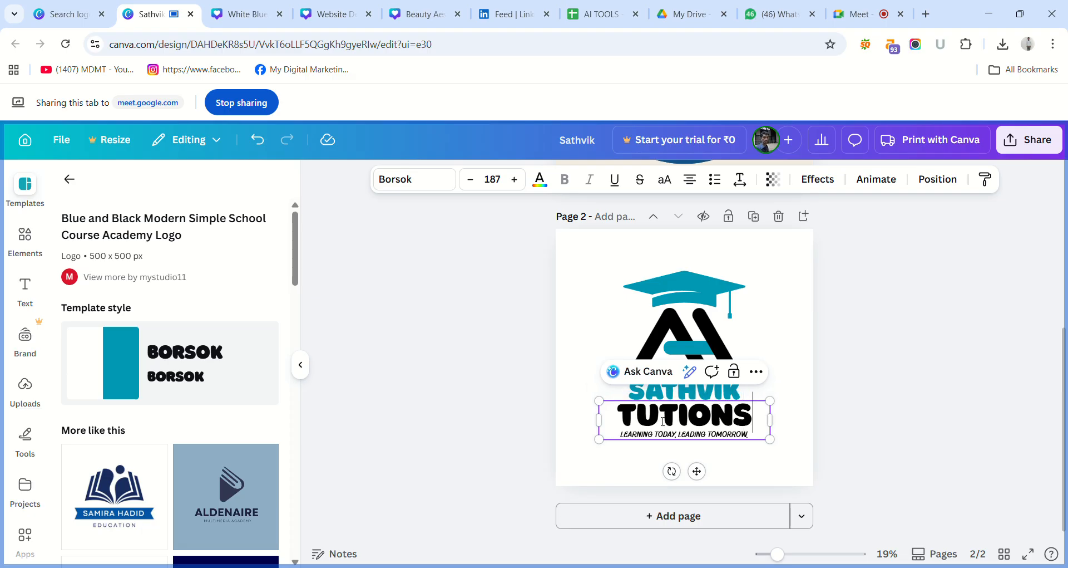
{"action": "left_click", "coordinate": [468, 402]}
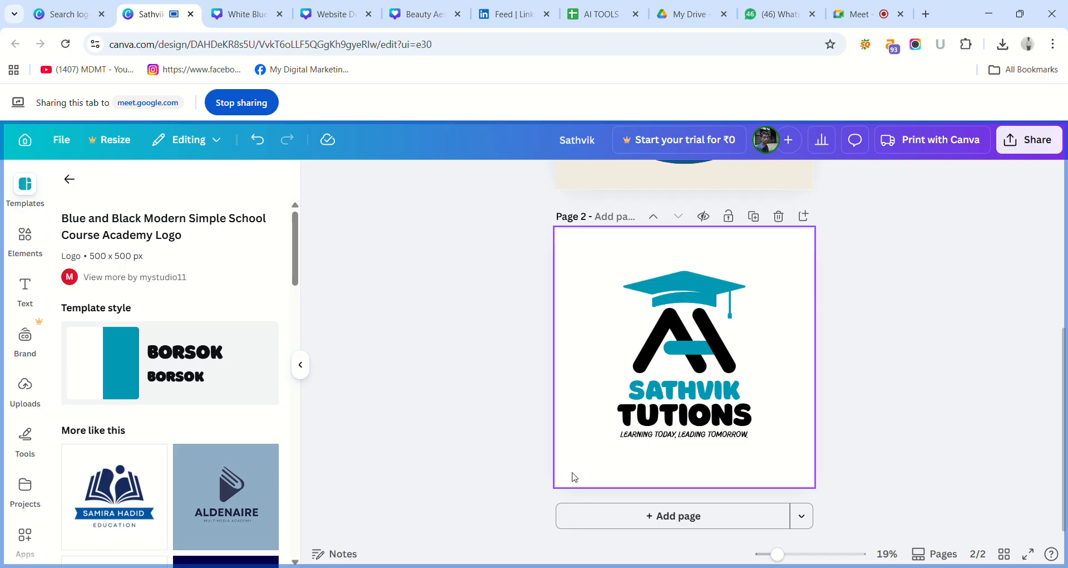
Replace the tagline beneath the logo name with "ONLINE & OFFLINE TUTIONS".
{"action": "double_click", "coordinate": [655, 441]}
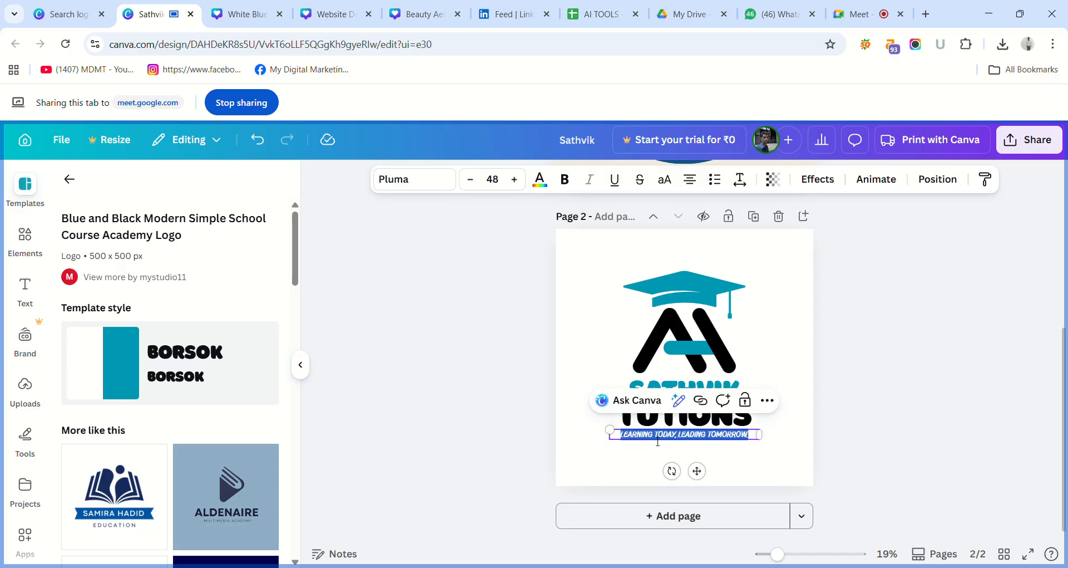
{"action": "key", "text": "BackSpace"}
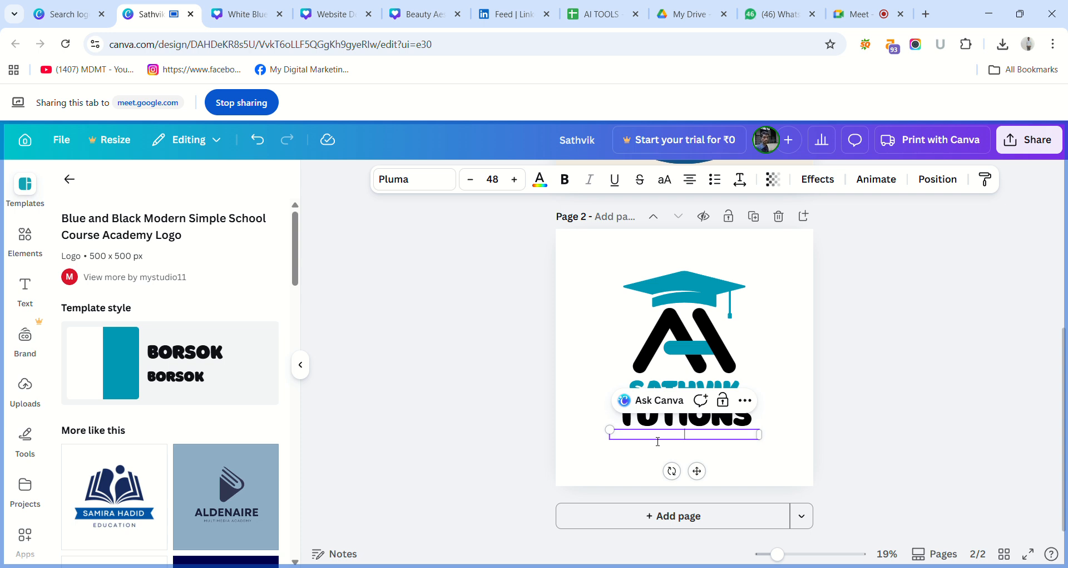
{"action": "type", "text": "ONLINE"}
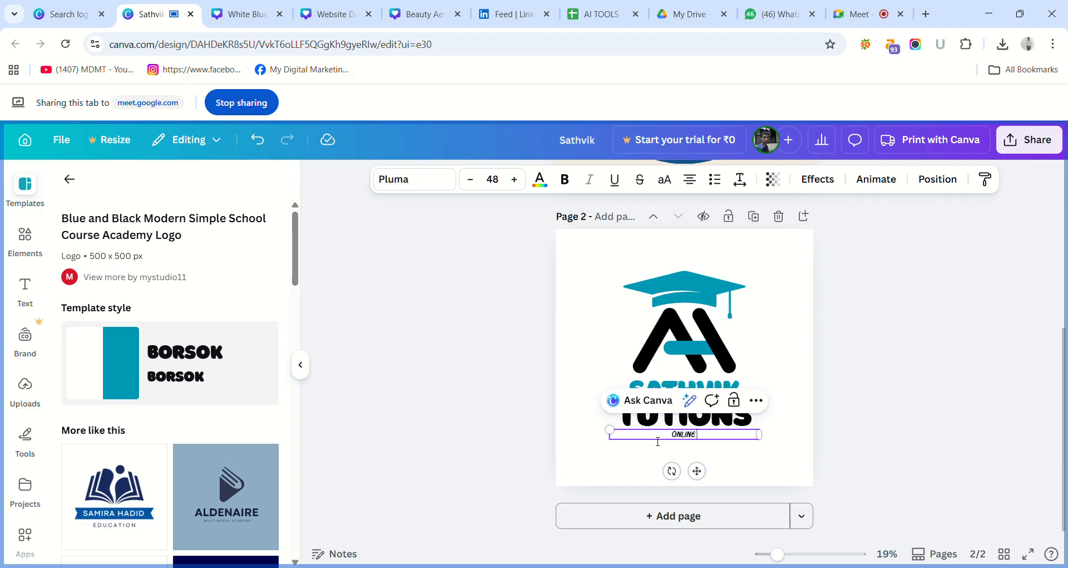
{"action": "type", "text": " & OFFLINE TUTIONS"}
{"action": "left_click", "coordinate": [472, 401]}
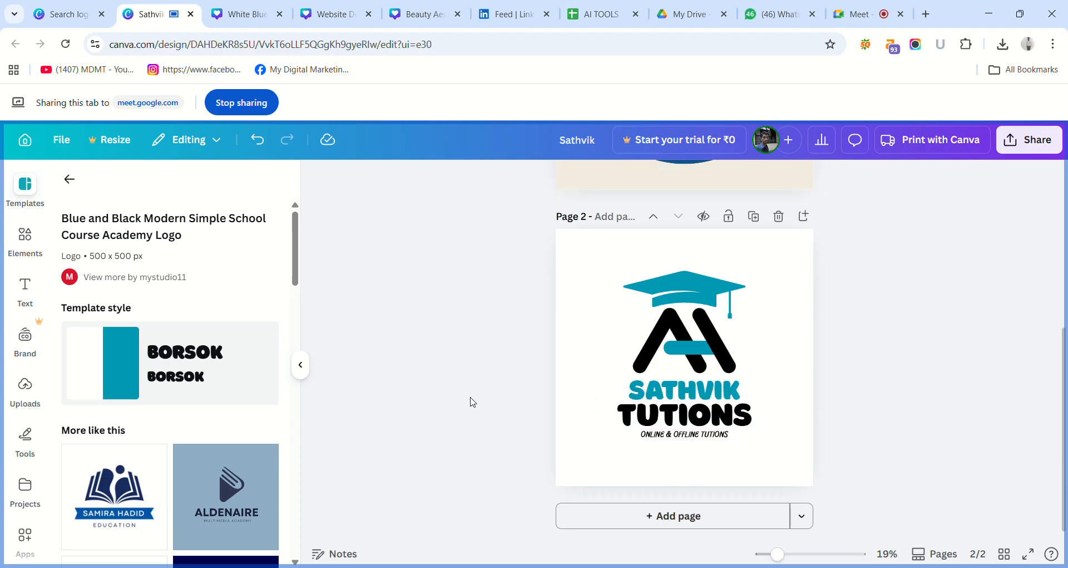
{"action": "left_click", "coordinate": [662, 439]}
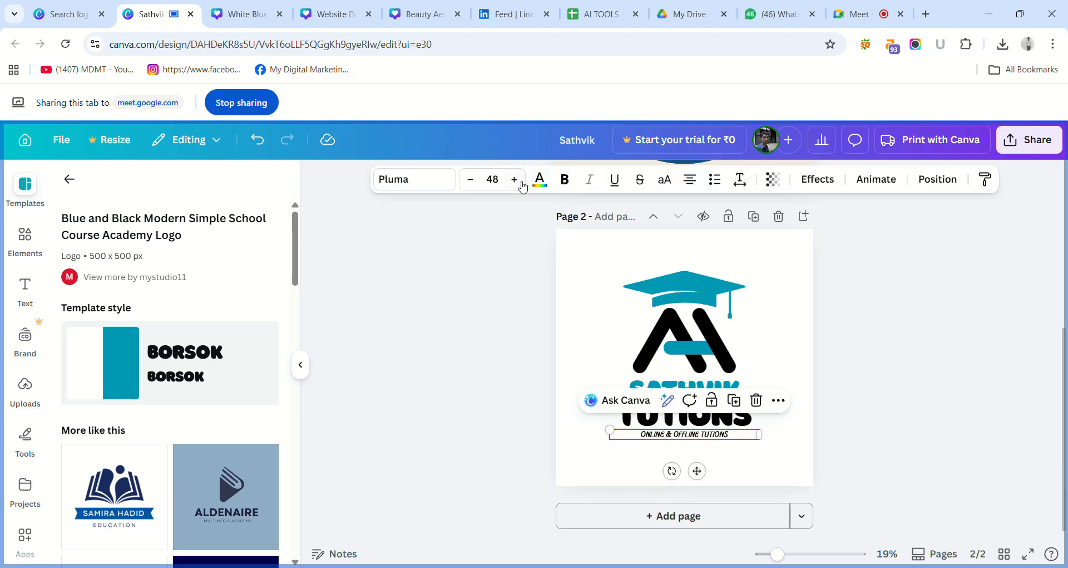
{"action": "left_click", "coordinate": [429, 179]}
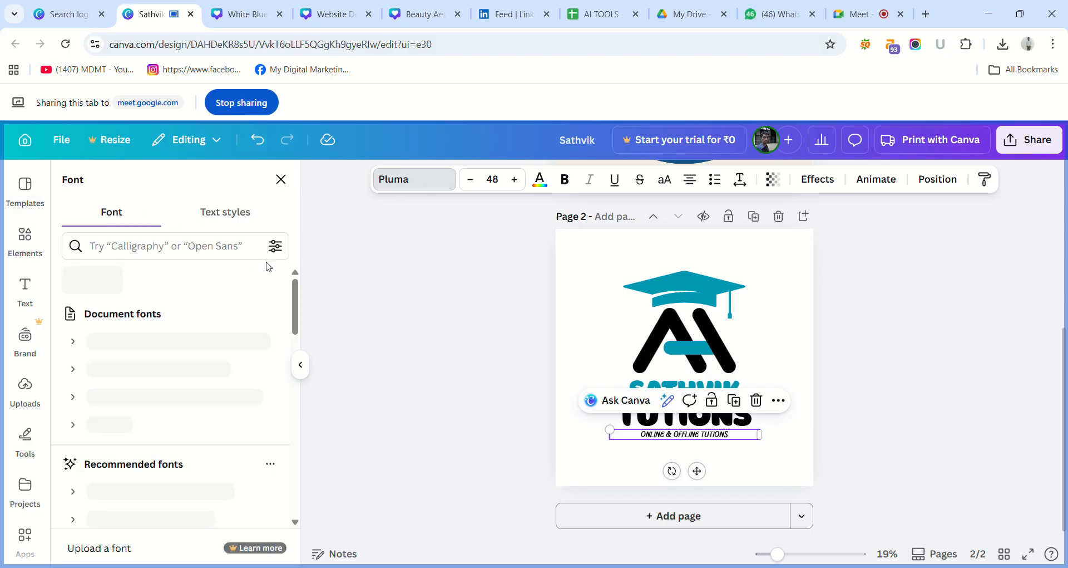
{"action": "left_click", "coordinate": [234, 251]}
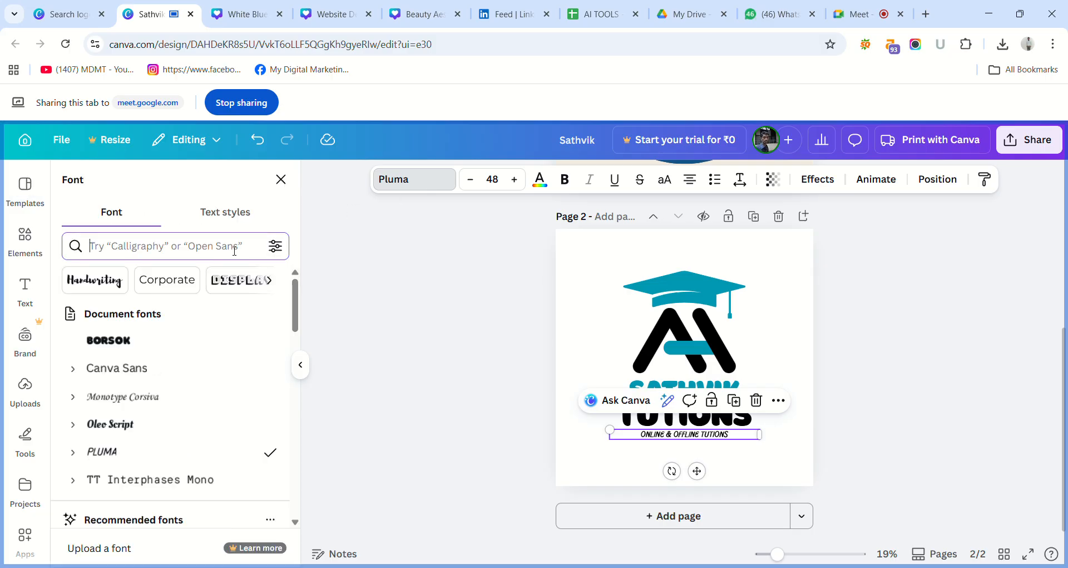
{"action": "left_click", "coordinate": [354, 256]}
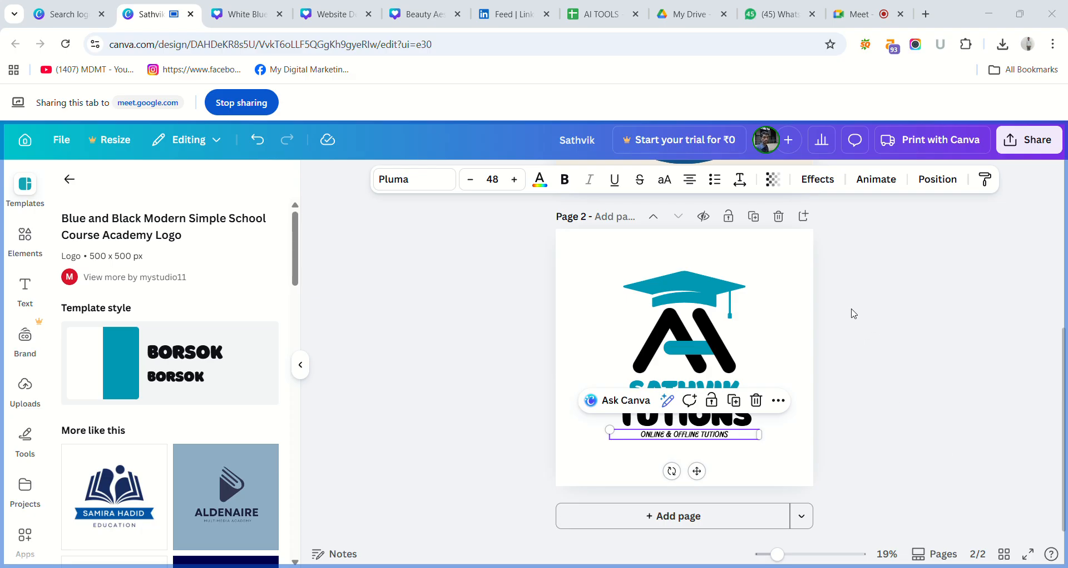
Increase the letter spacing of the "ONLINE & OFFLINE TUTIONS" tagline so it spans about the width of "TUTIONS" above it.
{"action": "left_click", "coordinate": [833, 253]}
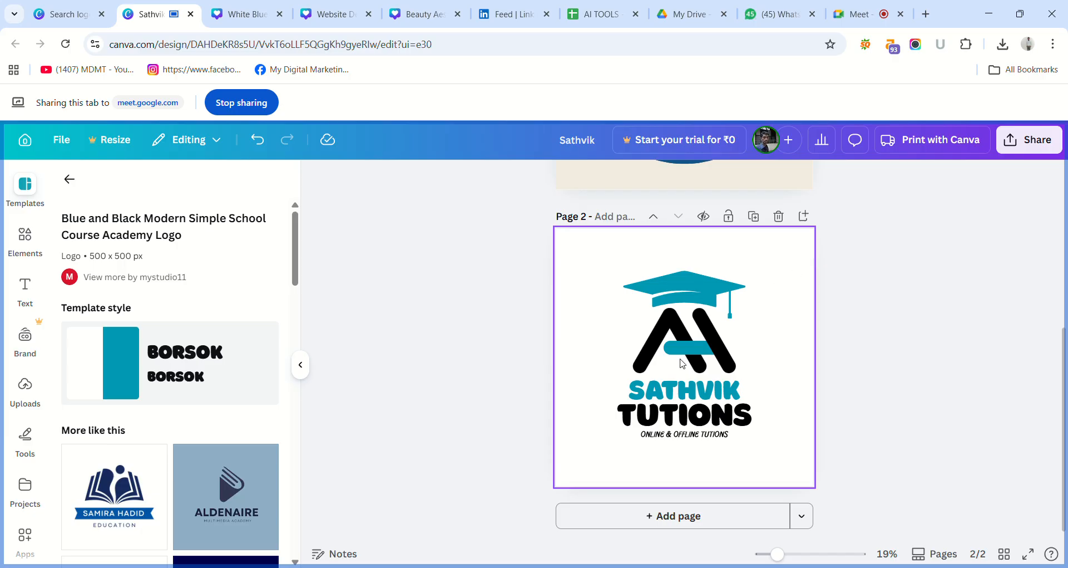
{"action": "left_click", "coordinate": [711, 439]}
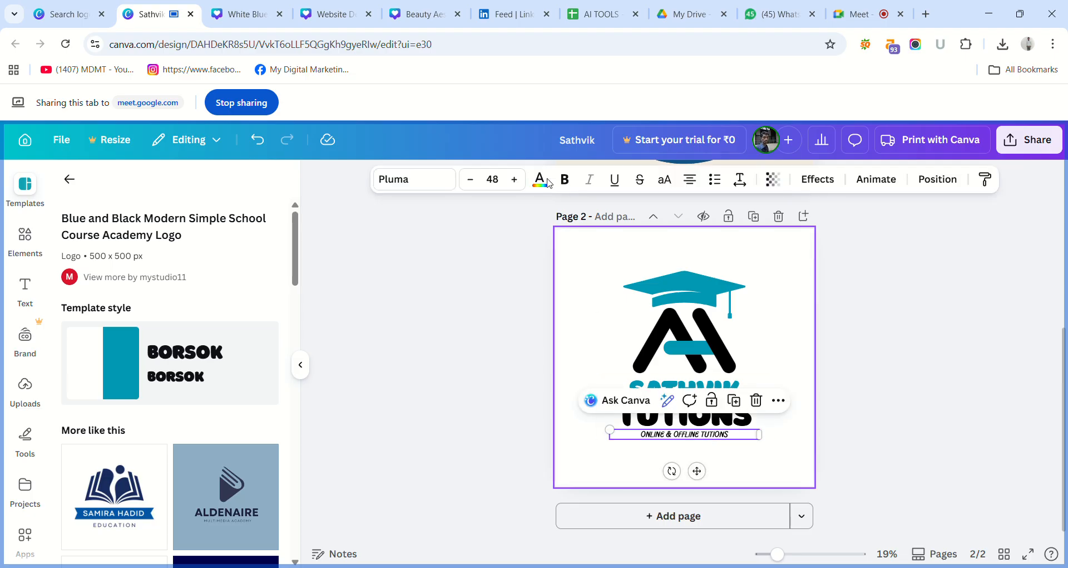
{"action": "left_click", "coordinate": [740, 180]}
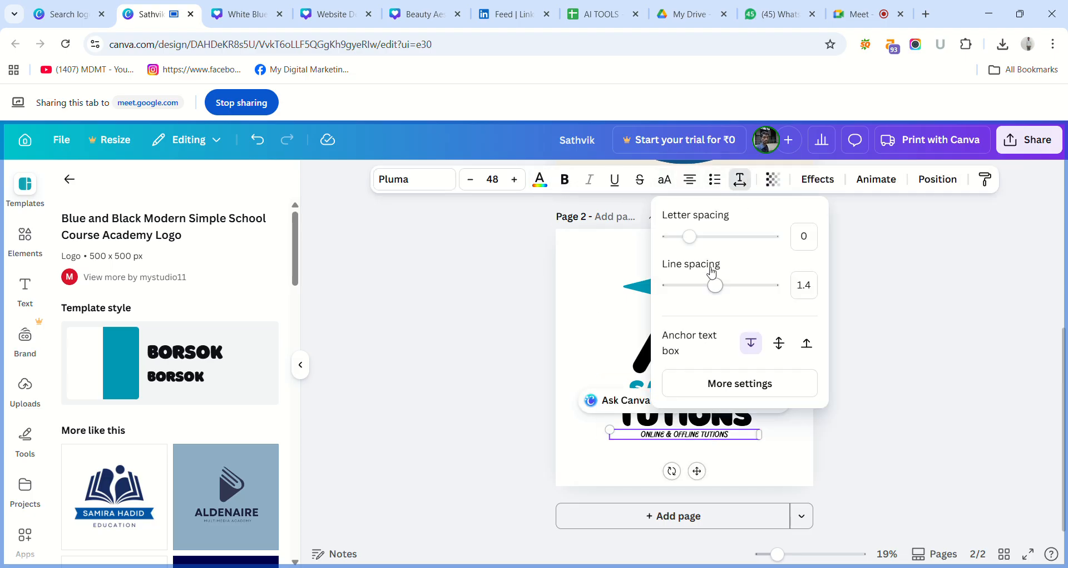
{"action": "left_click_drag", "start_coordinate": [690, 236], "coordinate": [726, 231]}
{"action": "left_click", "coordinate": [474, 315]}
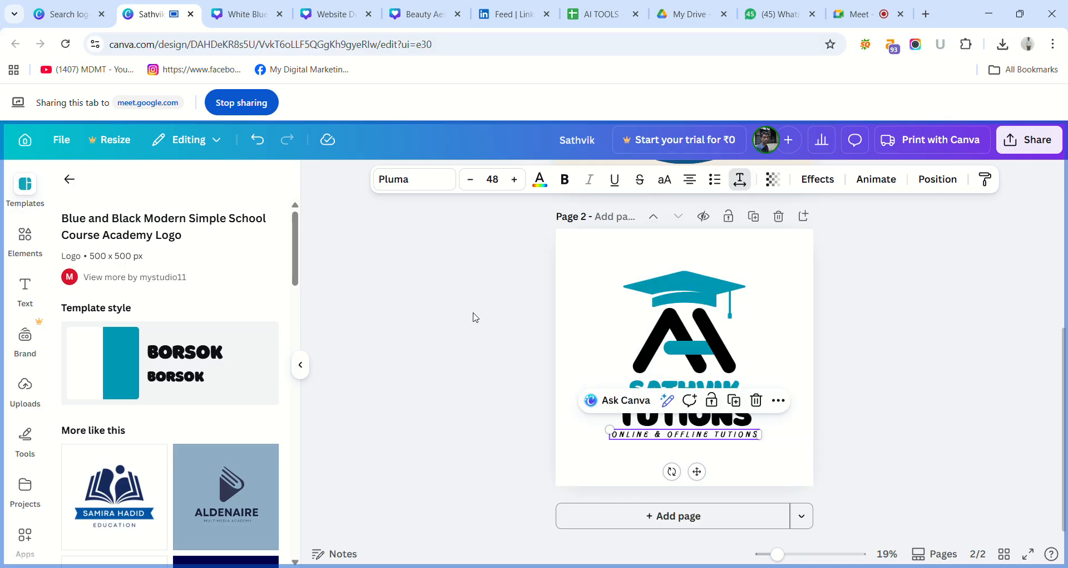
{"action": "left_click", "coordinate": [474, 316]}
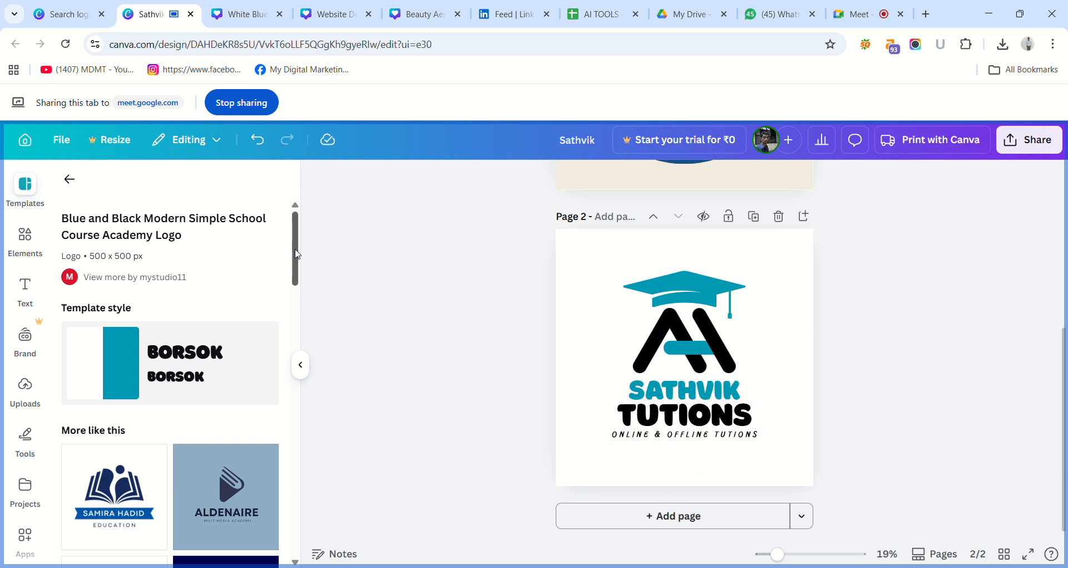
Review the other open Canva designs: the Sathvik Tutions post and ad, the YouTube banner and the logo design search.
{"action": "left_click", "coordinate": [328, 13]}
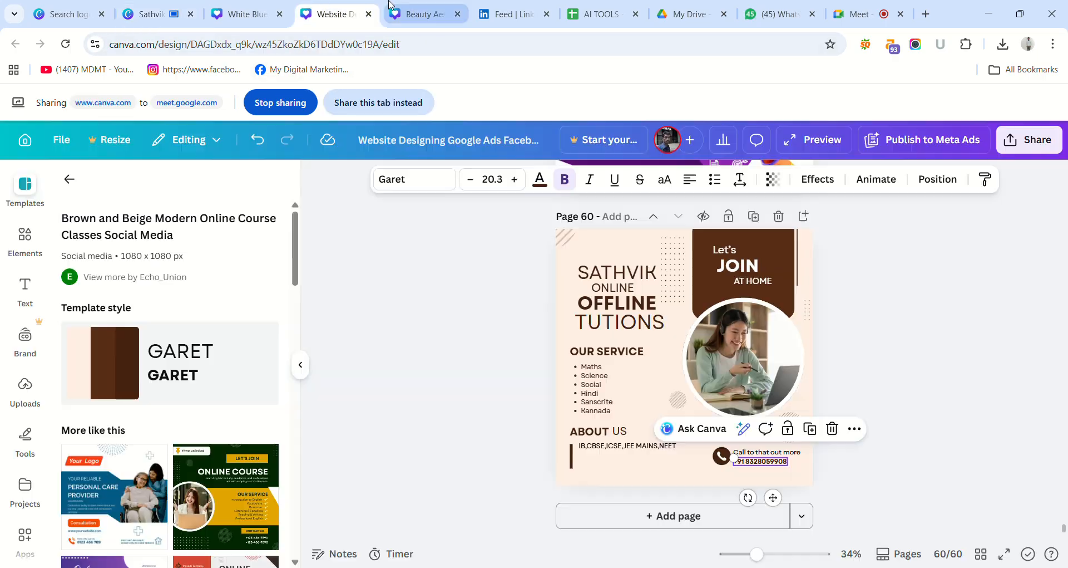
{"action": "left_click", "coordinate": [394, 11]}
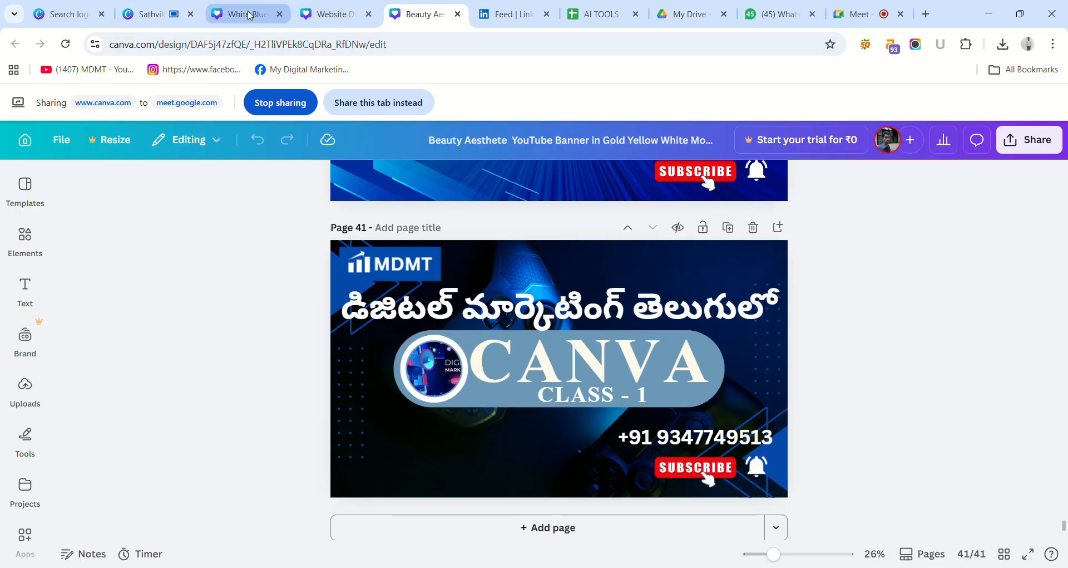
{"action": "left_click", "coordinate": [248, 15]}
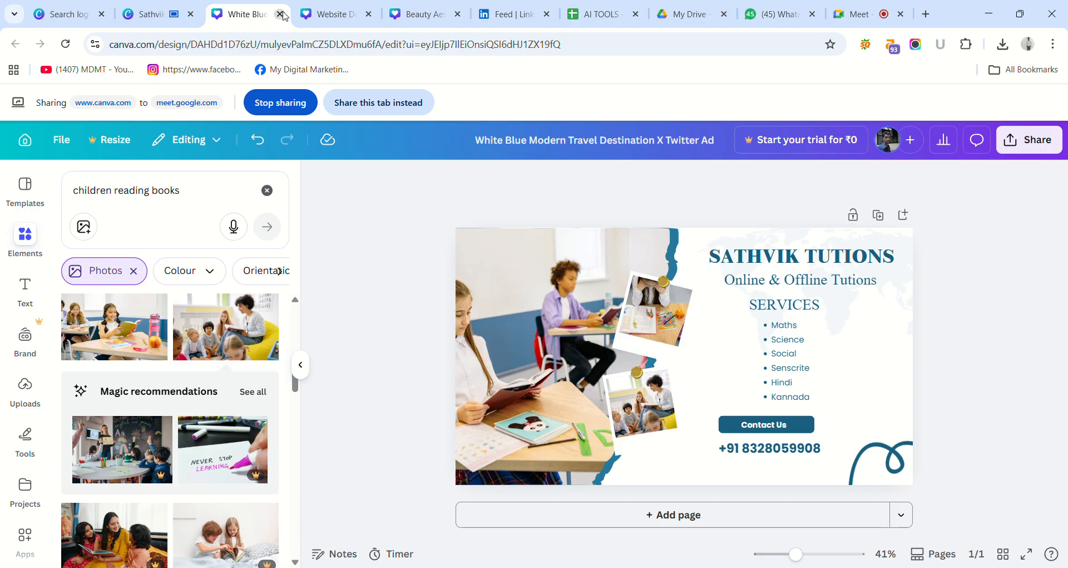
{"action": "left_click", "coordinate": [329, 14]}
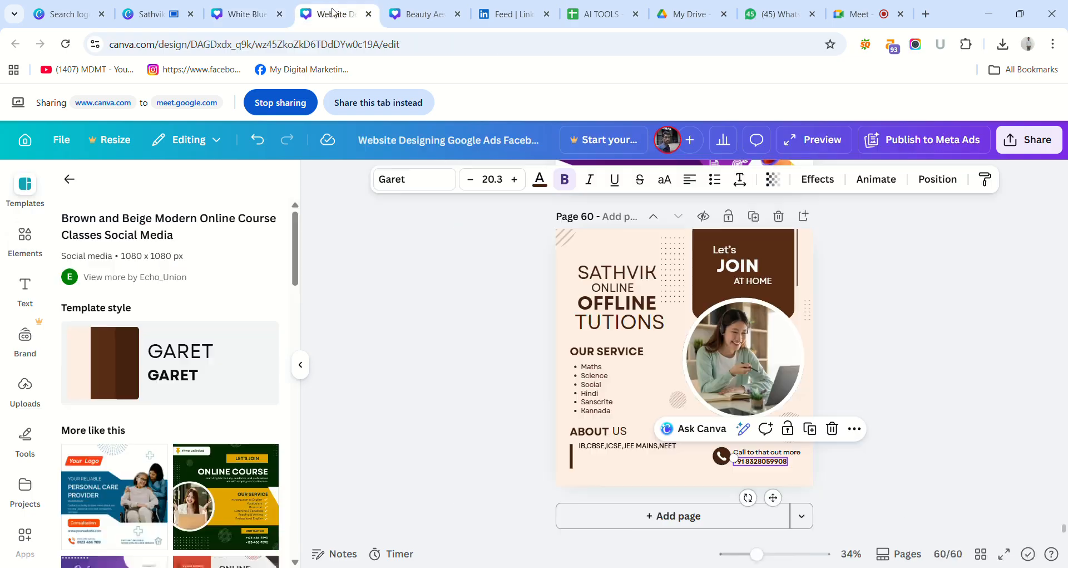
{"action": "left_click", "coordinate": [187, 7]}
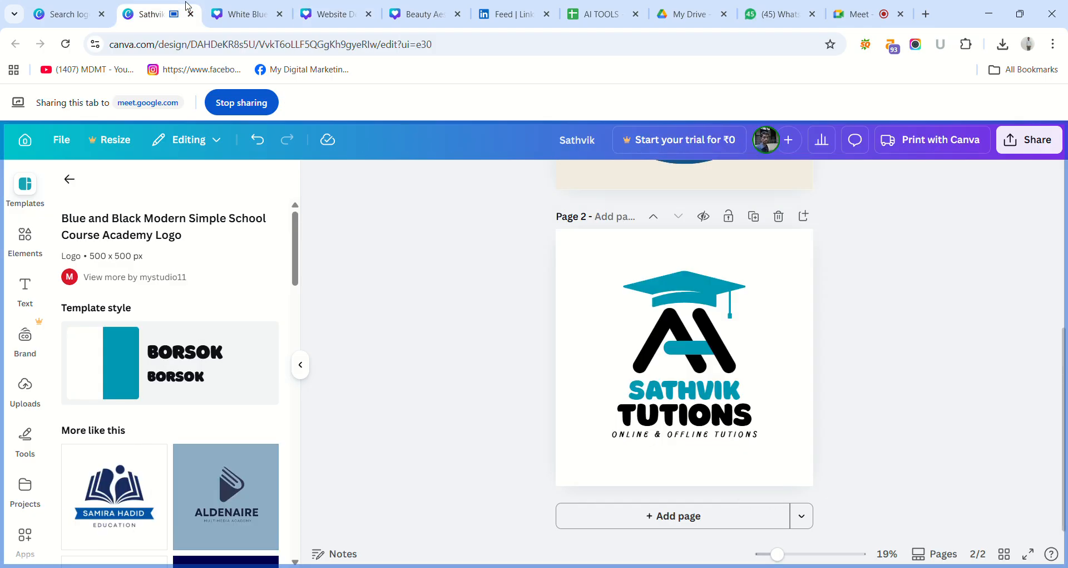
{"action": "left_click", "coordinate": [79, 14]}
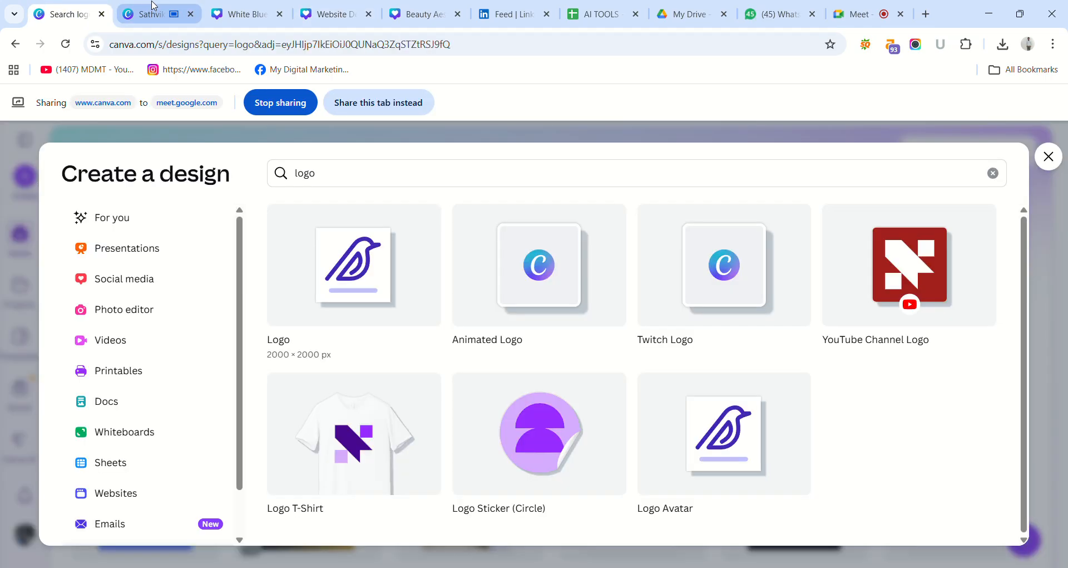
{"action": "left_click", "coordinate": [137, 7]}
{"action": "left_click", "coordinate": [227, 11]}
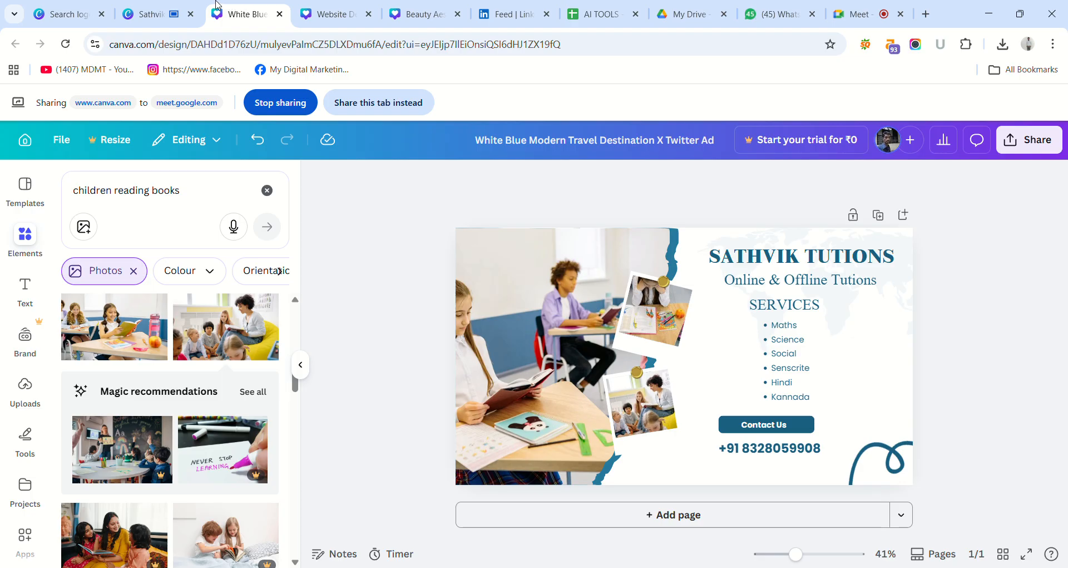
{"action": "left_click", "coordinate": [179, 8]}
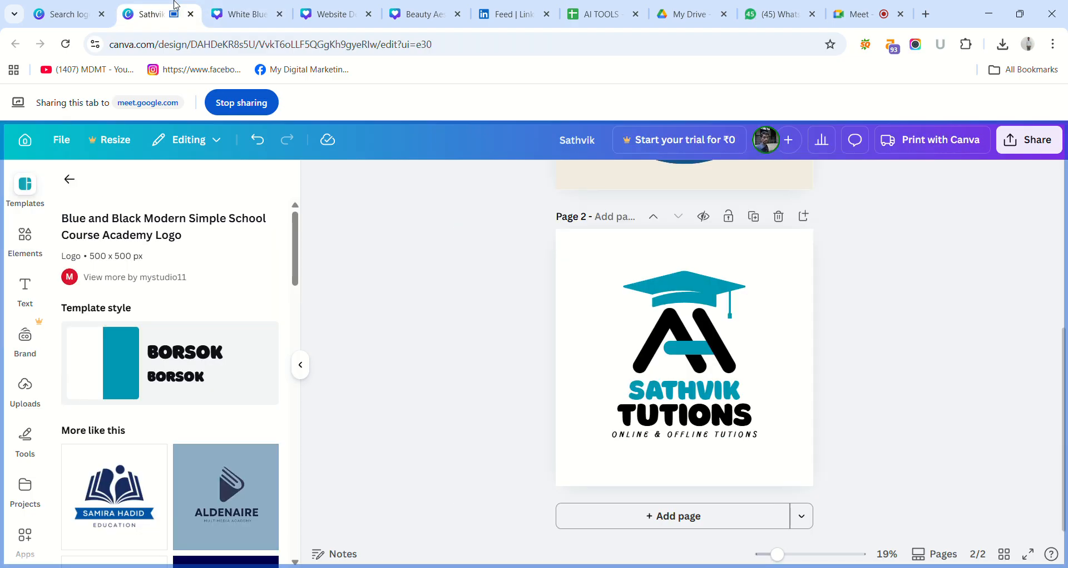
{"action": "left_click", "coordinate": [242, 11]}
{"action": "left_click", "coordinate": [327, 13]}
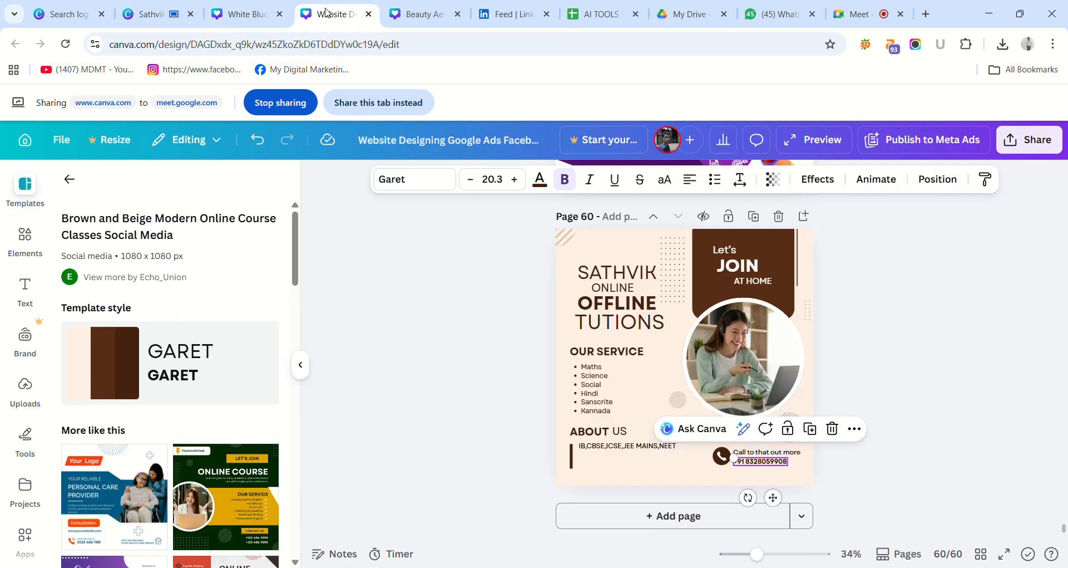
{"action": "left_click", "coordinate": [257, 22]}
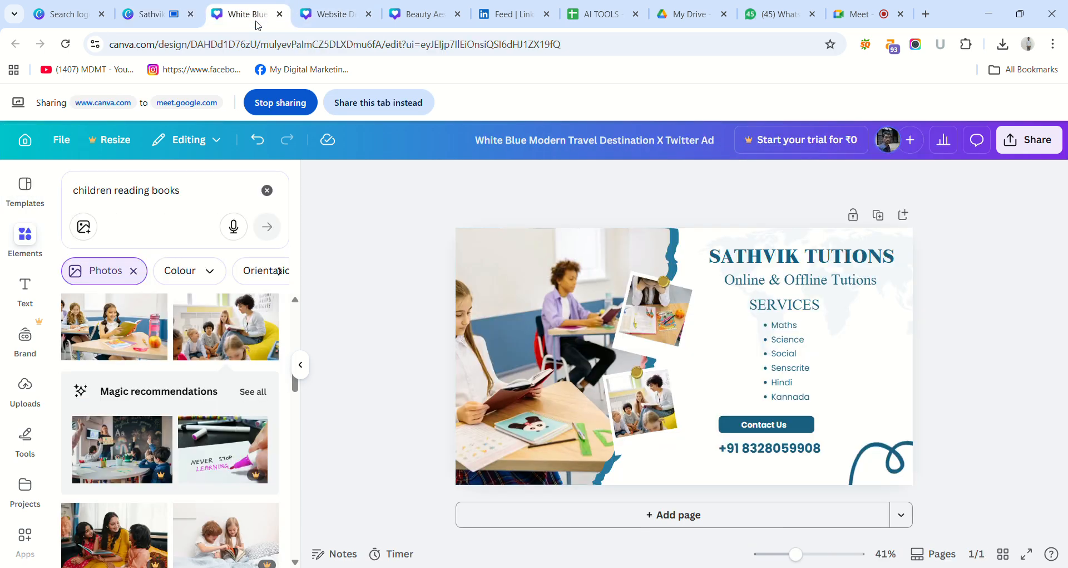
{"action": "left_click", "coordinate": [419, 3]}
Check the home feed and notifications on LinkedIn.
{"action": "left_click", "coordinate": [499, 6]}
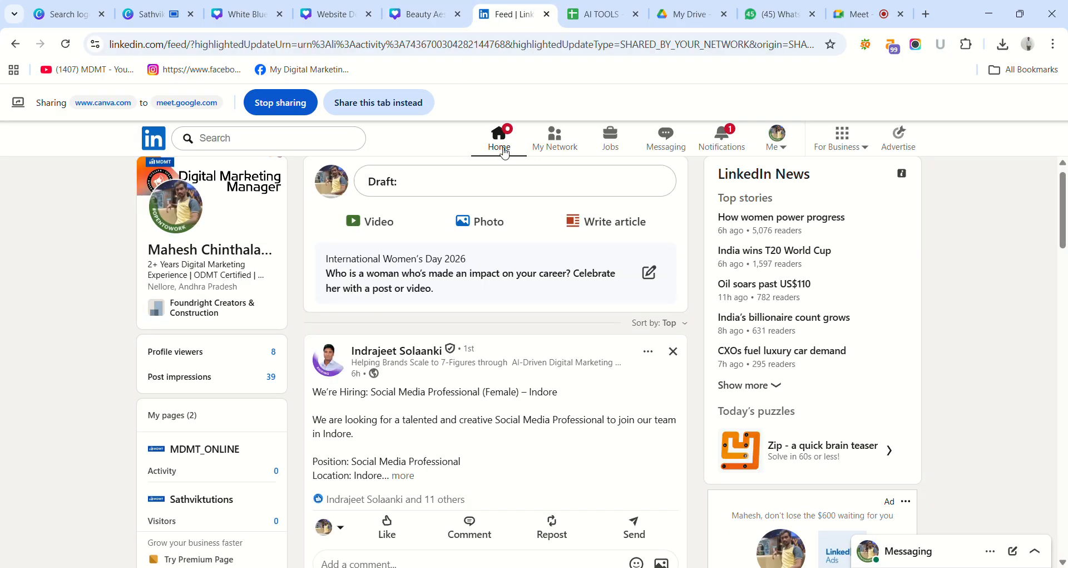
{"action": "left_click", "coordinate": [505, 152]}
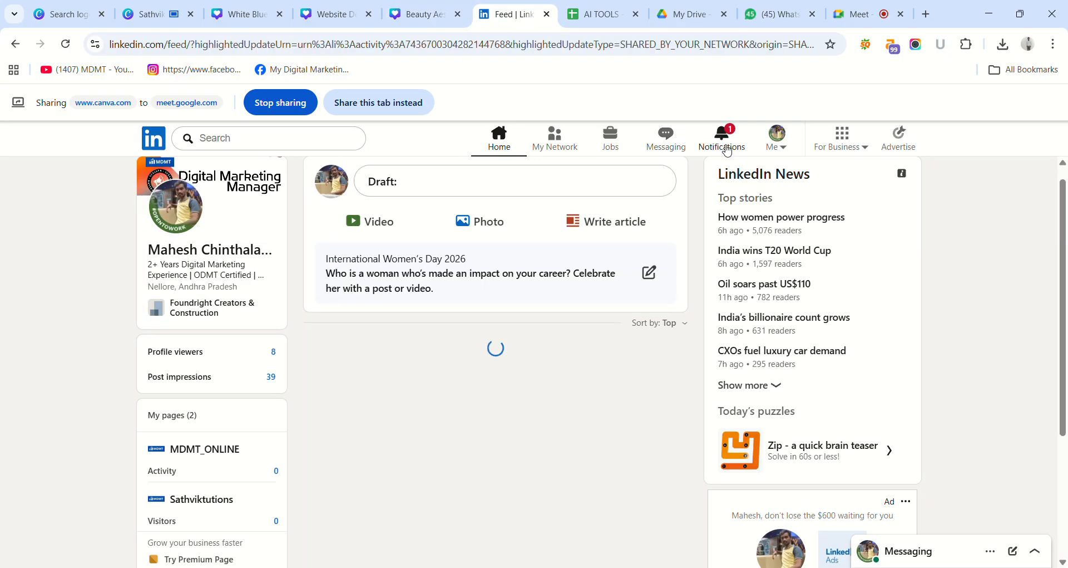
{"action": "left_click", "coordinate": [728, 149]}
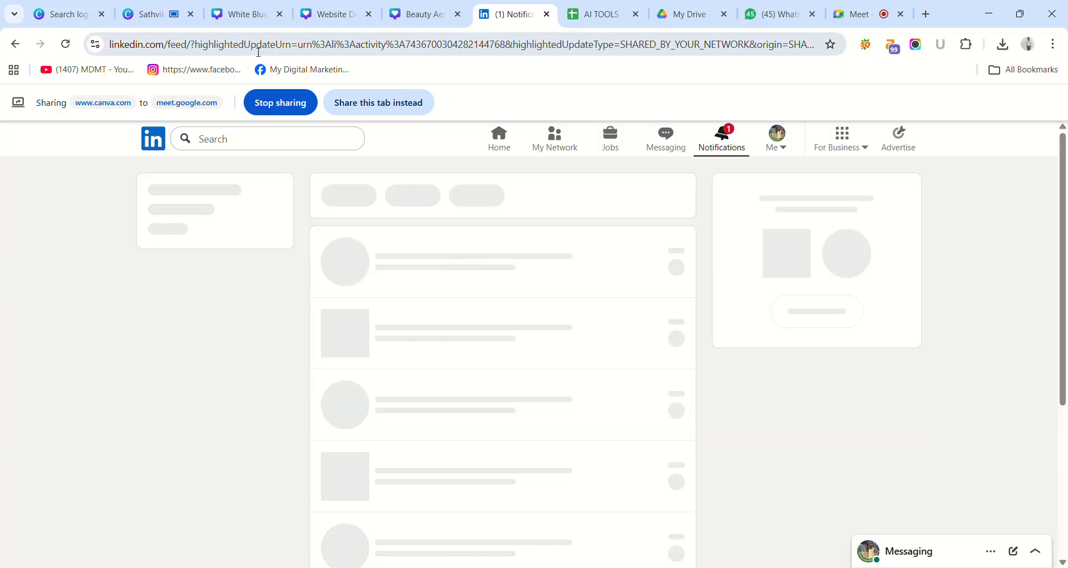
Return to the Sathvik logo design in Canva and look through the suggested "Circle" elements.
{"action": "left_click", "coordinate": [171, 16]}
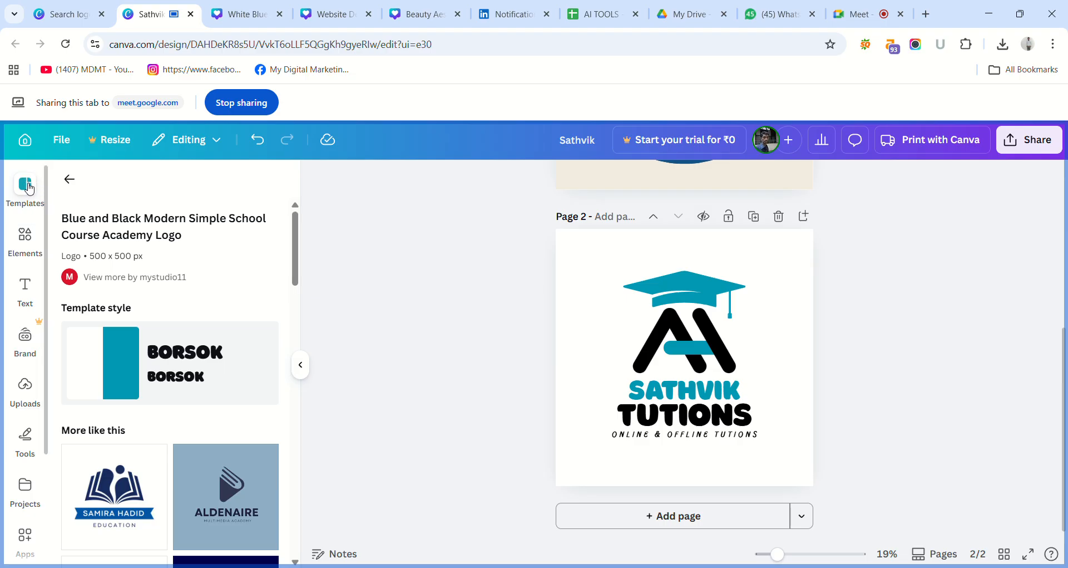
{"action": "left_click", "coordinate": [26, 236]}
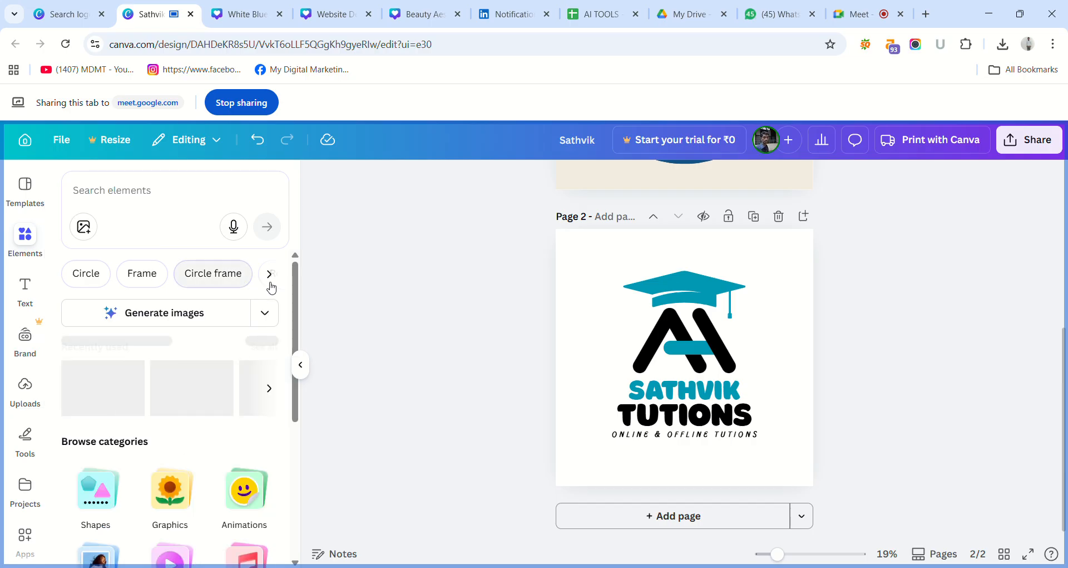
{"action": "left_click", "coordinate": [95, 281]}
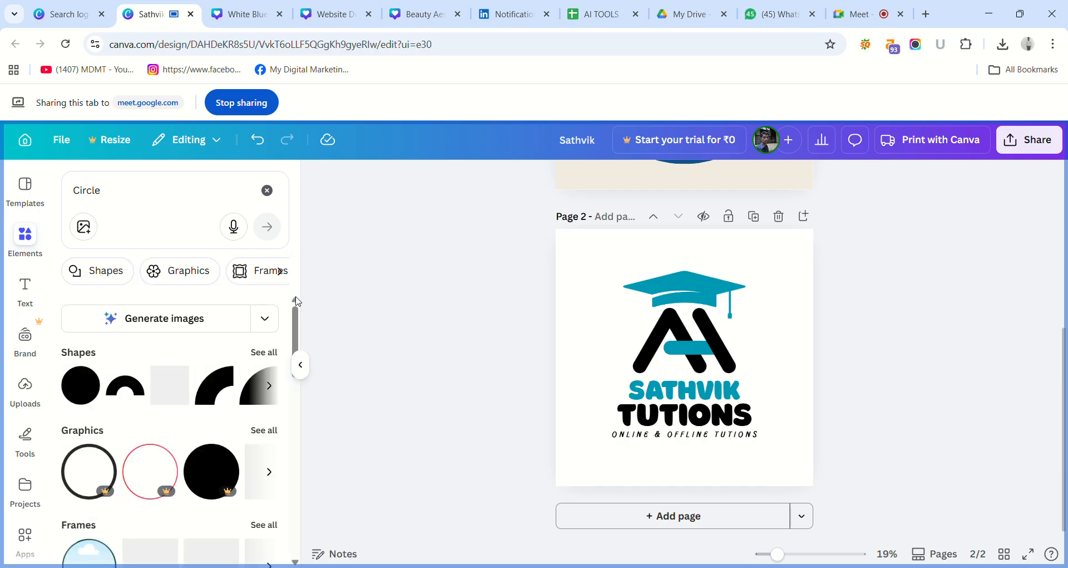
{"action": "scroll", "coordinate": [297, 312], "scroll_direction": "down", "scroll_amount": 1}
{"action": "scroll", "coordinate": [298, 327], "scroll_direction": "up", "scroll_amount": 1}
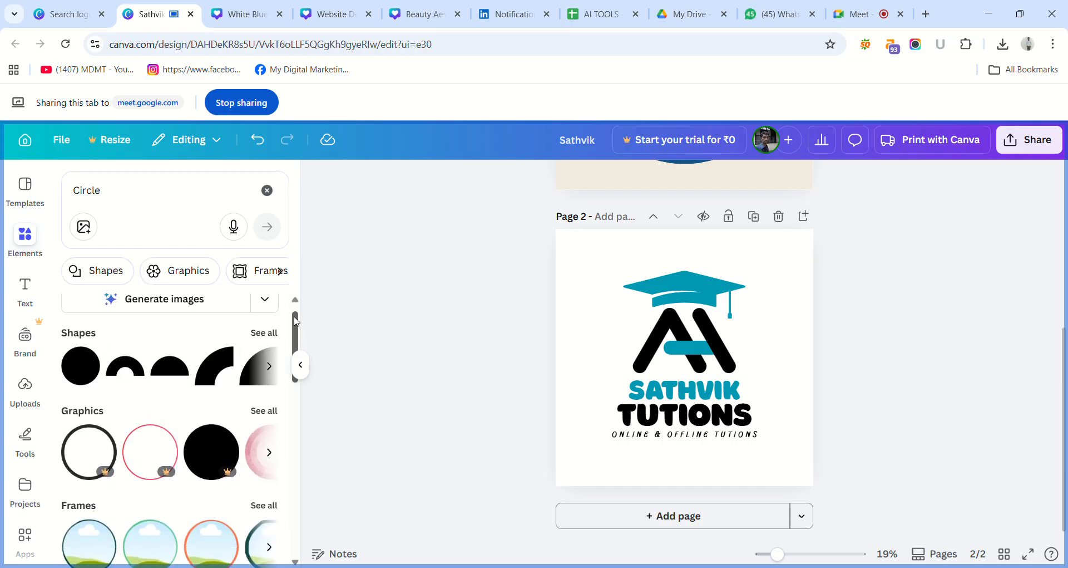
{"action": "scroll", "coordinate": [303, 332], "scroll_direction": "down", "scroll_amount": 2}
{"action": "scroll", "coordinate": [305, 337], "scroll_direction": "down", "scroll_amount": 1}
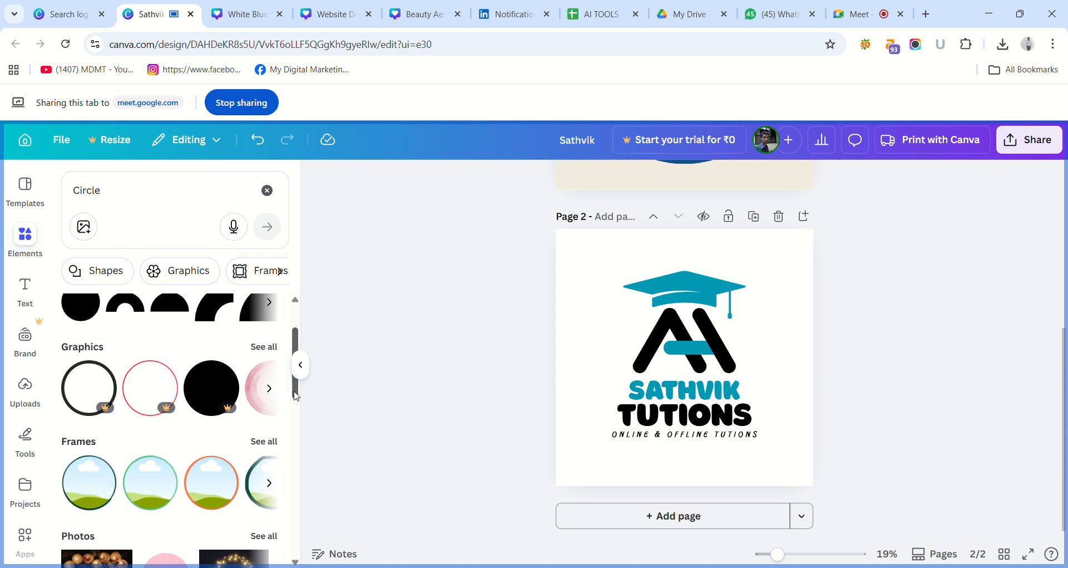
{"action": "scroll", "coordinate": [303, 428], "scroll_direction": "down", "scroll_amount": 3}
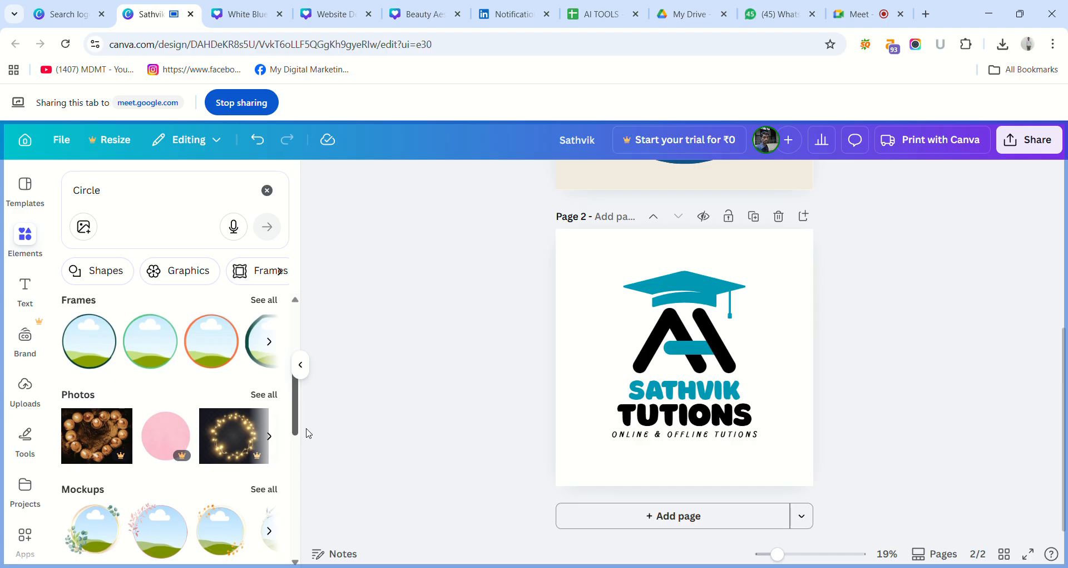
{"action": "scroll", "coordinate": [298, 434], "scroll_direction": "down", "scroll_amount": 1}
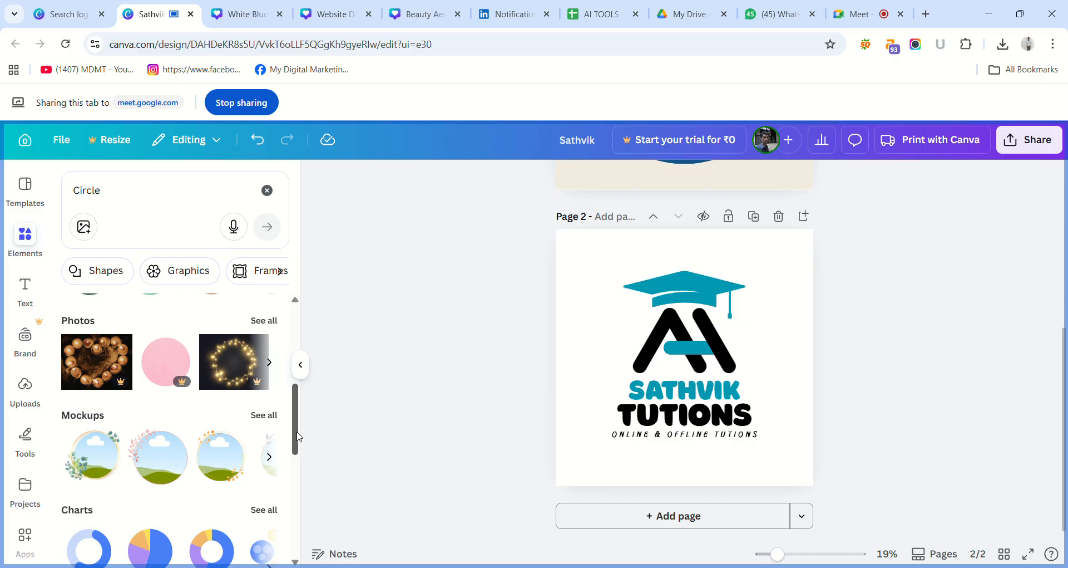
{"action": "left_click_drag", "start_coordinate": [297, 432], "coordinate": [296, 260]}
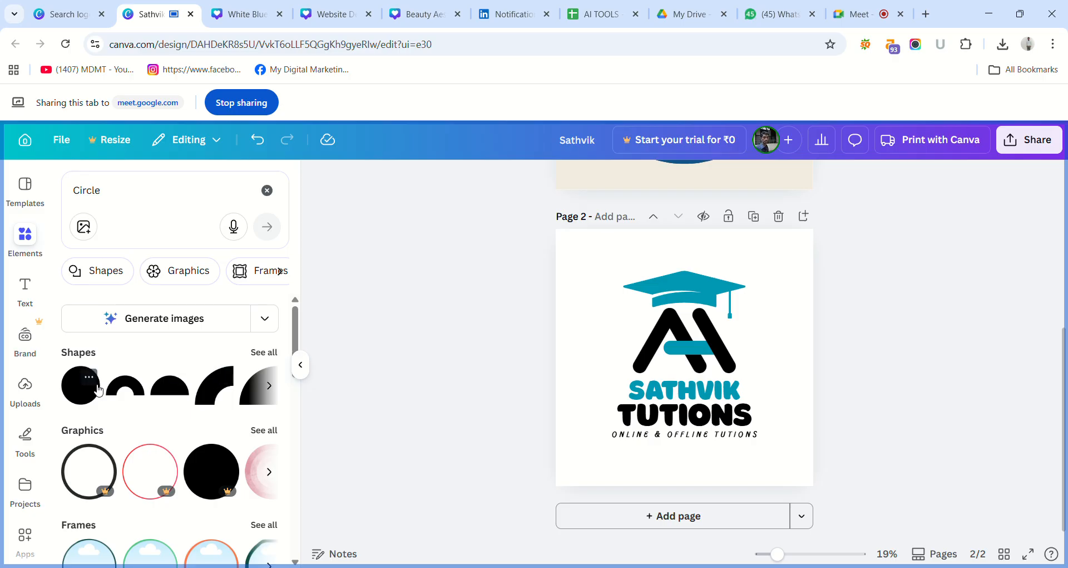
Add a solid circle shape to page 2 and move it off the logo to the page's right edge, beside the monogram.
{"action": "left_click", "coordinate": [83, 395]}
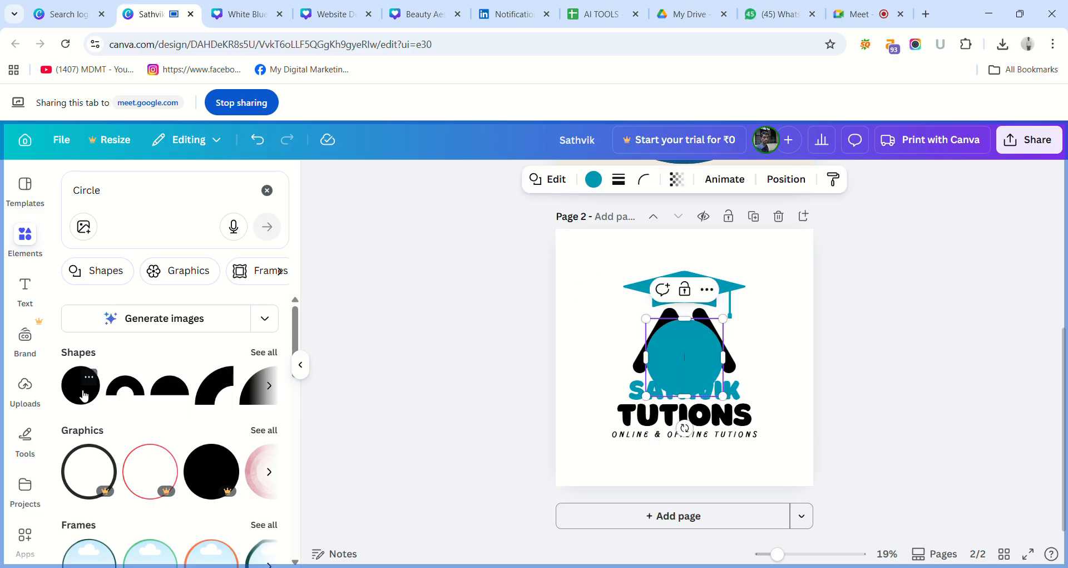
{"action": "left_click", "coordinate": [509, 370]}
{"action": "left_click", "coordinate": [677, 359]}
{"action": "left_click_drag", "start_coordinate": [675, 358], "coordinate": [760, 340]}
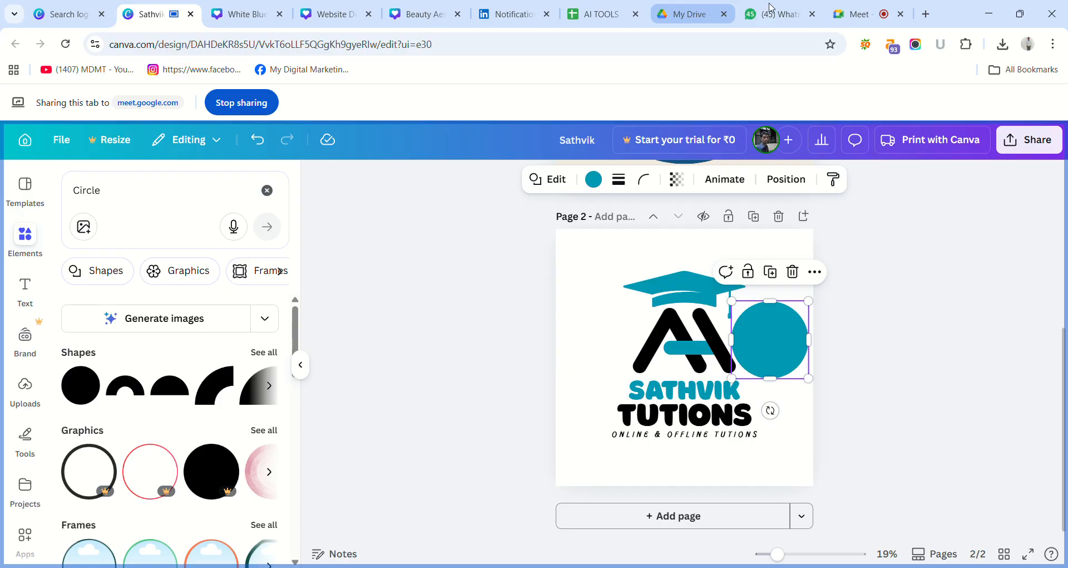
Switch to Google Meet, stop the current presentation, share the "Sathvik - Logo" tab again and return to the design.
{"action": "left_click", "coordinate": [860, 5]}
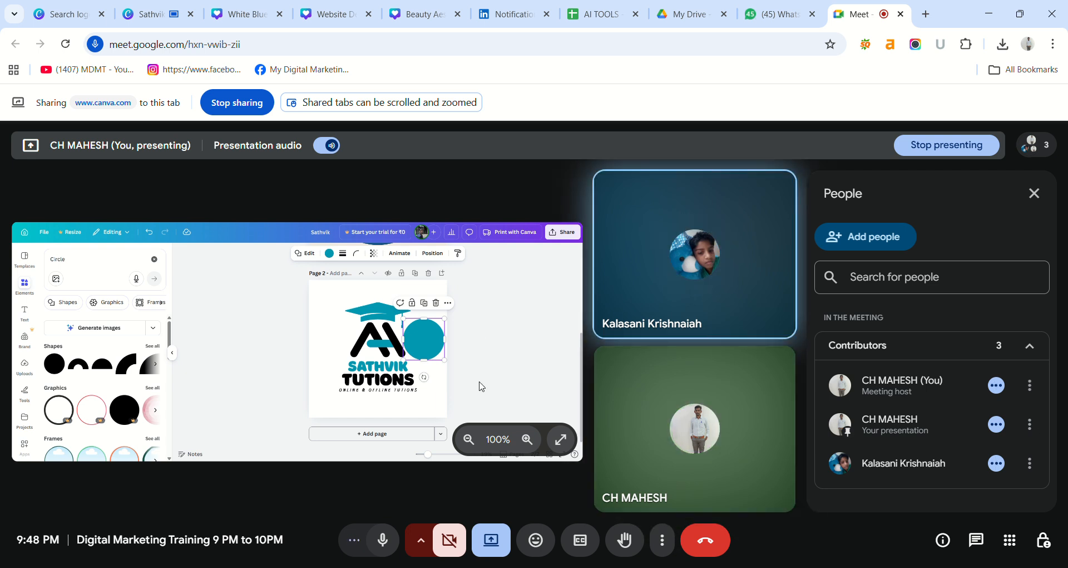
{"action": "left_click", "coordinate": [492, 538]}
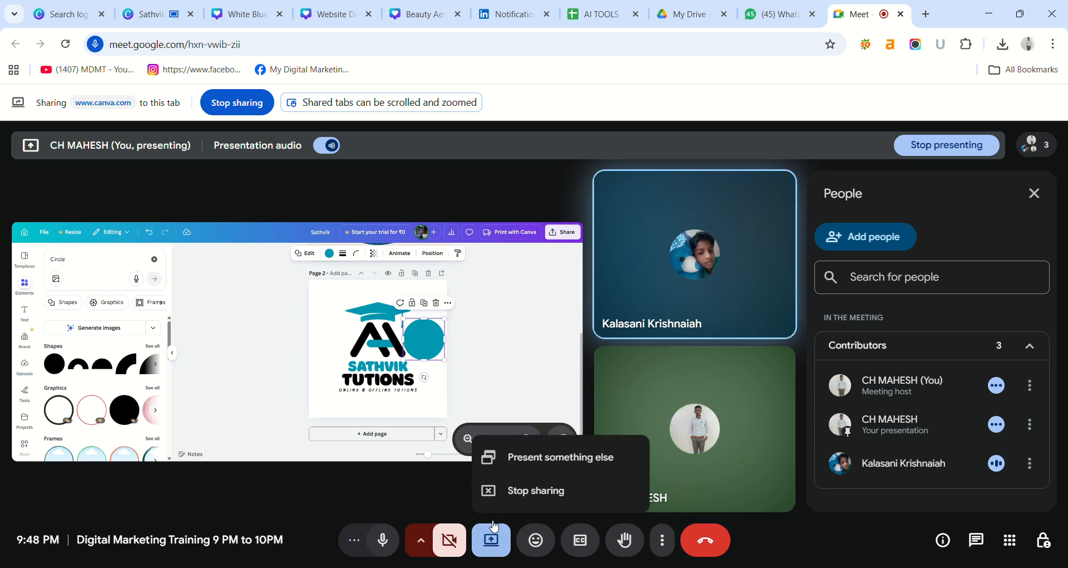
{"action": "left_click", "coordinate": [520, 490]}
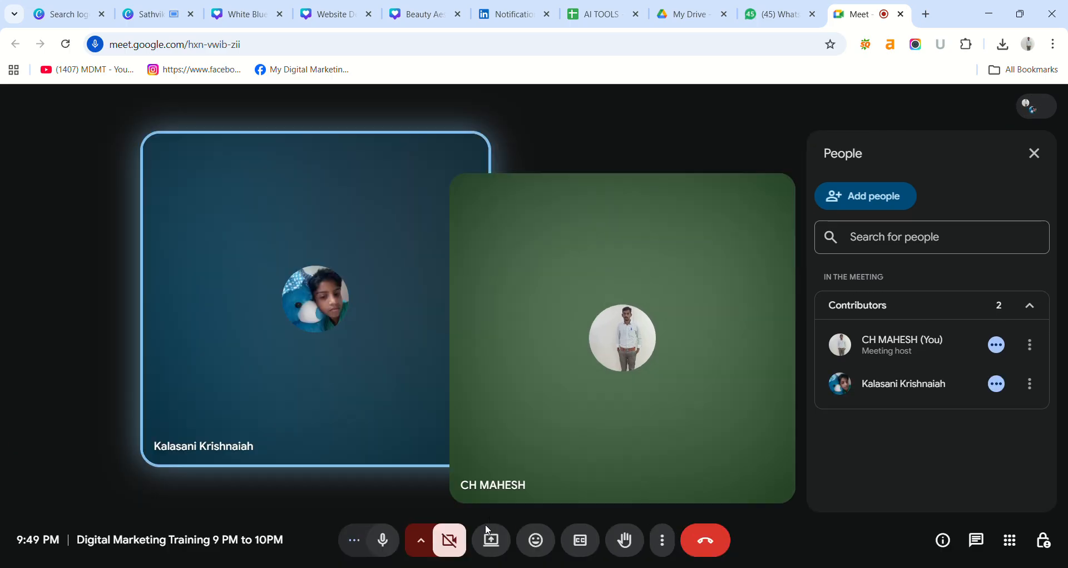
{"action": "left_click", "coordinate": [492, 540]}
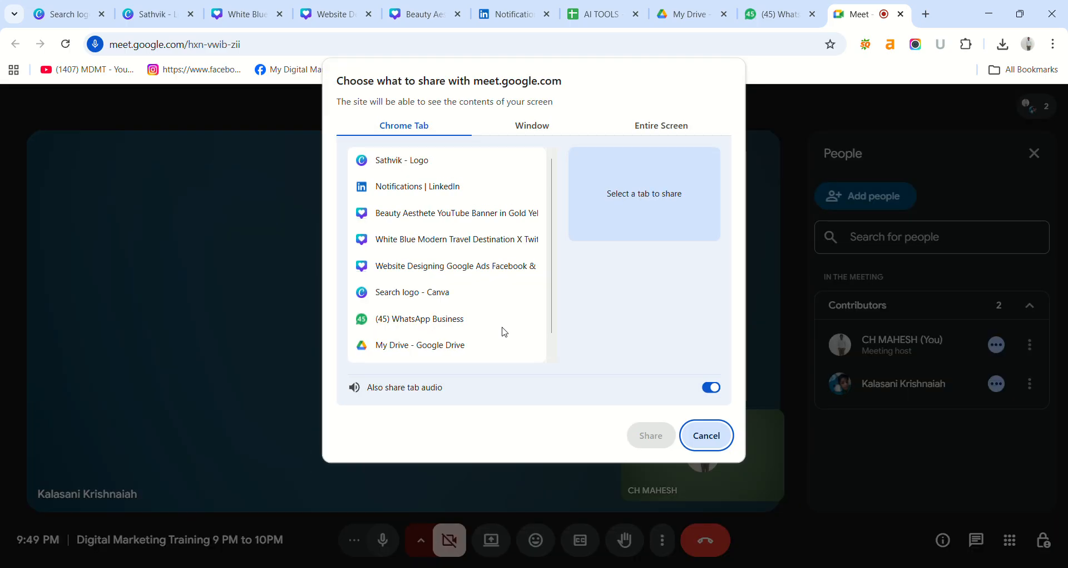
{"action": "left_click", "coordinate": [431, 167]}
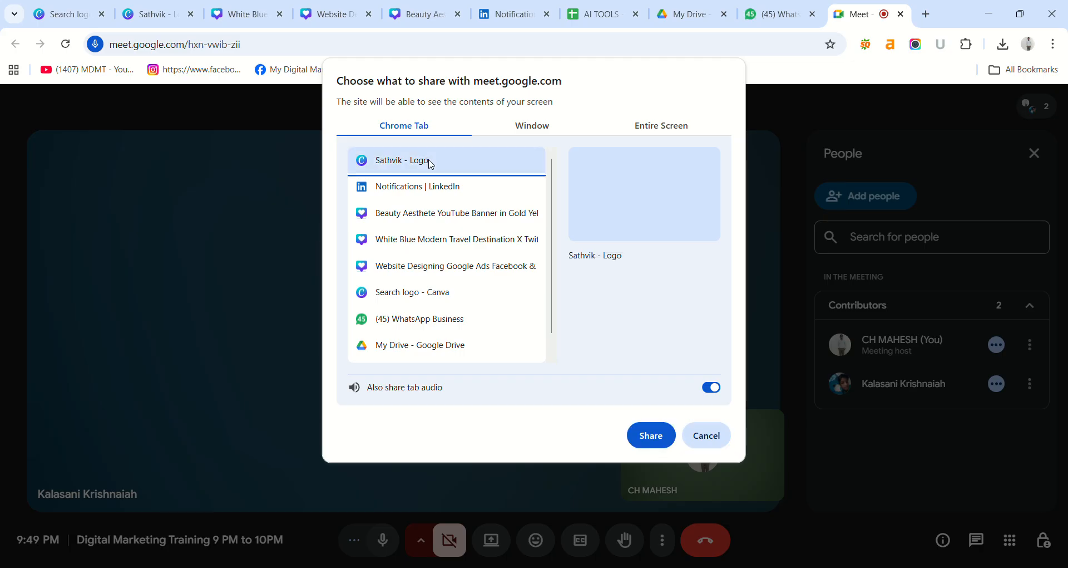
{"action": "left_click", "coordinate": [648, 433]}
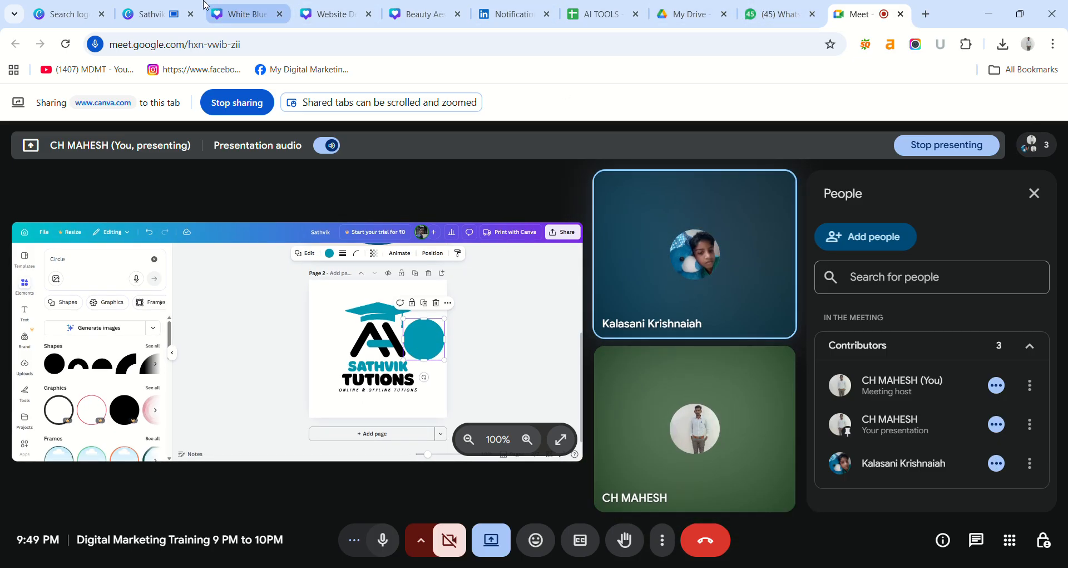
{"action": "left_click", "coordinate": [135, 8]}
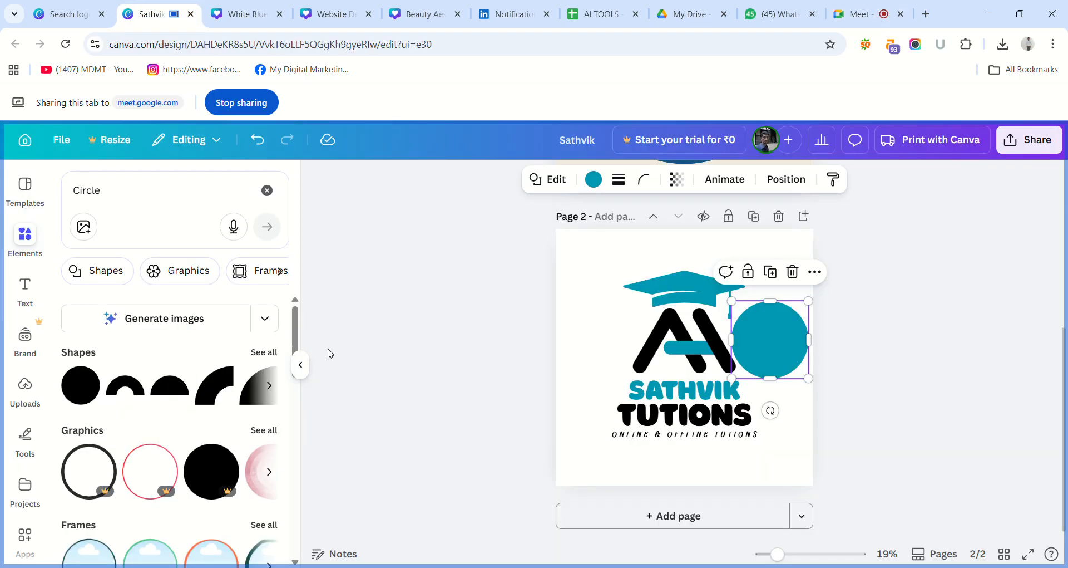
Shrink the solid teal circle on page 2 so it sits clear of the monogram.
{"action": "left_click", "coordinate": [363, 377]}
{"action": "left_click", "coordinate": [786, 339]}
{"action": "left_click_drag", "start_coordinate": [808, 374], "coordinate": [809, 356]}
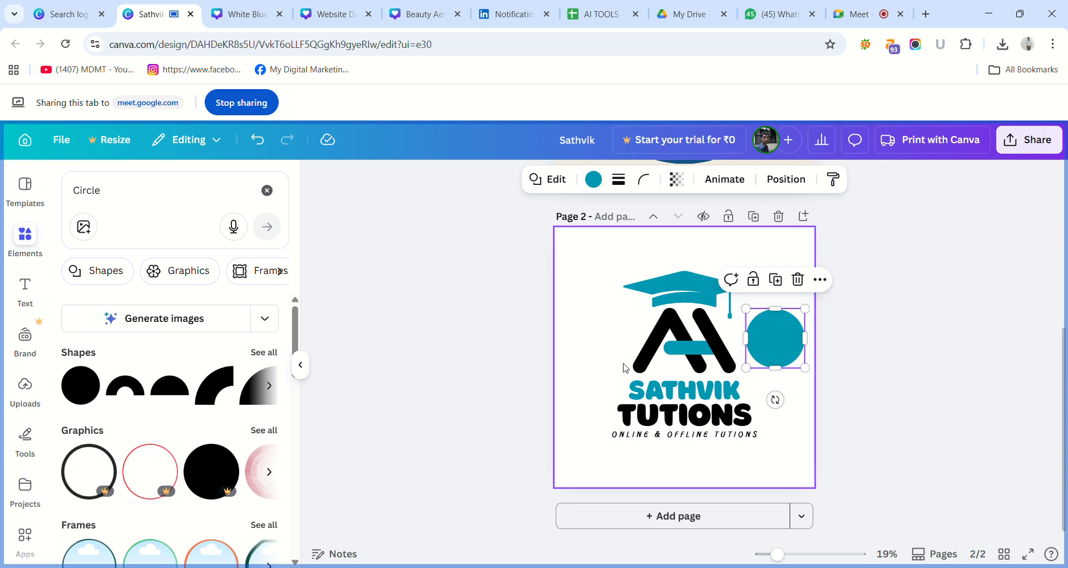
{"action": "left_click", "coordinate": [449, 363]}
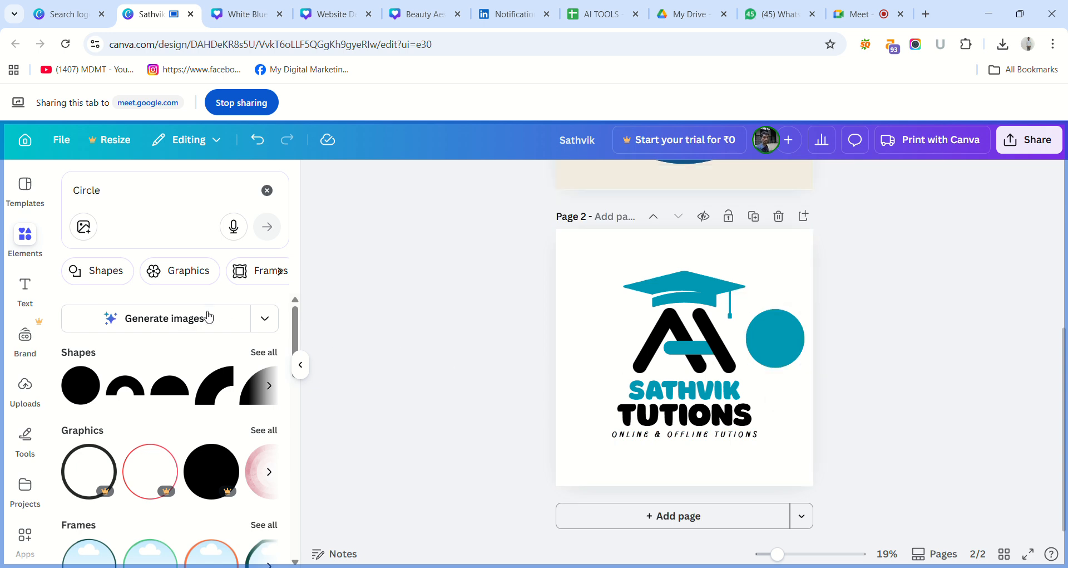
Add a body text box to page 2 and replace its placeholder with "100".
{"action": "left_click", "coordinate": [32, 290]}
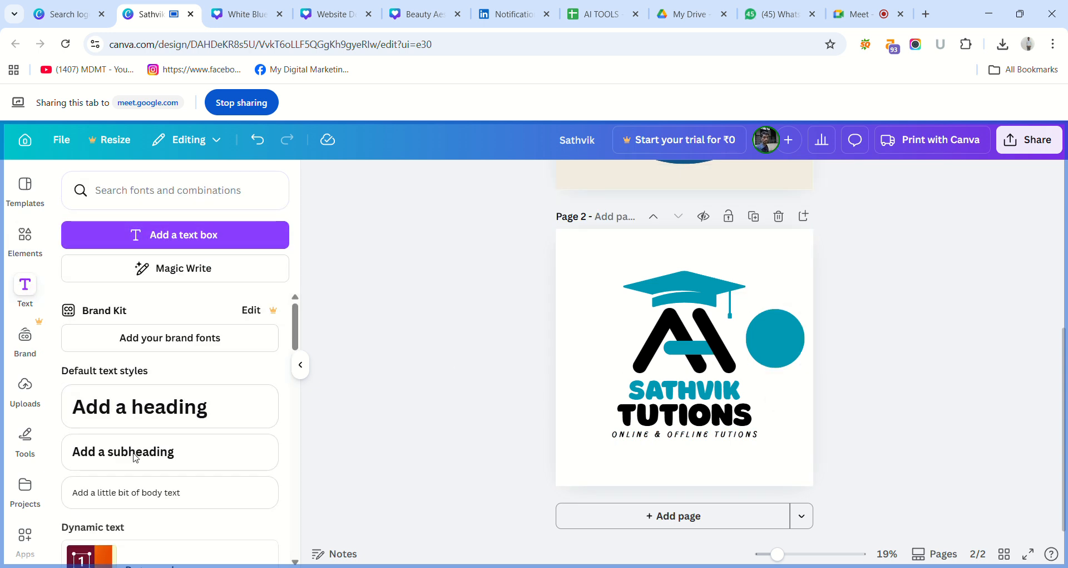
{"action": "left_click", "coordinate": [146, 492]}
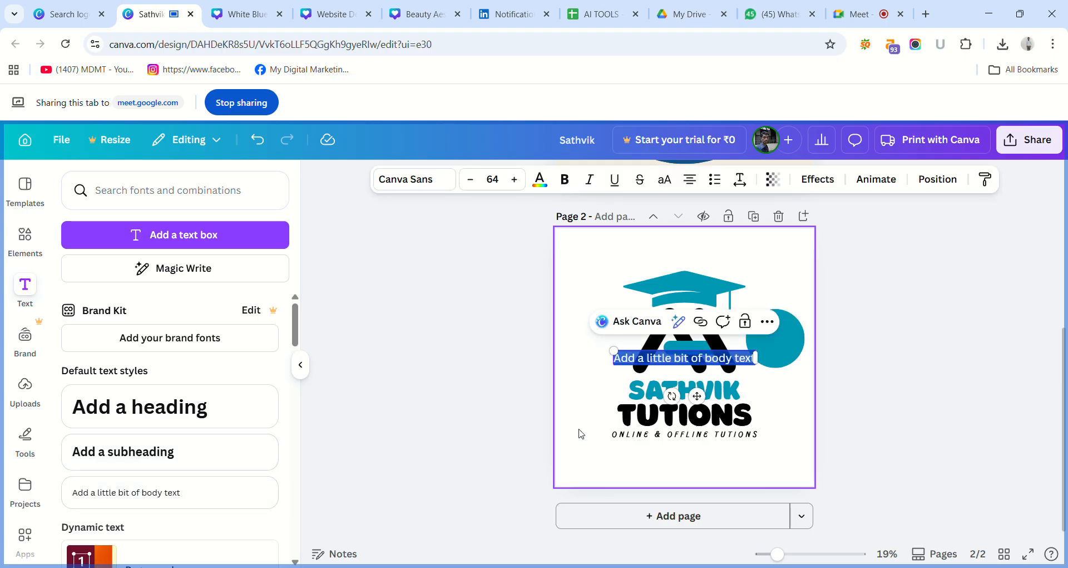
{"action": "key", "text": "BackSpace"}
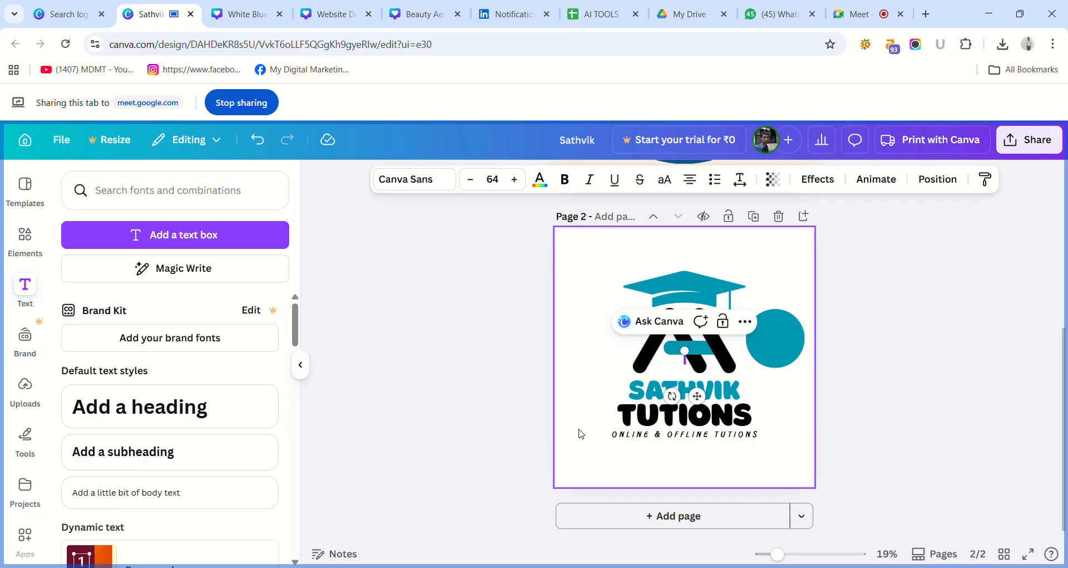
{"action": "type", "text": "10"}
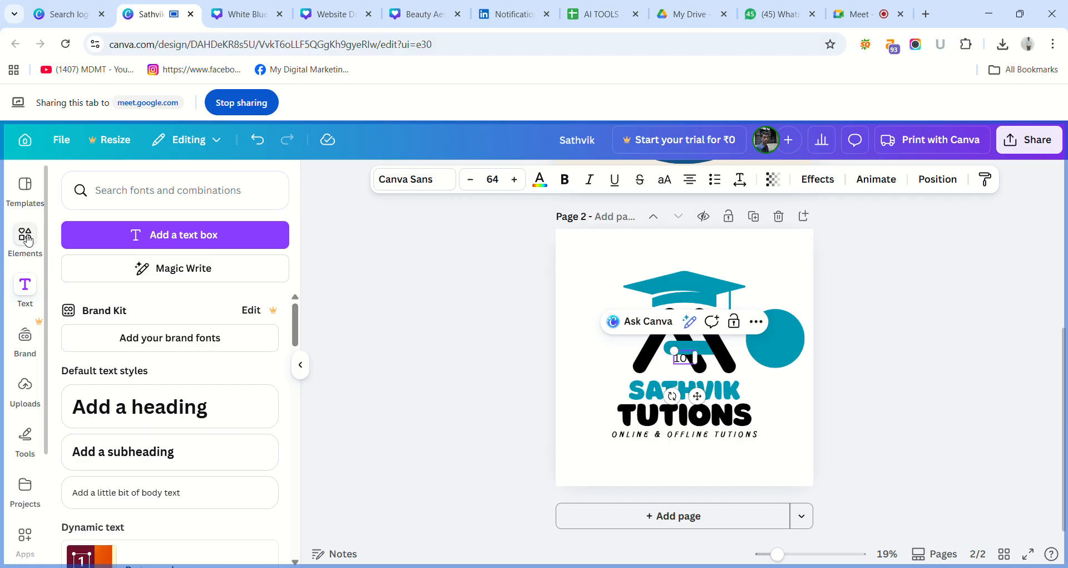
Look through the full set of "Circle" shapes in the elements library and clear the Shapes filter.
{"action": "left_click", "coordinate": [26, 237]}
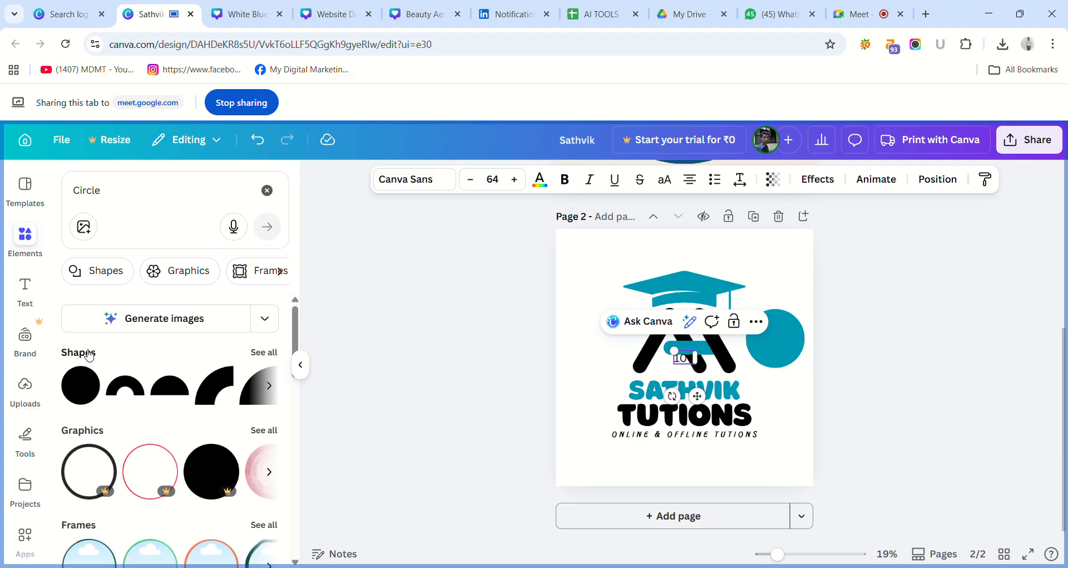
{"action": "left_click", "coordinate": [263, 352]}
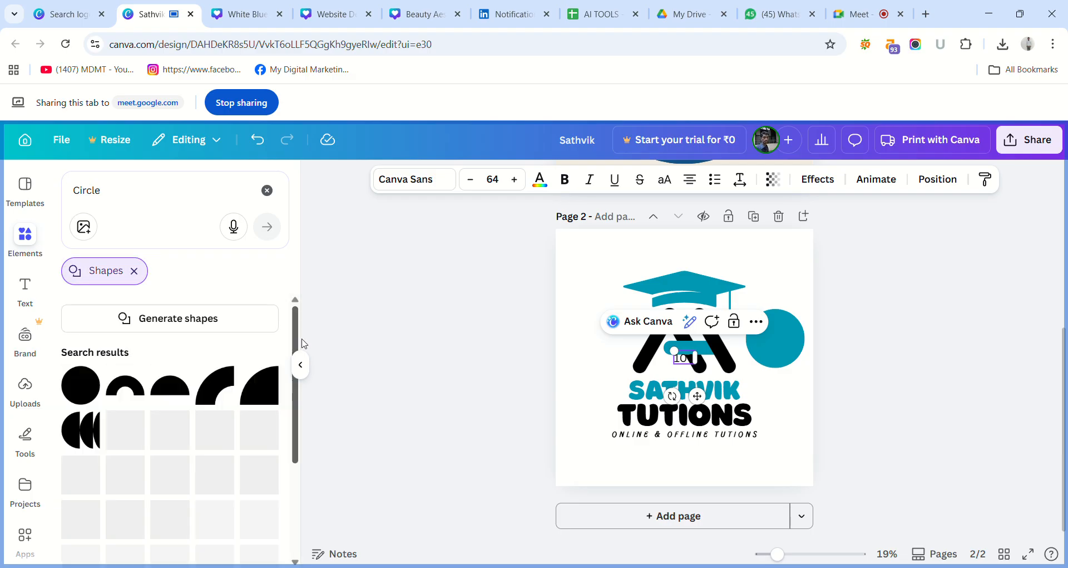
{"action": "left_click_drag", "start_coordinate": [297, 336], "coordinate": [325, 429]}
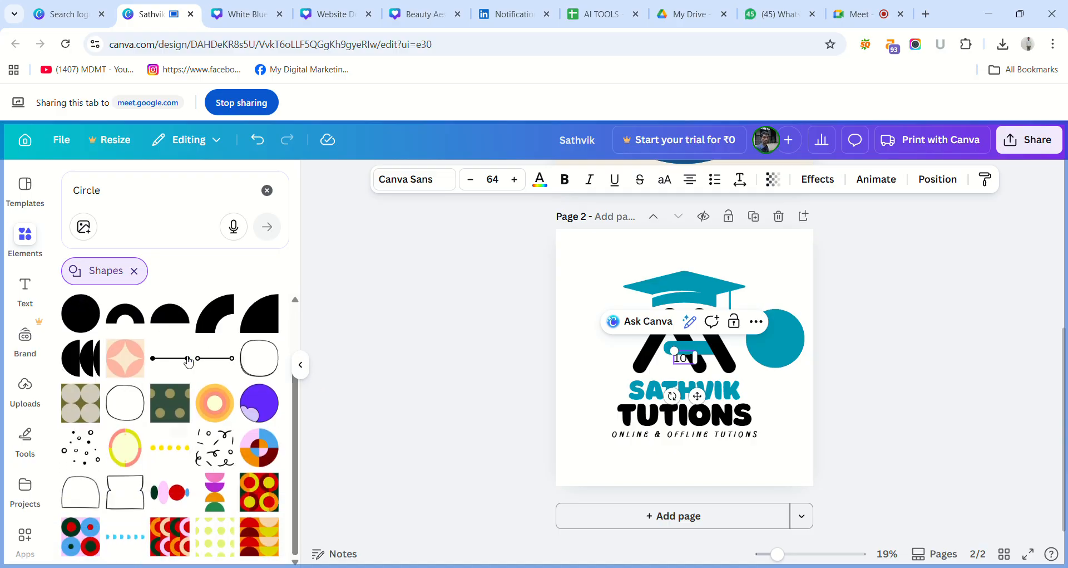
{"action": "scroll", "coordinate": [295, 476], "scroll_direction": "up", "scroll_amount": 2}
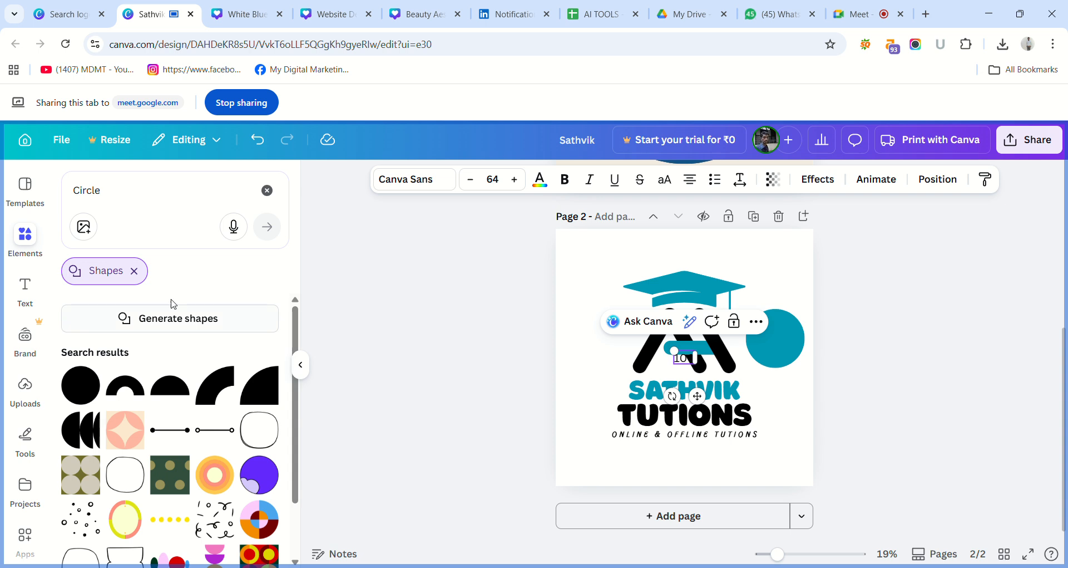
{"action": "left_click", "coordinate": [135, 273]}
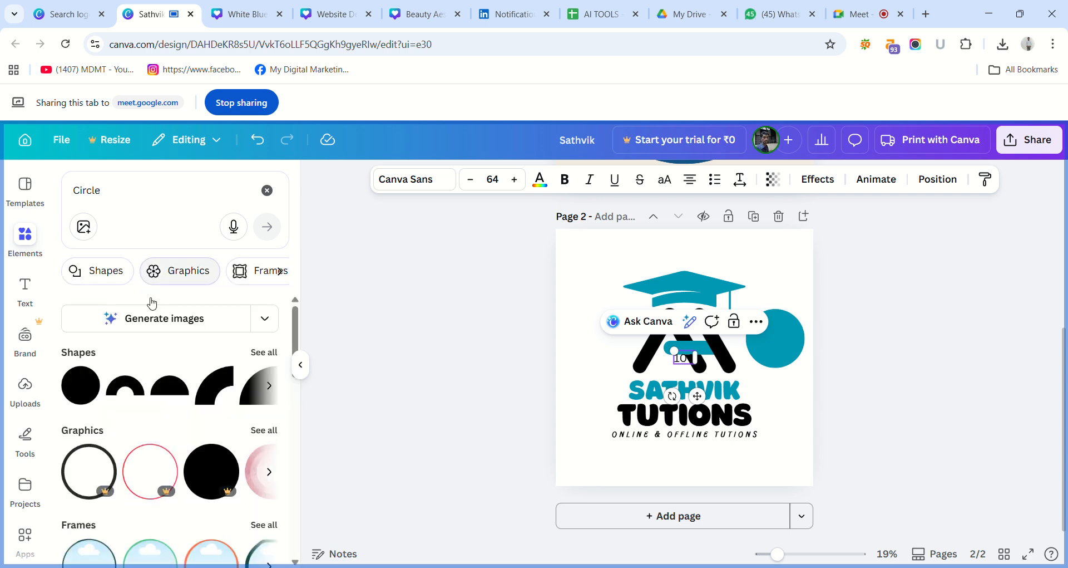
Look through the full set of "Circle" graphics in the elements library and clear the Graphics filter.
{"action": "left_click", "coordinate": [262, 434]}
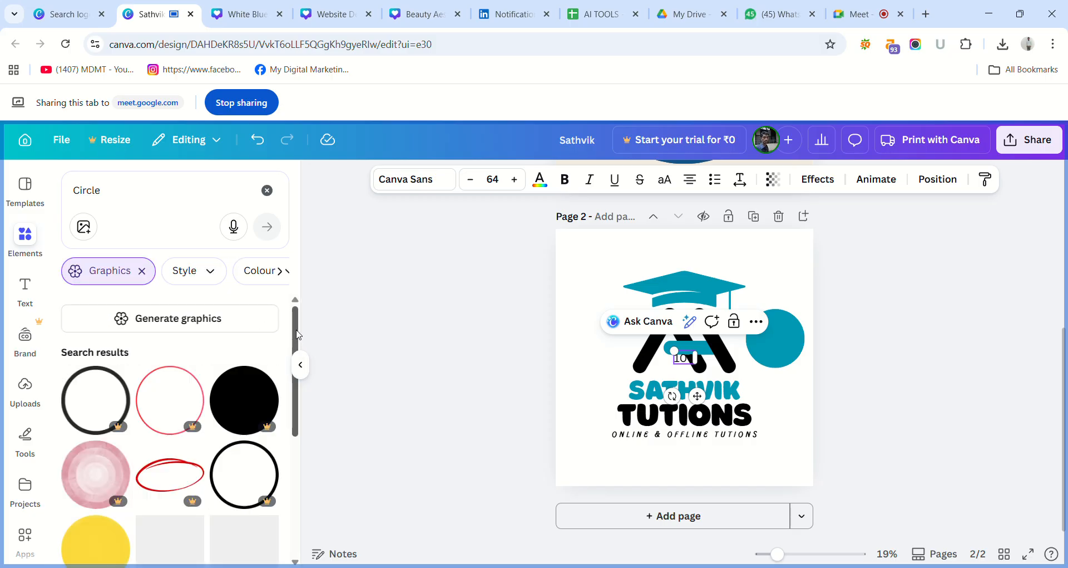
{"action": "left_click_drag", "start_coordinate": [301, 348], "coordinate": [325, 521]}
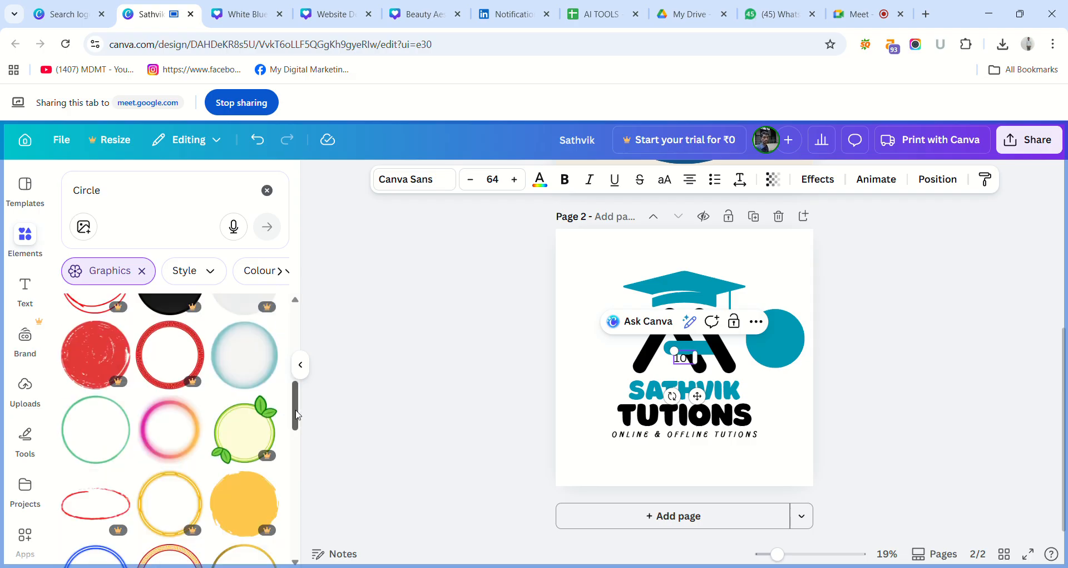
{"action": "scroll", "coordinate": [303, 440], "scroll_direction": "down", "scroll_amount": 3}
{"action": "left_click_drag", "start_coordinate": [302, 440], "coordinate": [305, 495]}
{"action": "scroll", "coordinate": [299, 494], "scroll_direction": "down", "scroll_amount": 6}
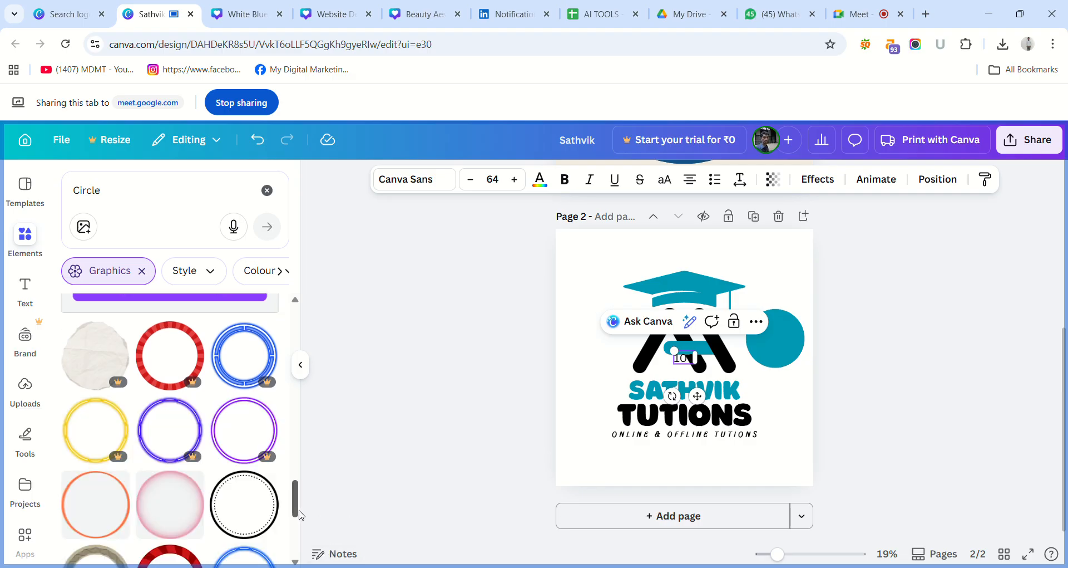
{"action": "scroll", "coordinate": [308, 546], "scroll_direction": "down", "scroll_amount": 3}
{"action": "scroll", "coordinate": [308, 548], "scroll_direction": "down", "scroll_amount": 3}
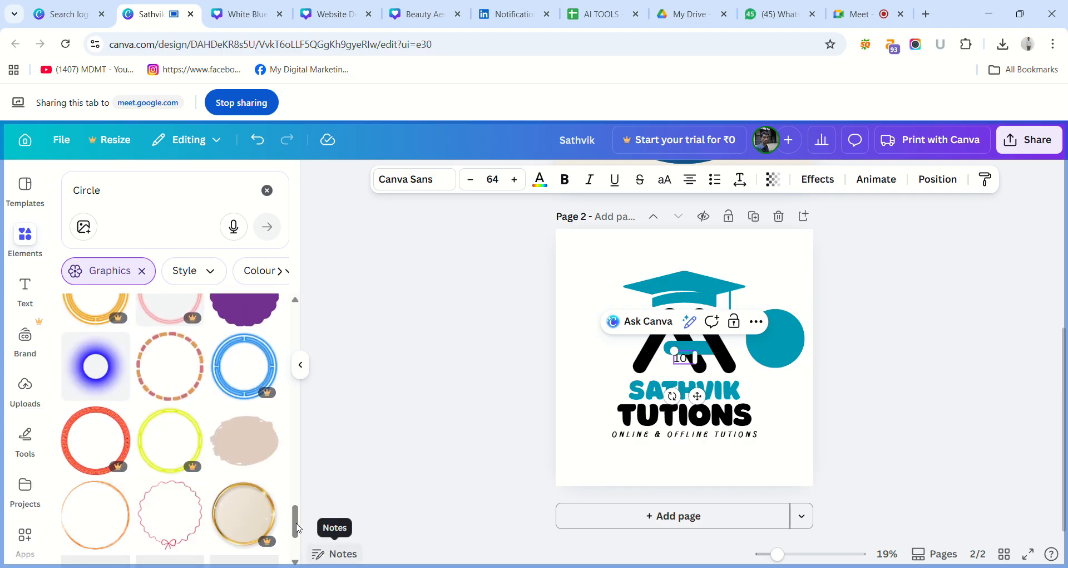
{"action": "scroll", "coordinate": [298, 529], "scroll_direction": "down", "scroll_amount": 2}
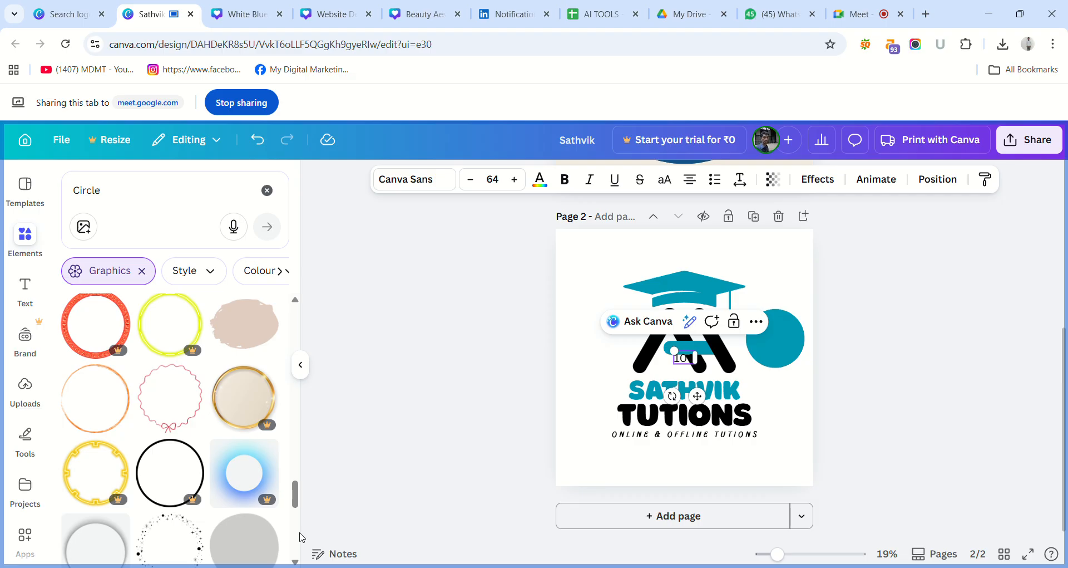
{"action": "scroll", "coordinate": [300, 536], "scroll_direction": "down", "scroll_amount": 3}
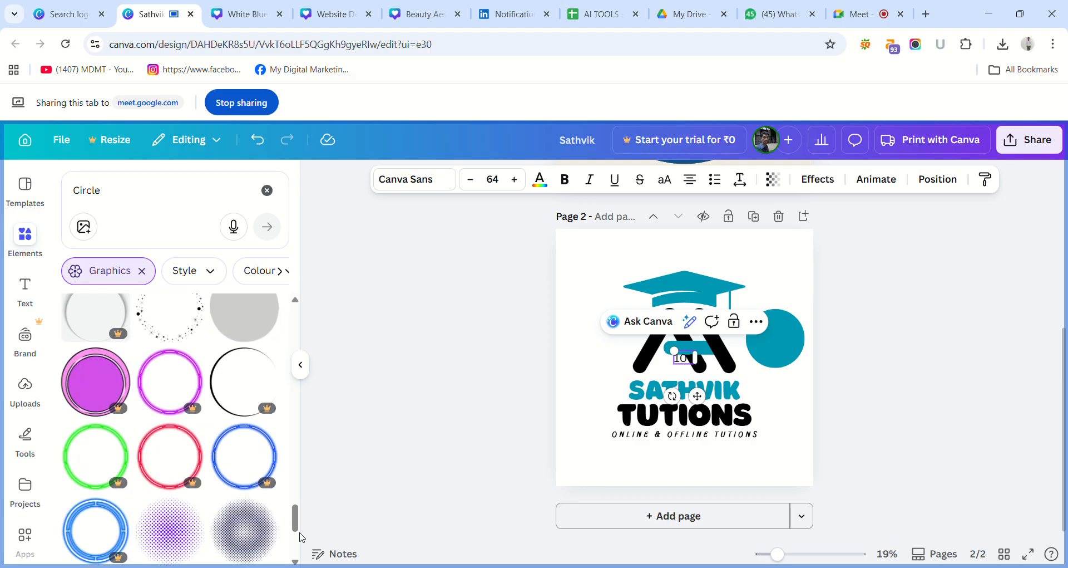
{"action": "scroll", "coordinate": [301, 535], "scroll_direction": "down", "scroll_amount": 2}
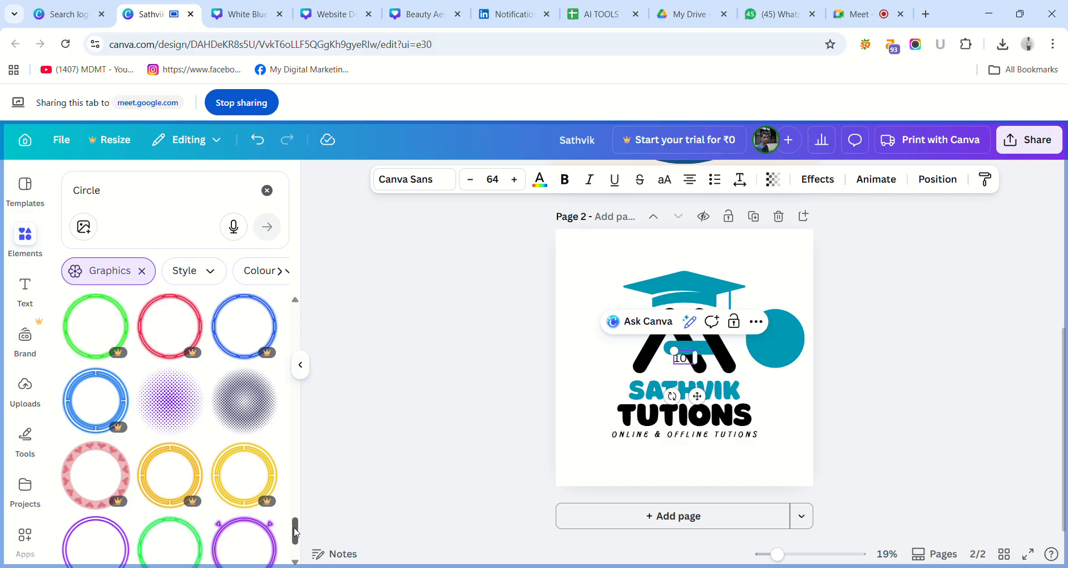
{"action": "scroll", "coordinate": [295, 529], "scroll_direction": "down", "scroll_amount": 3}
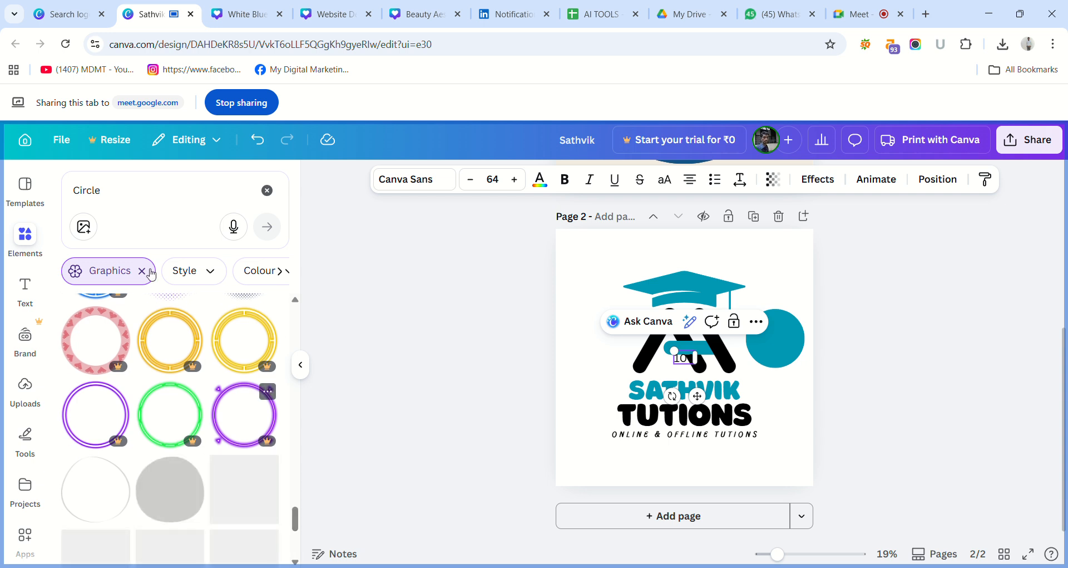
{"action": "left_click", "coordinate": [32, 234]}
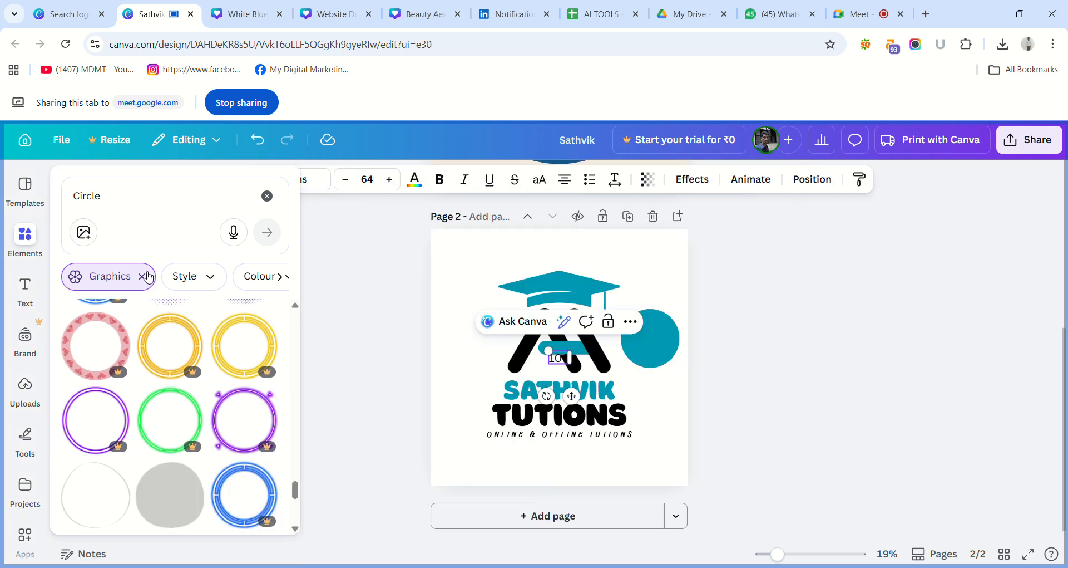
{"action": "left_click", "coordinate": [142, 276]}
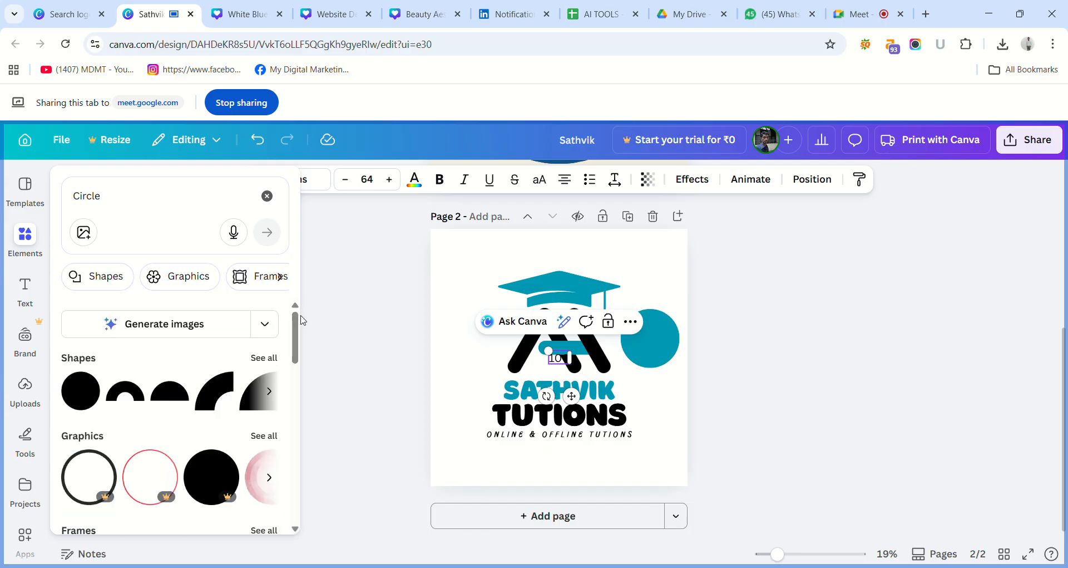
Browse all "Circle" frames and add the circular frame with the ornate orange border to page 2.
{"action": "left_click_drag", "start_coordinate": [296, 327], "coordinate": [310, 364]}
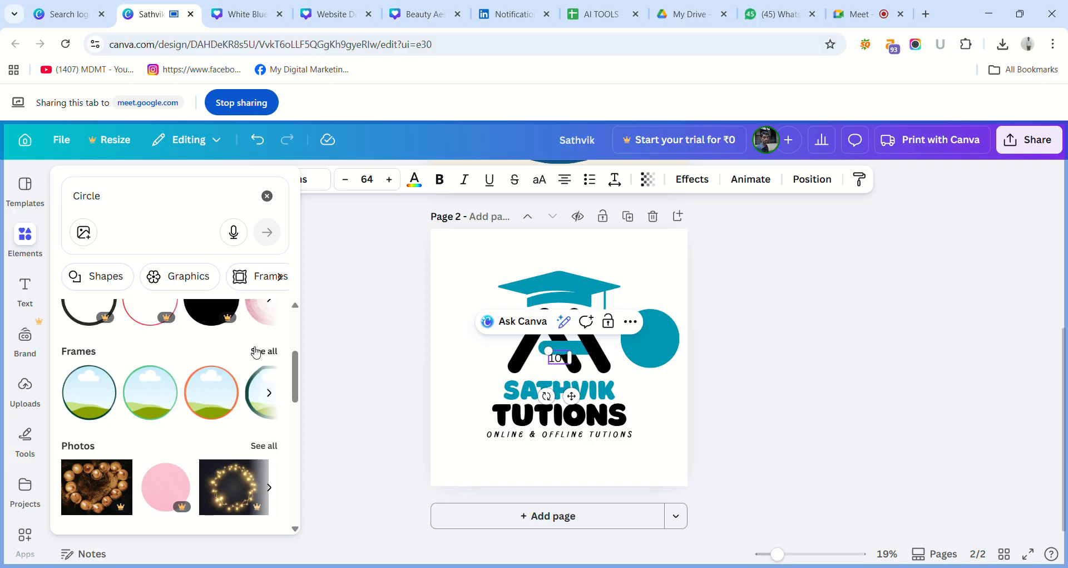
{"action": "left_click", "coordinate": [256, 352]}
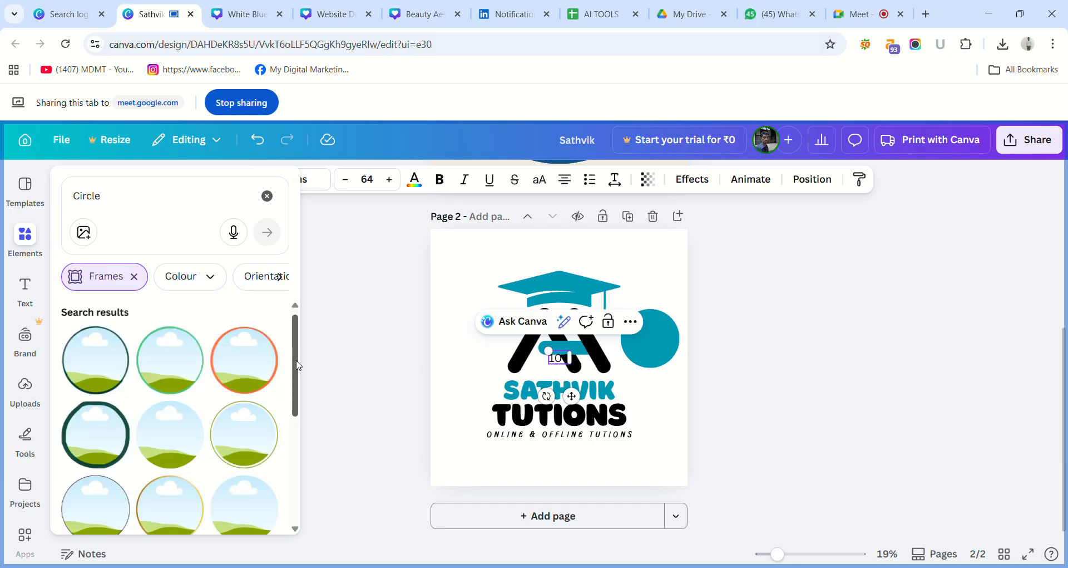
{"action": "left_click_drag", "start_coordinate": [298, 365], "coordinate": [311, 476]}
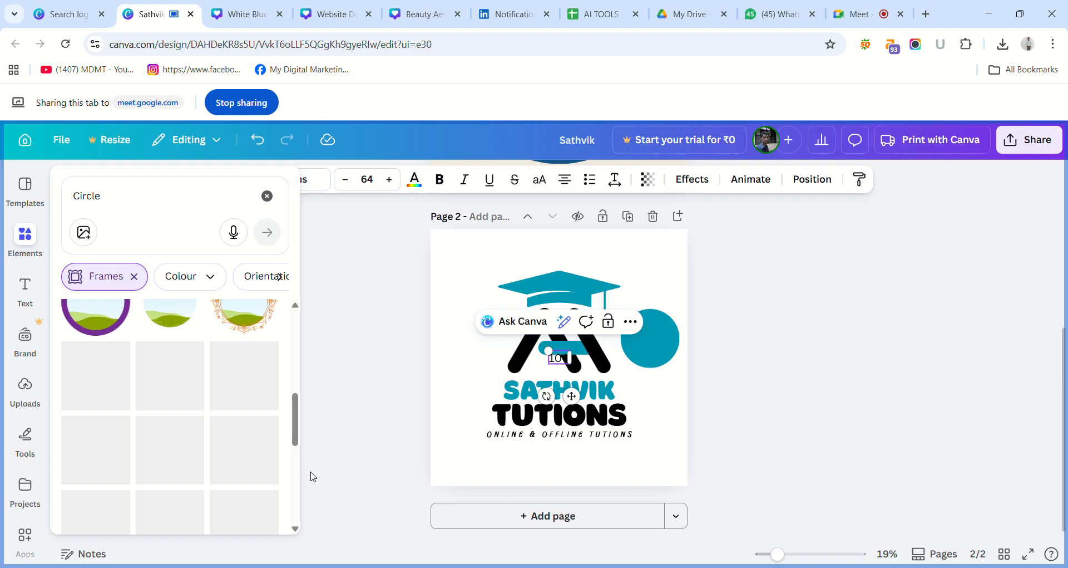
{"action": "left_click_drag", "start_coordinate": [295, 432], "coordinate": [294, 417]}
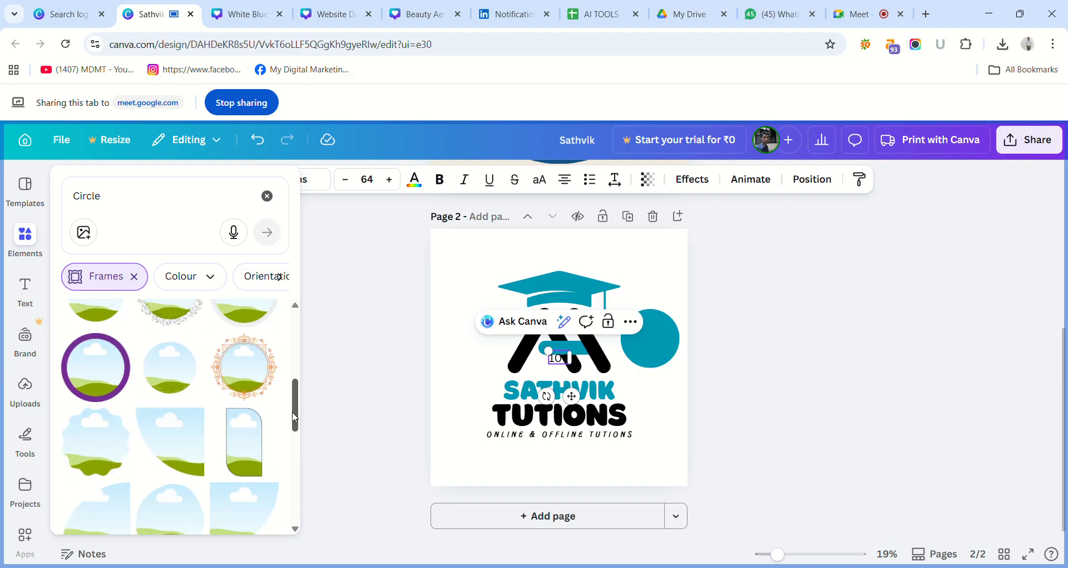
{"action": "left_click", "coordinate": [245, 367]}
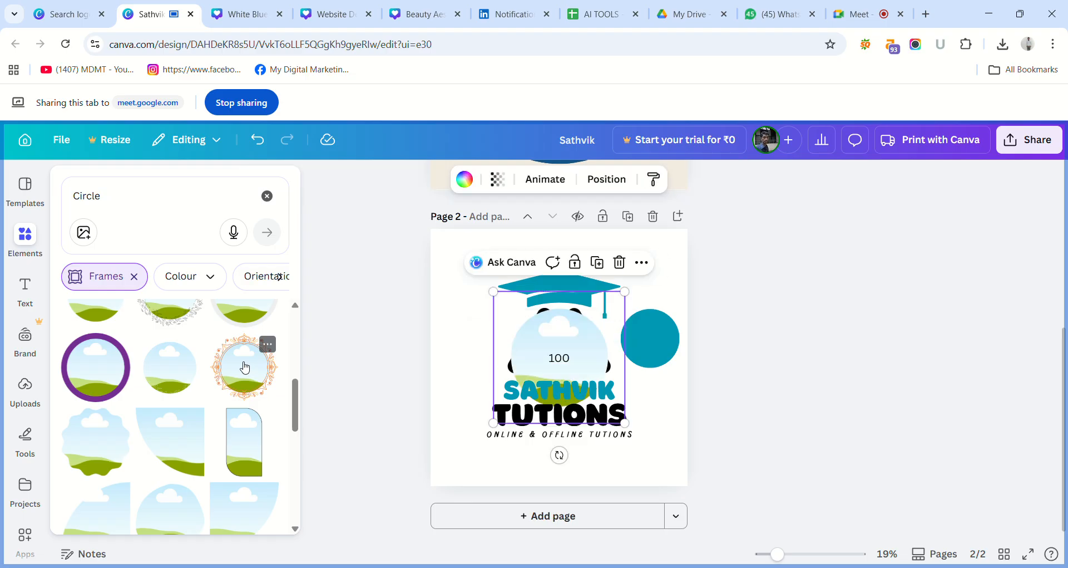
Shrink the ornate circle frame and place it on the page's left side, beside the monogram.
{"action": "left_click", "coordinate": [534, 334]}
{"action": "left_click_drag", "start_coordinate": [552, 343], "coordinate": [635, 414]}
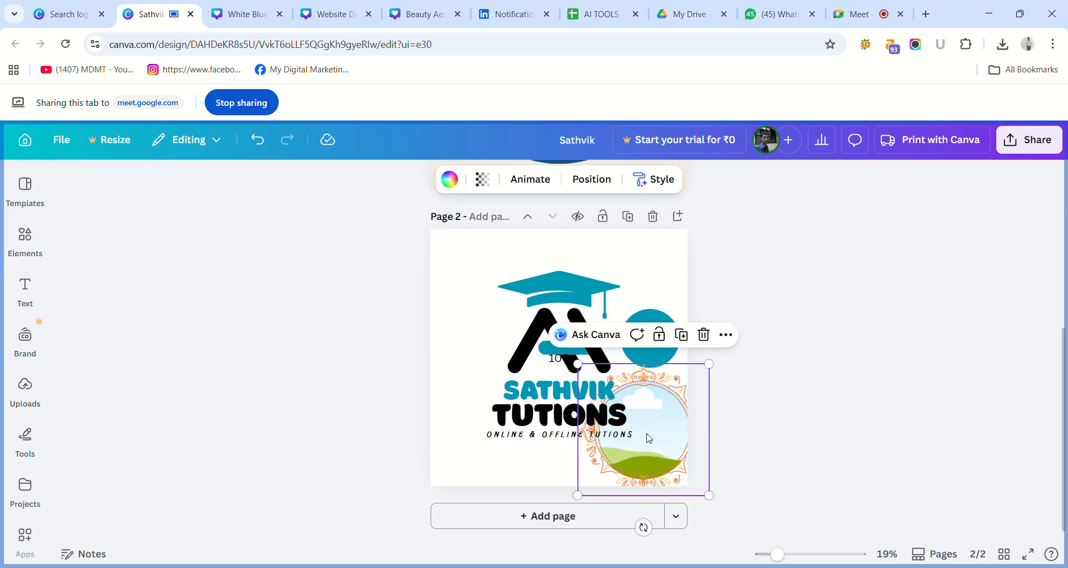
{"action": "left_click_drag", "start_coordinate": [710, 496], "coordinate": [682, 472]}
{"action": "left_click", "coordinate": [643, 409]}
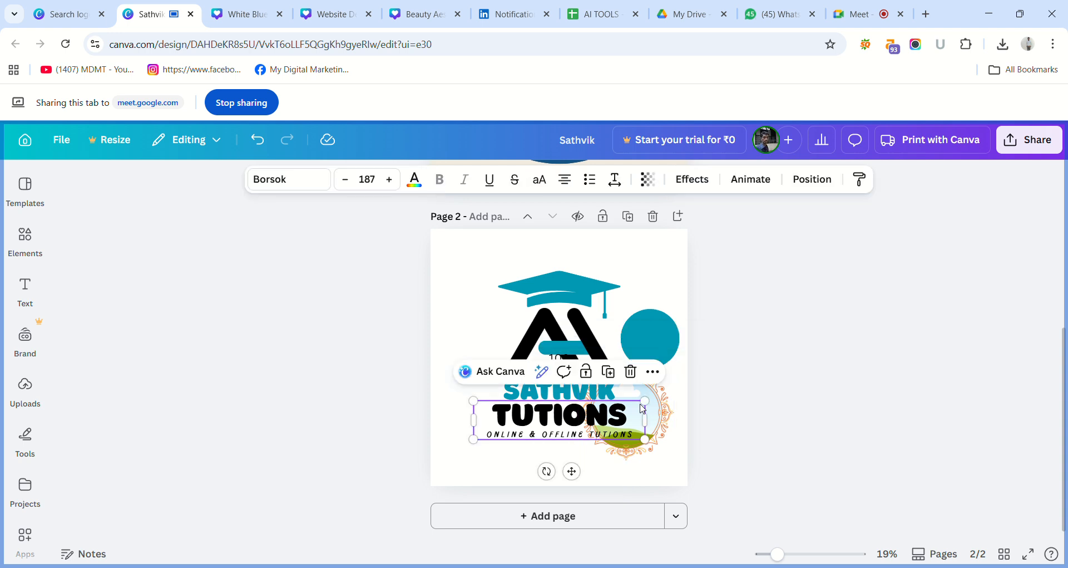
{"action": "left_click_drag", "start_coordinate": [660, 410], "coordinate": [515, 323]}
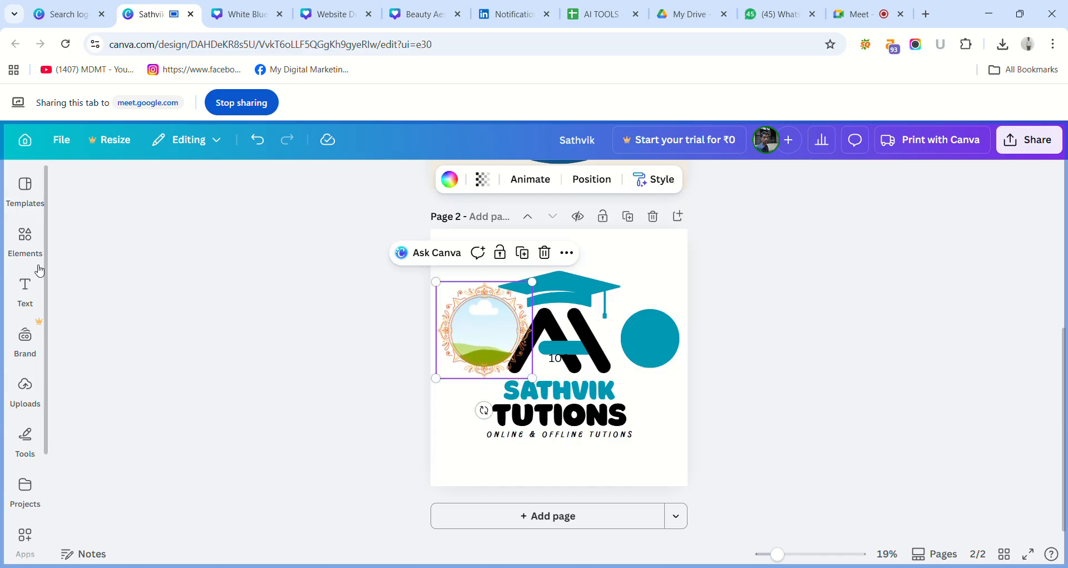
Add the uploaded photo of the yellow and pink ceiling to page 2 and drop it into the ornate circle frame.
{"action": "left_click", "coordinate": [25, 289]}
{"action": "left_click", "coordinate": [22, 387]}
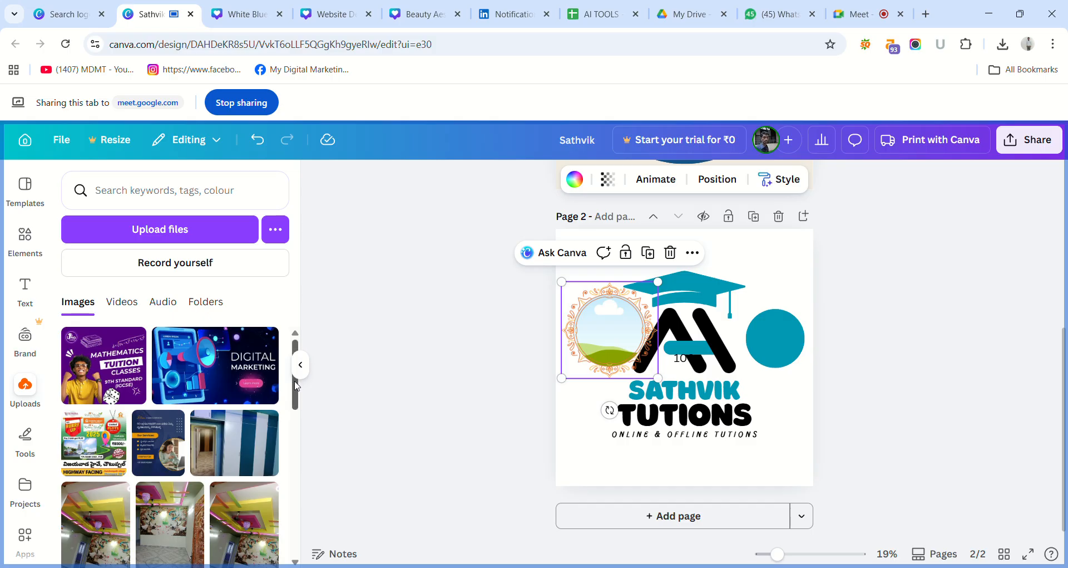
{"action": "scroll", "coordinate": [306, 409], "scroll_direction": "down", "scroll_amount": 2}
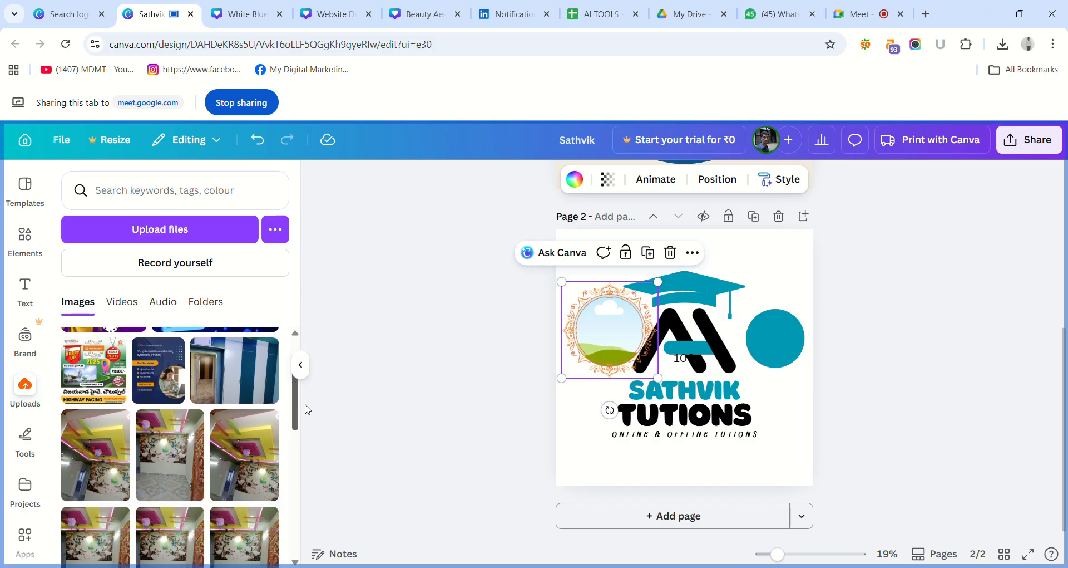
{"action": "left_click", "coordinate": [114, 427]}
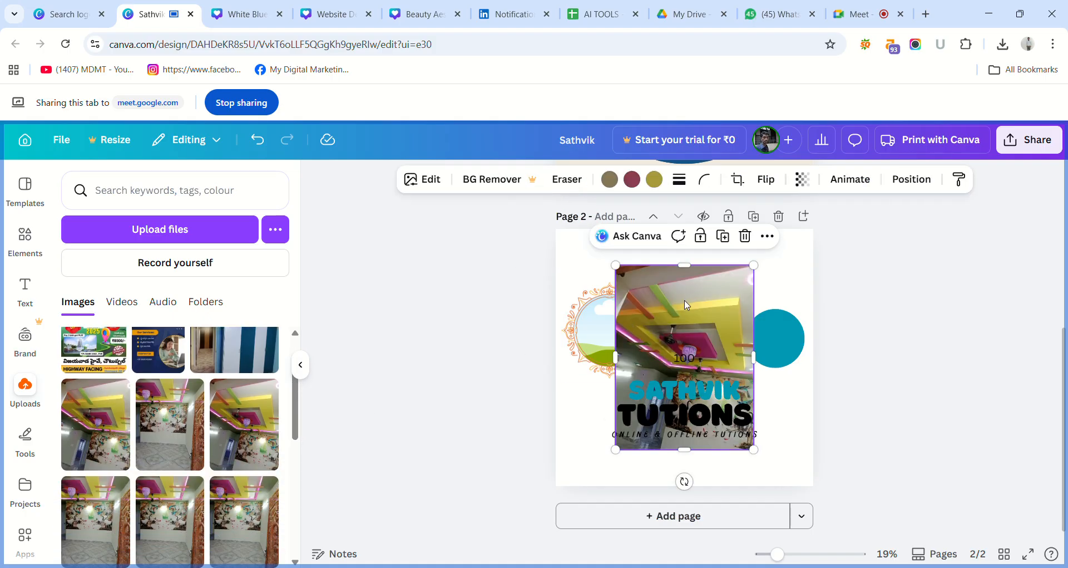
{"action": "left_click_drag", "start_coordinate": [700, 305], "coordinate": [733, 295]}
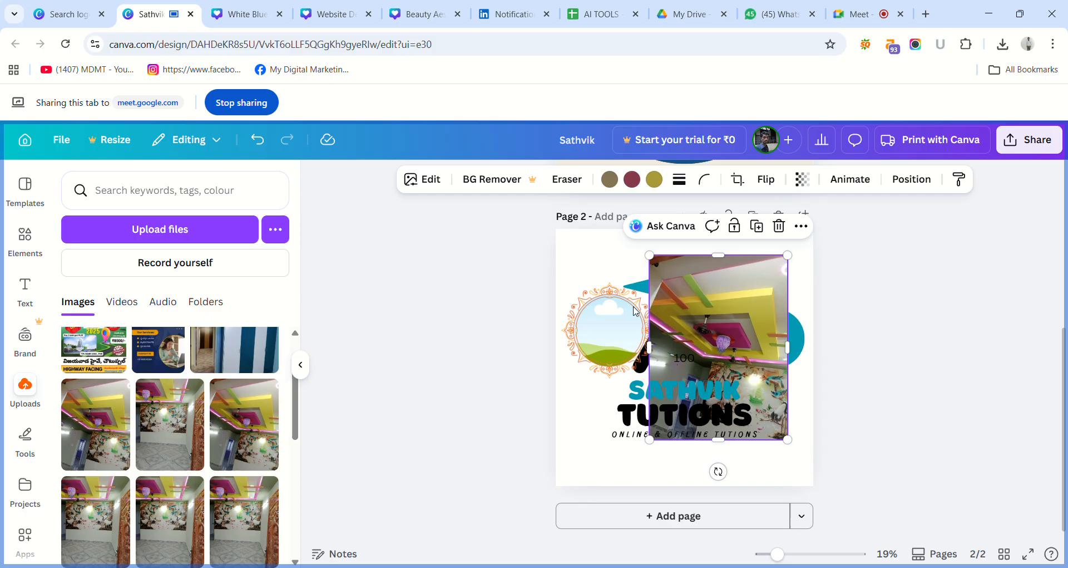
{"action": "left_click_drag", "start_coordinate": [718, 308], "coordinate": [616, 326]}
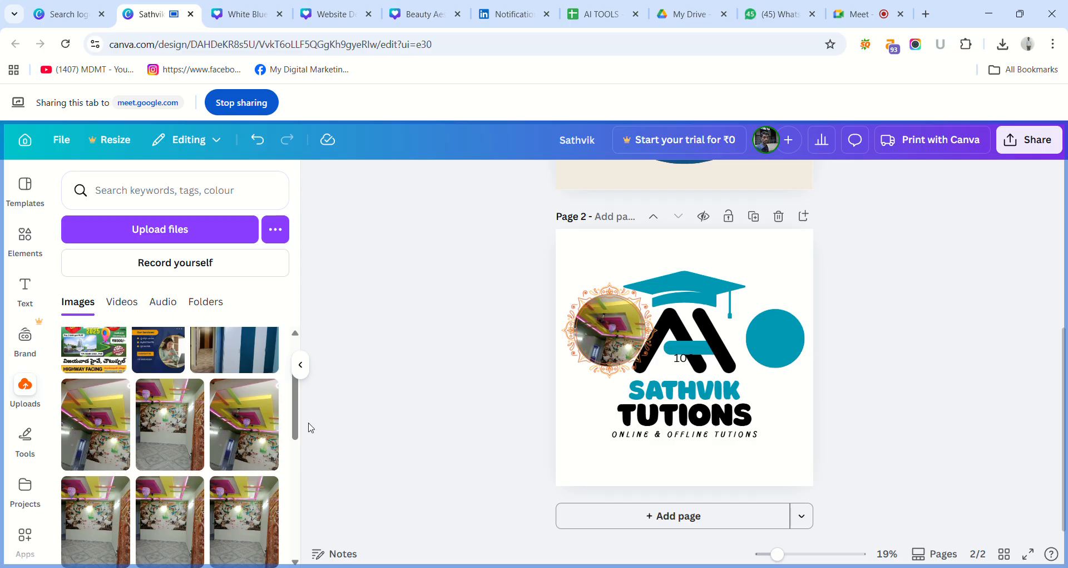
Replace the photo in the ornate circle frame with the uploaded portrait of the bearded man in a dark dotted shirt.
{"action": "left_click_drag", "start_coordinate": [296, 418], "coordinate": [309, 557]}
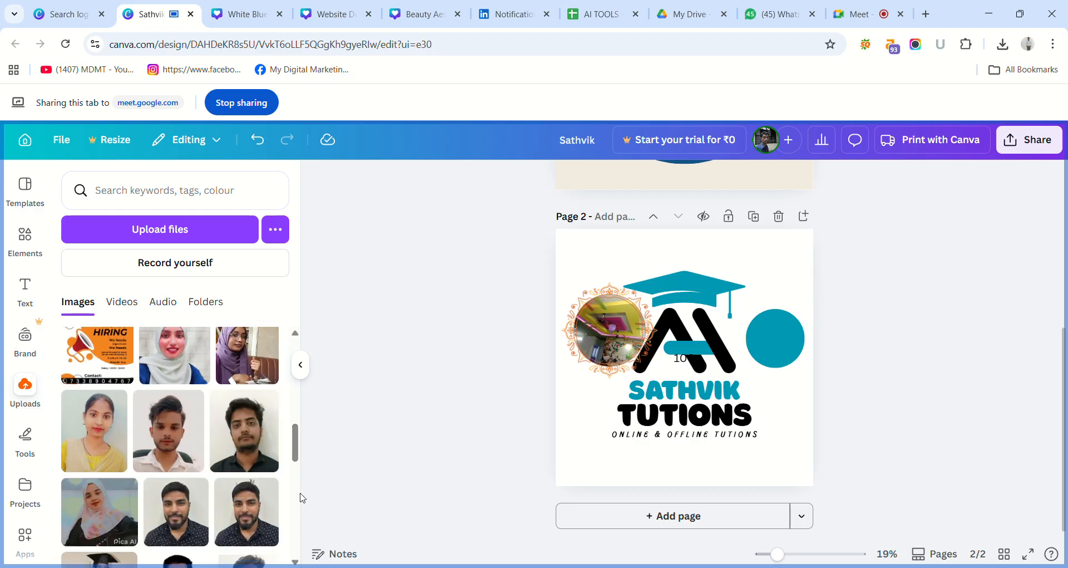
{"action": "scroll", "coordinate": [298, 465], "scroll_direction": "down", "scroll_amount": 2}
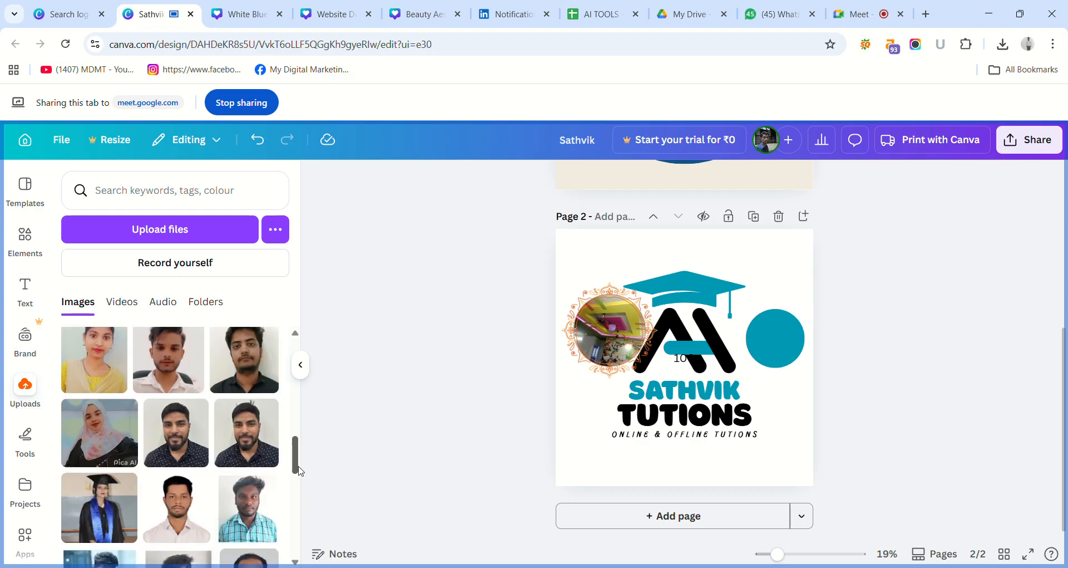
{"action": "left_click", "coordinate": [191, 448]}
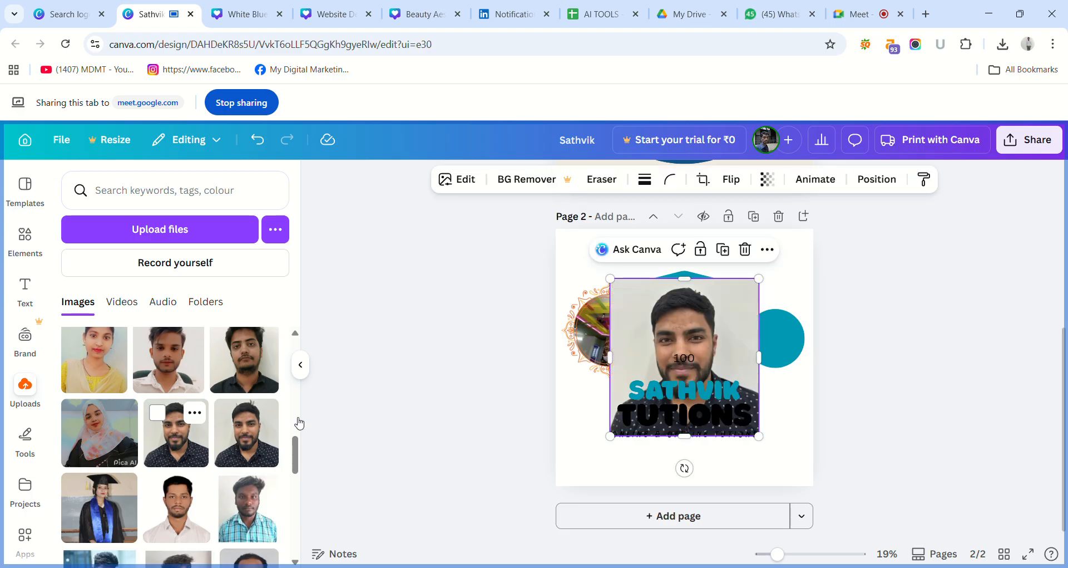
{"action": "left_click", "coordinate": [684, 361]}
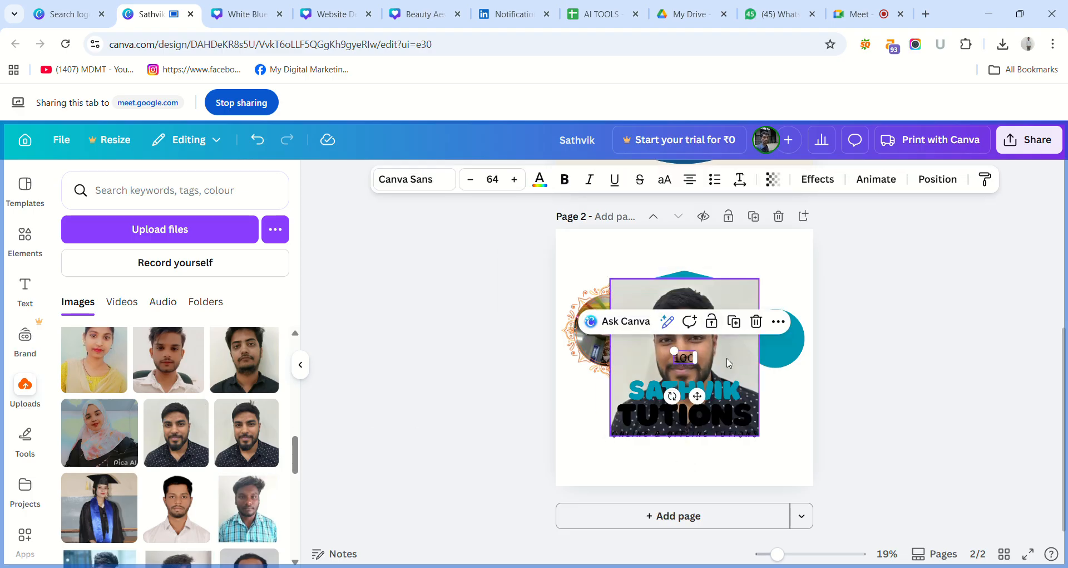
{"action": "left_click_drag", "start_coordinate": [732, 363], "coordinate": [618, 361]}
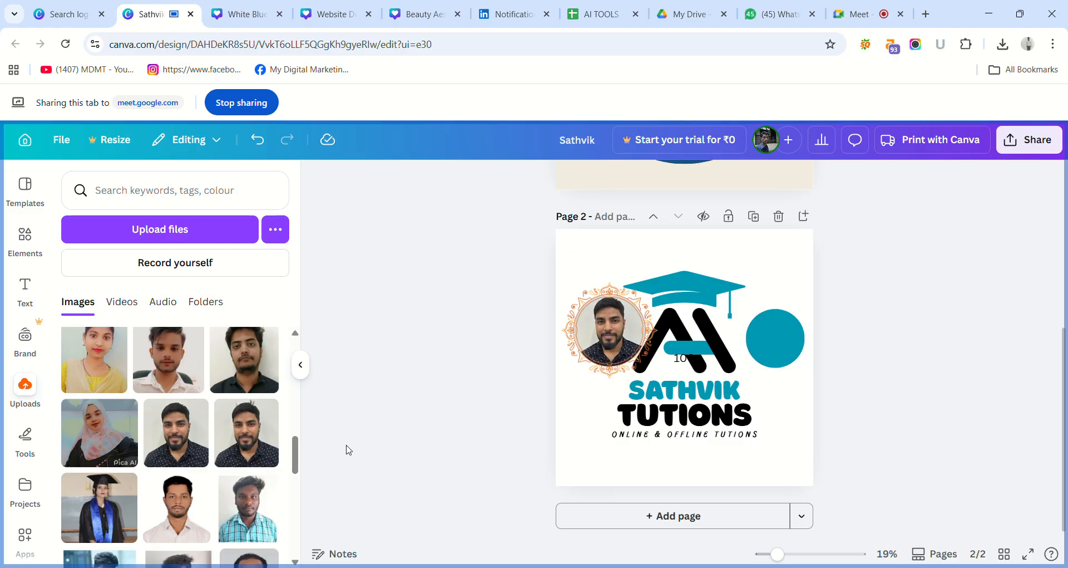
Add a blank third page to the design and return to page 2.
{"action": "left_click_drag", "start_coordinate": [295, 456], "coordinate": [333, 521]}
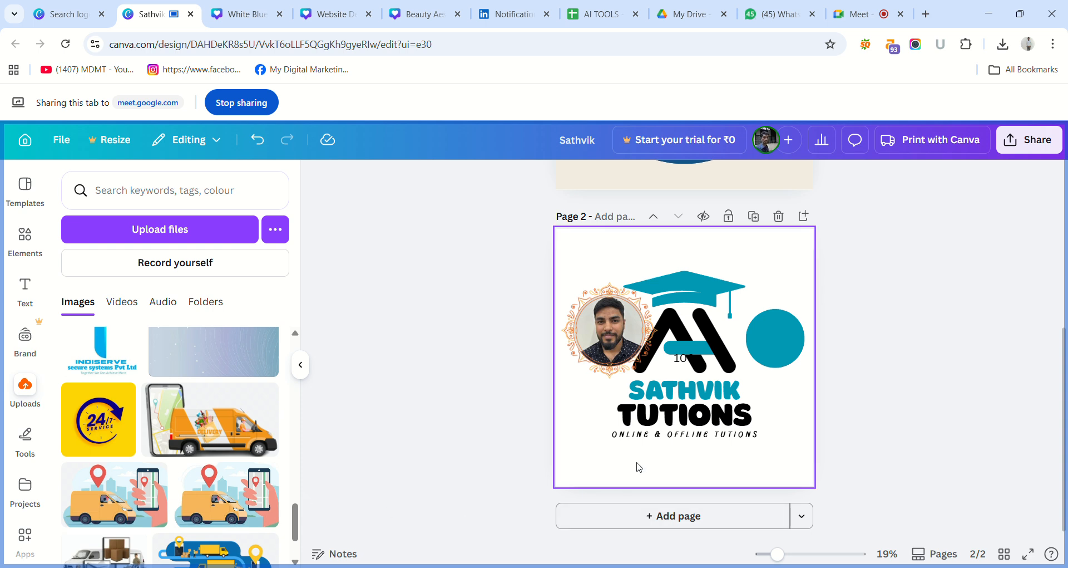
{"action": "left_click", "coordinate": [666, 517]}
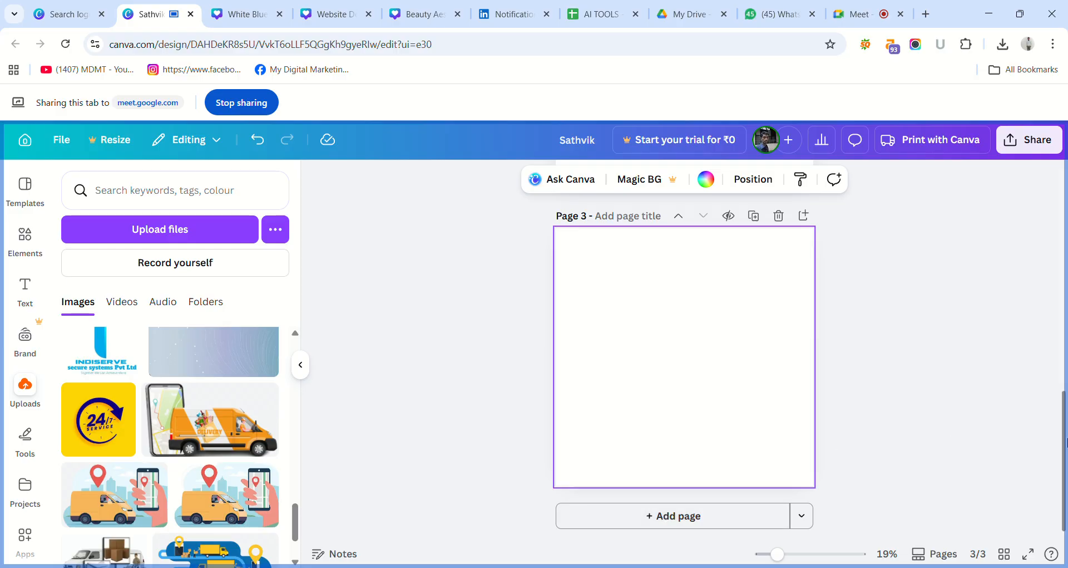
{"action": "scroll", "coordinate": [1064, 450], "scroll_direction": "up", "scroll_amount": 5}
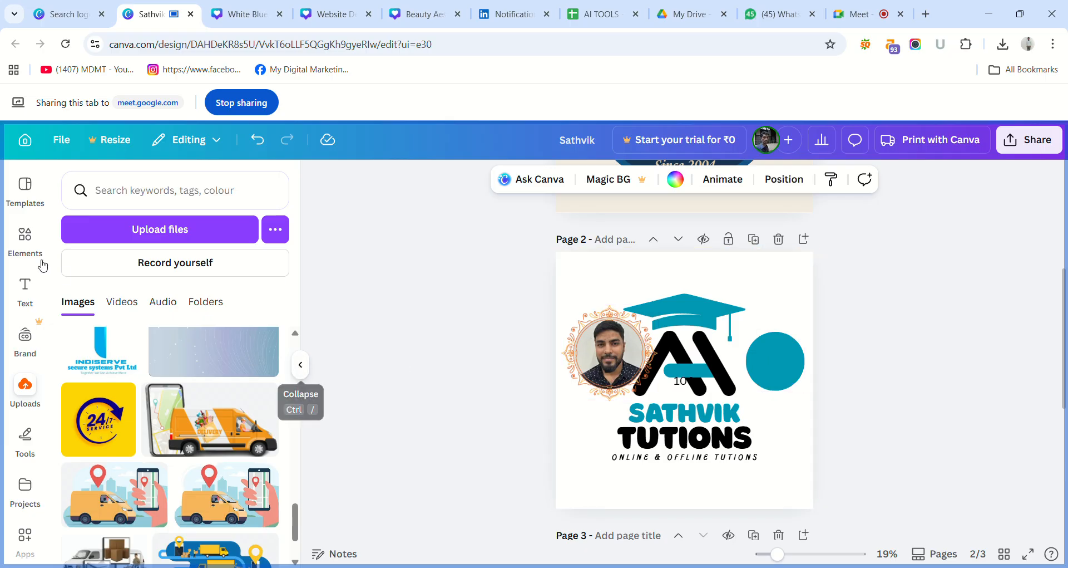
Look through the "Circle" frames in the elements library and clear the Frames filter.
{"action": "left_click", "coordinate": [25, 233]}
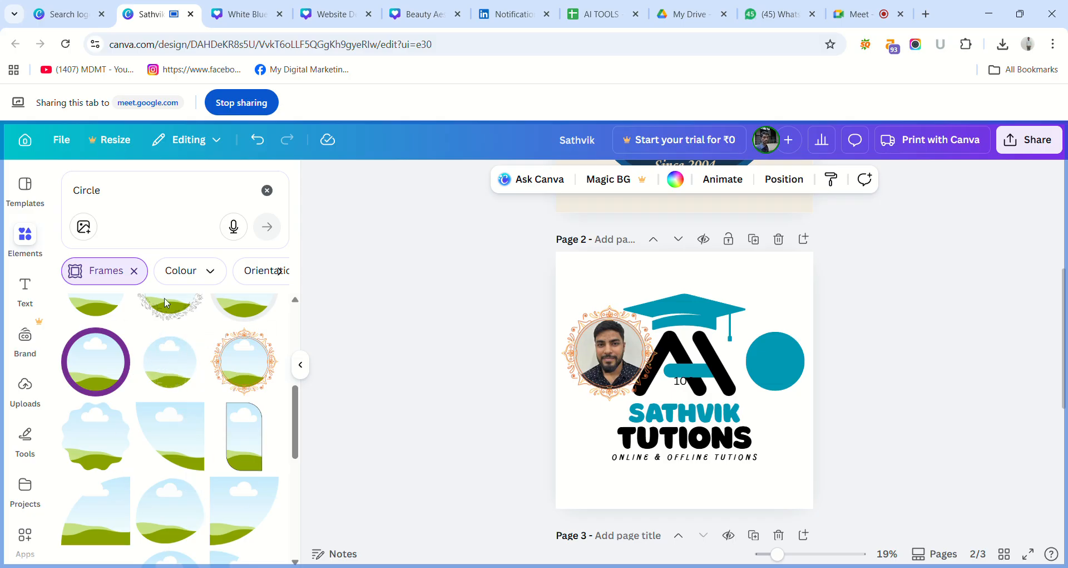
{"action": "left_click_drag", "start_coordinate": [295, 401], "coordinate": [324, 488]}
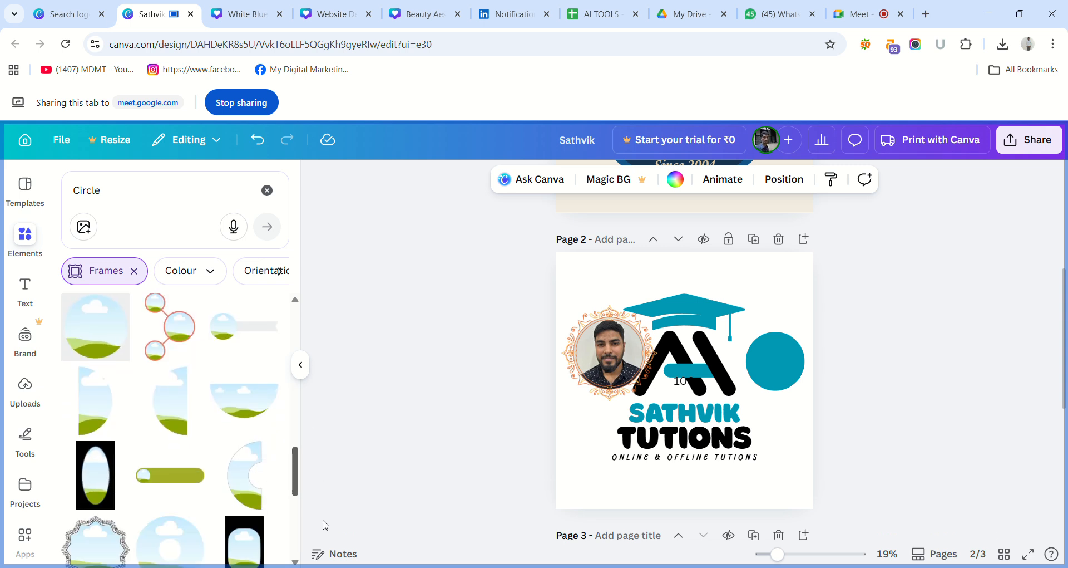
{"action": "left_click_drag", "start_coordinate": [325, 524], "coordinate": [313, 305]}
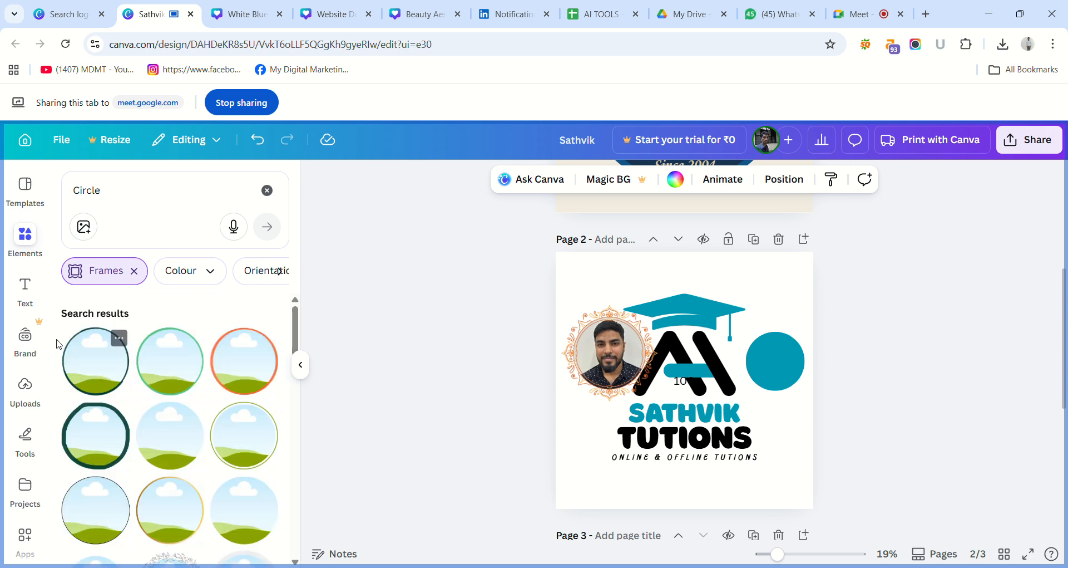
{"action": "left_click", "coordinate": [133, 271]}
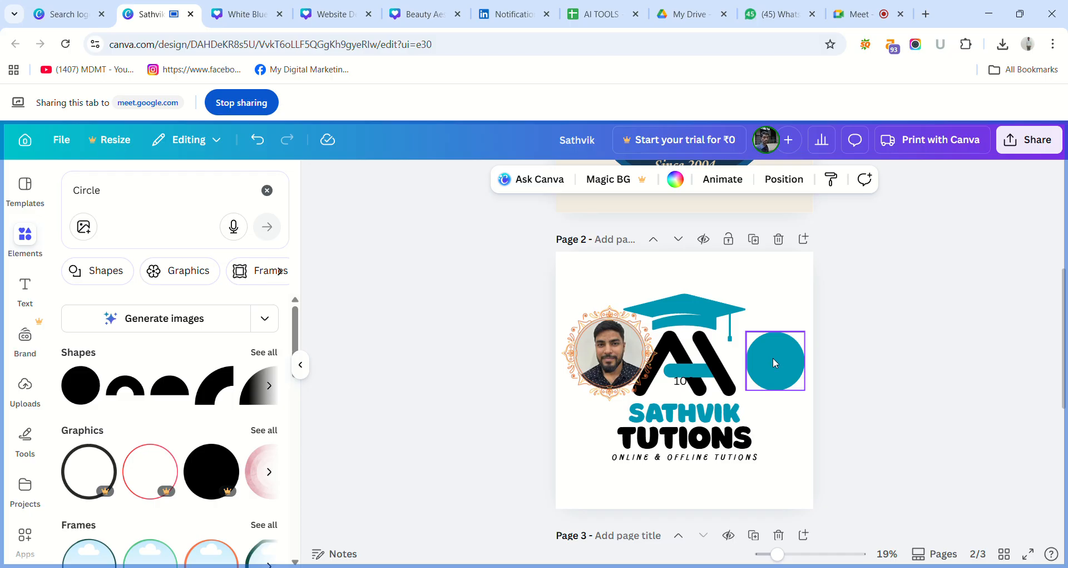
Reposition the teal circle on page 2 slightly higher and closer to the monogram.
{"action": "left_click_drag", "start_coordinate": [773, 357], "coordinate": [731, 412]}
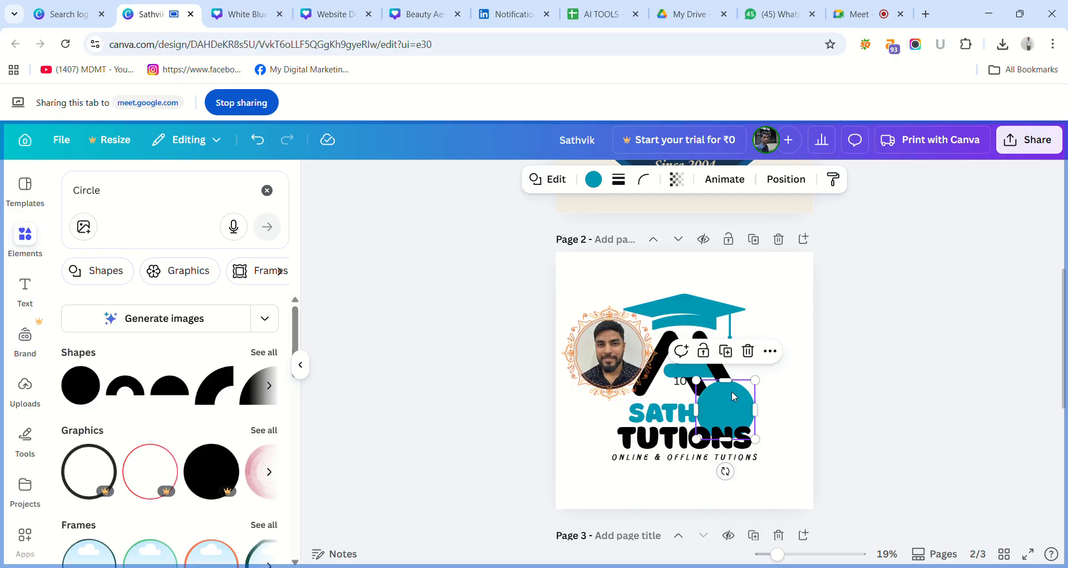
{"action": "left_click_drag", "start_coordinate": [732, 391], "coordinate": [776, 331]}
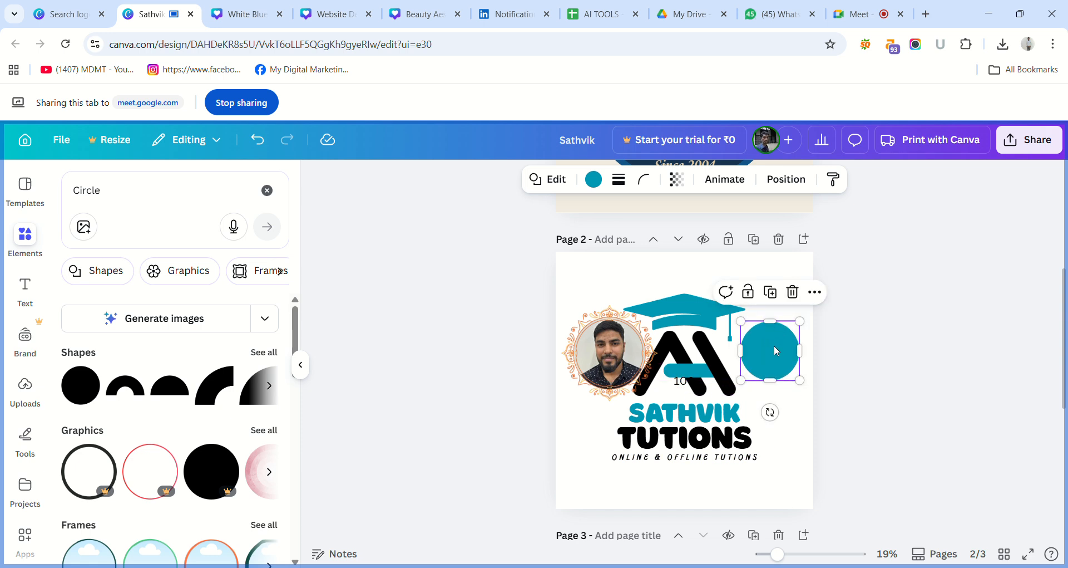
{"action": "left_click", "coordinate": [531, 346]}
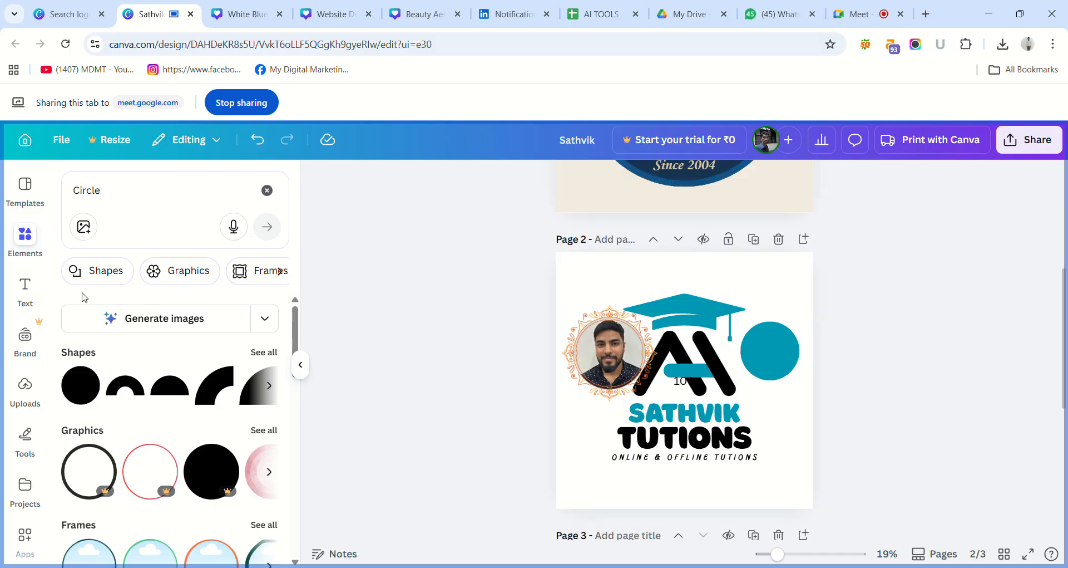
Add a subheading to page 2, shrink it to font size 39.3 and place it over the teal circle.
{"action": "left_click", "coordinate": [25, 287]}
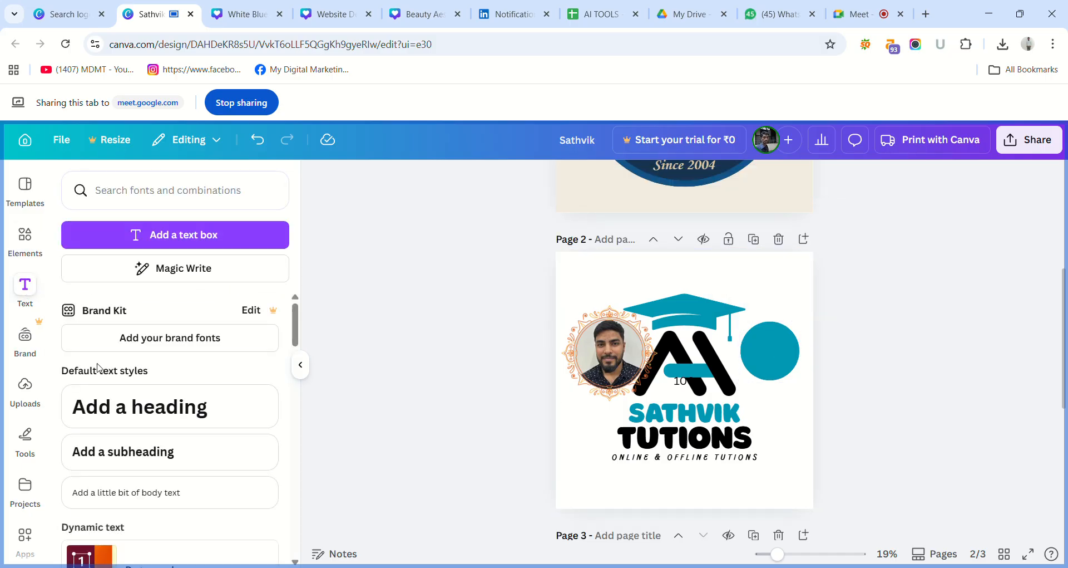
{"action": "left_click", "coordinate": [141, 460]}
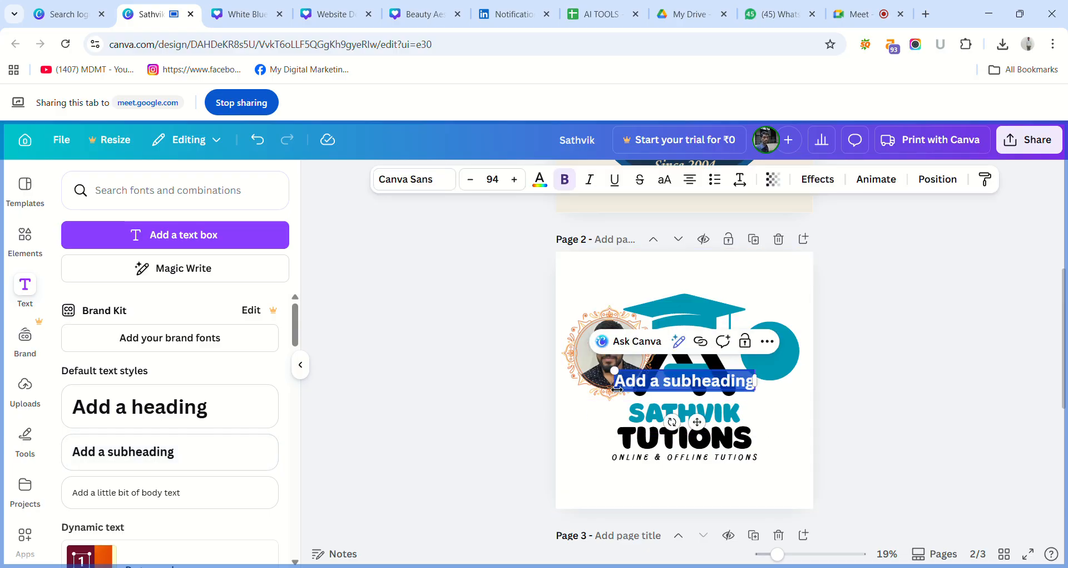
{"action": "left_click_drag", "start_coordinate": [622, 375], "coordinate": [718, 397]}
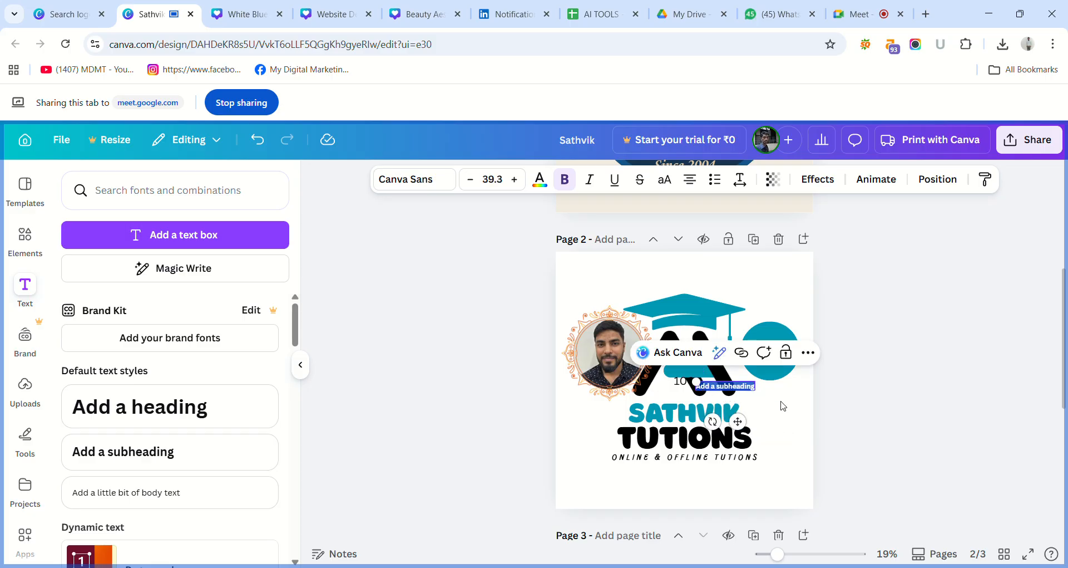
{"action": "left_click", "coordinate": [826, 410]}
{"action": "left_click_drag", "start_coordinate": [745, 388], "coordinate": [791, 349]}
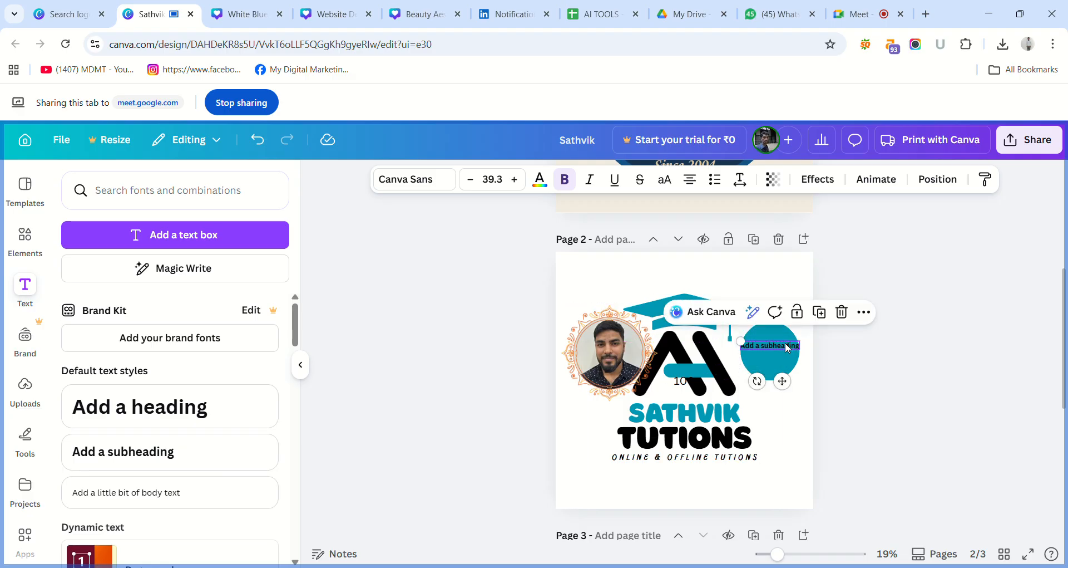
Replace the subheading on the teal circle with the text "100% PLACEMENT".
{"action": "double_click", "coordinate": [790, 348]}
{"action": "type", "text": "100"}
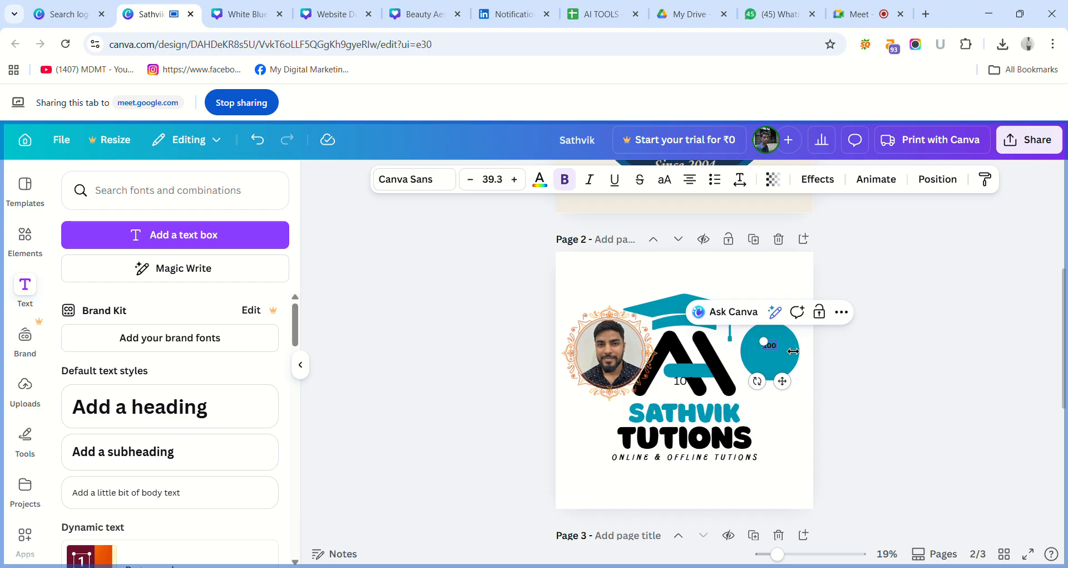
{"action": "type", "text": "% PLACE"}
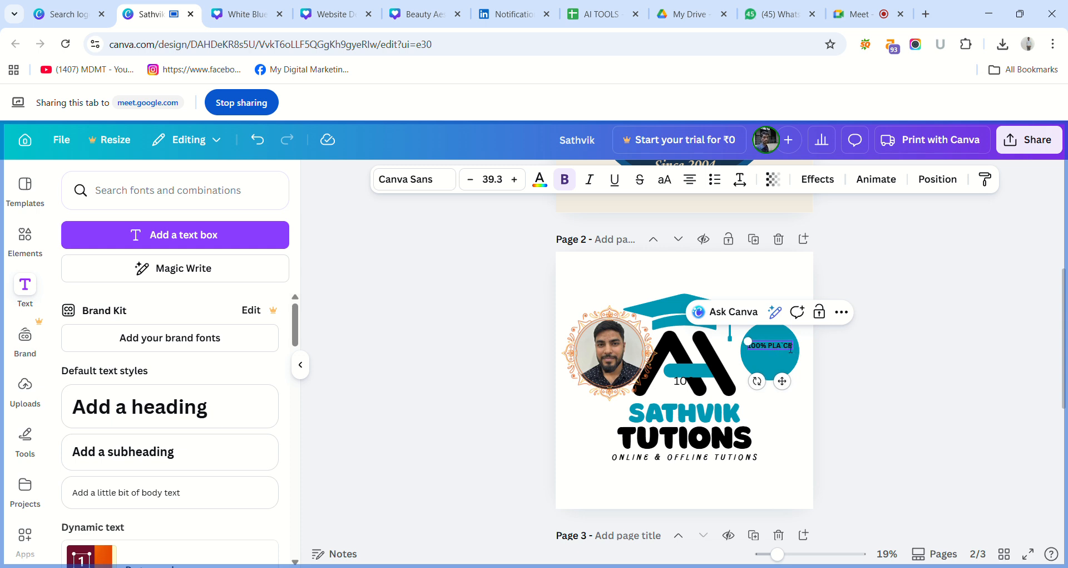
{"action": "type", "text": "MENT"}
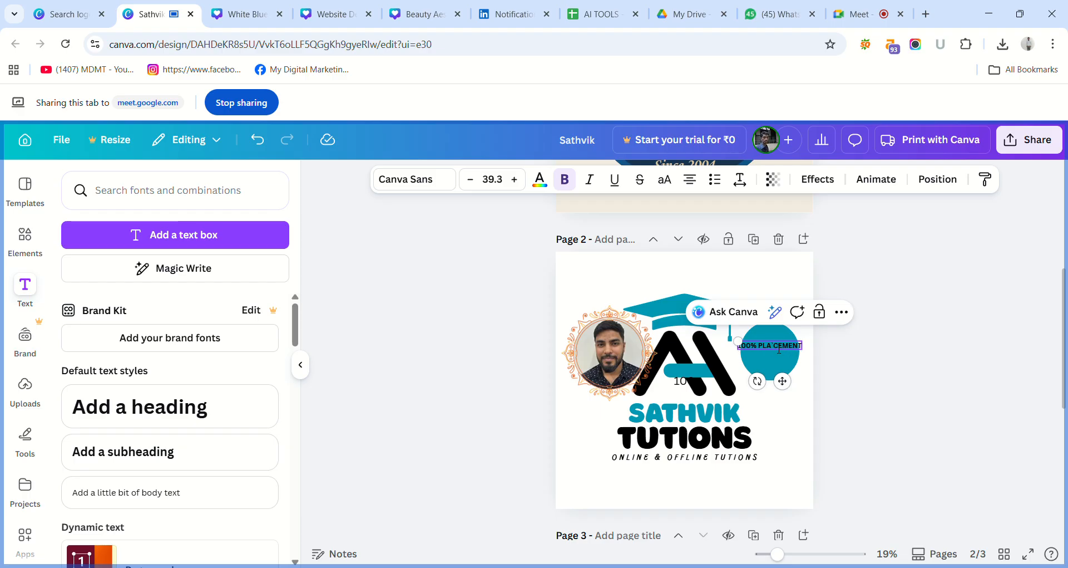
Split the circle's text into two lines, "100%" above "PLACEMEN", and remove the stray character within the word.
{"action": "key", "text": "BackSpace"}
{"action": "key", "text": "Return"}
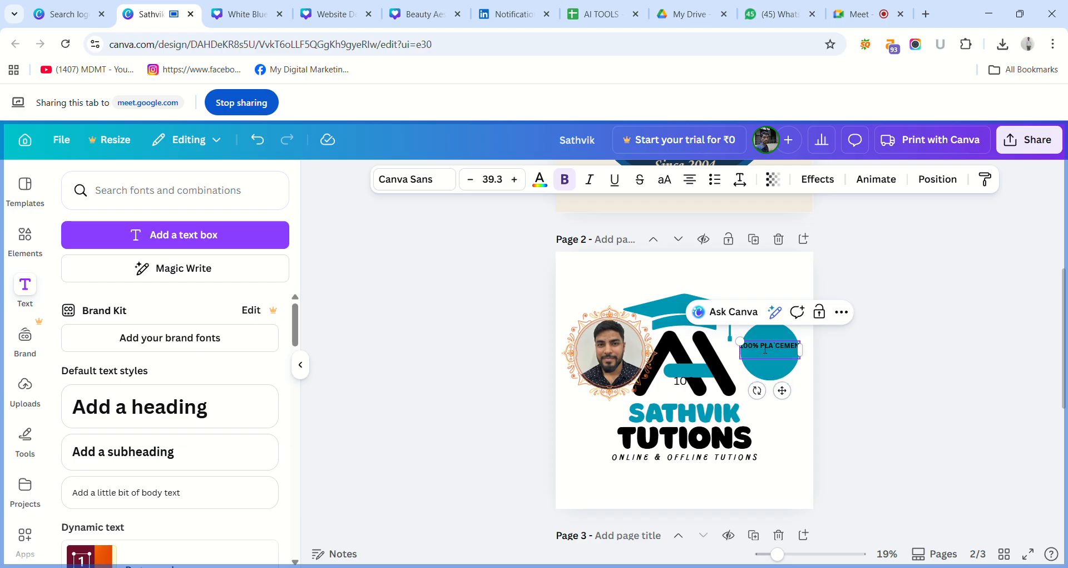
{"action": "key", "text": "BackSpace"}
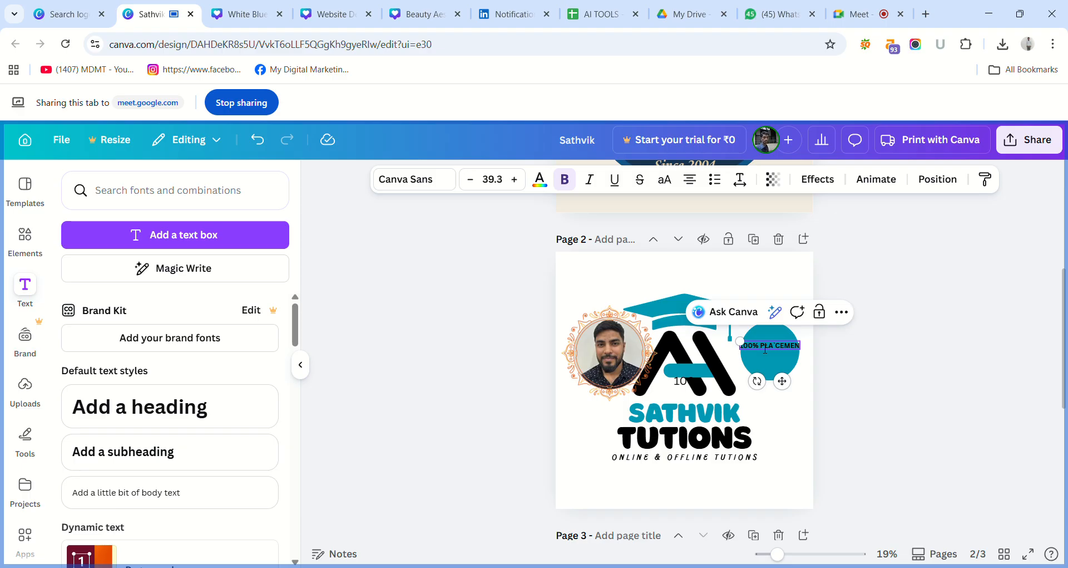
{"action": "key", "text": "Return"}
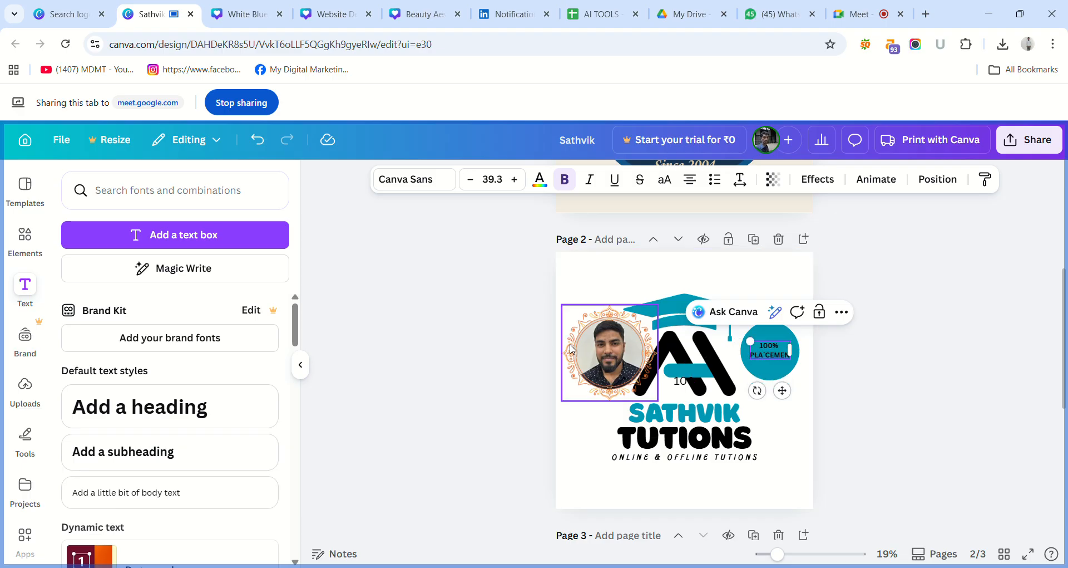
{"action": "left_click", "coordinate": [523, 344]}
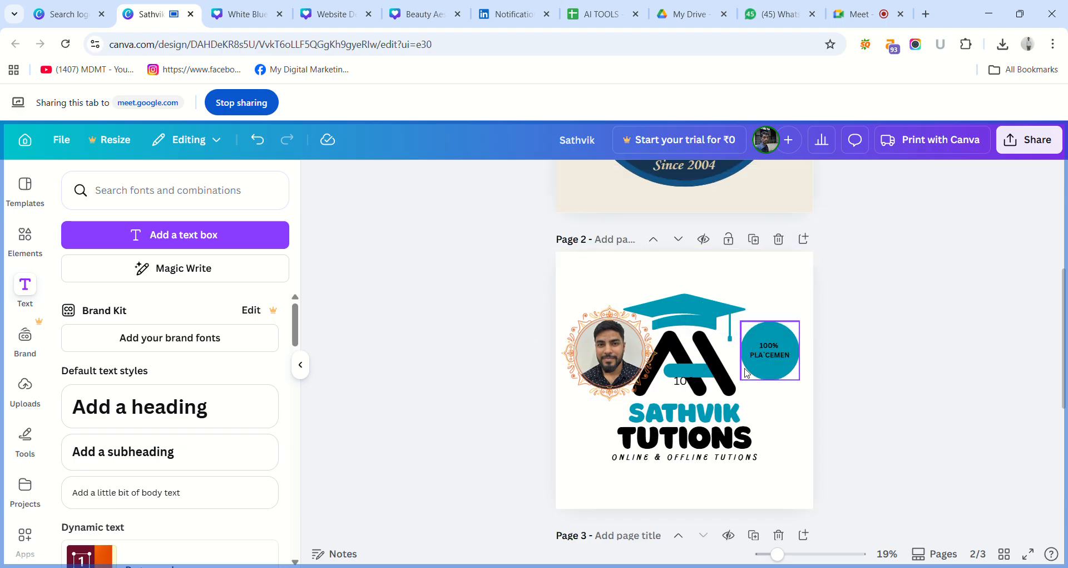
{"action": "left_click", "coordinate": [766, 352]}
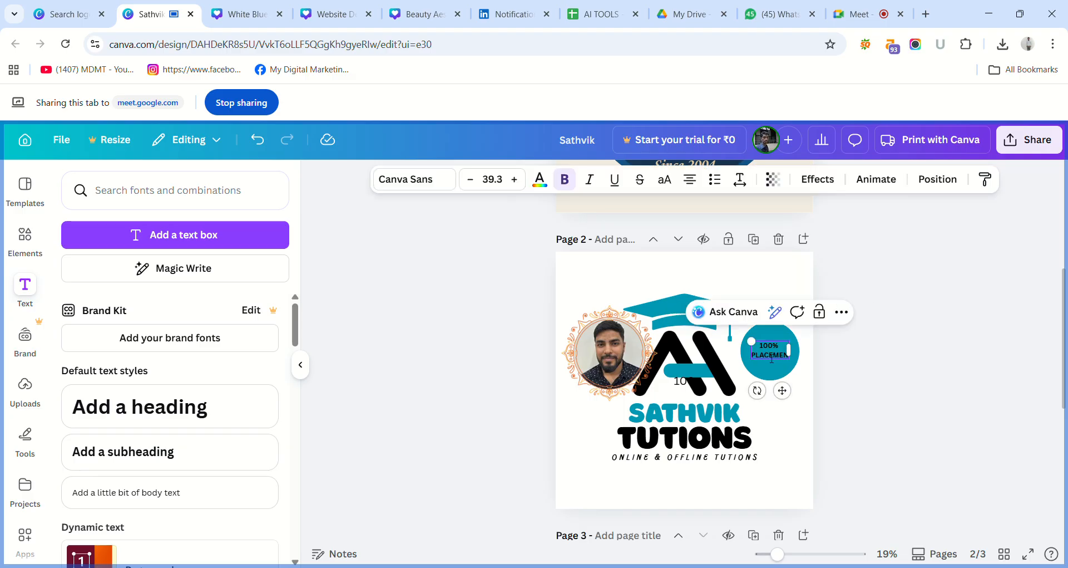
{"action": "left_click", "coordinate": [523, 310]}
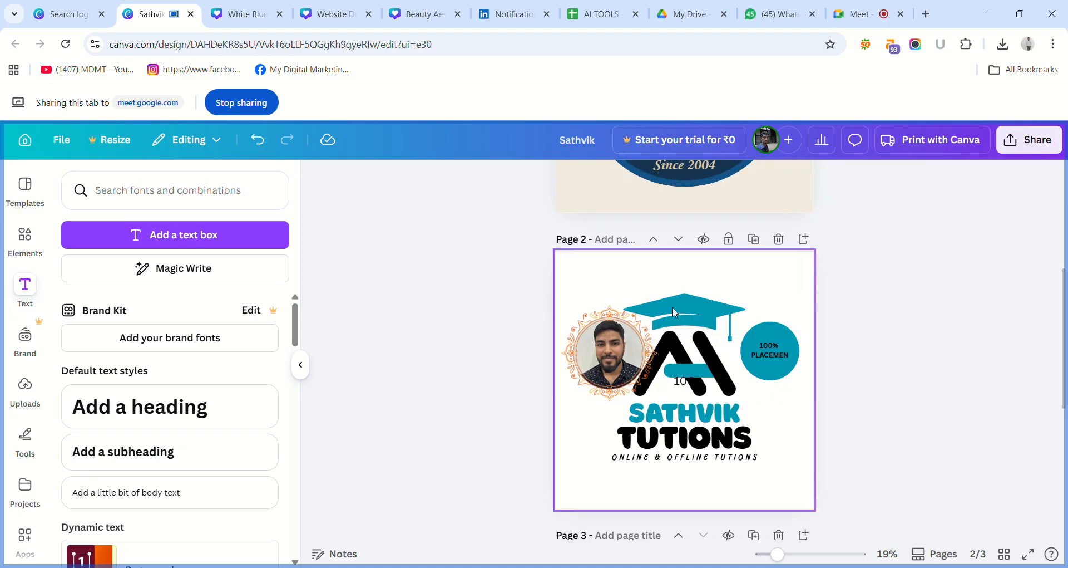
Enlarge the two-line text to font size 49.2 within the teal circle.
{"action": "left_click", "coordinate": [774, 361]}
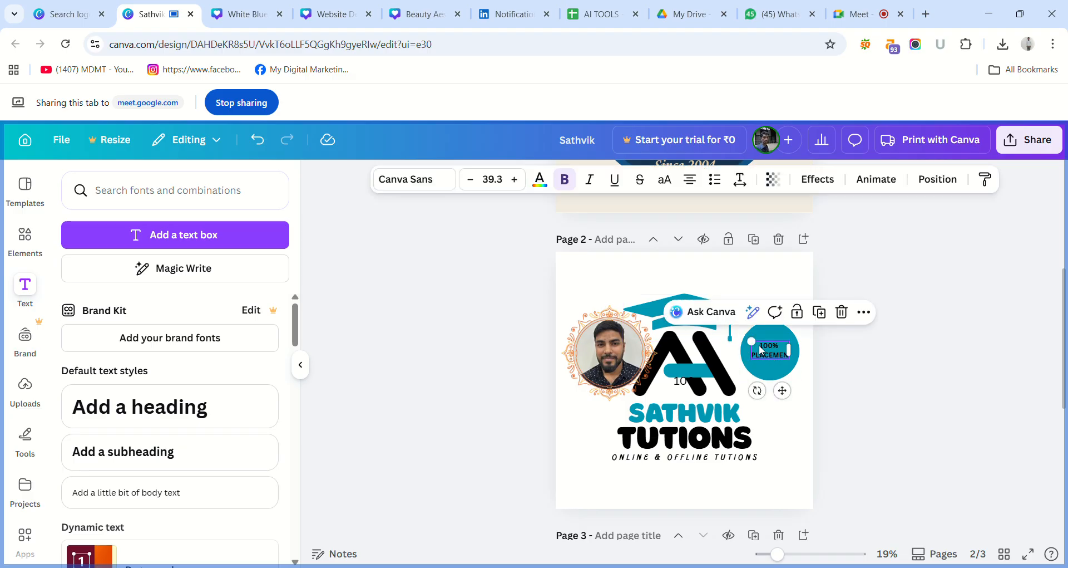
{"action": "left_click_drag", "start_coordinate": [751, 341], "coordinate": [725, 329]}
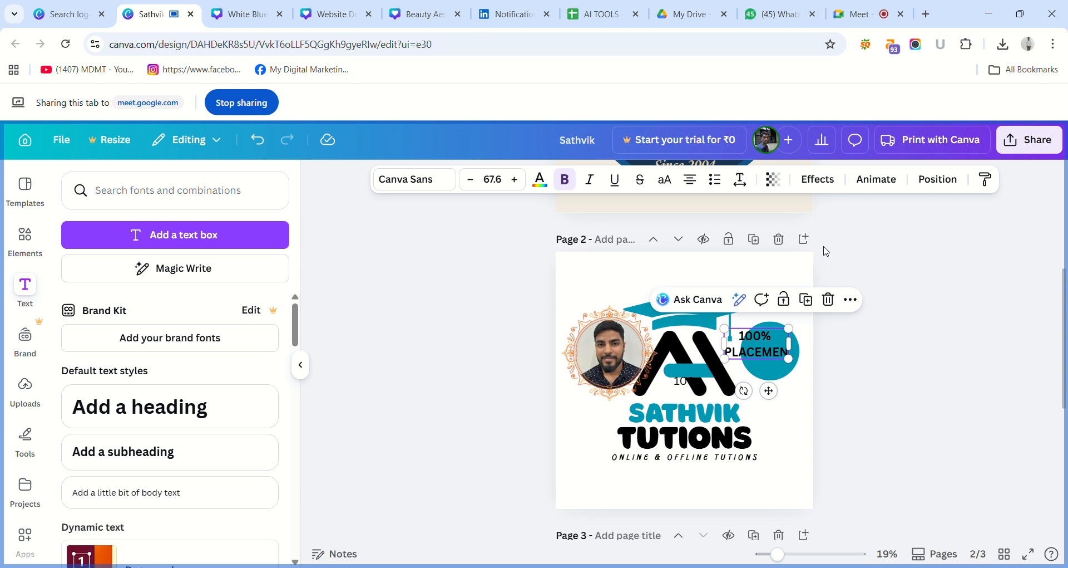
{"action": "left_click", "coordinate": [824, 269]}
{"action": "left_click", "coordinate": [779, 359]}
{"action": "mouse_move", "coordinate": [779, 358]}
{"action": "left_mouse_down"}
{"action": "mouse_move", "coordinate": [789, 363]}
{"action": "mouse_move", "coordinate": [774, 348]}
{"action": "mouse_move", "coordinate": [782, 353]}
{"action": "left_mouse_up"}
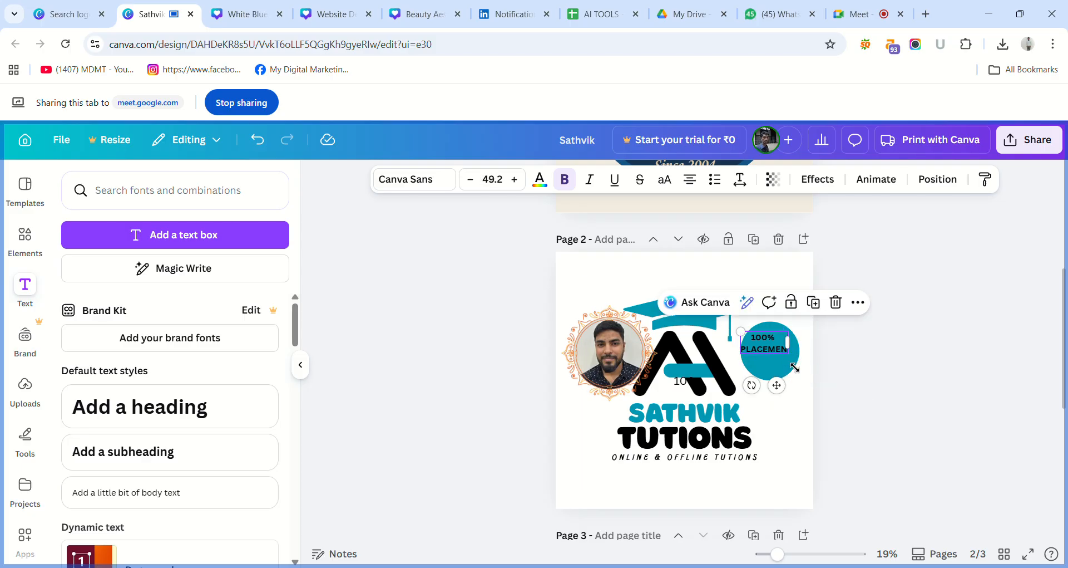
Complete the second line of the circle's text as "PLACEMENT".
{"action": "left_click", "coordinate": [783, 353]}
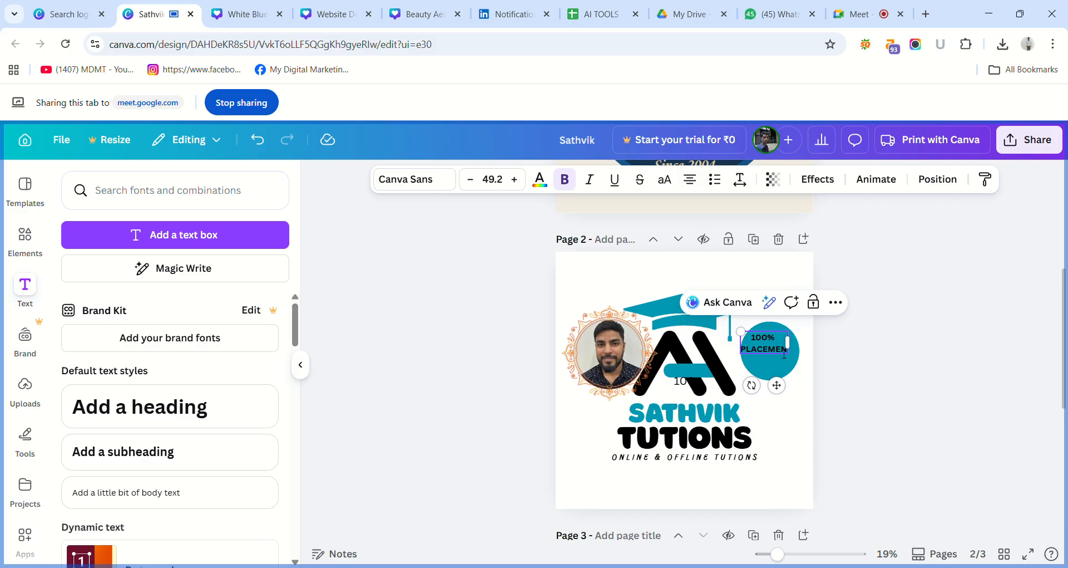
{"action": "type", "text": "T"}
{"action": "key", "text": "BackSpace"}
{"action": "type", "text": "T"}
{"action": "left_click", "coordinate": [823, 359]}
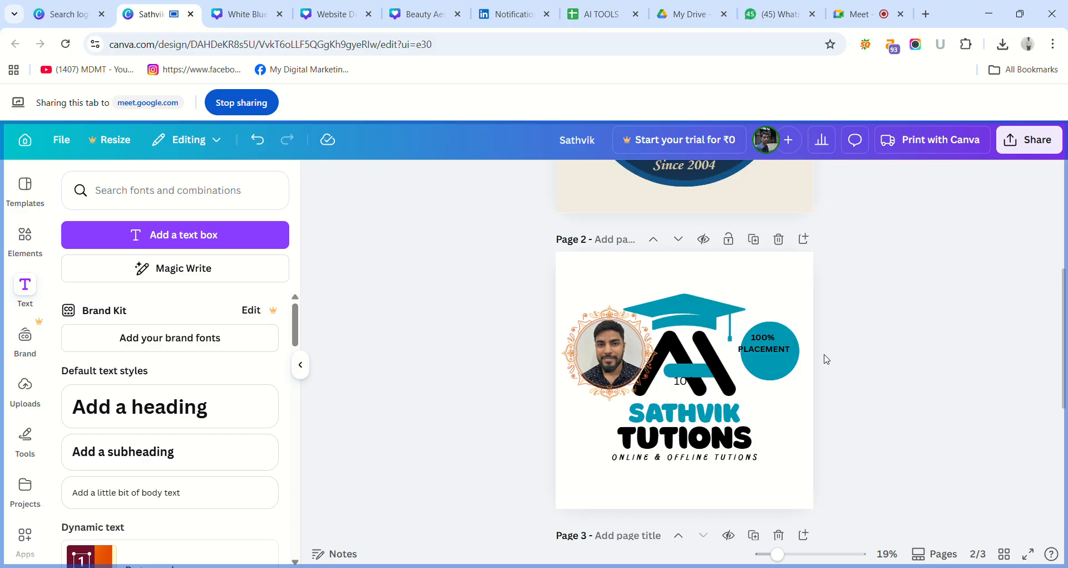
Center the "100% PLACEMENT" text on the teal circle.
{"action": "left_click", "coordinate": [781, 353]}
{"action": "left_click_drag", "start_coordinate": [780, 350], "coordinate": [786, 355]}
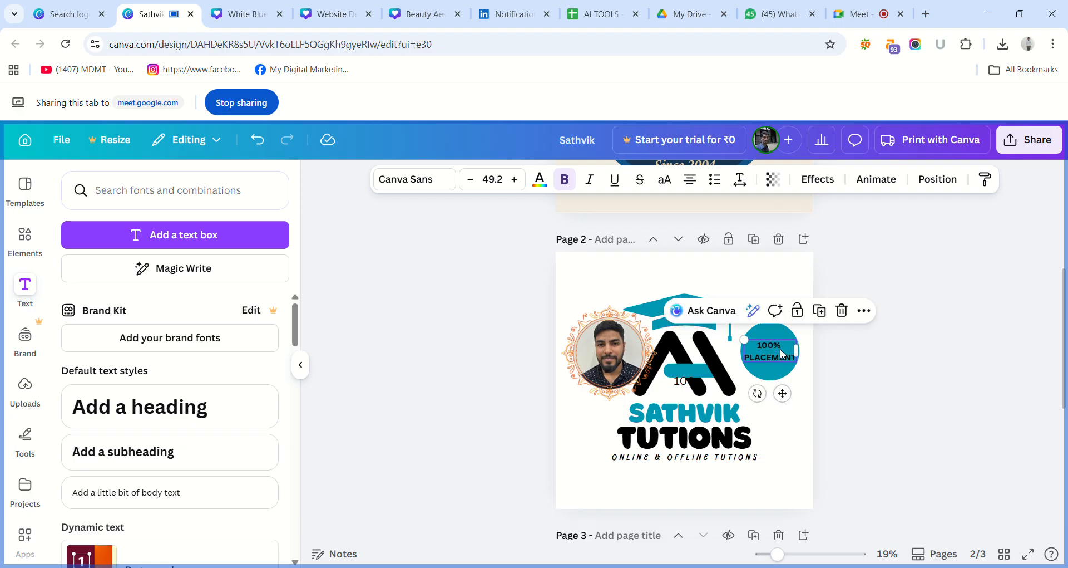
{"action": "left_click", "coordinate": [499, 318]}
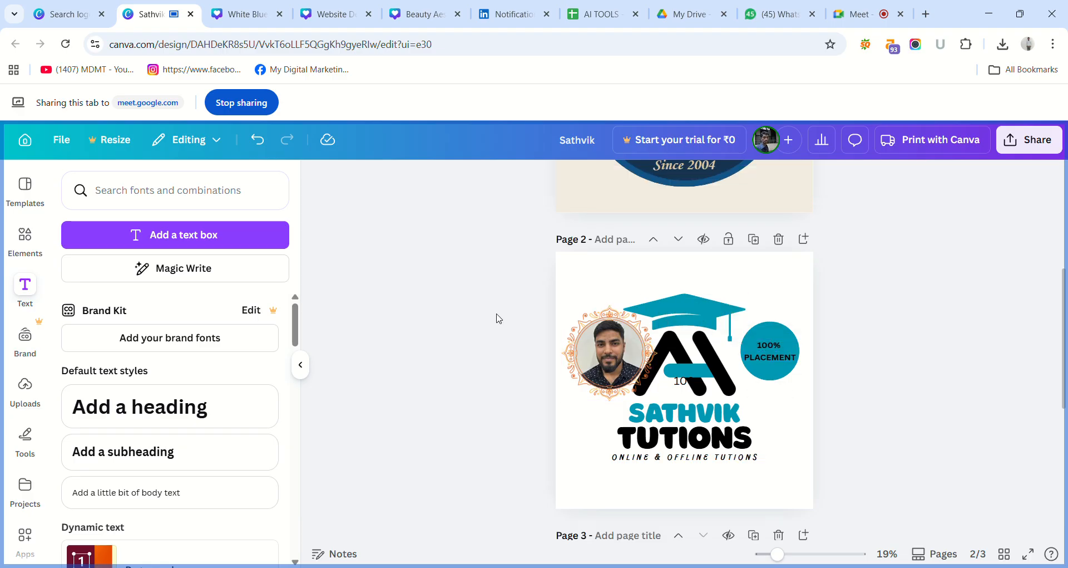
{"action": "left_click", "coordinate": [778, 348]}
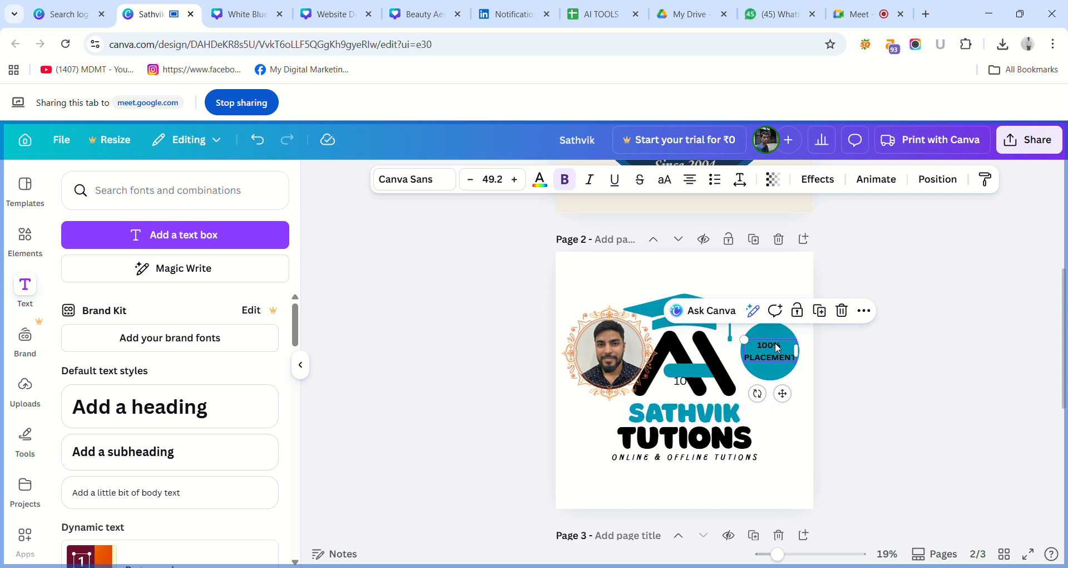
{"action": "left_click", "coordinate": [517, 331]}
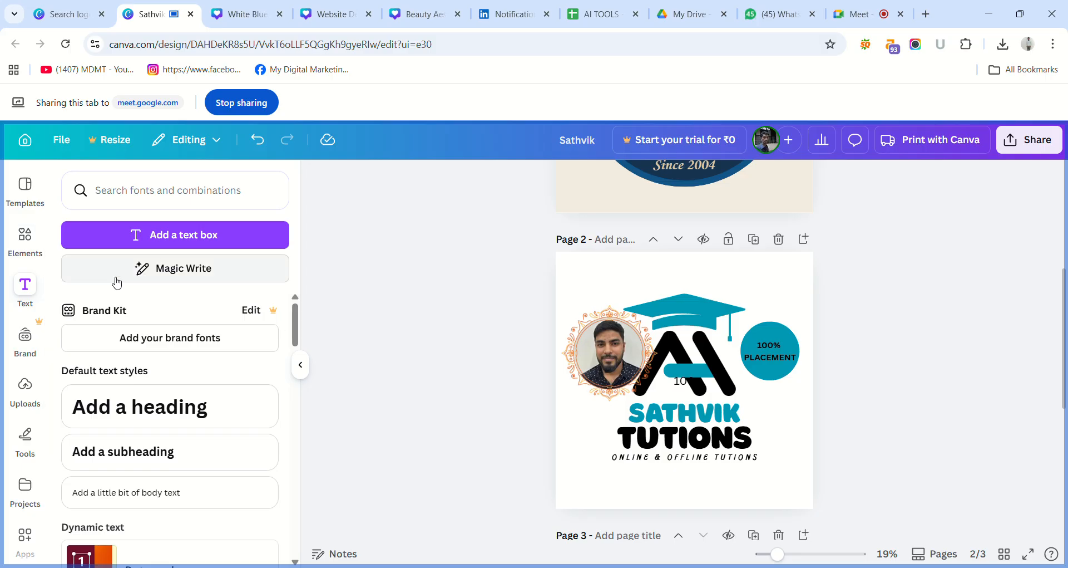
Browse the full set of photo results for the "Circle" elements search, then clear the Photos filter.
{"action": "left_click", "coordinate": [35, 246]}
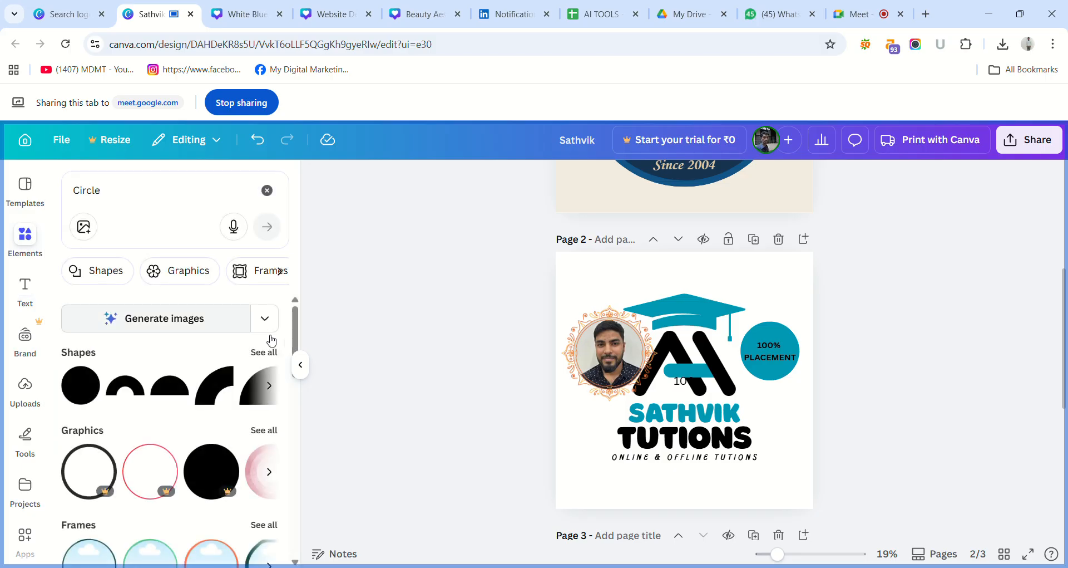
{"action": "left_click_drag", "start_coordinate": [294, 338], "coordinate": [320, 395]}
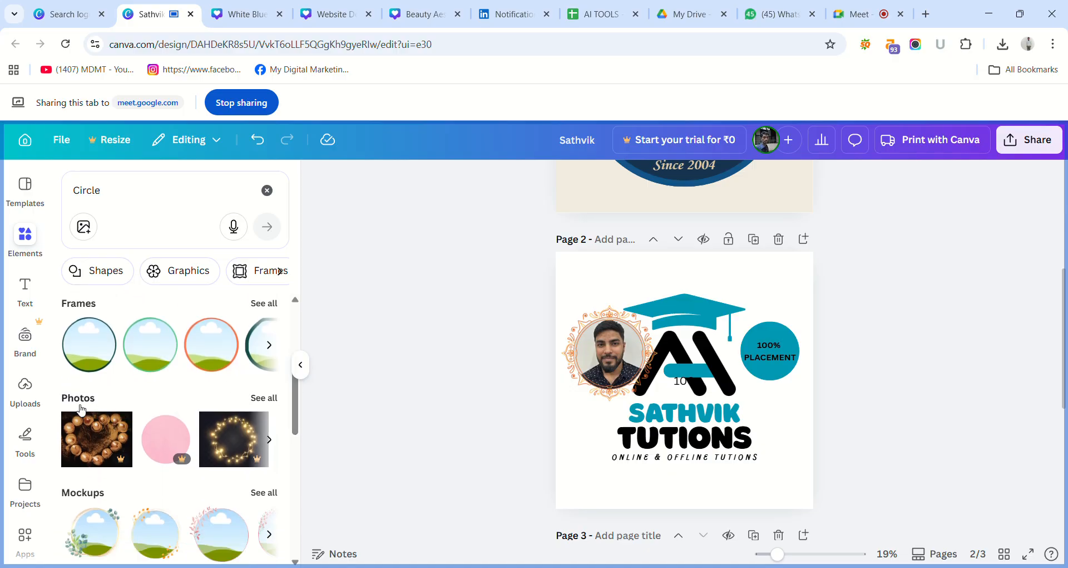
{"action": "left_click", "coordinate": [272, 400]}
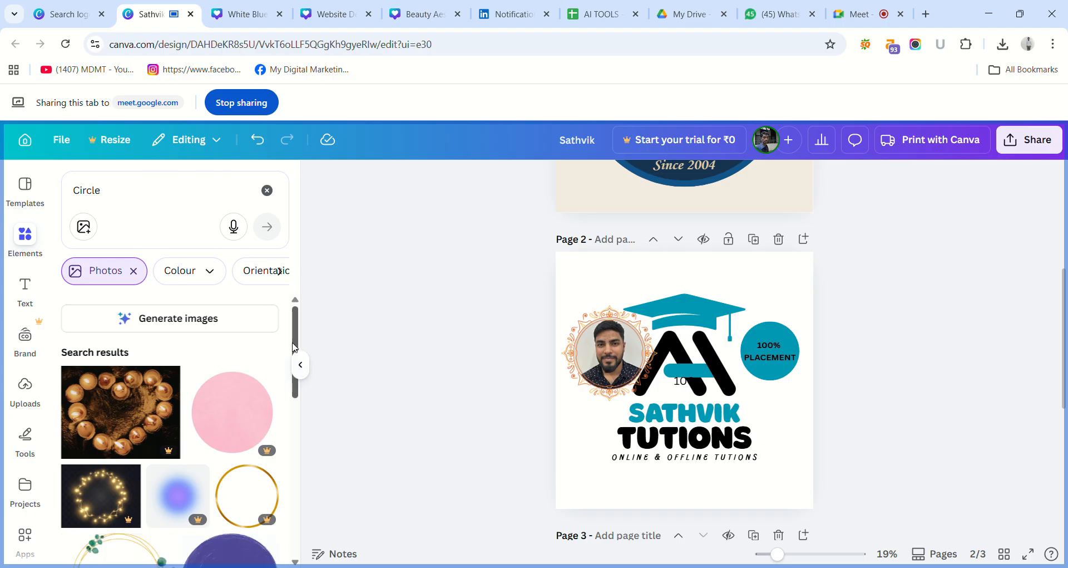
{"action": "left_click_drag", "start_coordinate": [295, 345], "coordinate": [309, 565]}
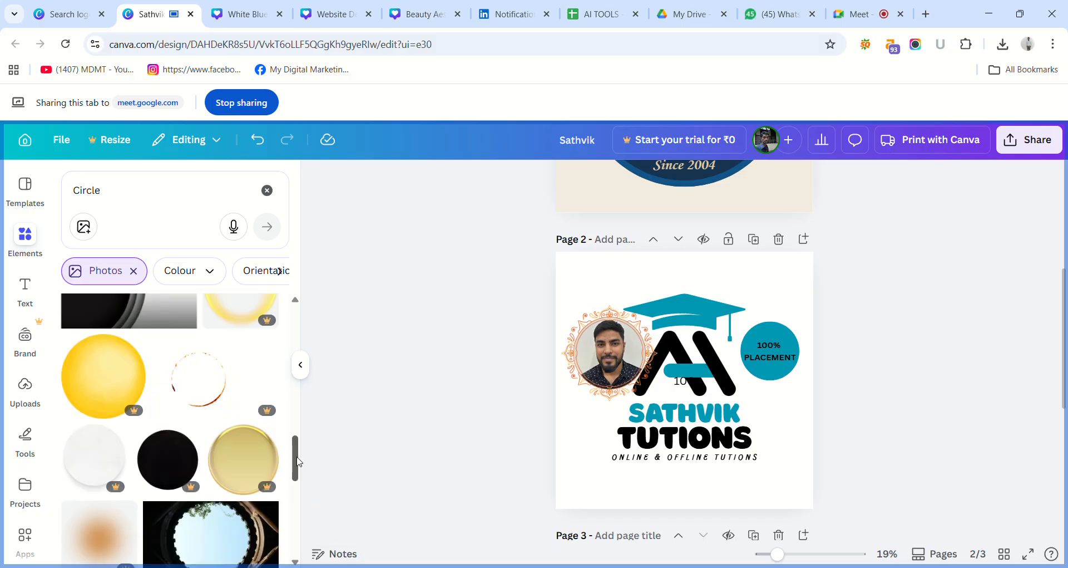
{"action": "left_click_drag", "start_coordinate": [299, 461], "coordinate": [298, 538]}
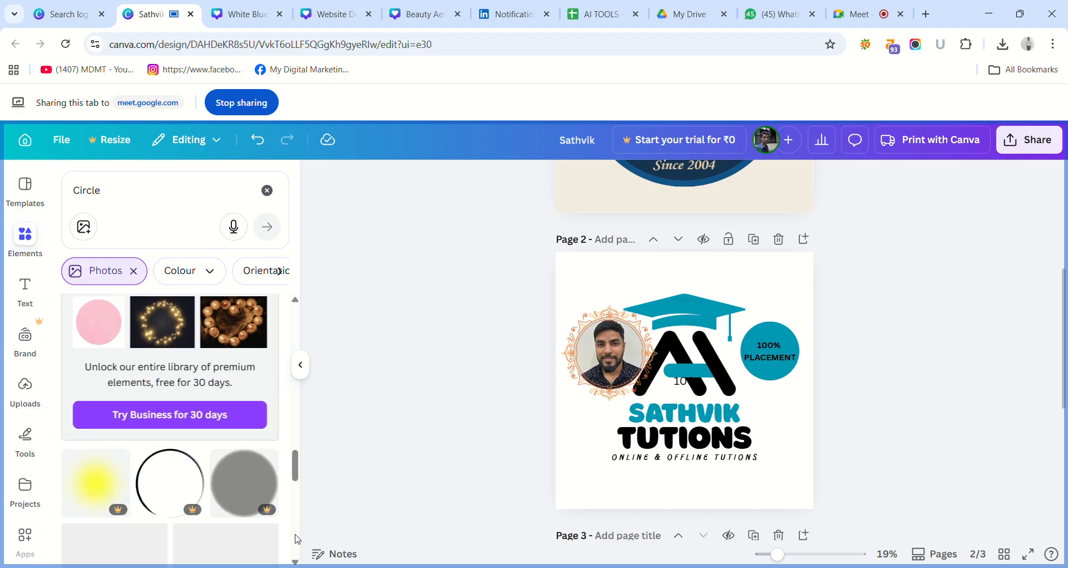
{"action": "left_click", "coordinate": [295, 563]}
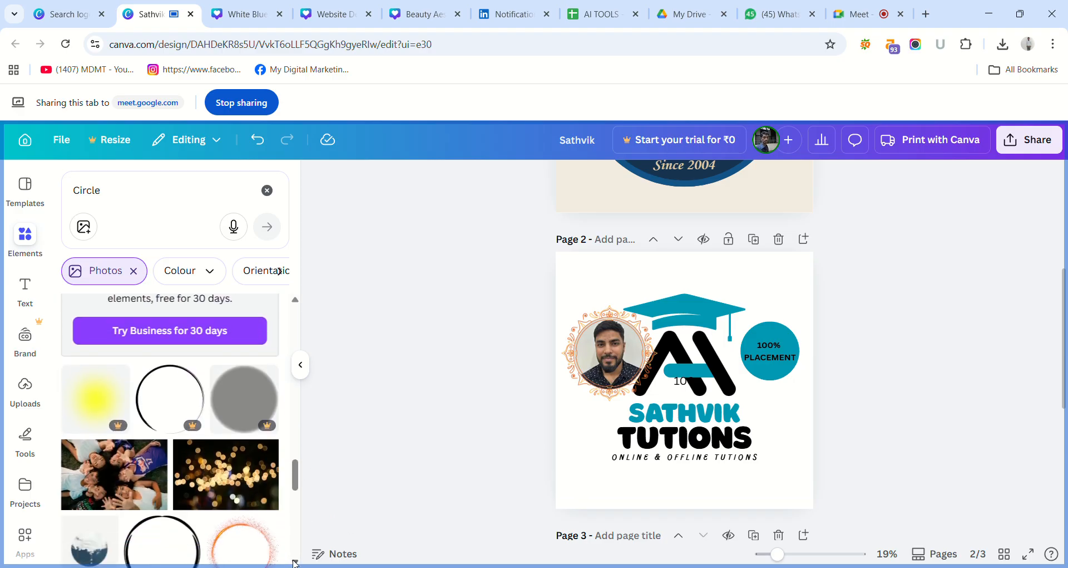
{"action": "left_click", "coordinate": [295, 562]}
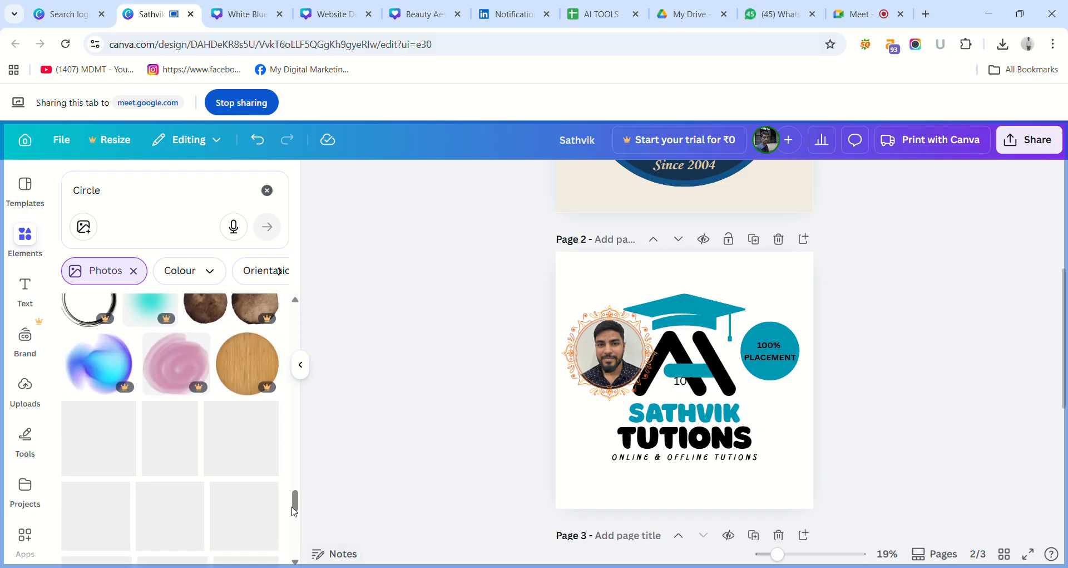
{"action": "scroll", "coordinate": [299, 517], "scroll_direction": "down", "scroll_amount": 5}
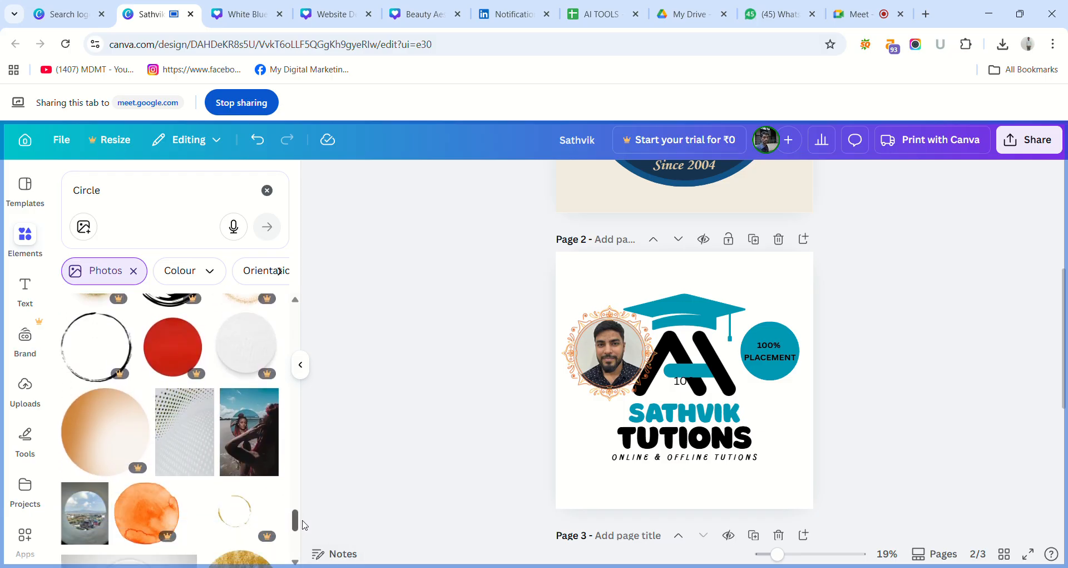
{"action": "left_click_drag", "start_coordinate": [302, 377], "coordinate": [302, 316]}
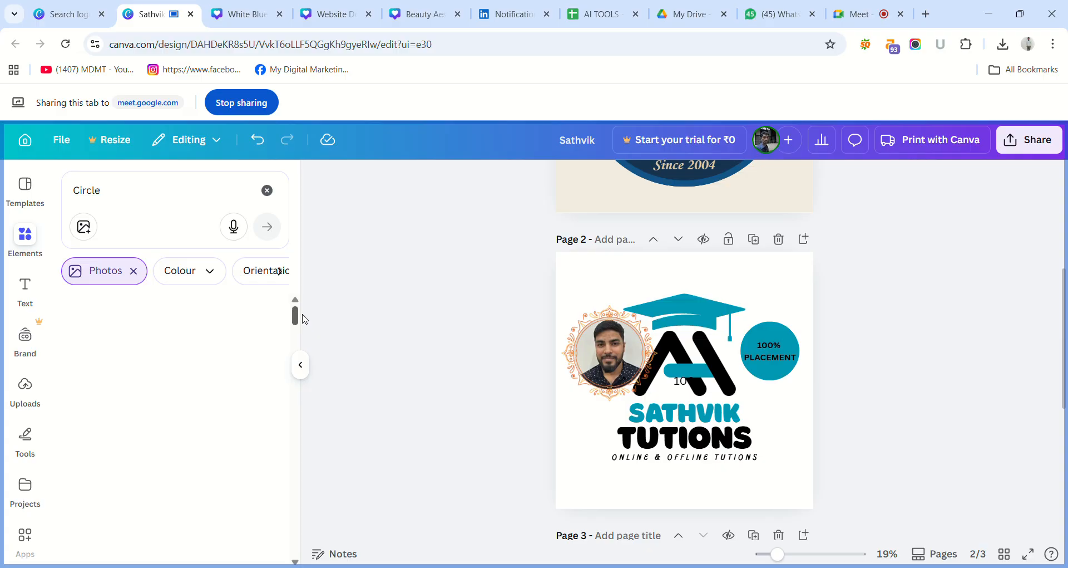
{"action": "left_click", "coordinate": [134, 271]}
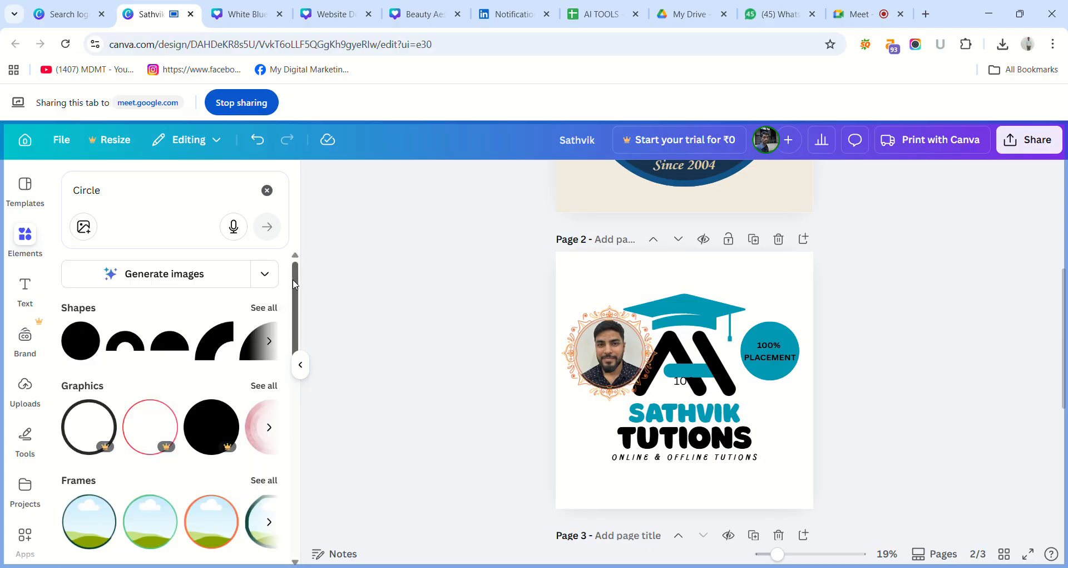
Look through all the circle mockups in the element results, then remove the Mockups filter.
{"action": "left_click_drag", "start_coordinate": [296, 329], "coordinate": [309, 416]}
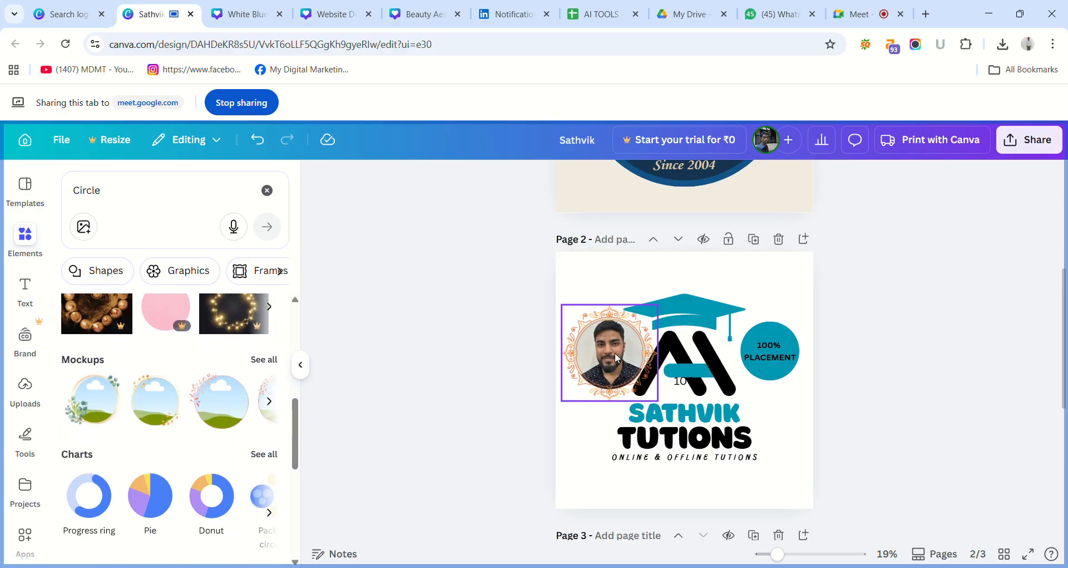
{"action": "left_click", "coordinate": [254, 361]}
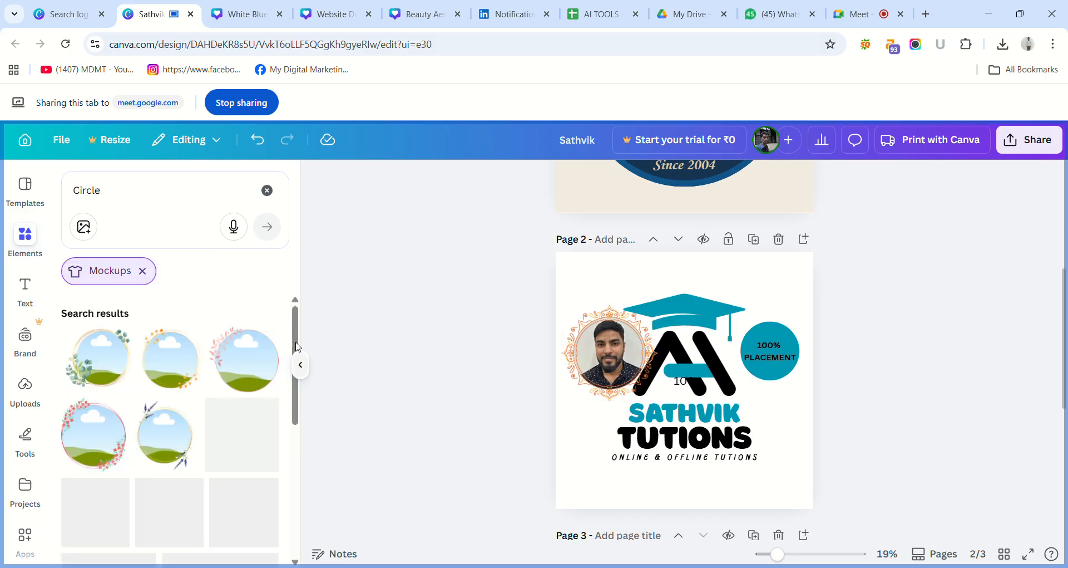
{"action": "left_click_drag", "start_coordinate": [296, 335], "coordinate": [297, 357]}
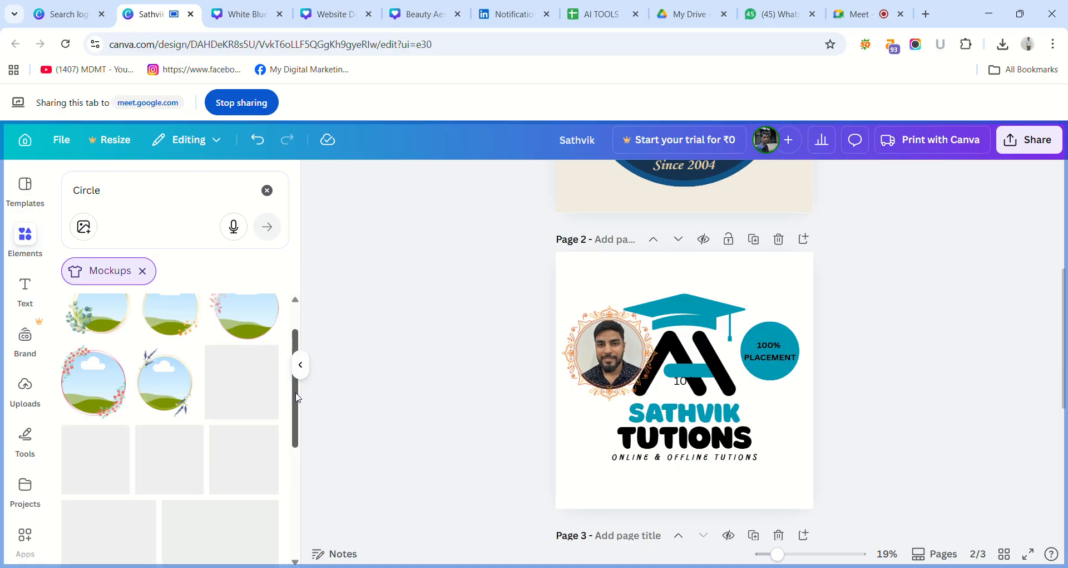
{"action": "left_click_drag", "start_coordinate": [298, 397], "coordinate": [311, 566]}
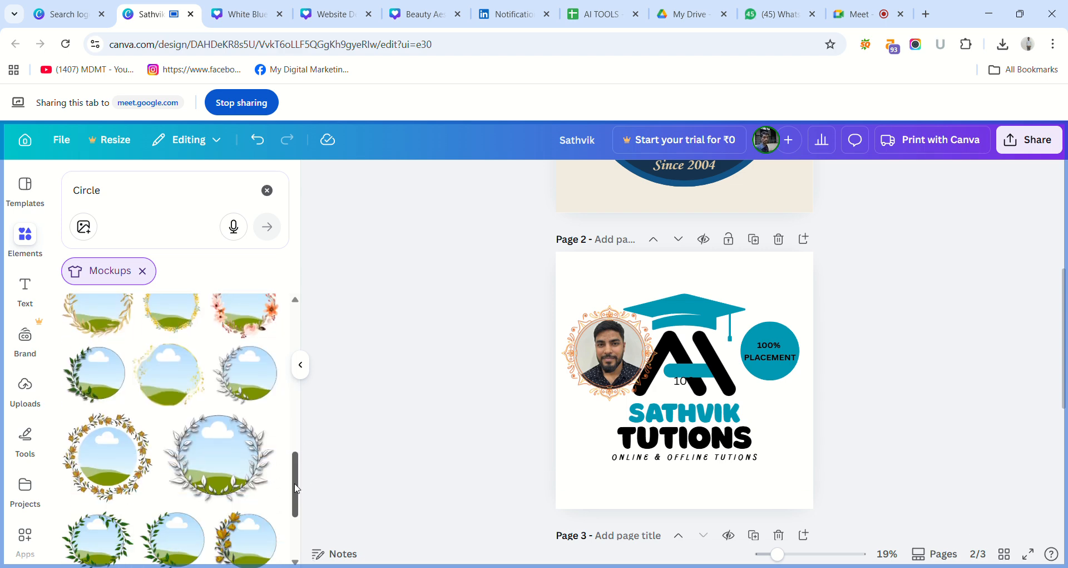
{"action": "left_click_drag", "start_coordinate": [296, 485], "coordinate": [295, 447]}
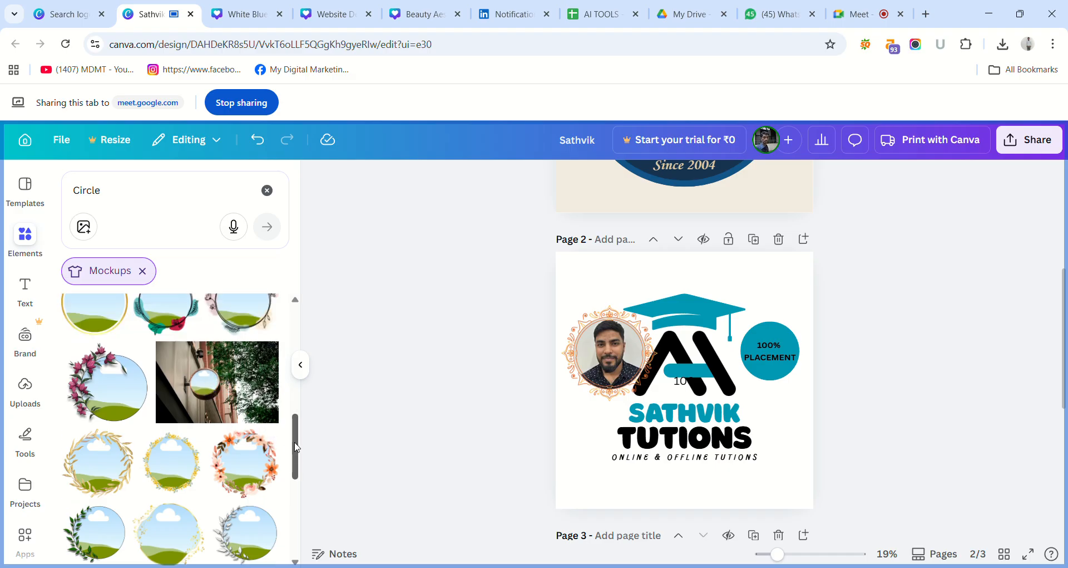
{"action": "left_click_drag", "start_coordinate": [297, 448], "coordinate": [311, 540]}
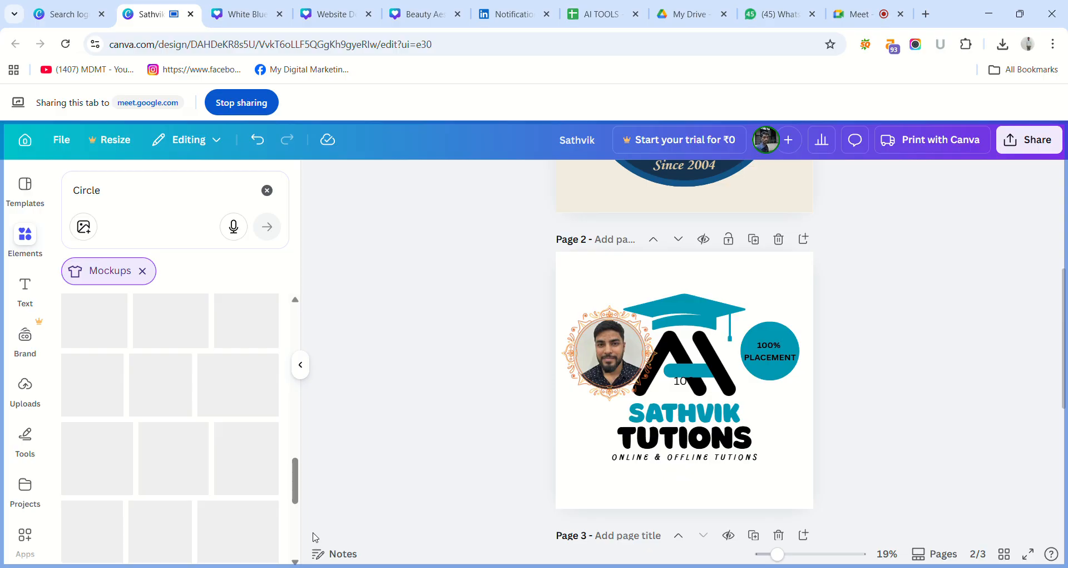
{"action": "left_click_drag", "start_coordinate": [296, 476], "coordinate": [306, 533]}
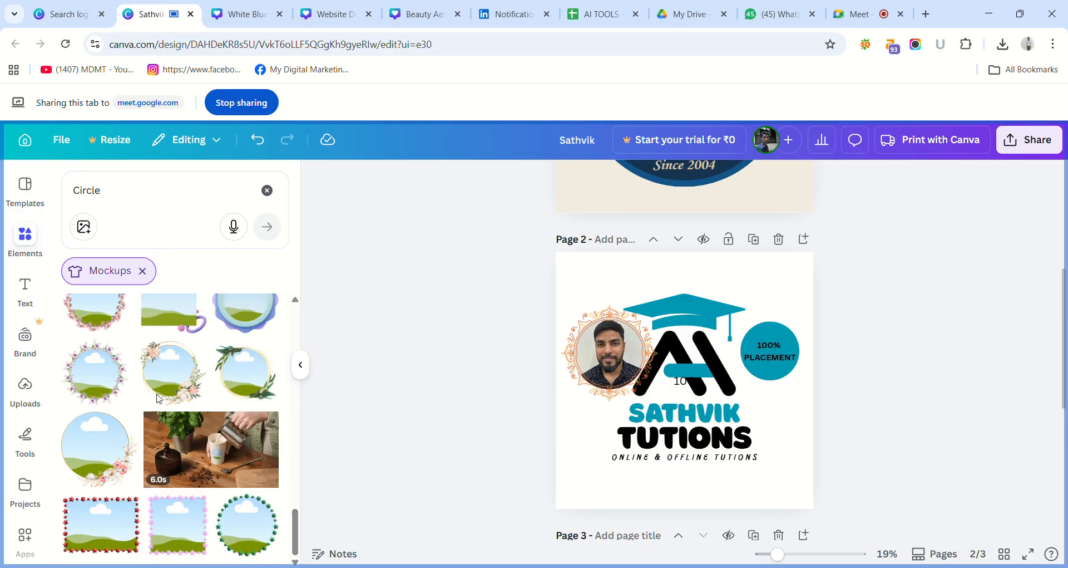
{"action": "left_click", "coordinate": [34, 246]}
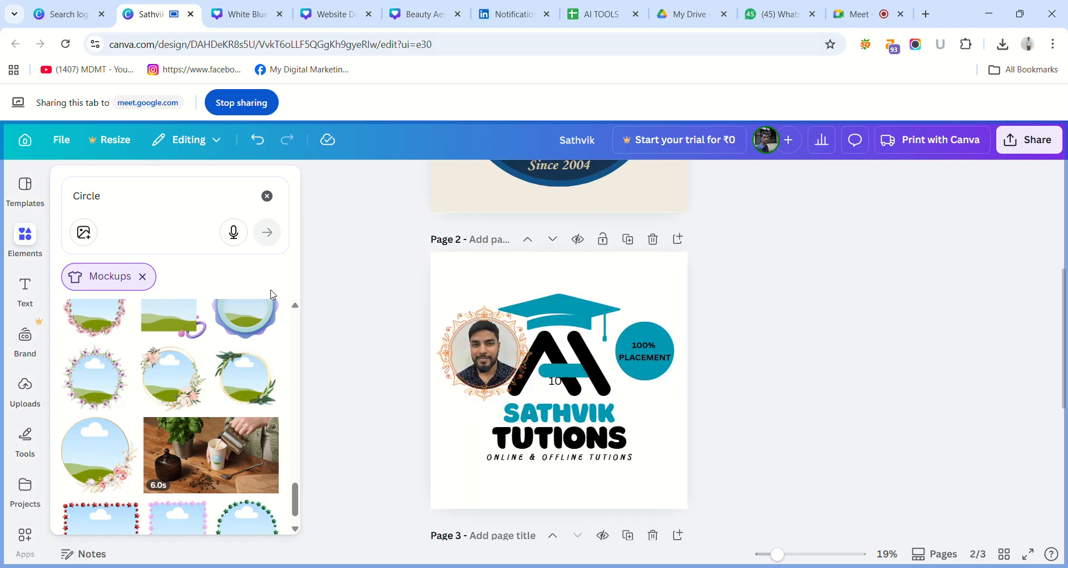
{"action": "left_click", "coordinate": [143, 277]}
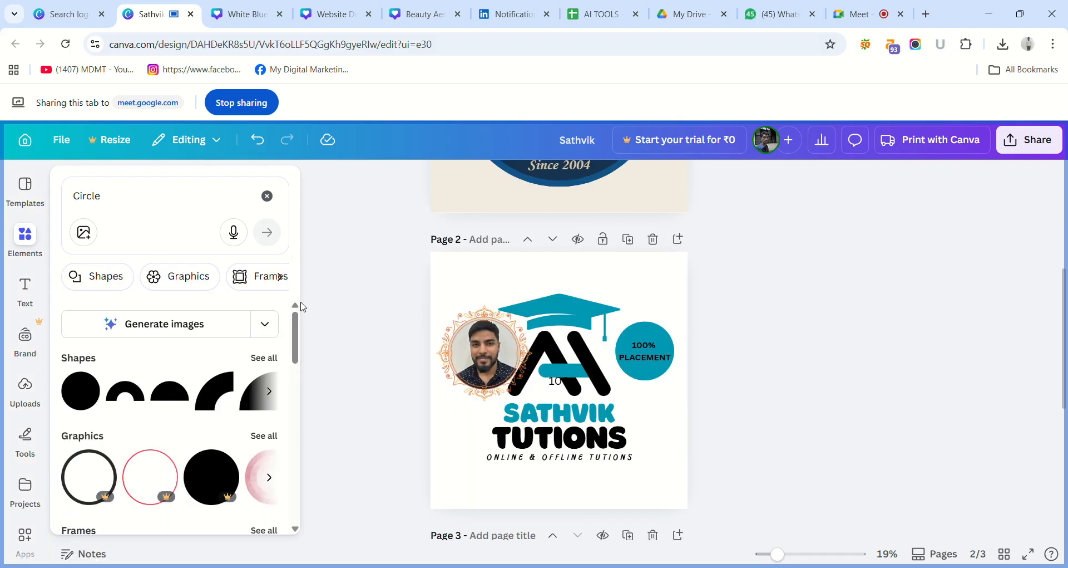
View all the circle chart types in the element results, then remove the Charts filter.
{"action": "left_click_drag", "start_coordinate": [298, 327], "coordinate": [325, 428]}
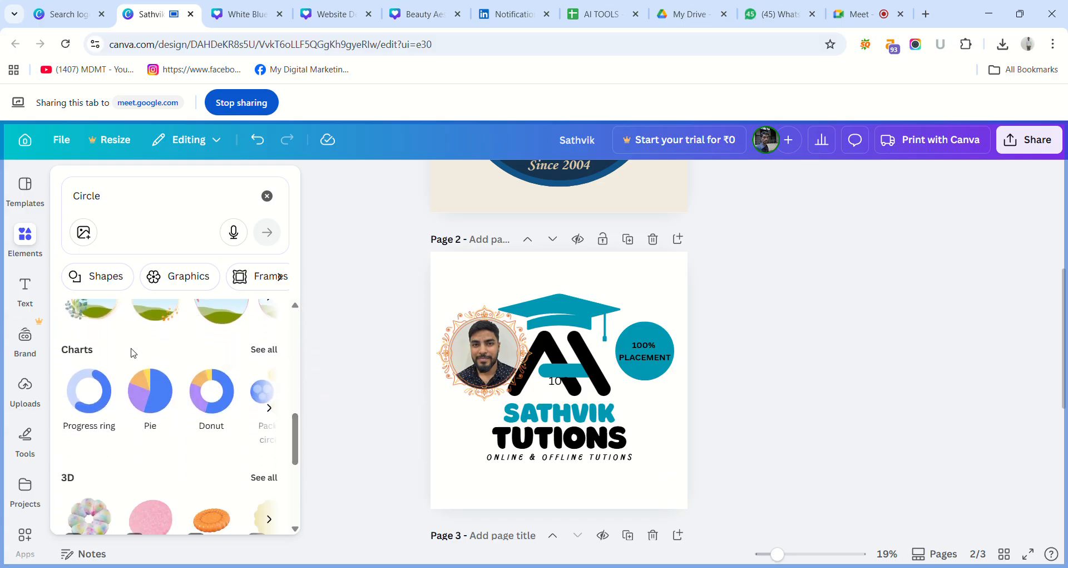
{"action": "left_click", "coordinate": [264, 350]}
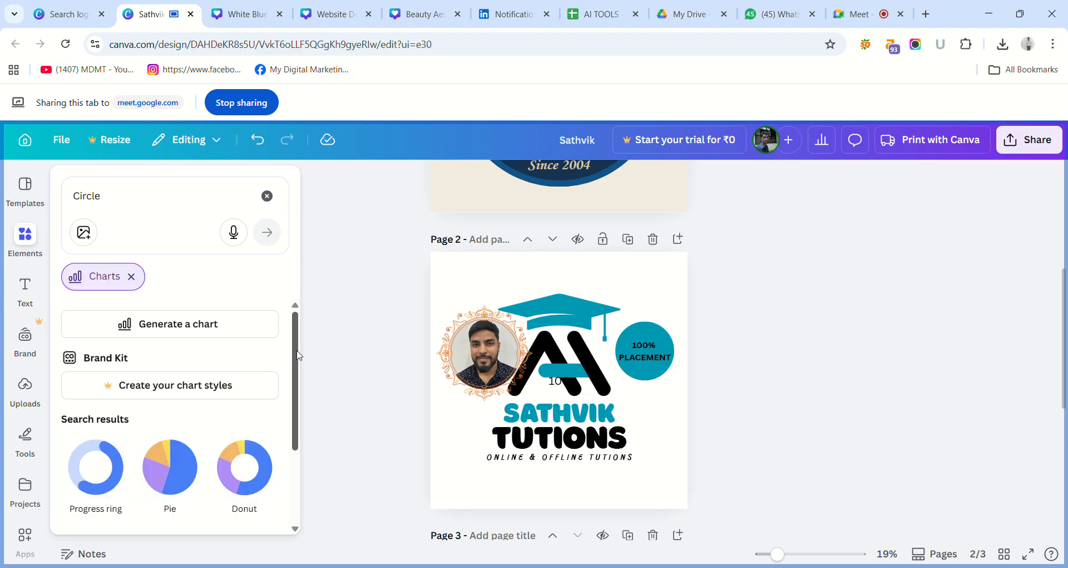
{"action": "left_click_drag", "start_coordinate": [299, 355], "coordinate": [317, 449]}
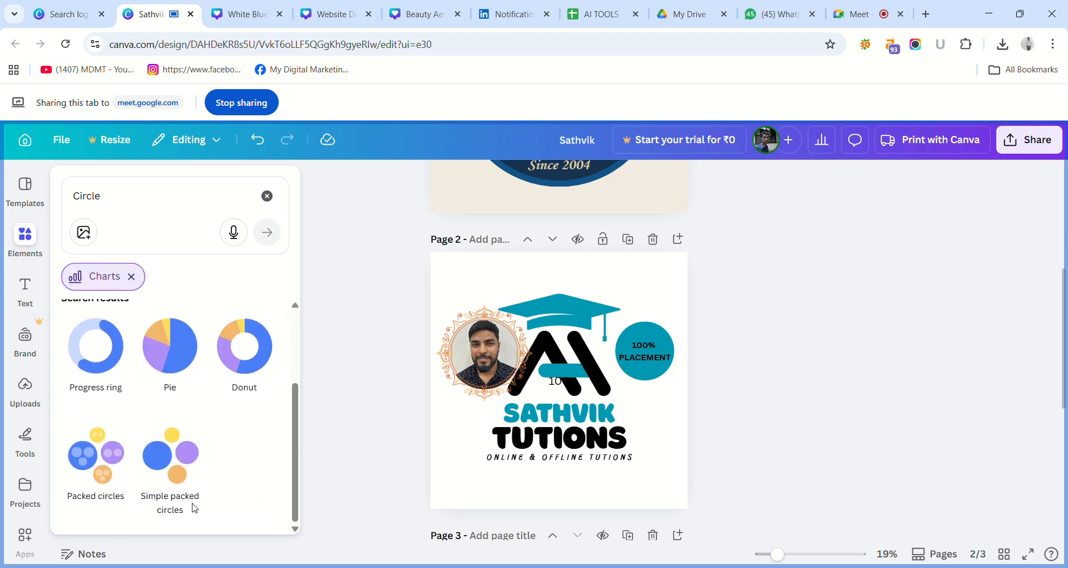
{"action": "left_click", "coordinate": [132, 277]}
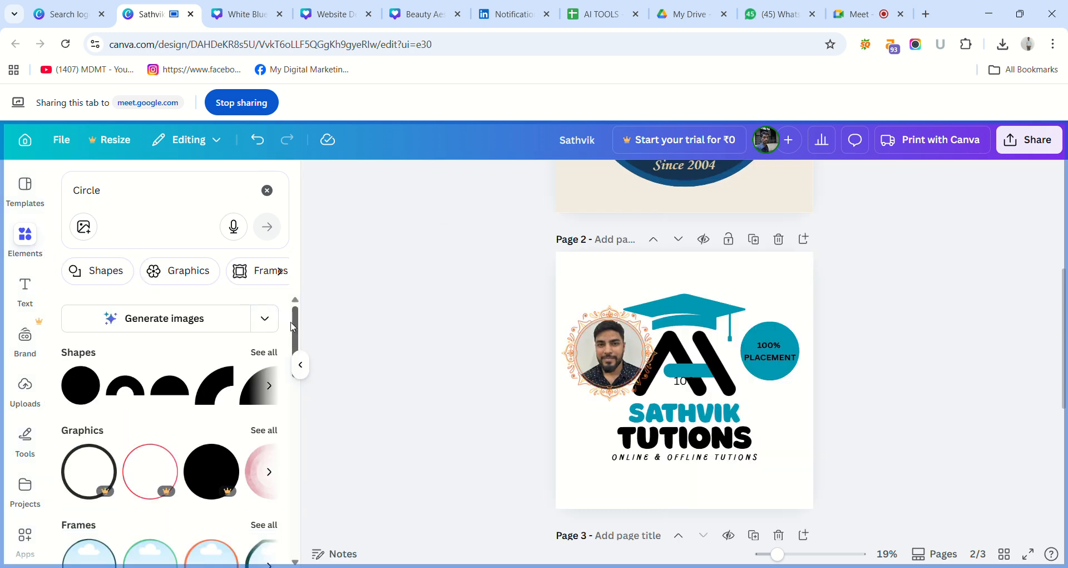
Examine the complete list of 3D circle elements, then remove the 3D filter.
{"action": "left_click_drag", "start_coordinate": [295, 327], "coordinate": [330, 474]}
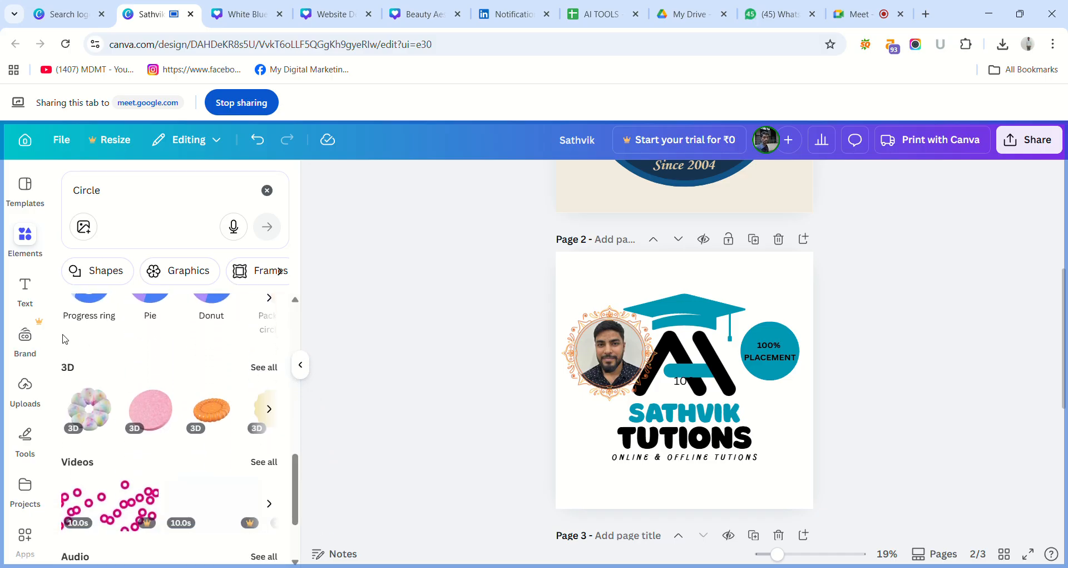
{"action": "left_click", "coordinate": [263, 368]}
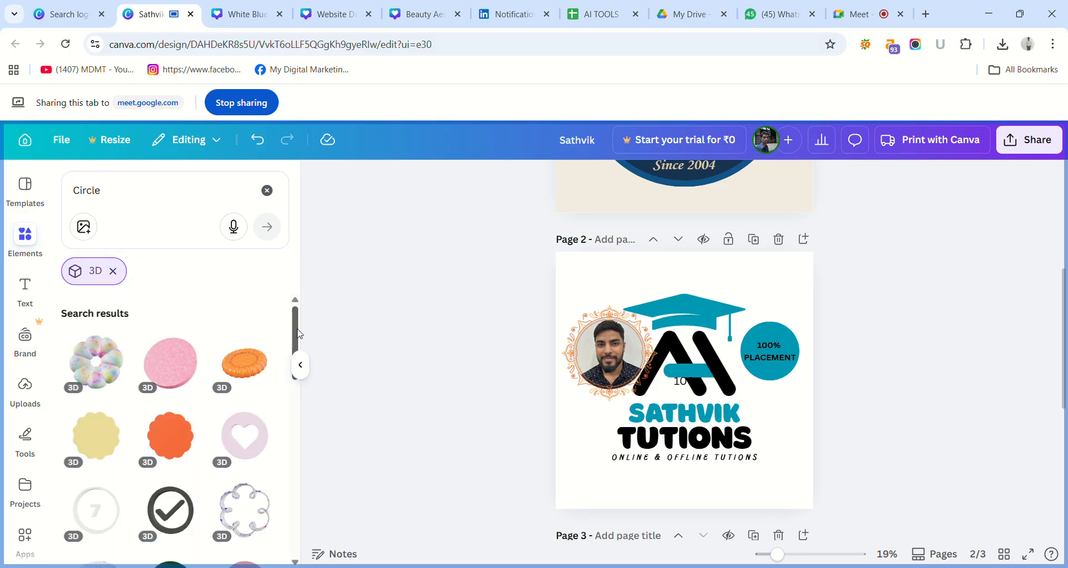
{"action": "left_click_drag", "start_coordinate": [299, 333], "coordinate": [312, 522]}
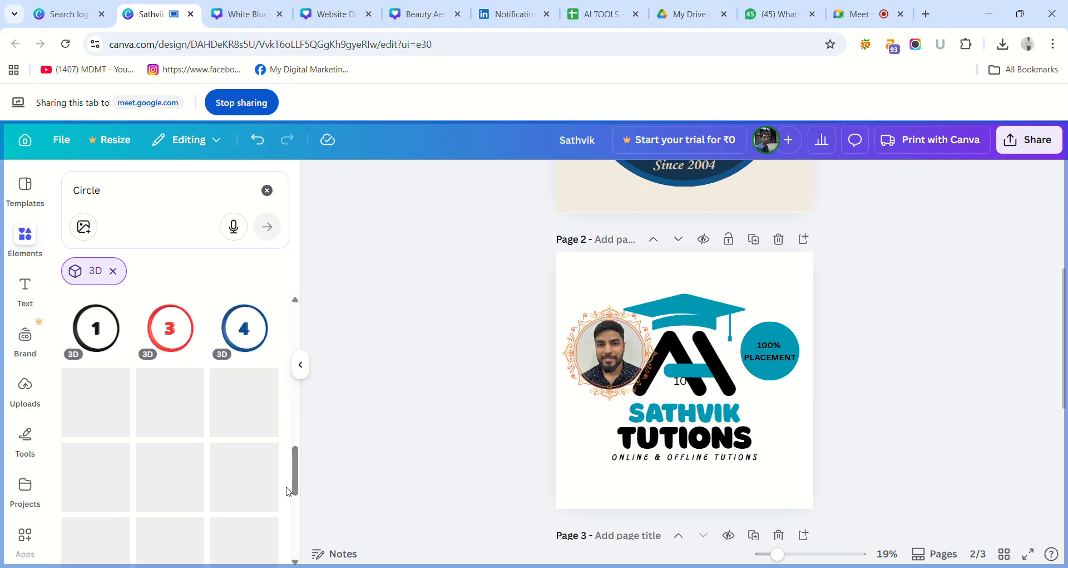
{"action": "scroll", "coordinate": [295, 478], "scroll_direction": "down", "scroll_amount": 4}
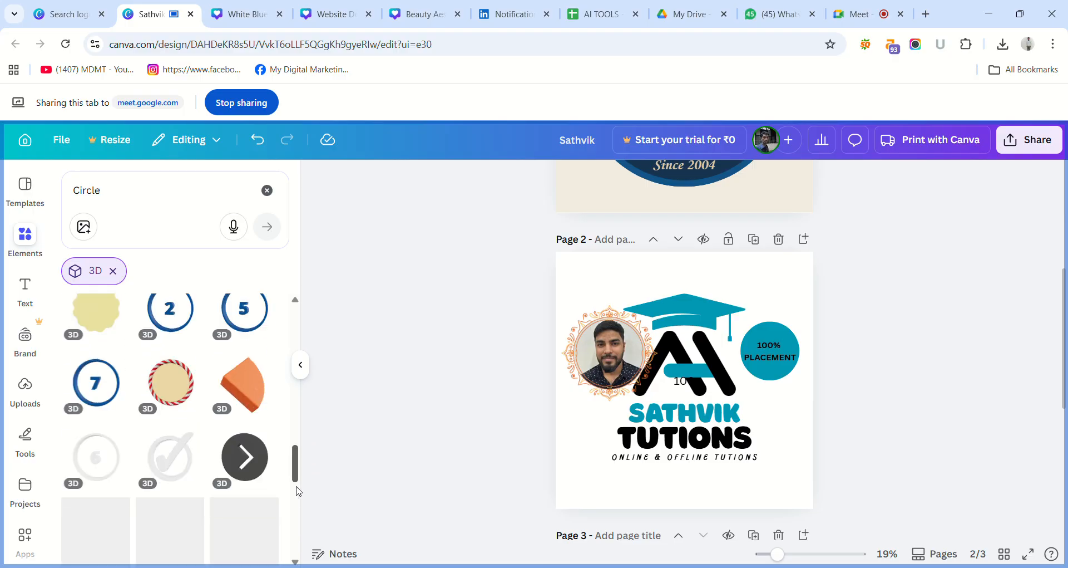
{"action": "left_click_drag", "start_coordinate": [295, 479], "coordinate": [275, 346]}
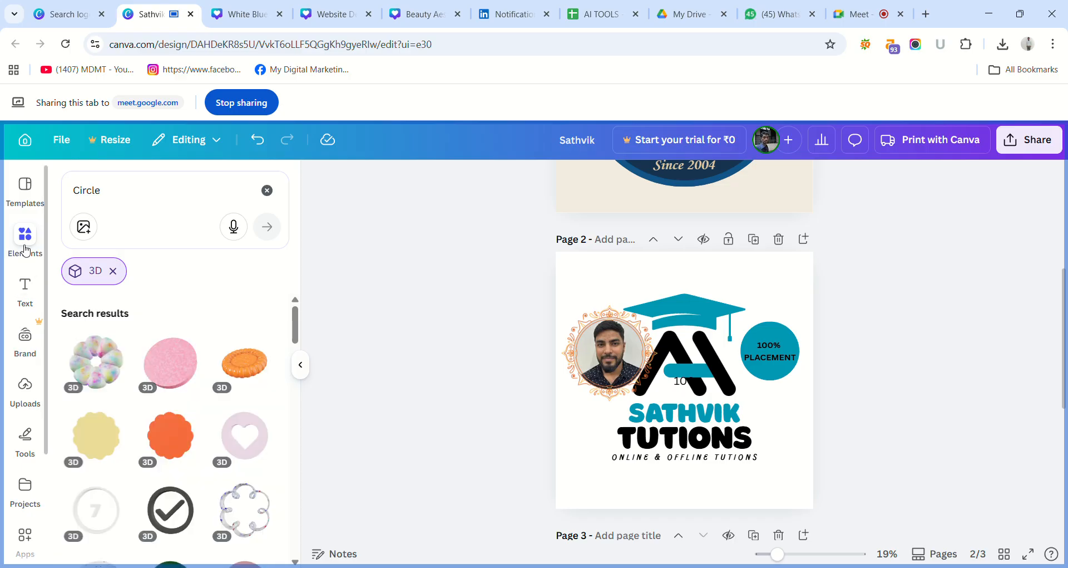
{"action": "left_click", "coordinate": [25, 249]}
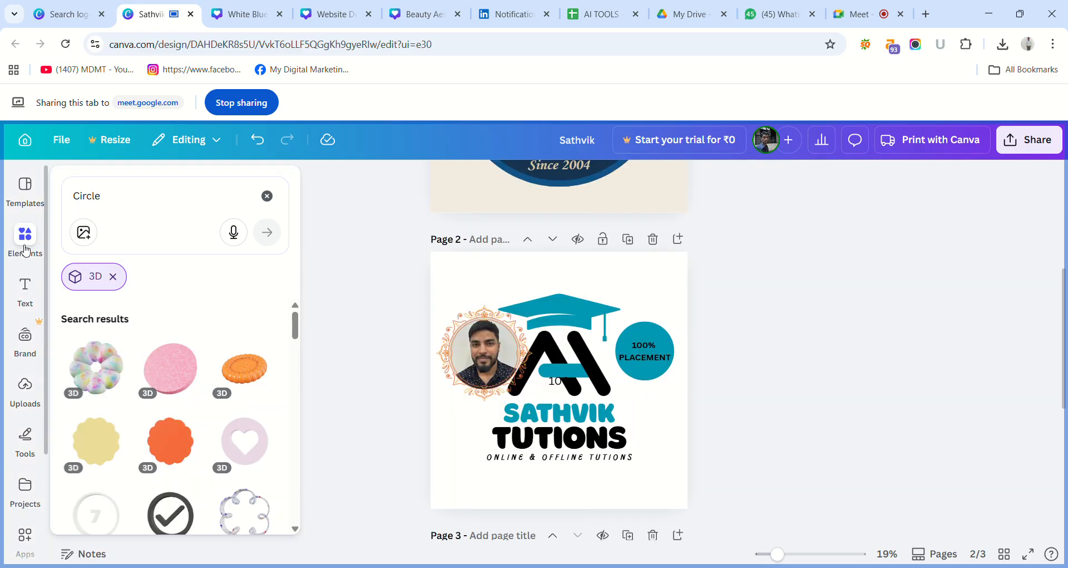
{"action": "left_click", "coordinate": [117, 273]}
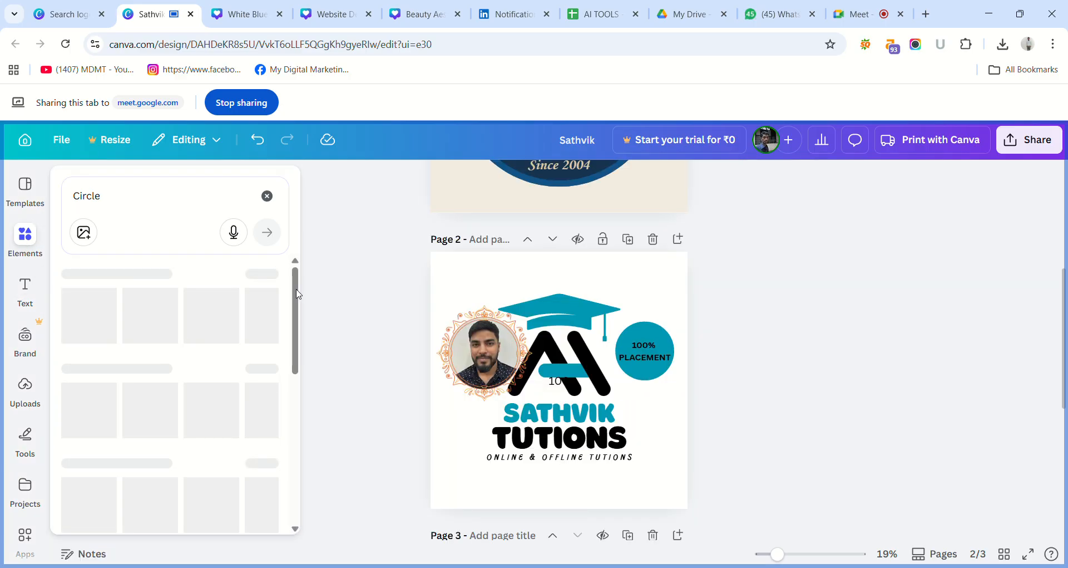
Browse the row of circle videos in the element search results.
{"action": "left_click_drag", "start_coordinate": [317, 339], "coordinate": [297, 473]}
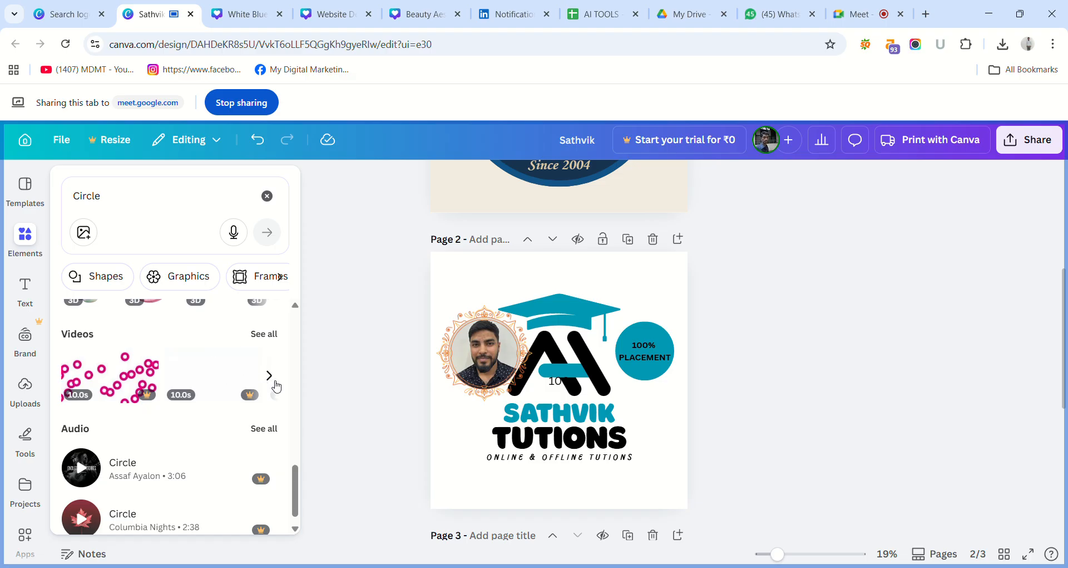
{"action": "left_click", "coordinate": [276, 385]}
{"action": "left_click", "coordinate": [277, 386]}
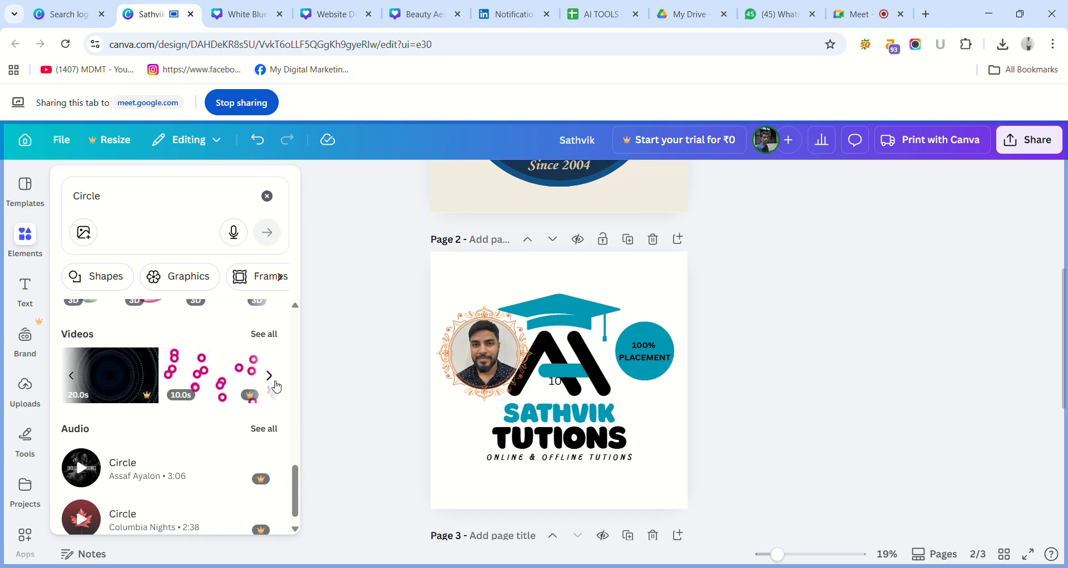
{"action": "left_click", "coordinate": [277, 385]}
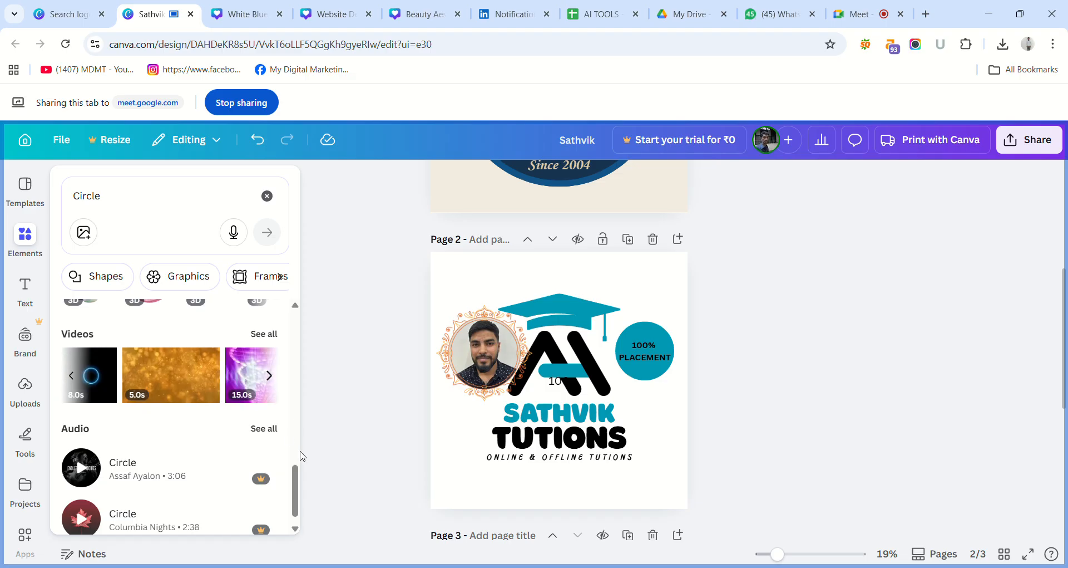
View all circle audio tracks in the element results, preview the 1:11 Circle track, then remove the Audio filter.
{"action": "scroll", "coordinate": [295, 470], "scroll_direction": "down", "scroll_amount": 1}
{"action": "mouse_move", "coordinate": [139, 445]}
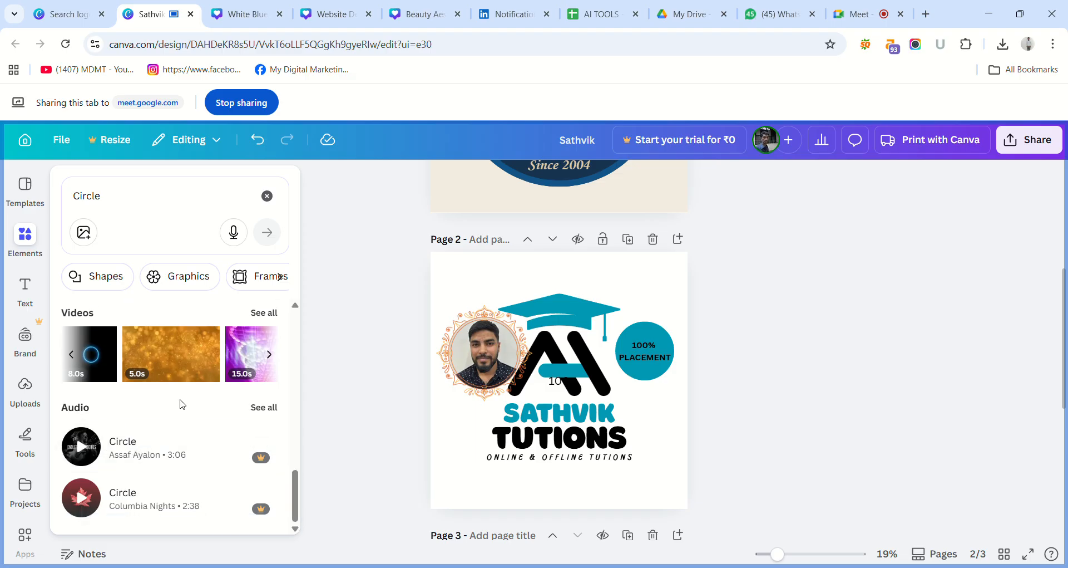
{"action": "left_click", "coordinate": [263, 407]}
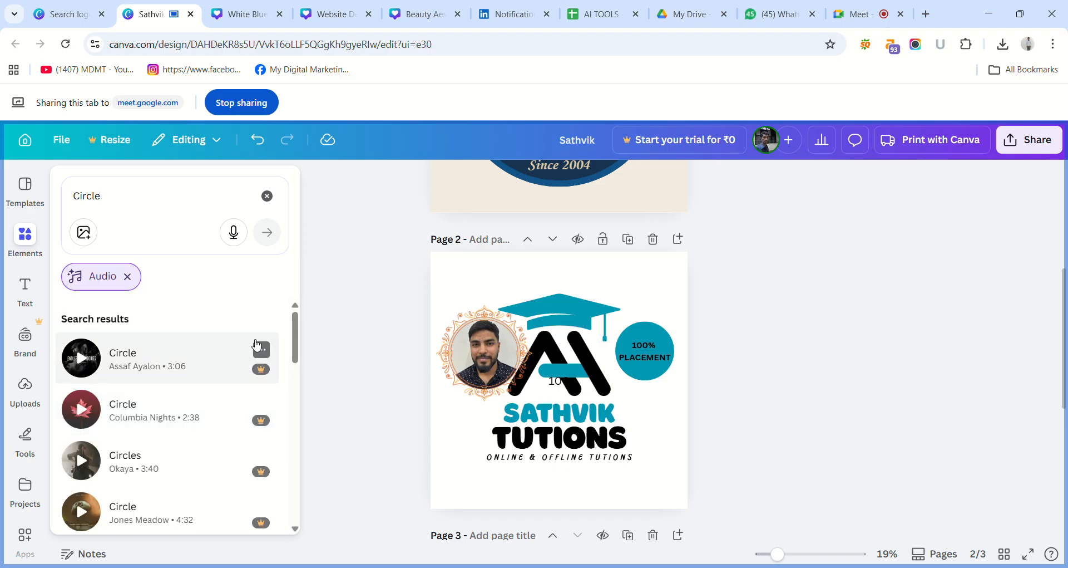
{"action": "left_click_drag", "start_coordinate": [296, 336], "coordinate": [332, 423]}
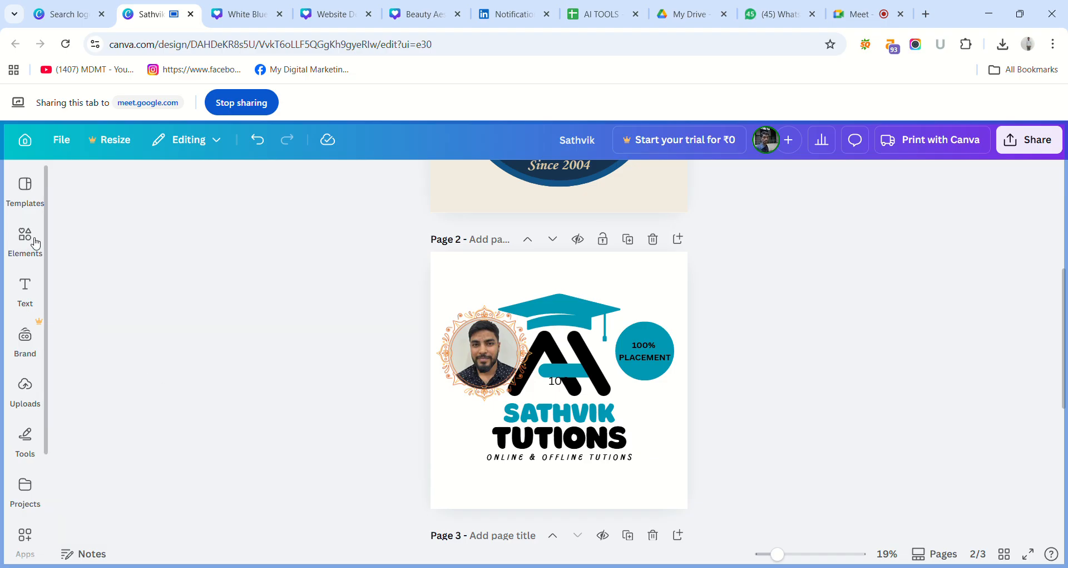
{"action": "left_click", "coordinate": [35, 242]}
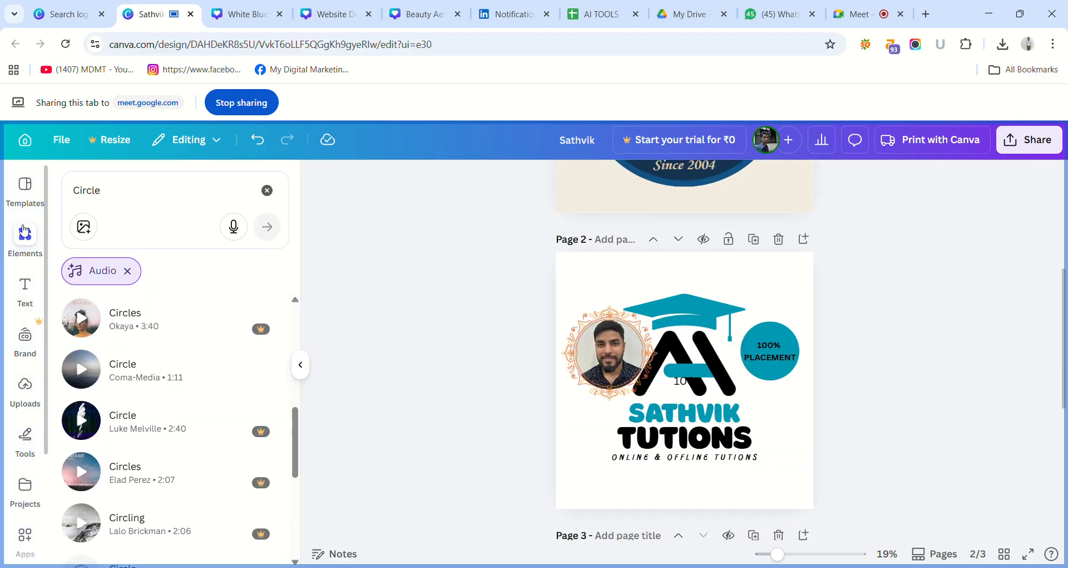
{"action": "left_click", "coordinate": [82, 369]}
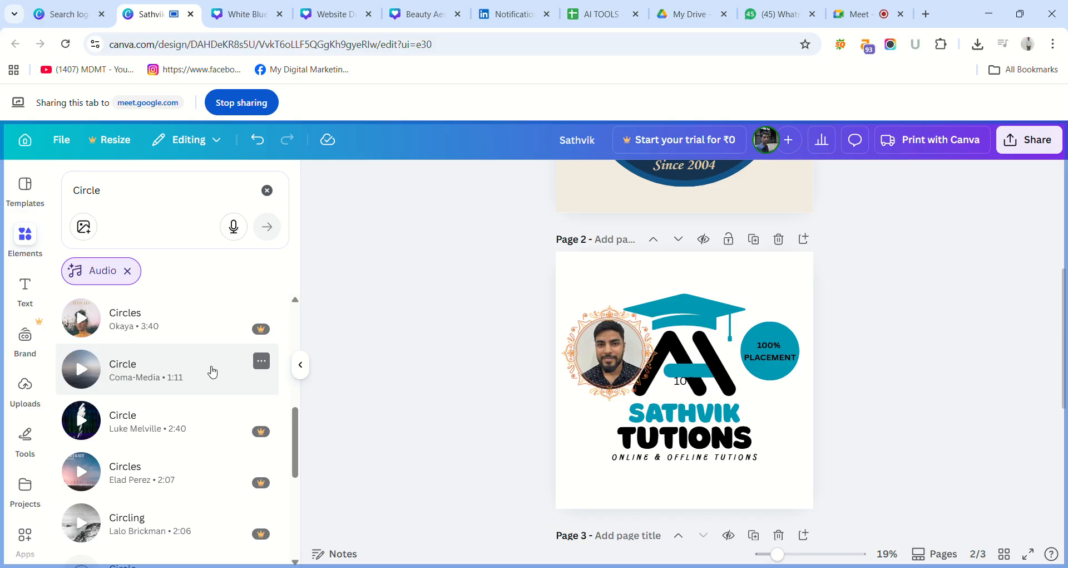
{"action": "left_click_drag", "start_coordinate": [296, 429], "coordinate": [308, 522]}
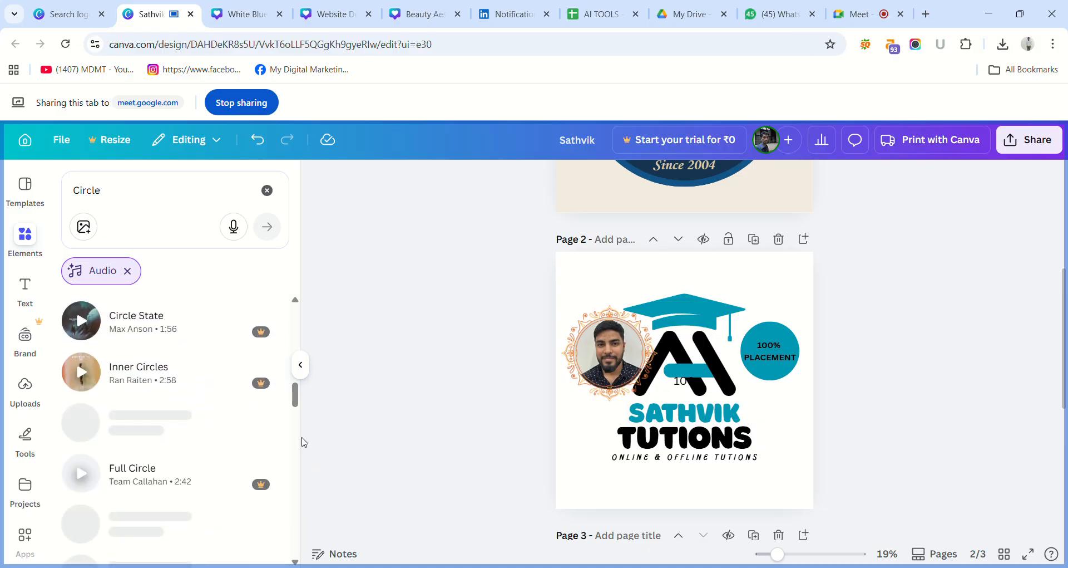
{"action": "left_click_drag", "start_coordinate": [304, 442], "coordinate": [308, 474]}
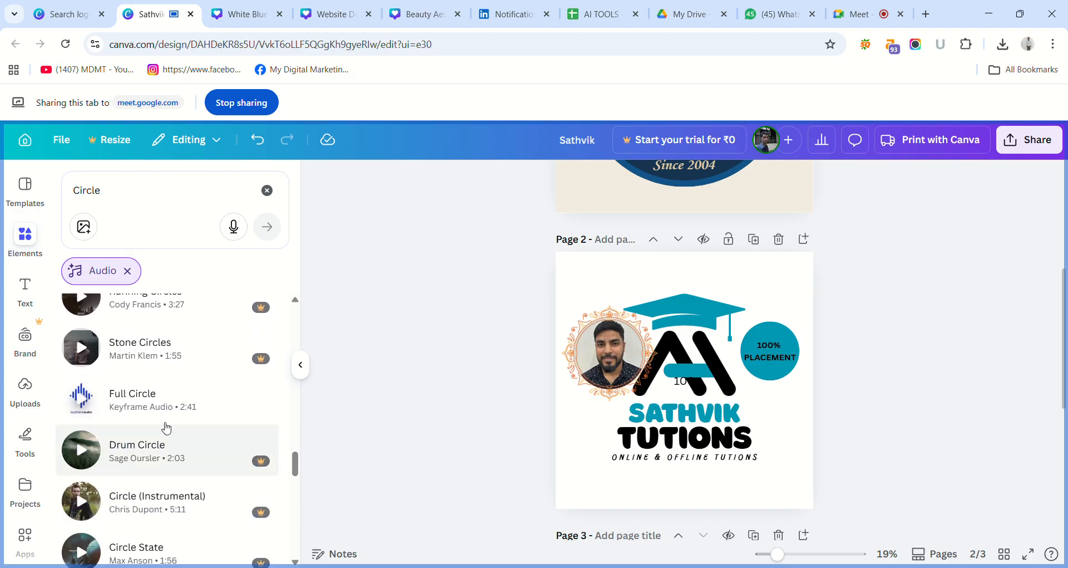
{"action": "left_click", "coordinate": [129, 271]}
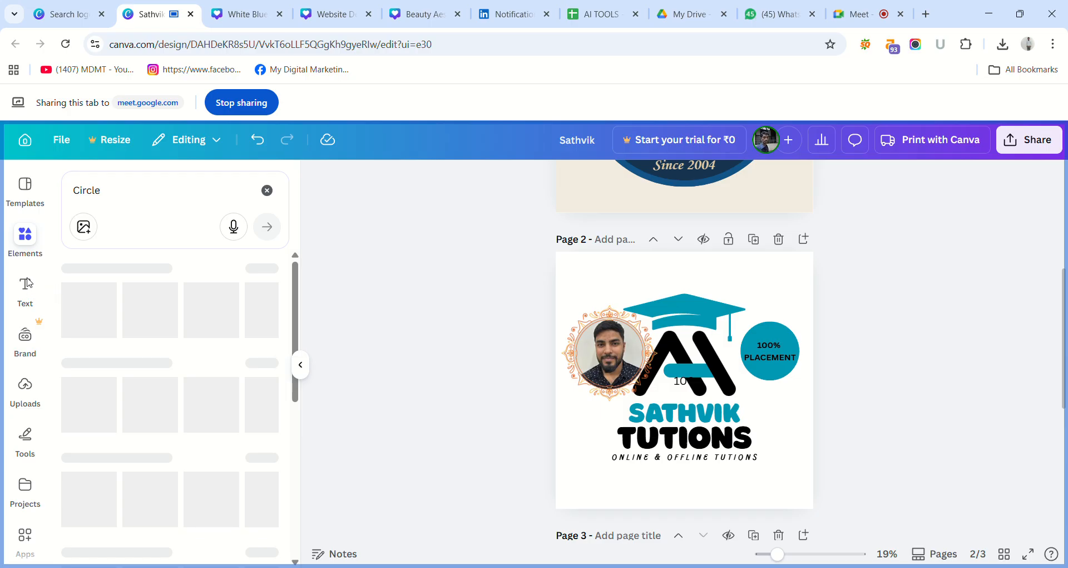
Reopen the full list of circle audio tracks from the element results and browse further through it.
{"action": "left_click", "coordinate": [33, 241]}
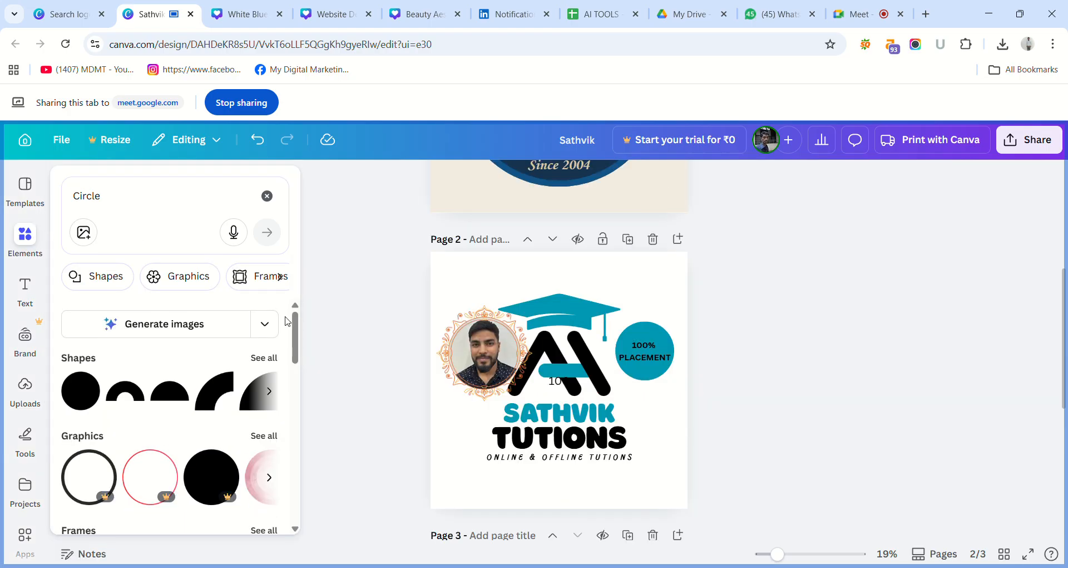
{"action": "left_click_drag", "start_coordinate": [295, 336], "coordinate": [321, 500]}
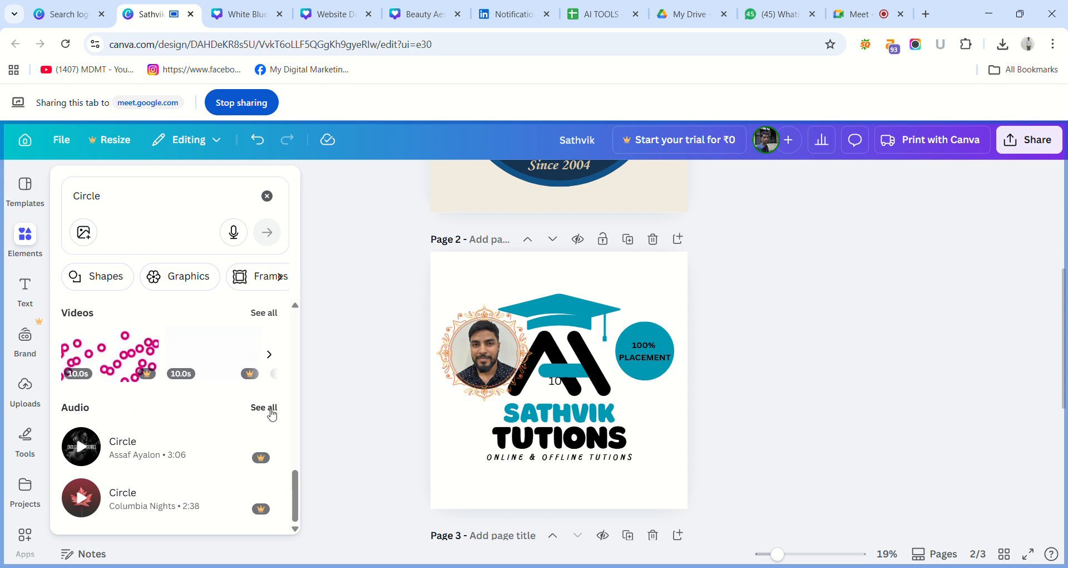
{"action": "left_click", "coordinate": [272, 415]}
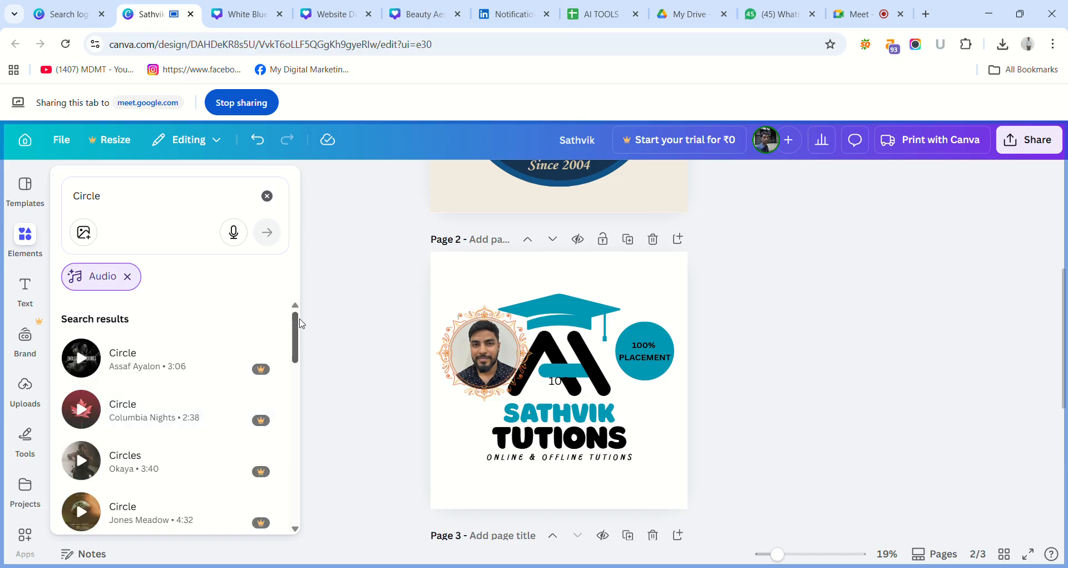
{"action": "left_click_drag", "start_coordinate": [297, 324], "coordinate": [319, 496]}
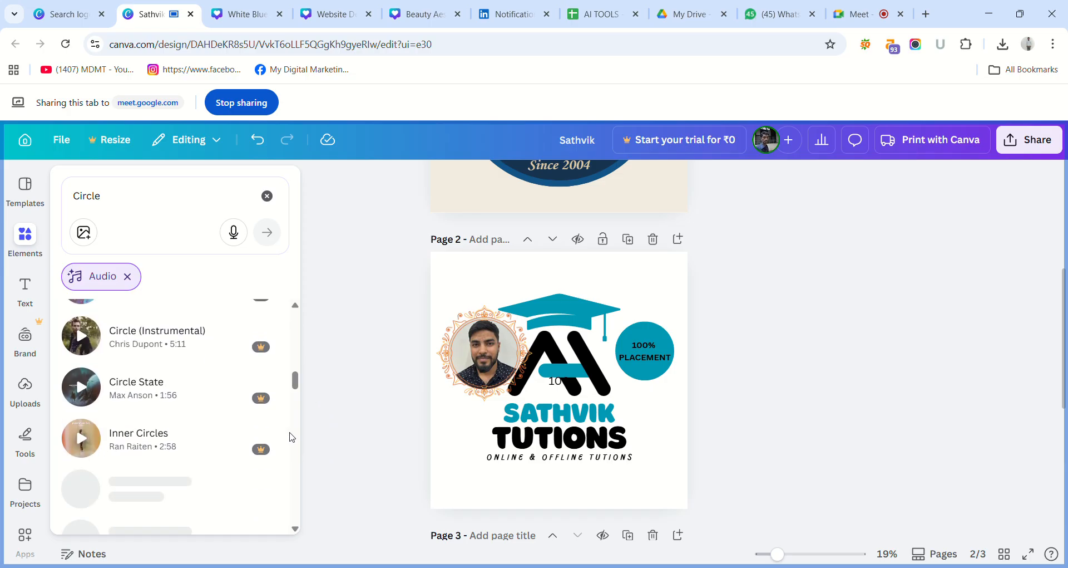
{"action": "left_click_drag", "start_coordinate": [298, 390], "coordinate": [298, 459]}
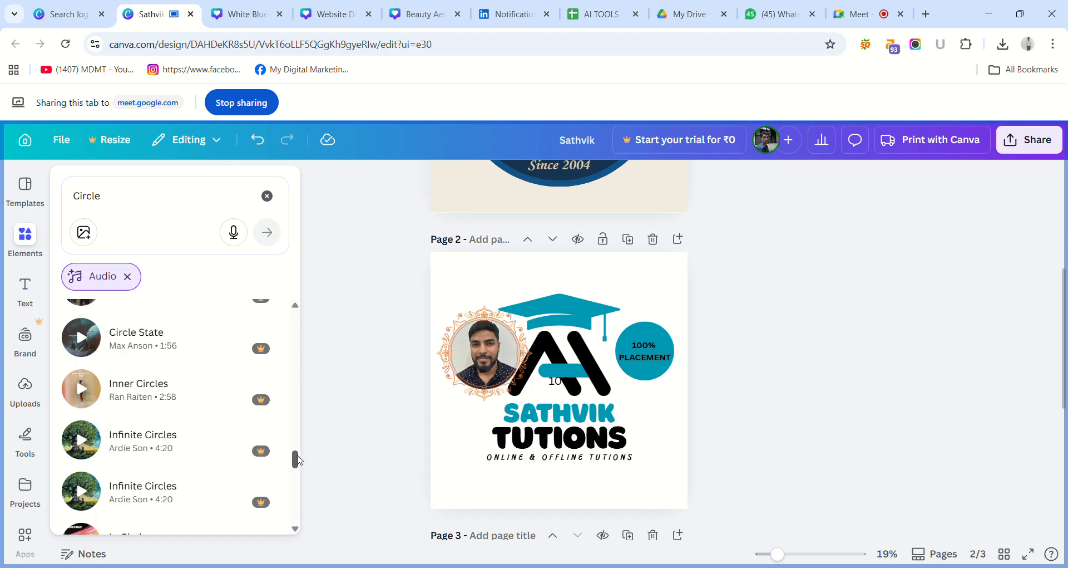
{"action": "left_click_drag", "start_coordinate": [298, 459], "coordinate": [303, 486]}
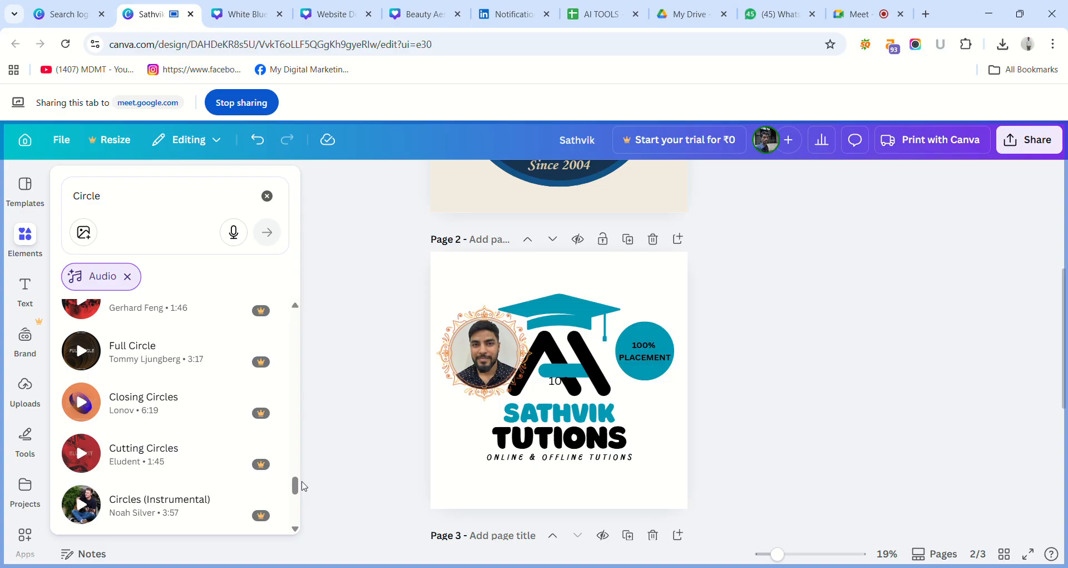
{"action": "left_click", "coordinate": [28, 233]}
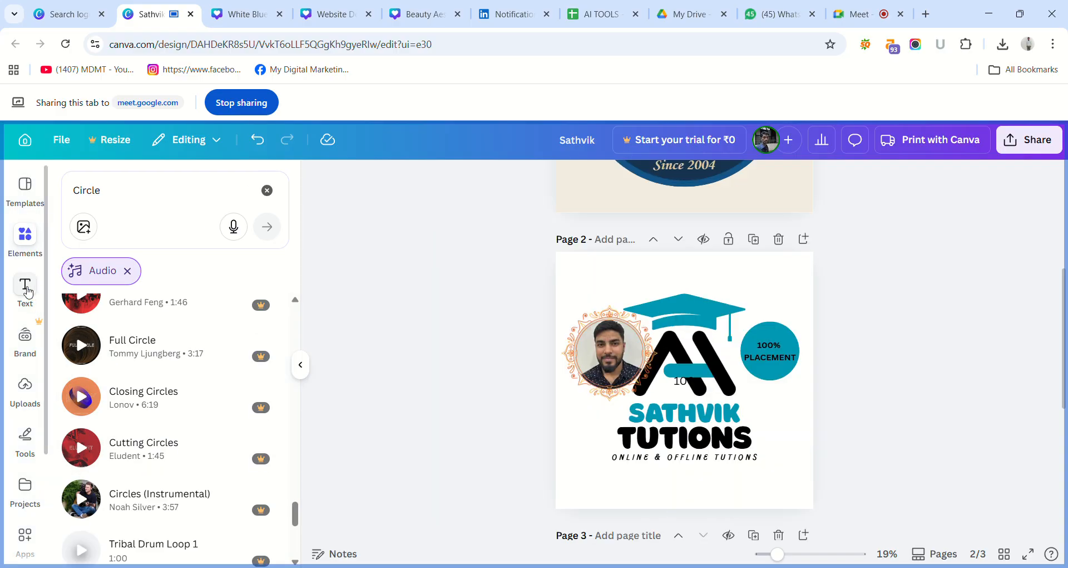
Look at the available text styles, then at the Guidelines and Logos sections of the Brand Kit.
{"action": "left_click", "coordinate": [27, 291]}
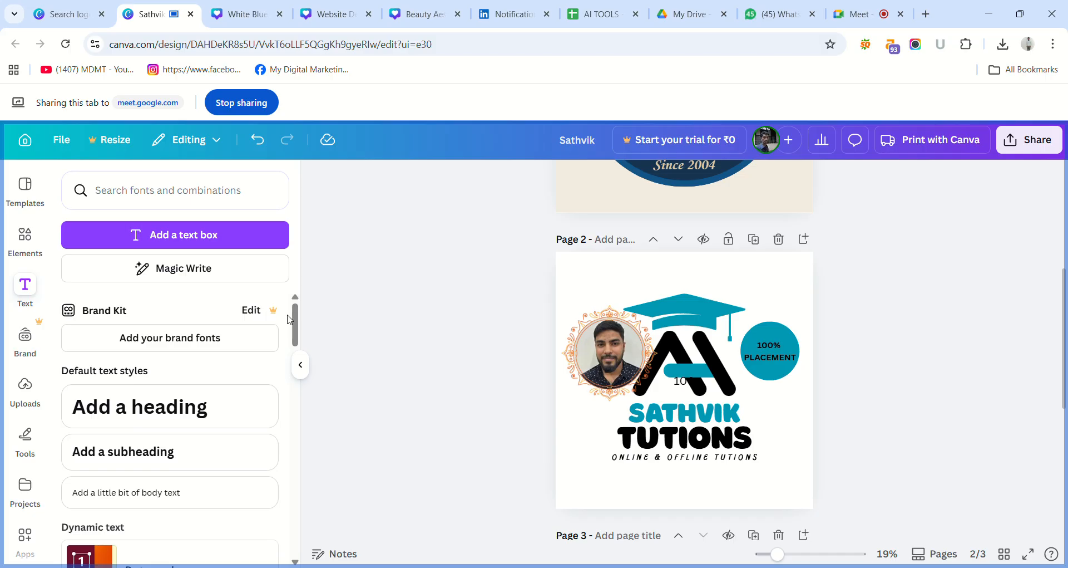
{"action": "left_click_drag", "start_coordinate": [295, 336], "coordinate": [273, 345]}
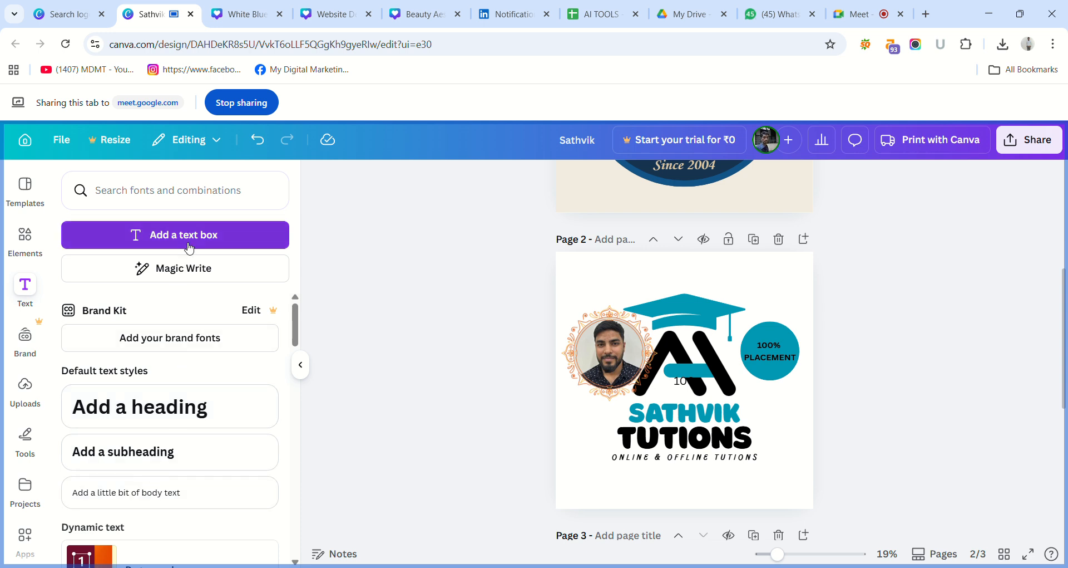
{"action": "left_click", "coordinate": [35, 346]}
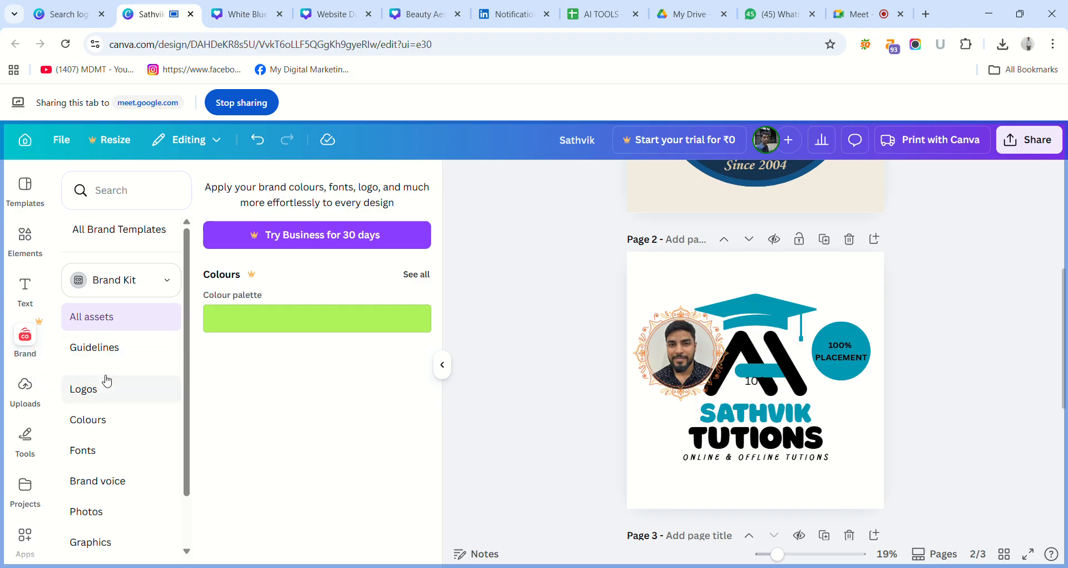
{"action": "left_click", "coordinate": [108, 346]}
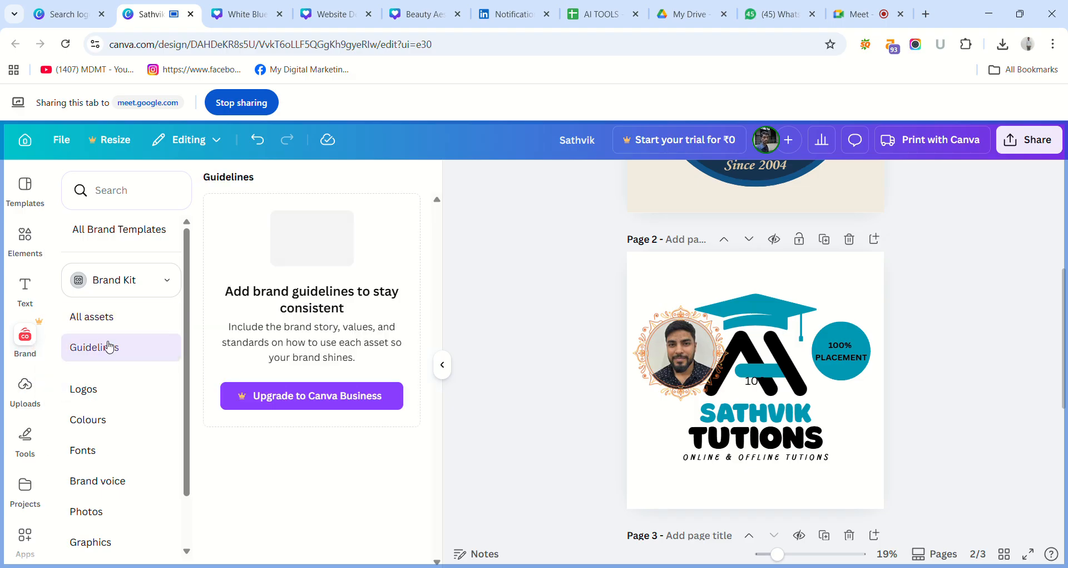
{"action": "left_click", "coordinate": [87, 390]}
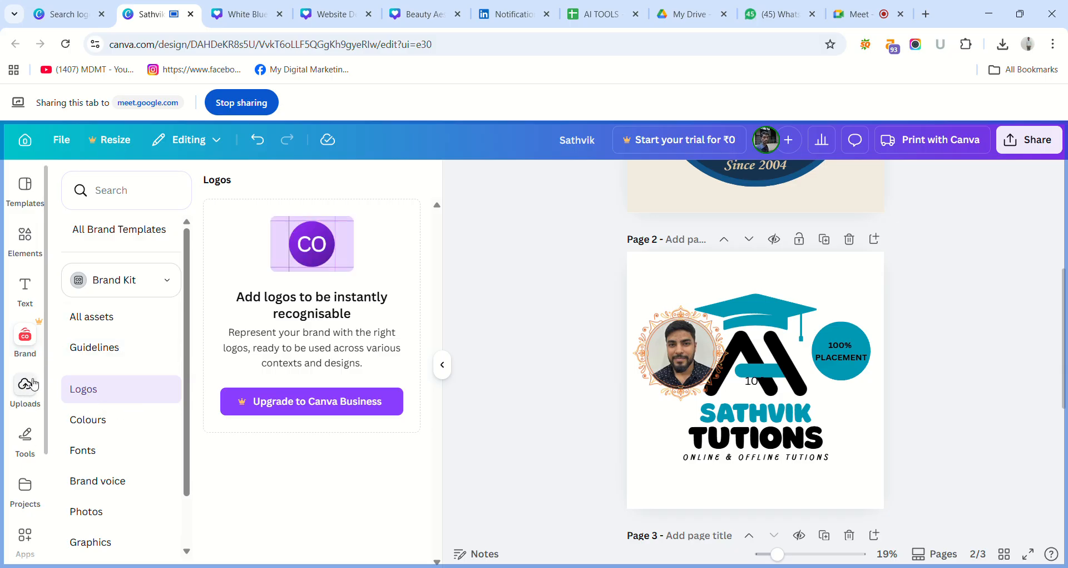
Look through the uploaded images, videos and audio files.
{"action": "left_click", "coordinate": [39, 384]}
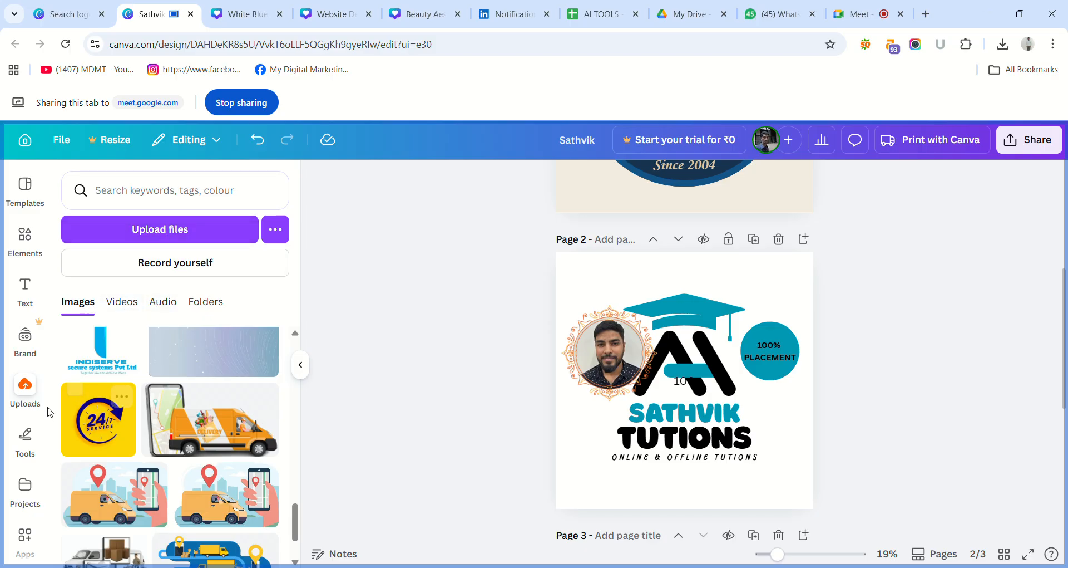
{"action": "left_click", "coordinate": [125, 300]}
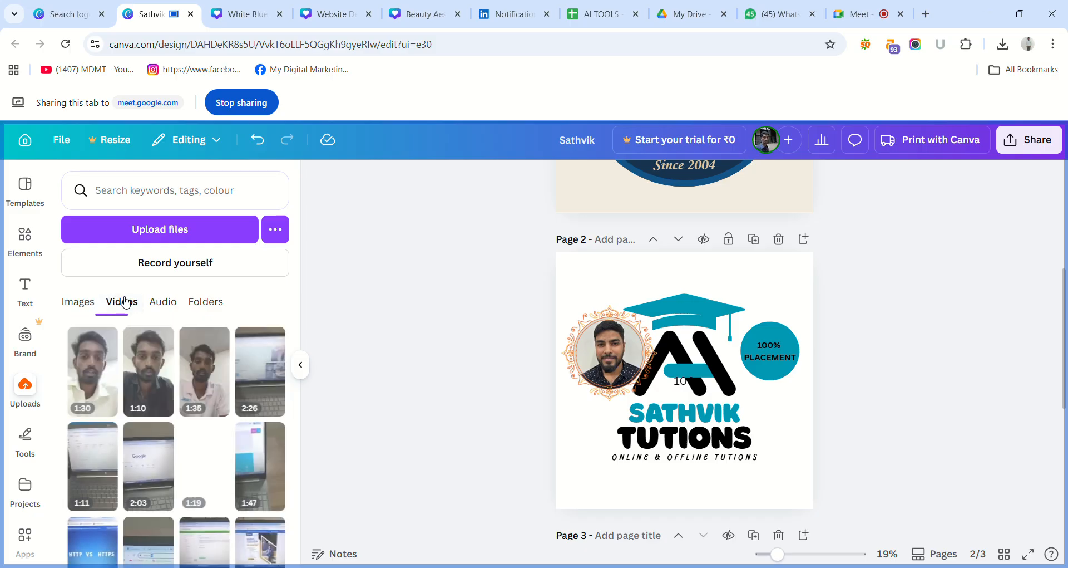
{"action": "left_click", "coordinate": [162, 304]}
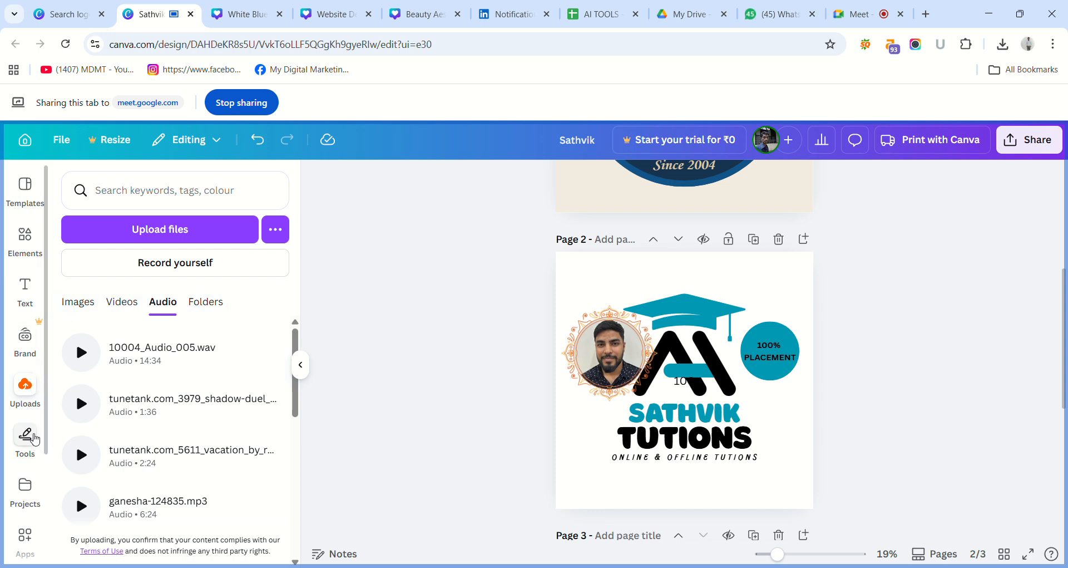
Show the Shapes options and the drawing pens among the design tools.
{"action": "left_click", "coordinate": [26, 437]}
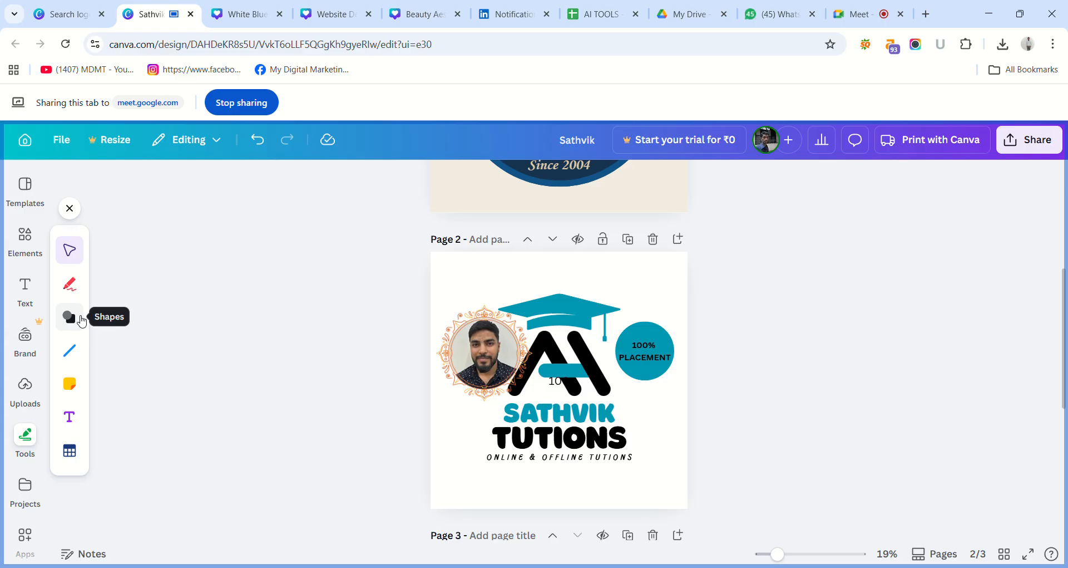
{"action": "left_click", "coordinate": [82, 321]}
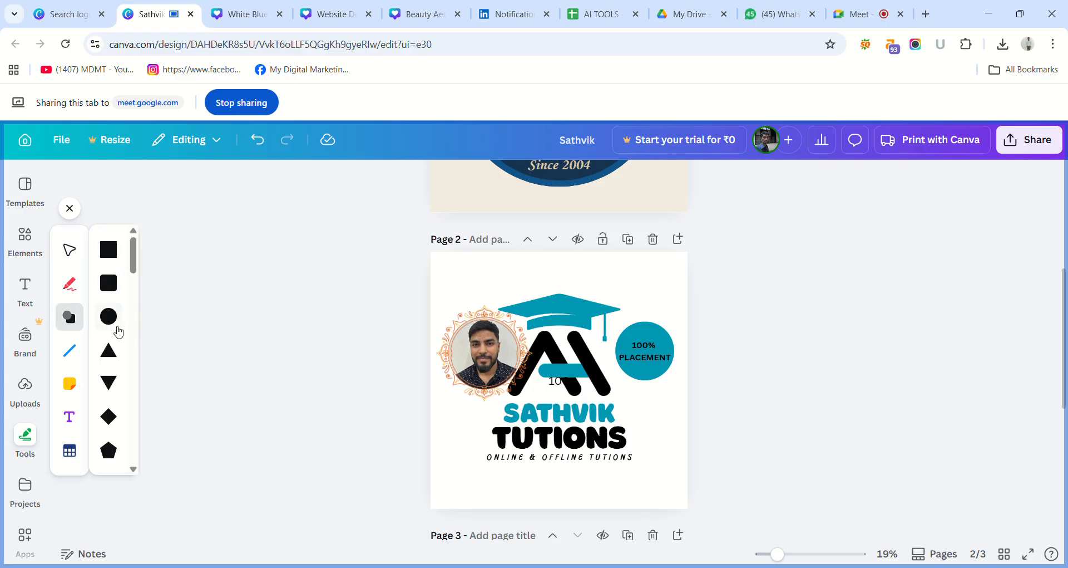
{"action": "left_click", "coordinate": [70, 287]}
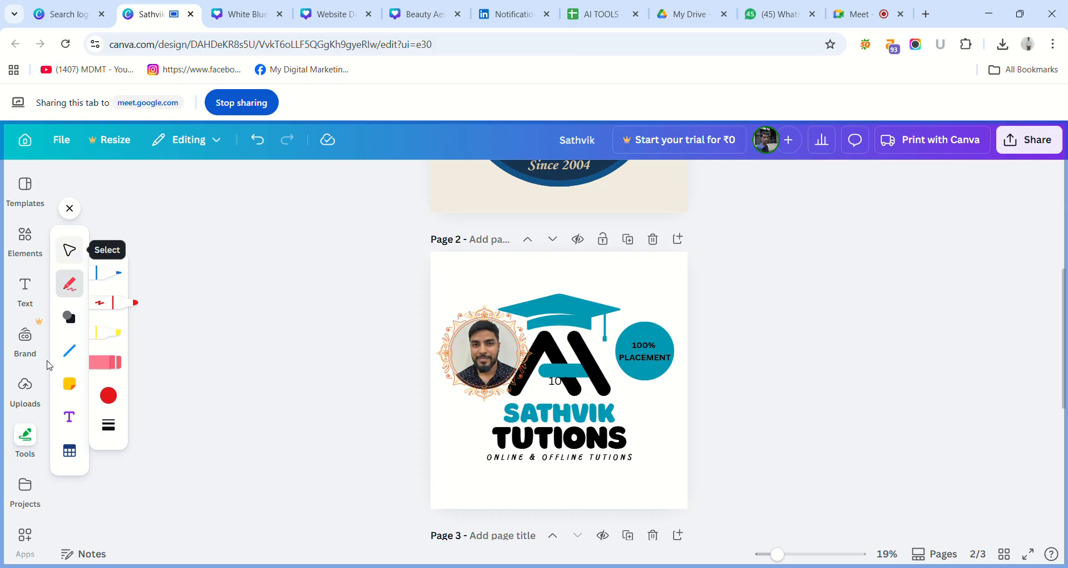
Look over the saved projects, then the apps offered for discovery and the account's own apps.
{"action": "left_click", "coordinate": [37, 493]}
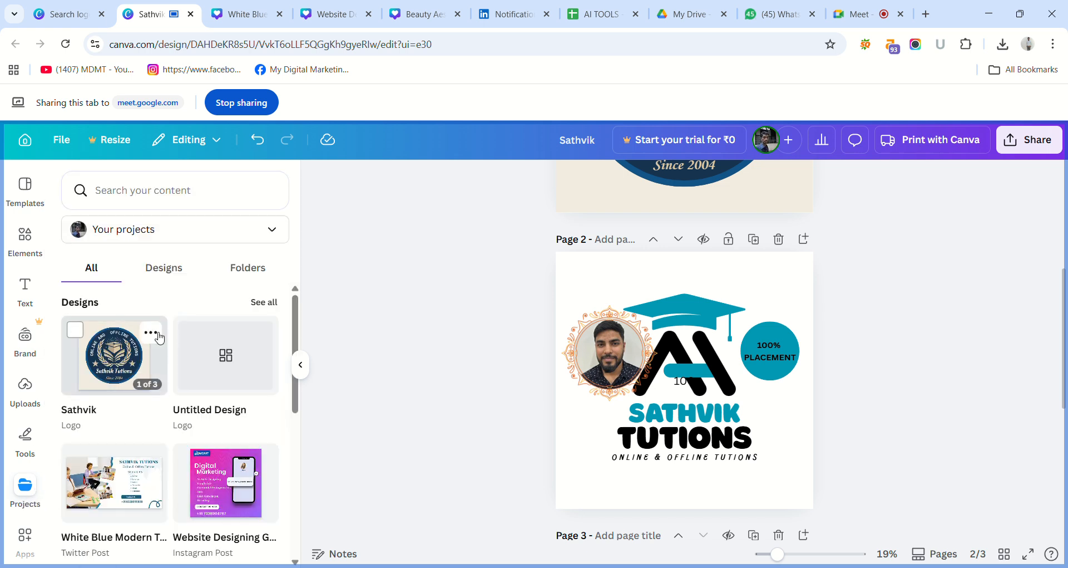
{"action": "left_click_drag", "start_coordinate": [296, 335], "coordinate": [285, 218]}
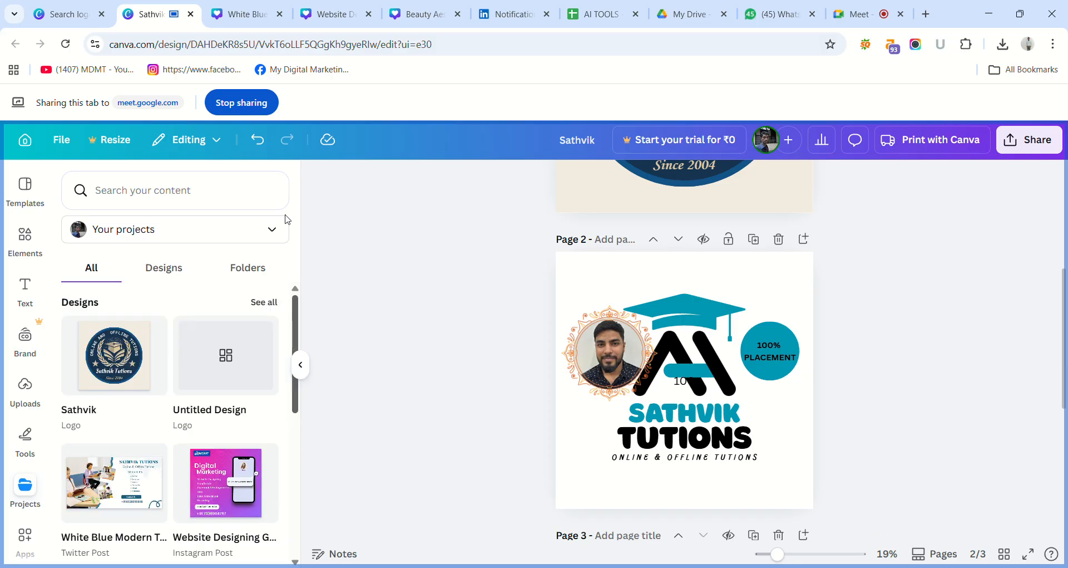
{"action": "left_click", "coordinate": [30, 551]}
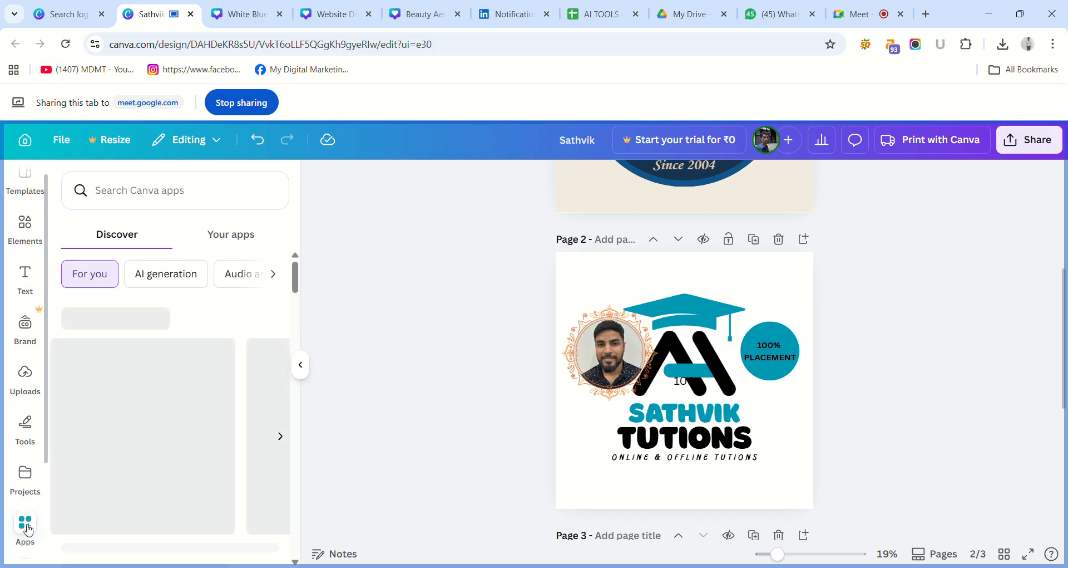
{"action": "left_click", "coordinate": [34, 530]}
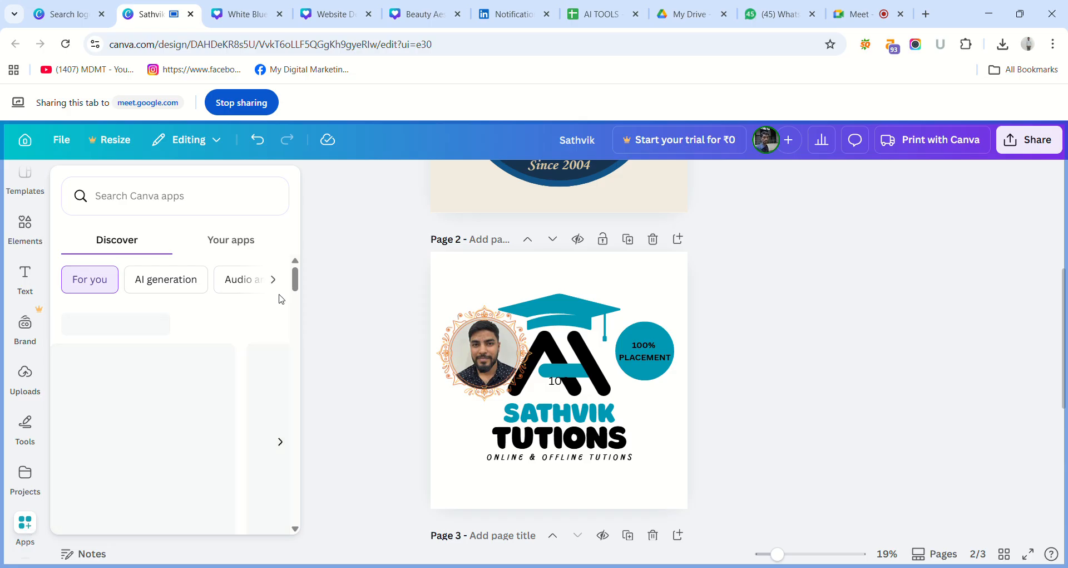
{"action": "left_click_drag", "start_coordinate": [295, 278], "coordinate": [294, 227]}
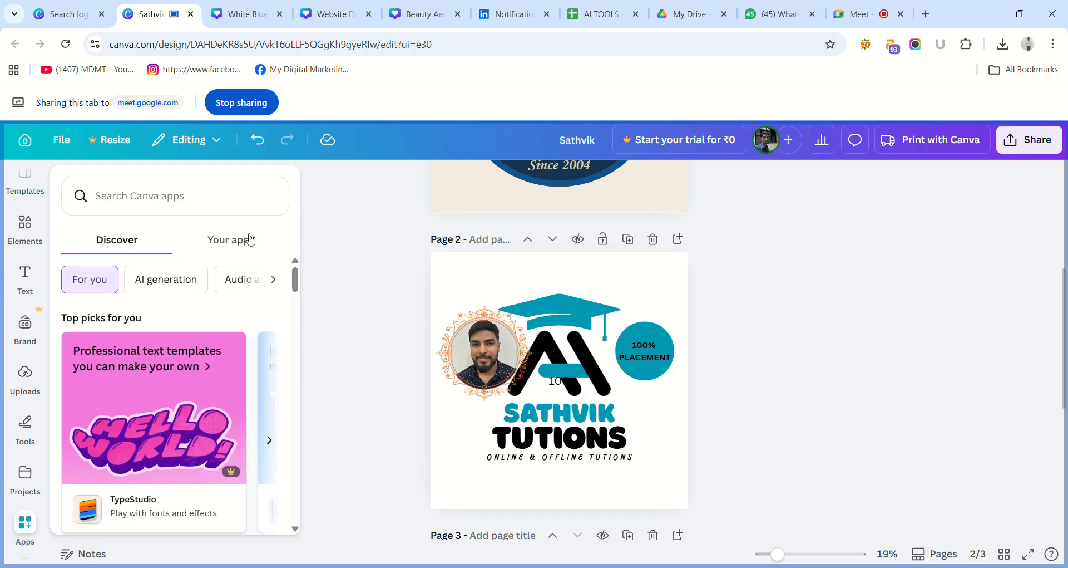
{"action": "left_click", "coordinate": [248, 239]}
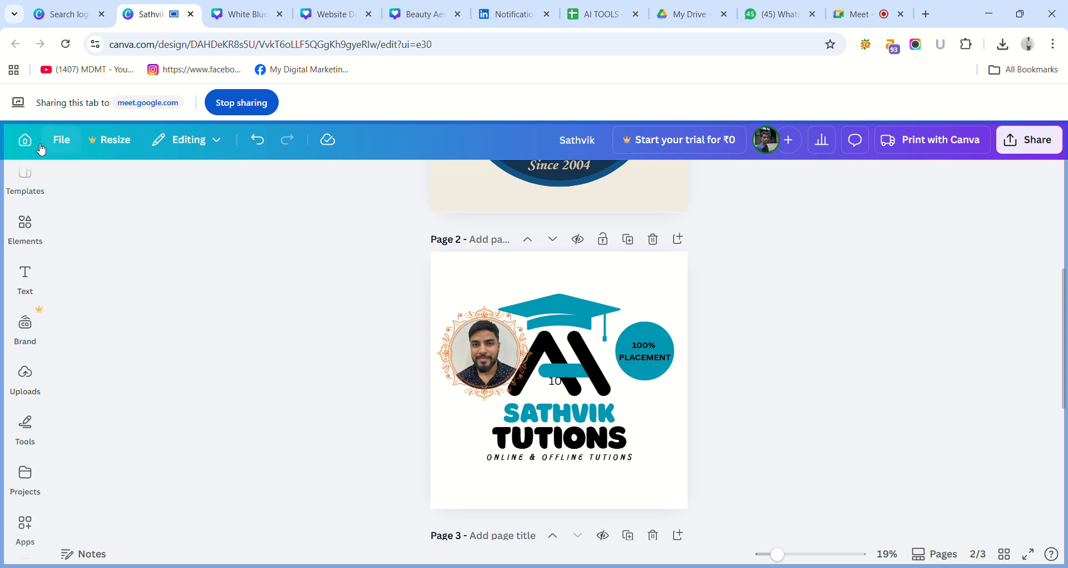
Leave the Sathvik design for the home page, then switch to the browser tab with the logo design-type search.
{"action": "left_click", "coordinate": [25, 141]}
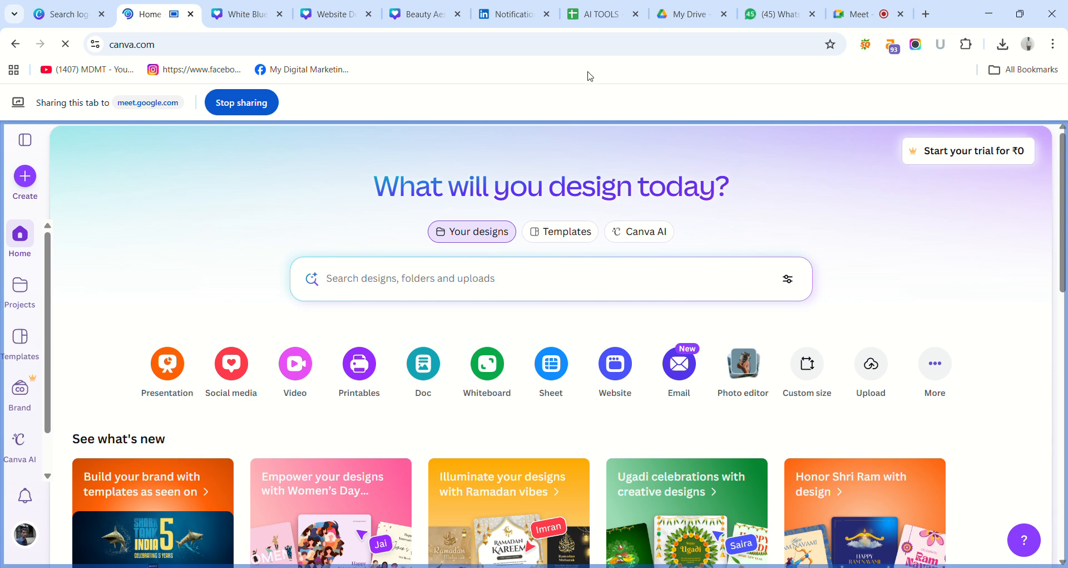
{"action": "left_click", "coordinate": [71, 15]}
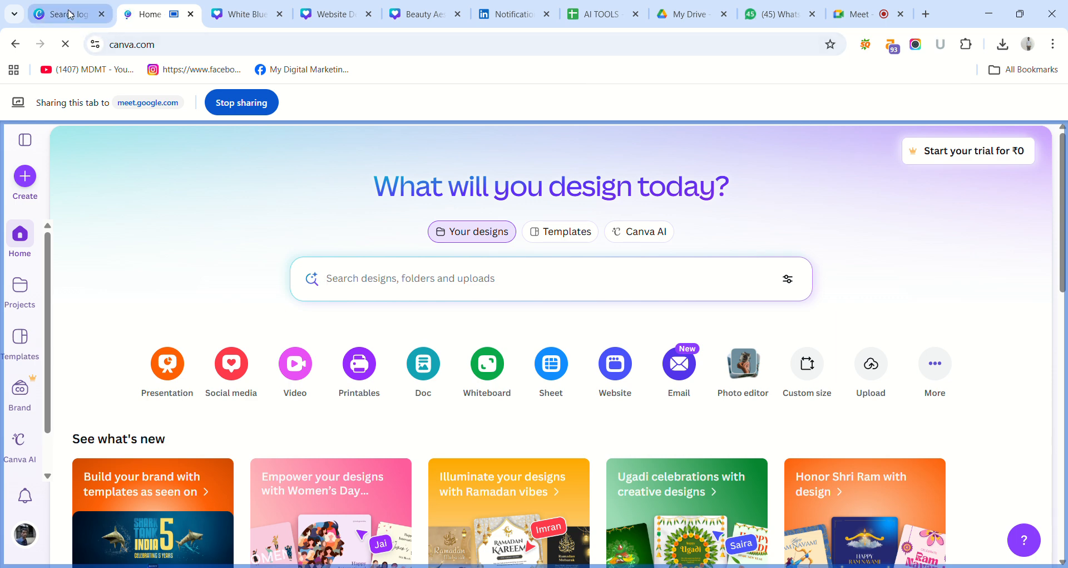
{"action": "left_click", "coordinate": [158, 15]}
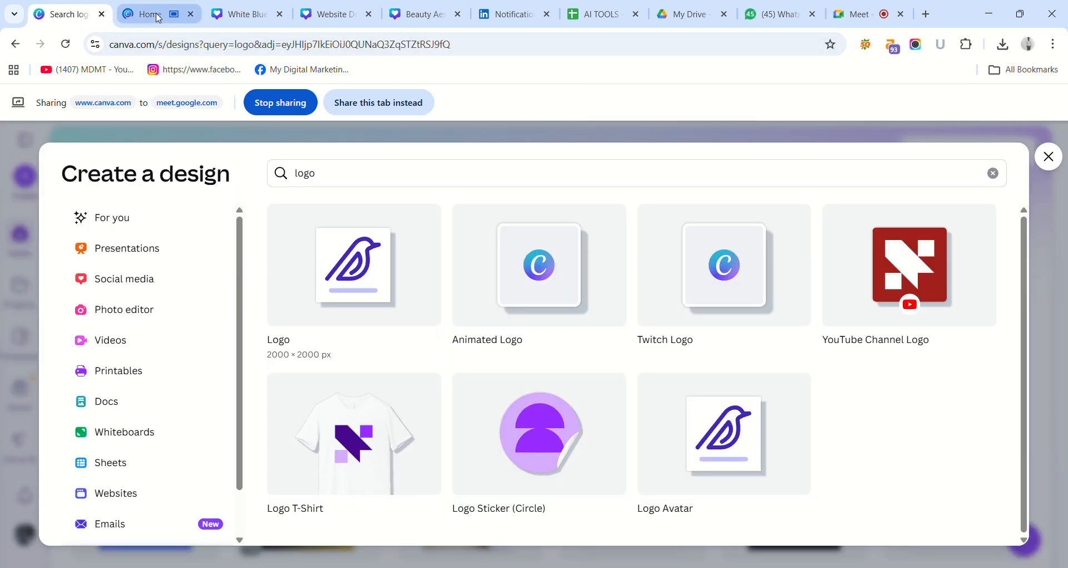
{"action": "left_click", "coordinate": [70, 17]}
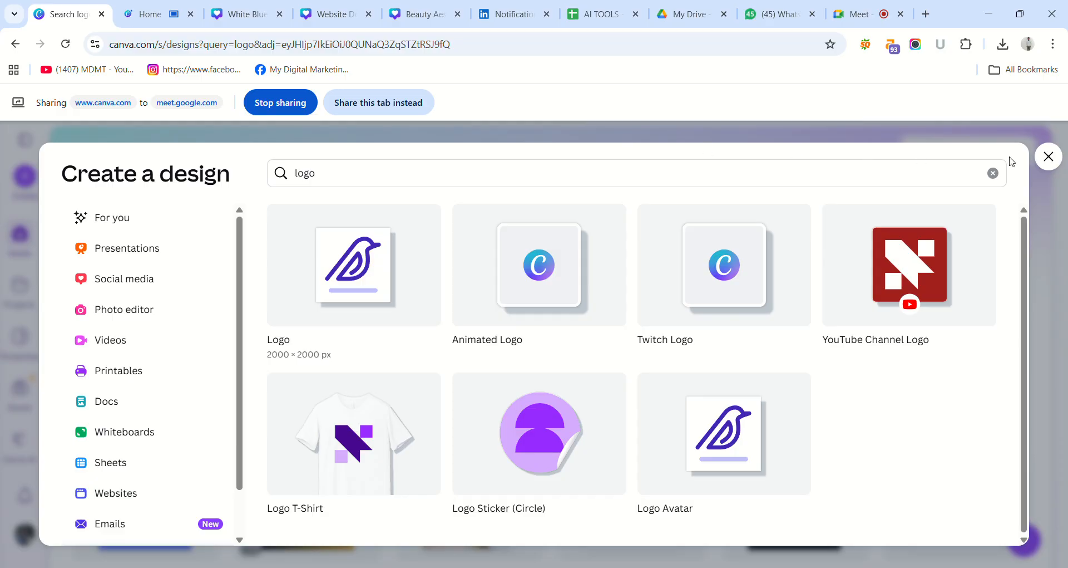
Clear and close the logo design-type search, then switch to the White Blue Modern Travel Destination X Twitter Ad design.
{"action": "left_click", "coordinate": [993, 173]}
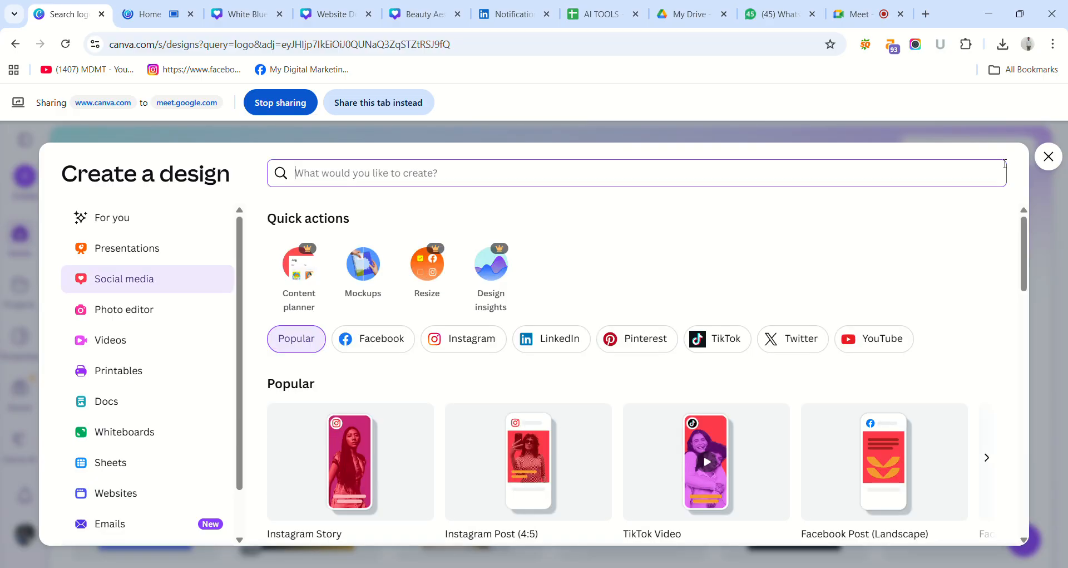
{"action": "left_click", "coordinate": [1052, 158]}
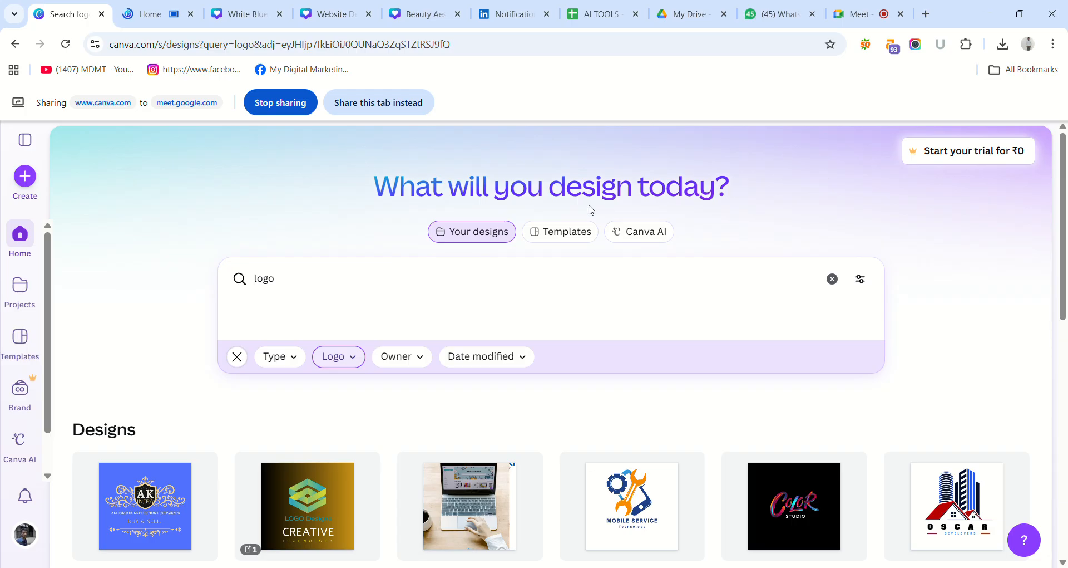
{"action": "left_click", "coordinate": [143, 13]}
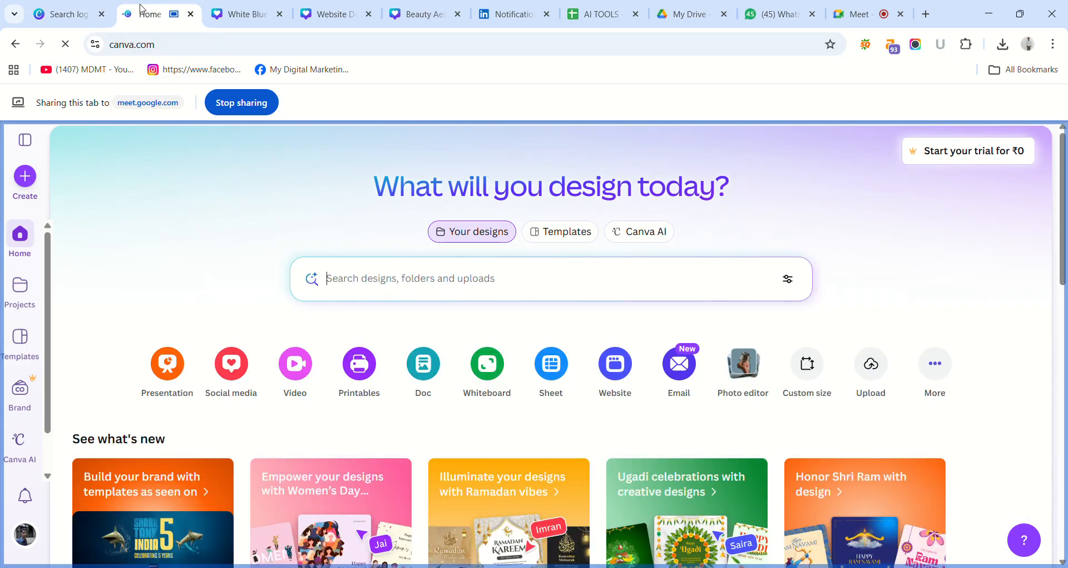
{"action": "left_click", "coordinate": [239, 8]}
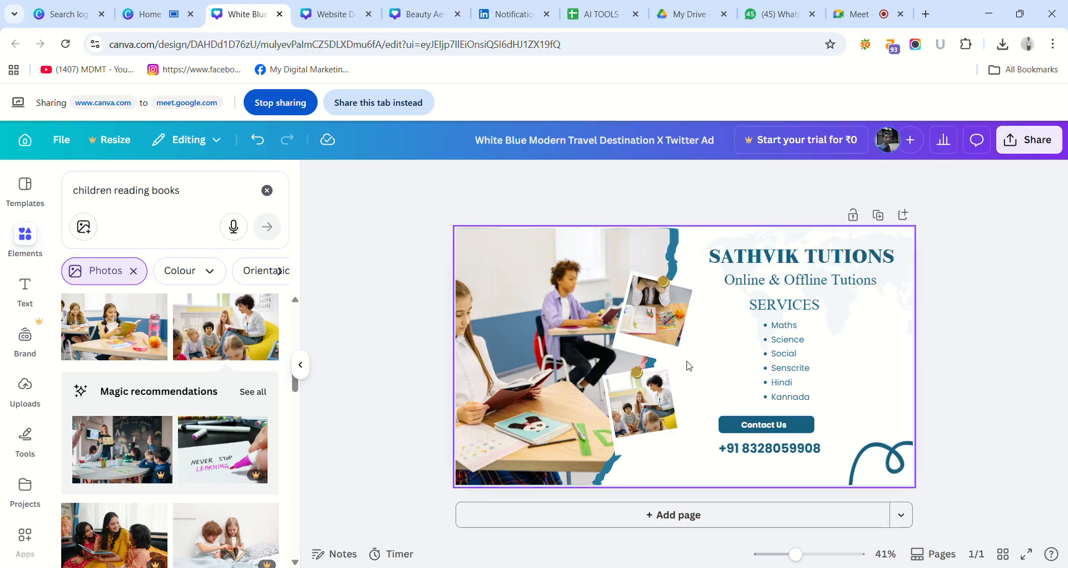
Stretch the large classroom photo slightly upward past the upper edge of the Sathvik Tutions ad.
{"action": "left_click", "coordinate": [632, 239]}
{"action": "left_click", "coordinate": [629, 213]}
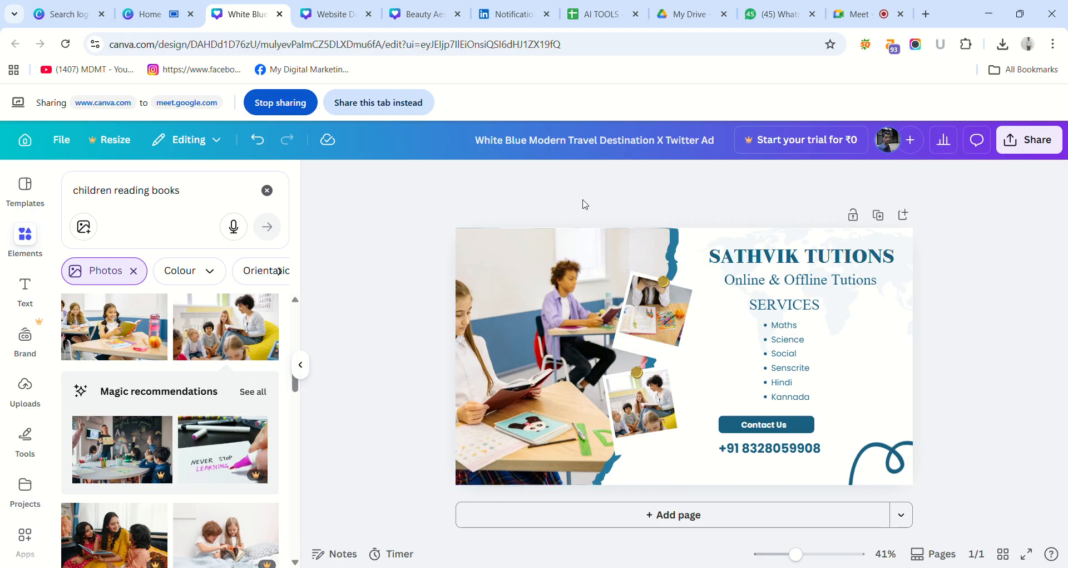
{"action": "left_click", "coordinate": [578, 235]}
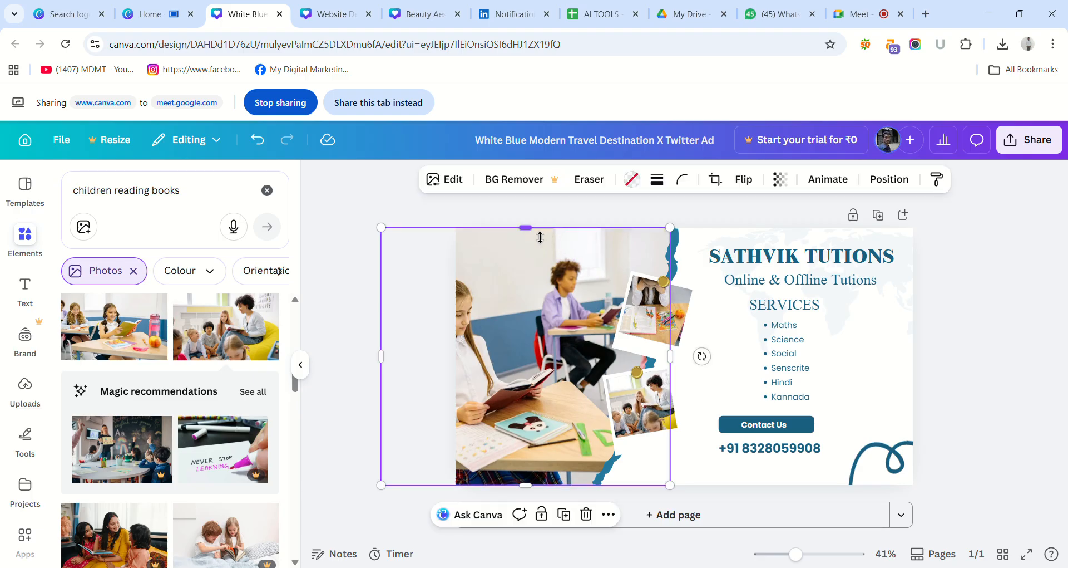
{"action": "left_click_drag", "start_coordinate": [533, 230], "coordinate": [534, 233]}
{"action": "left_click", "coordinate": [529, 219]}
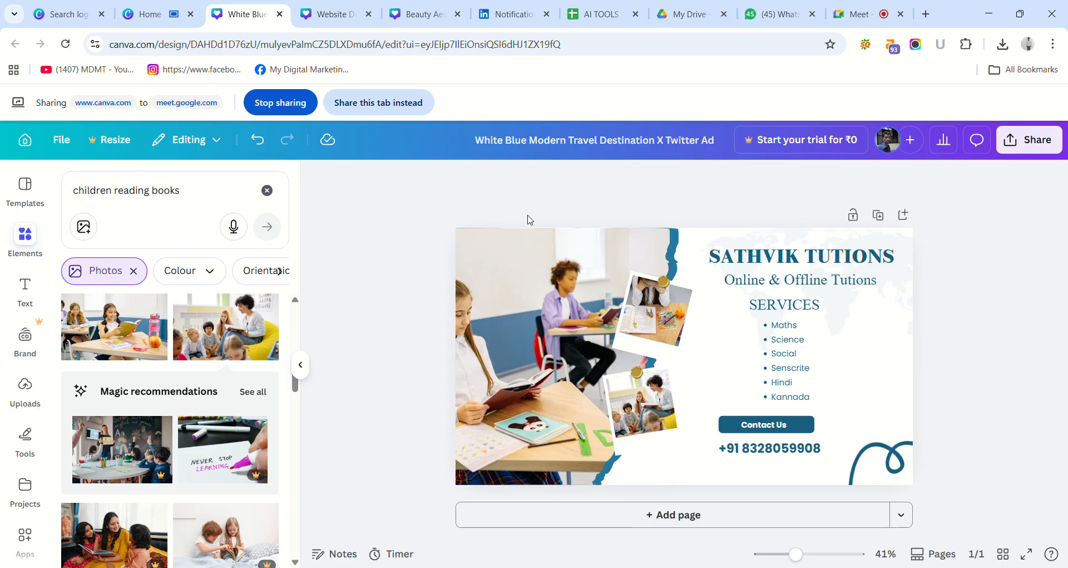
{"action": "left_click", "coordinate": [525, 236]}
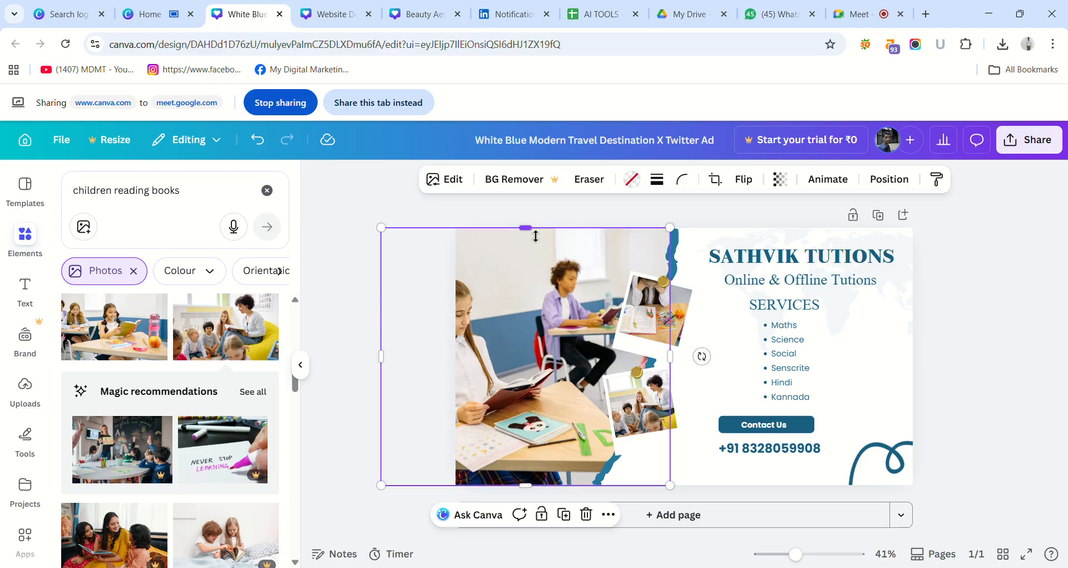
{"action": "left_click_drag", "start_coordinate": [536, 236], "coordinate": [537, 231]}
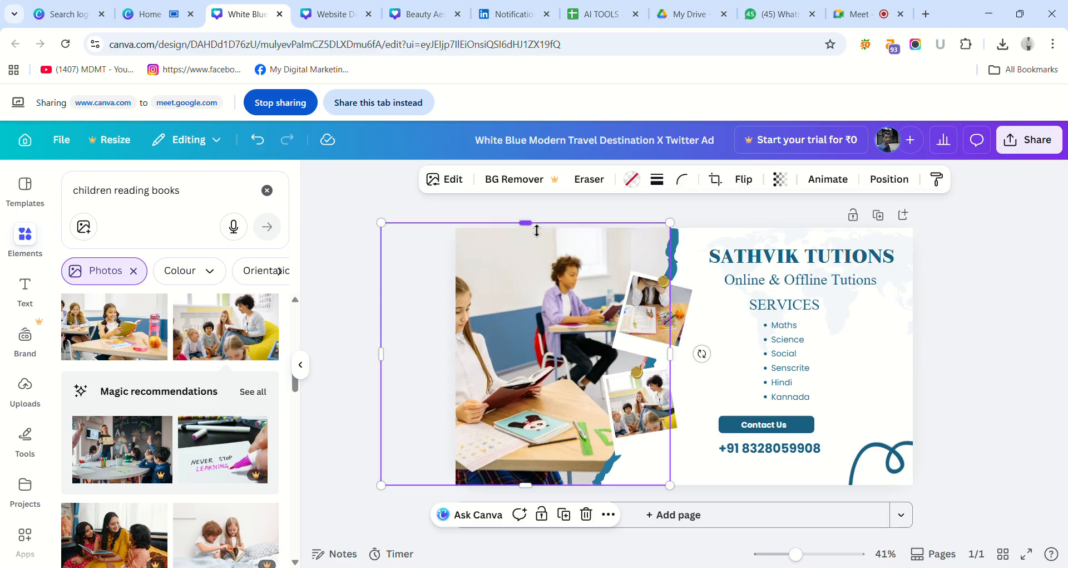
{"action": "left_click", "coordinate": [526, 213]}
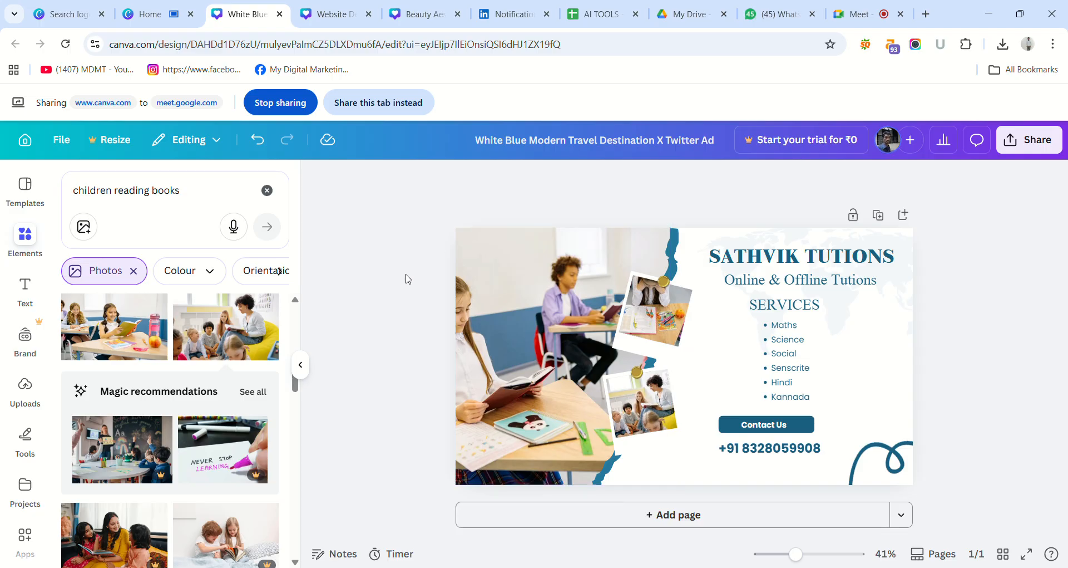
Remove the Photos filter from the "children reading books" element search.
{"action": "left_click", "coordinate": [134, 271]}
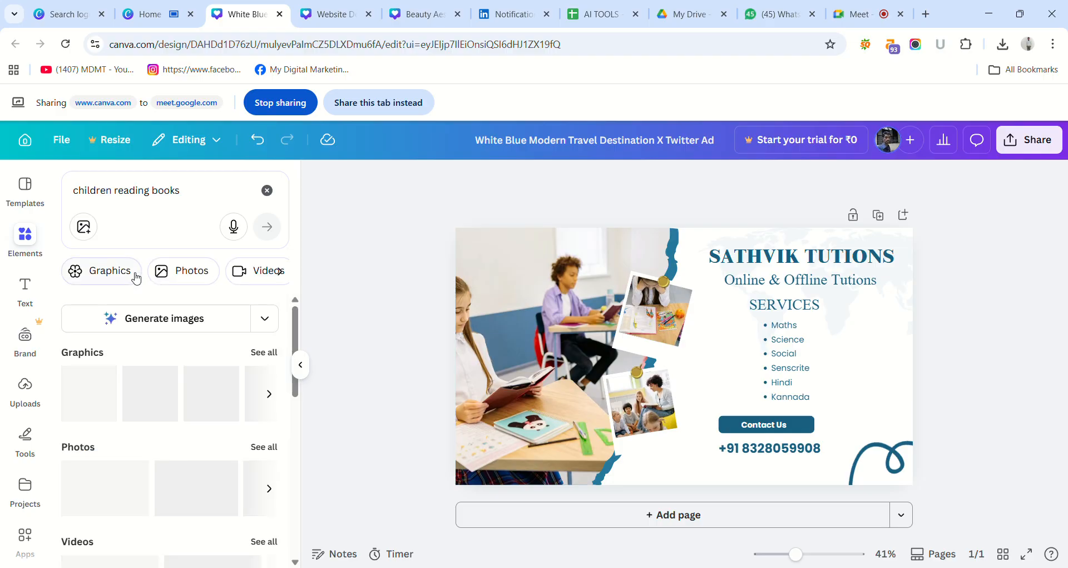
{"action": "mouse_move", "coordinate": [299, 312]}
{"action": "left_mouse_down"}
{"action": "mouse_move", "coordinate": [316, 488]}
{"action": "mouse_move", "coordinate": [300, 300]}
{"action": "left_mouse_up"}
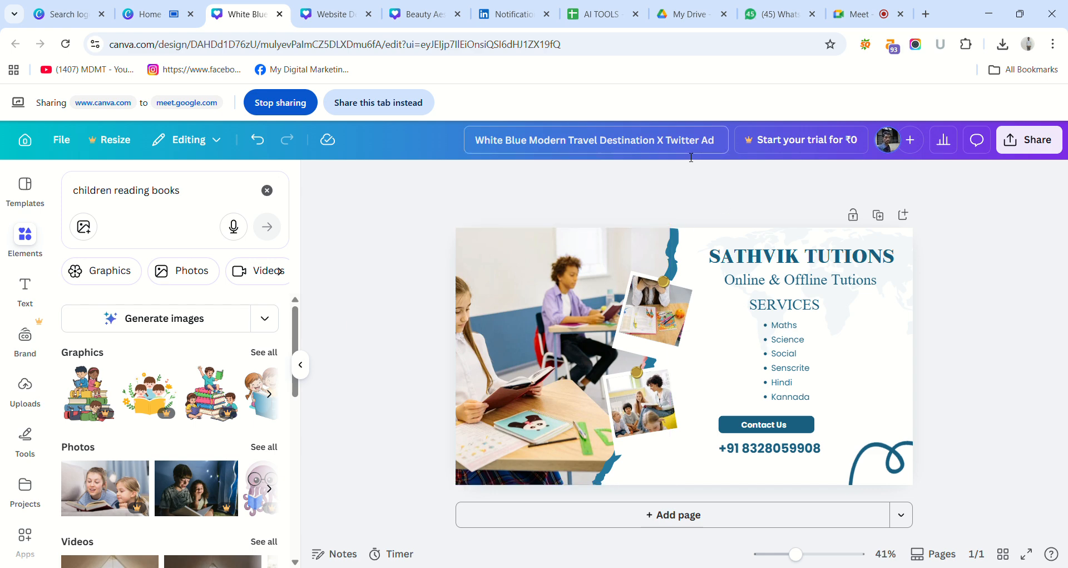
Look through the website design, YouTube banner and LinkedIn notifications tabs, then return to the Canva home page.
{"action": "left_click", "coordinate": [340, 16]}
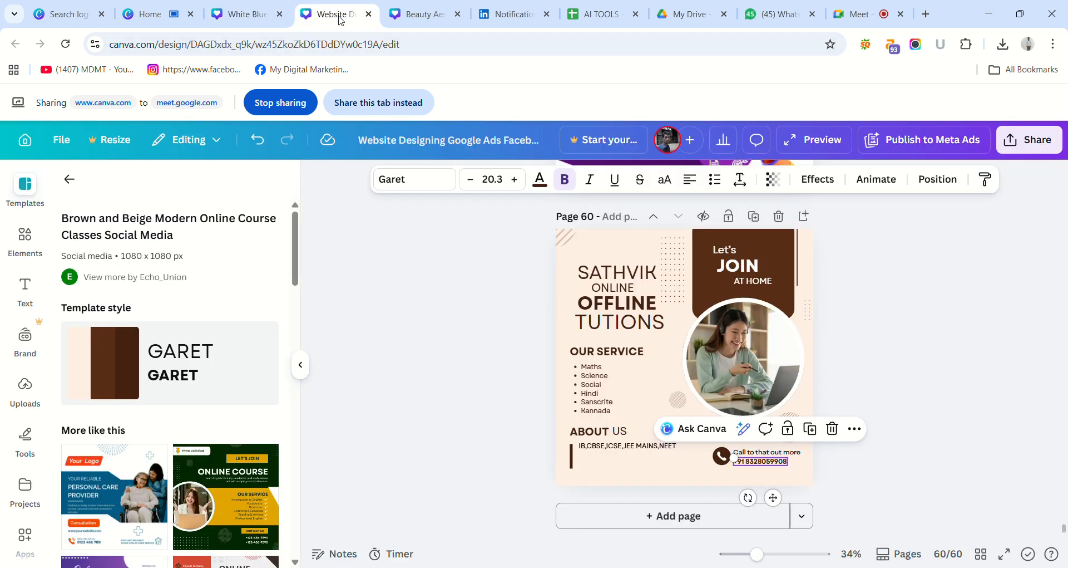
{"action": "left_click", "coordinate": [417, 15]}
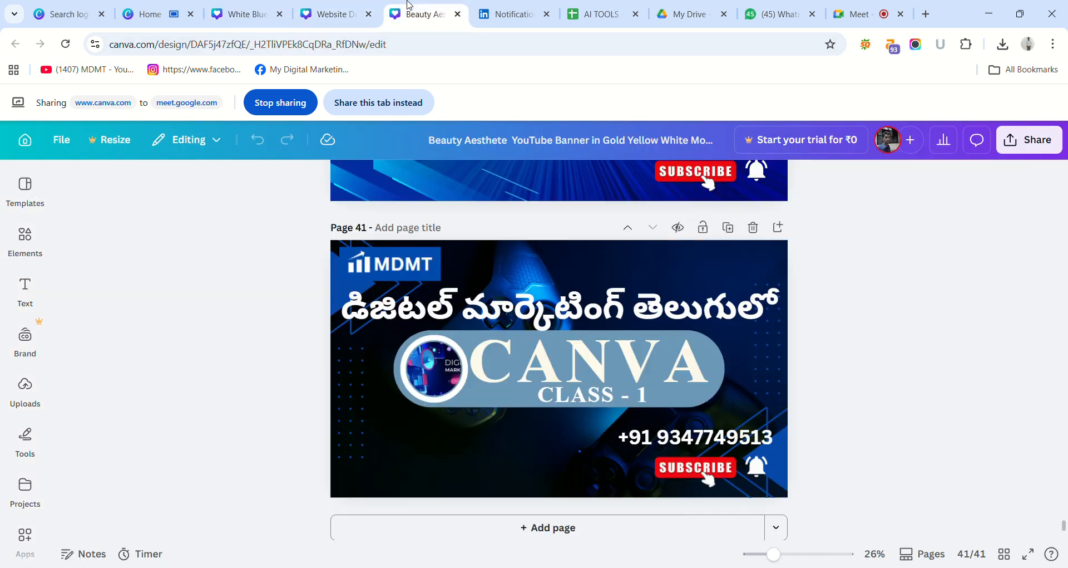
{"action": "left_click", "coordinate": [506, 17]}
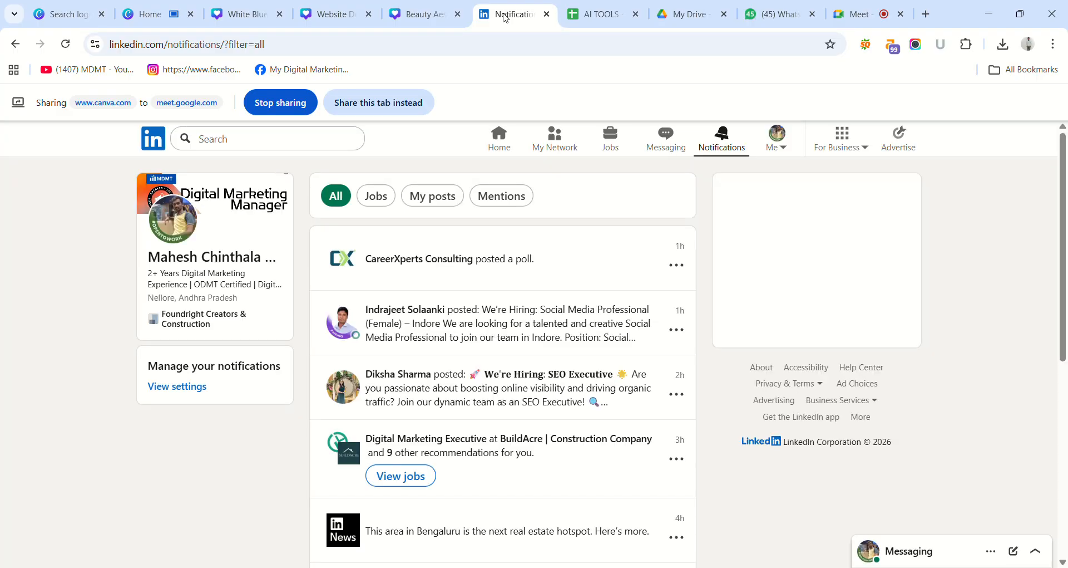
{"action": "left_click", "coordinate": [171, 20]}
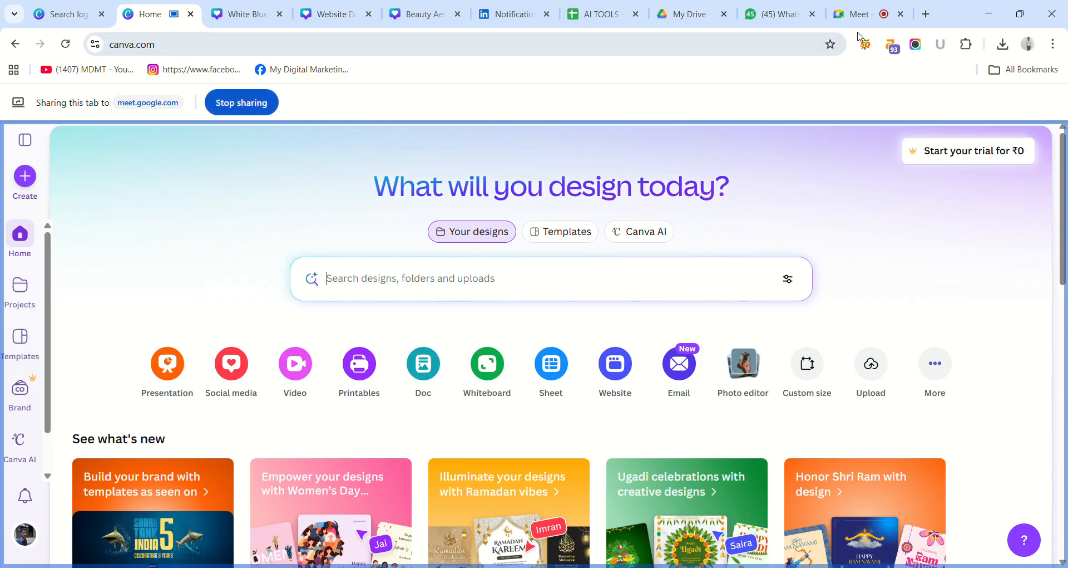
Switch to Google Meet, close the meeting's people list and return to the Canva home page.
{"action": "left_click", "coordinate": [871, 7]}
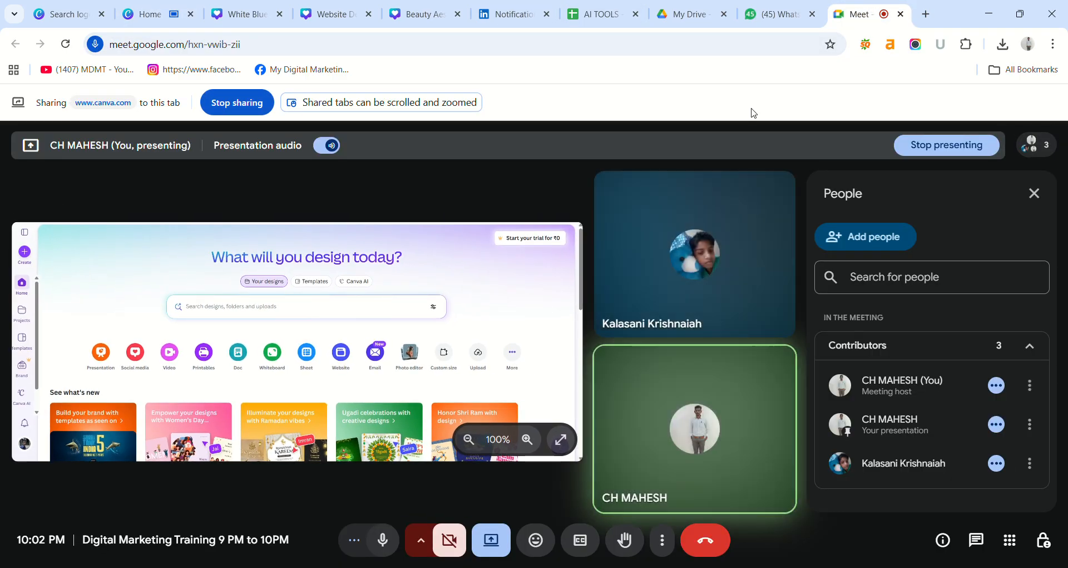
{"action": "left_click", "coordinate": [1034, 193]}
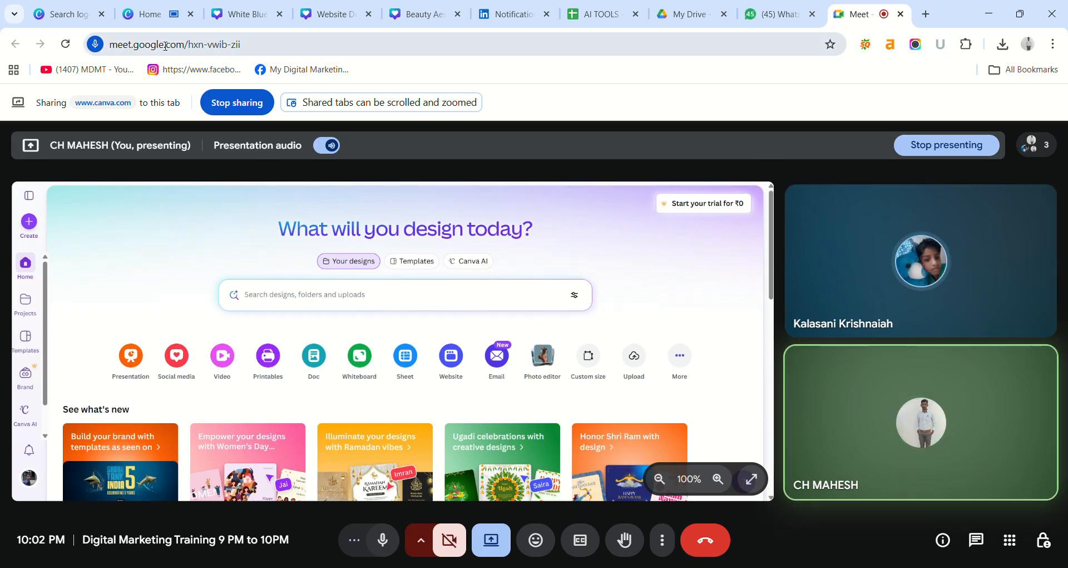
{"action": "left_click", "coordinate": [157, 15]}
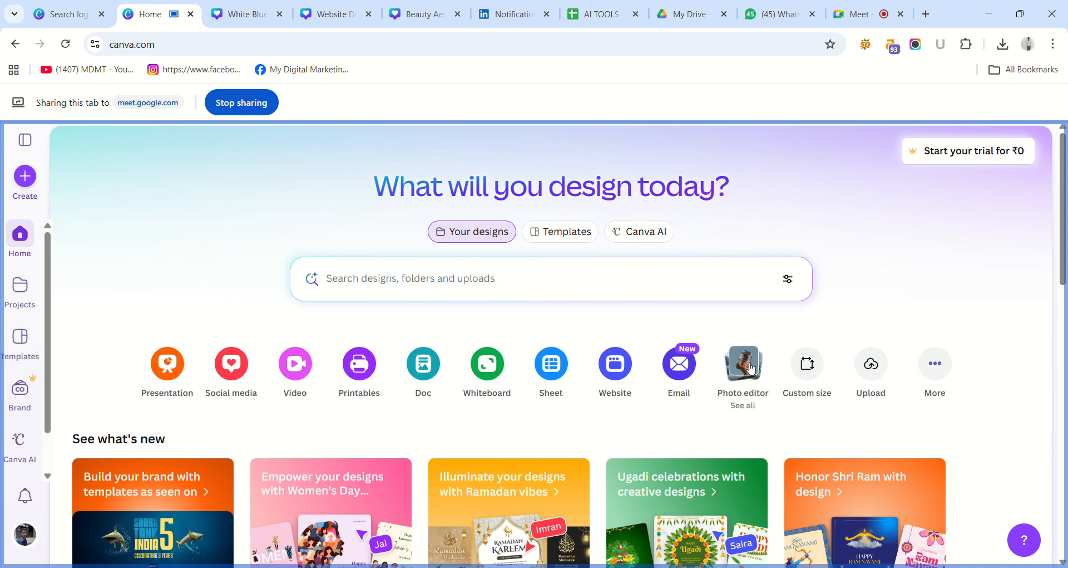
Browse the uploaded photos in the Photo editor and open the Extensions-removebg-preview image for editing.
{"action": "left_click", "coordinate": [752, 368]}
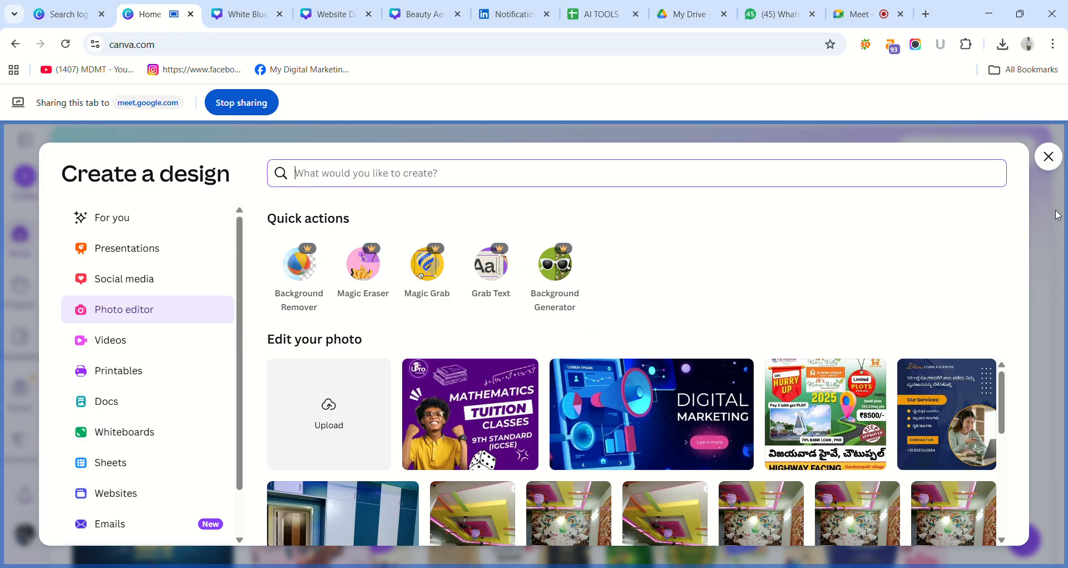
{"action": "left_click", "coordinate": [1013, 413]}
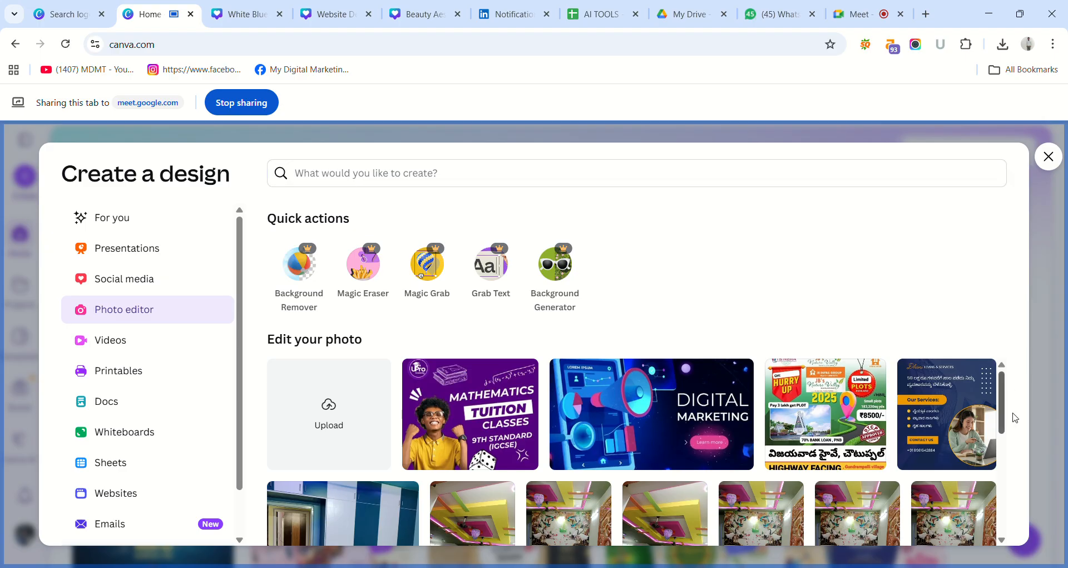
{"action": "scroll", "coordinate": [1015, 417], "scroll_direction": "down", "scroll_amount": 5}
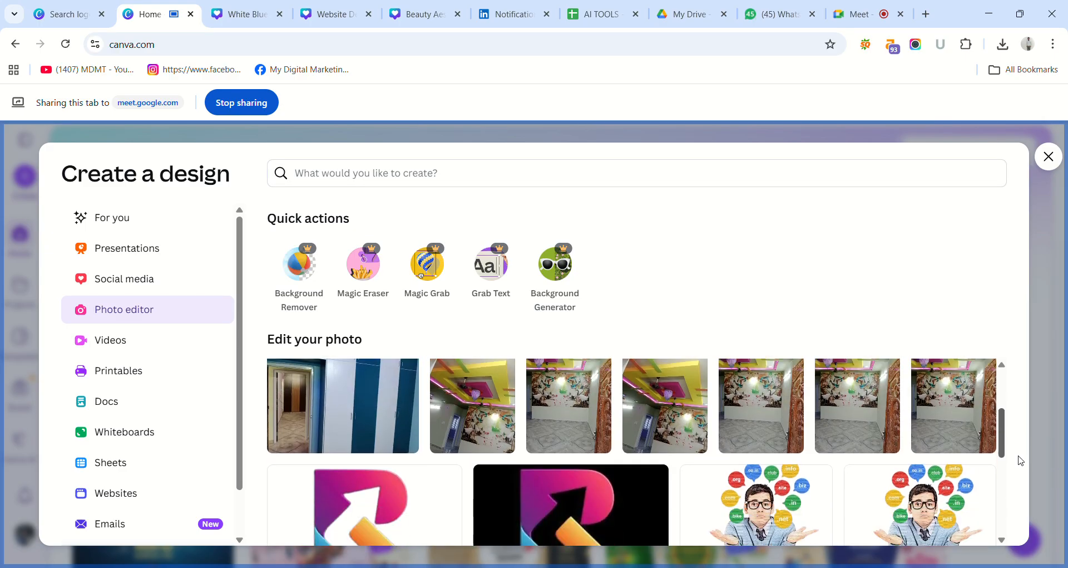
{"action": "scroll", "coordinate": [1021, 460], "scroll_direction": "down", "scroll_amount": 2}
{"action": "left_click_drag", "start_coordinate": [816, 491], "coordinate": [814, 487]}
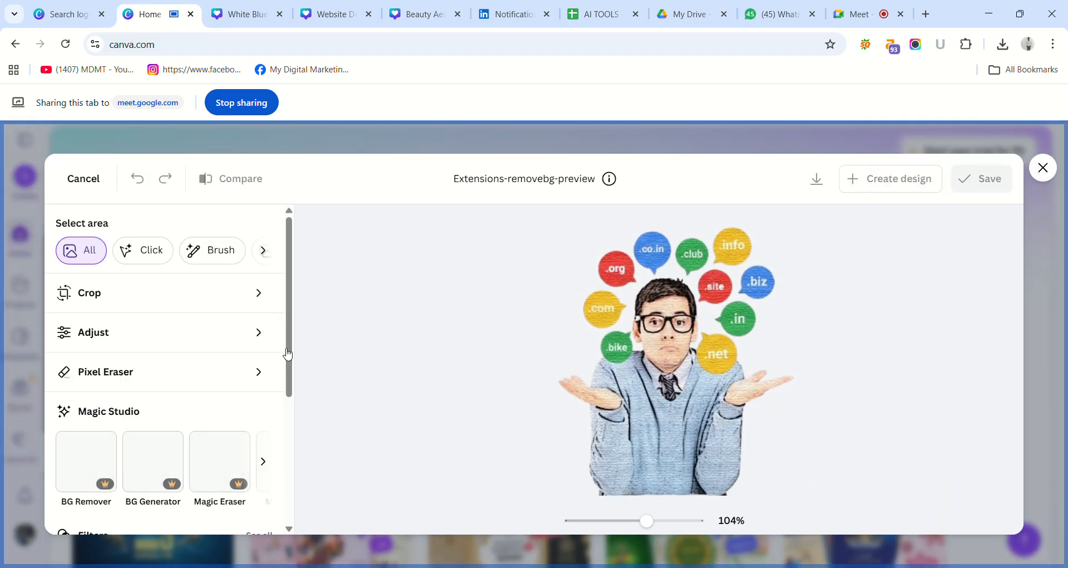
Look over the crop, adjust, eraser, Magic Studio and filter options, then close the photo editor and the design-type dialog.
{"action": "scroll", "coordinate": [290, 351], "scroll_direction": "down", "scroll_amount": 2}
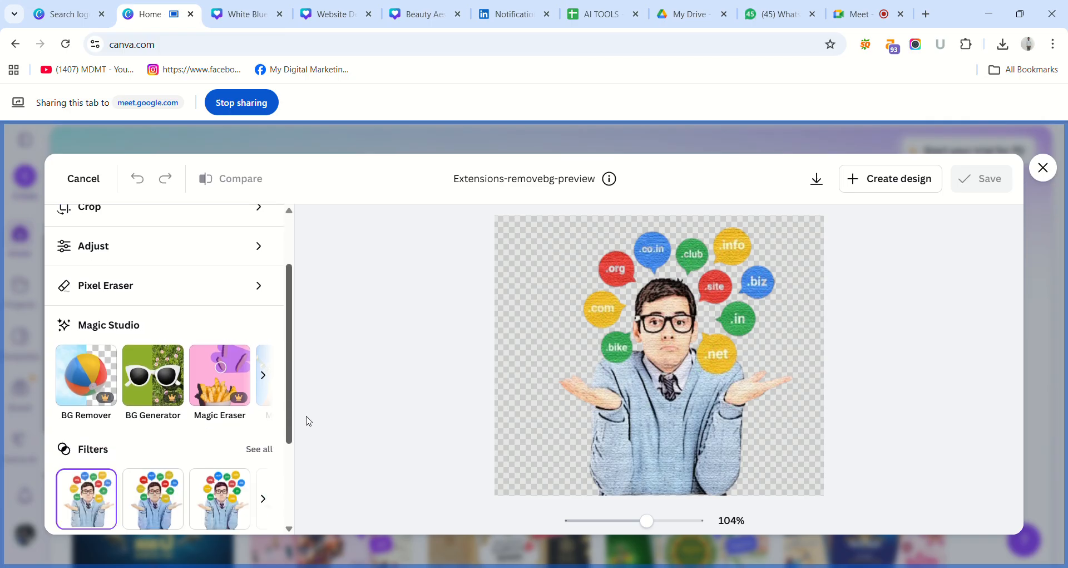
{"action": "scroll", "coordinate": [308, 461], "scroll_direction": "down", "scroll_amount": 3}
{"action": "scroll", "coordinate": [306, 503], "scroll_direction": "up", "scroll_amount": 5}
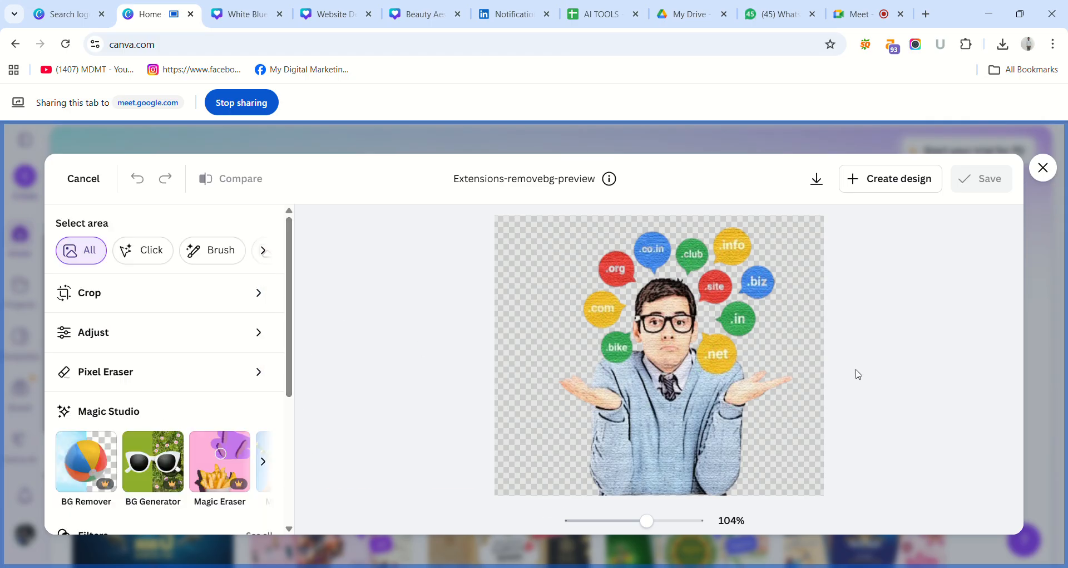
{"action": "left_click", "coordinate": [1041, 168]}
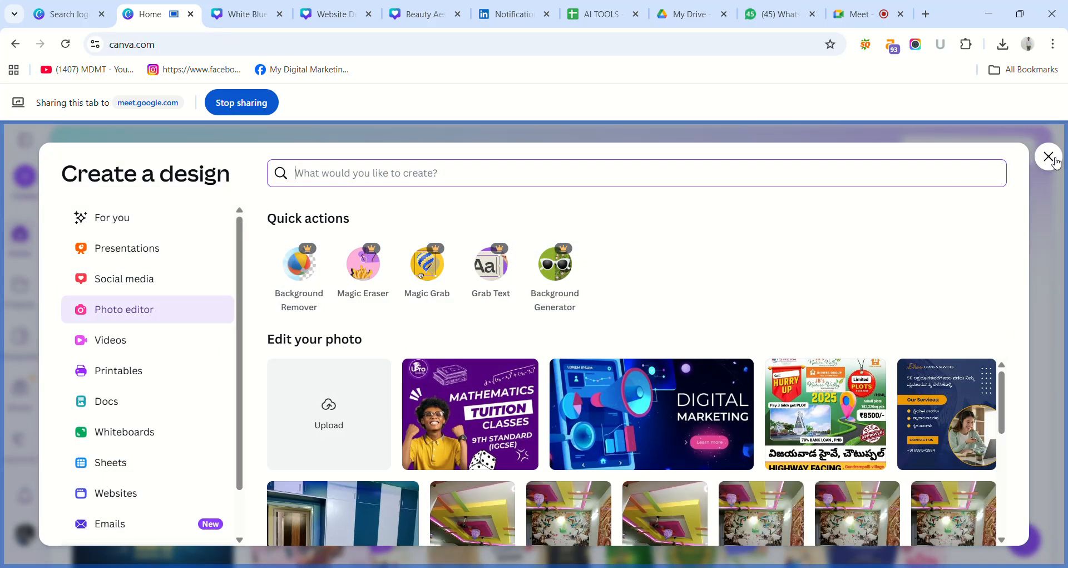
{"action": "left_click", "coordinate": [1051, 160]}
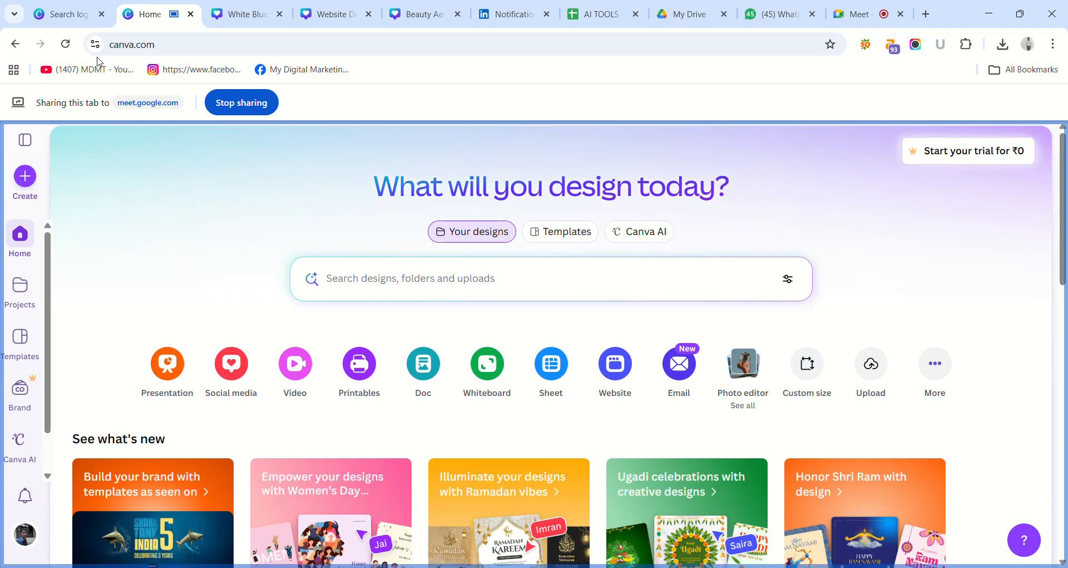
Reload the home page, then share the Sathvik Tutions Twitter ad's tab in the meeting instead.
{"action": "left_click", "coordinate": [67, 45]}
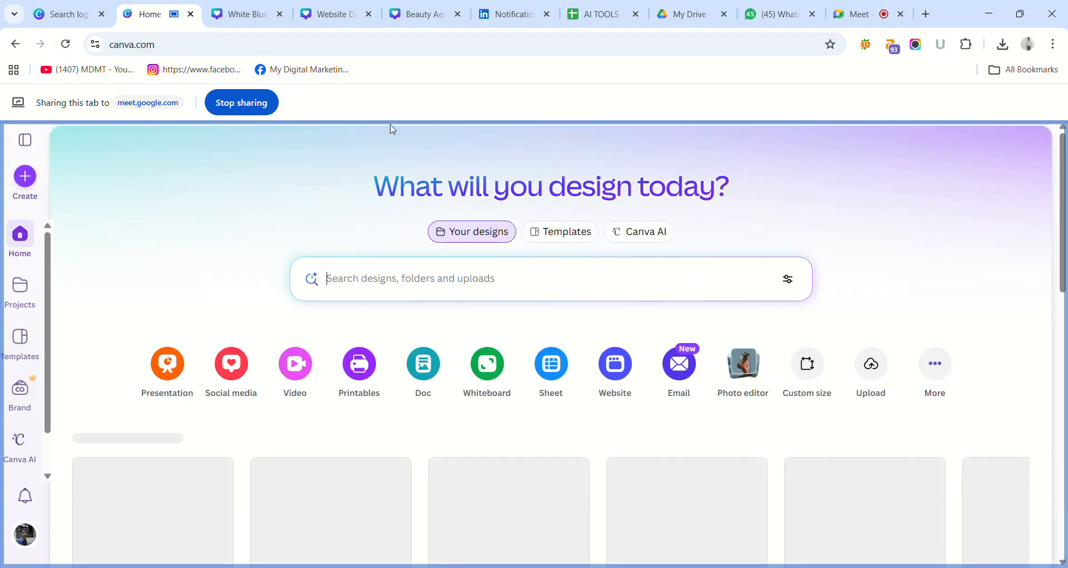
{"action": "left_click", "coordinate": [256, 14]}
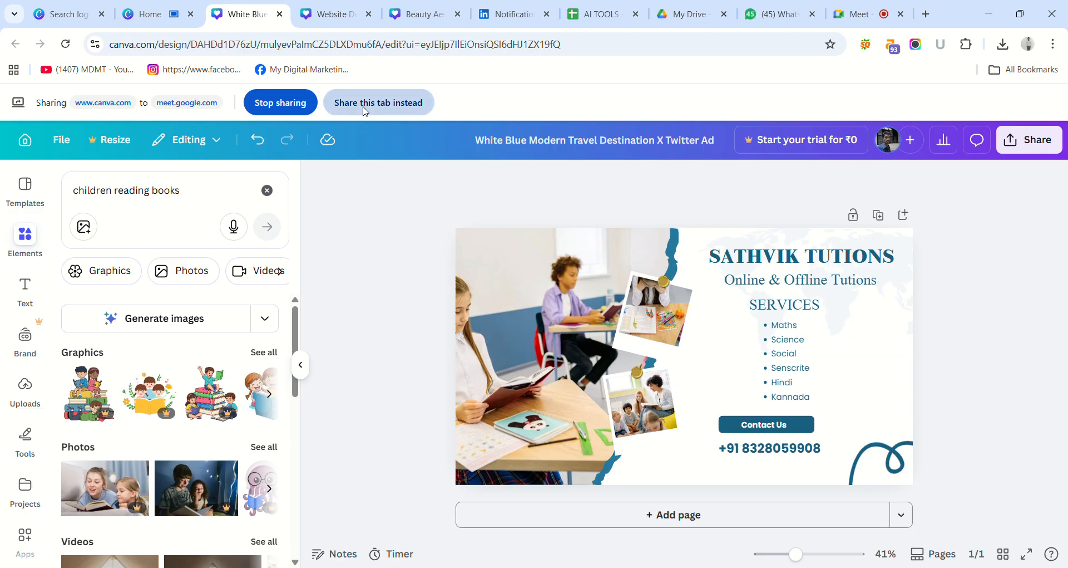
{"action": "left_click", "coordinate": [365, 107]}
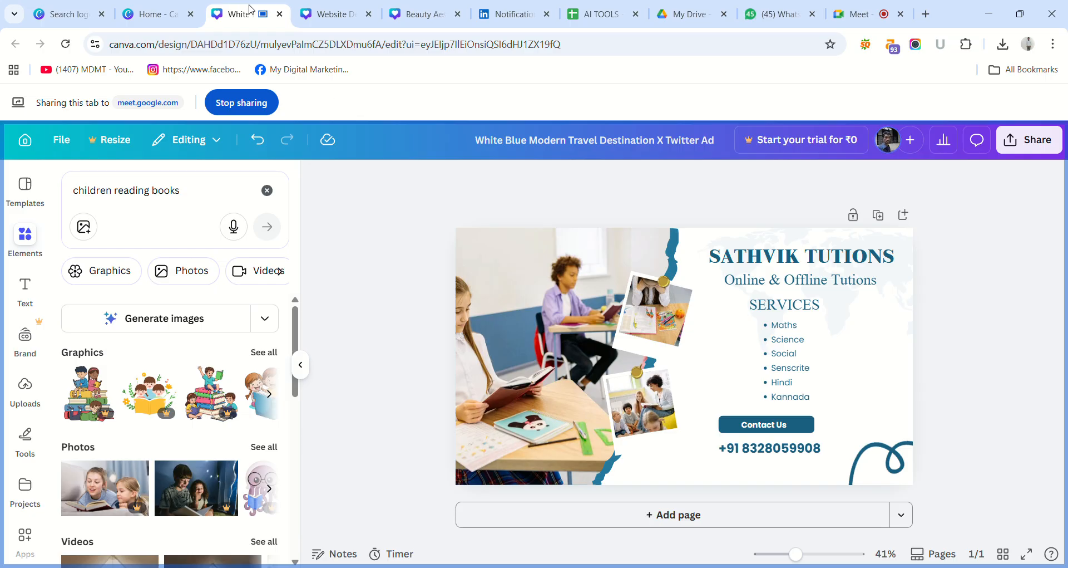
Show the Sathvik tutions post on page 60 and the Canva Class - 1 banner, then return to the Twitter ad.
{"action": "left_click", "coordinate": [314, 16]}
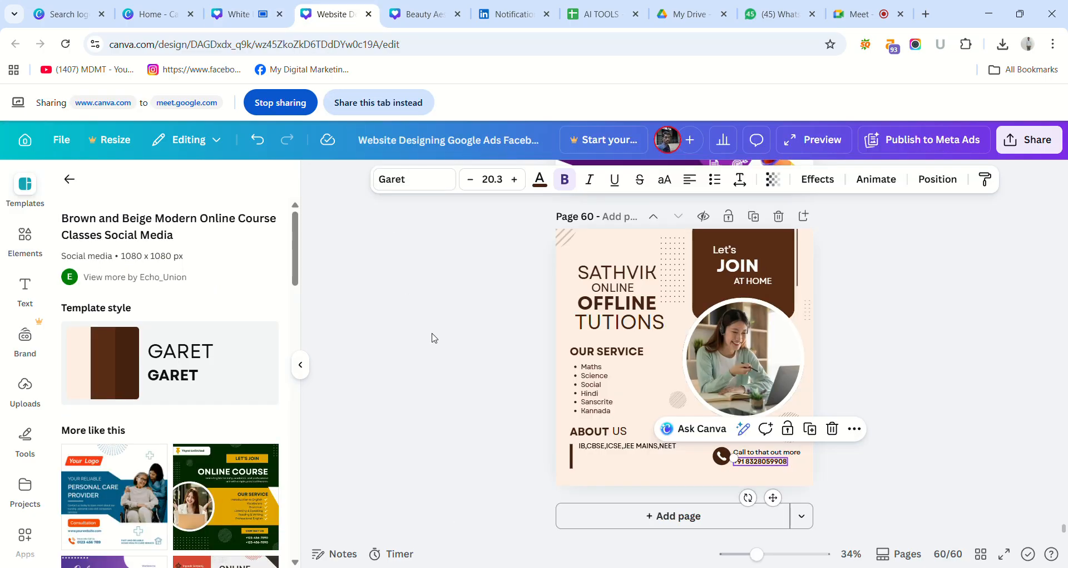
{"action": "left_click", "coordinate": [445, 276]}
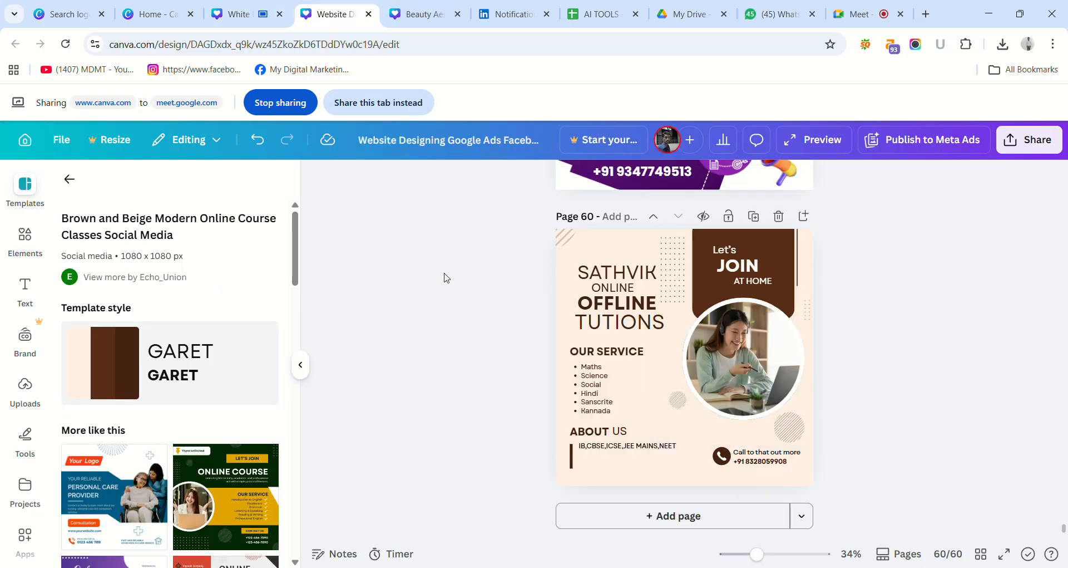
{"action": "left_click", "coordinate": [421, 7]}
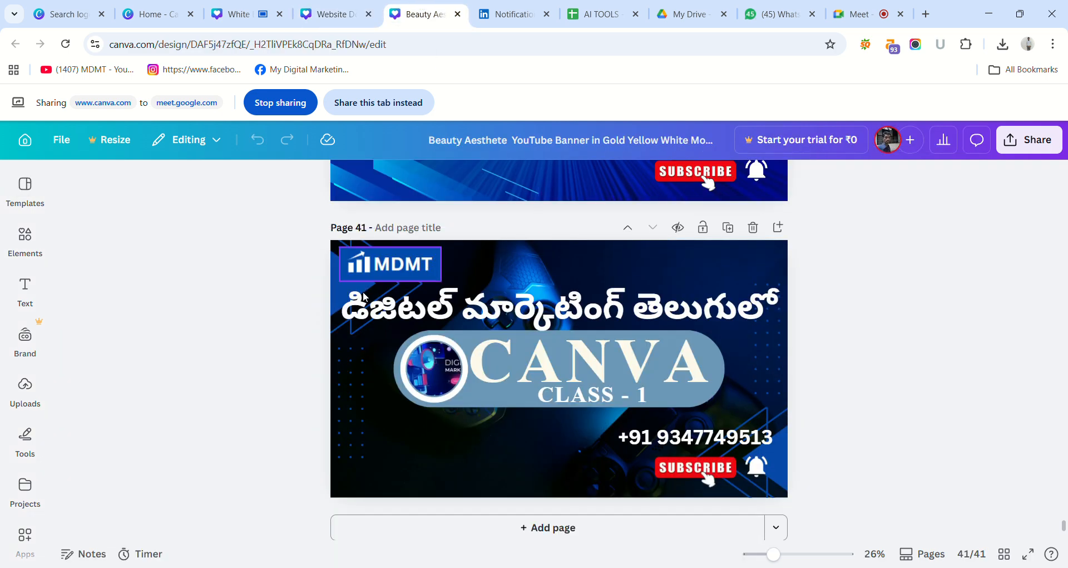
{"action": "left_click", "coordinate": [252, 23]}
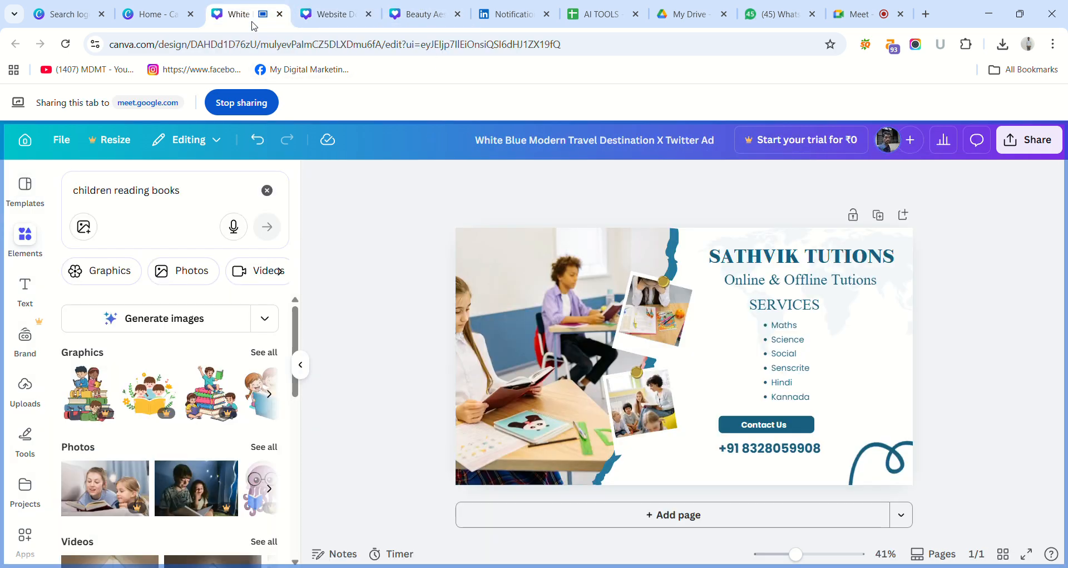
{"action": "left_click", "coordinate": [69, 11]}
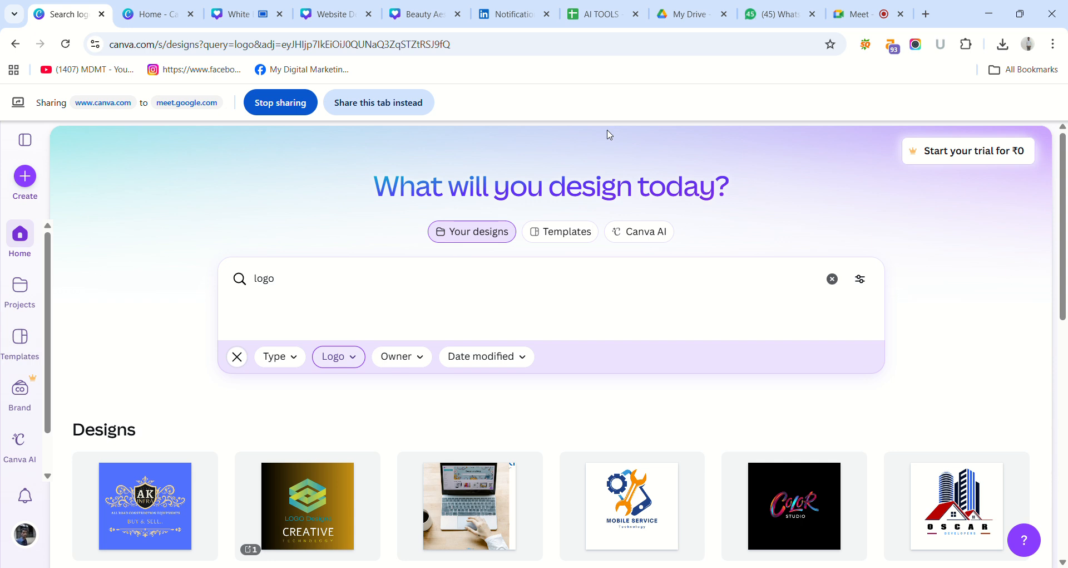
{"action": "left_click", "coordinate": [244, 15]}
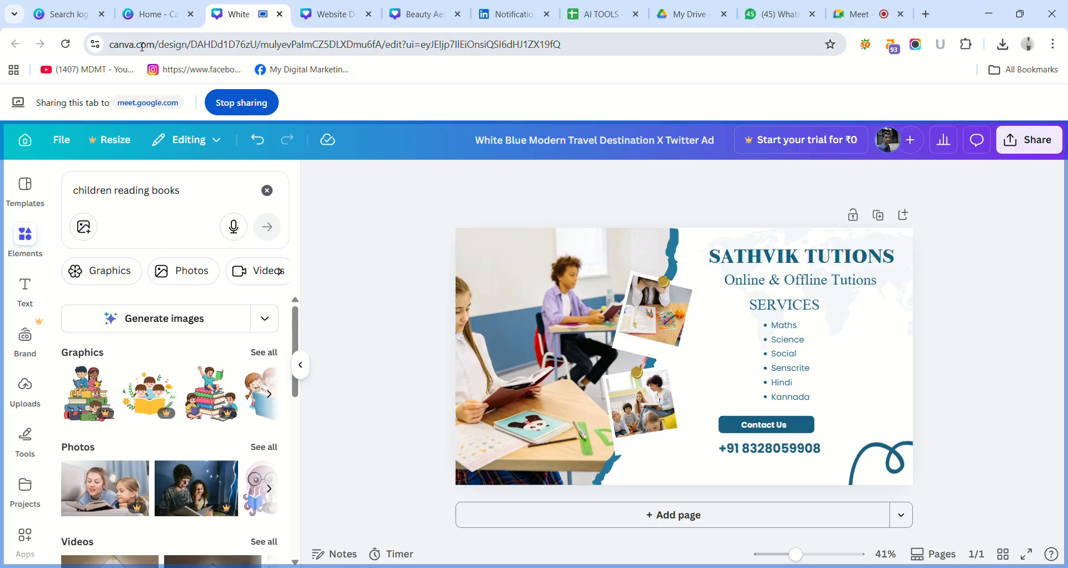
{"action": "left_click", "coordinate": [174, 15]}
{"action": "left_click", "coordinate": [78, 19]}
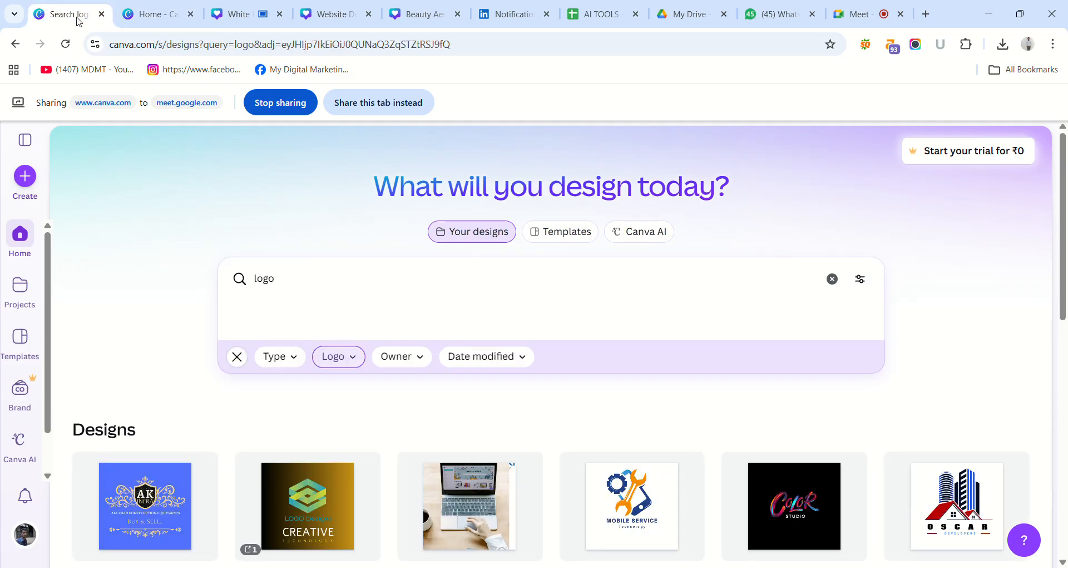
{"action": "left_click", "coordinate": [133, 15]}
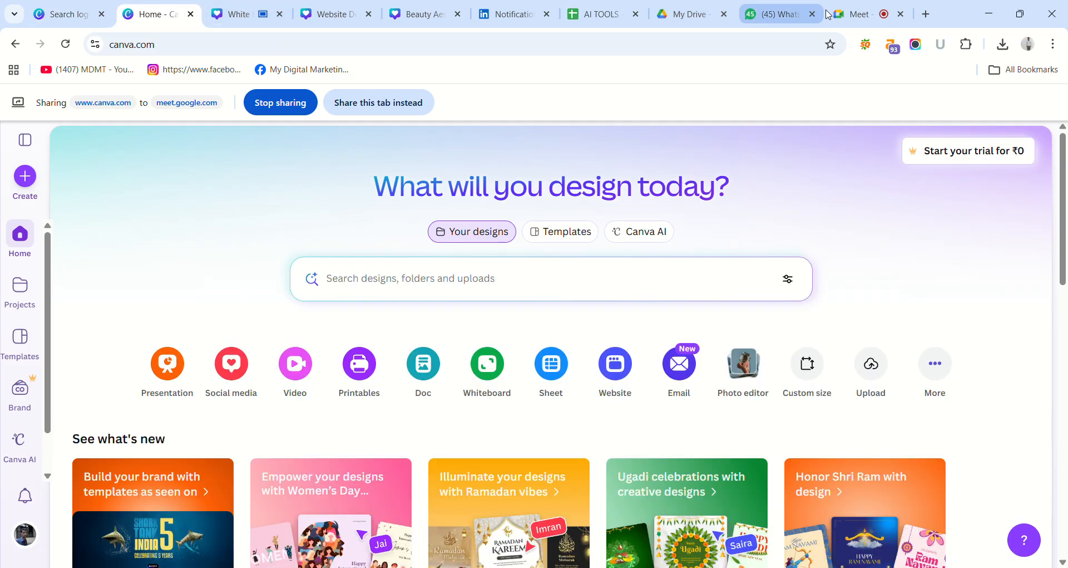
Switch to the Google Meet call and stop sharing the Canva tab.
{"action": "left_click", "coordinate": [847, 14]}
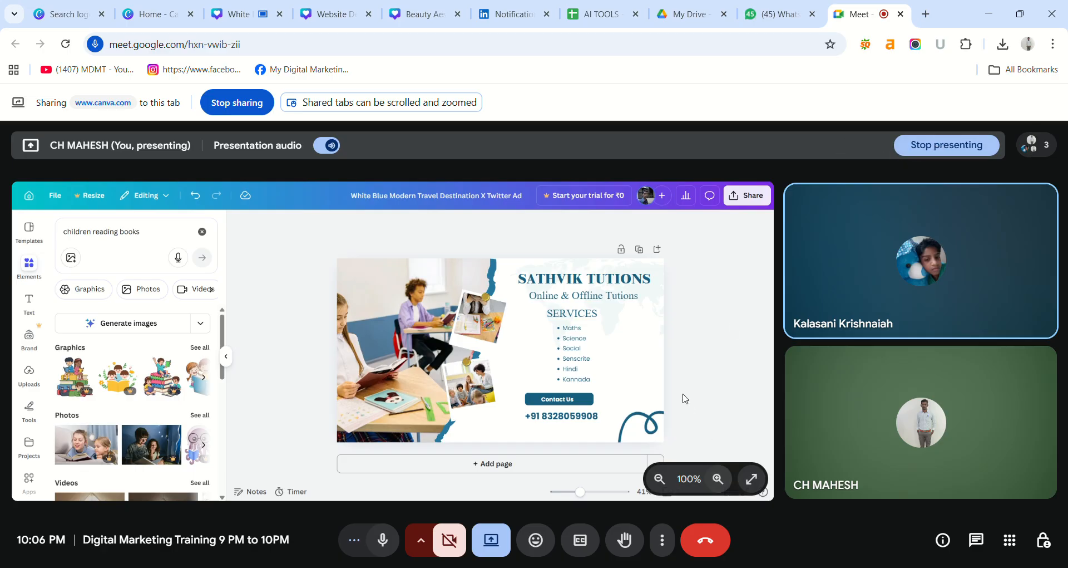
{"action": "left_click", "coordinate": [491, 540]}
{"action": "left_click", "coordinate": [532, 491]}
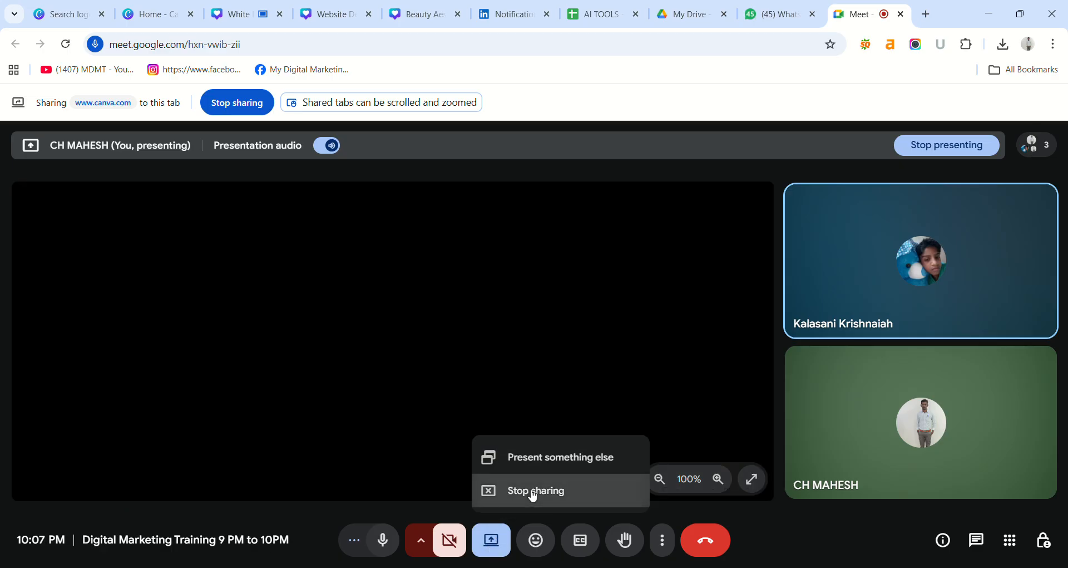